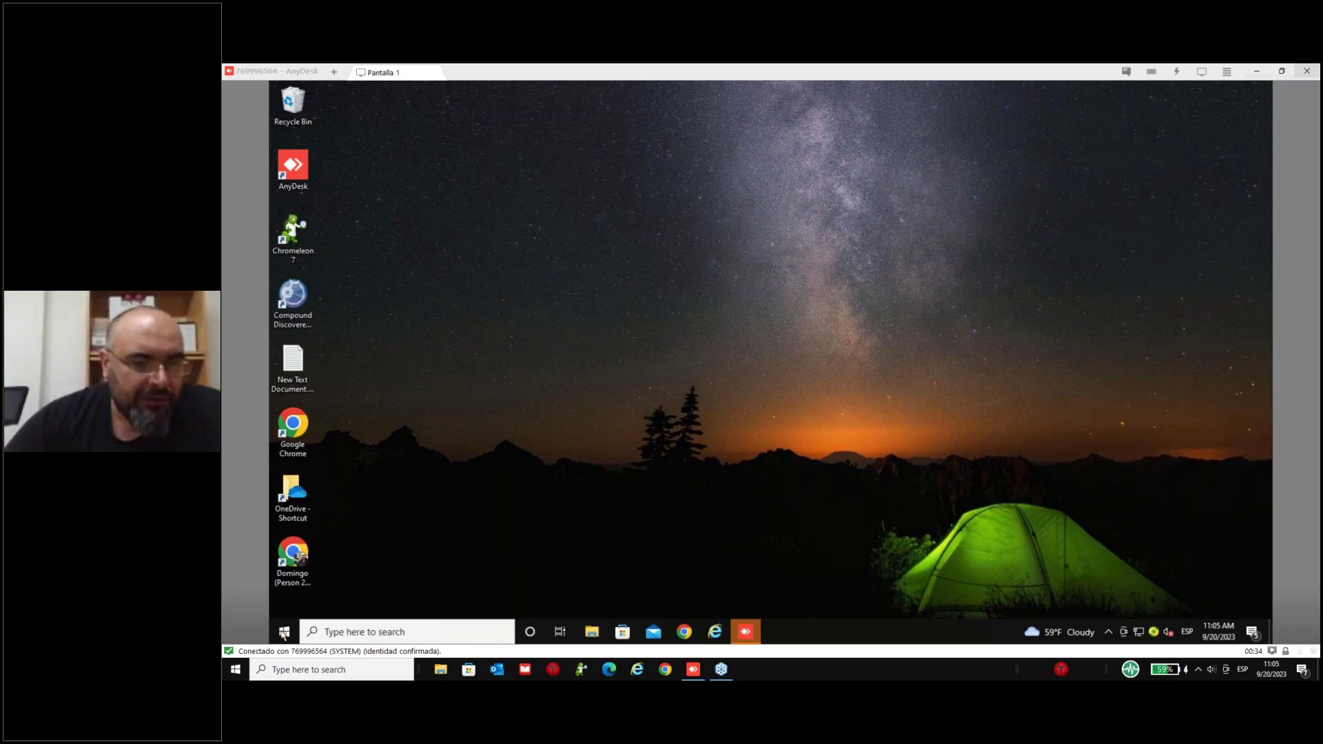
# - Start the Data Vault Manager from the Thermo Chromeleon 7 program group on the remote computer
pyautogui.click(284, 632)
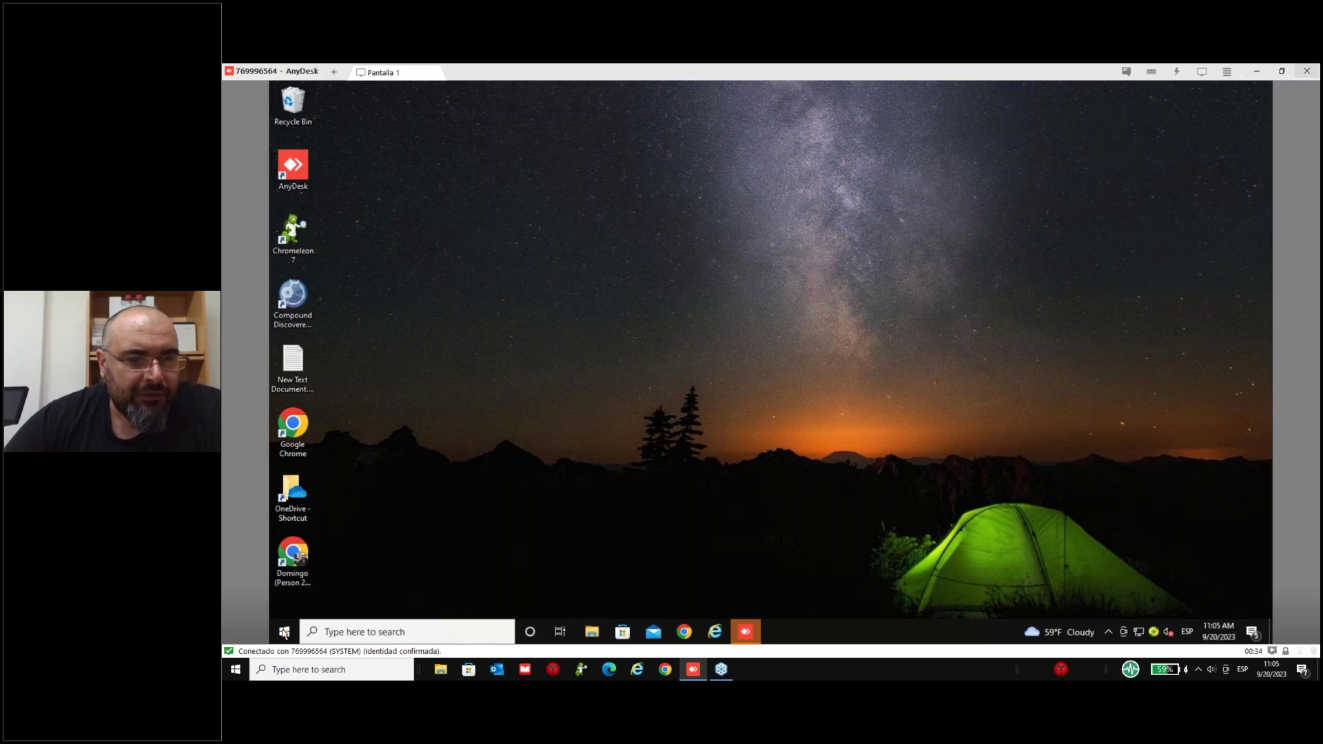
pyautogui.click(284, 633)
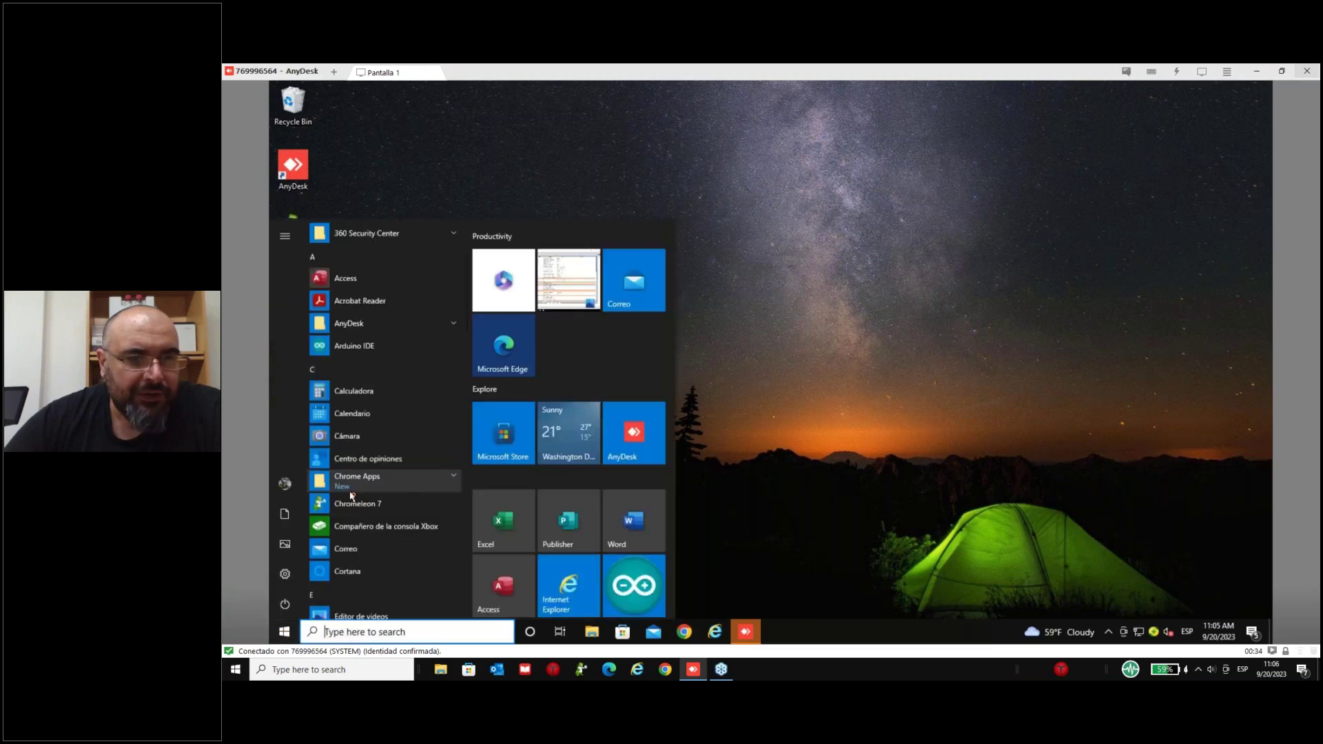
pyautogui.scroll(-15, 449, 303)
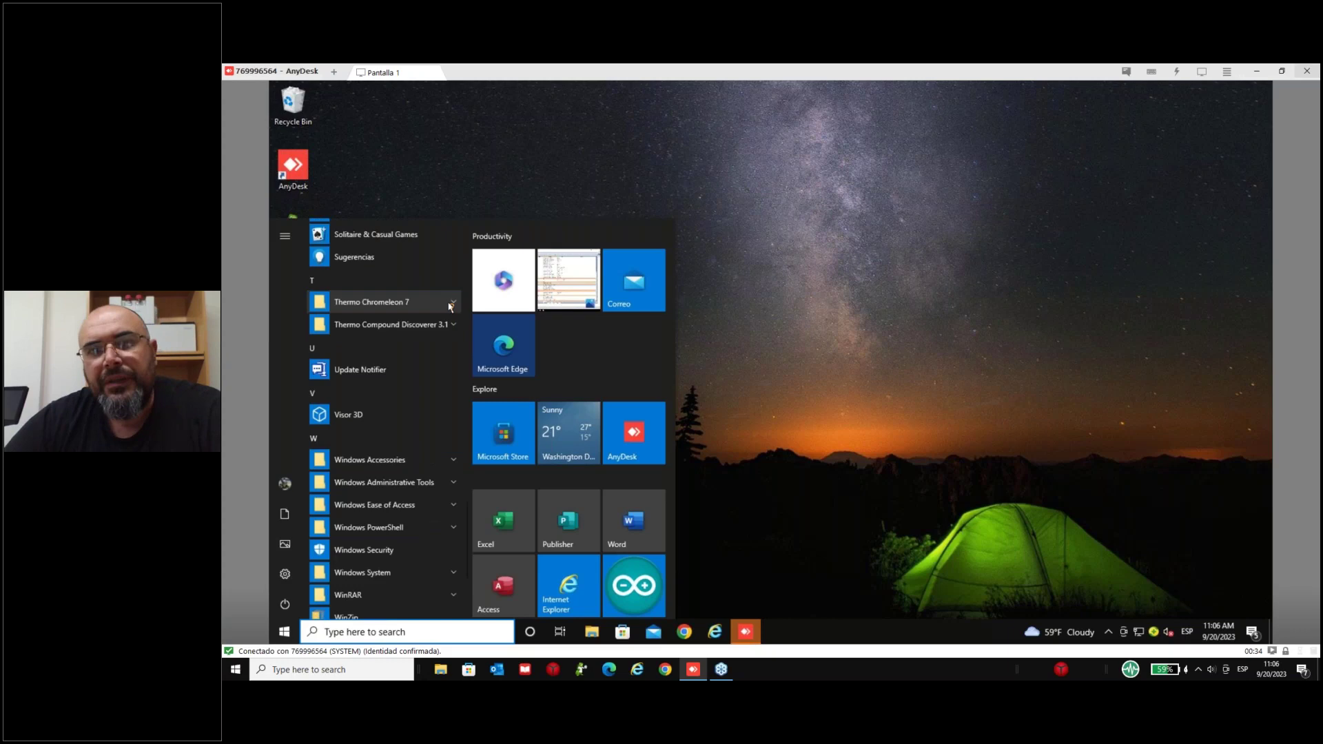
pyautogui.click(450, 307)
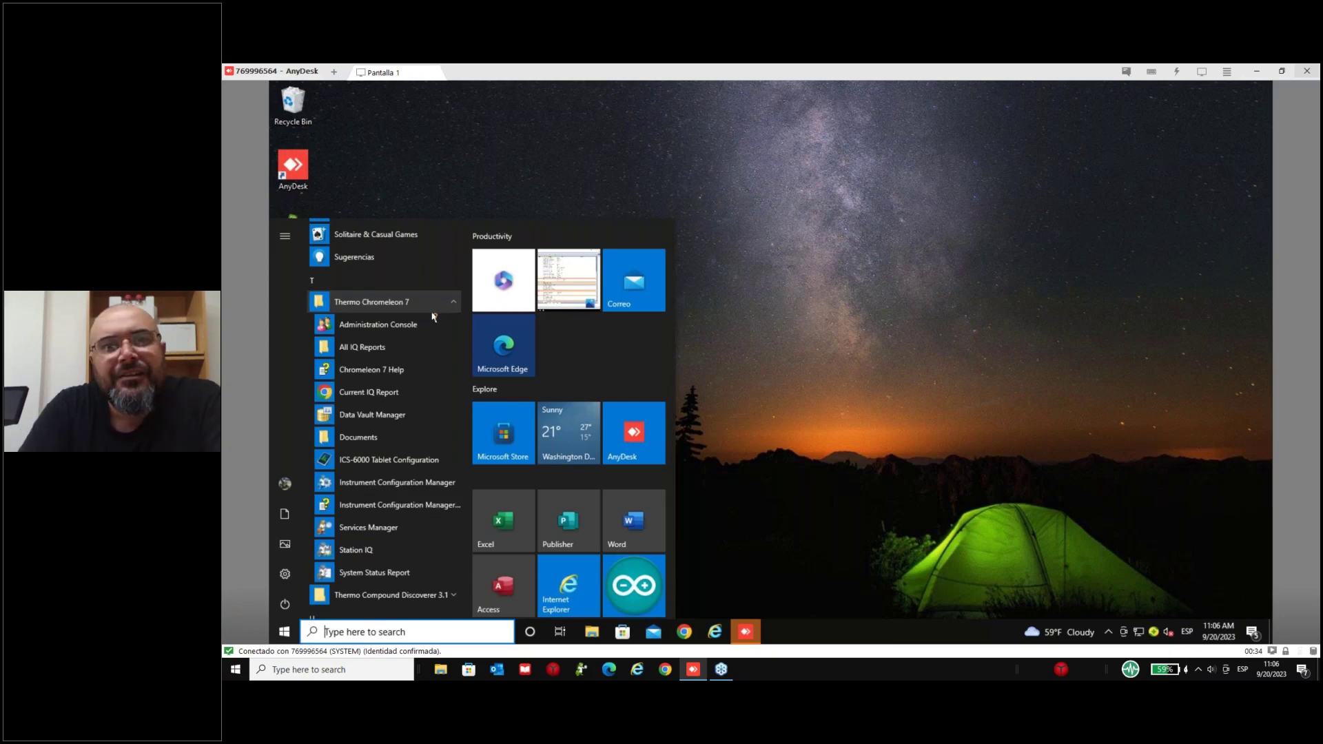
pyautogui.click(401, 416)
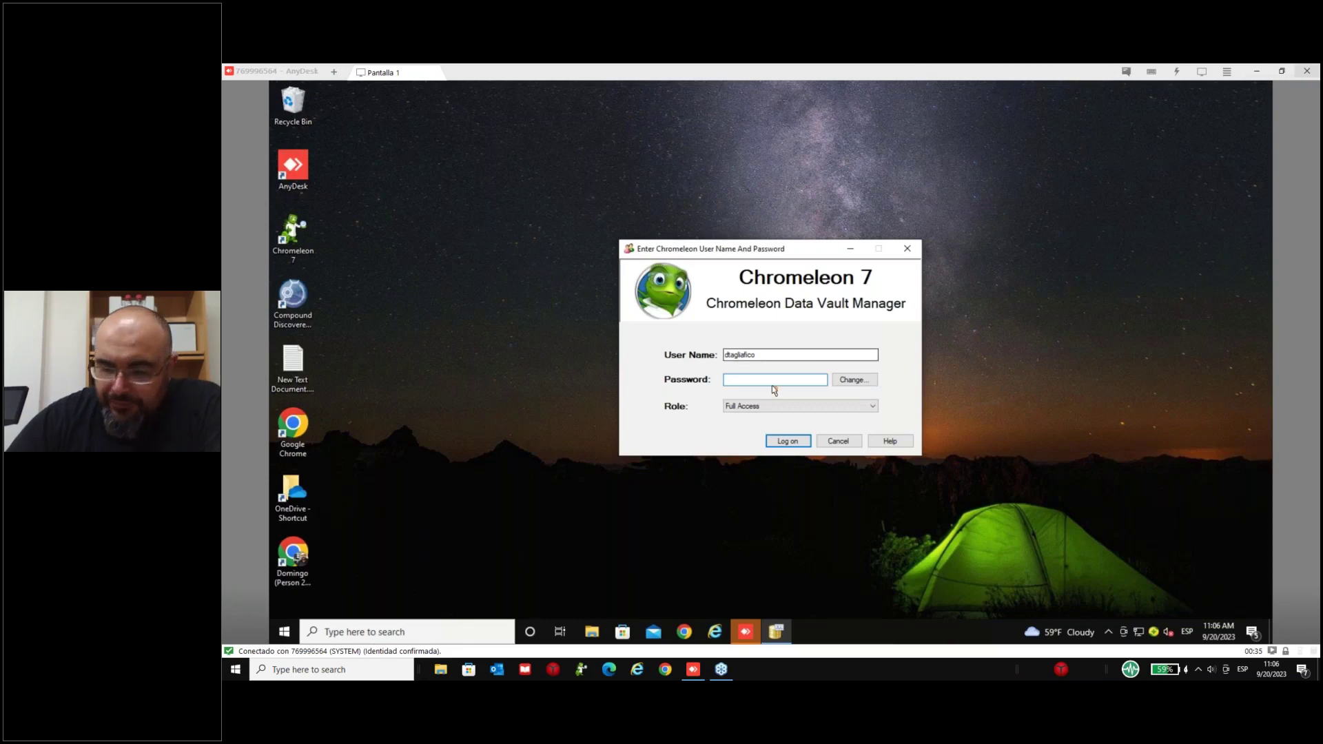
# - Enter the account password and log on to the Data Vault Manager with the Full Access role
pyautogui.click(792, 382)
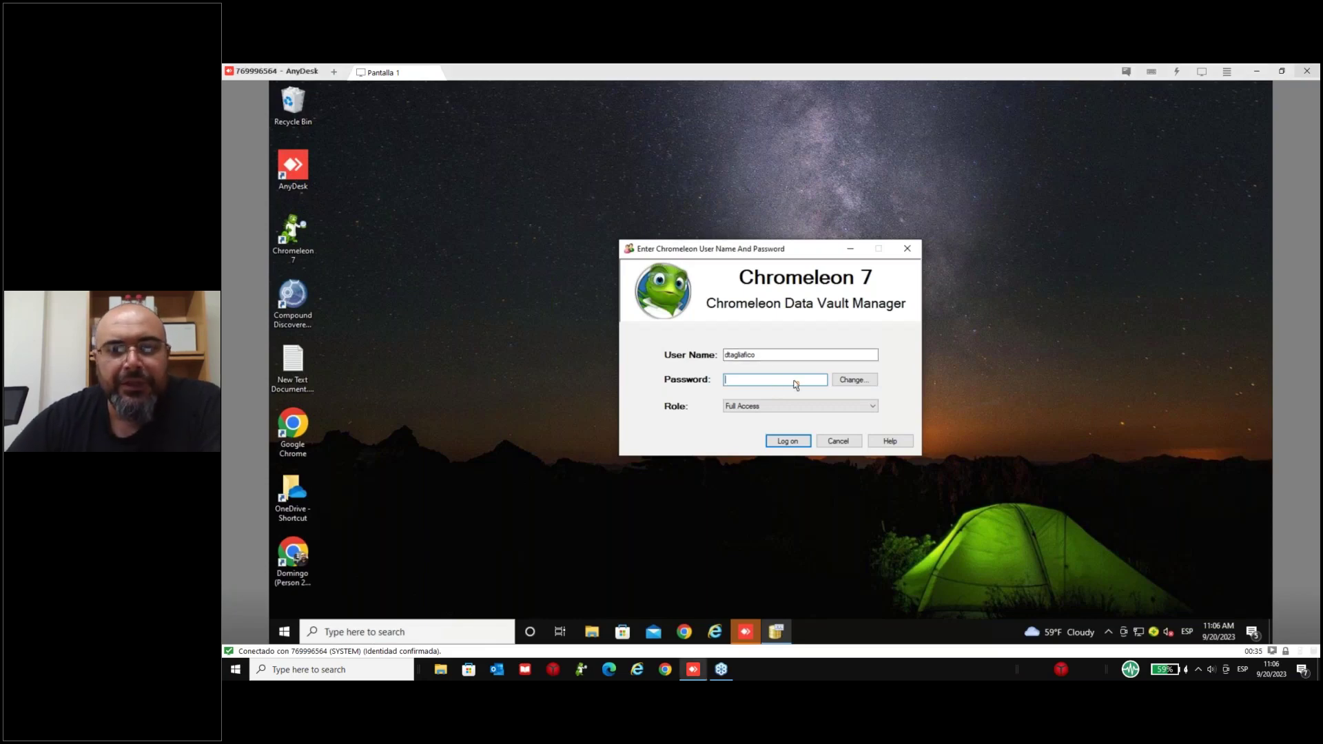
pyautogui.write('******')
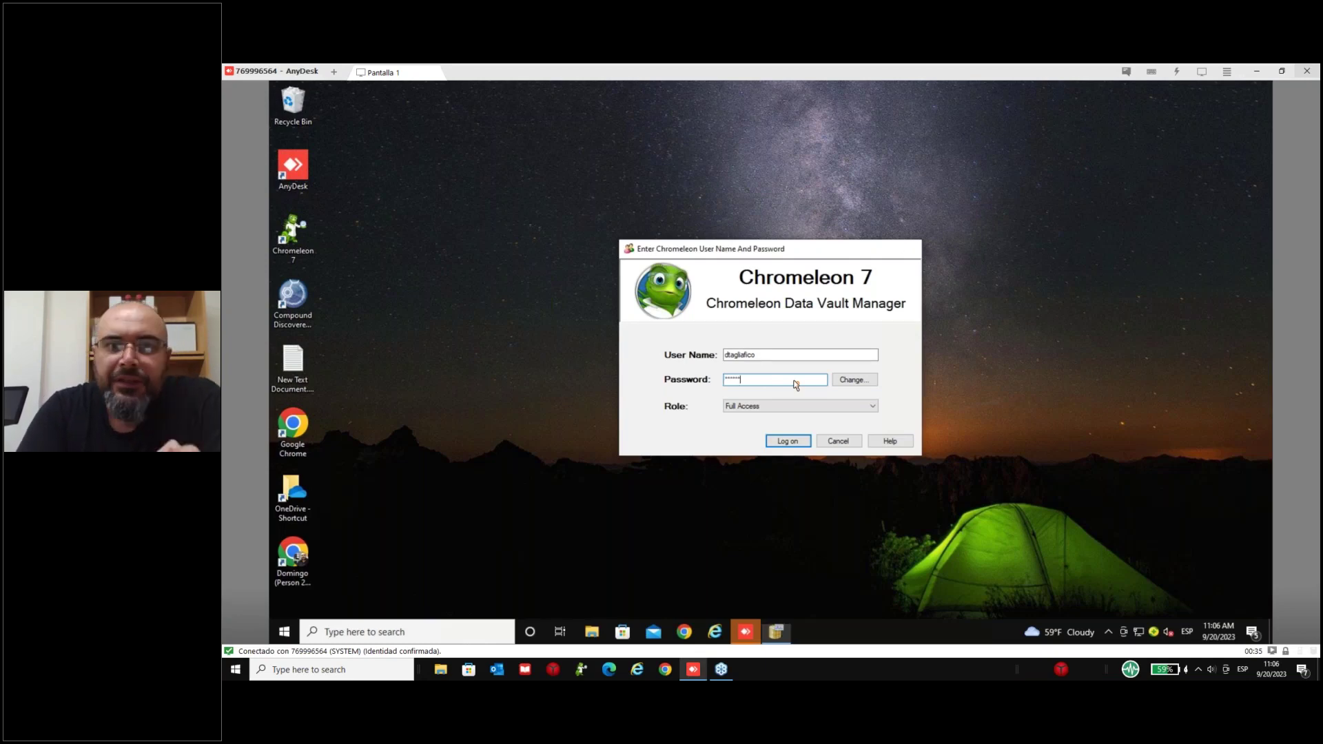
pyautogui.press('Return')
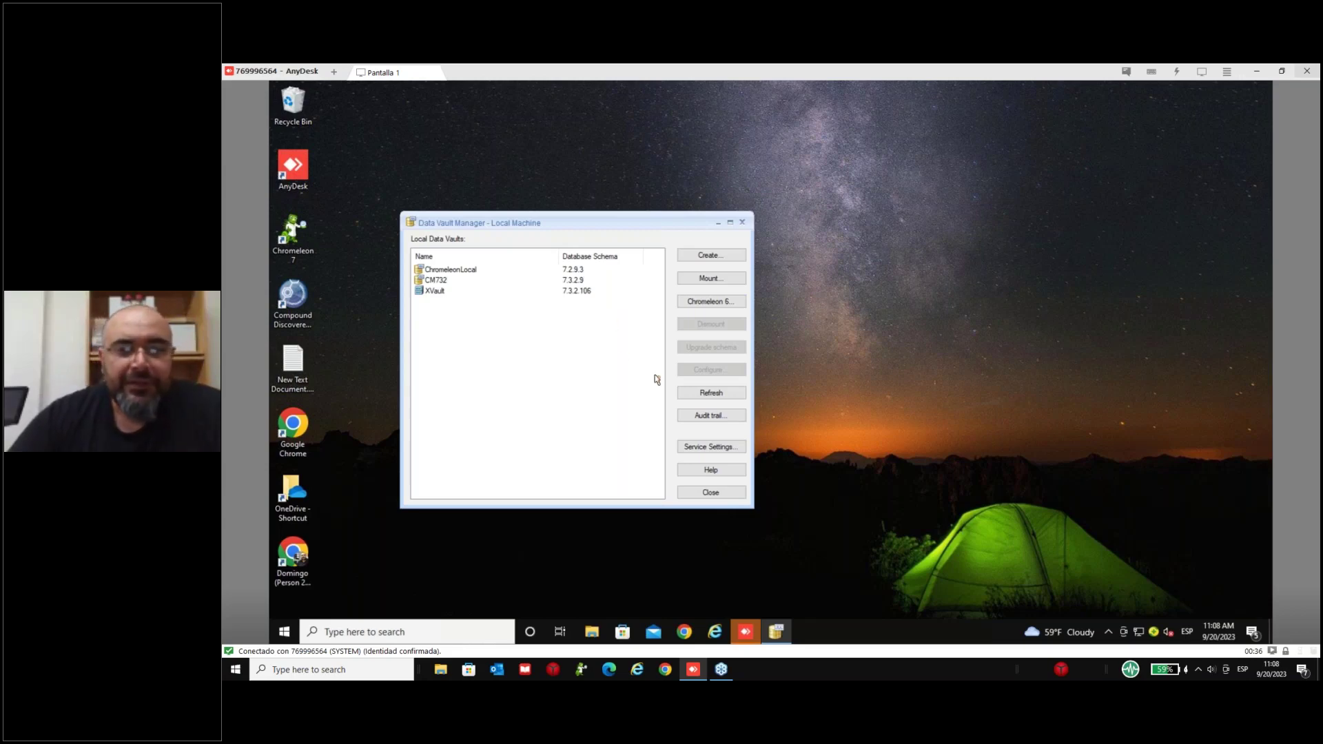
# - Review the local data vaults and their database schemas, select ChromeleonLocal, and close the Data Vault Manager
pyautogui.moveTo(482, 222); pyautogui.dragTo(547, 161)
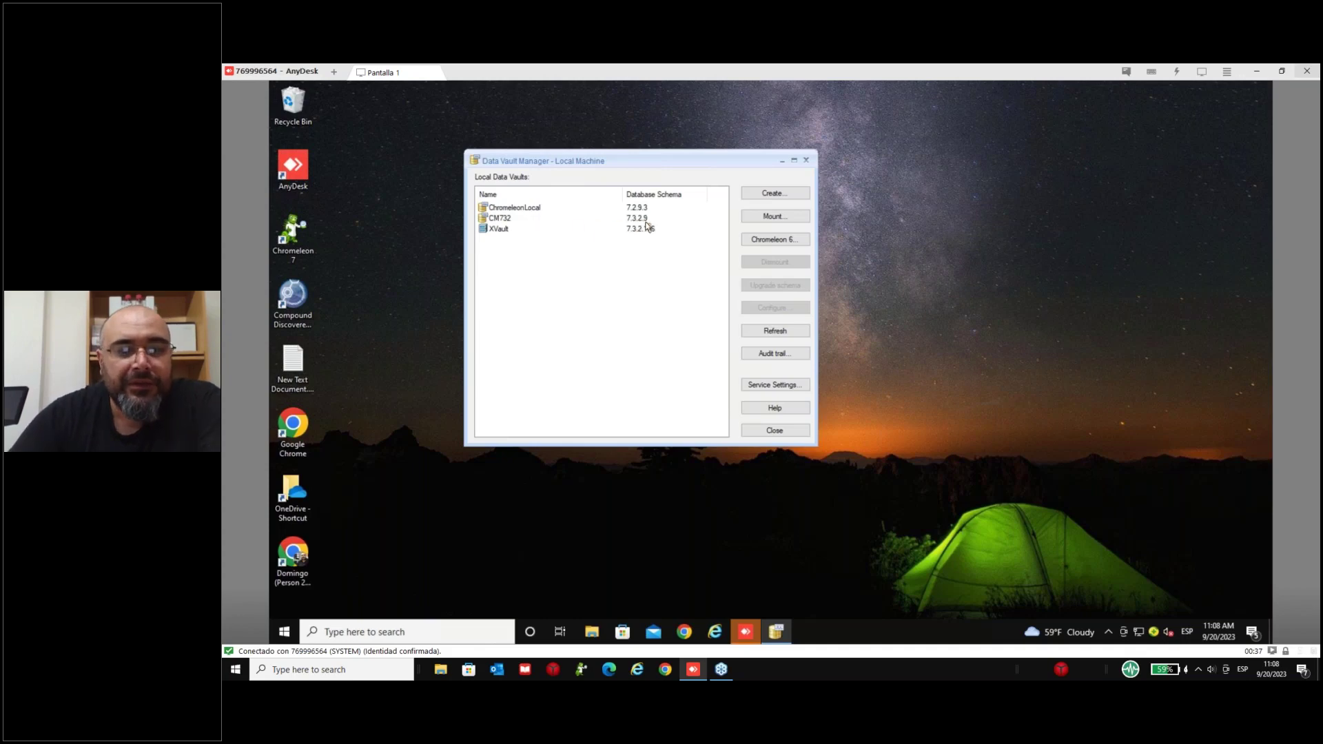
pyautogui.click(527, 211)
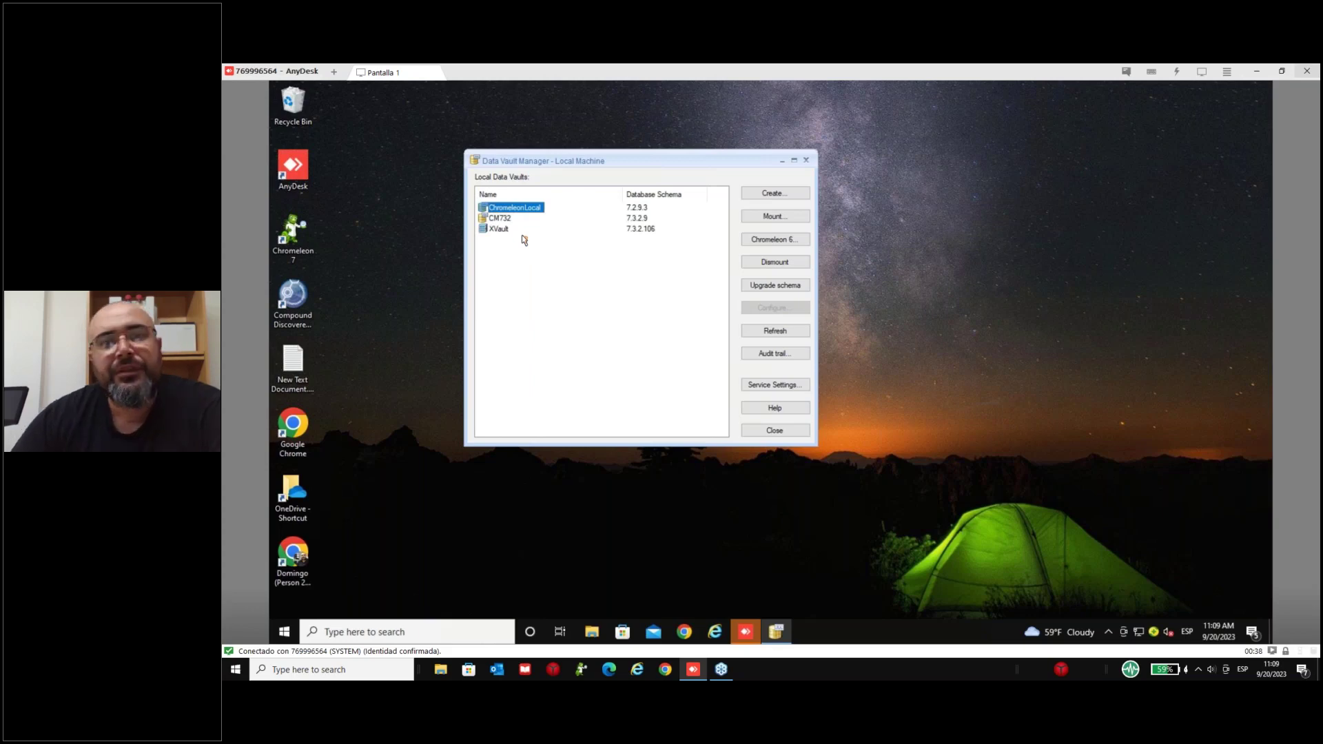
pyautogui.click(799, 437)
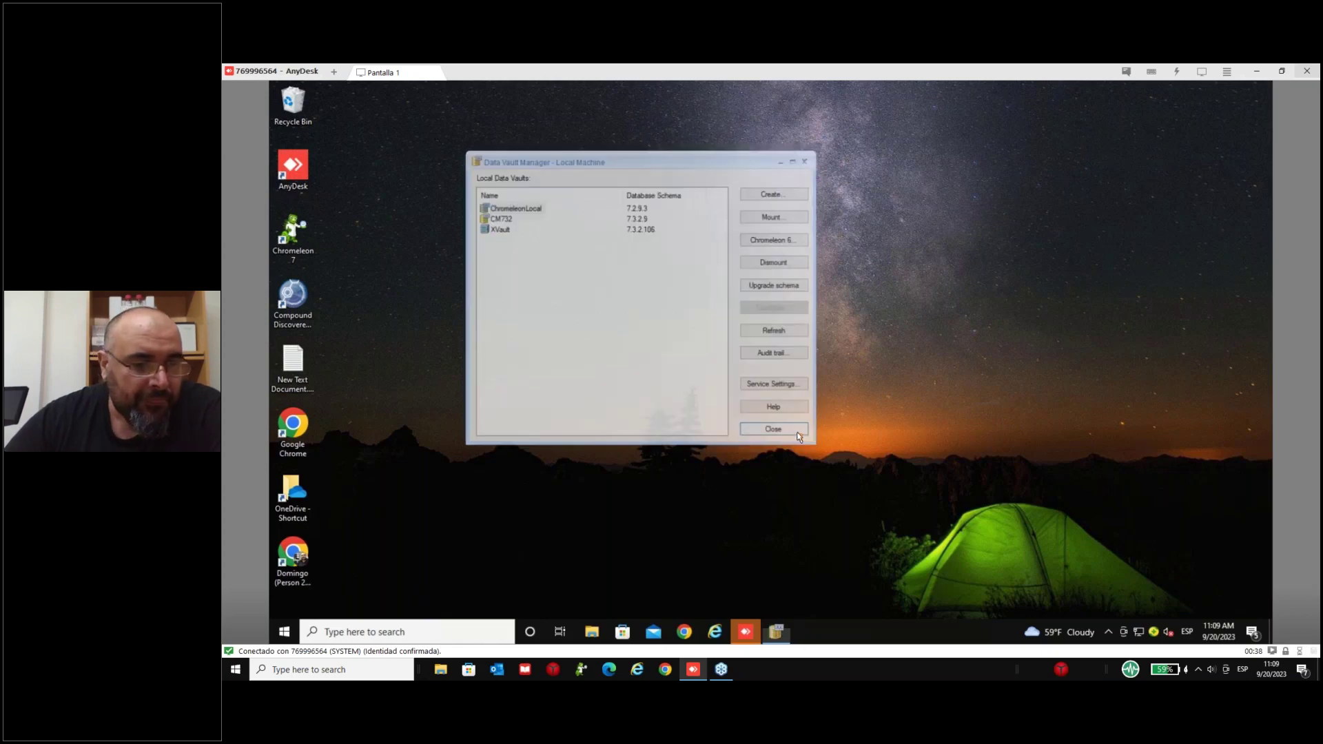
# - Start the Administration Console from the Thermo Chromeleon 7 program group
pyautogui.click(285, 633)
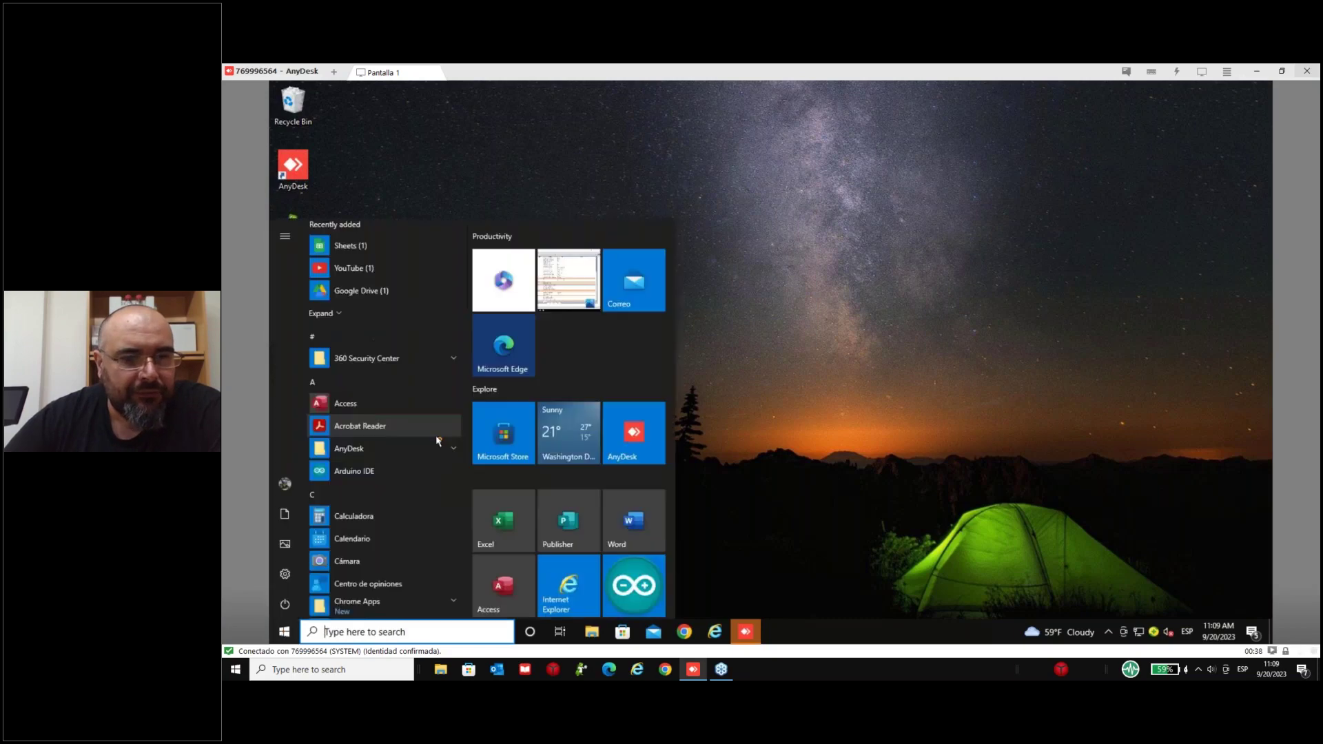
pyautogui.scroll(-5, 434, 448)
pyautogui.scroll(-3, 427, 458)
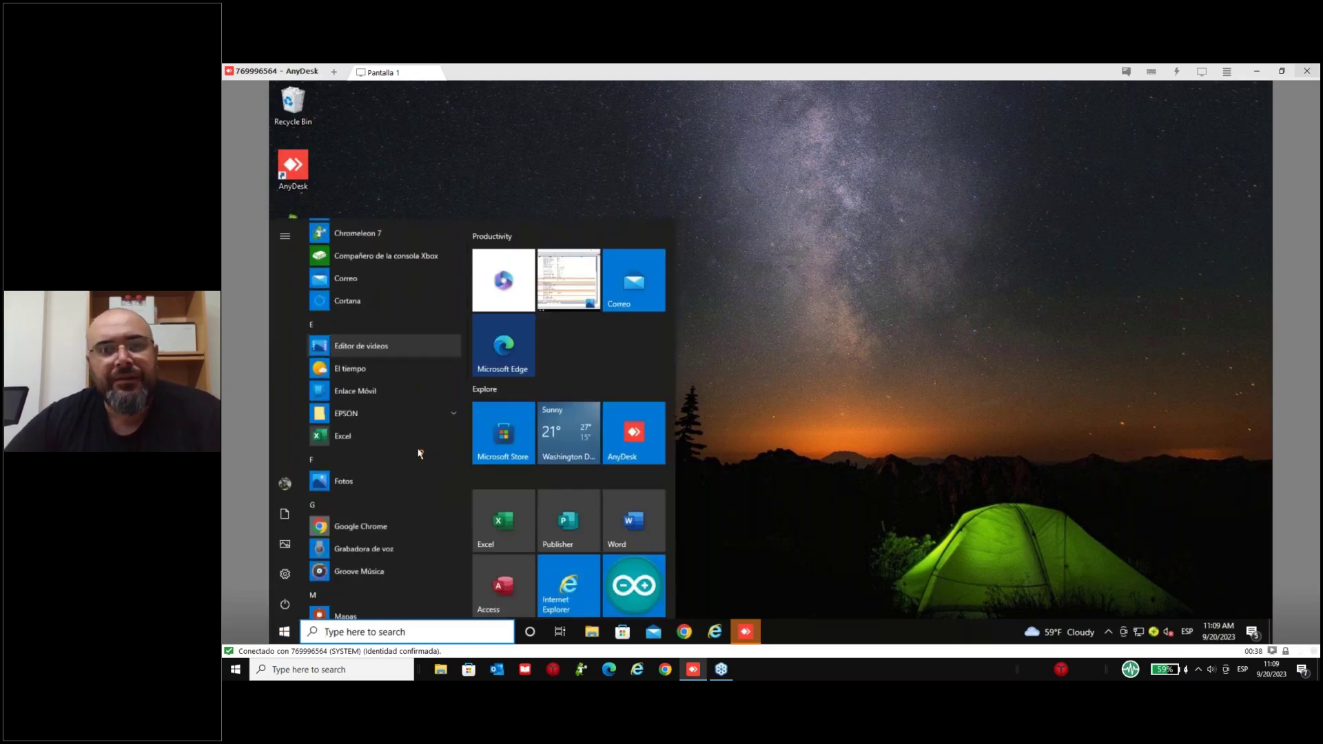
pyautogui.scroll(-2, 407, 441)
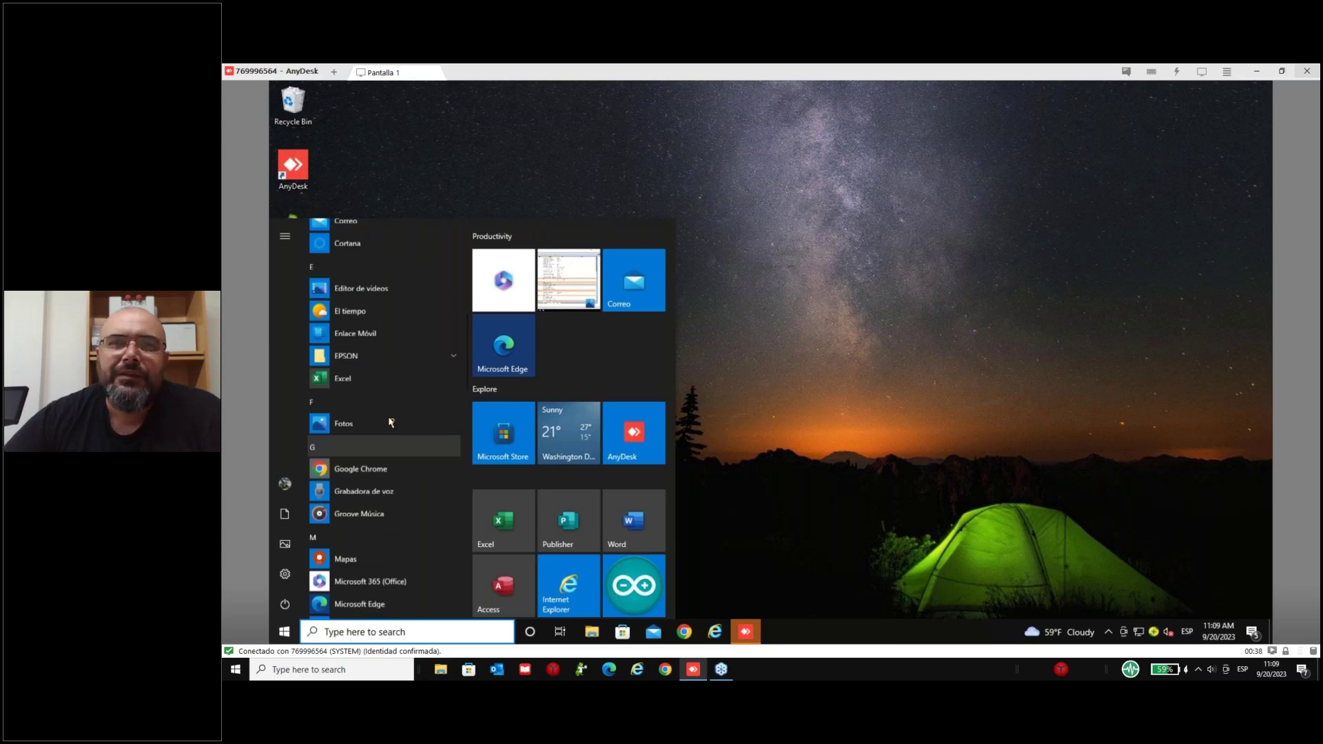
pyautogui.scroll(-1, 389, 421)
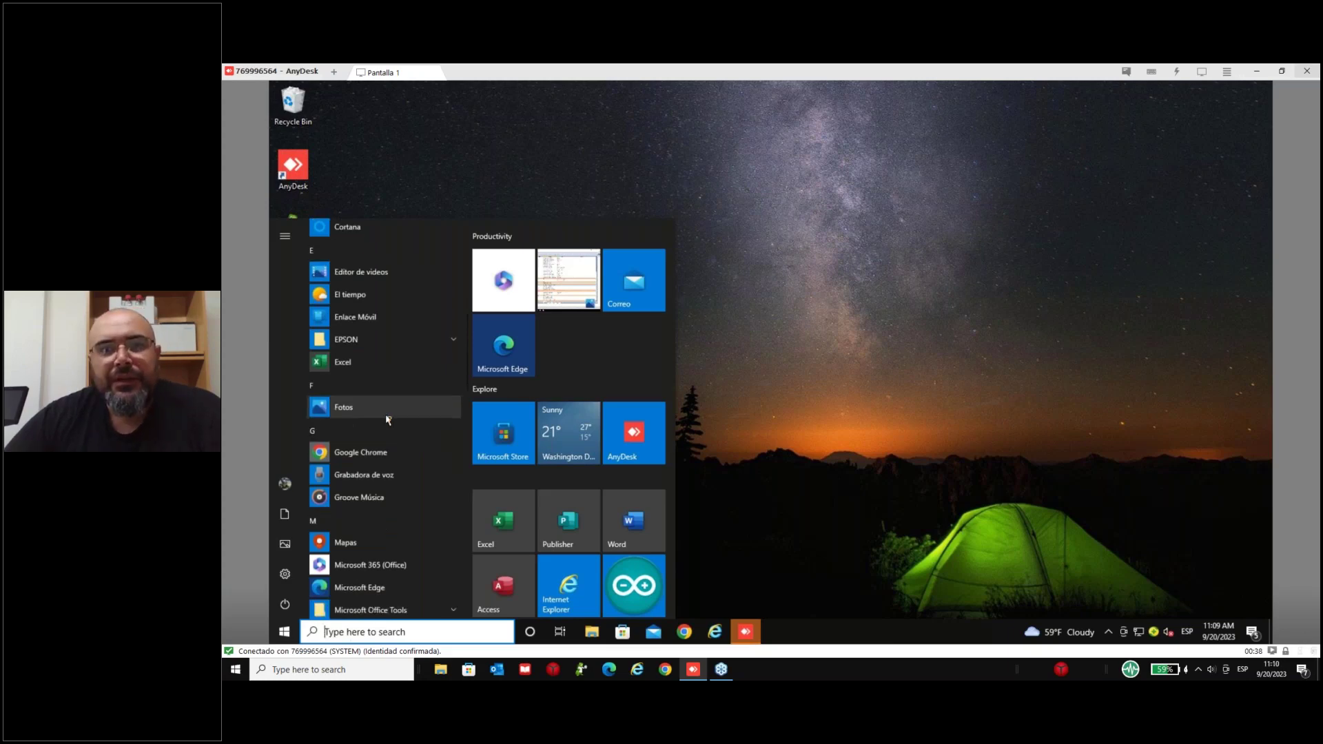
pyautogui.scroll(-3, 388, 419)
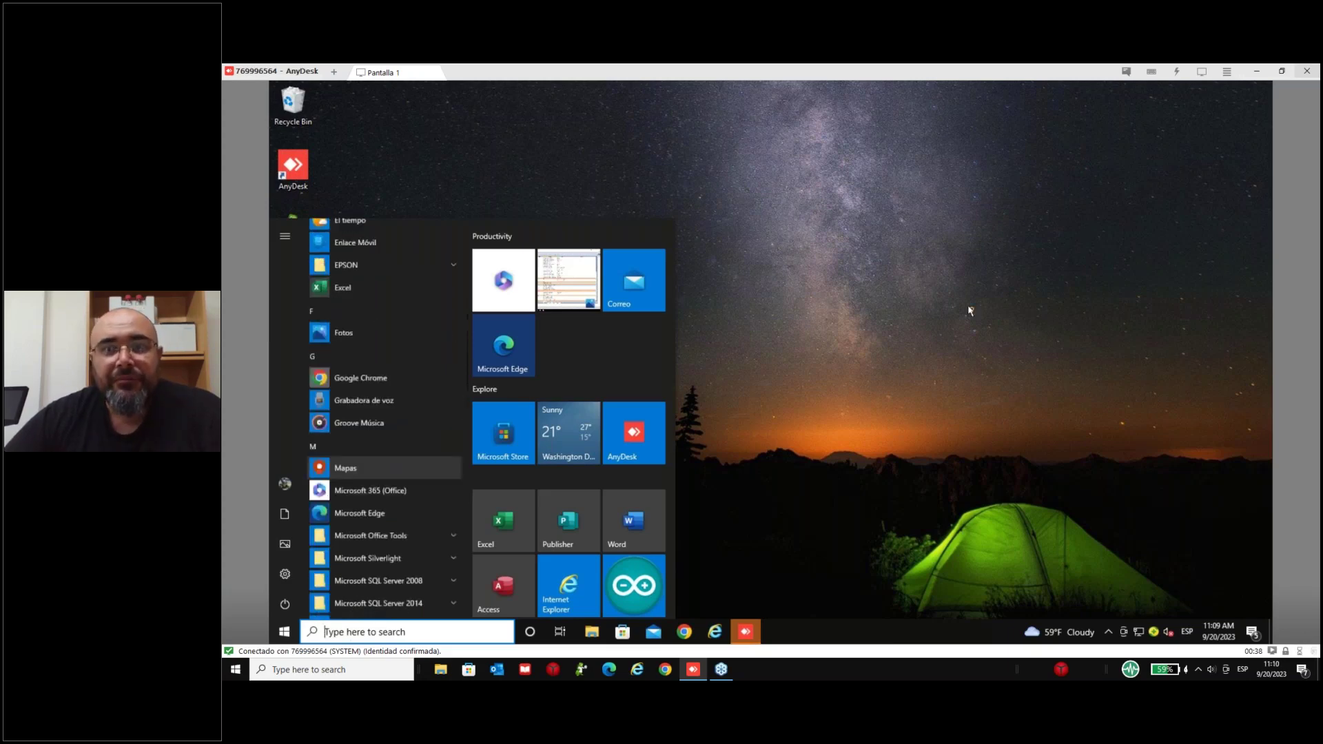
pyautogui.scroll(-7, 384, 379)
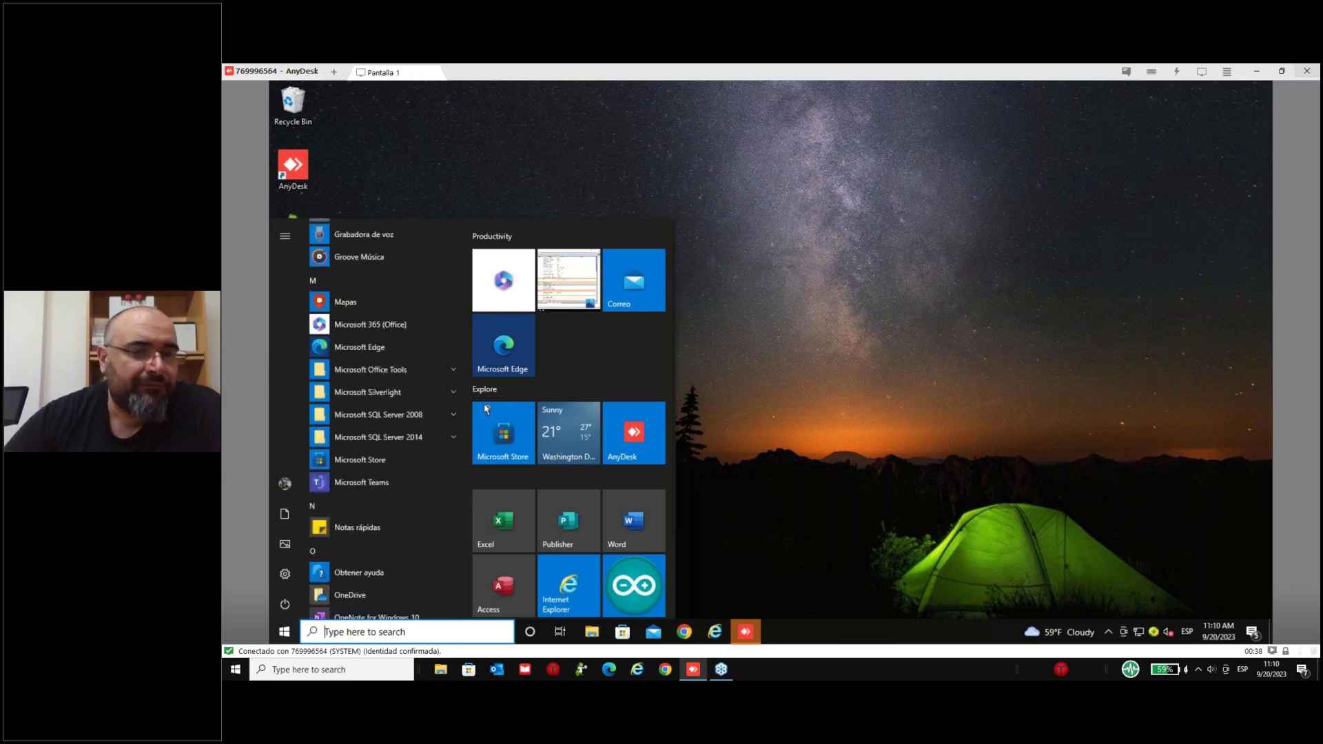
pyautogui.scroll(-20, 384, 380)
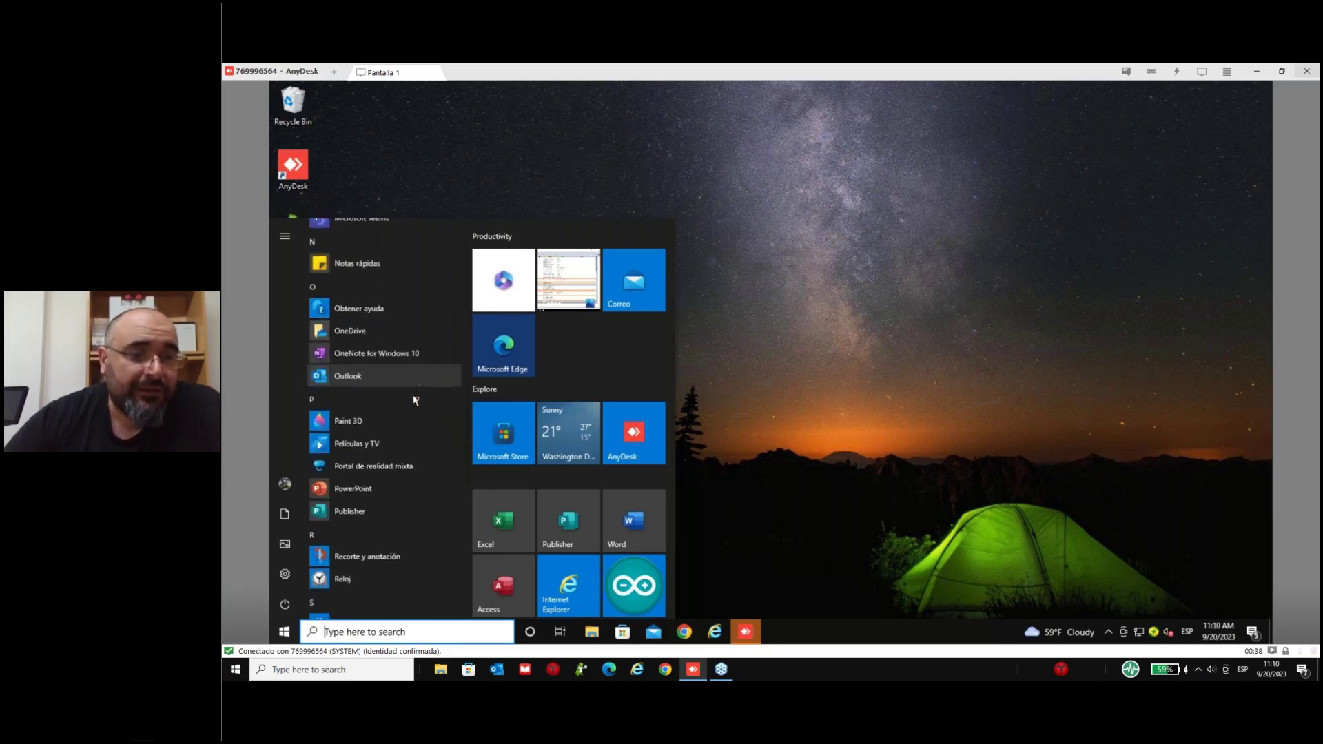
pyautogui.click(452, 423)
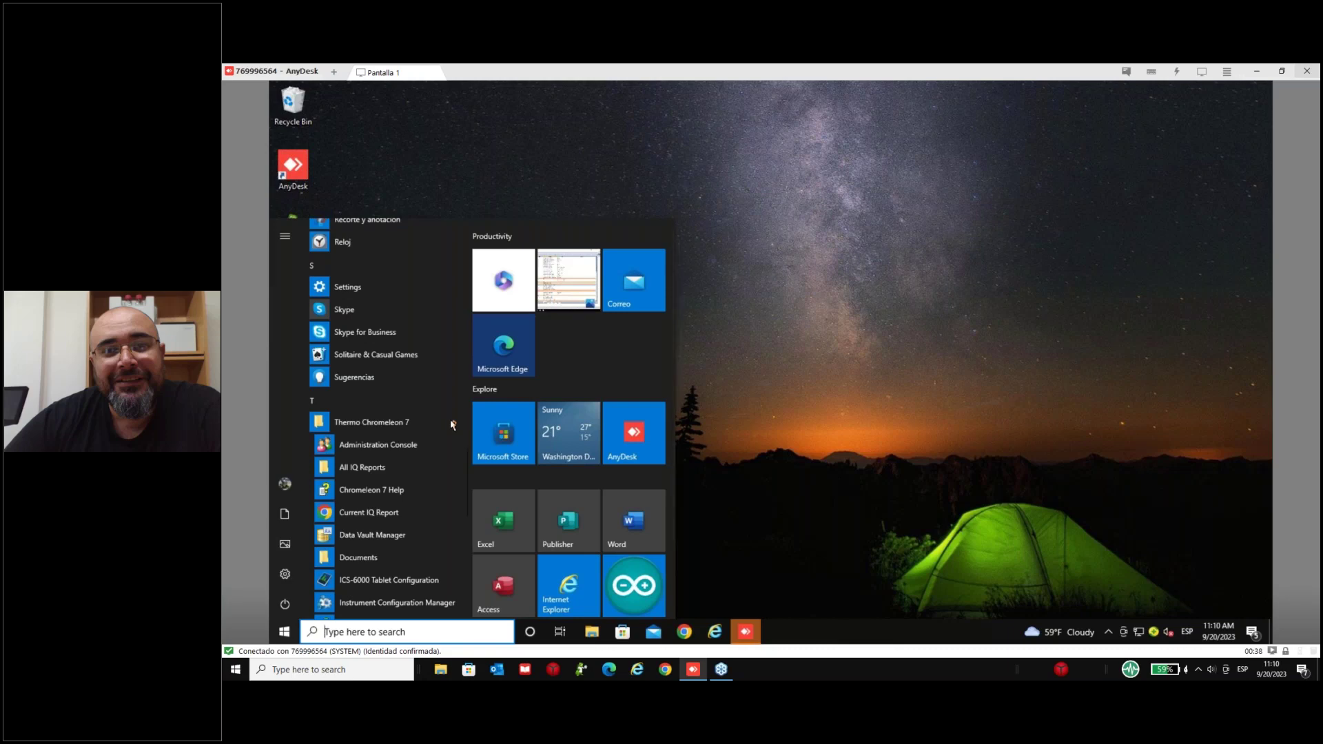
pyautogui.click(402, 447)
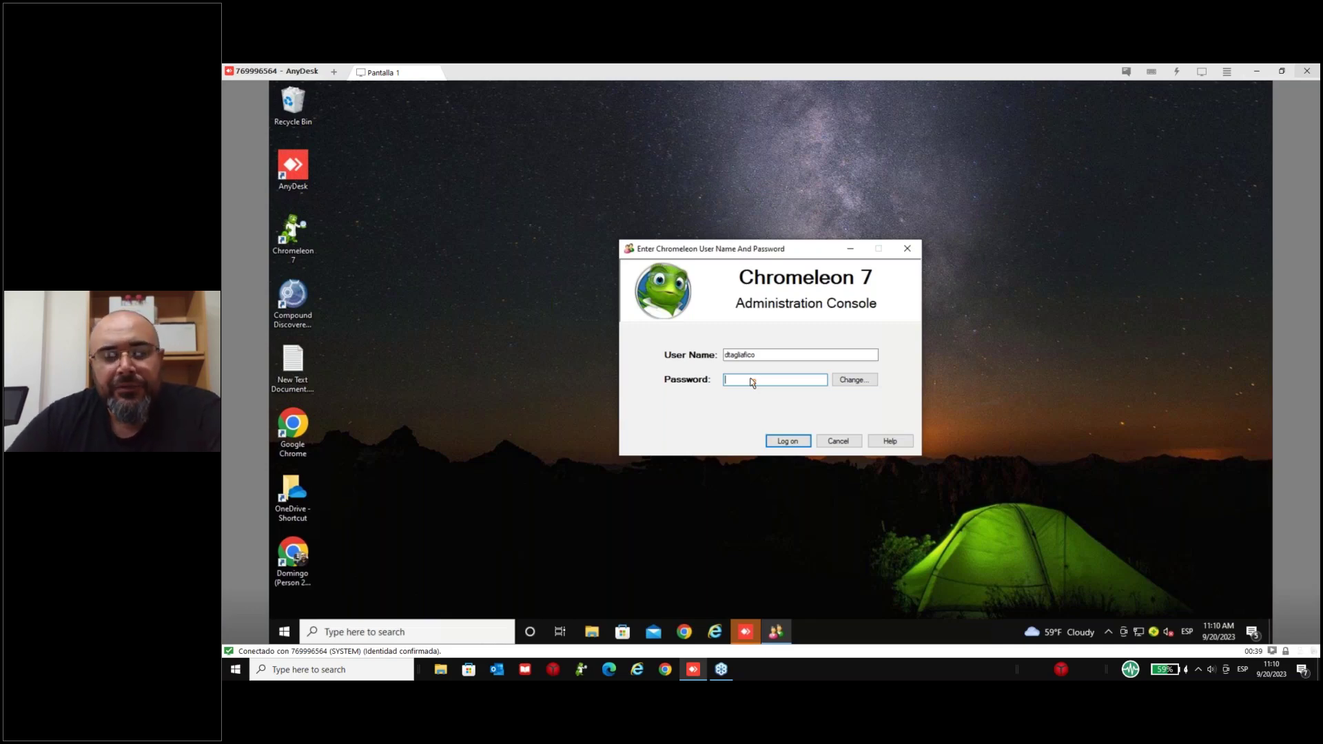
# - Log on to the Administration Console with the account password and open the Global Policies
pyautogui.write('******')
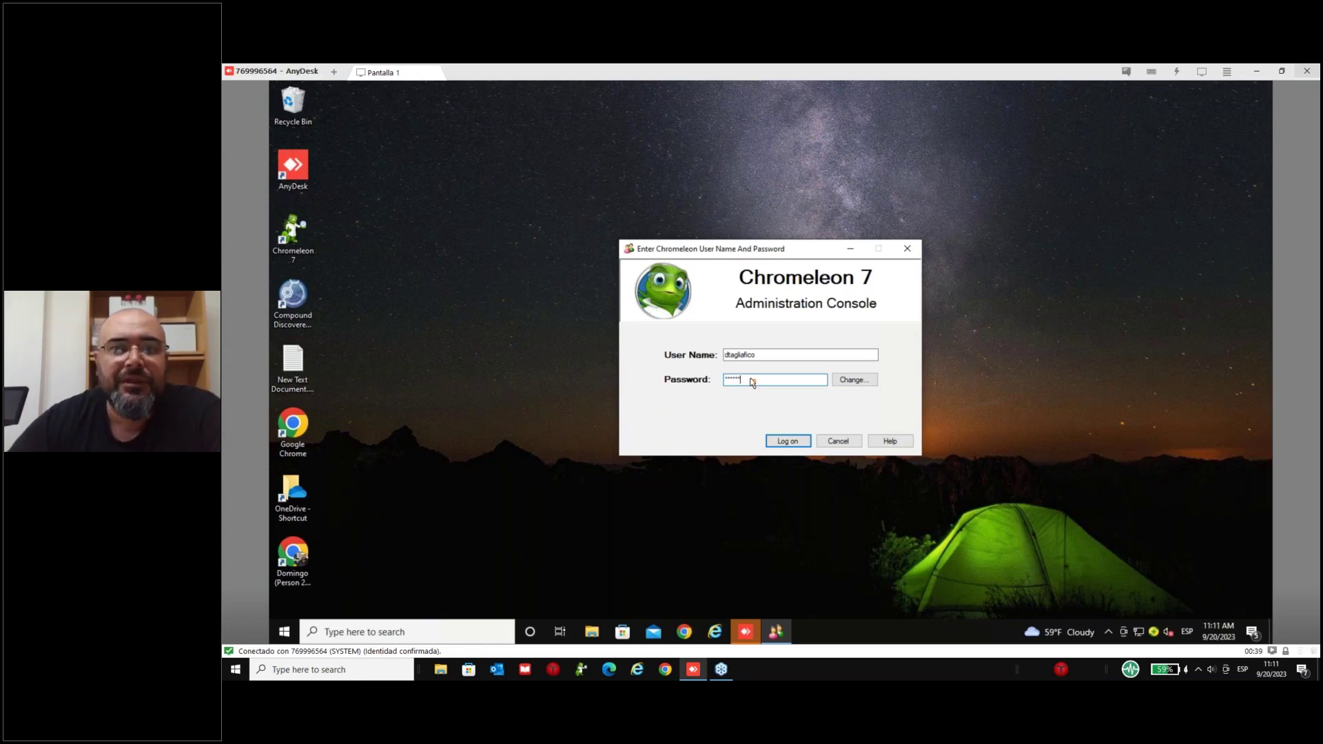
pyautogui.click(789, 441)
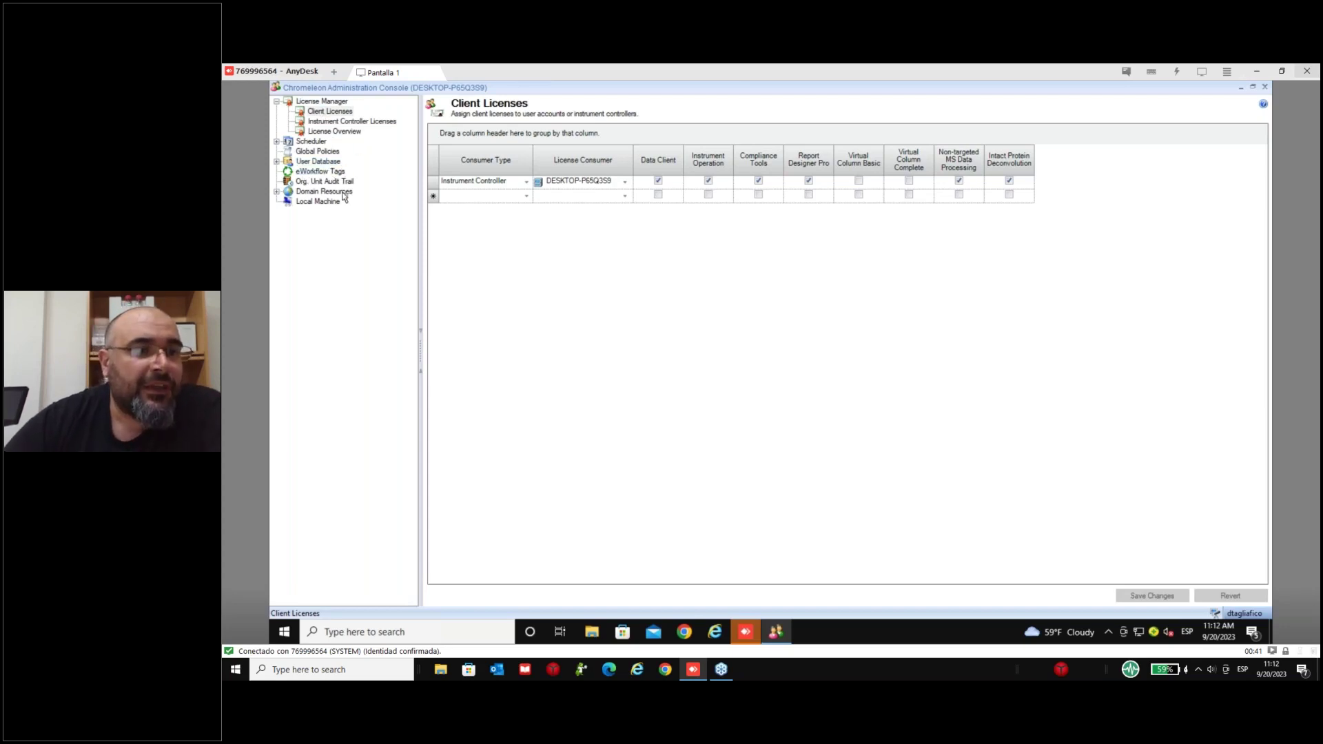
pyautogui.click(319, 150)
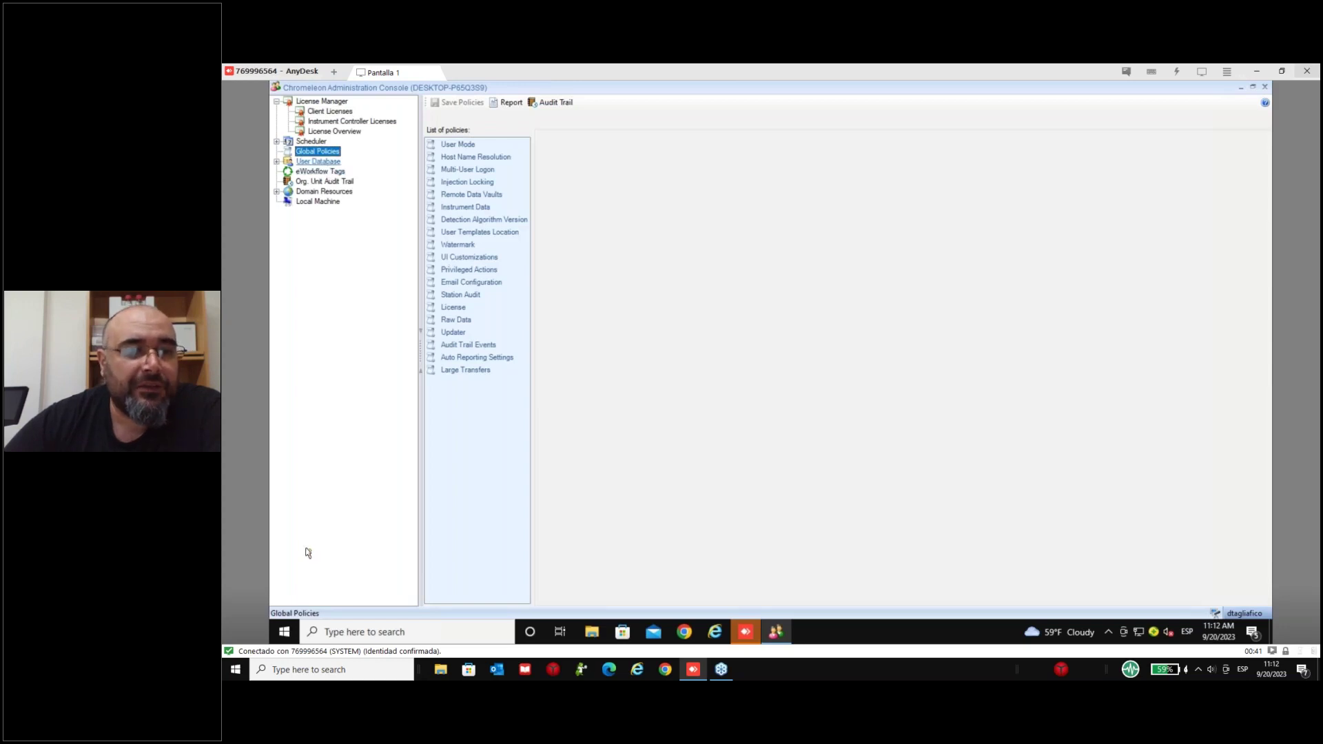
# - Locate the Administration Console among the installed Thermo Chromeleon 7 programs without launching it again
pyautogui.click(290, 636)
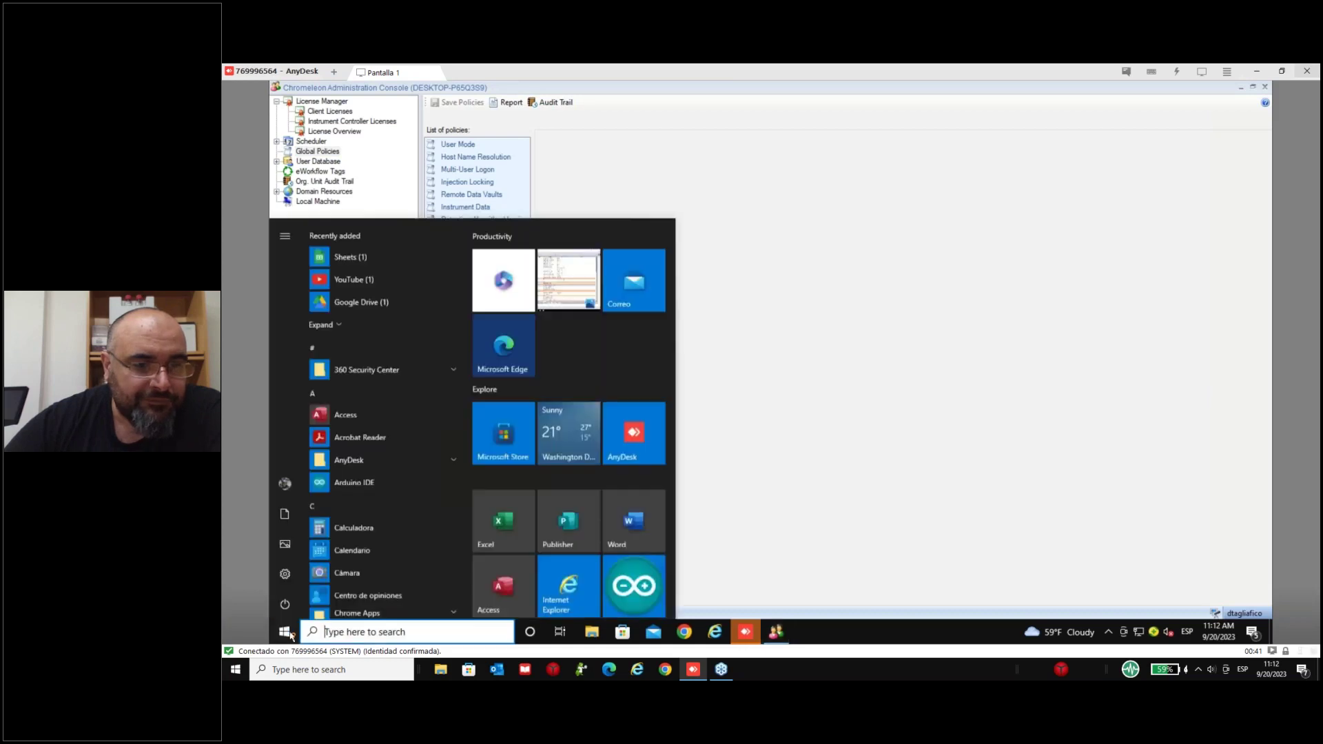
pyautogui.scroll(-10, 429, 467)
pyautogui.scroll(-3, 429, 468)
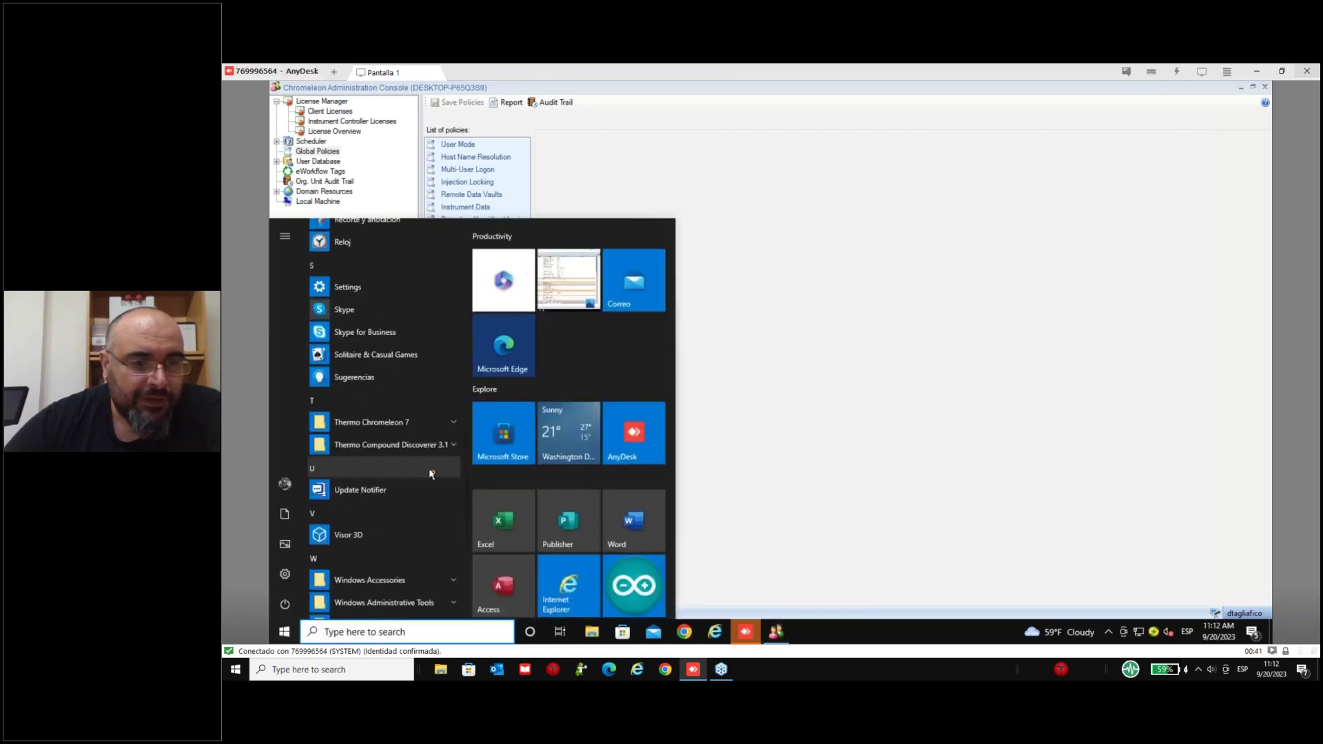
pyautogui.click(414, 422)
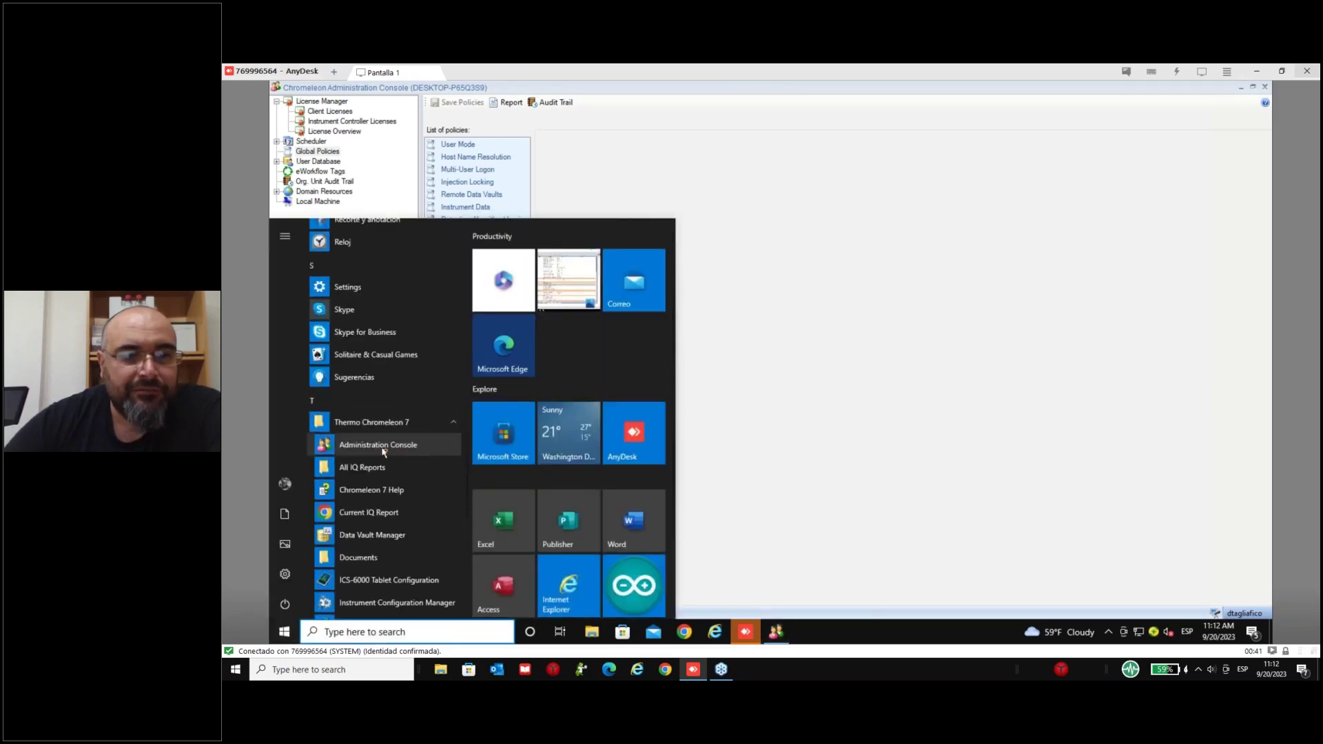
pyautogui.click(867, 229)
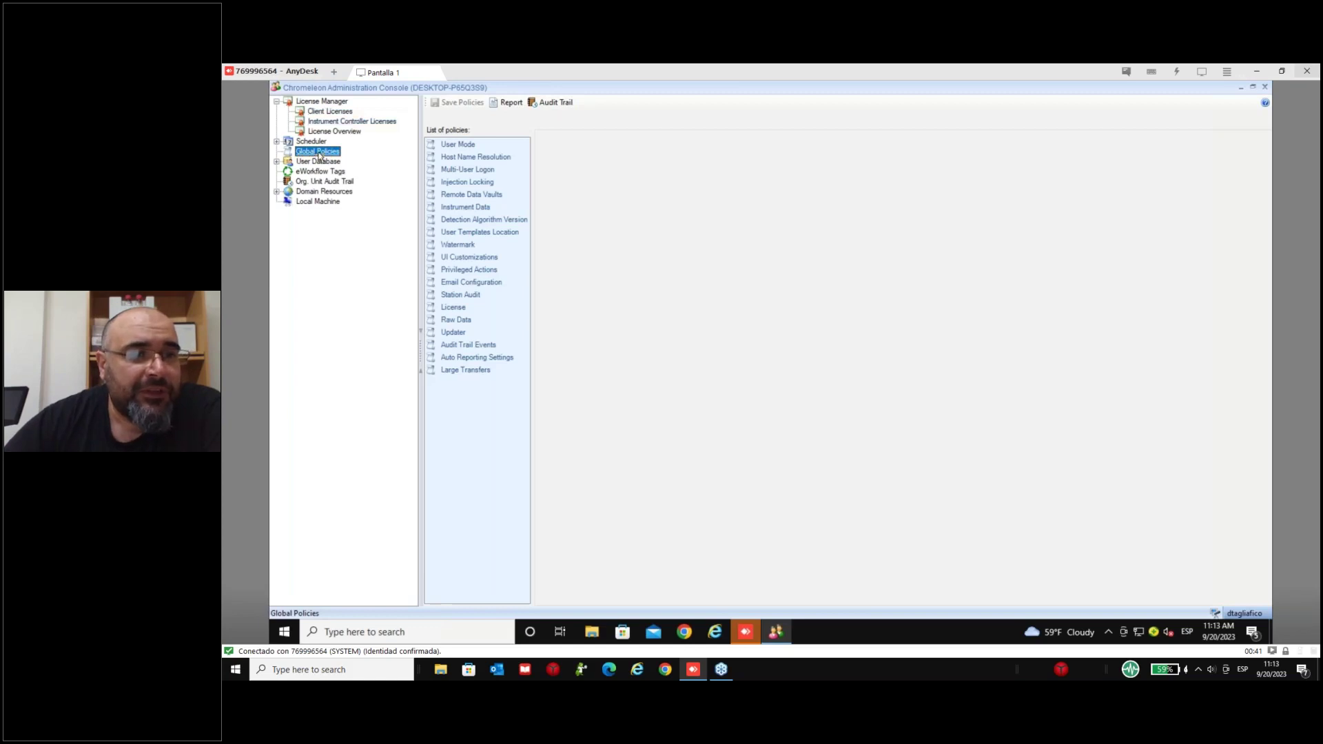
# - Review the User Mode policy and the full set of account properties of the Chromeleon users in the User Database
pyautogui.click(463, 147)
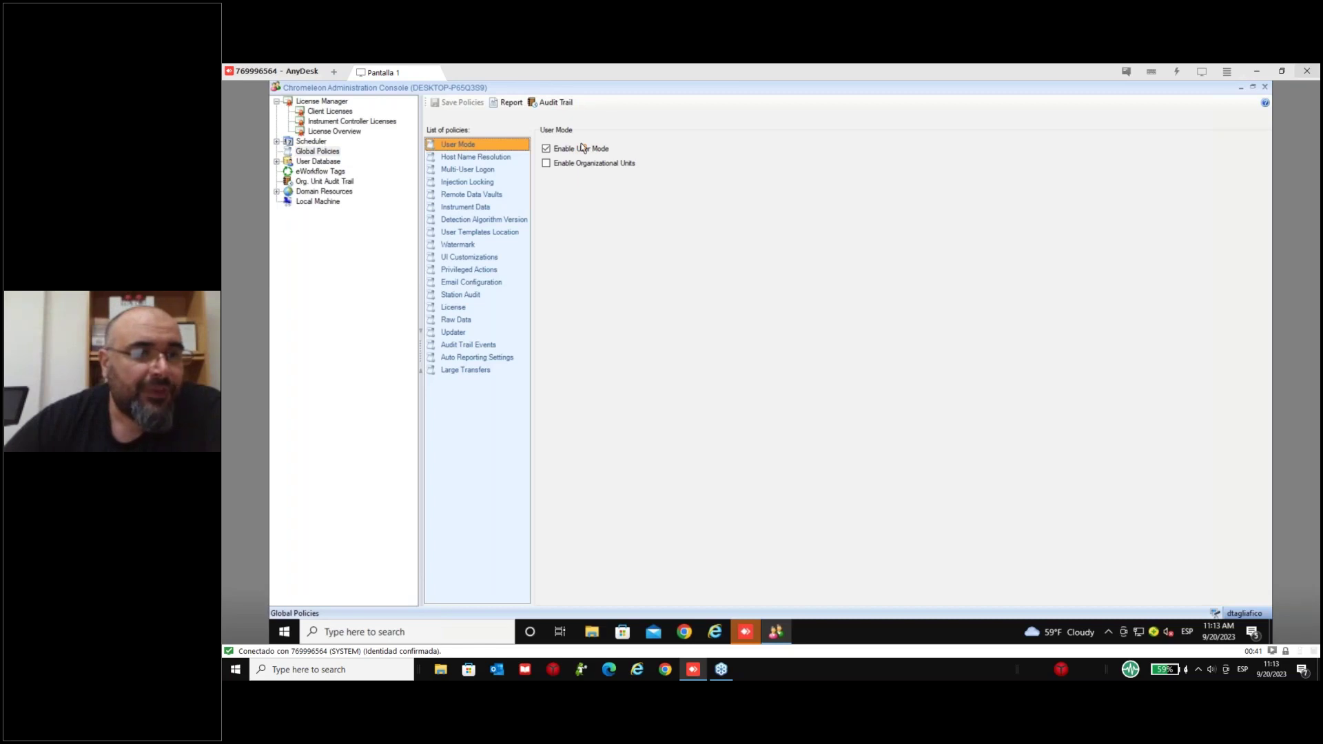
pyautogui.click(277, 162)
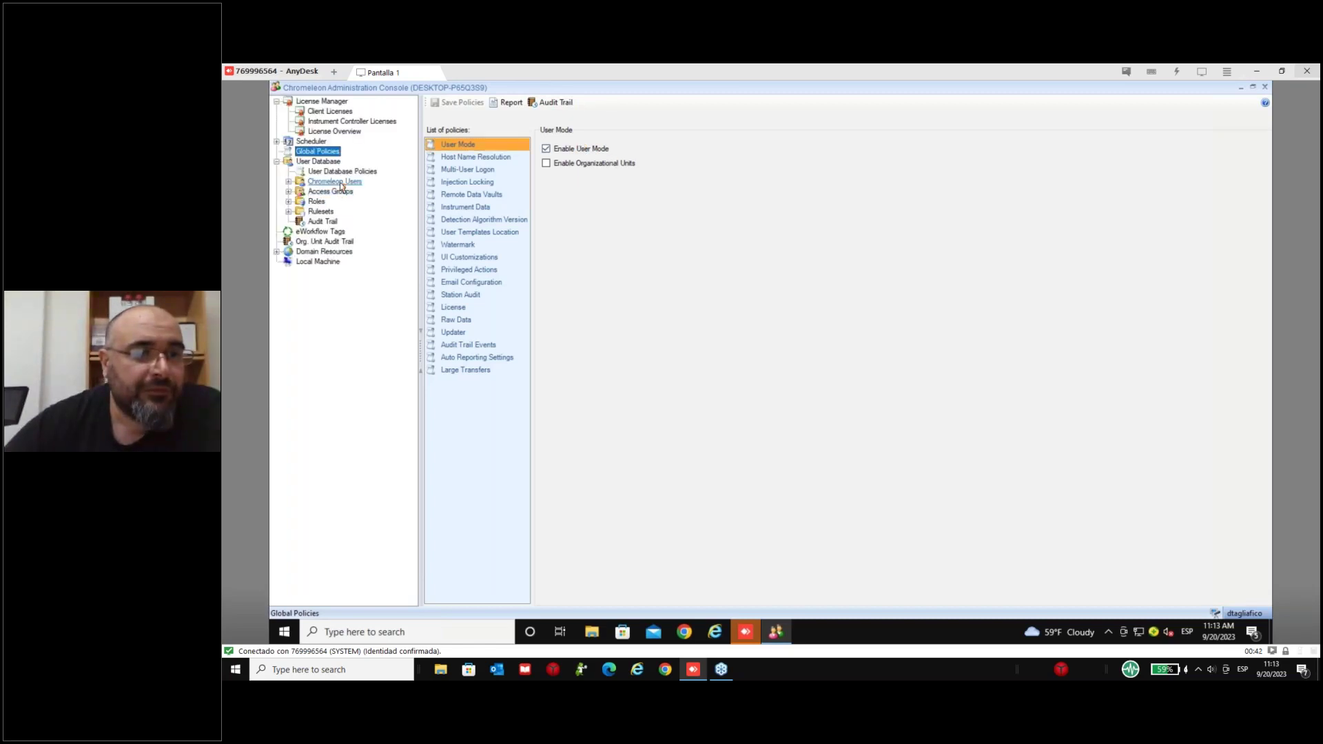
pyautogui.click(340, 183)
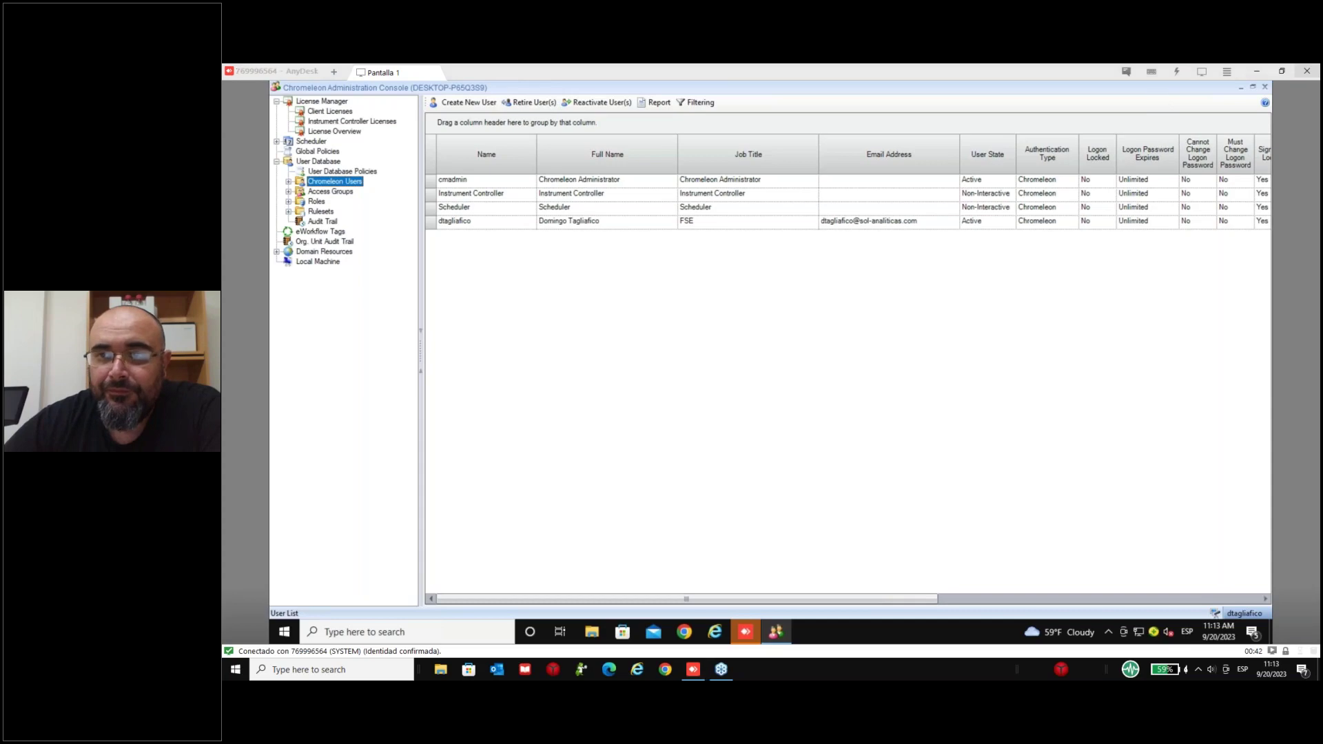
pyautogui.moveTo(687, 599); pyautogui.dragTo(1008, 598)
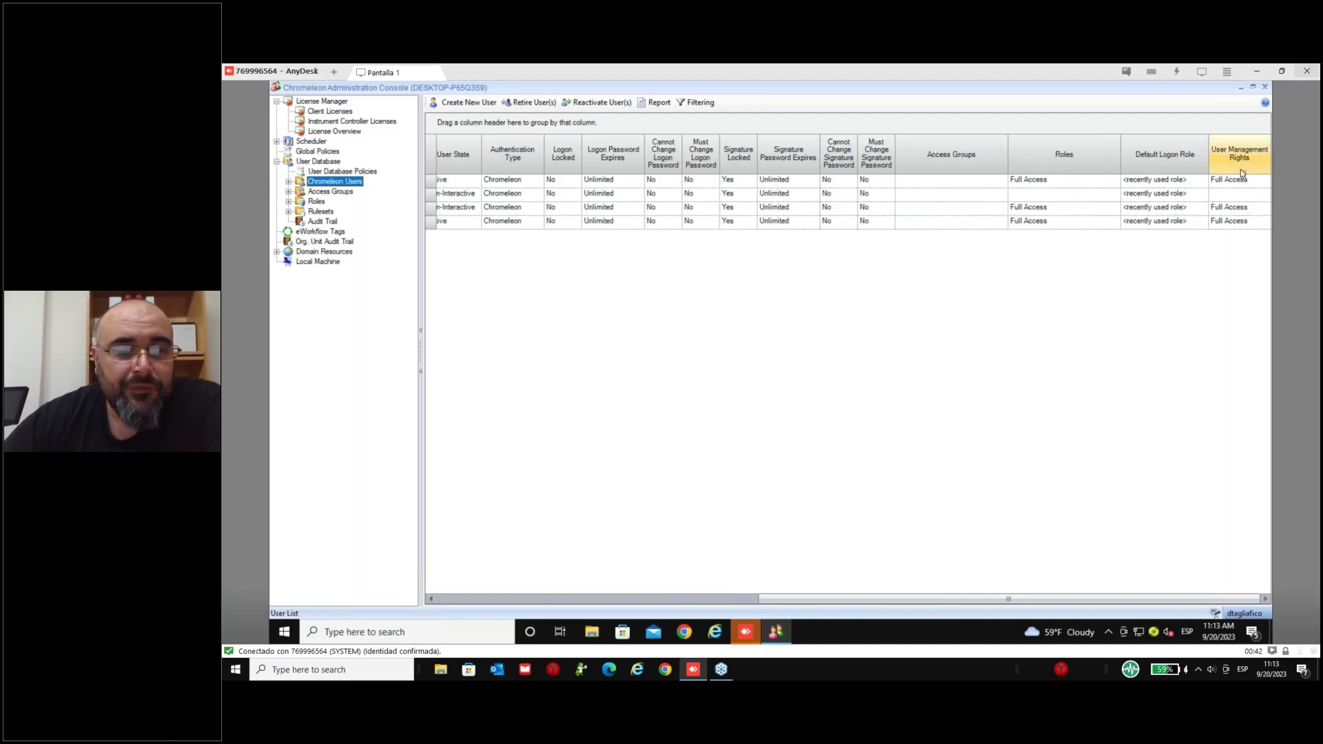
pyautogui.hscroll(-10, 474, 224)
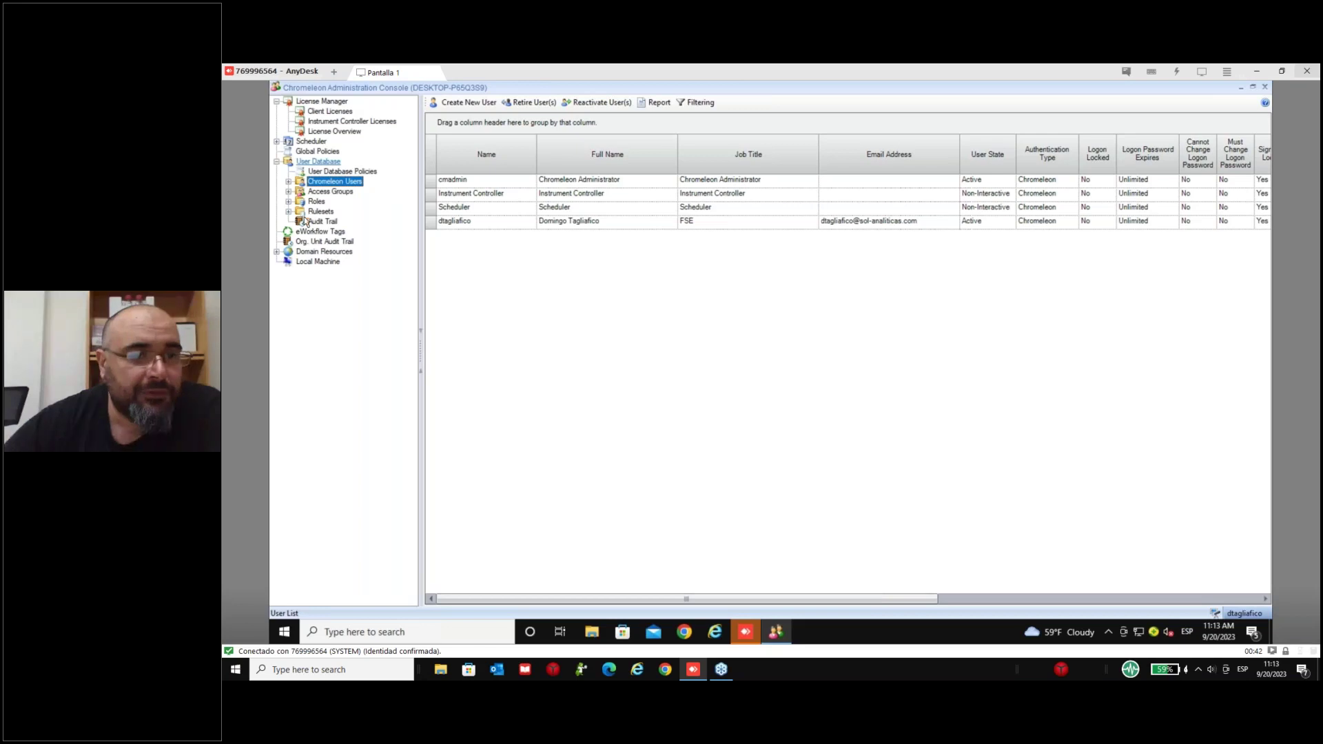
# - View the list of roles in the User Database and open the Full Access role to examine its privileges
pyautogui.click(288, 201)
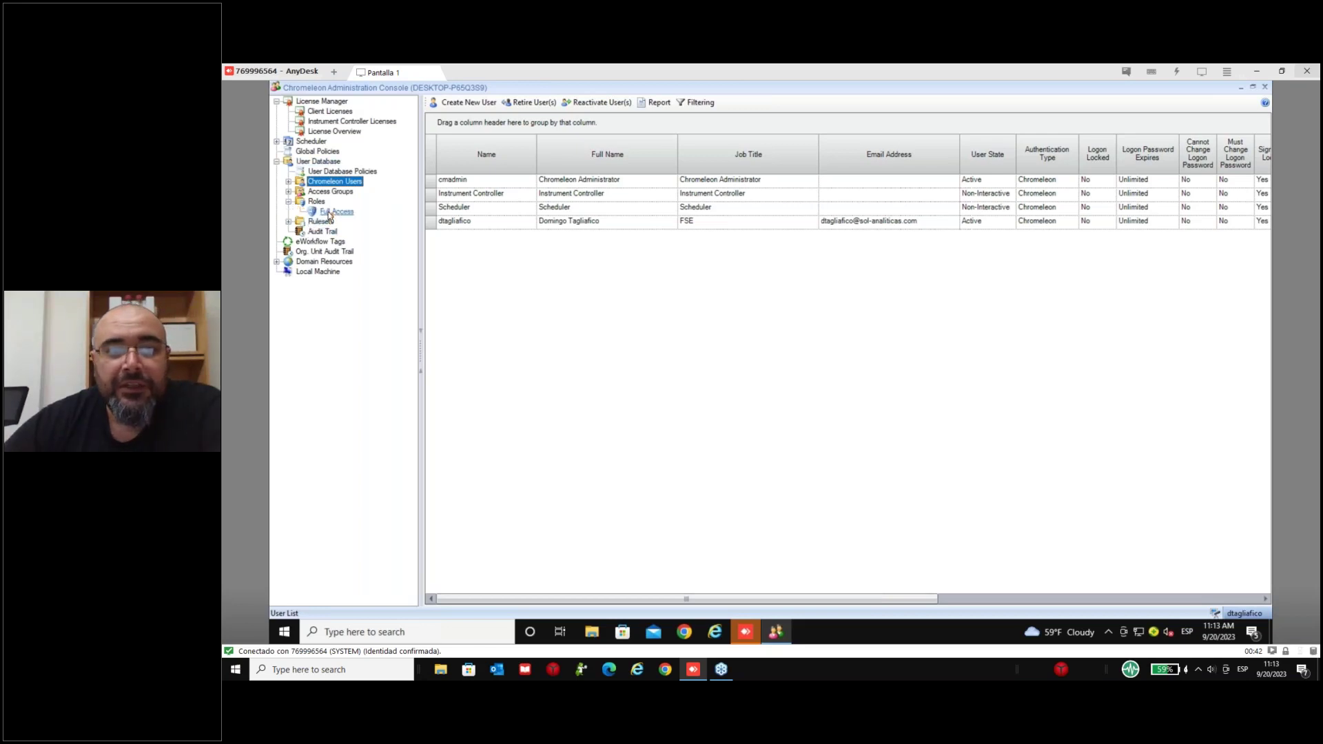
pyautogui.click(317, 201)
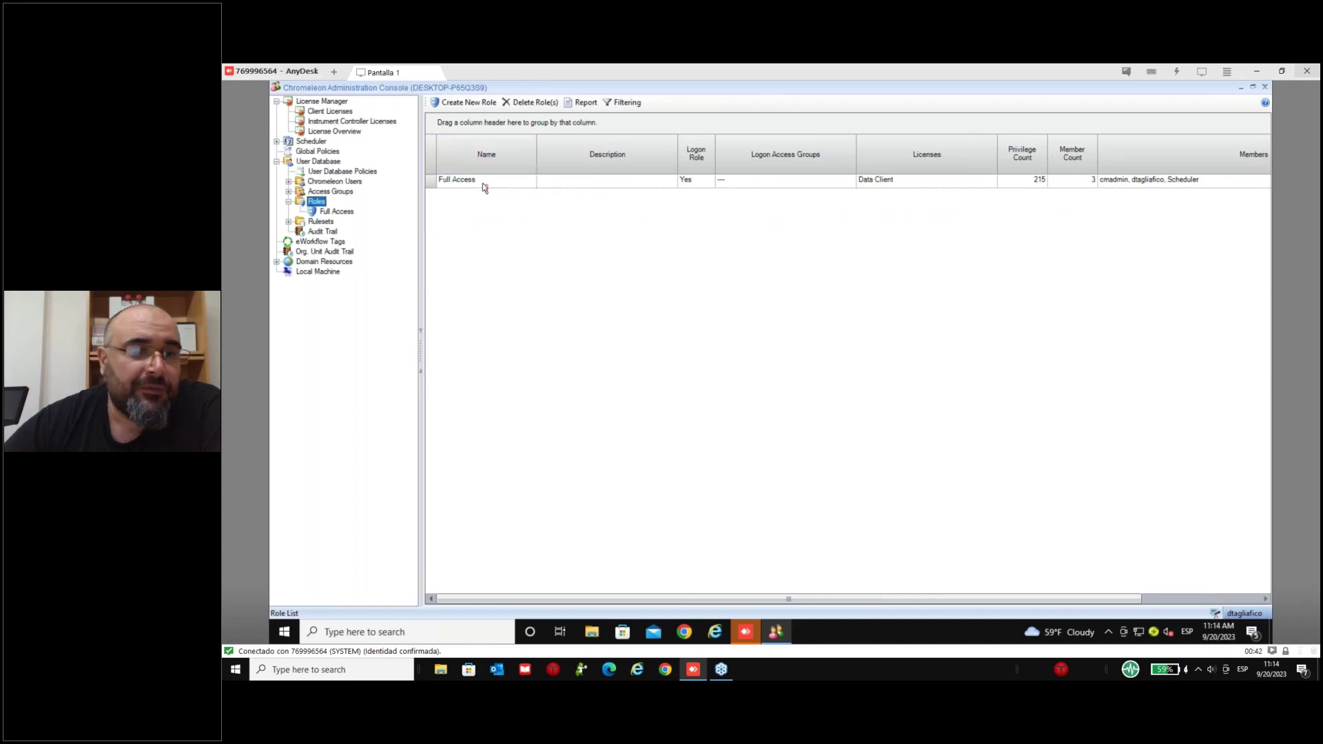
pyautogui.click(485, 183)
pyautogui.click(338, 212)
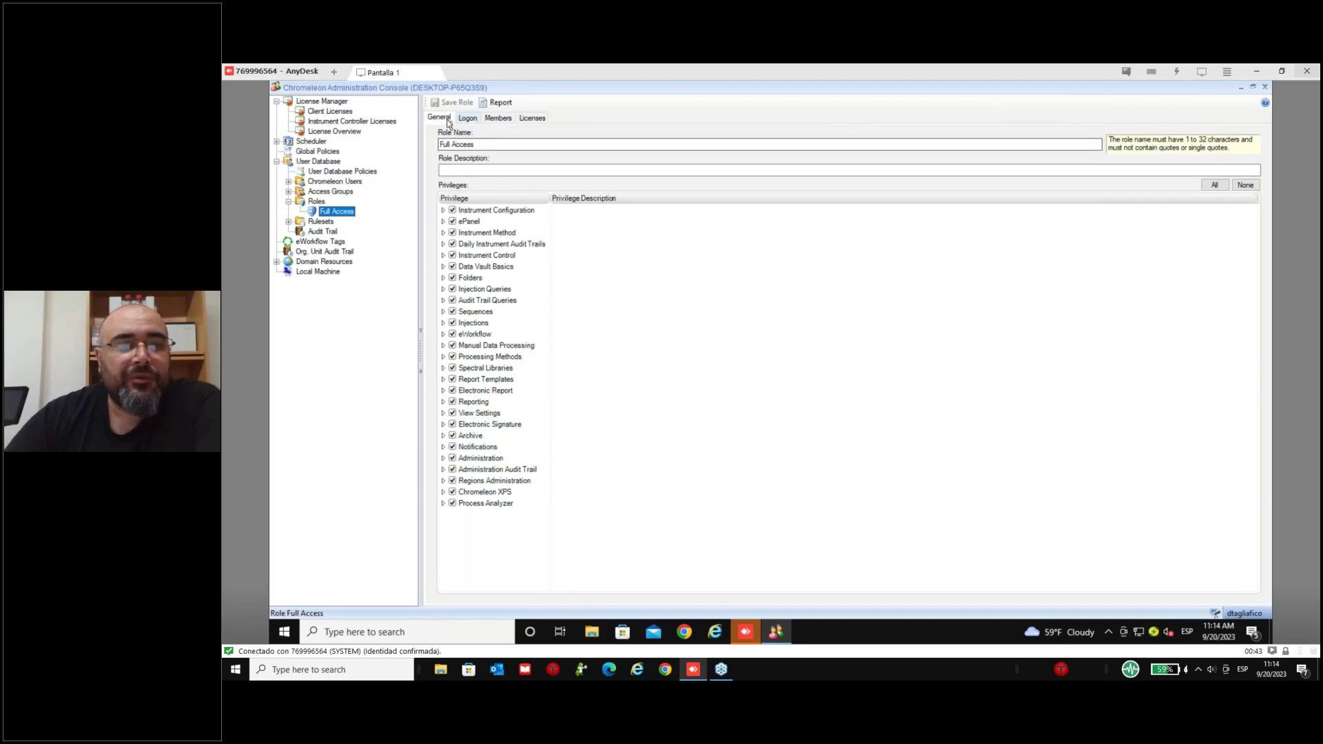
# - Review the role list and the Create New Role form without creating a role, and close the Administration Console
pyautogui.click(317, 202)
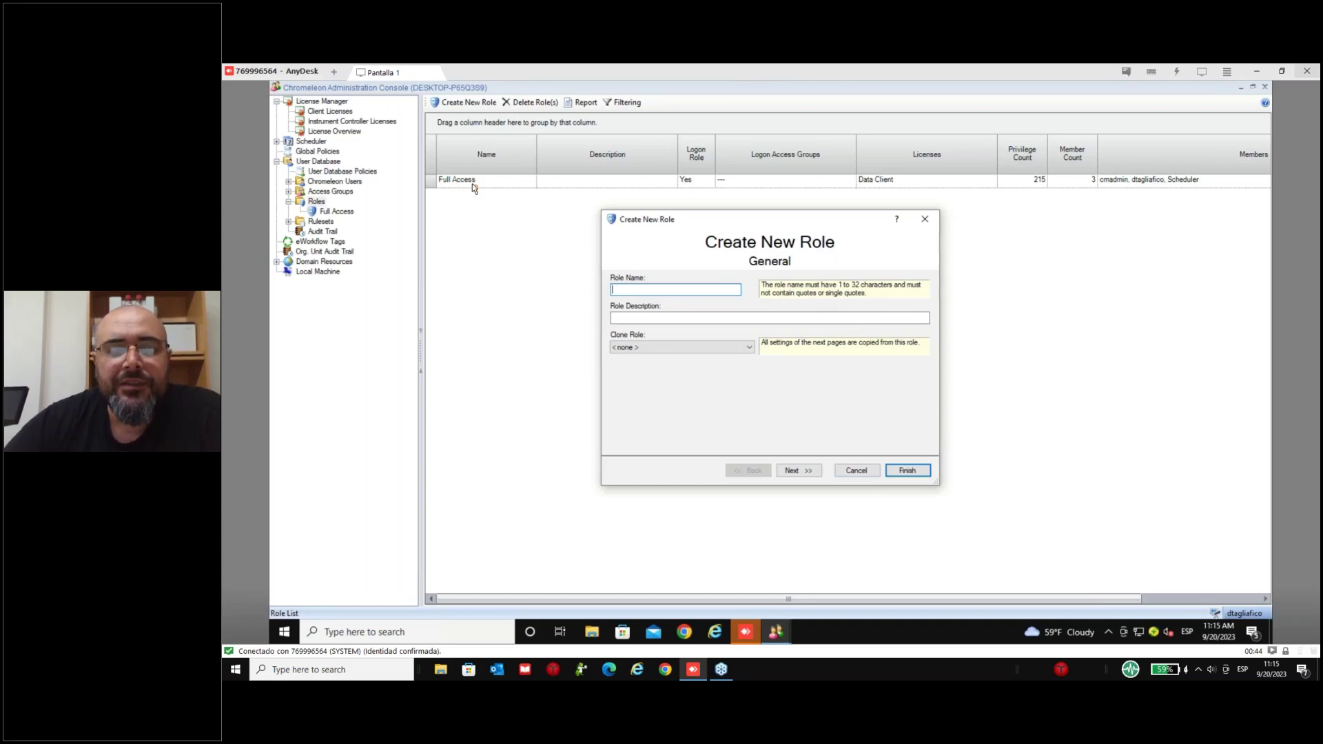
pyautogui.click(856, 470)
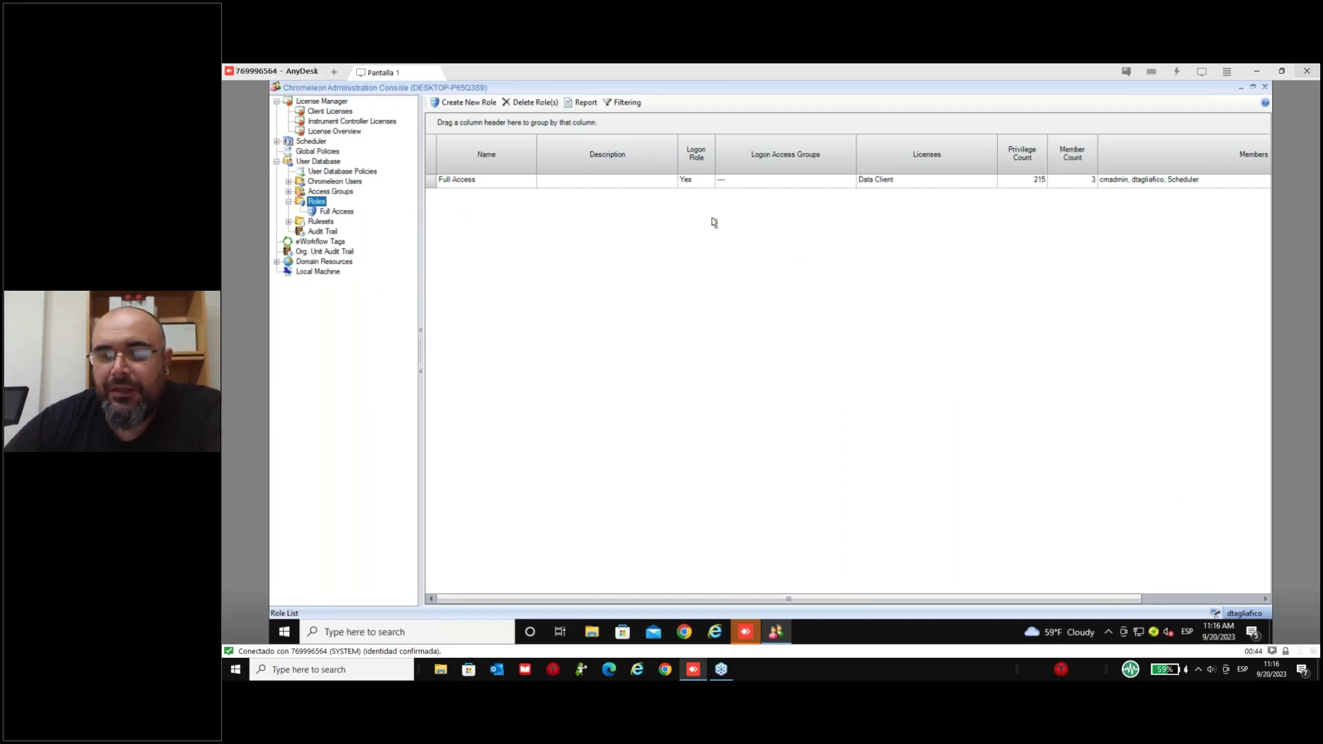
pyautogui.click(1266, 90)
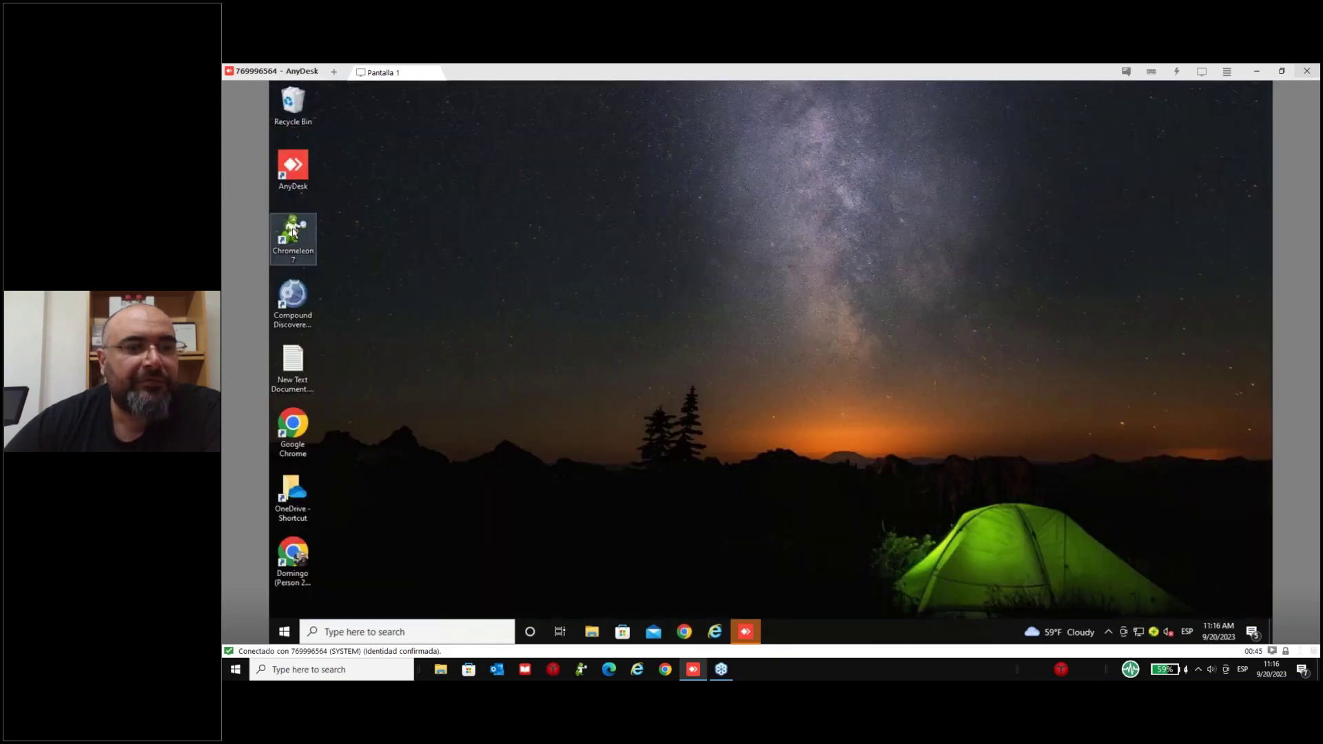
# - Launch the Chromeleon 7 Console, log on with the account password in the Full Access role, and show the instruments
pyautogui.doubleClick(293, 231)
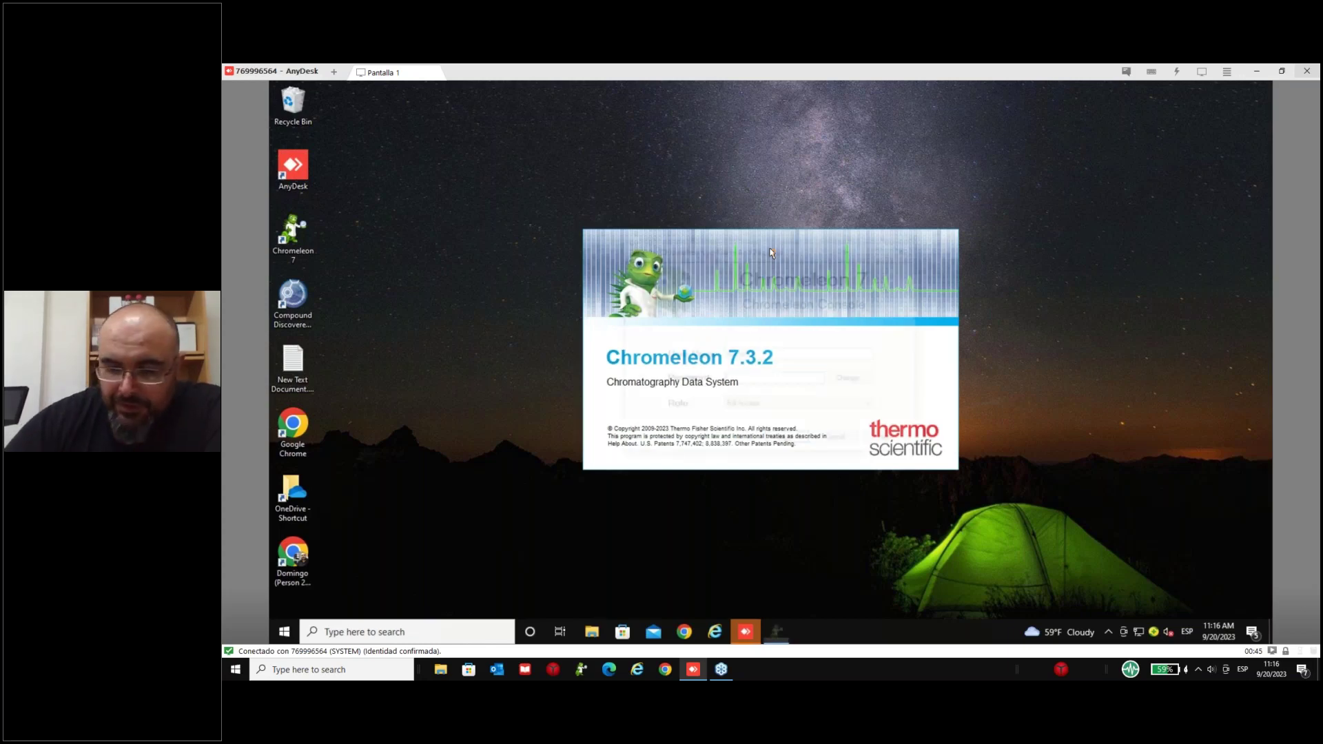
pyautogui.write('******')
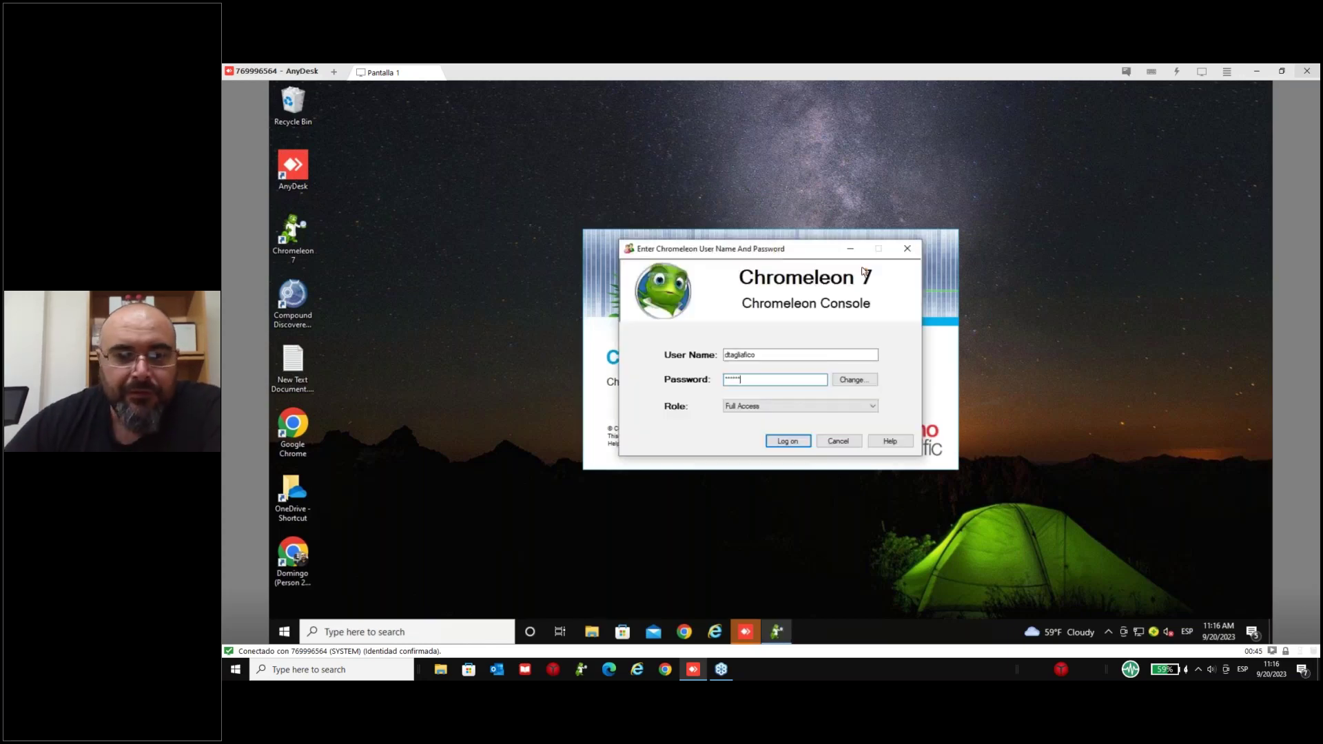
pyautogui.press('Return')
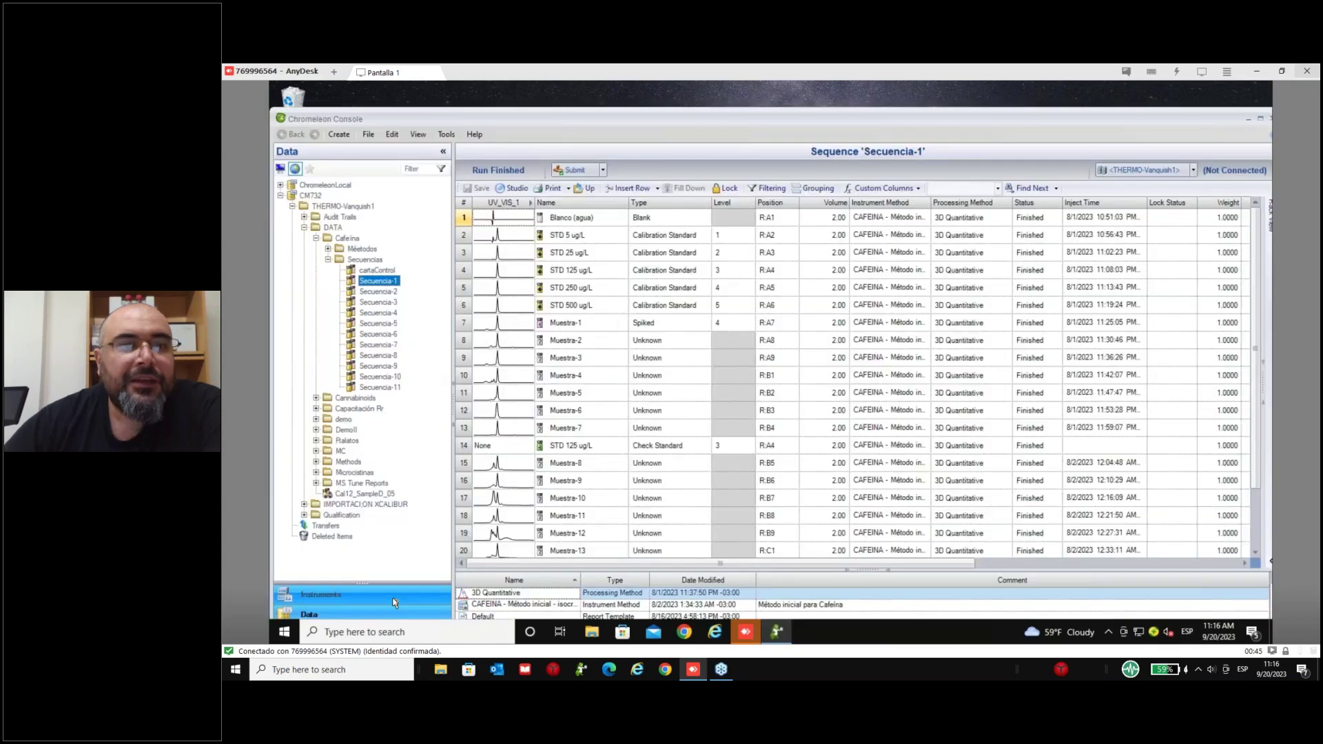
pyautogui.click(395, 603)
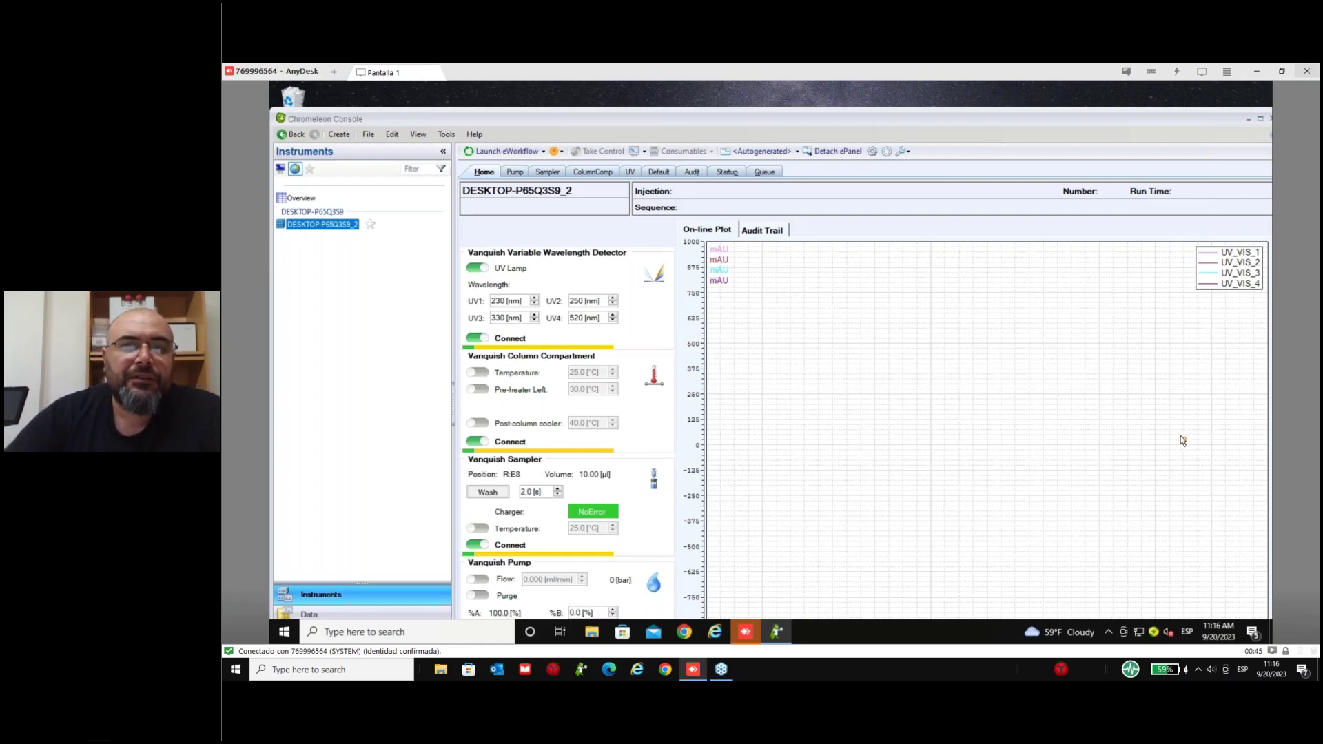
# - Review the pump's control page and its additional options for instrument DESKTOP-P65Q3S9_2
pyautogui.click(514, 174)
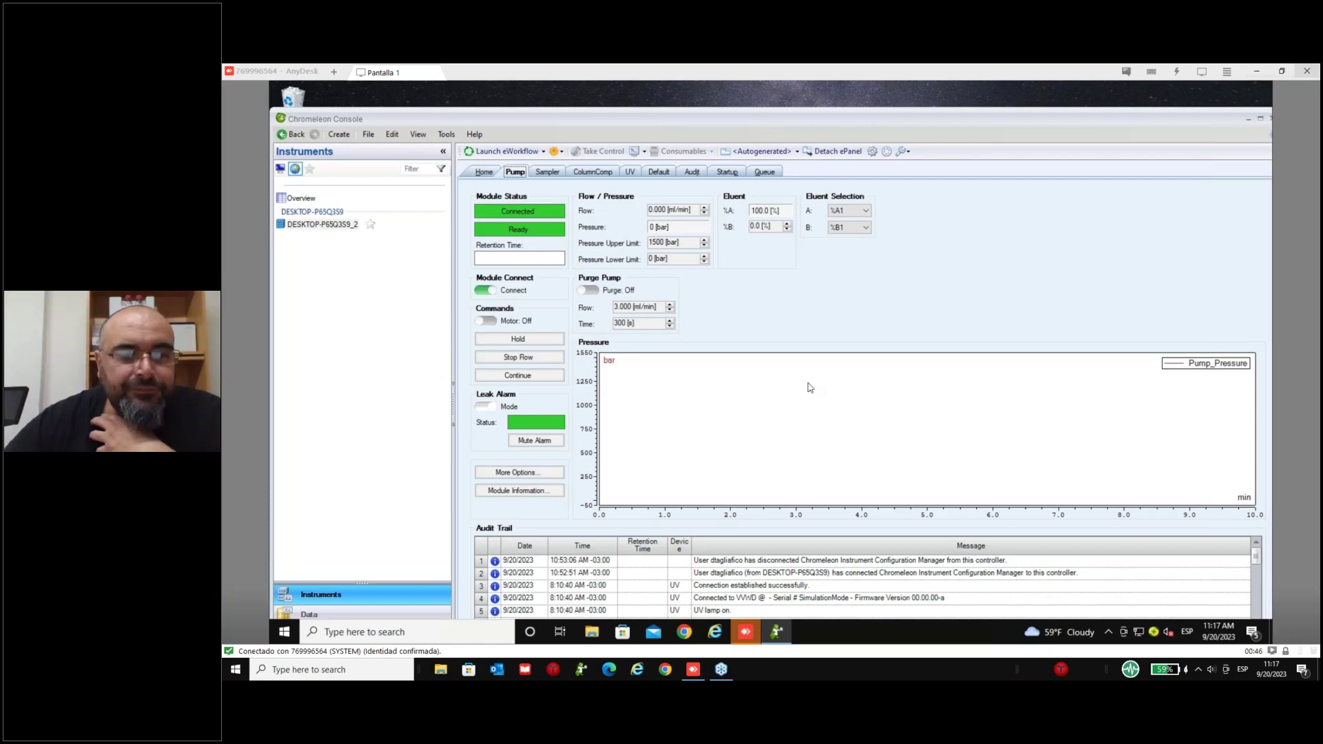
pyautogui.click(518, 472)
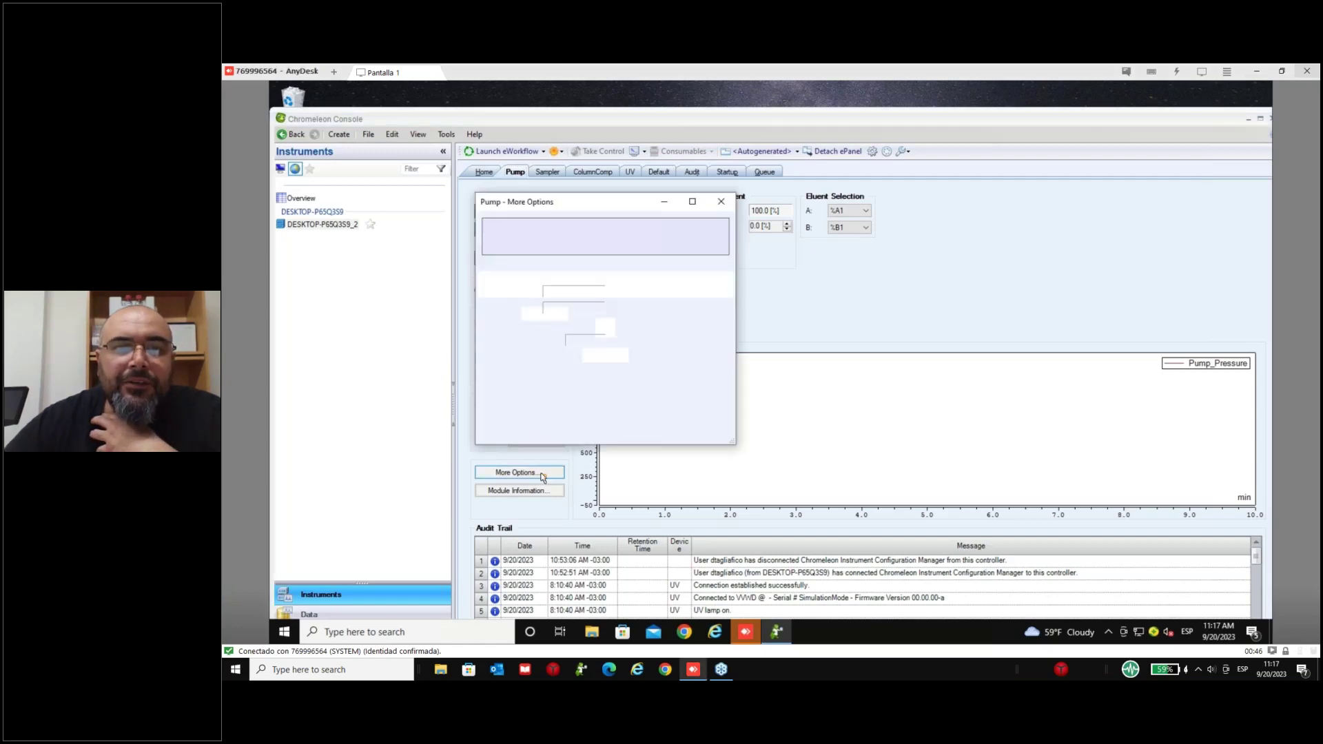
pyautogui.moveTo(714, 207); pyautogui.dragTo(896, 203)
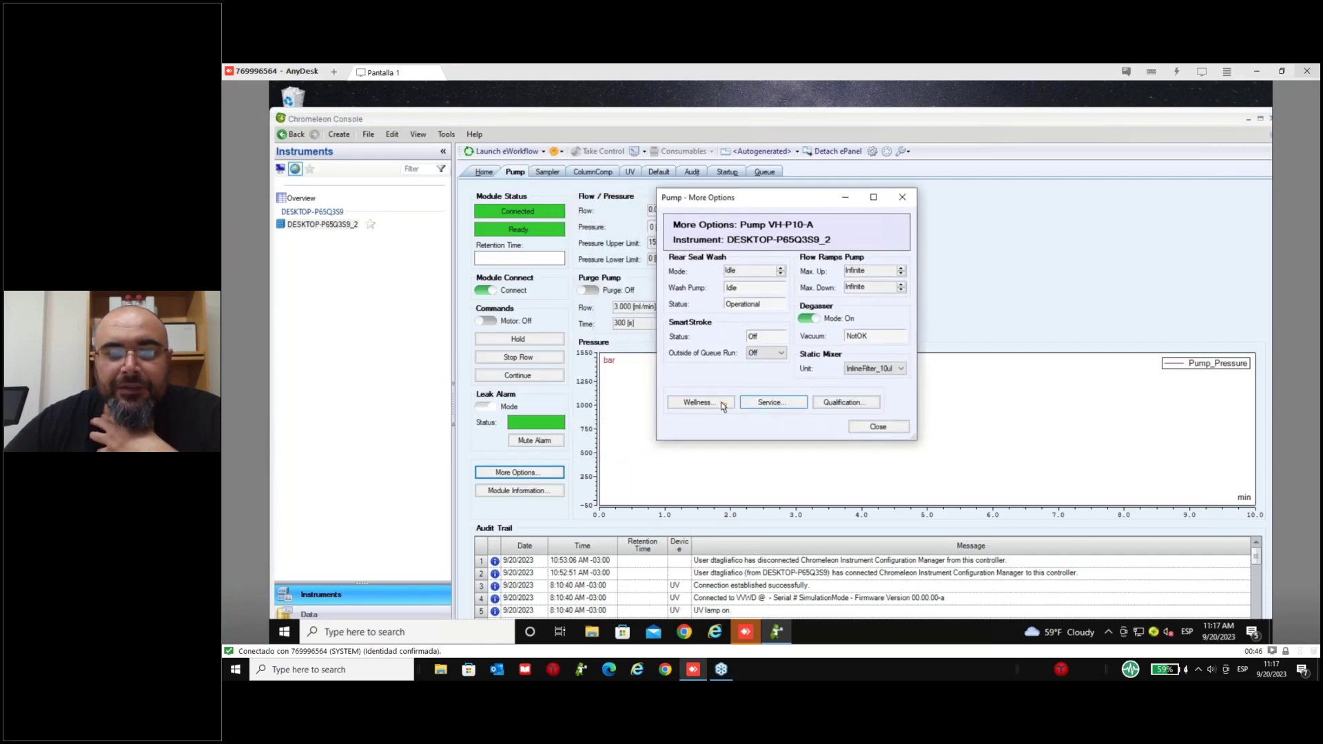
pyautogui.click(902, 198)
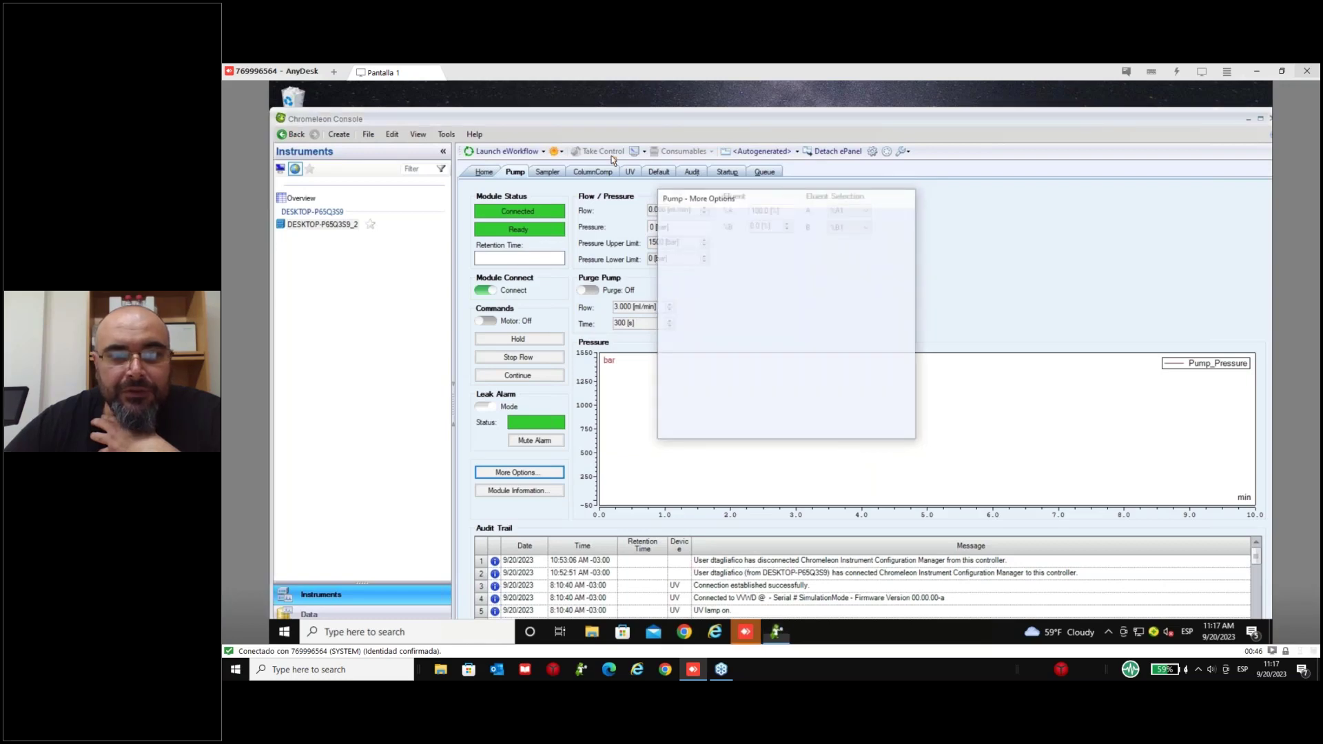
# - In the pump's service settings, set a 365-day service interval and 30-day warning period, and log a new service despite warnings
pyautogui.click(537, 475)
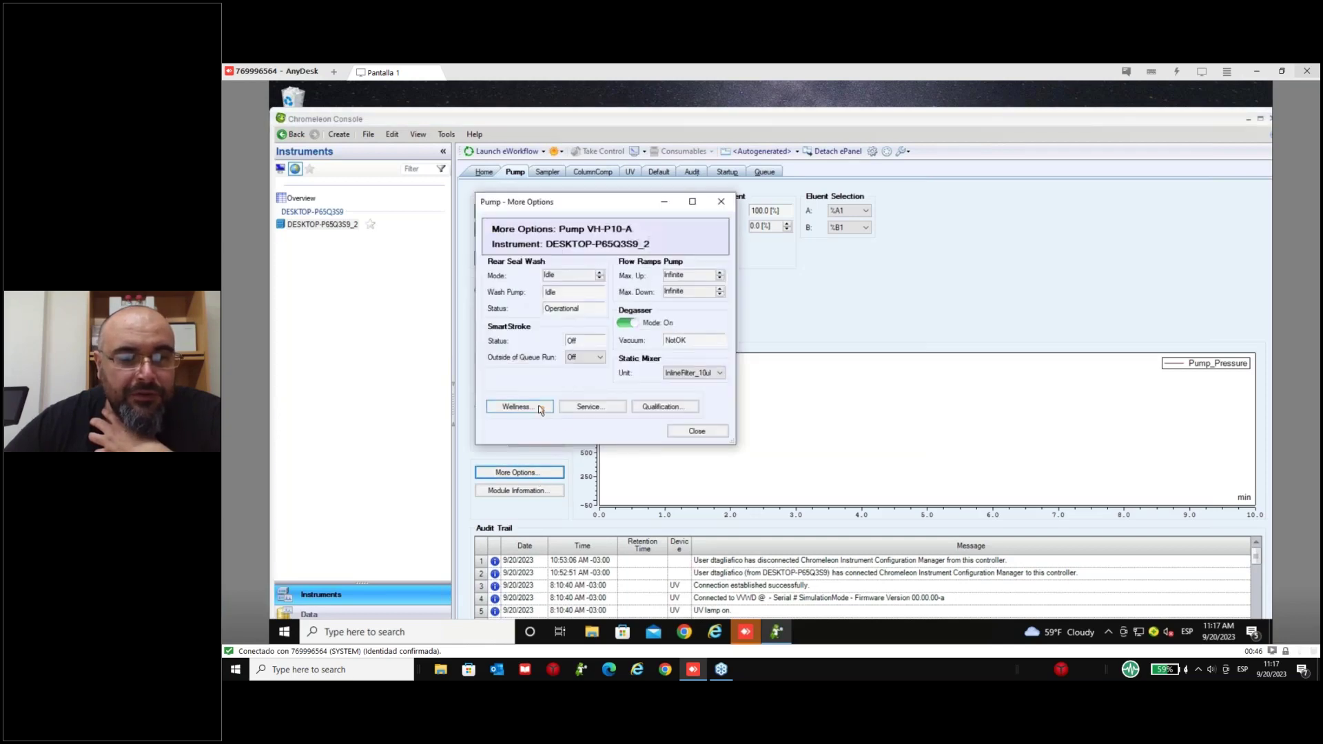
pyautogui.click(594, 409)
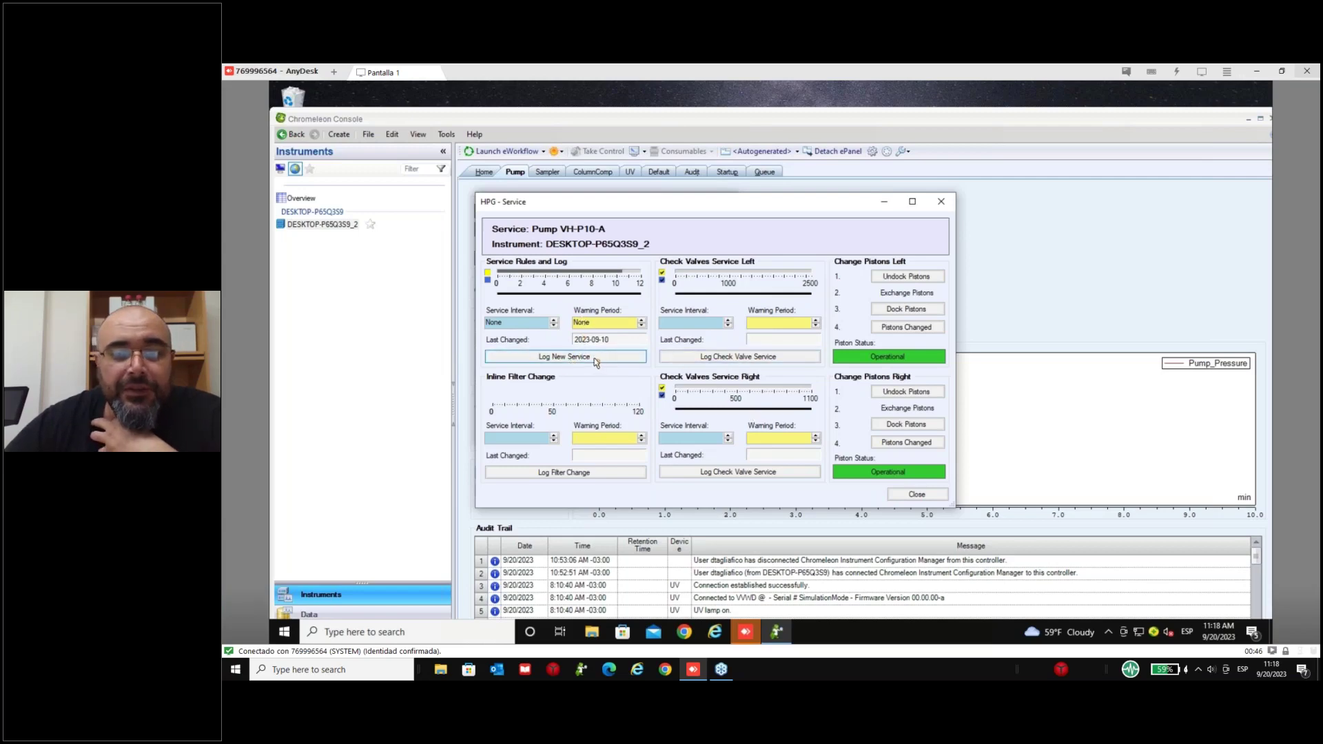
pyautogui.doubleClick(512, 324)
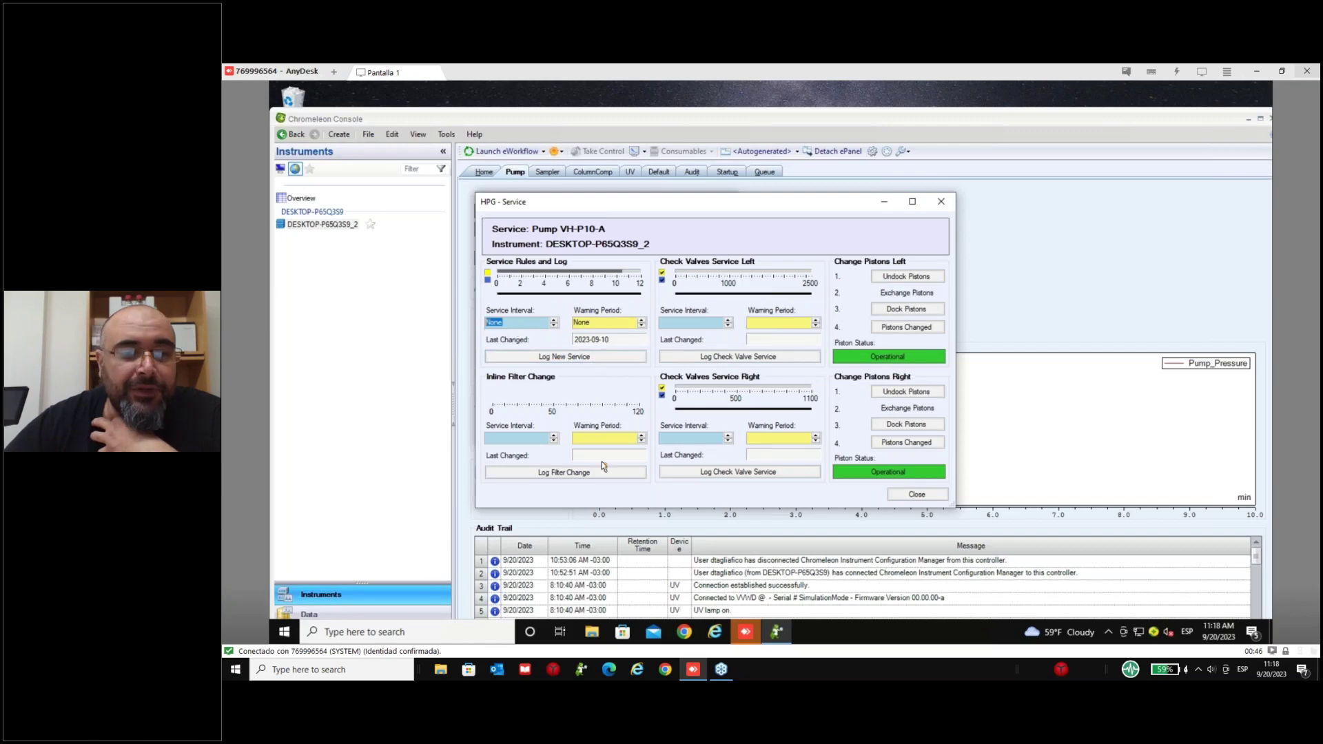
pyautogui.write('365 [d')
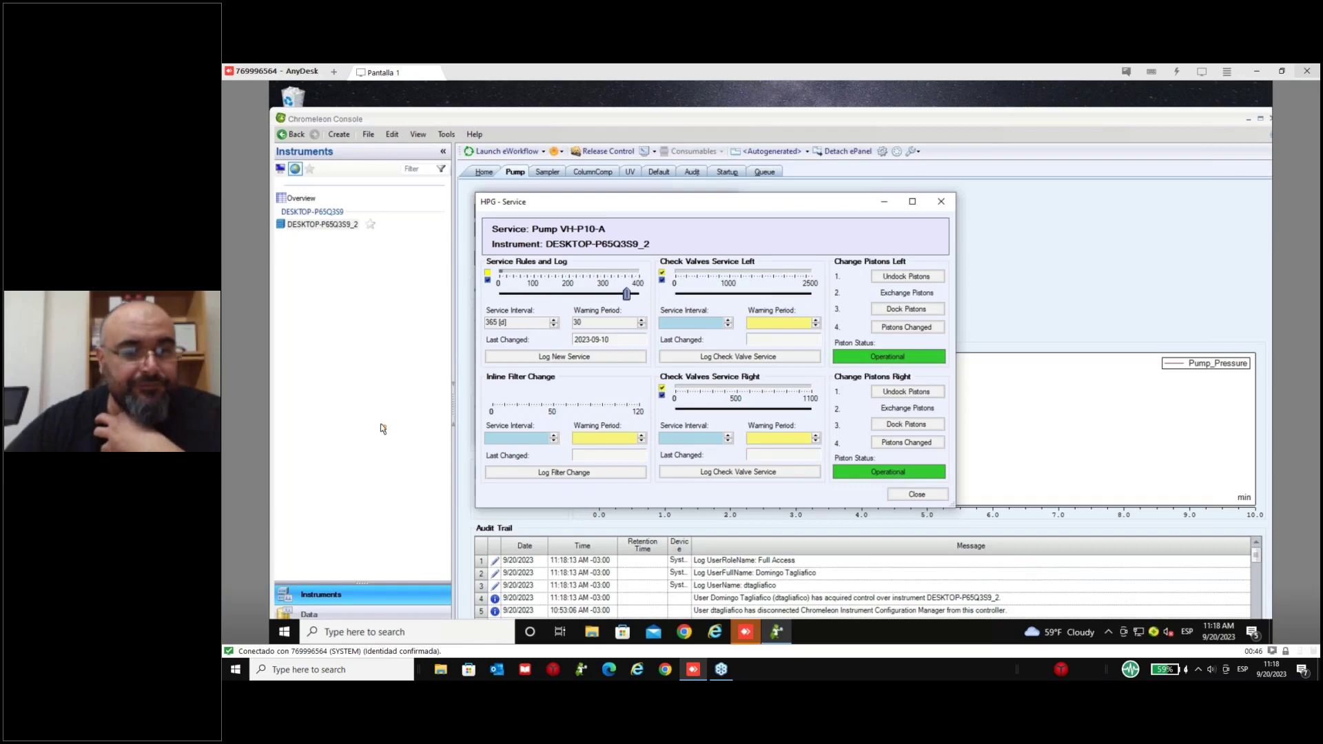
pyautogui.click(565, 357)
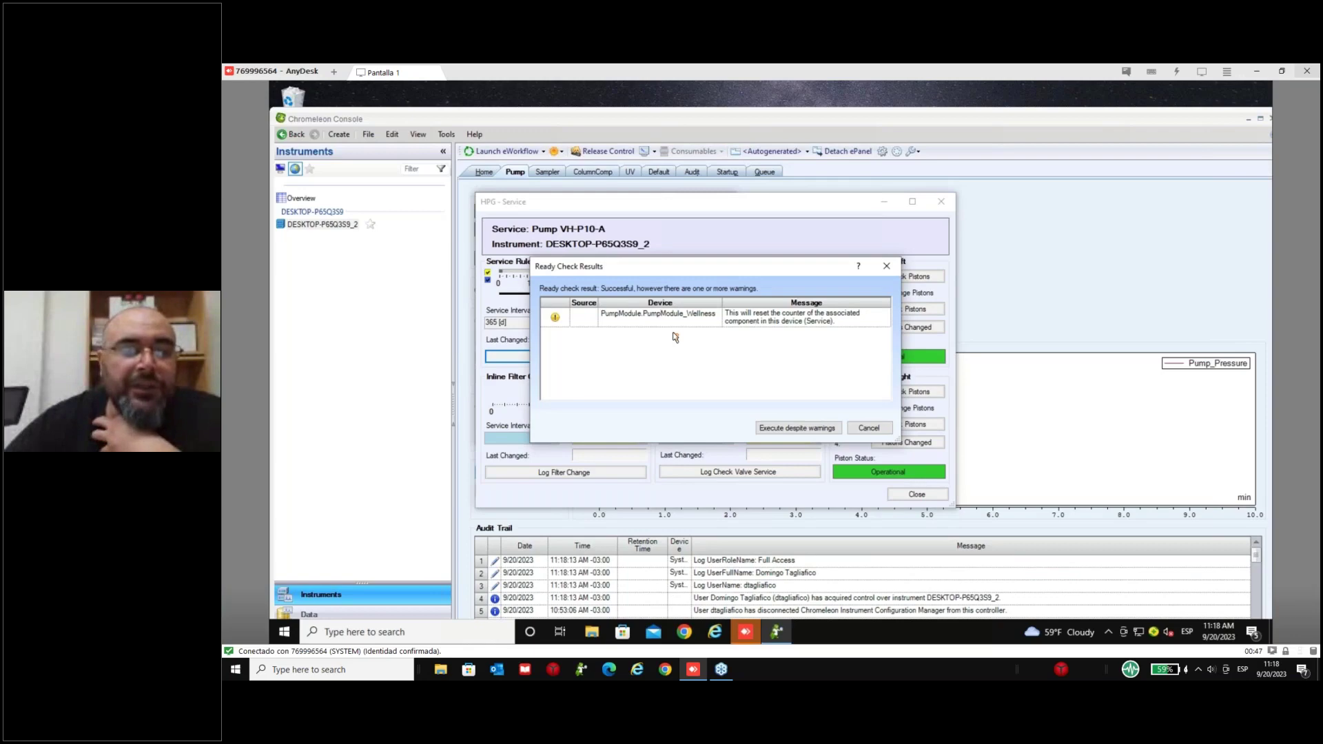
pyautogui.press('Return')
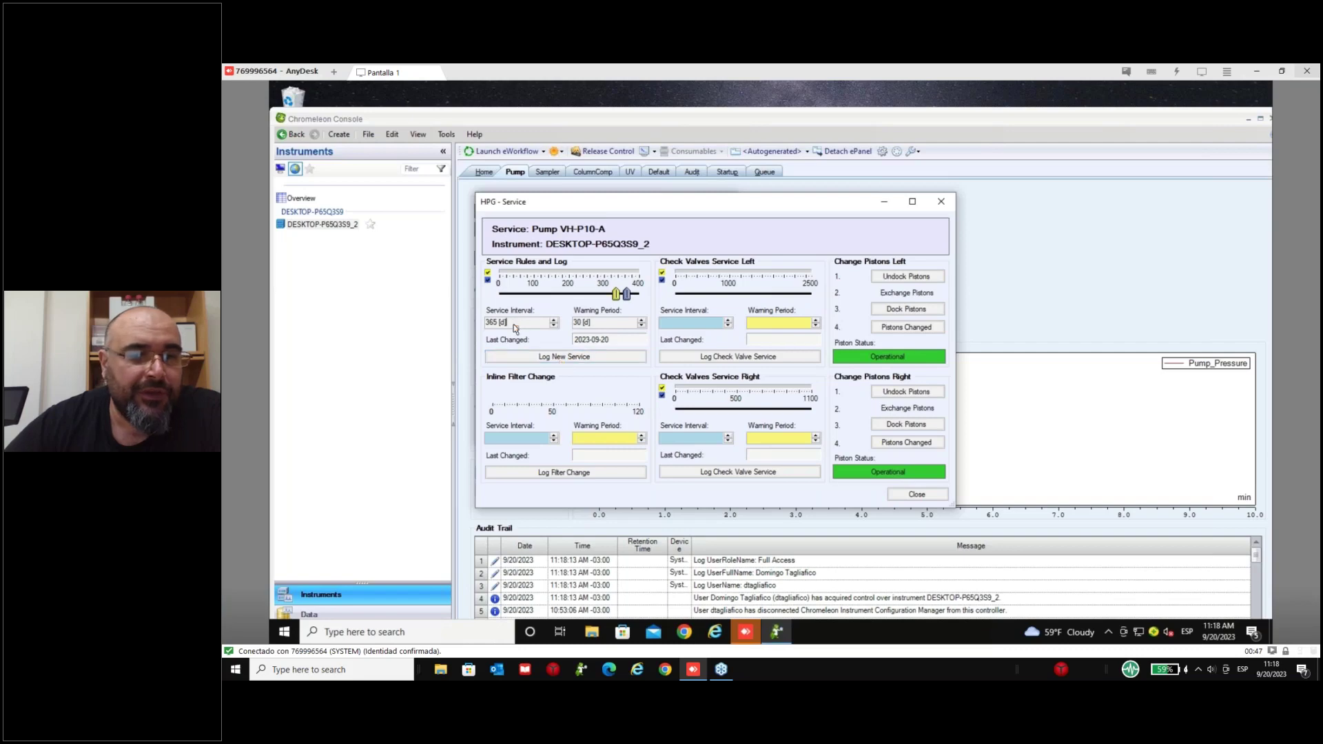
# - Set the pump's service interval to 400 days, request logging of a new service, and close the service settings
pyautogui.moveTo(487, 322); pyautogui.dragTo(585, 329)
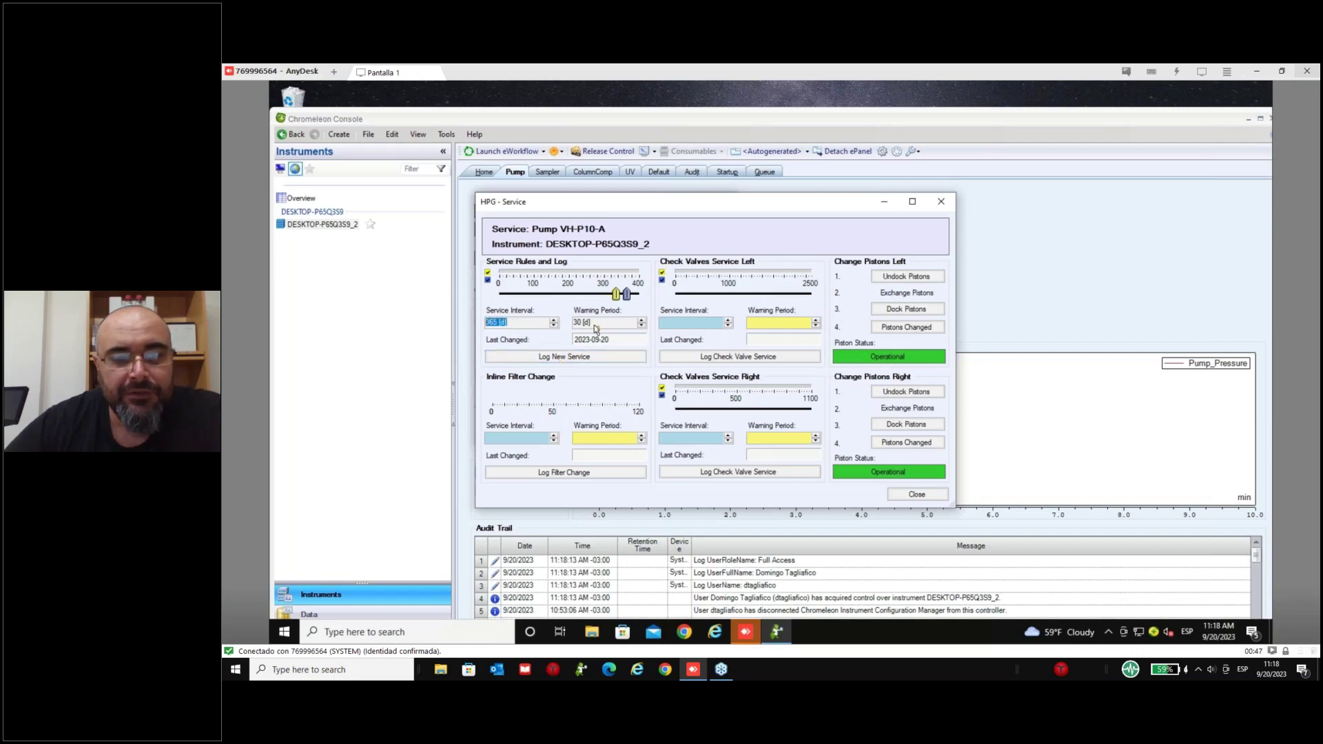
pyautogui.press('Tab')
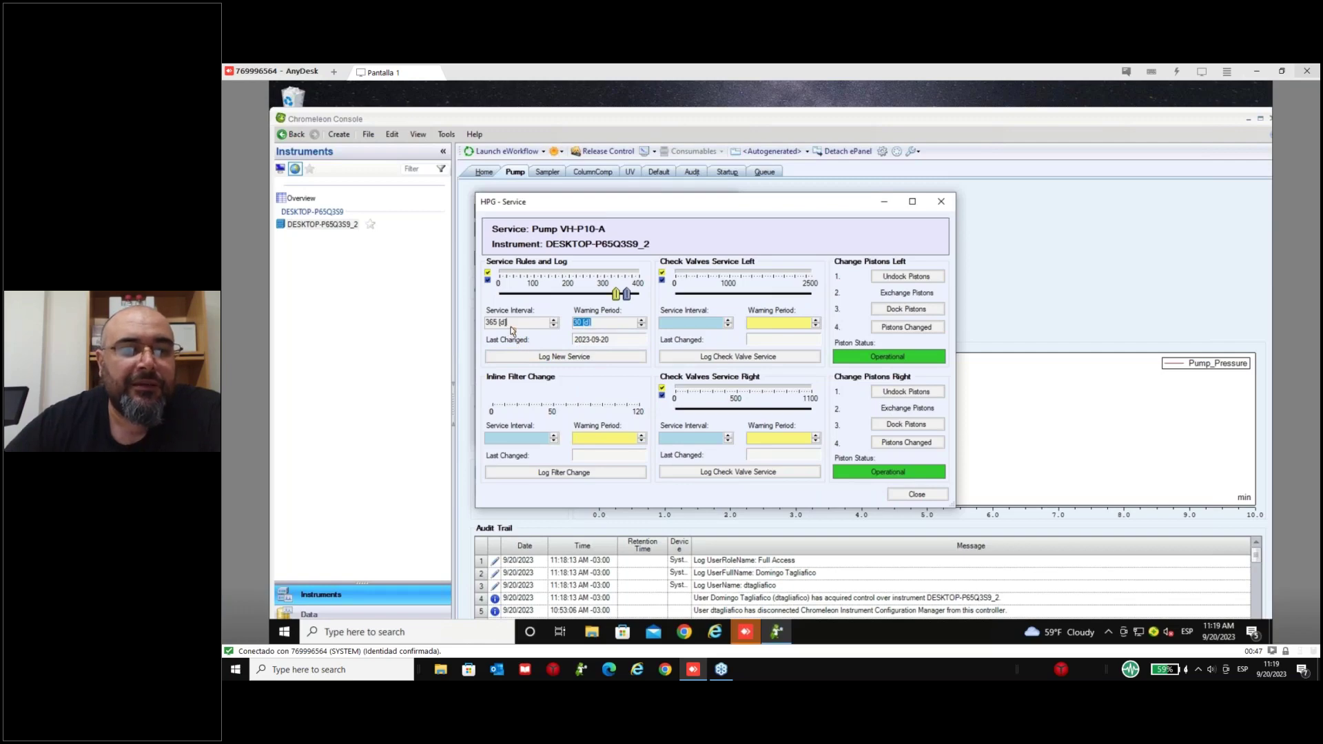
pyautogui.moveTo(512, 330); pyautogui.dragTo(483, 322)
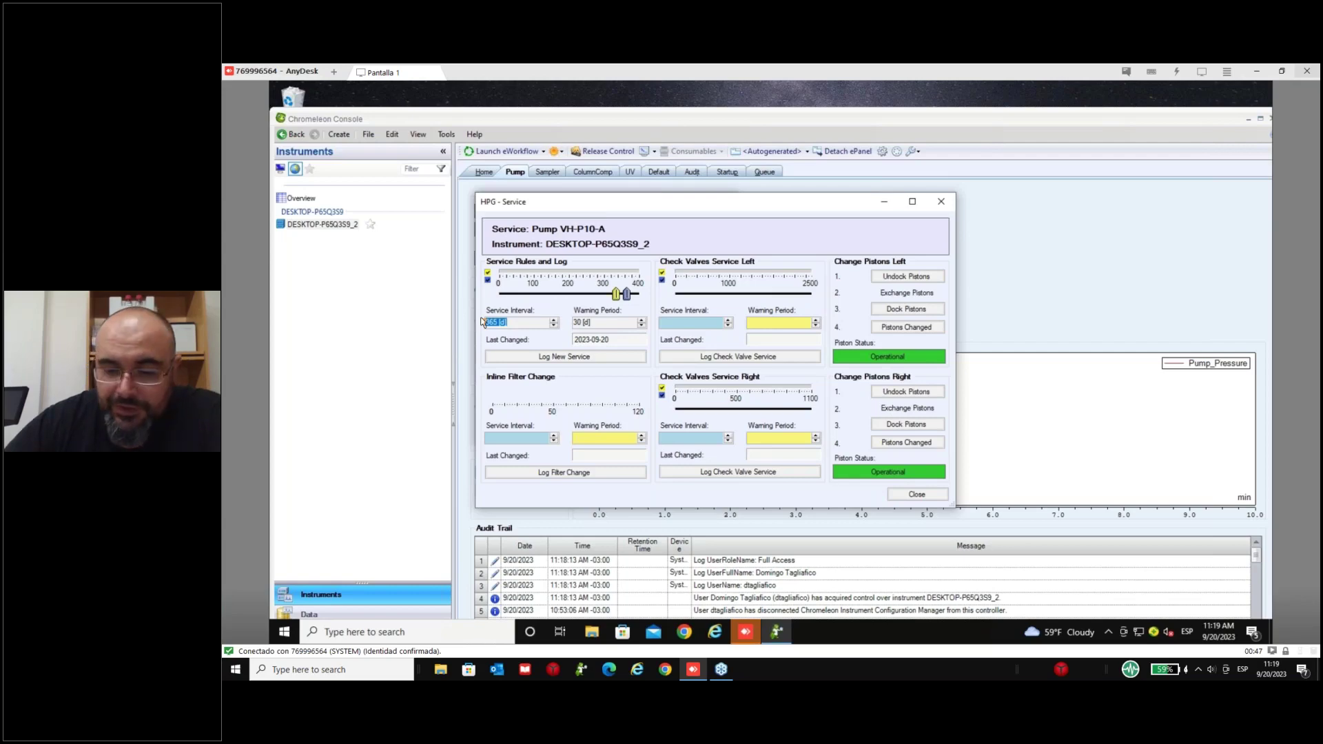
pyautogui.write('400')
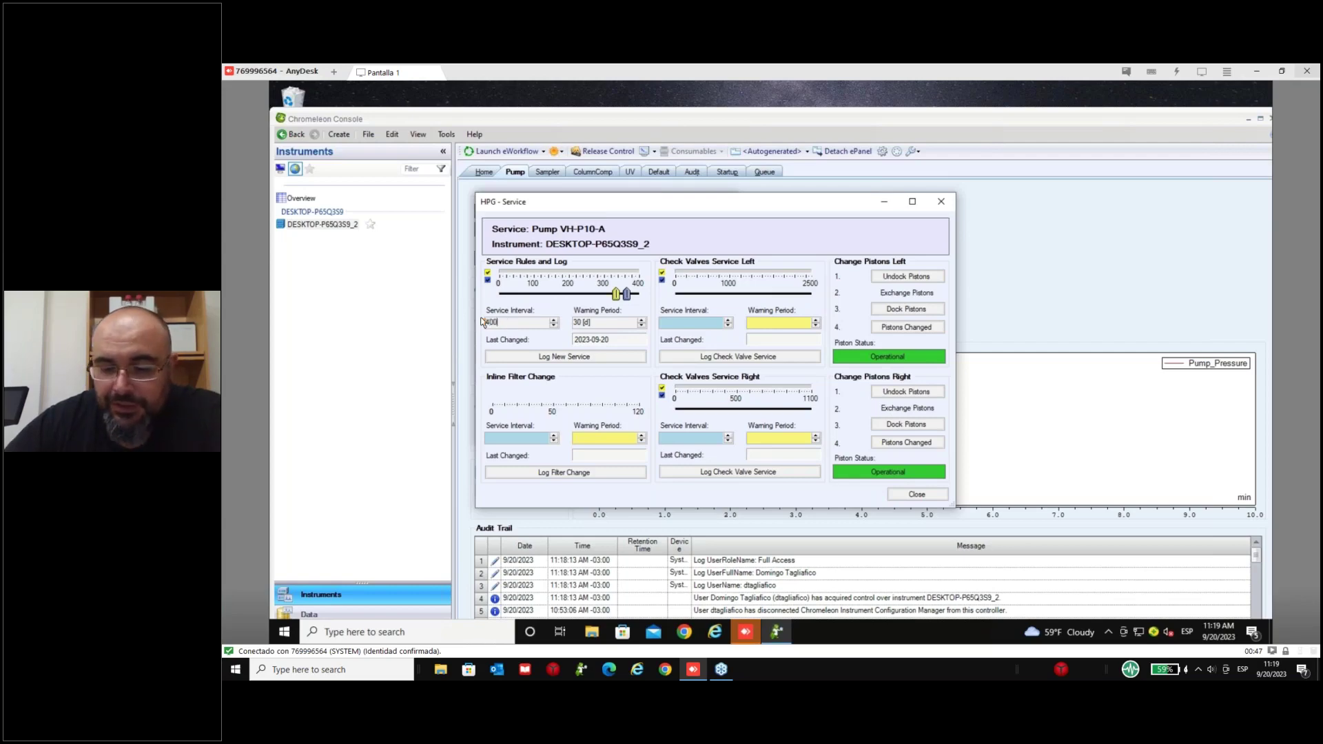
pyautogui.click(587, 326)
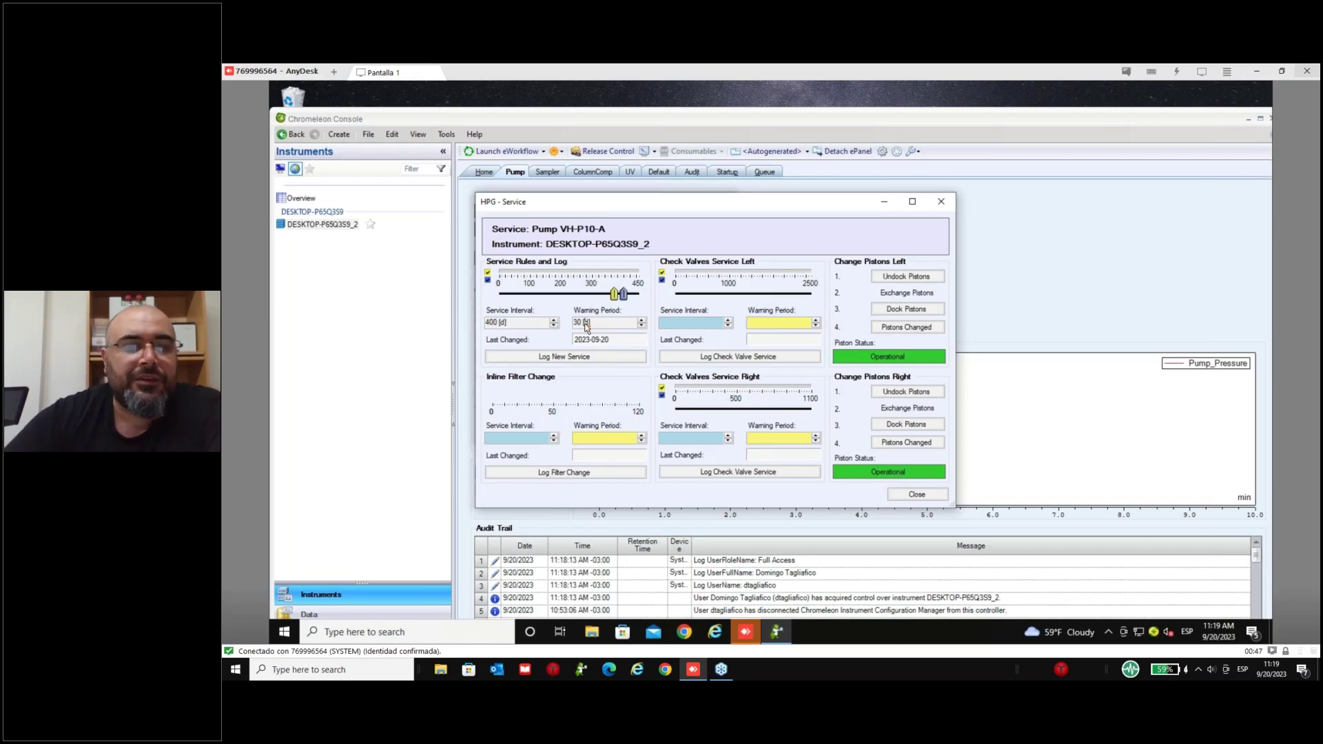
pyautogui.click(568, 360)
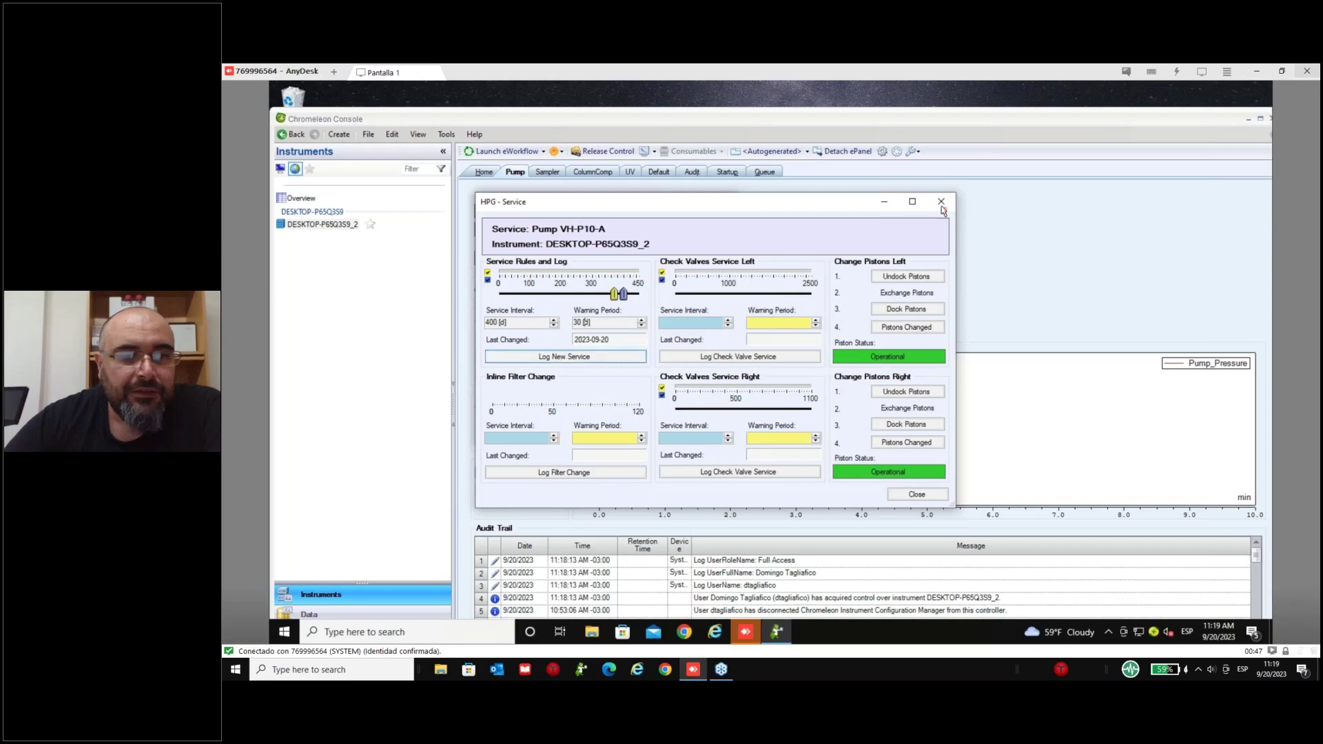
pyautogui.click(913, 496)
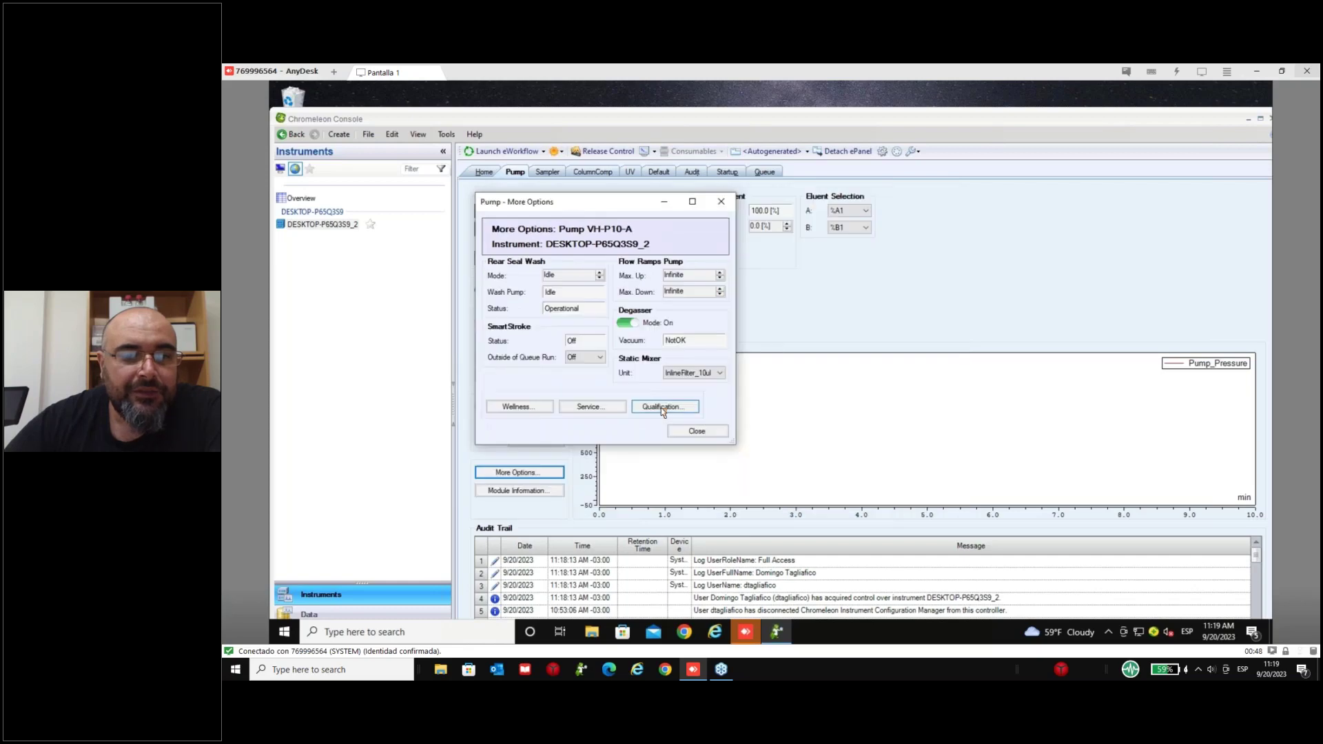
# - Examine the pump's qualification interval, warning period and grace period fields, and close the qualification and additional option windows
pyautogui.click(660, 408)
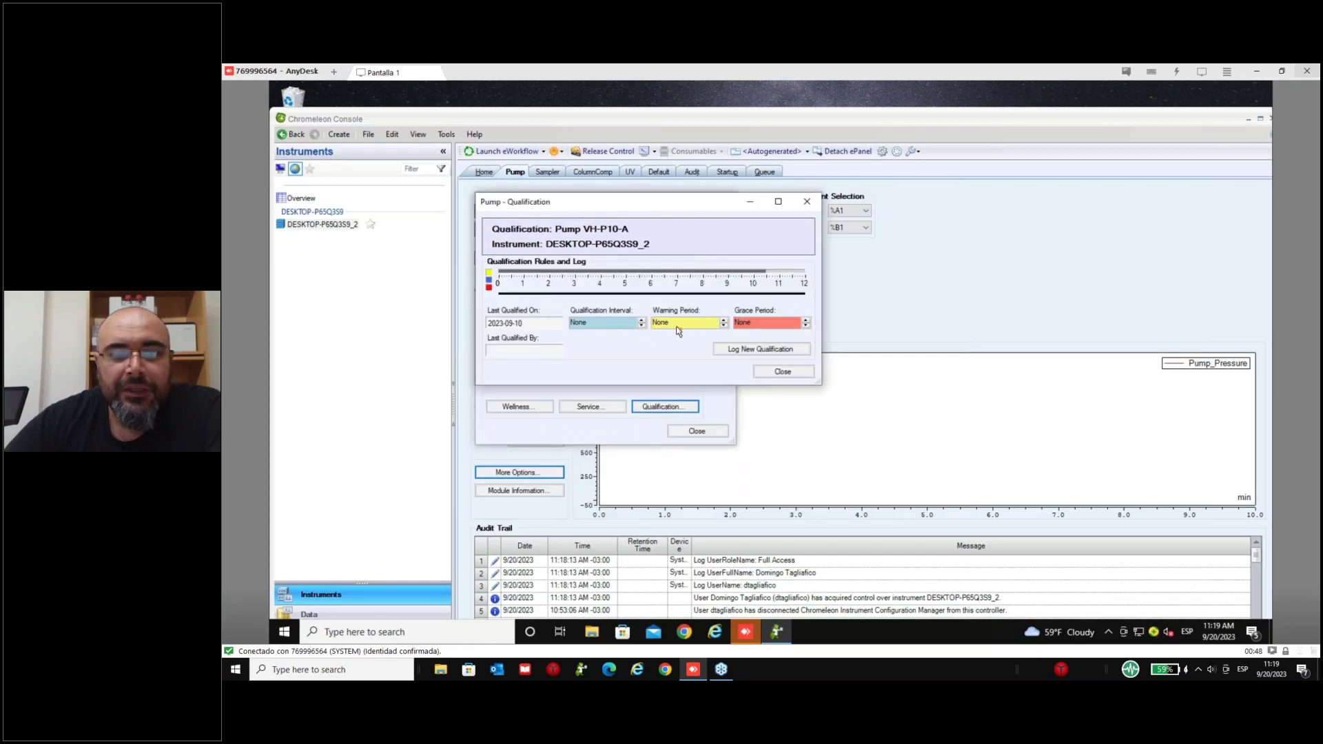
pyautogui.press('Tab')
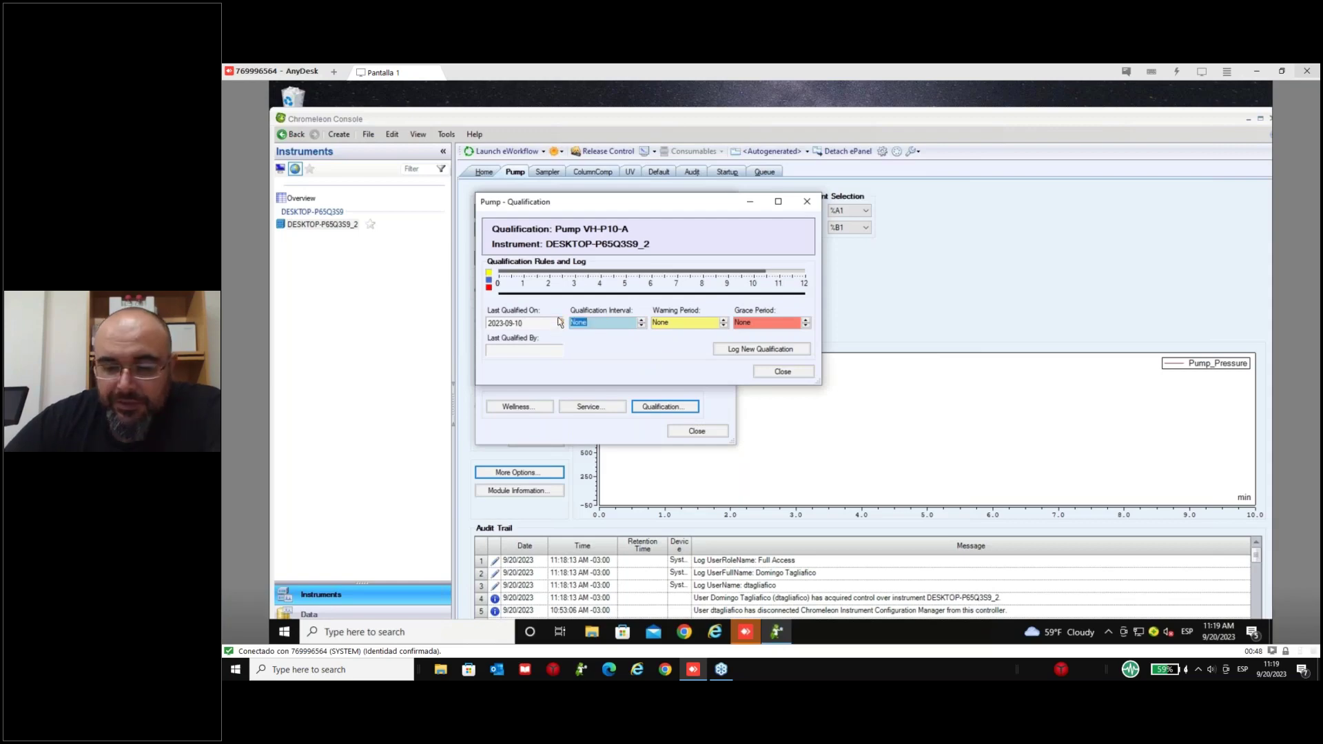
pyautogui.click(681, 326)
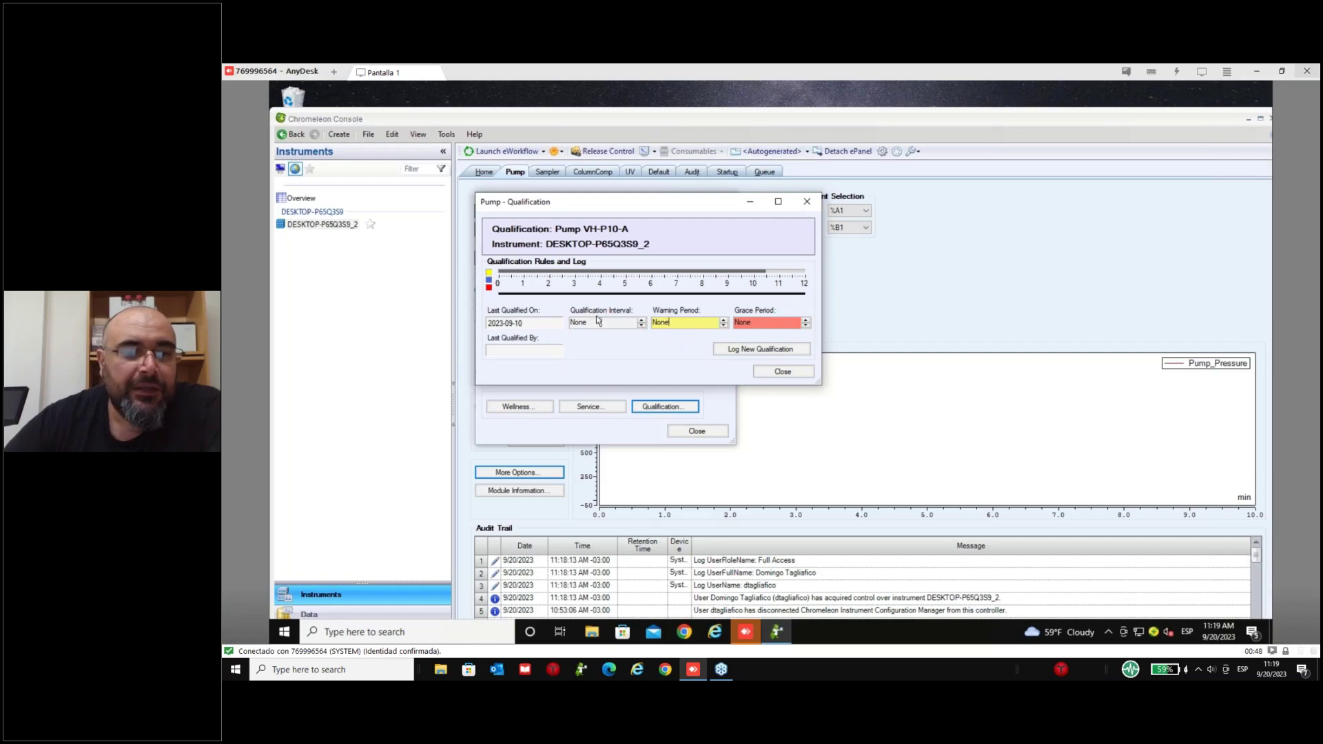
pyautogui.click(679, 330)
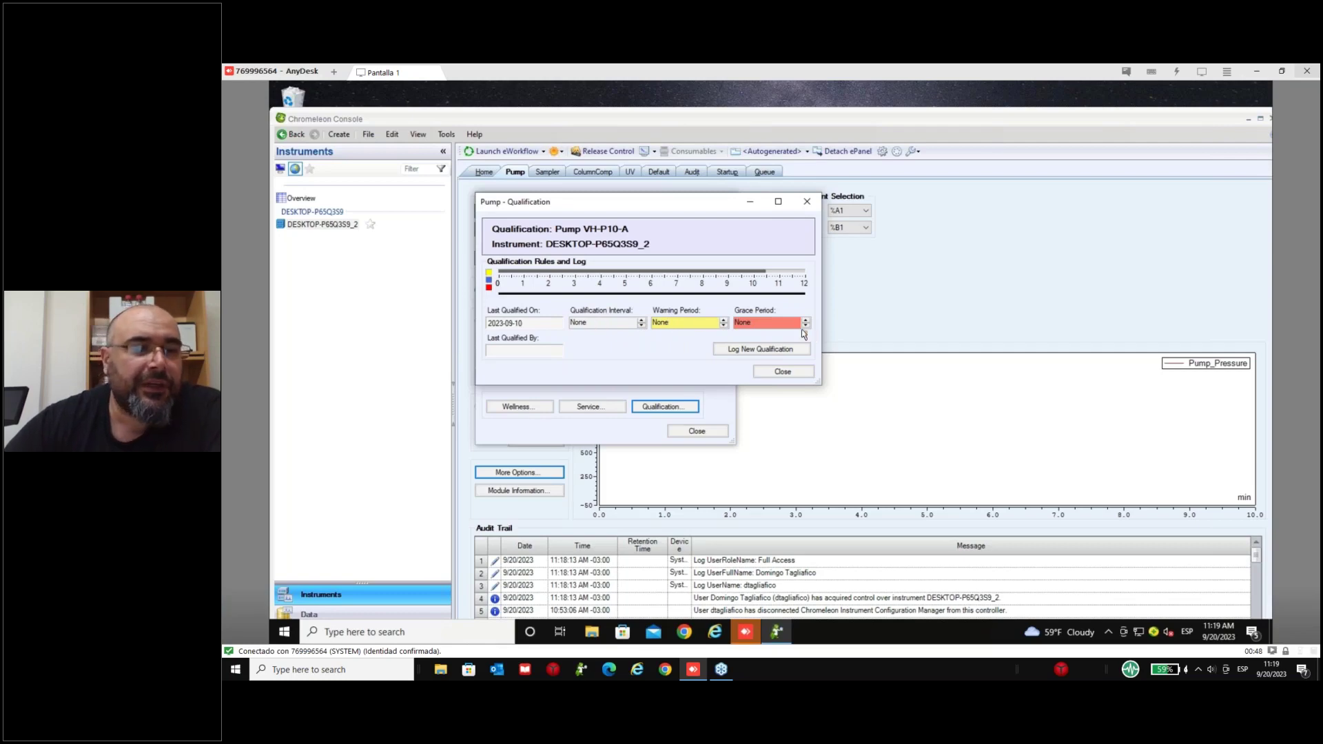
pyautogui.click(800, 375)
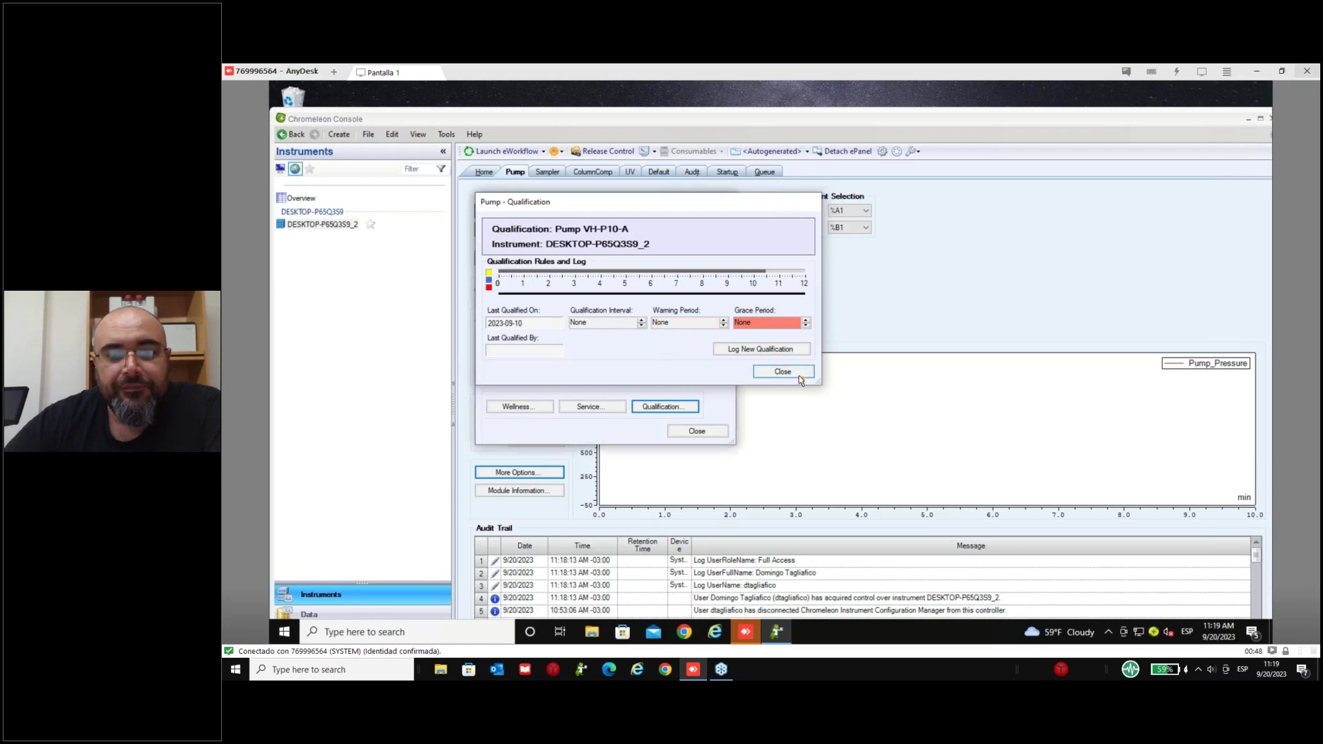
pyautogui.click(697, 432)
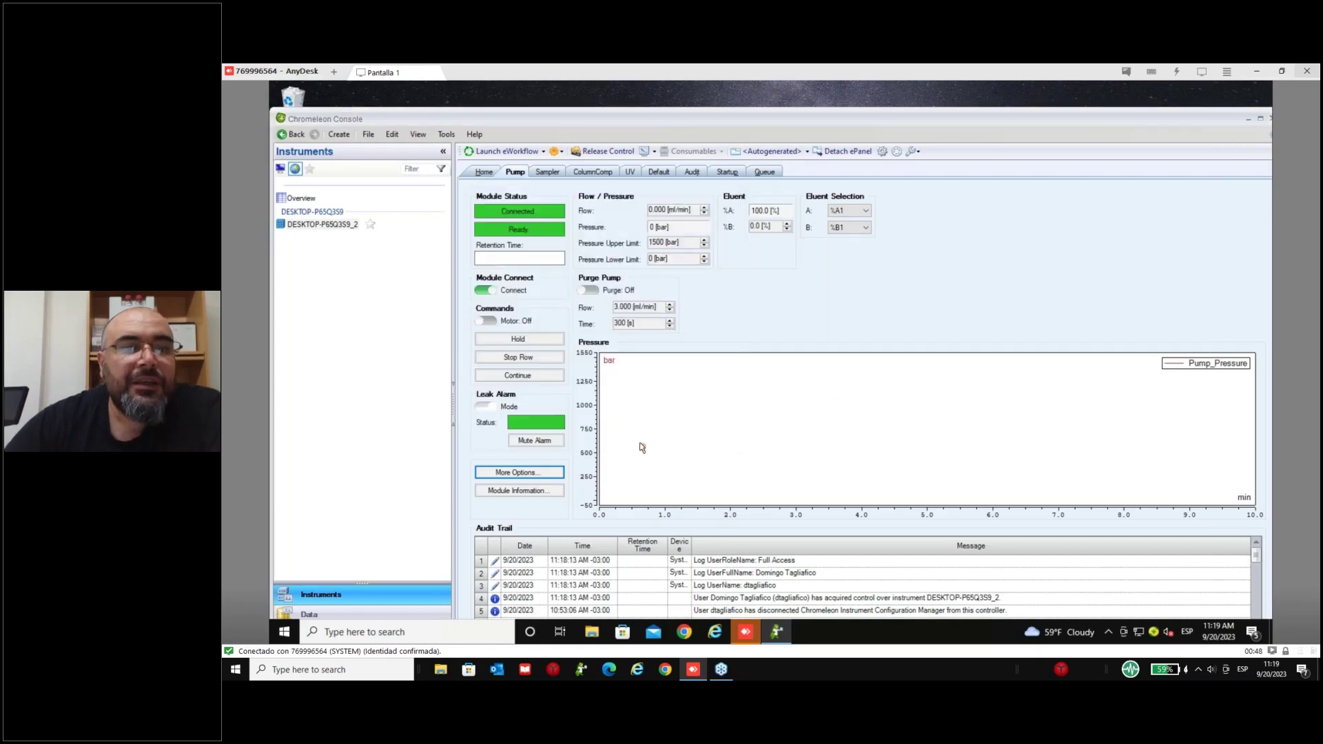
pyautogui.press('Return')
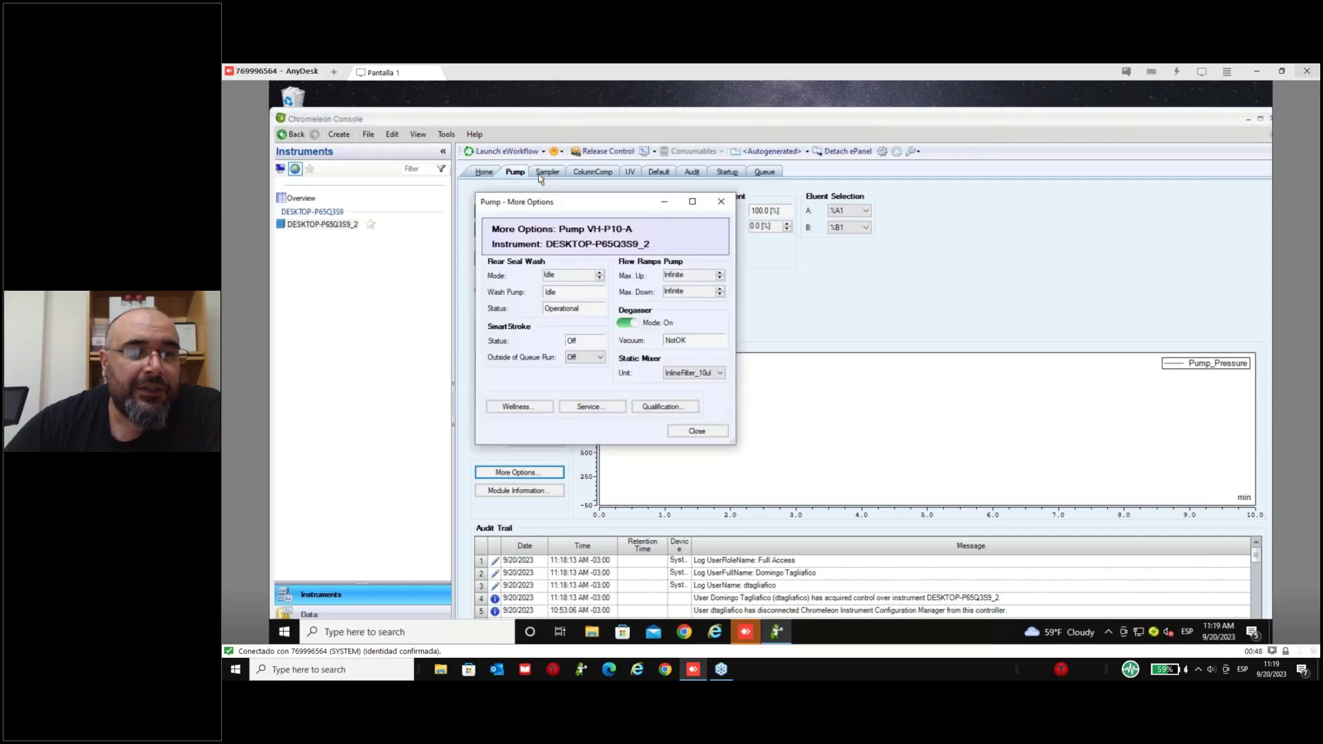
pyautogui.press('Escape')
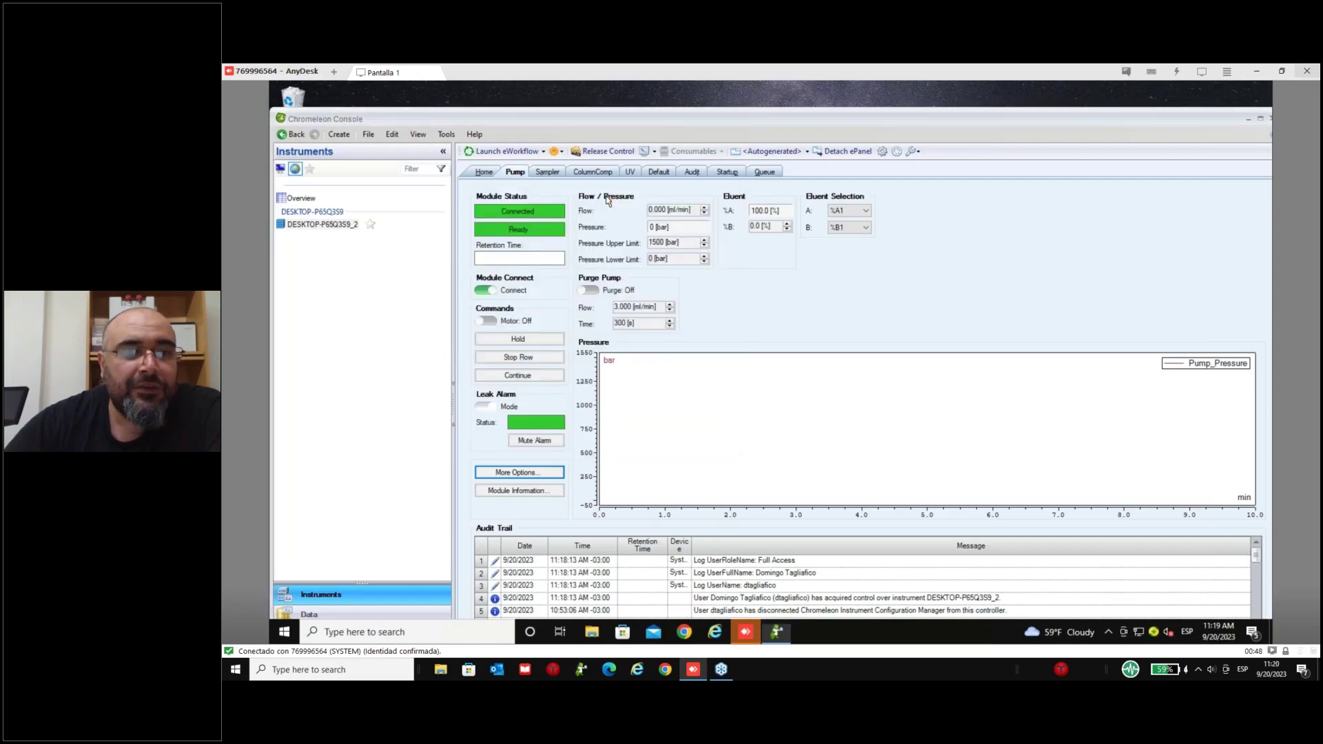
# - Review the sampler's control page and its additional options, including the wellness, service and qualification entries, and close the options
pyautogui.click(550, 176)
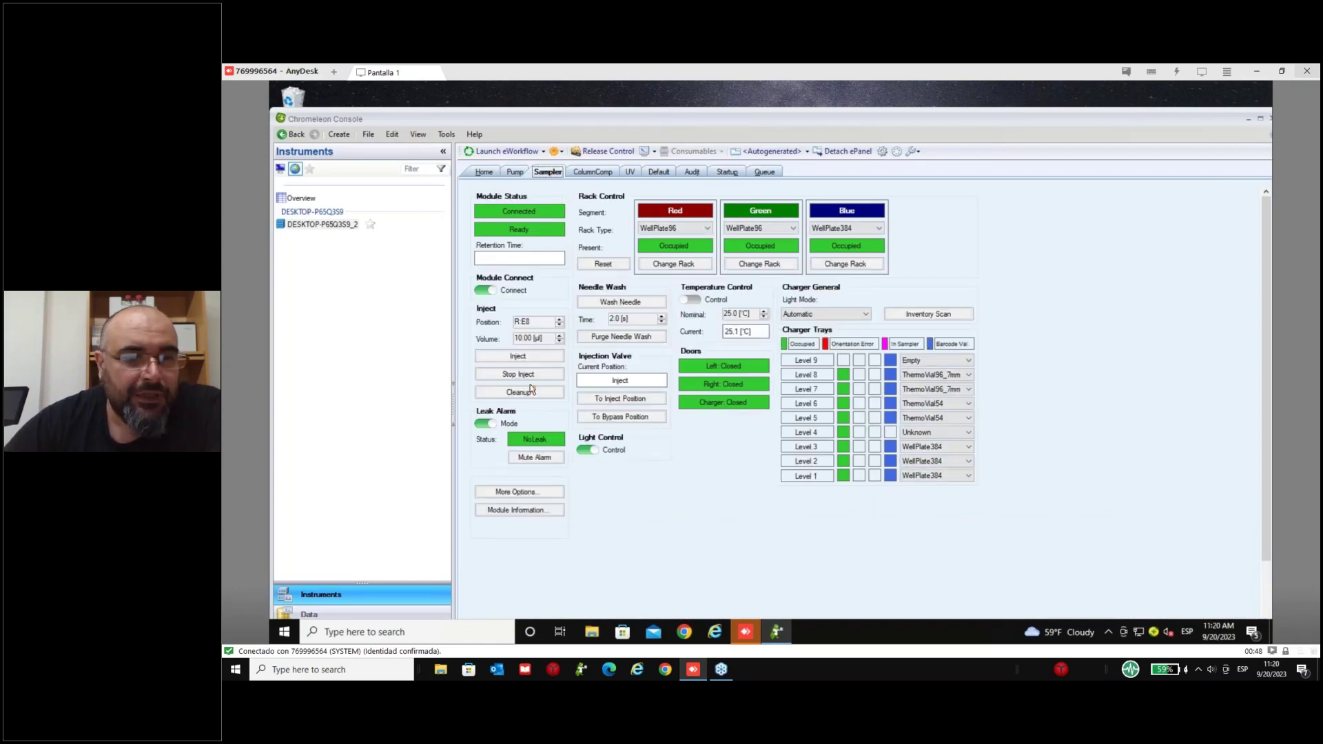
pyautogui.click(532, 495)
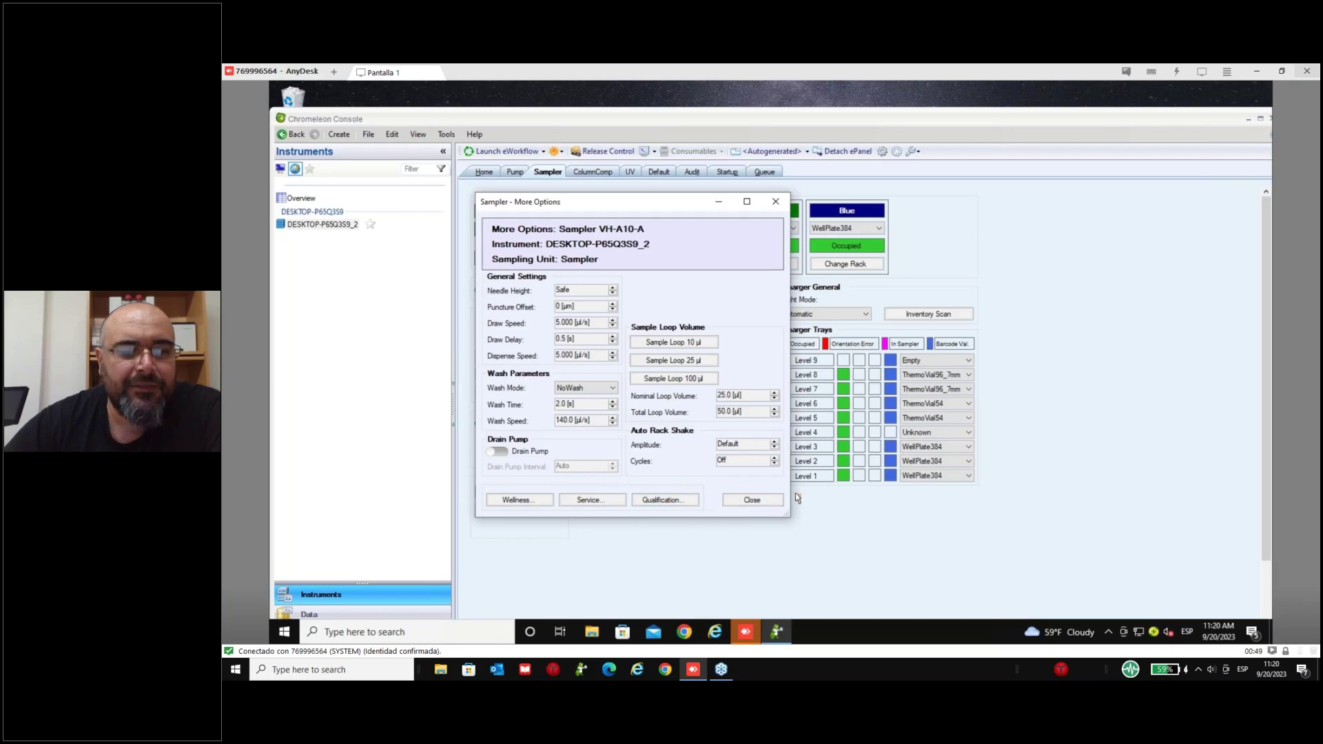
pyautogui.click(752, 501)
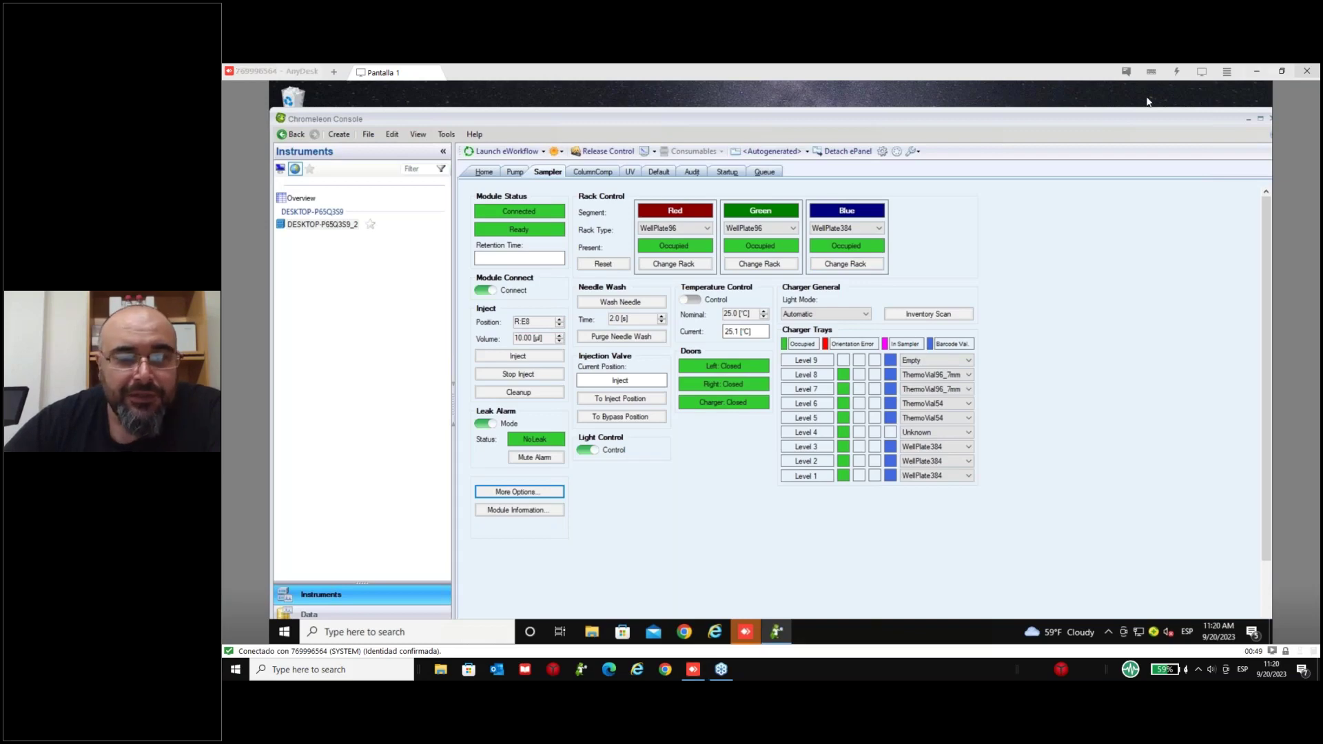
# - Open the pump's ePanel in the ePanel Editor and dismiss the options of the retention time box
pyautogui.click(515, 171)
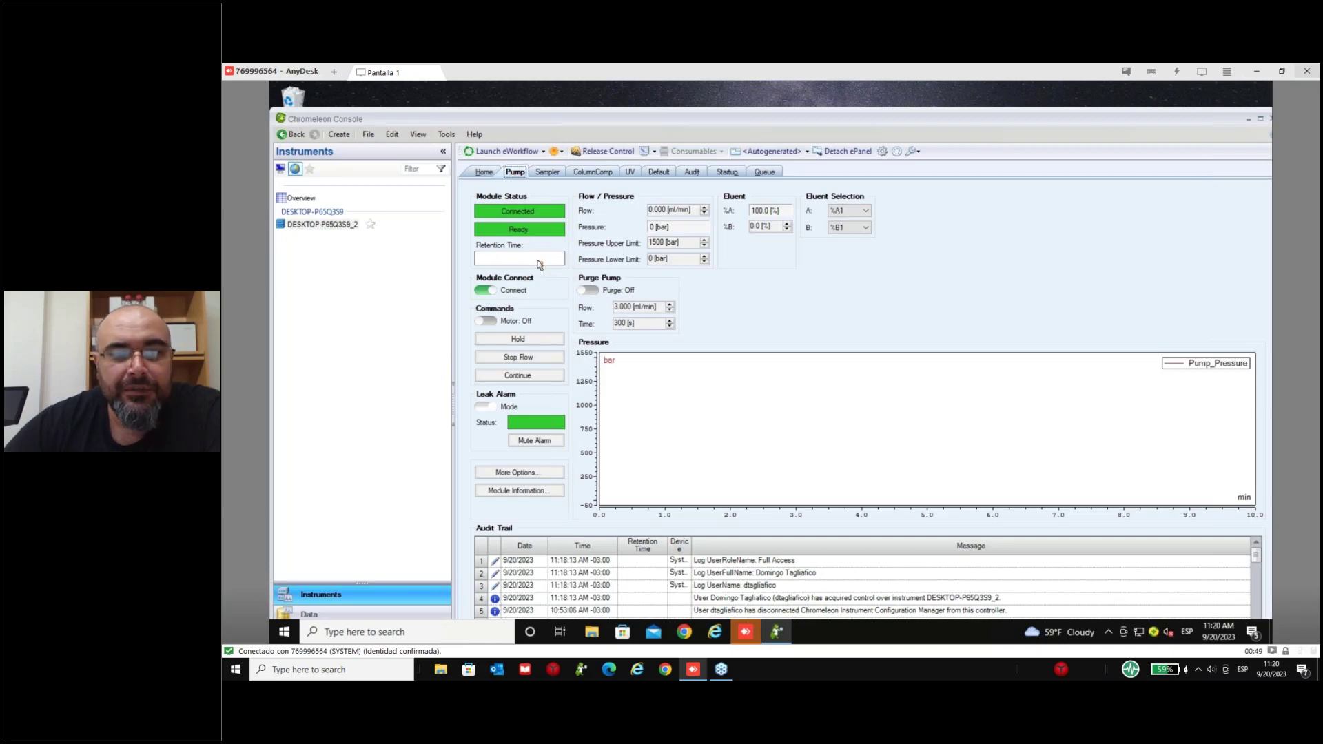
pyautogui.rightClick(514, 175)
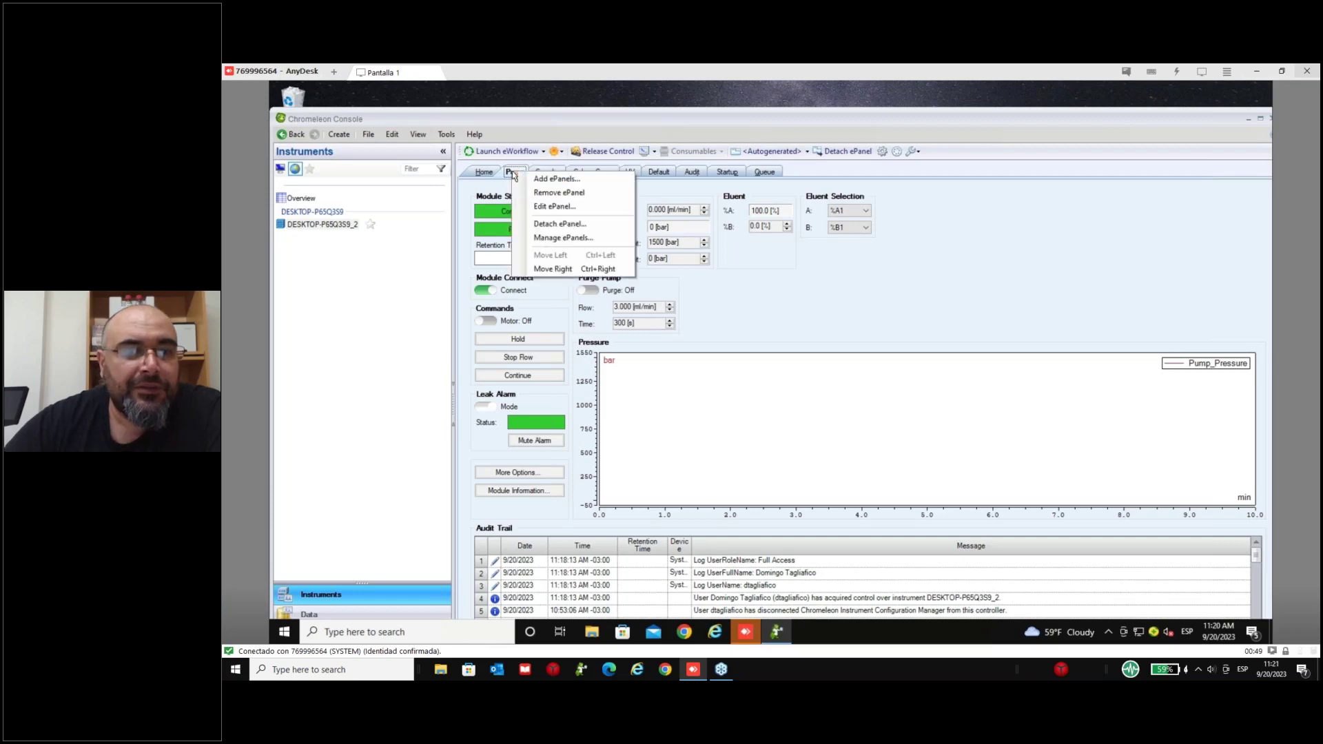
pyautogui.click(568, 207)
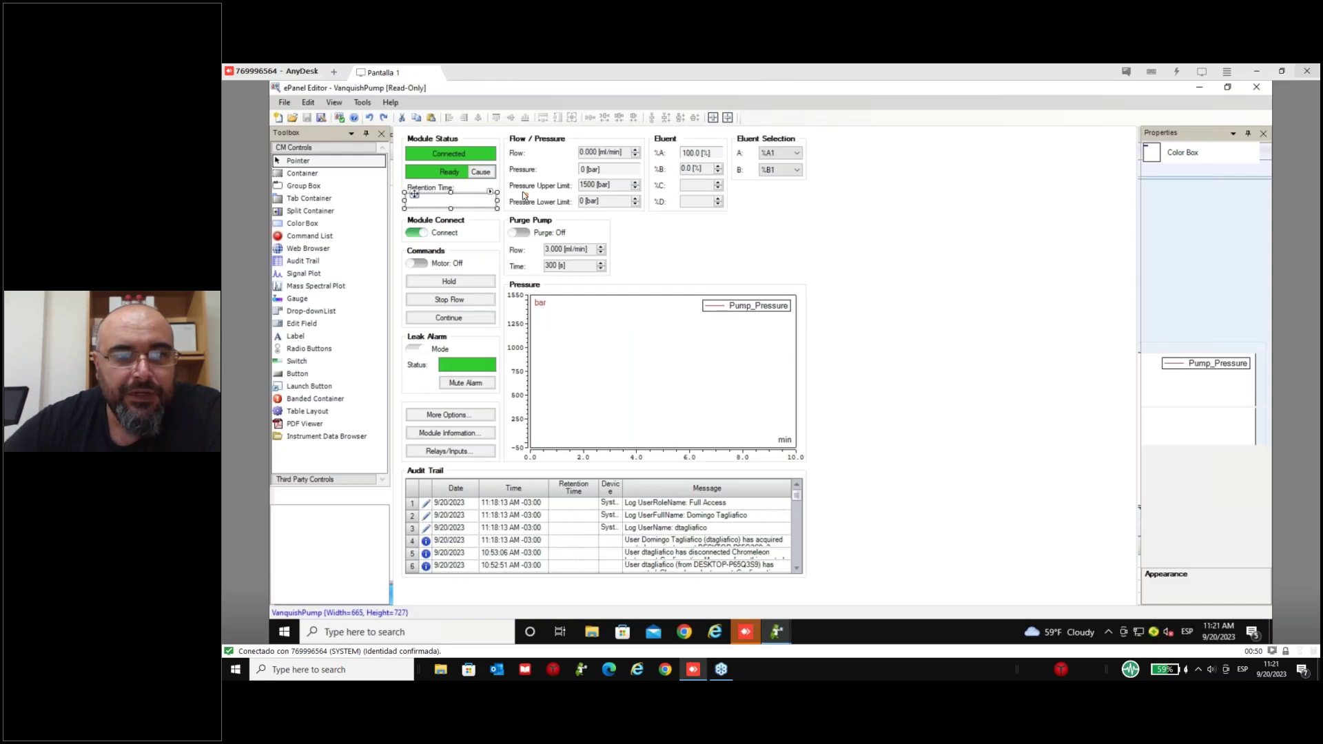
pyautogui.rightClick(436, 203)
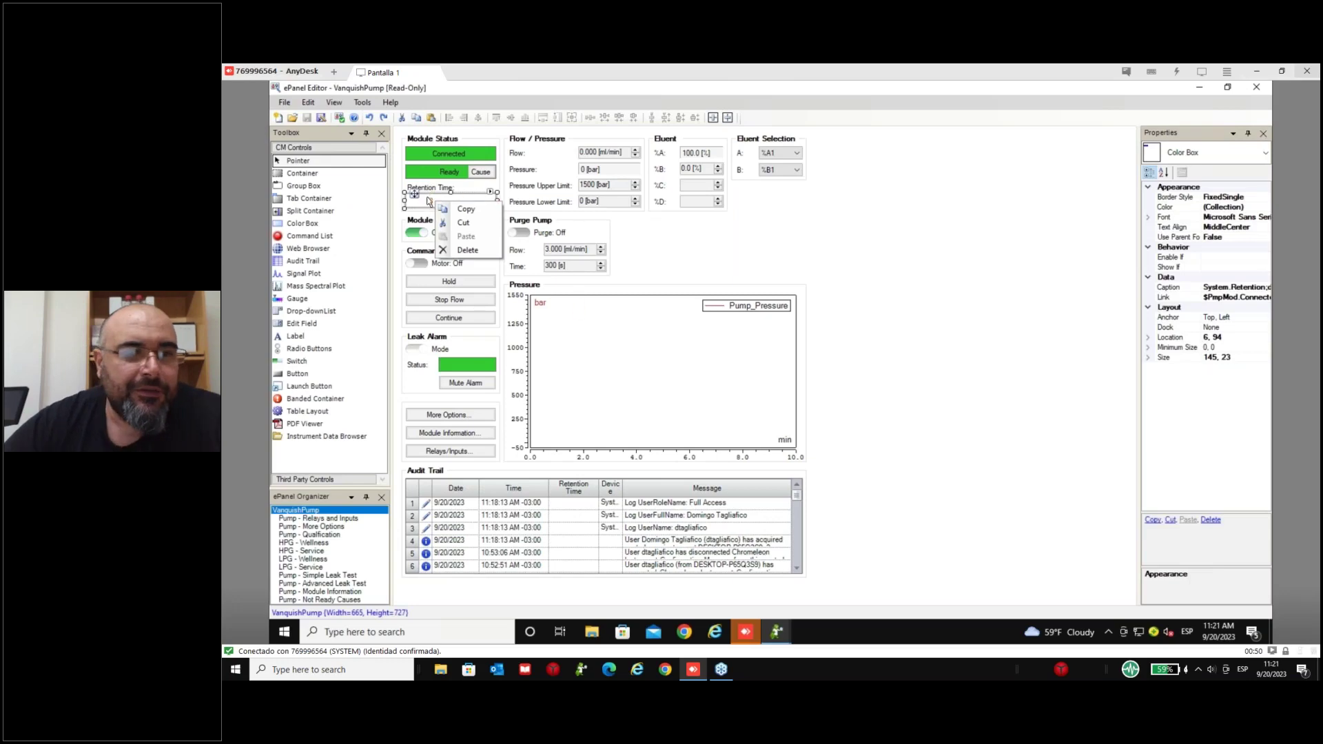
pyautogui.click(876, 235)
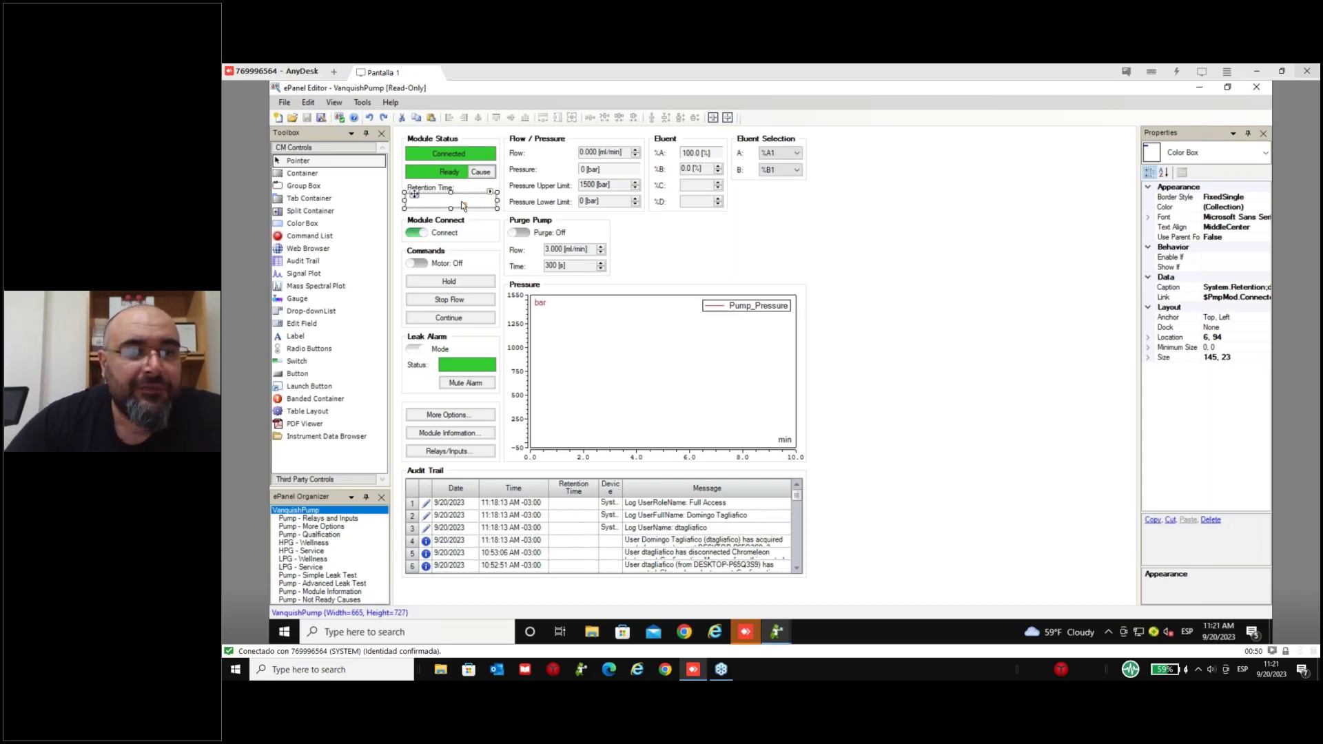
# - Duplicate the pressure readout label, place the copy beside the Purge Pump group and enlarge it to about 248 × 90
pyautogui.click(618, 173)
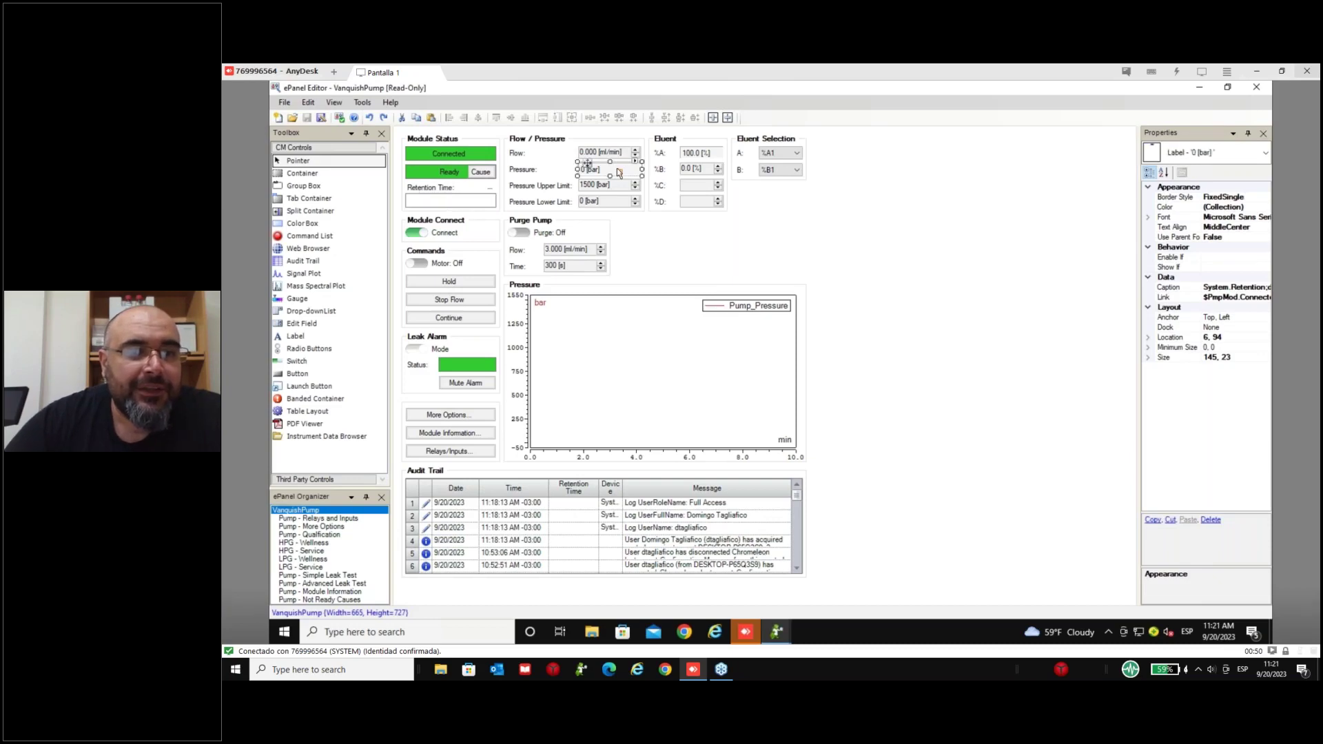
pyautogui.rightClick(619, 169)
pyautogui.click(637, 190)
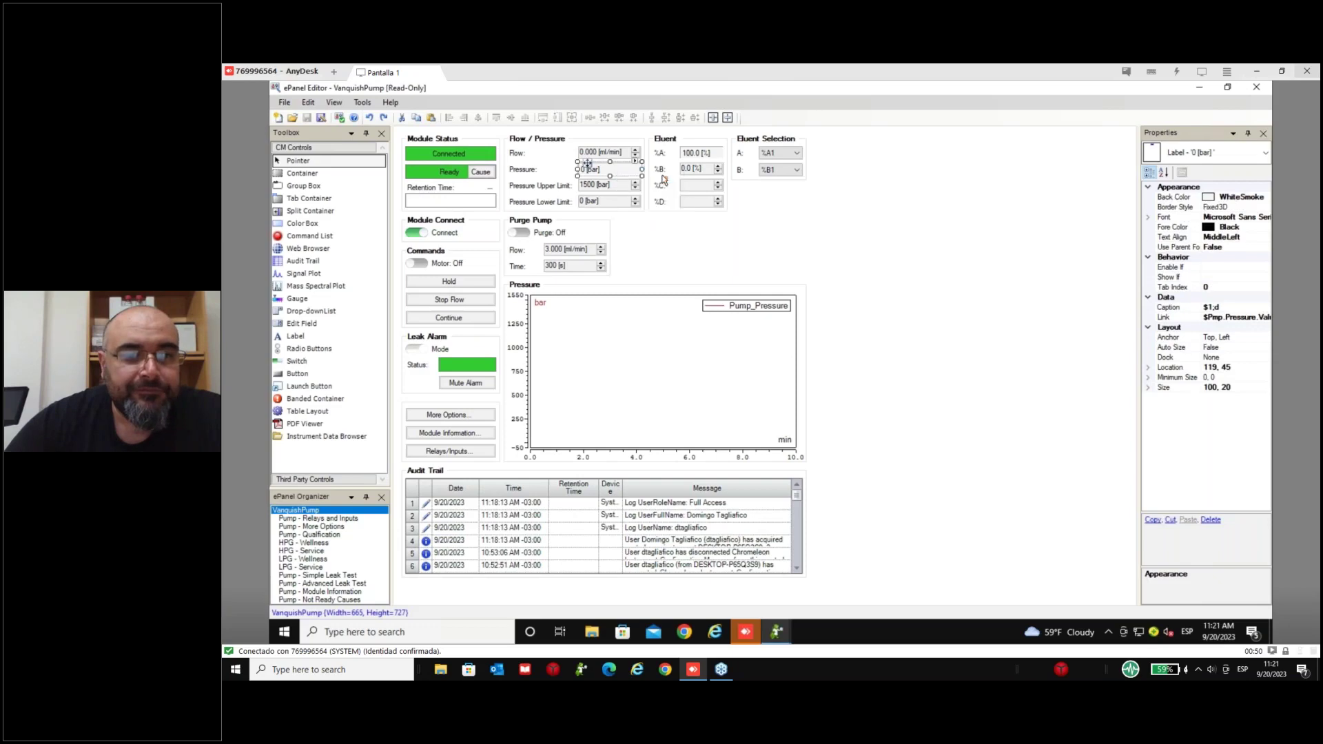
pyautogui.click(627, 226)
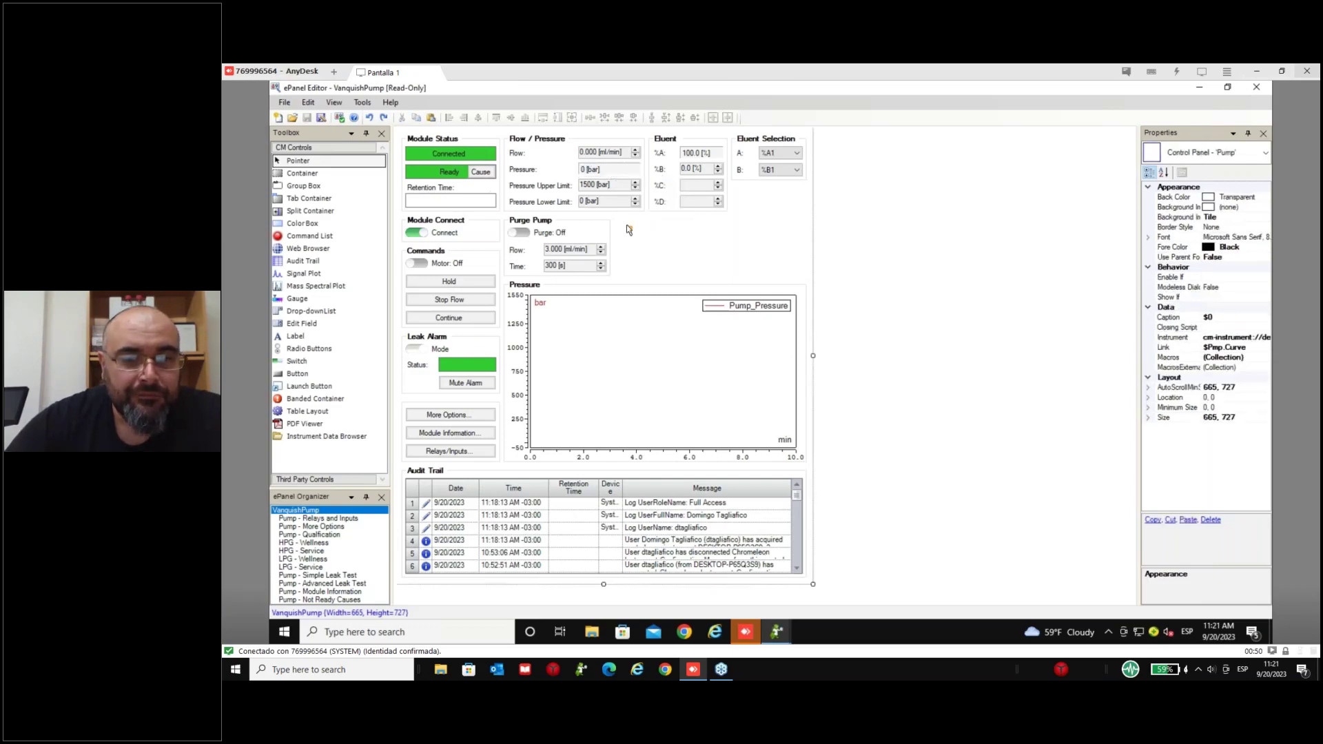
pyautogui.hotkey('ctrl', 'v')
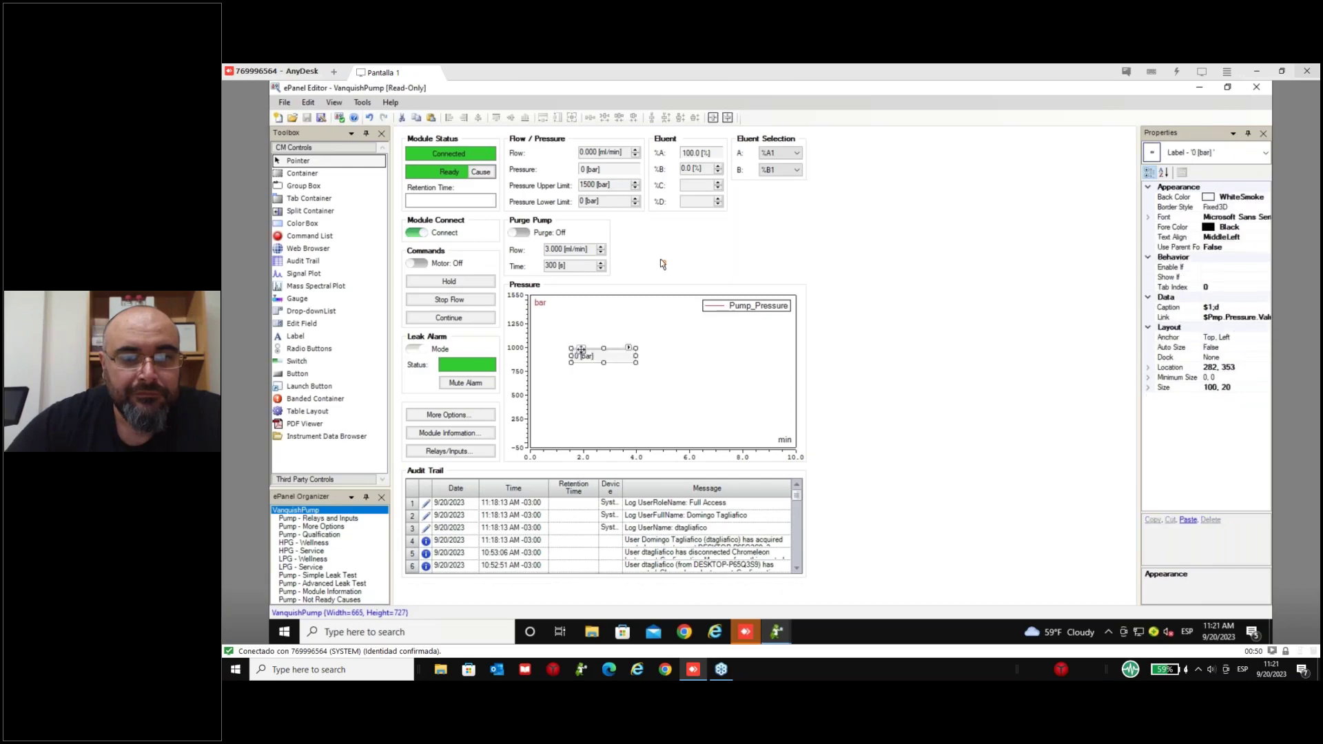
pyautogui.moveTo(603, 355); pyautogui.dragTo(774, 274)
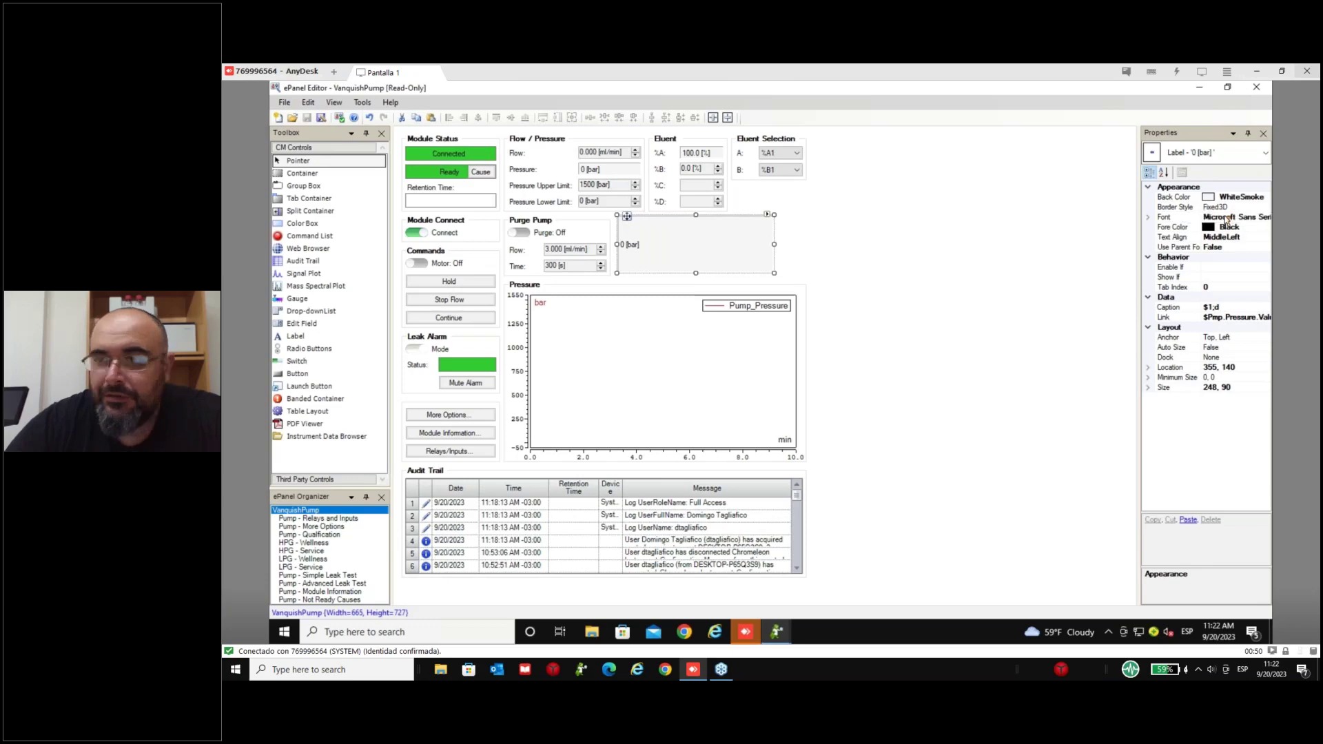
# - Set the copied pressure label's font to Microsoft Sans Serif, bold, size 48
pyautogui.click(1231, 219)
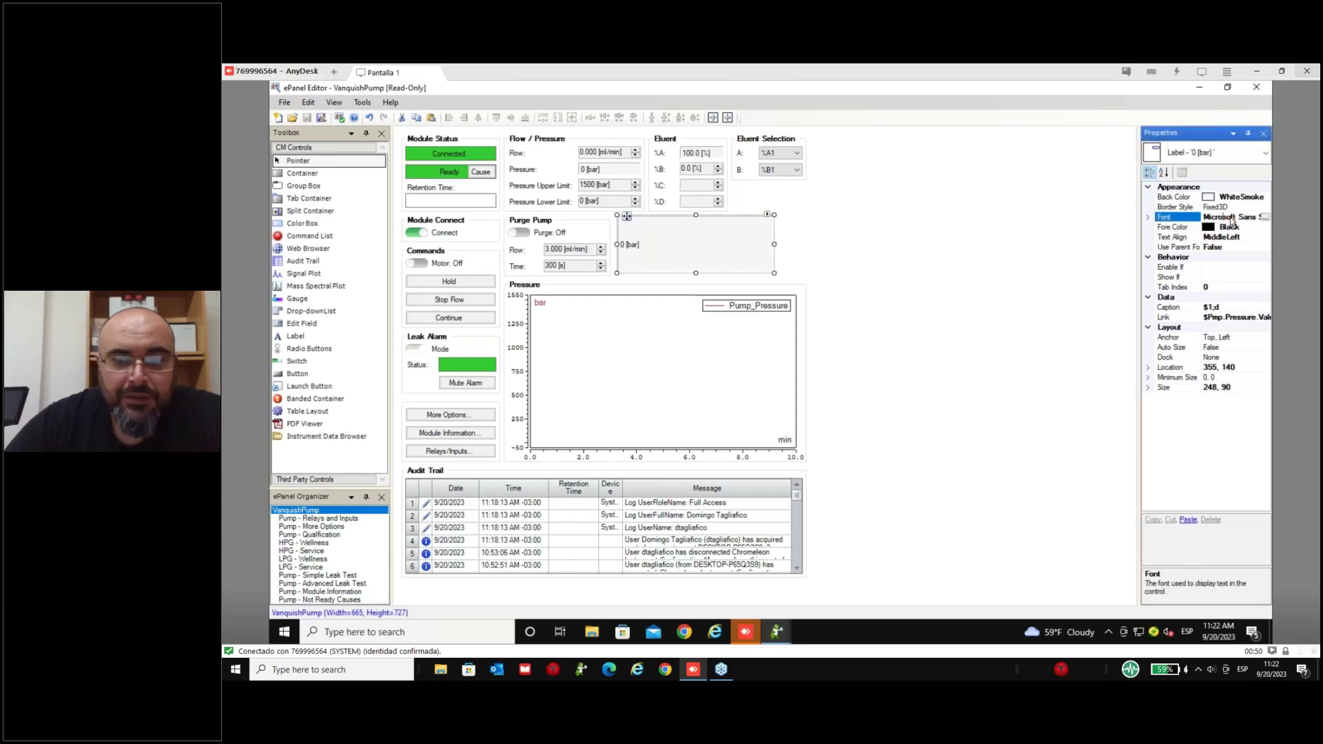
pyautogui.doubleClick(1232, 221)
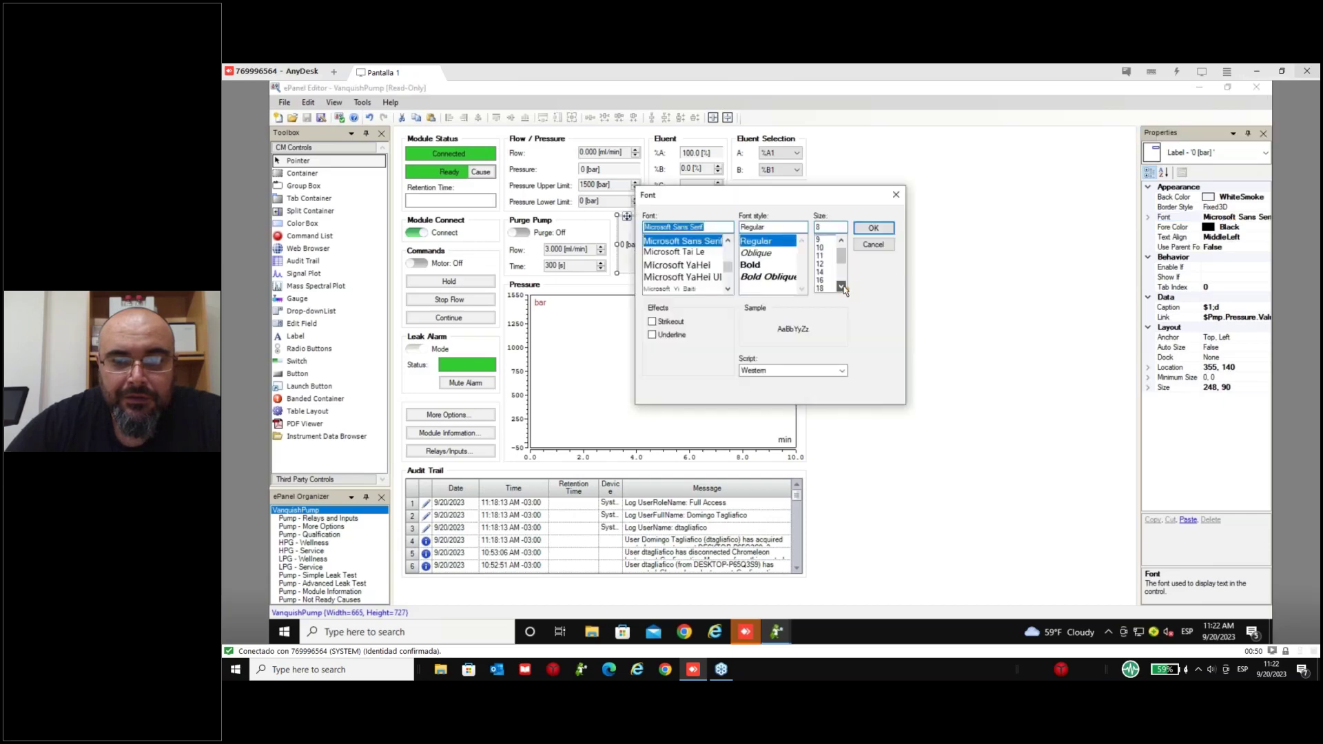
pyautogui.scroll(-3, 827, 265)
pyautogui.click(822, 280)
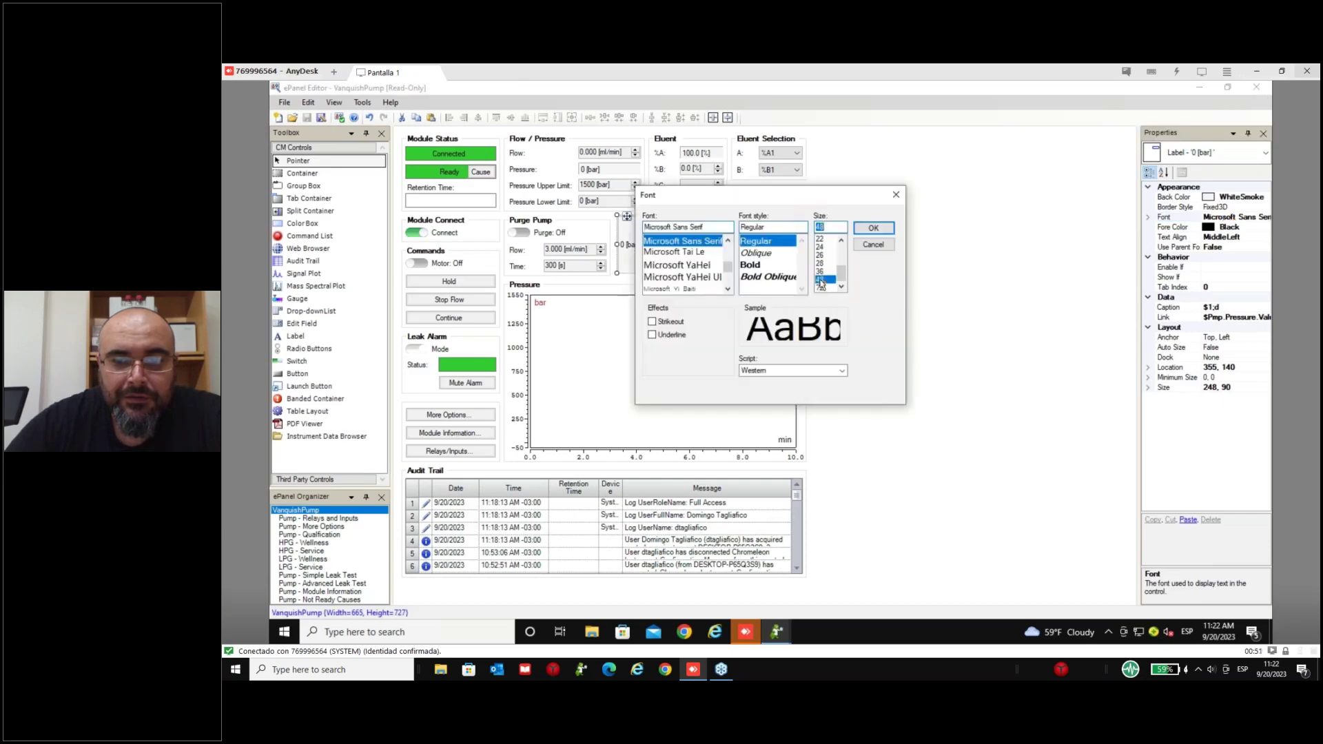
pyautogui.click(751, 265)
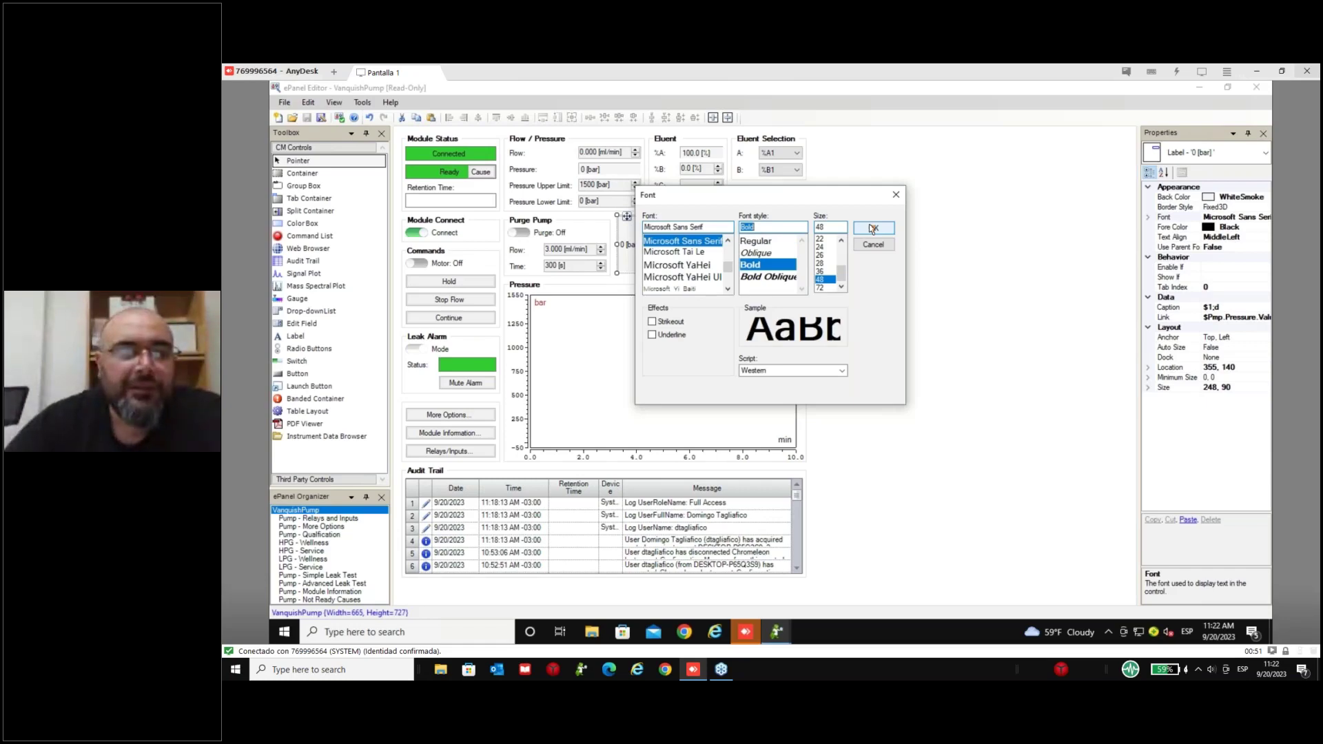
pyautogui.click(873, 228)
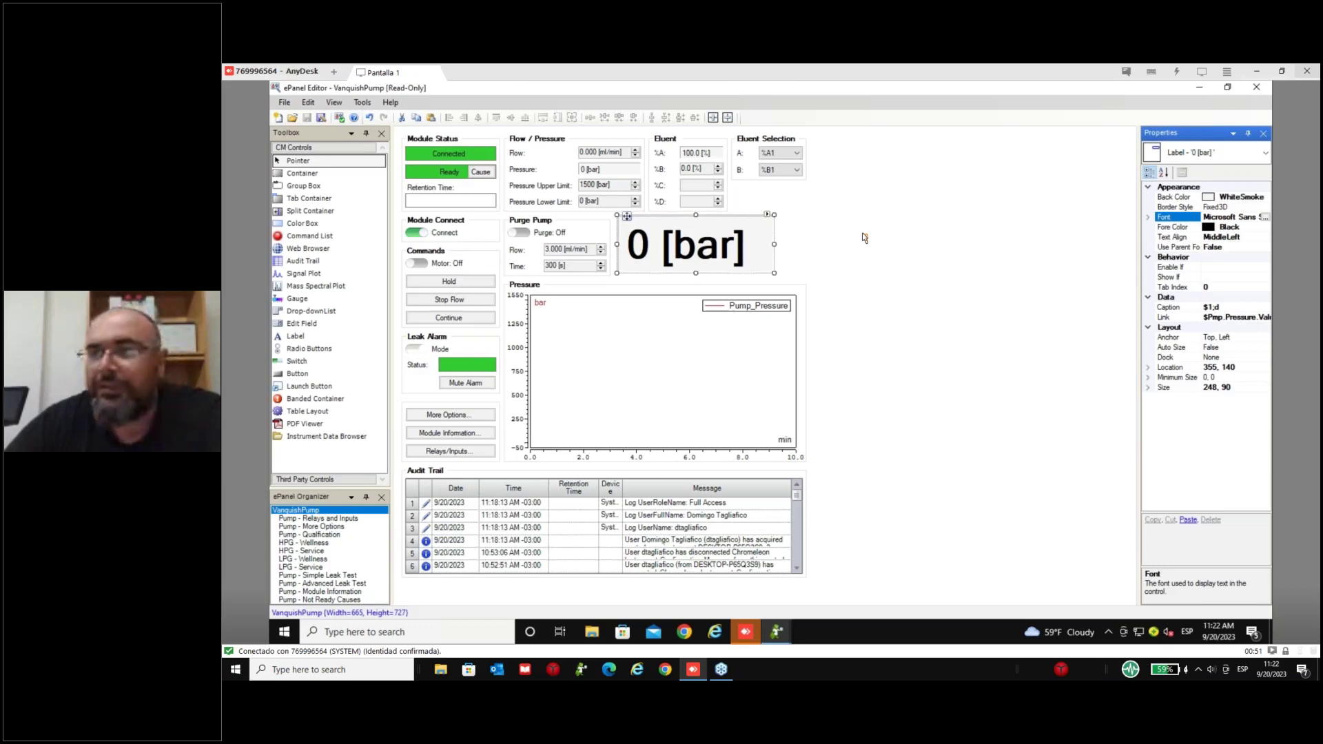
pyautogui.click(864, 237)
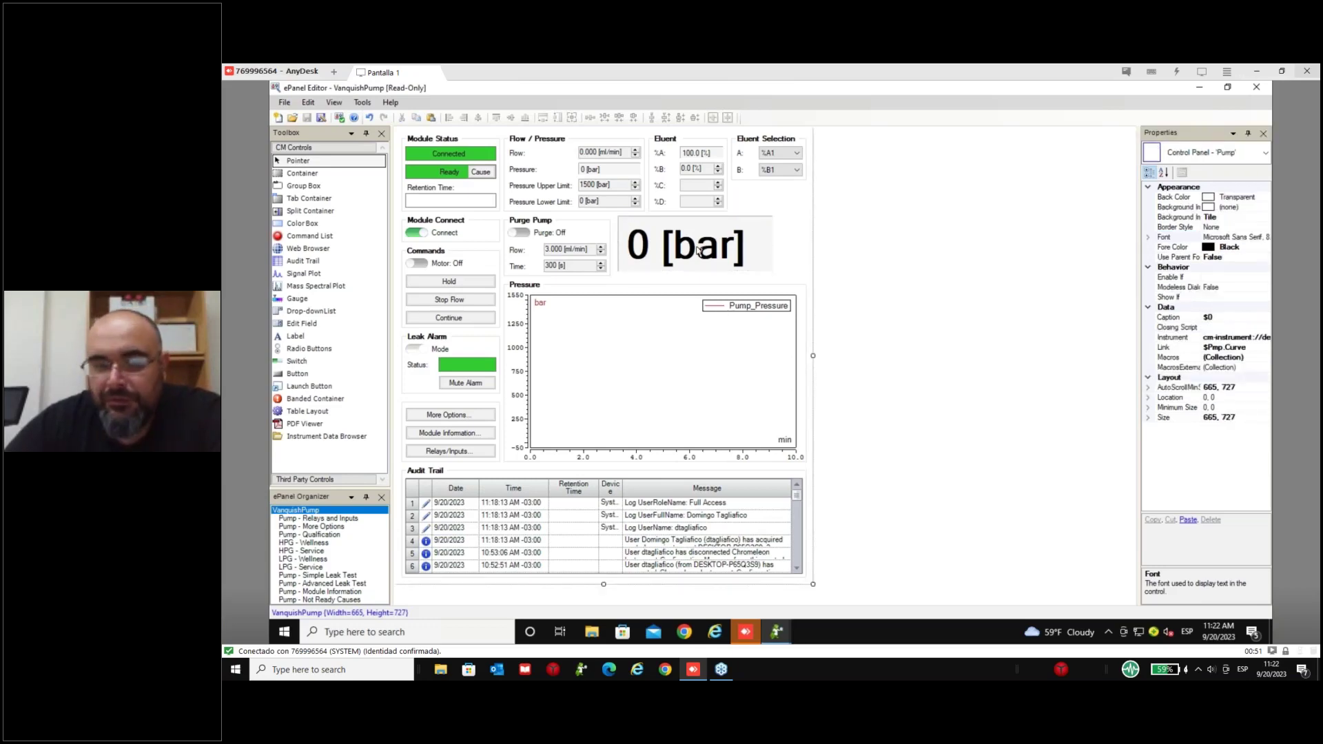
pyautogui.click(700, 251)
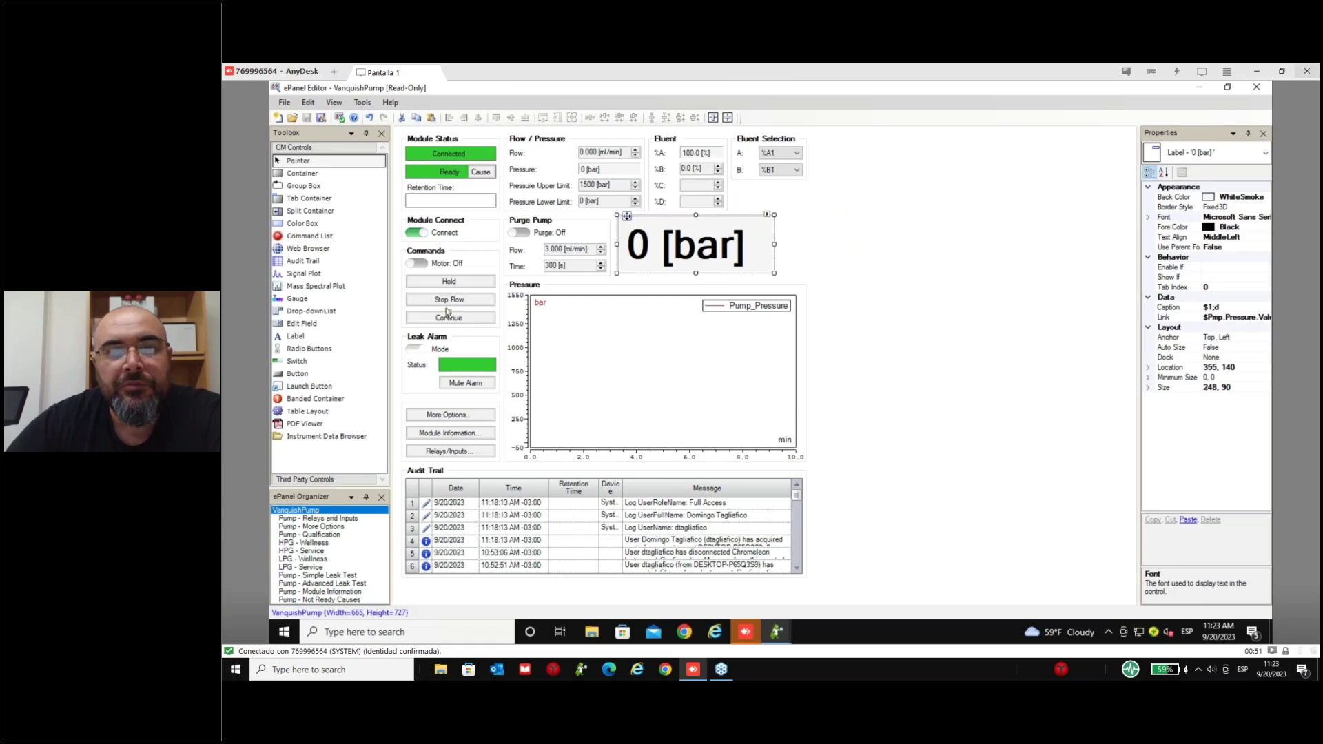
# - Add a Switch control to the pump ePanel, above the pressure plot beside the enlarged pressure label, about 66 × 45 in size
pyautogui.click(294, 365)
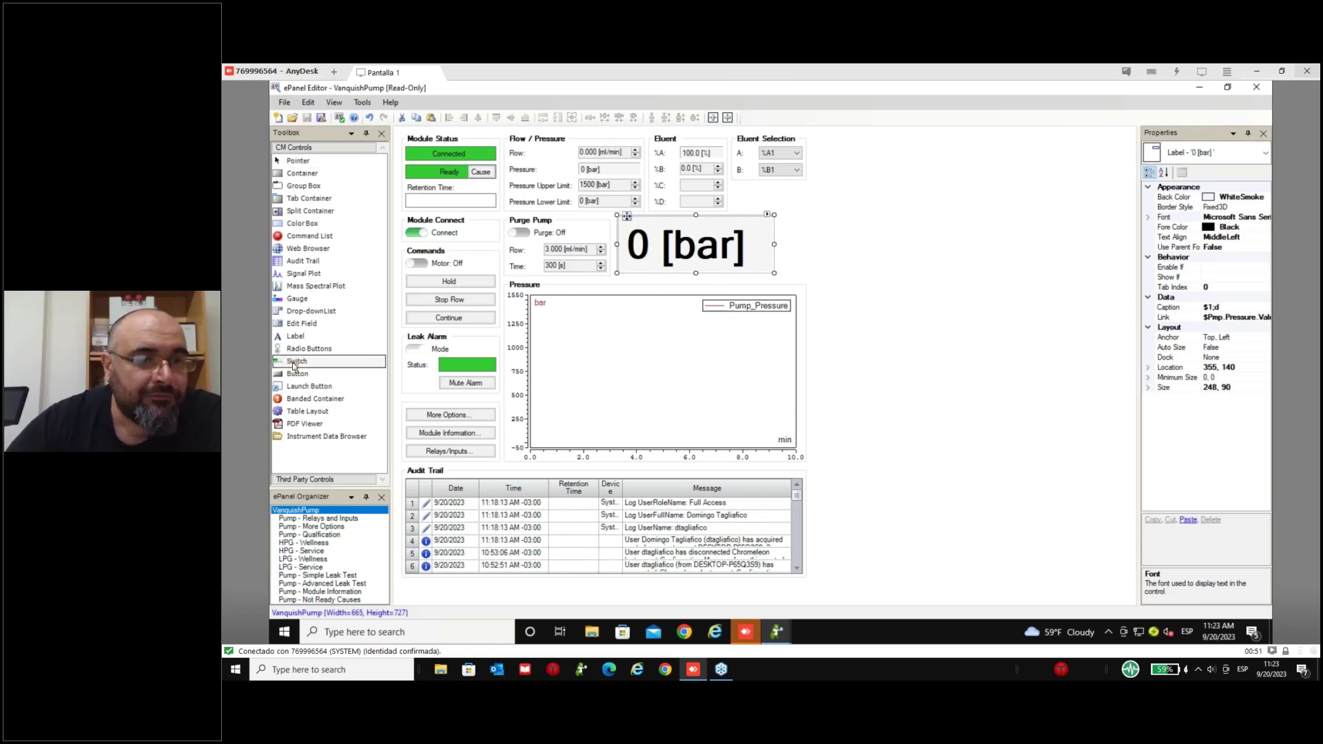
pyautogui.click(601, 364)
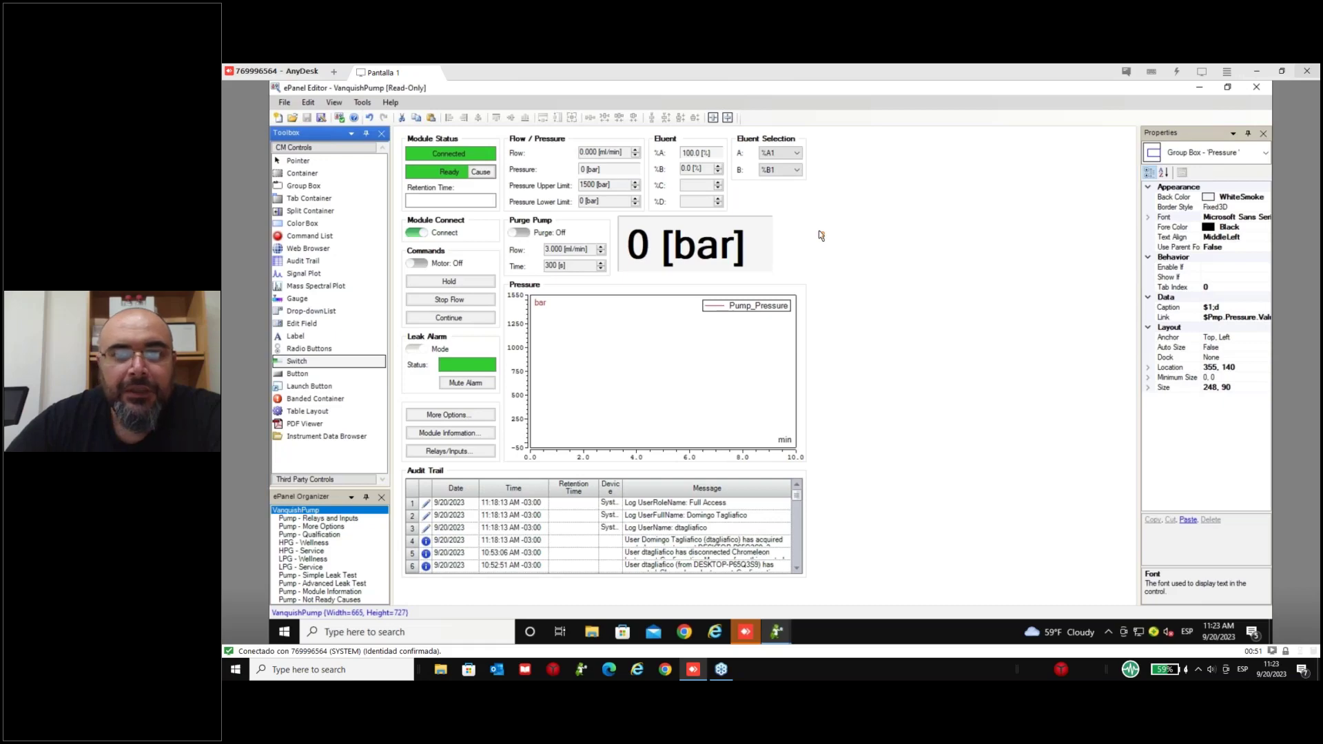
pyautogui.click(725, 143)
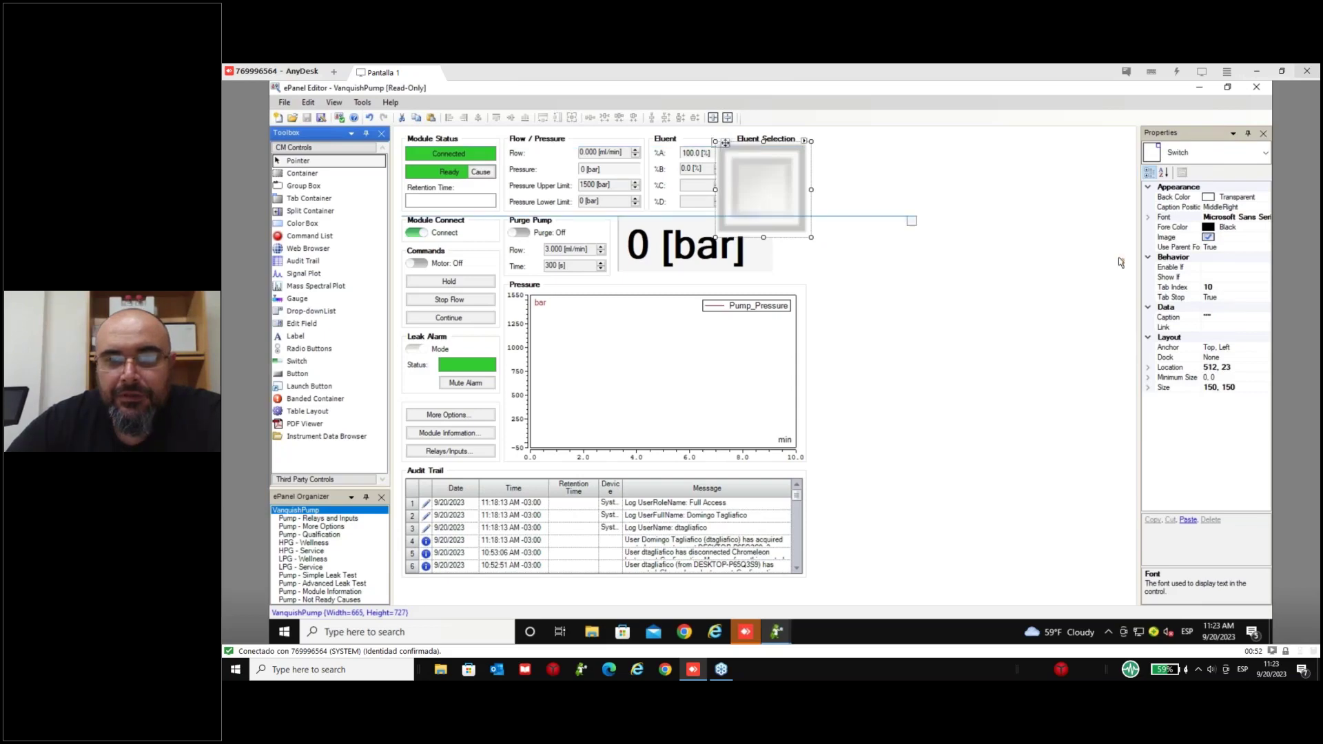
pyautogui.click(799, 263)
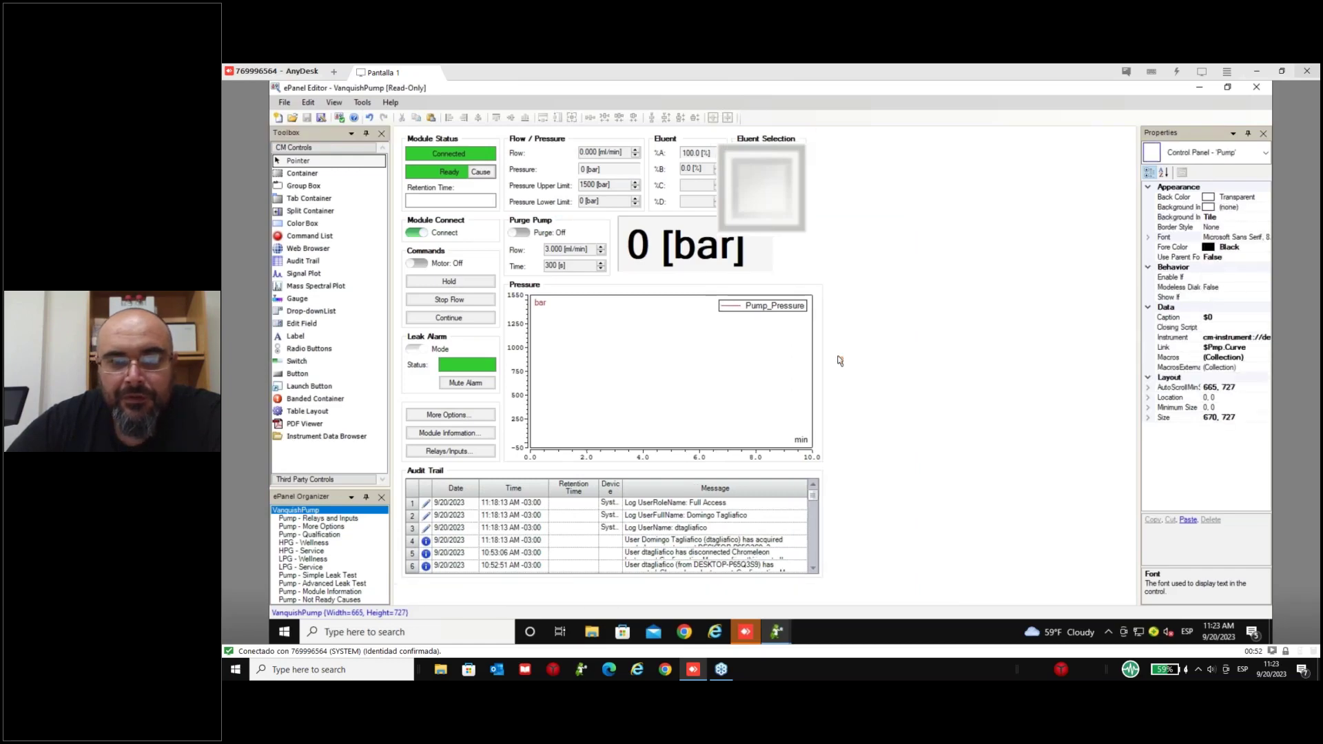
pyautogui.click(782, 209)
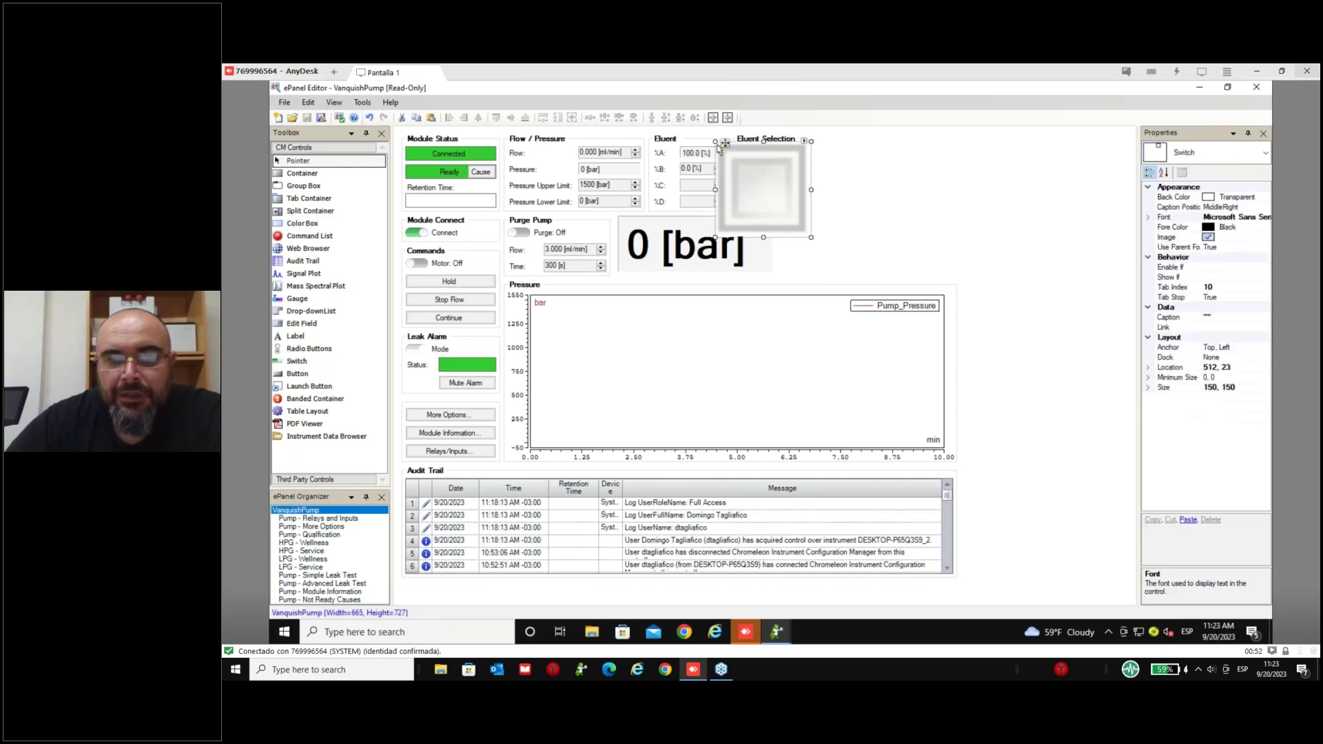
pyautogui.moveTo(717, 147)
pyautogui.mouseDown()
pyautogui.moveTo(767, 212)
pyautogui.moveTo(859, 245)
pyautogui.mouseUp()
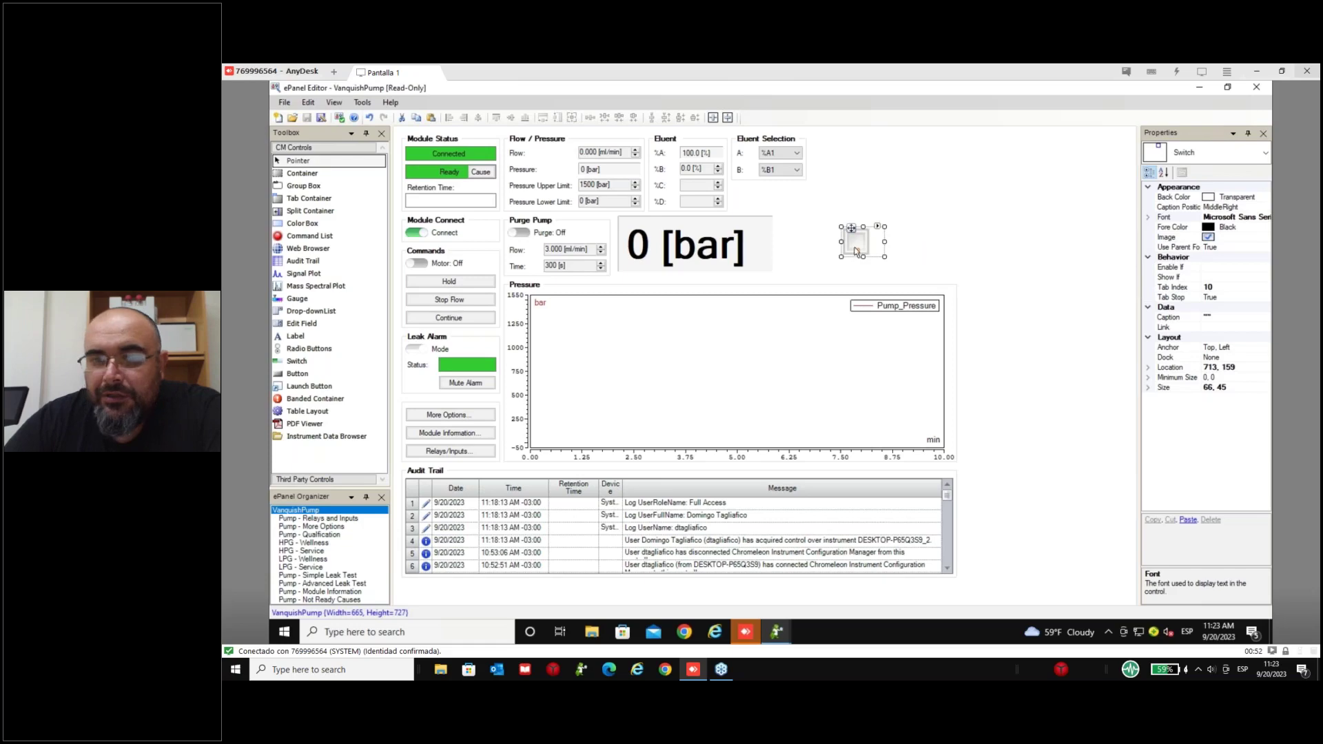
# - Browse the devices that can be assigned as the new switch's link, and leave without assigning one
pyautogui.click(1224, 328)
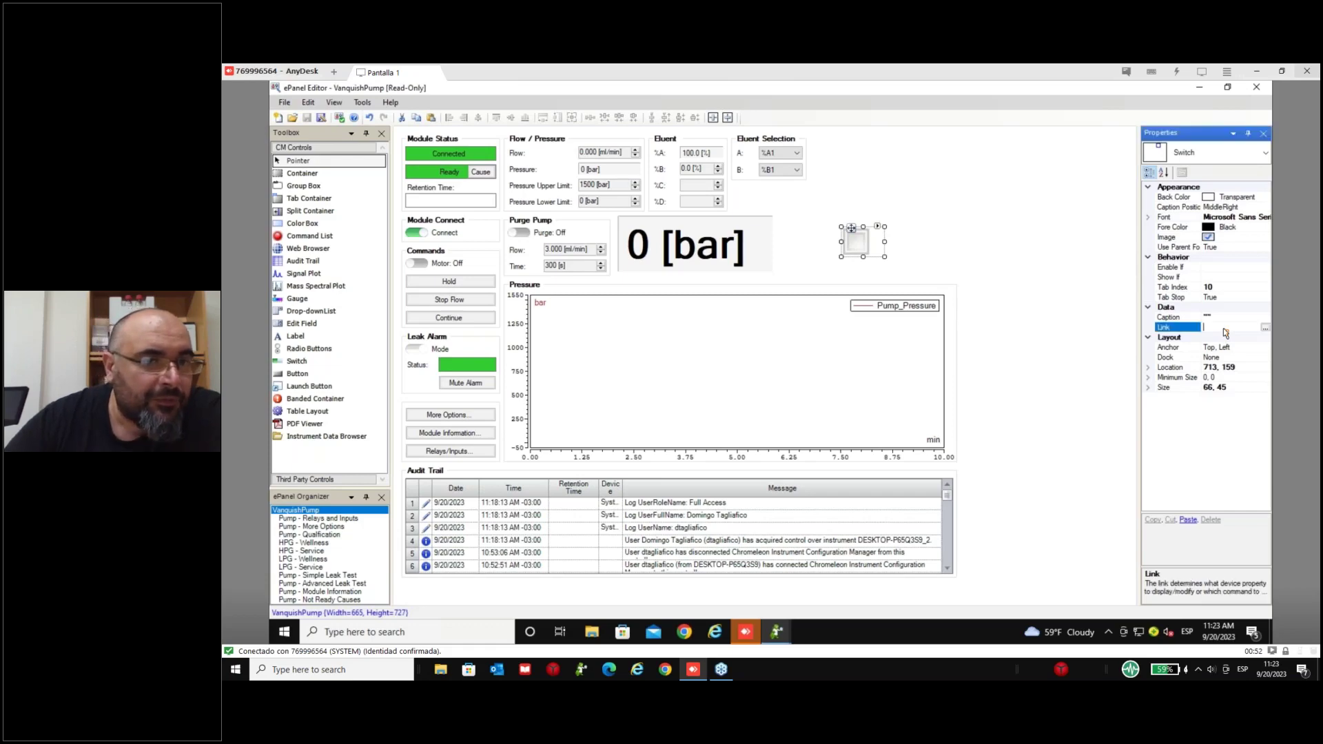
pyautogui.click(1265, 328)
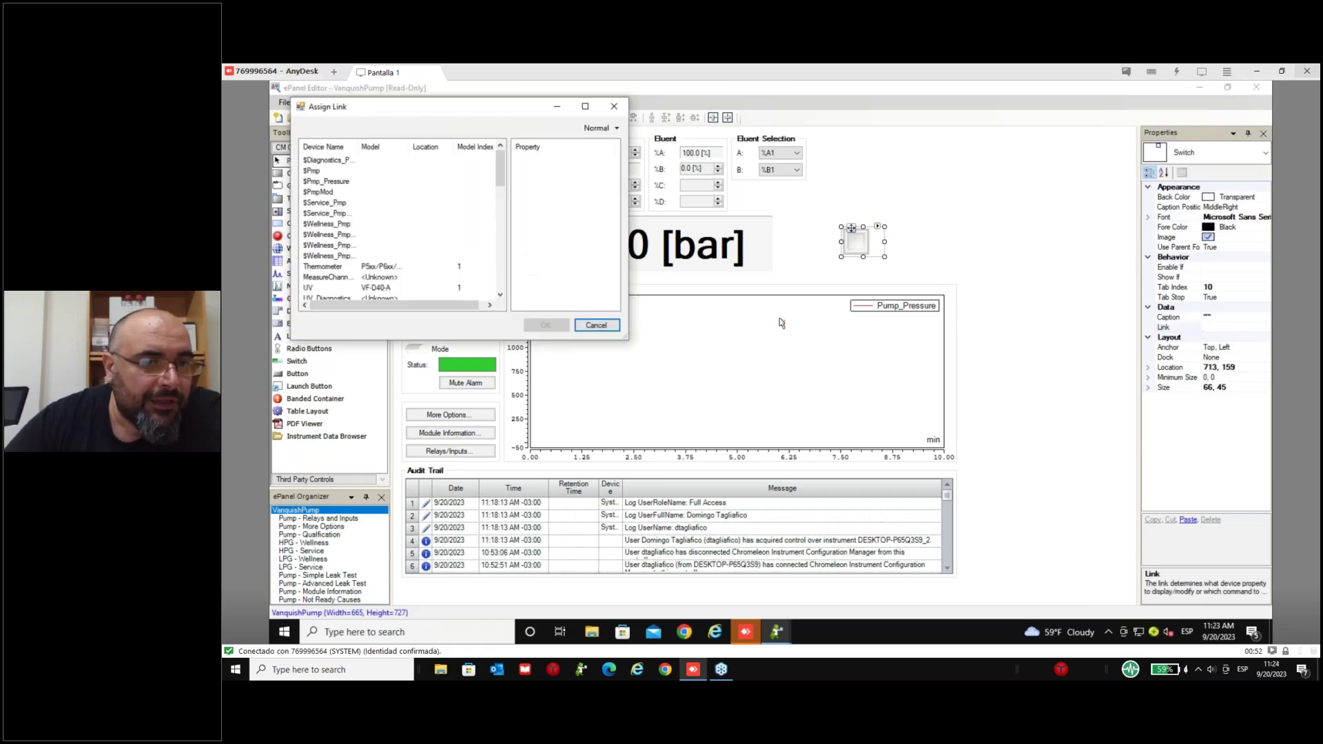
pyautogui.moveTo(502, 159)
pyautogui.mouseDown()
pyautogui.moveTo(495, 257)
pyautogui.moveTo(495, 160)
pyautogui.mouseUp()
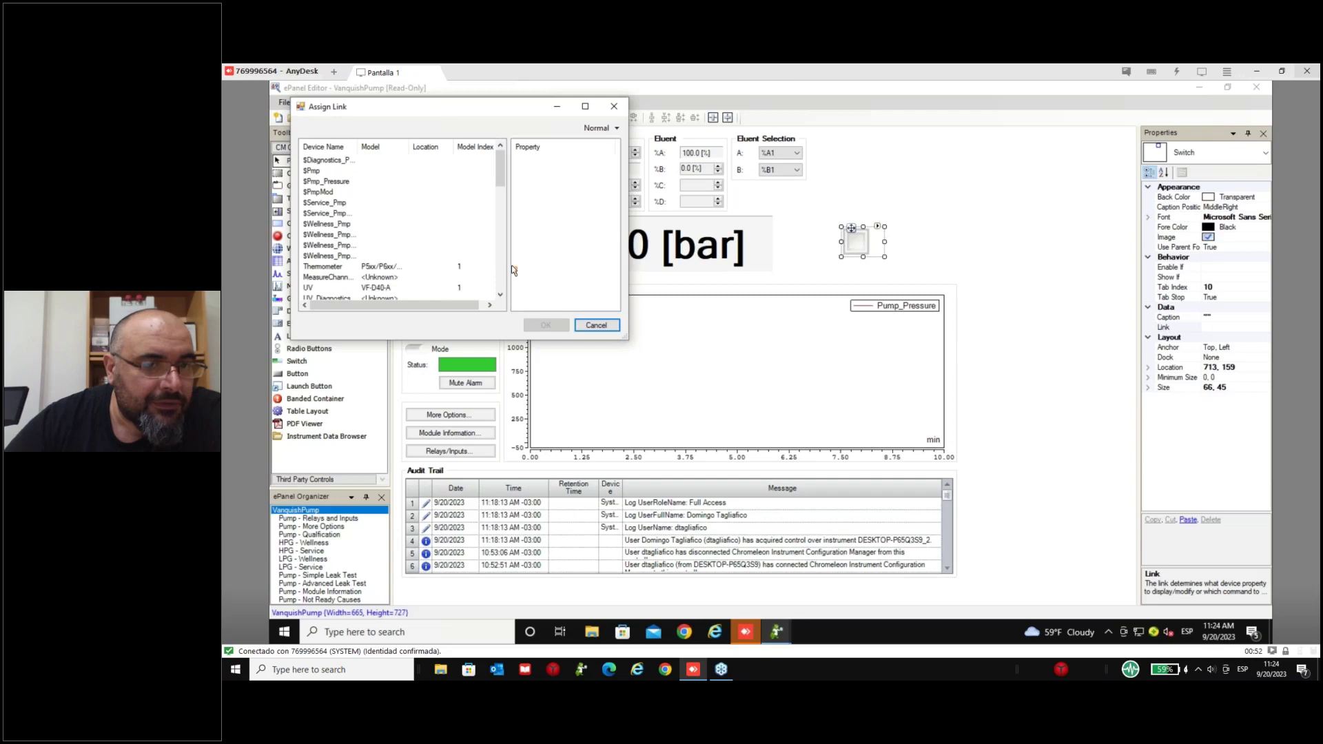
pyautogui.click(500, 294)
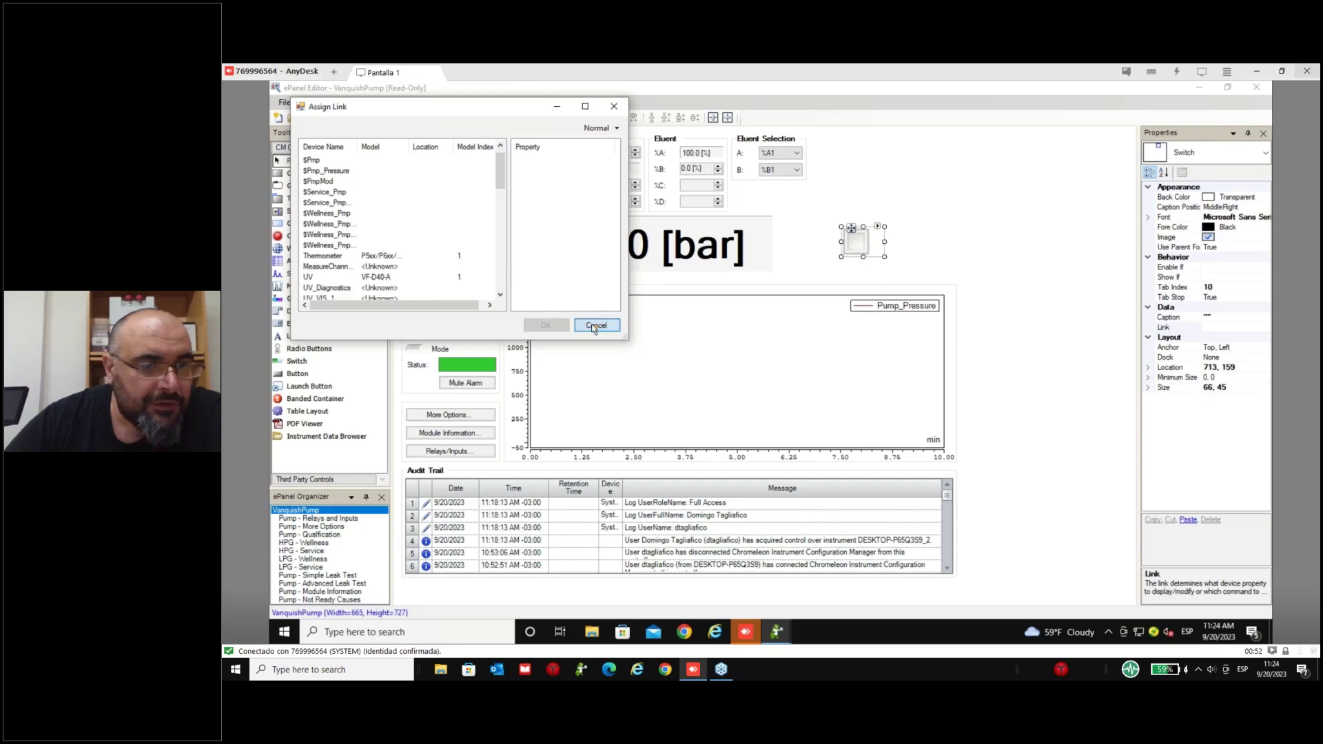
pyautogui.click(594, 326)
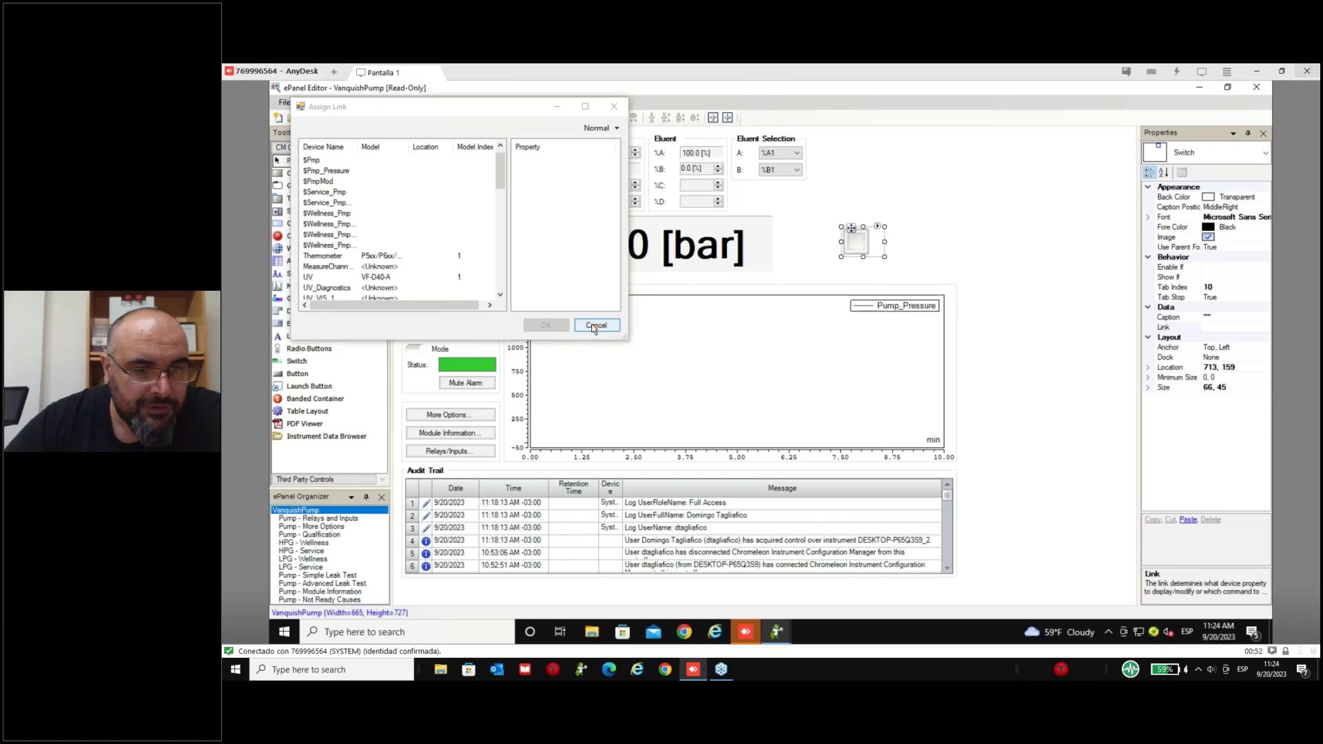
pyautogui.click(594, 326)
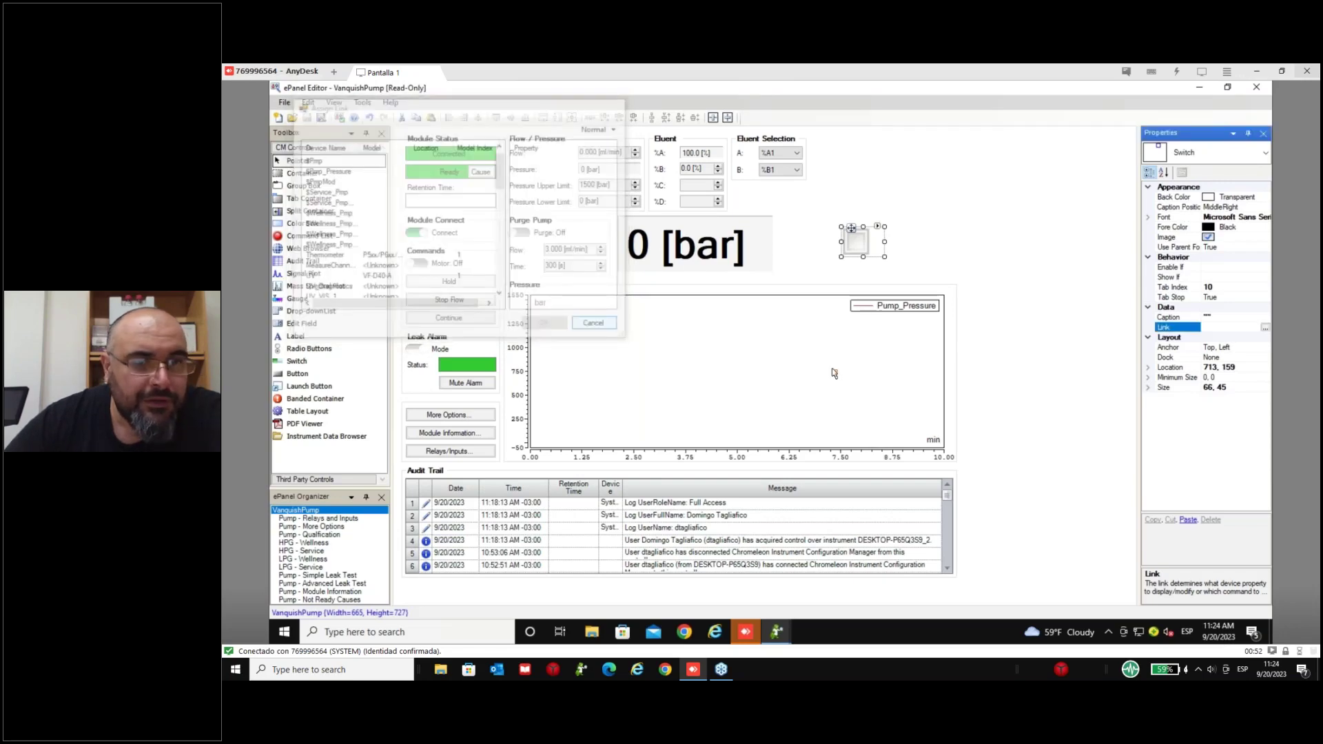
# - Open the pump's Relays and Inputs ePanel from its Relays/Inputs button and copy the Relay 1 switch
pyautogui.click(441, 455)
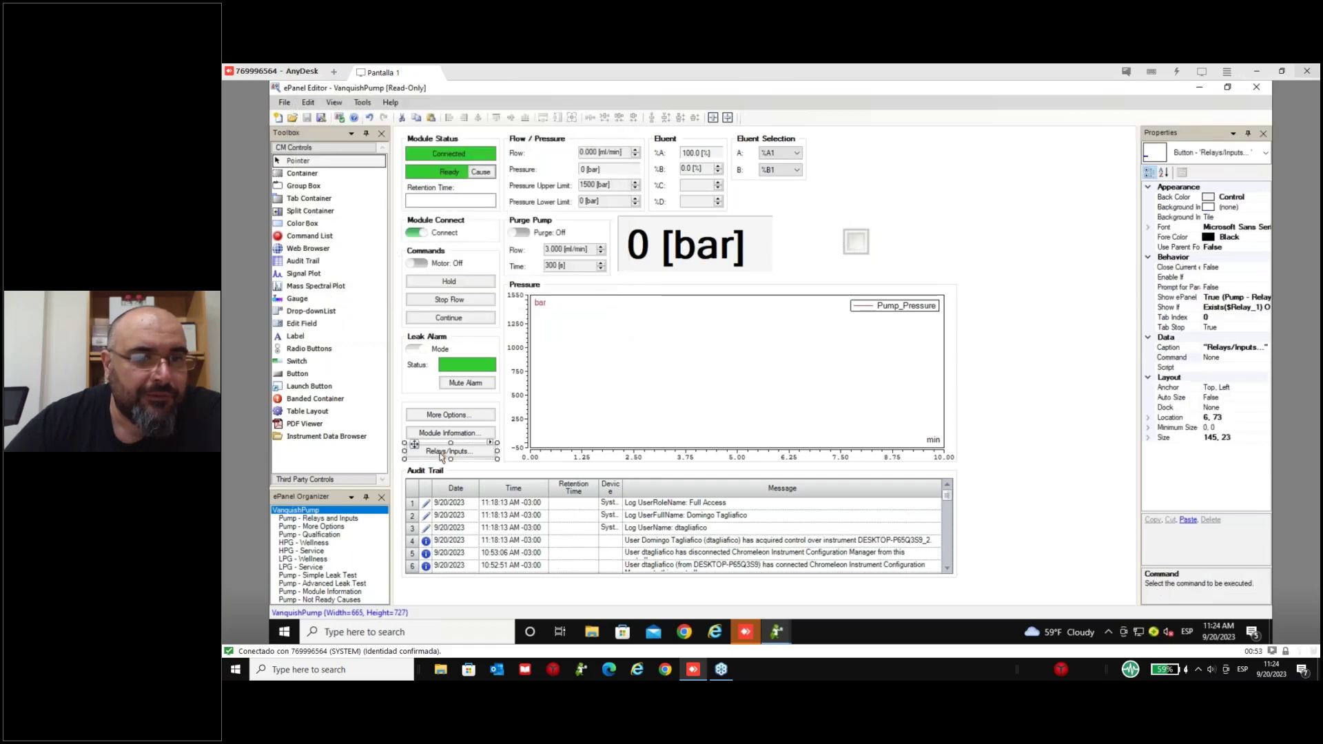
pyautogui.doubleClick(442, 455)
pyautogui.click(447, 198)
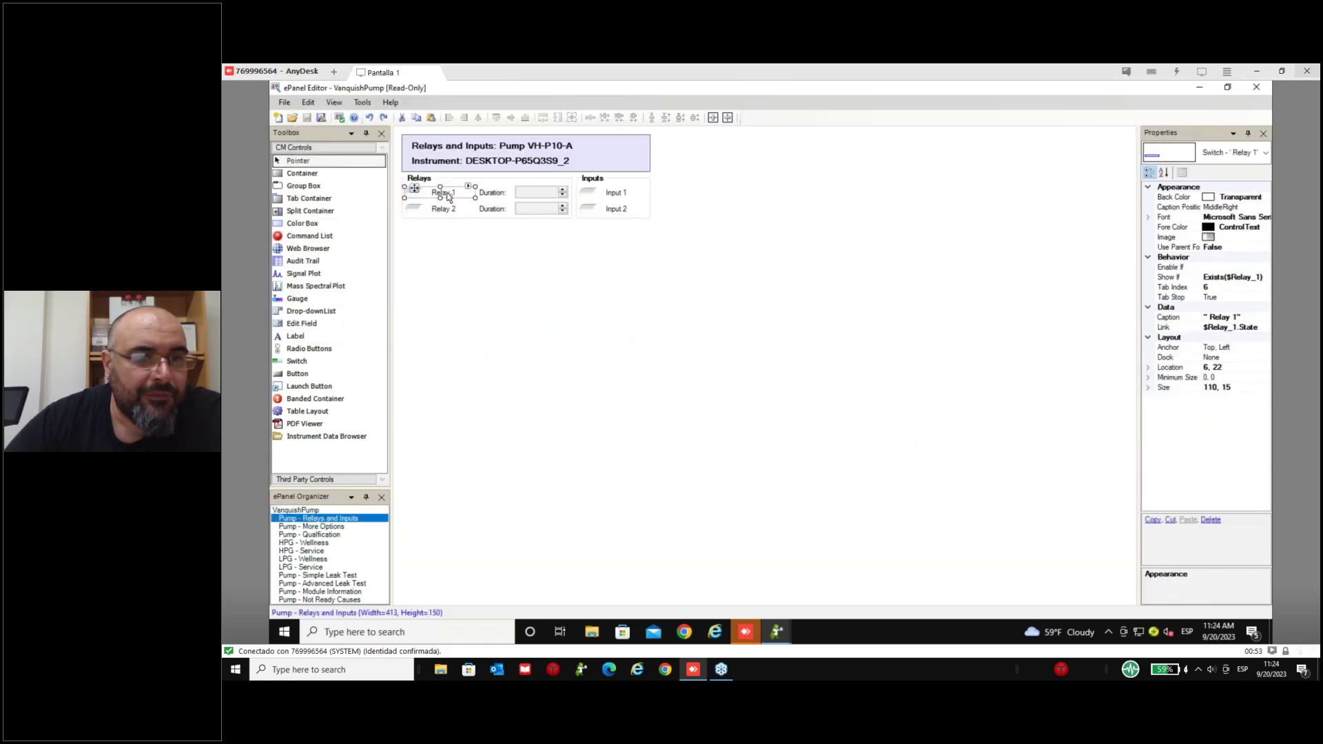
pyautogui.rightClick(447, 197)
pyautogui.click(485, 217)
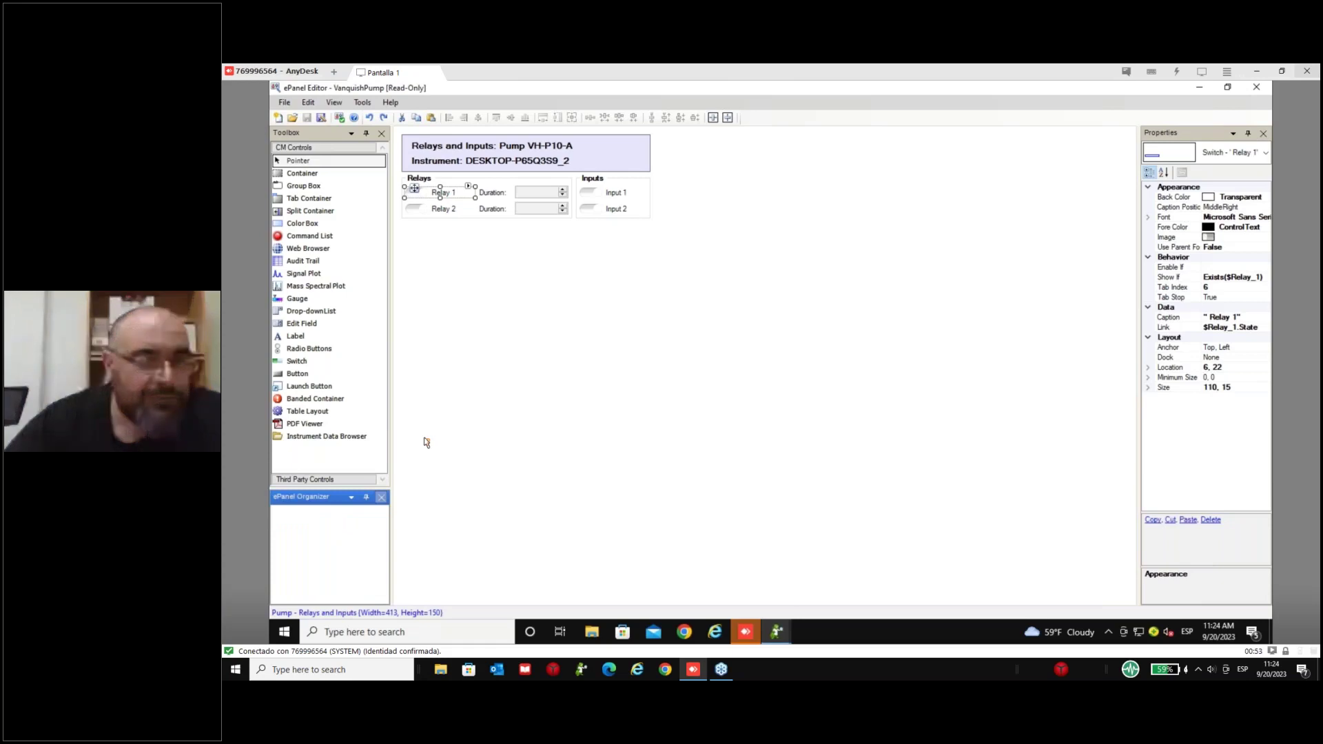
# - Close the ePanel Organizer, view the third-party controls in the toolbox and return to the CM Controls
pyautogui.click(381, 497)
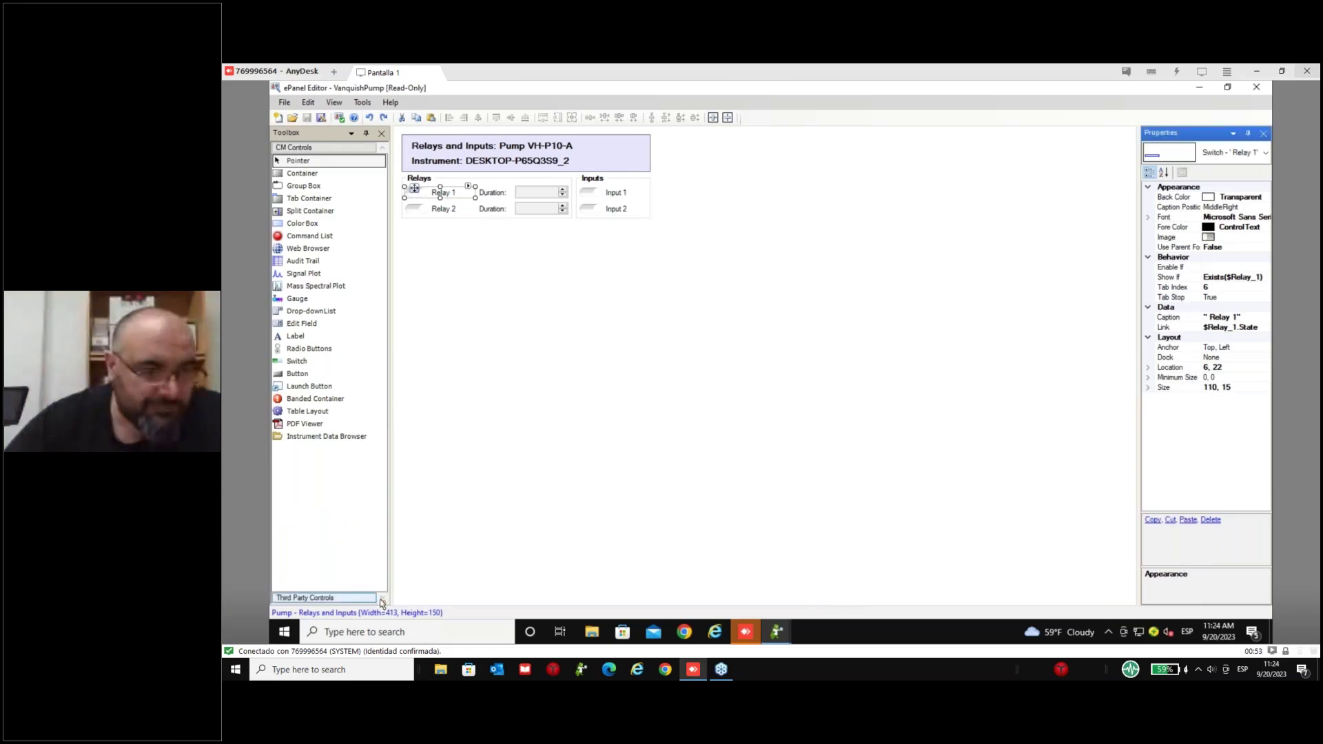
pyautogui.click(371, 601)
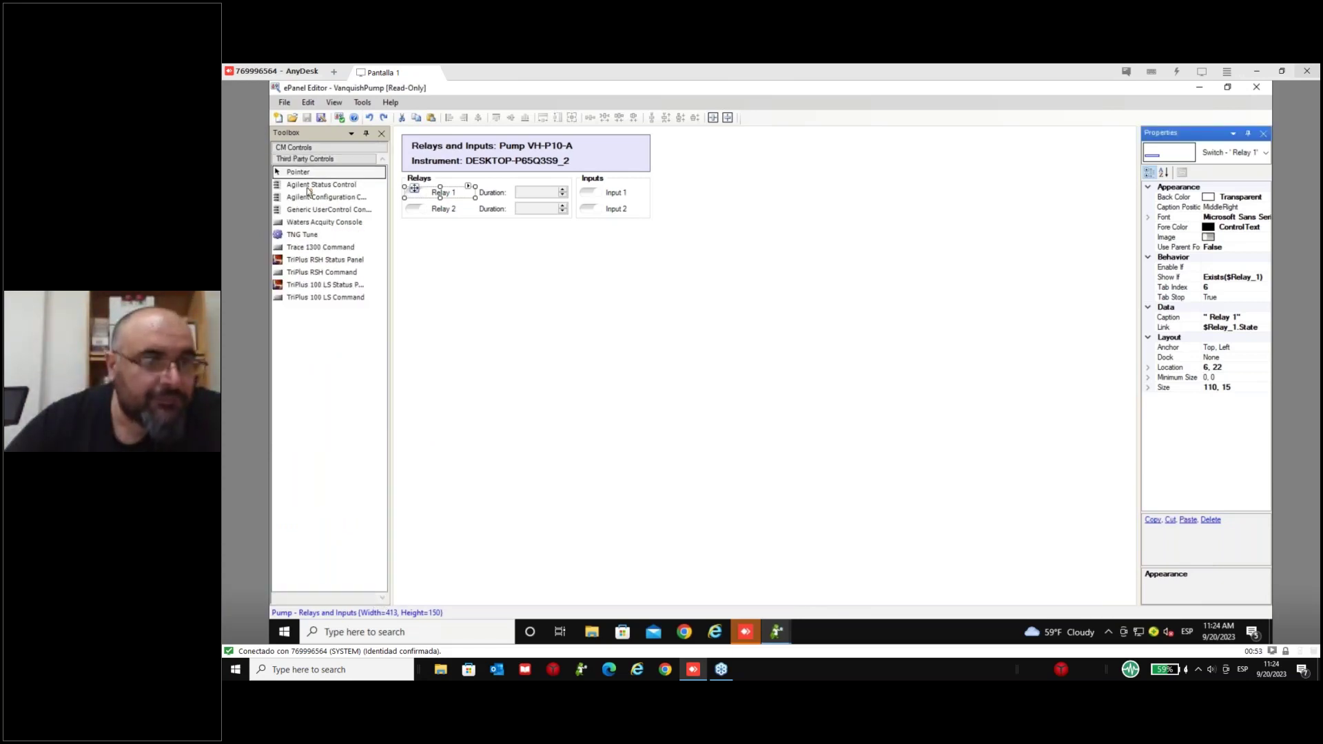
pyautogui.click(318, 148)
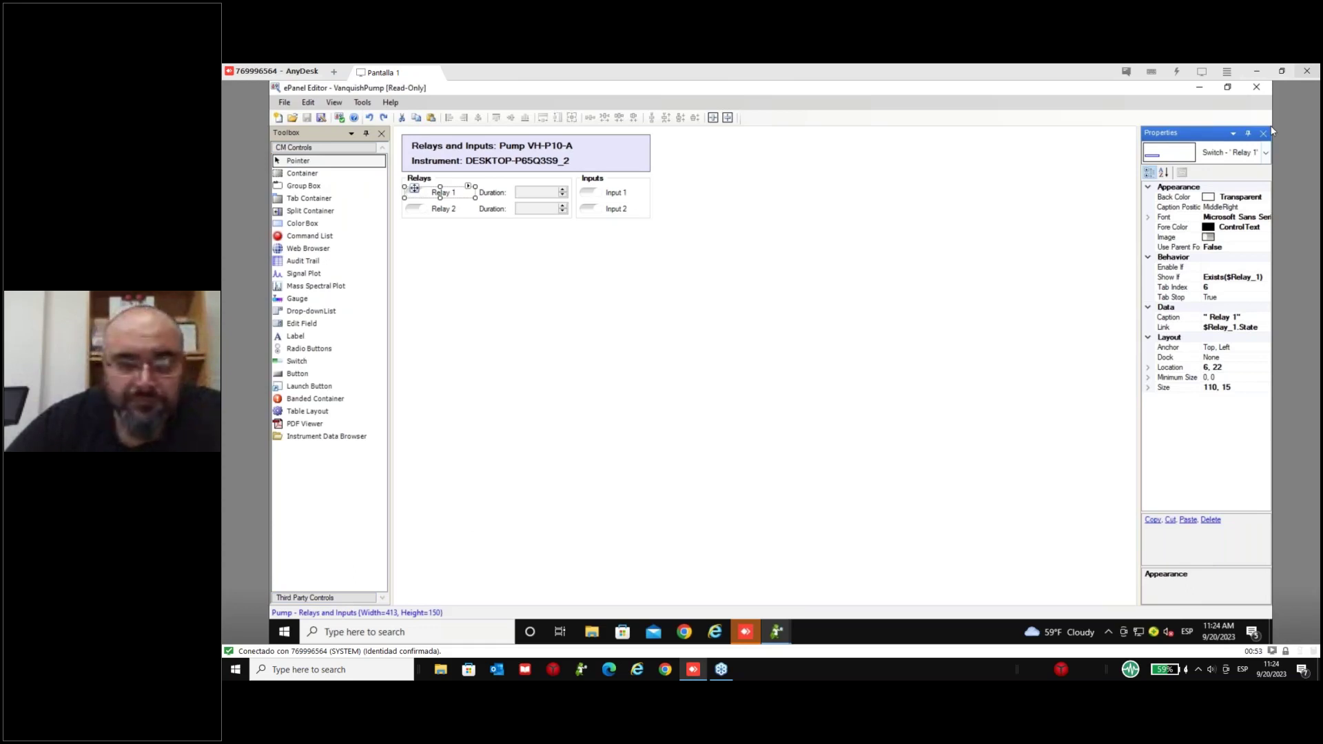
# - Close the pump ePanel in the editor and save it under the new name VanquishPumpmodif
pyautogui.click(1263, 89)
pyautogui.click(634, 477)
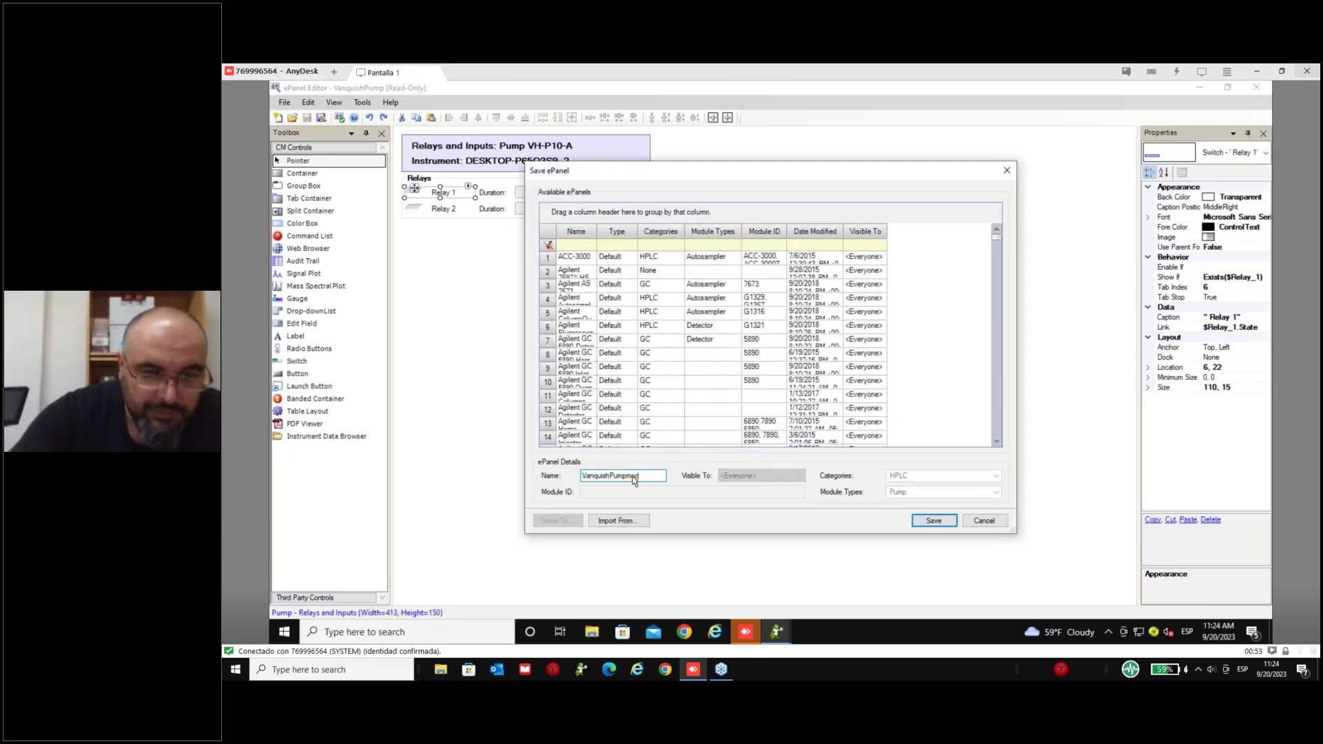
pyautogui.write('if')
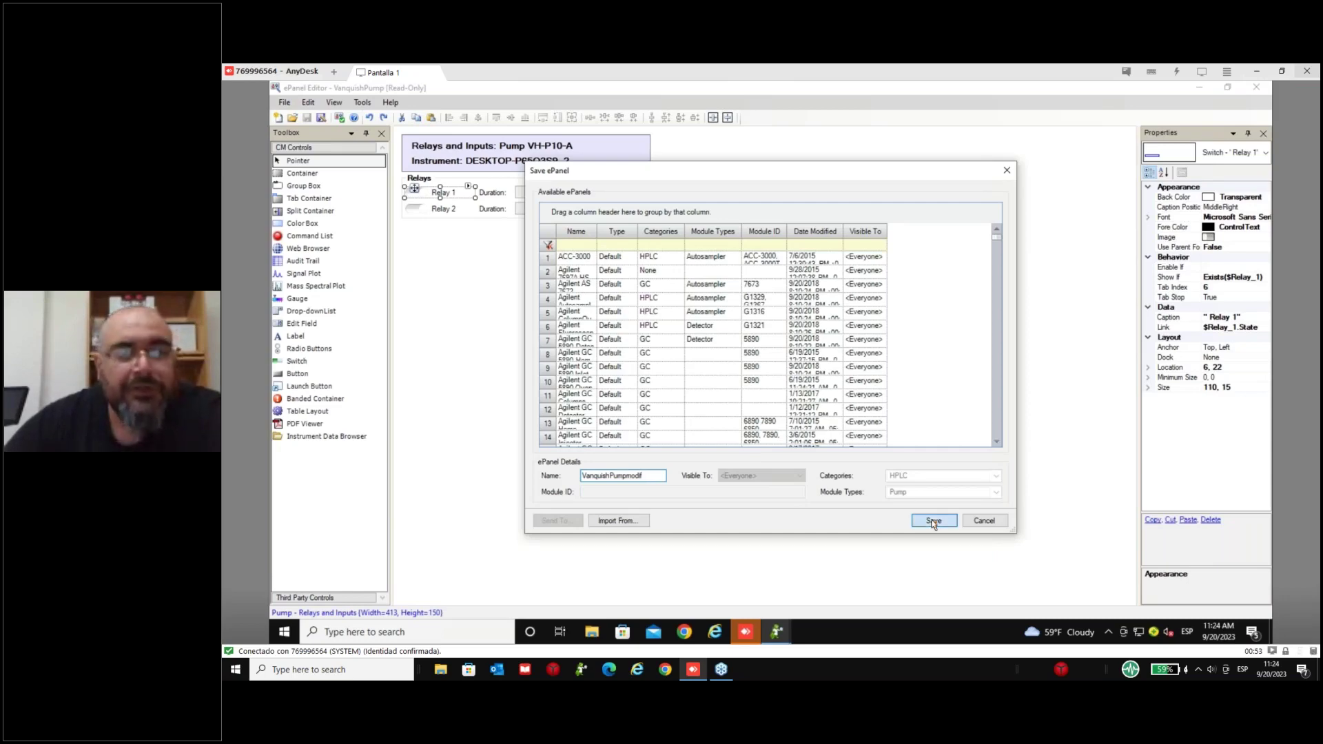
pyautogui.click(933, 522)
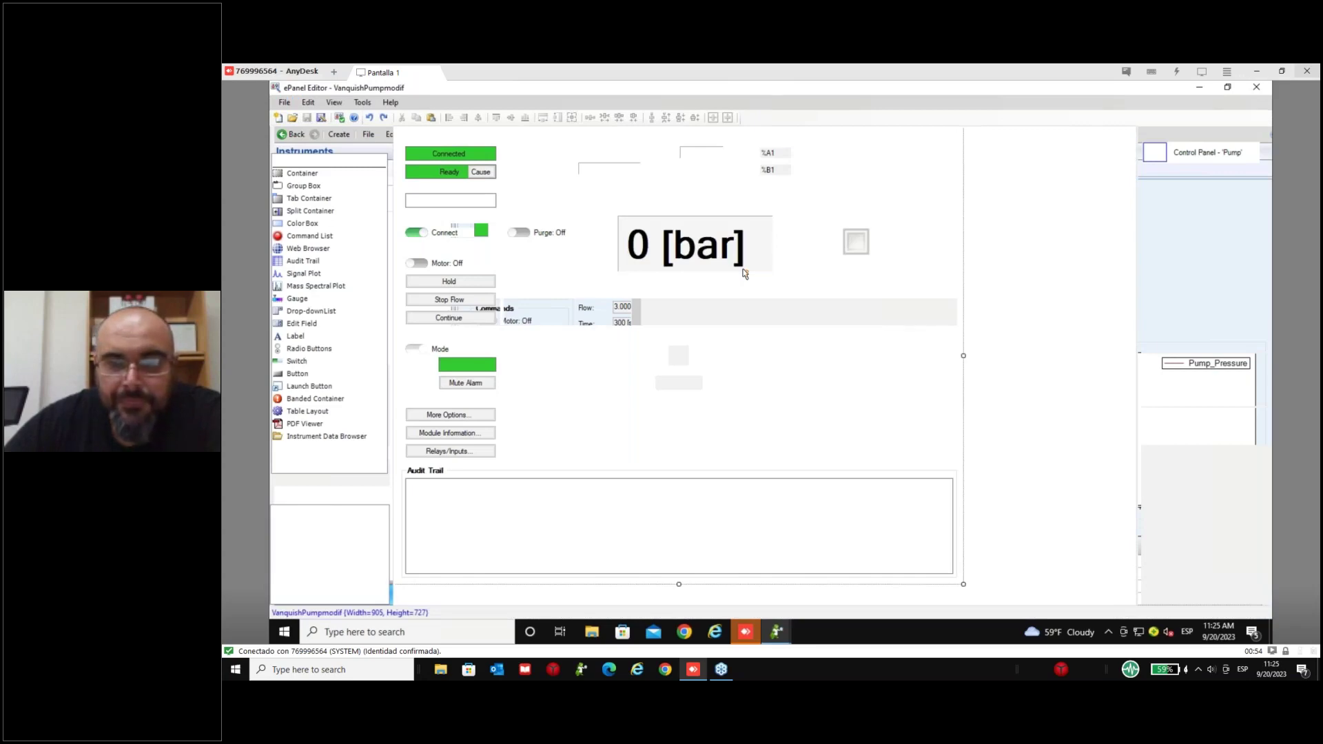
# - Paste the copied Relay 1 switch beside the enlarged pressure label in place of the blank switch, and close the ePanel Editor
pyautogui.rightClick(811, 255)
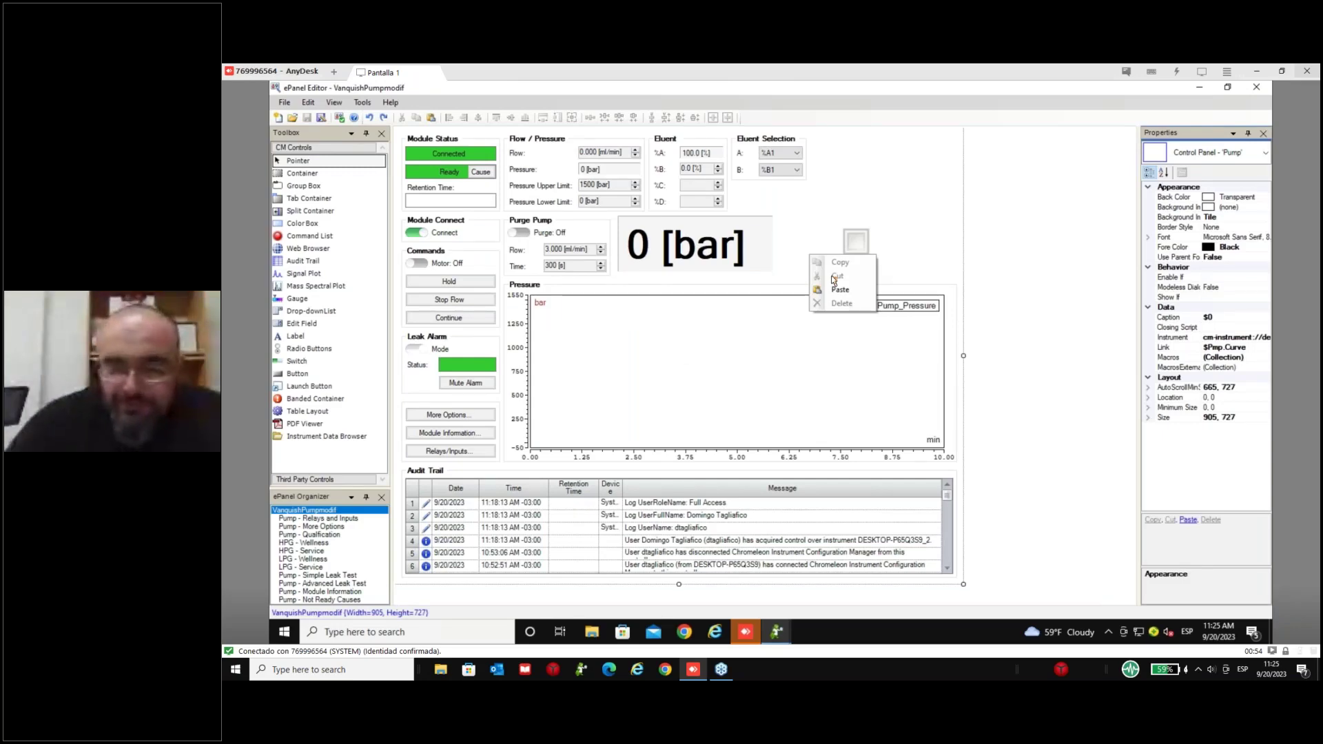
pyautogui.click(840, 289)
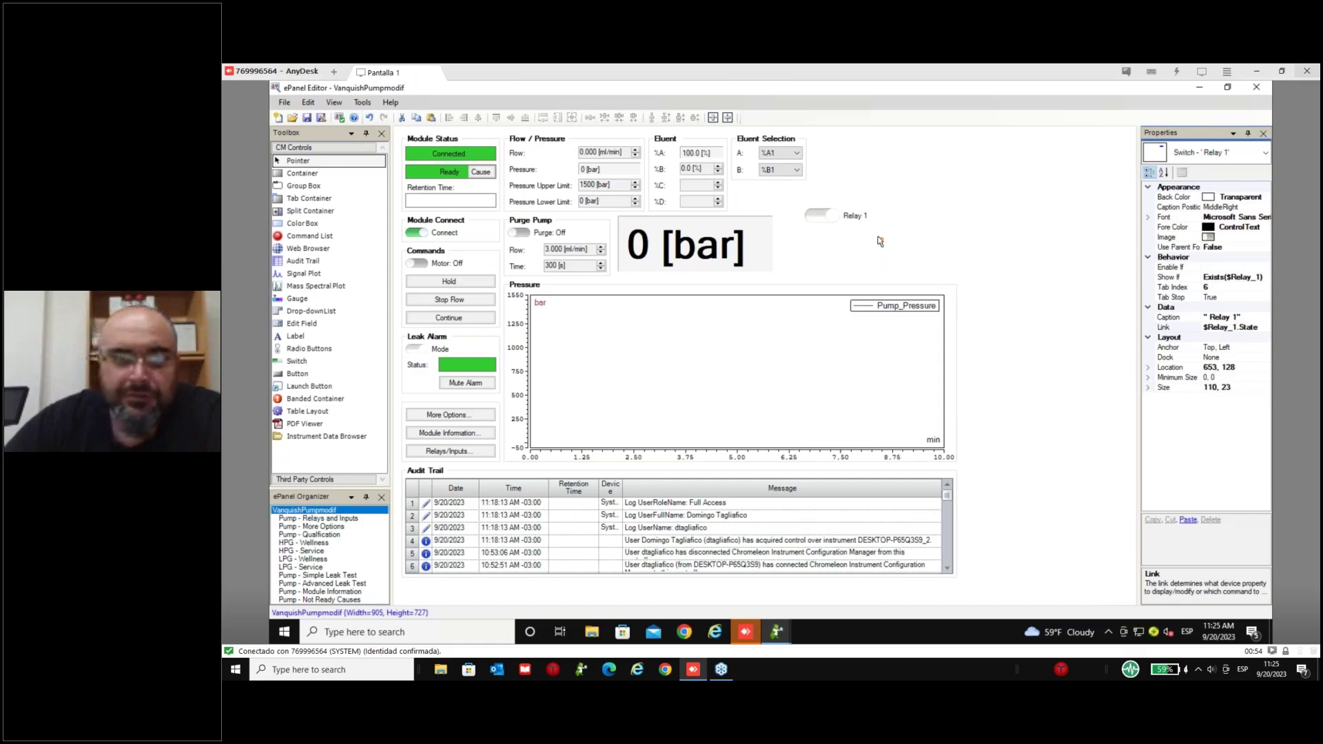
pyautogui.click(879, 241)
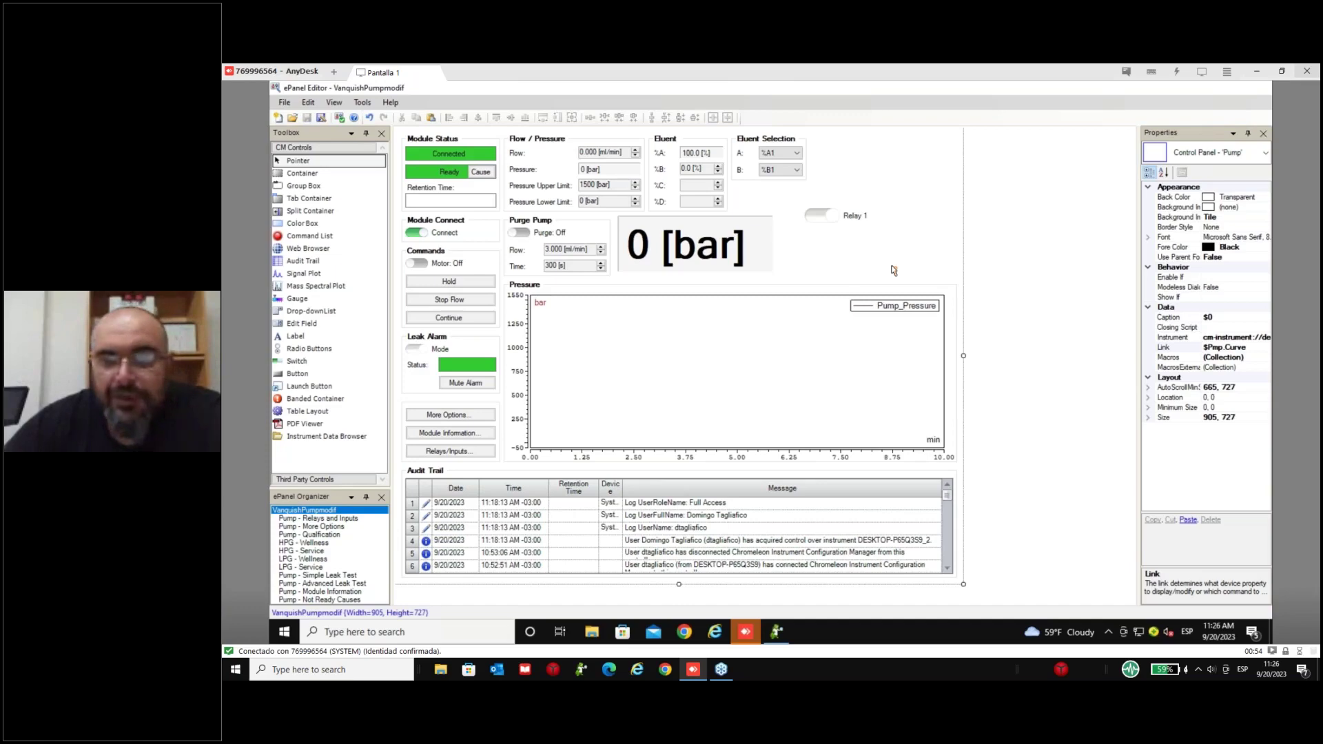
pyautogui.hotkey('alt', 'F4')
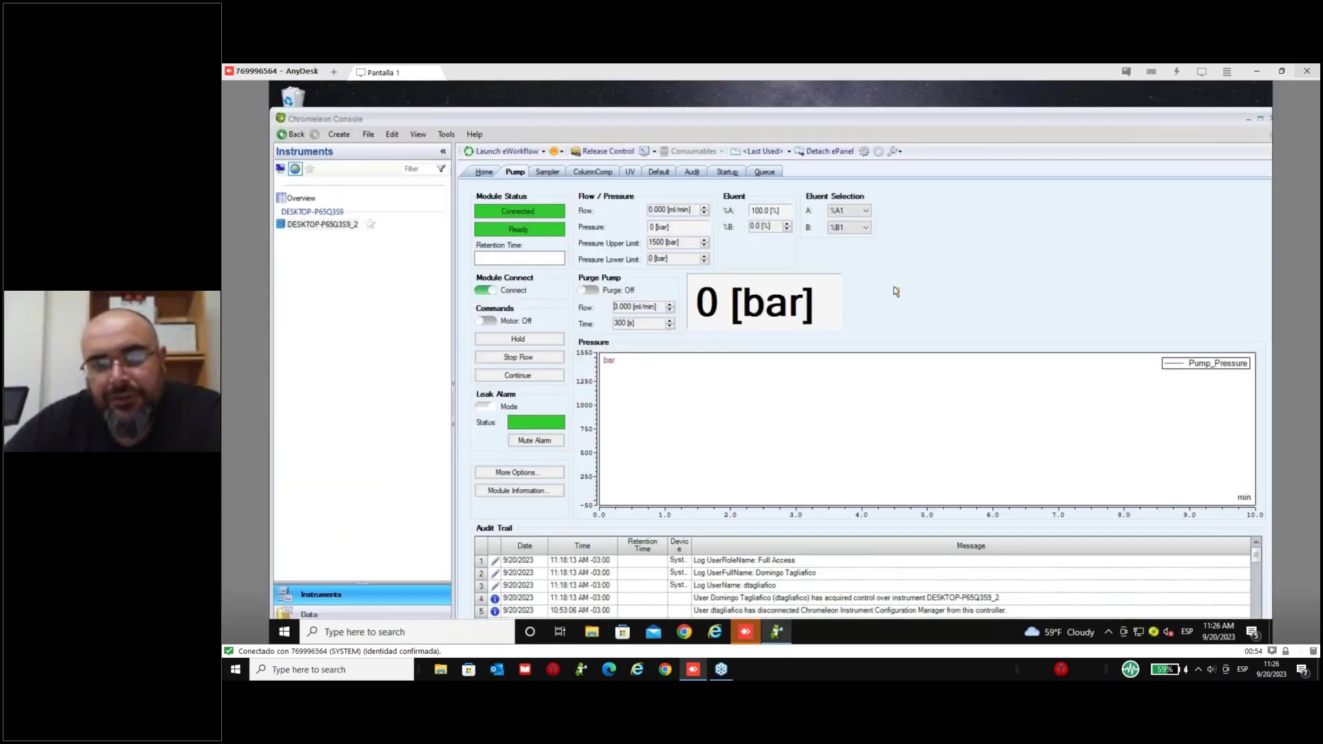
pyautogui.write('3')
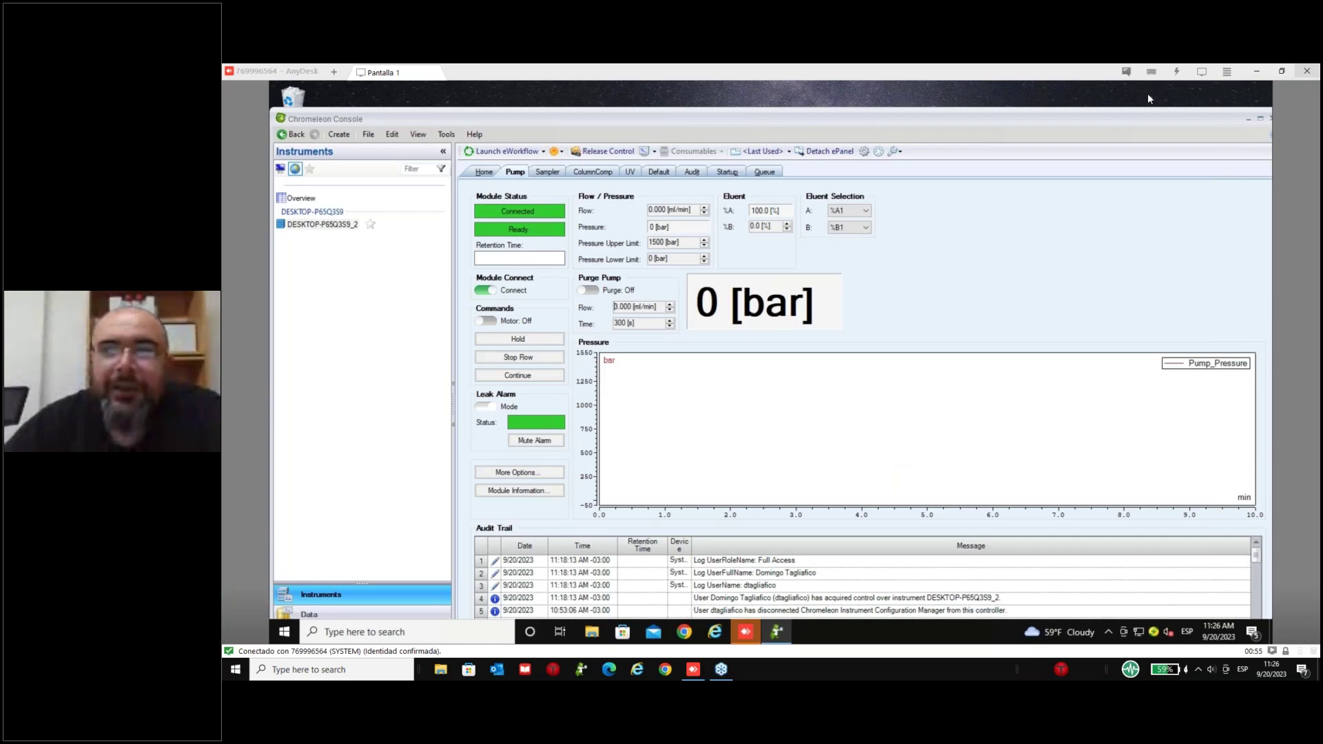
# - Open the instrument's Diagnostic Tests overview to examine the available tests, and dismiss the Daily News pop-up
pyautogui.click(896, 151)
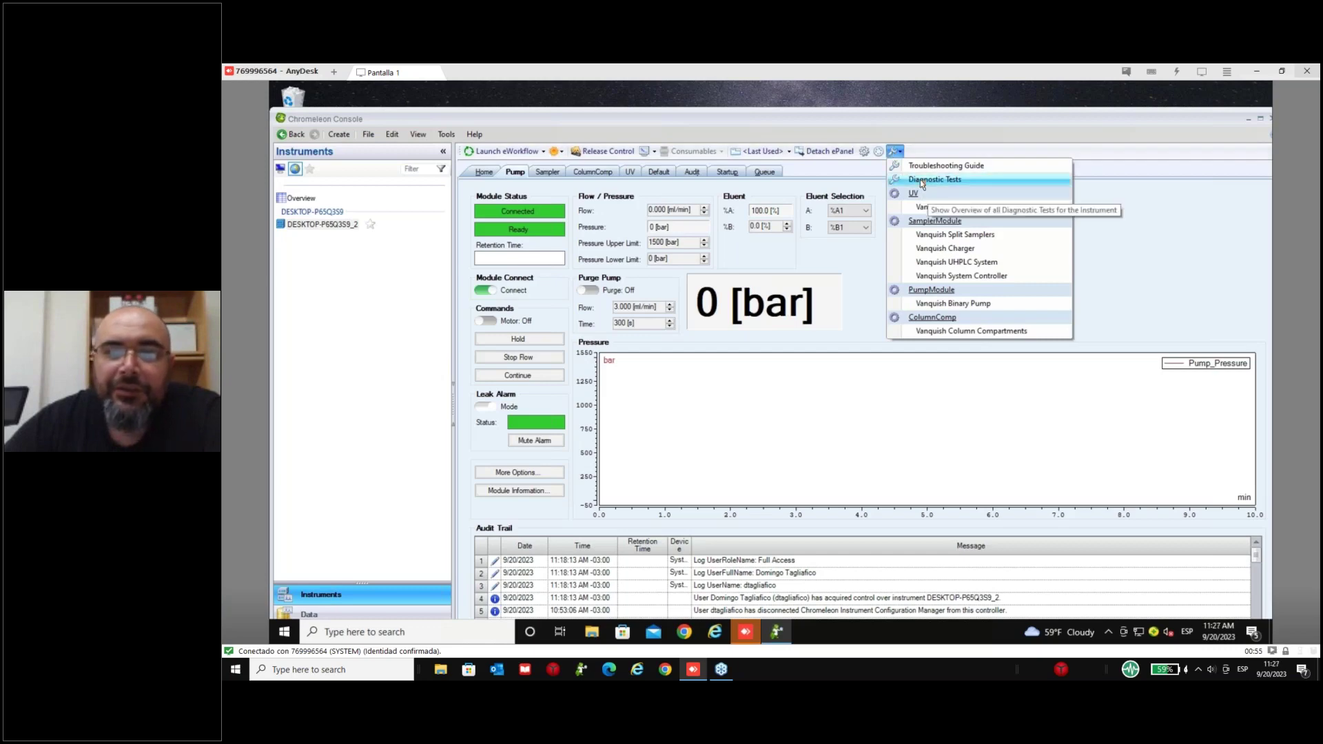
pyautogui.click(944, 181)
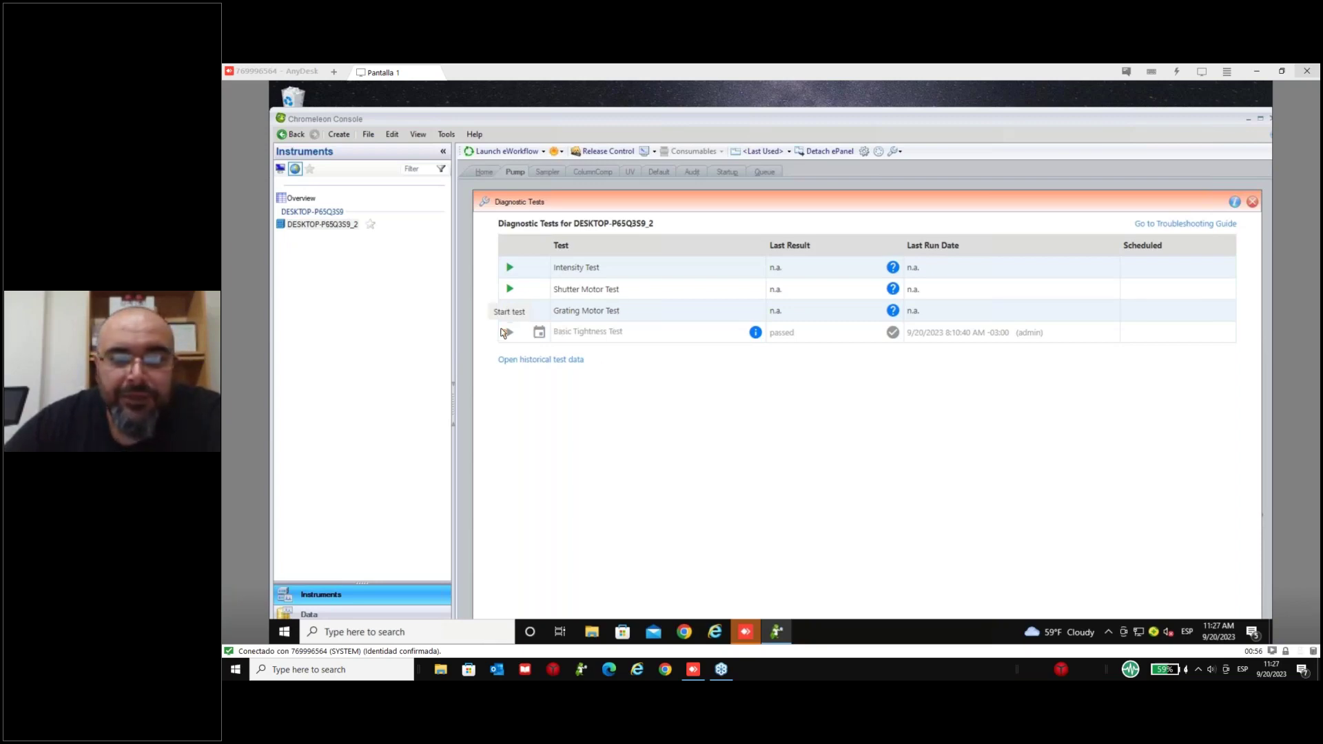
pyautogui.moveTo(1003, 338)
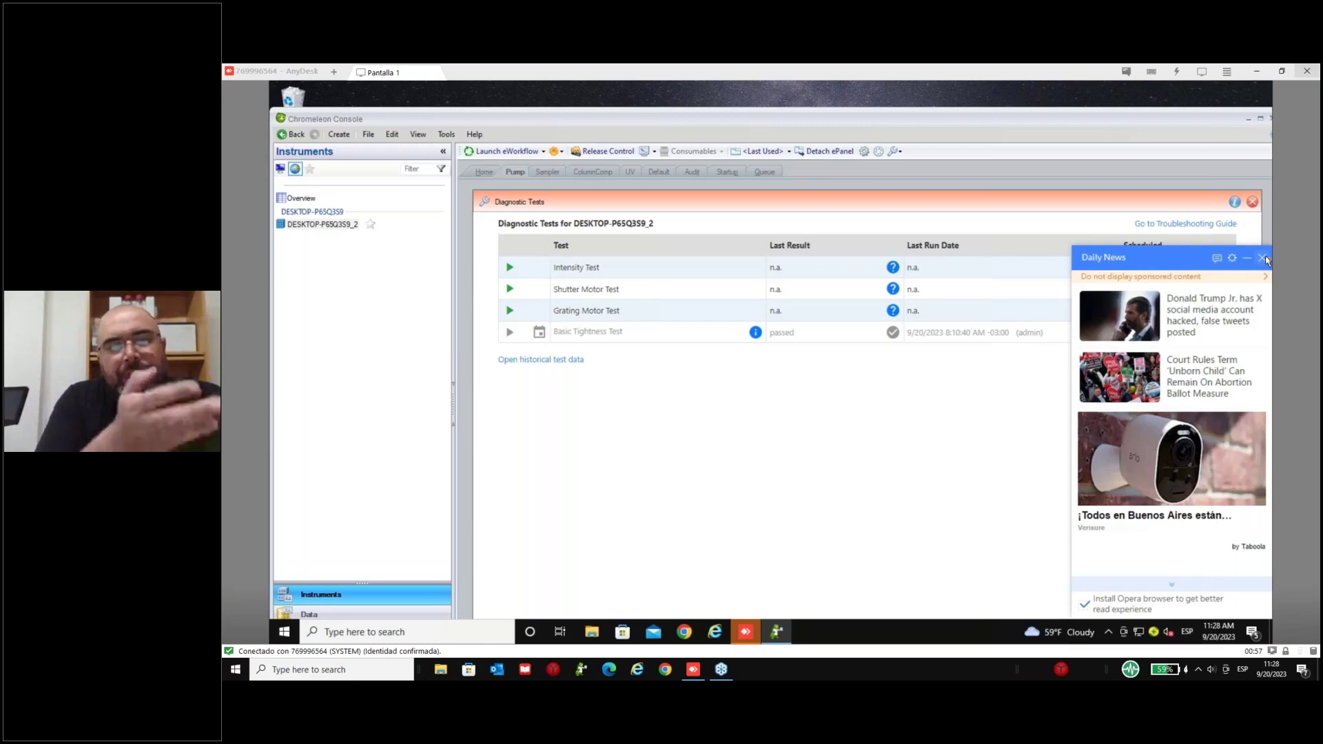
pyautogui.click(1265, 260)
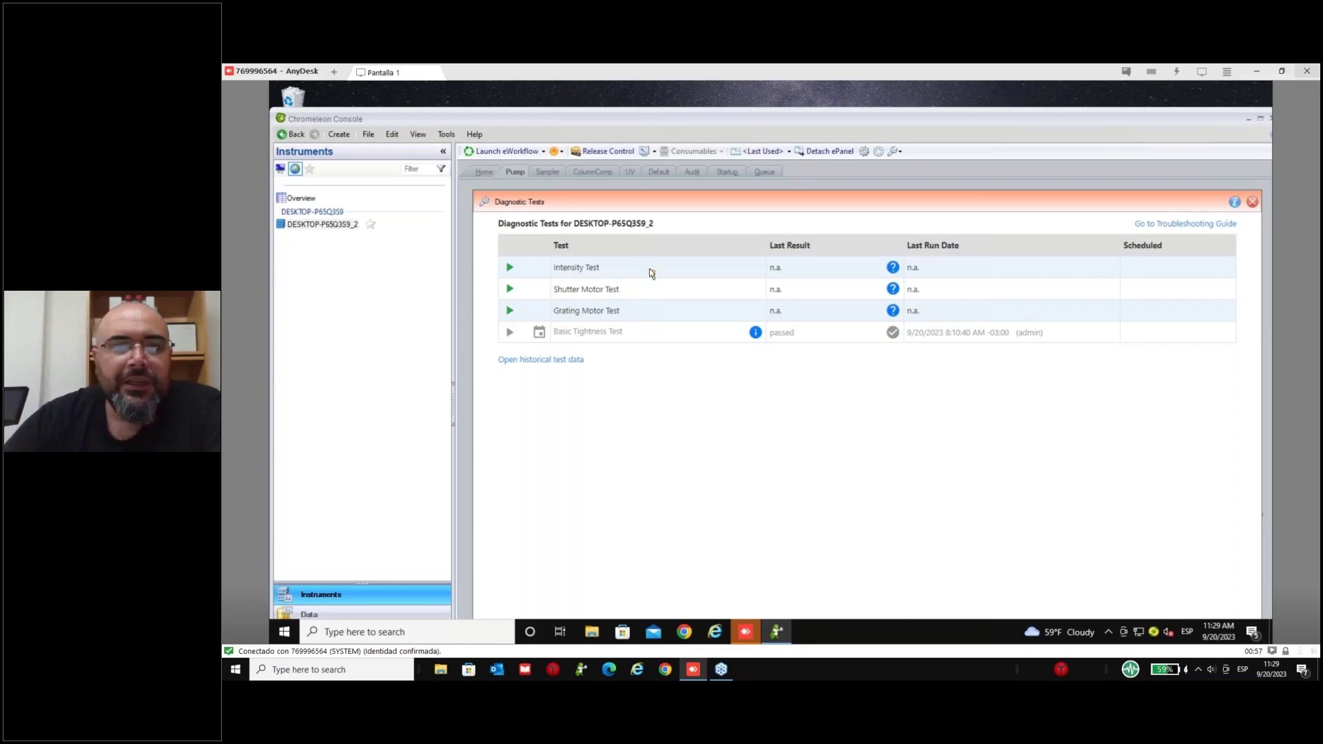
# - Open the instrument's device command window, show the ColumnComp properties at Expert level, look through them and close the window
pyautogui.click(864, 154)
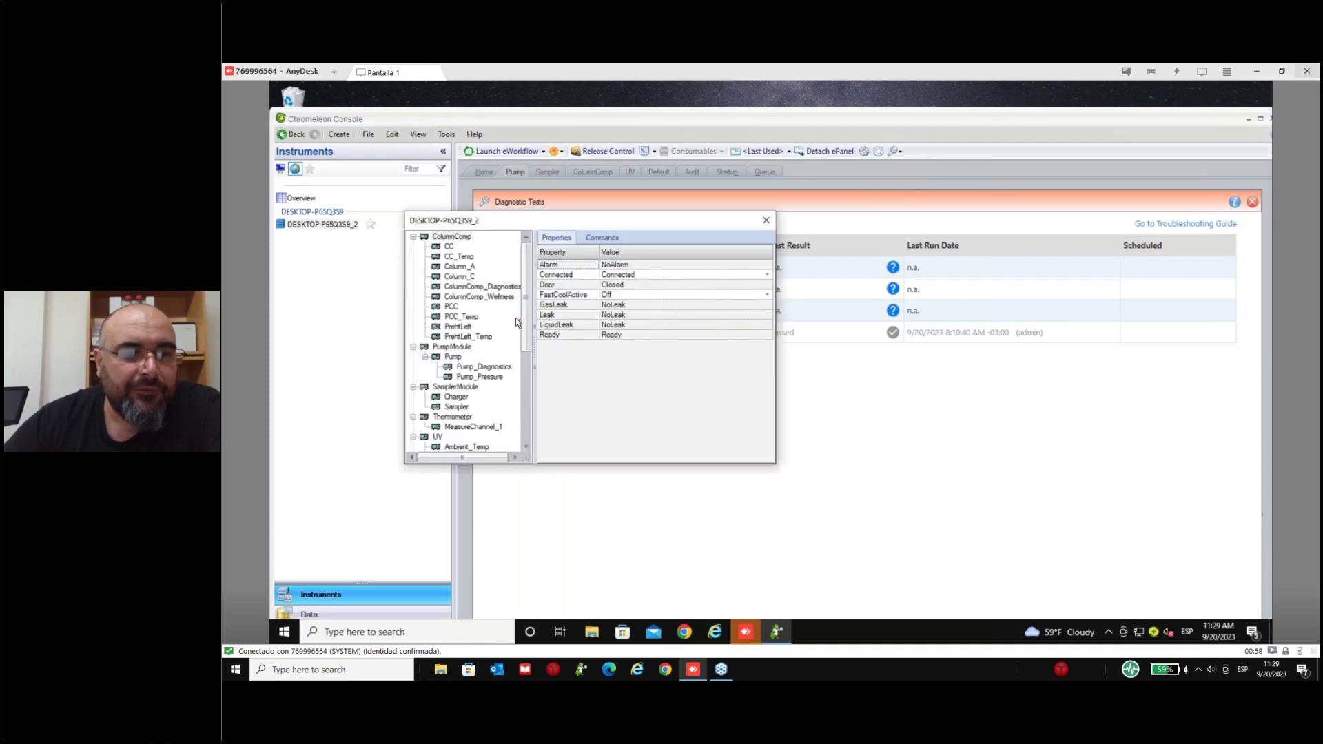
pyautogui.scroll(-6, 515, 317)
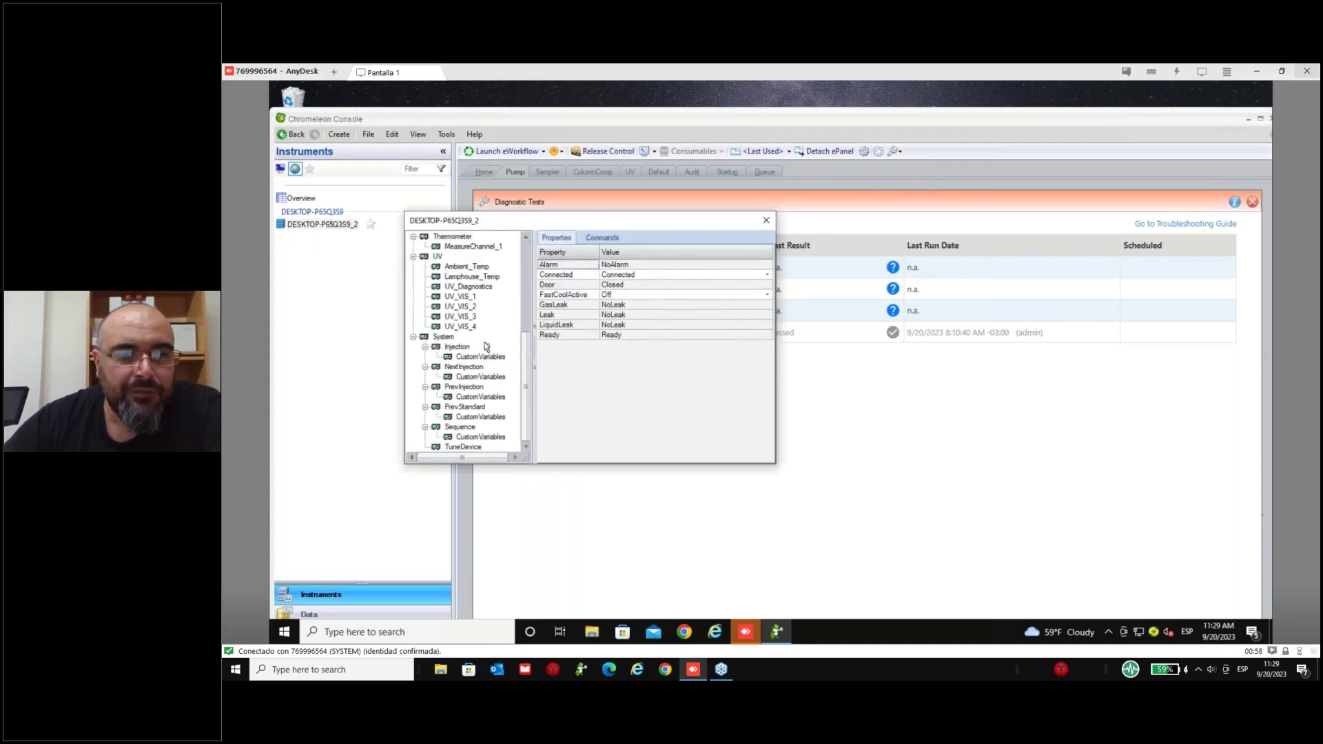
pyautogui.rightClick(609, 345)
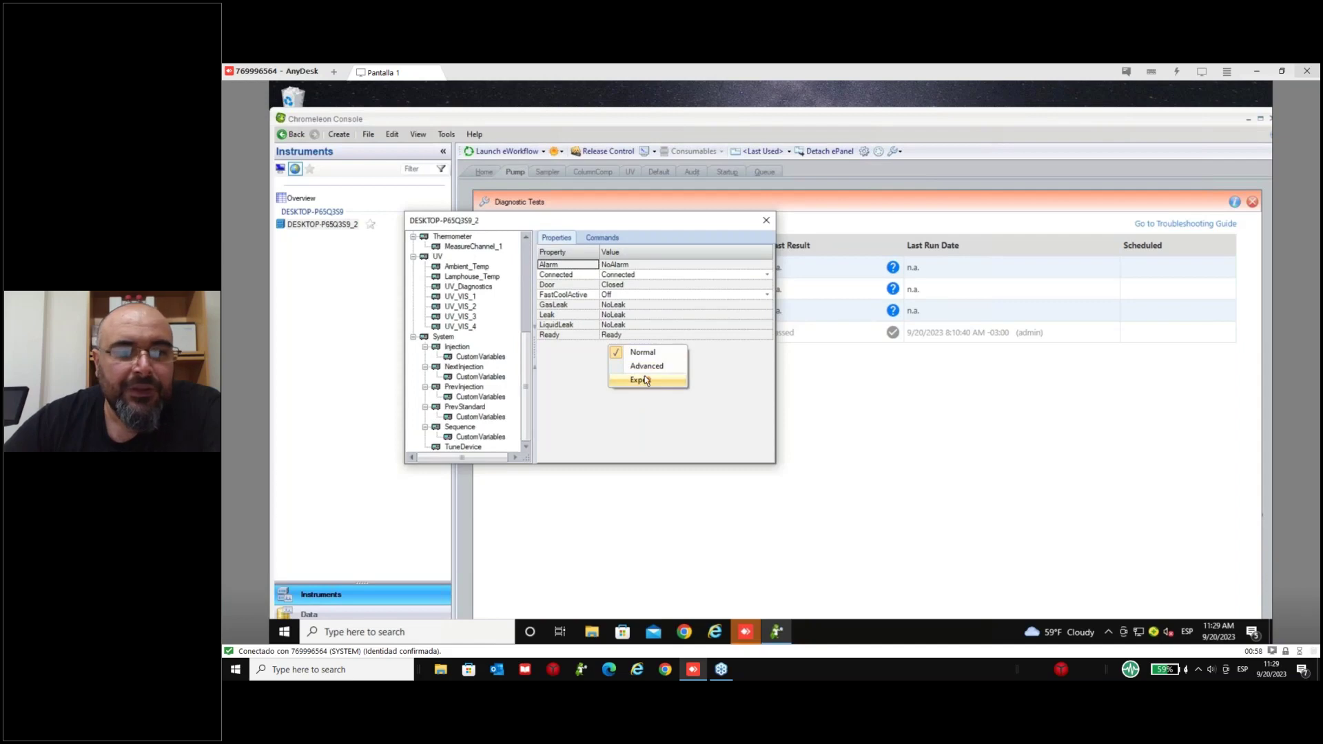
pyautogui.click(646, 379)
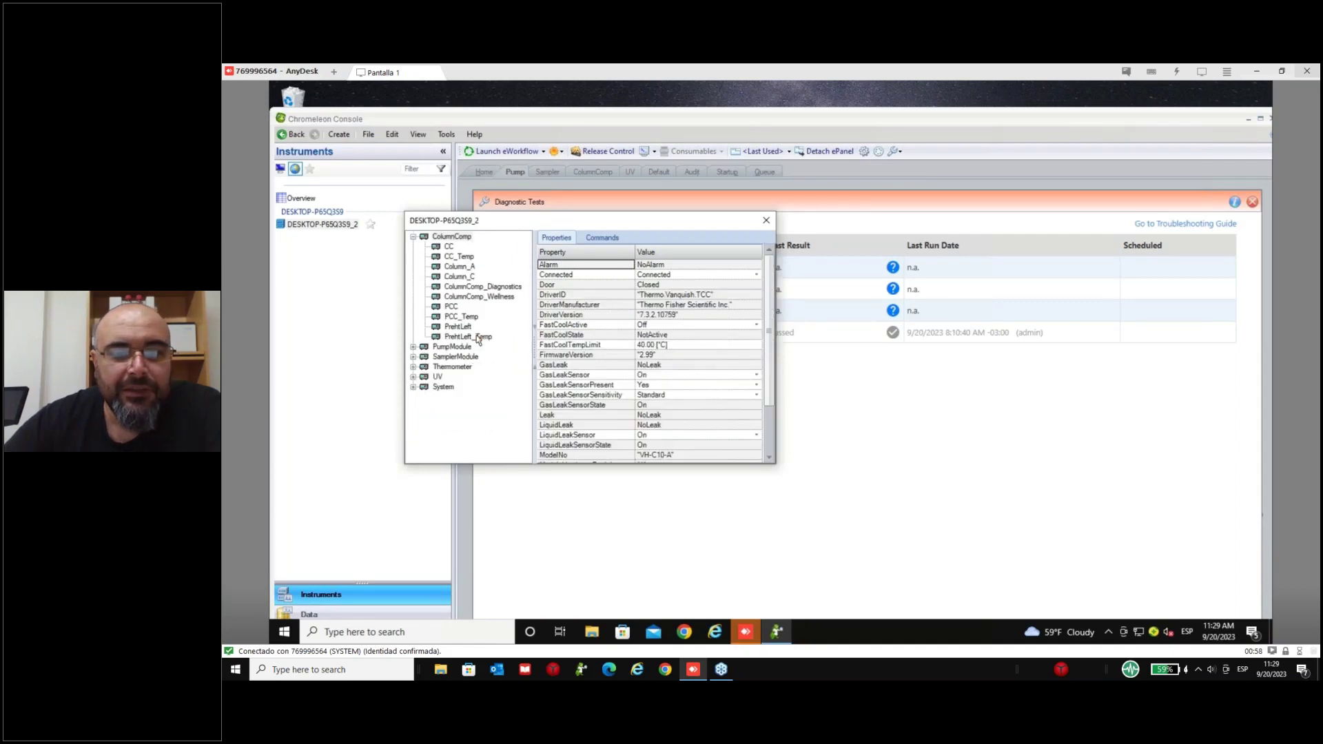
pyautogui.moveTo(770, 320); pyautogui.dragTo(769, 367)
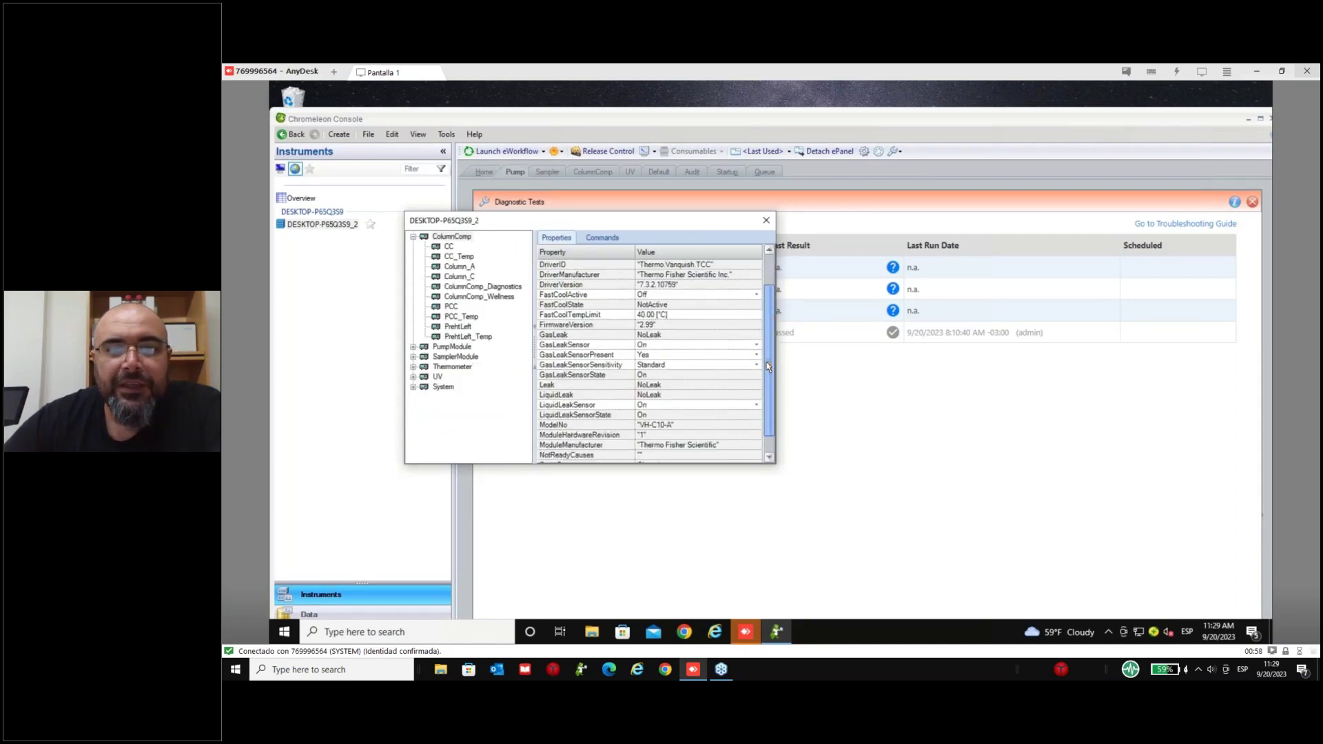
pyautogui.scroll(-1, 763, 359)
pyautogui.scroll(2, 762, 355)
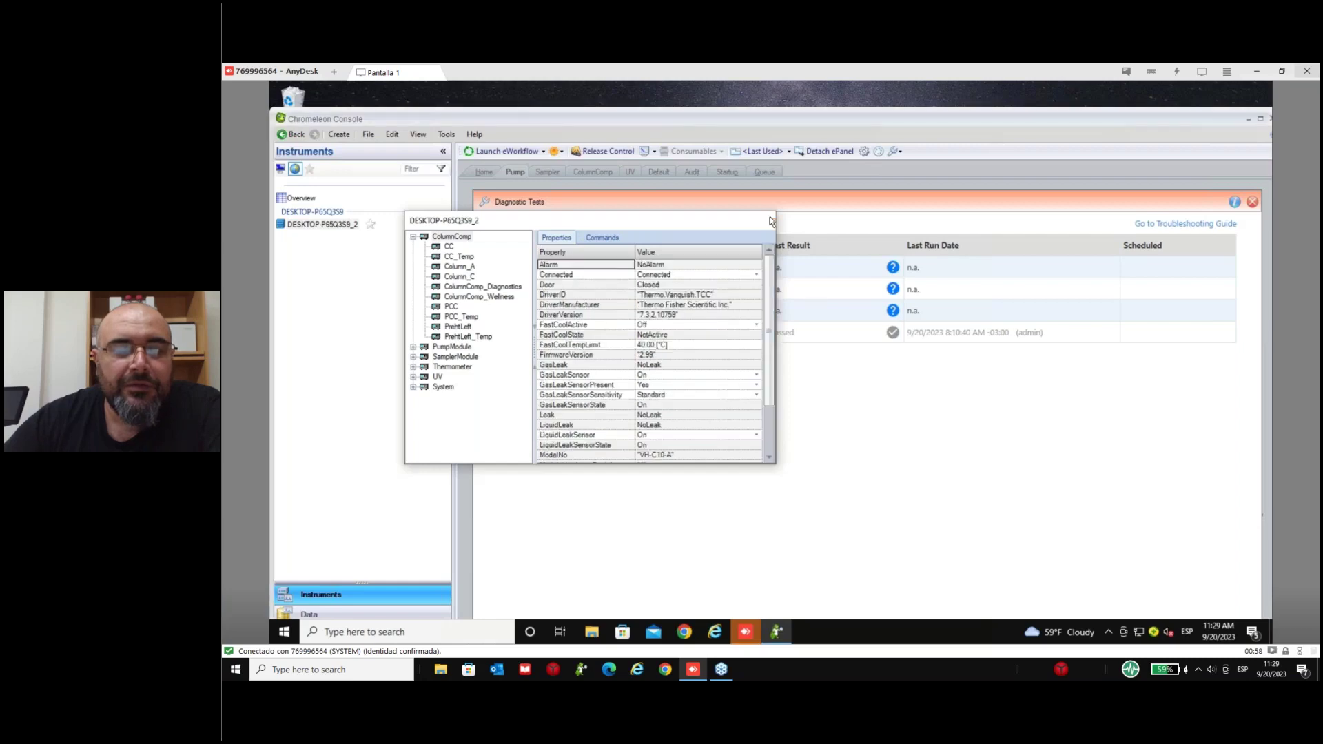
pyautogui.click(771, 221)
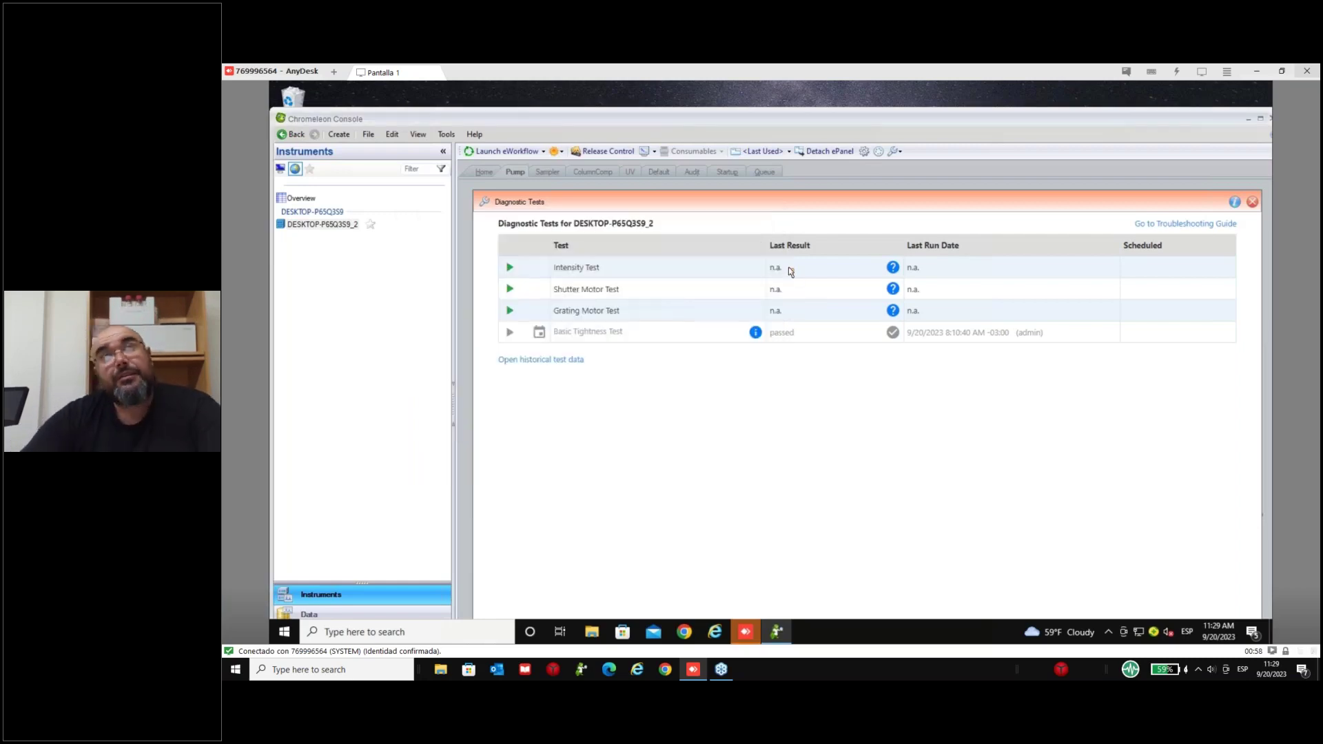
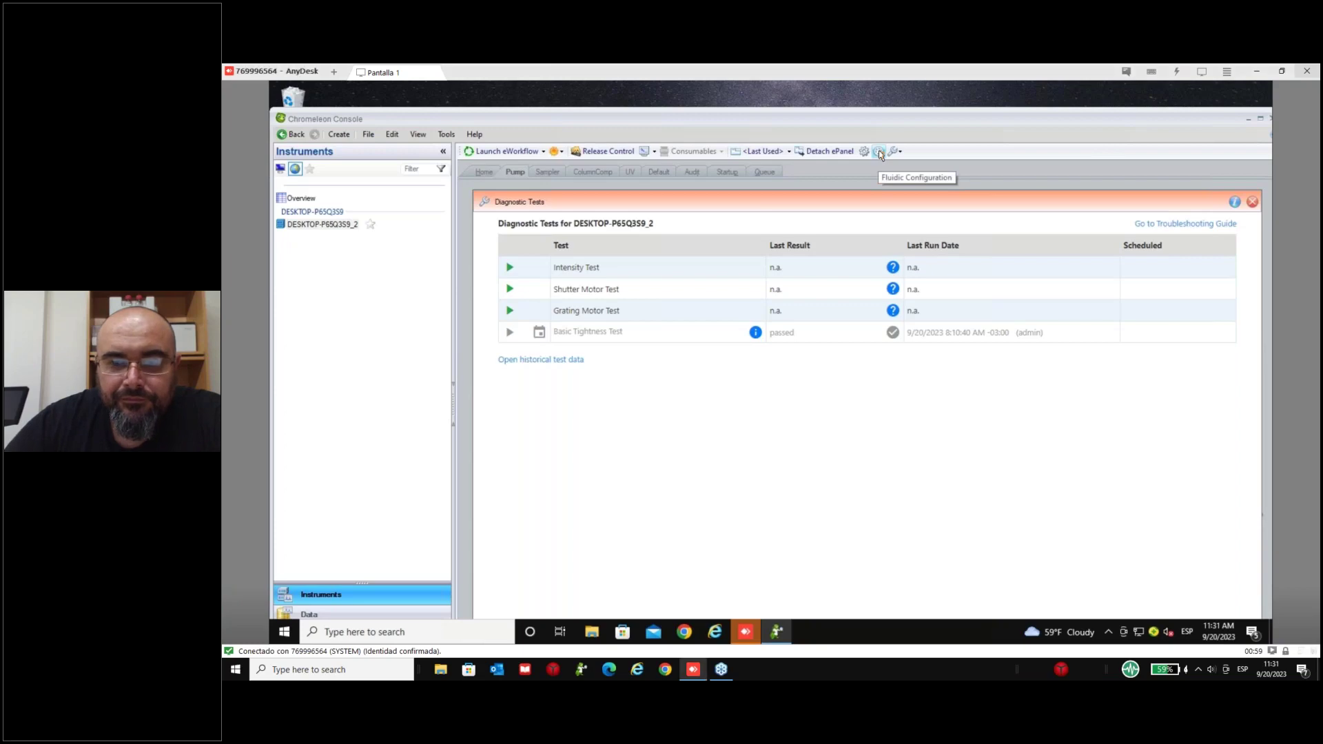
# - Check the Fluidic Configuration and open the troubleshooting guide for the Vanquish Split Samplers
pyautogui.click(879, 153)
pyautogui.press('Return')
pyautogui.click(894, 151)
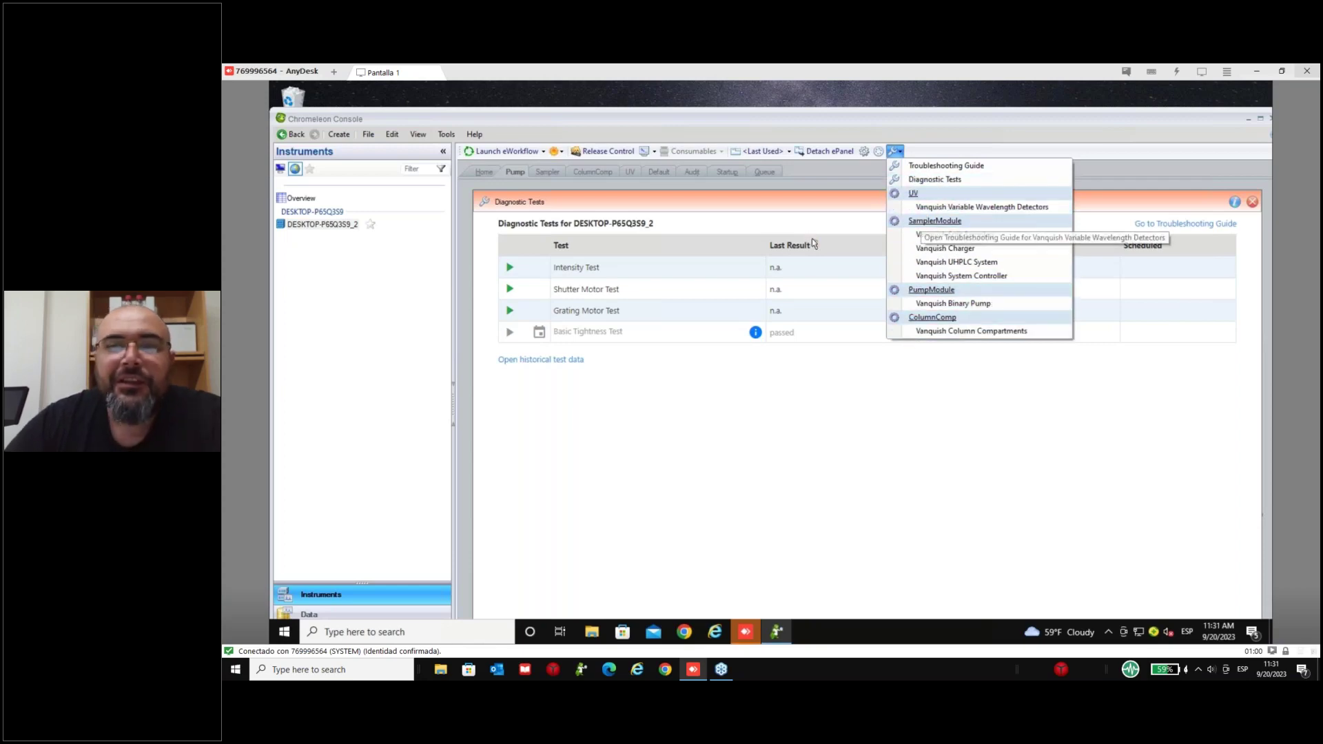
pyautogui.click(967, 249)
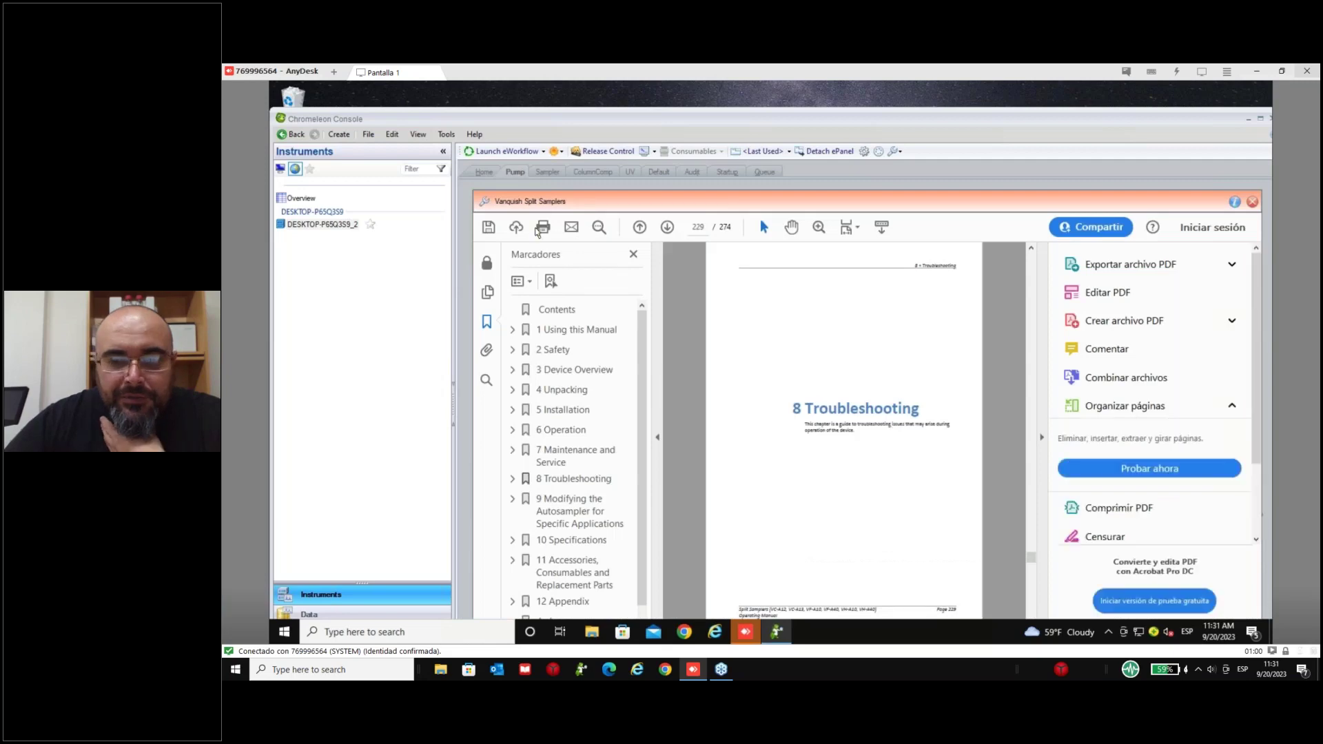
# - Browse the Split Samplers manual from the Troubleshooting chapter to Specifications and back to its opening pages, and close it
pyautogui.scroll(-3, 830, 406)
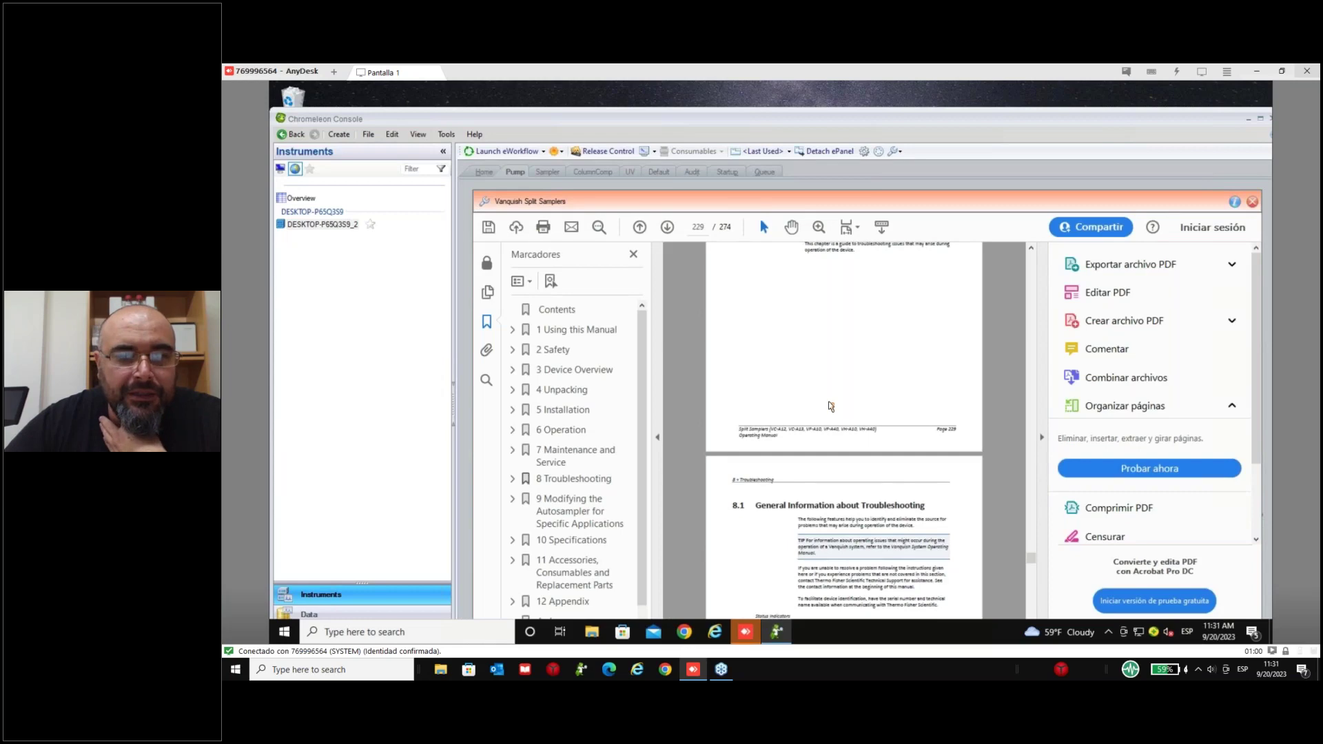
pyautogui.moveTo(1031, 558); pyautogui.dragTo(1032, 589)
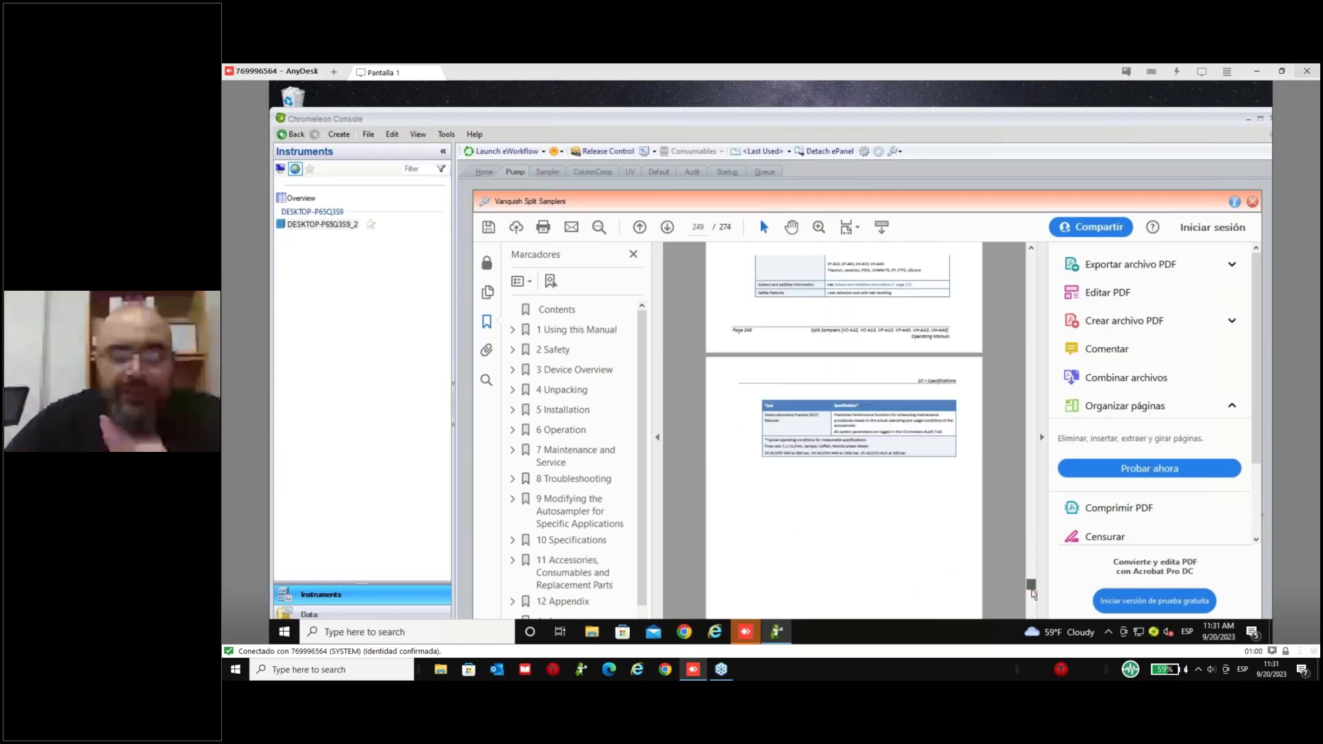
pyautogui.moveTo(1031, 590); pyautogui.dragTo(1031, 277)
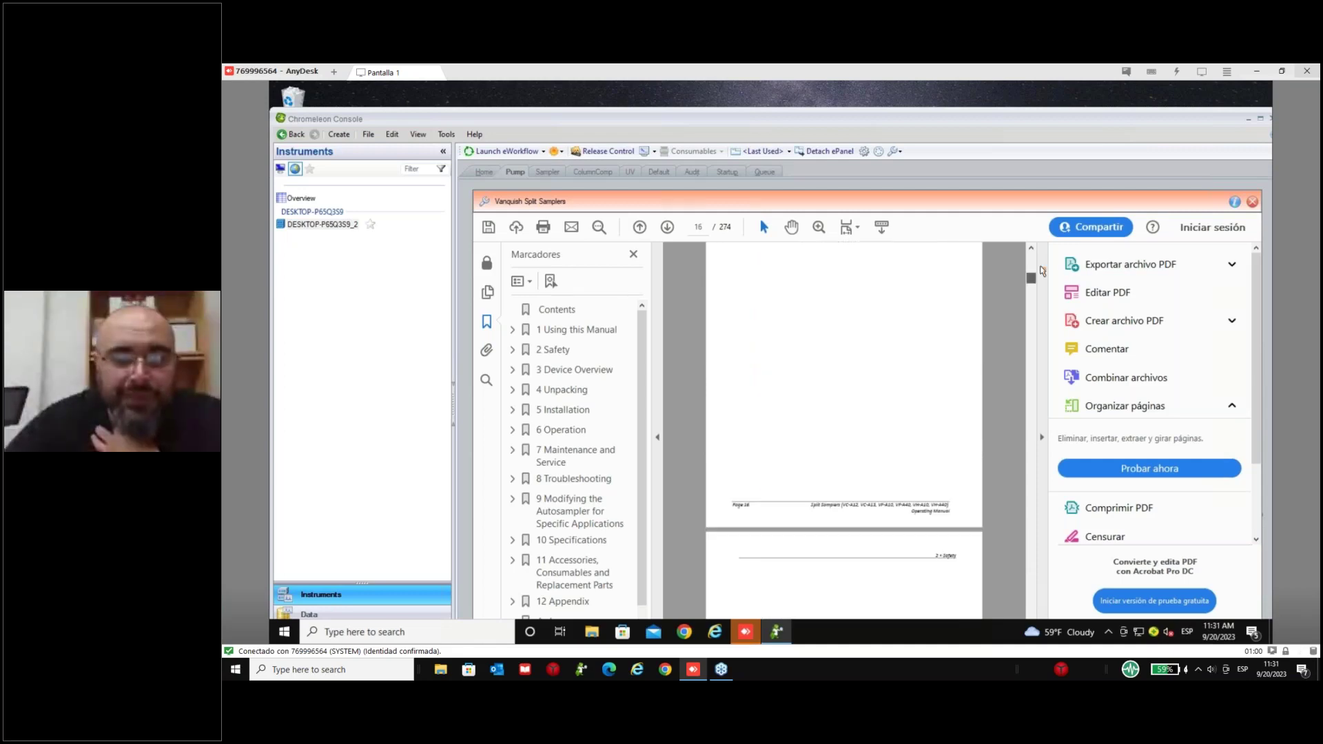
pyautogui.moveTo(1041, 270); pyautogui.dragTo(1037, 250)
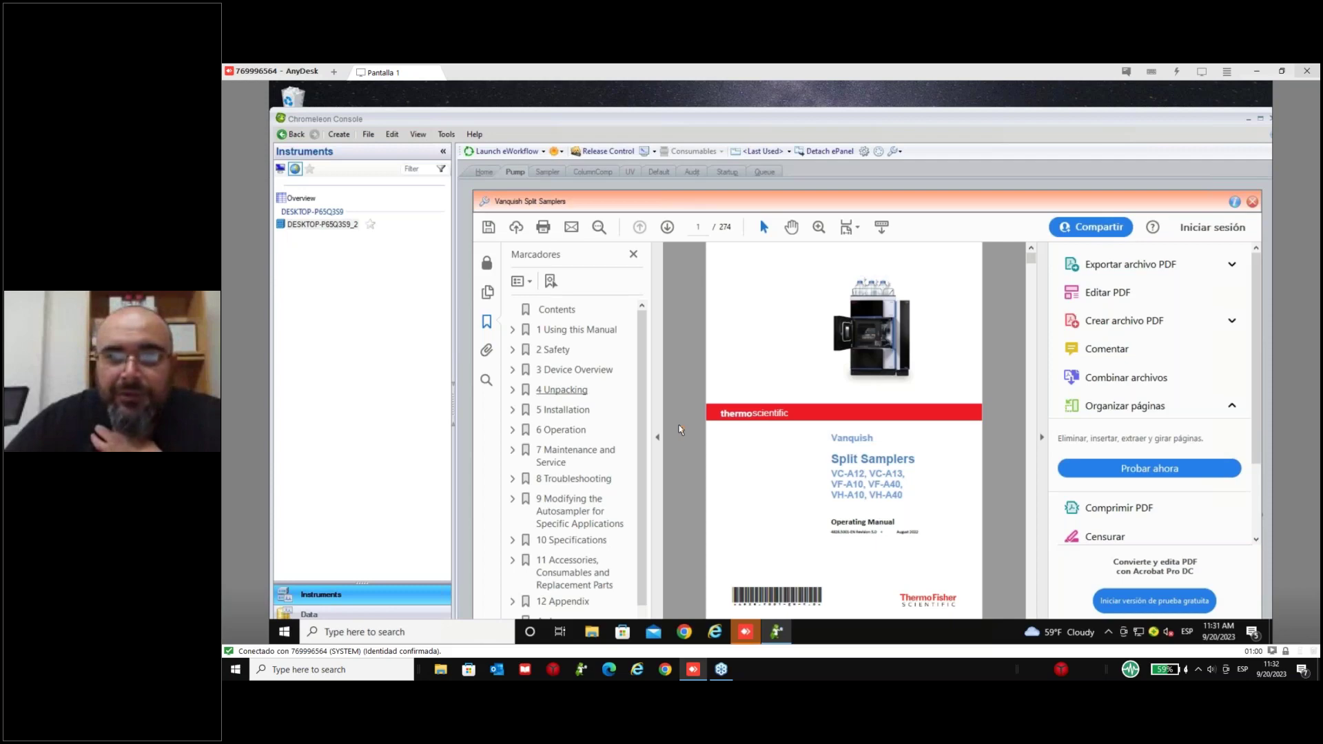
pyautogui.scroll(-1, 680, 429)
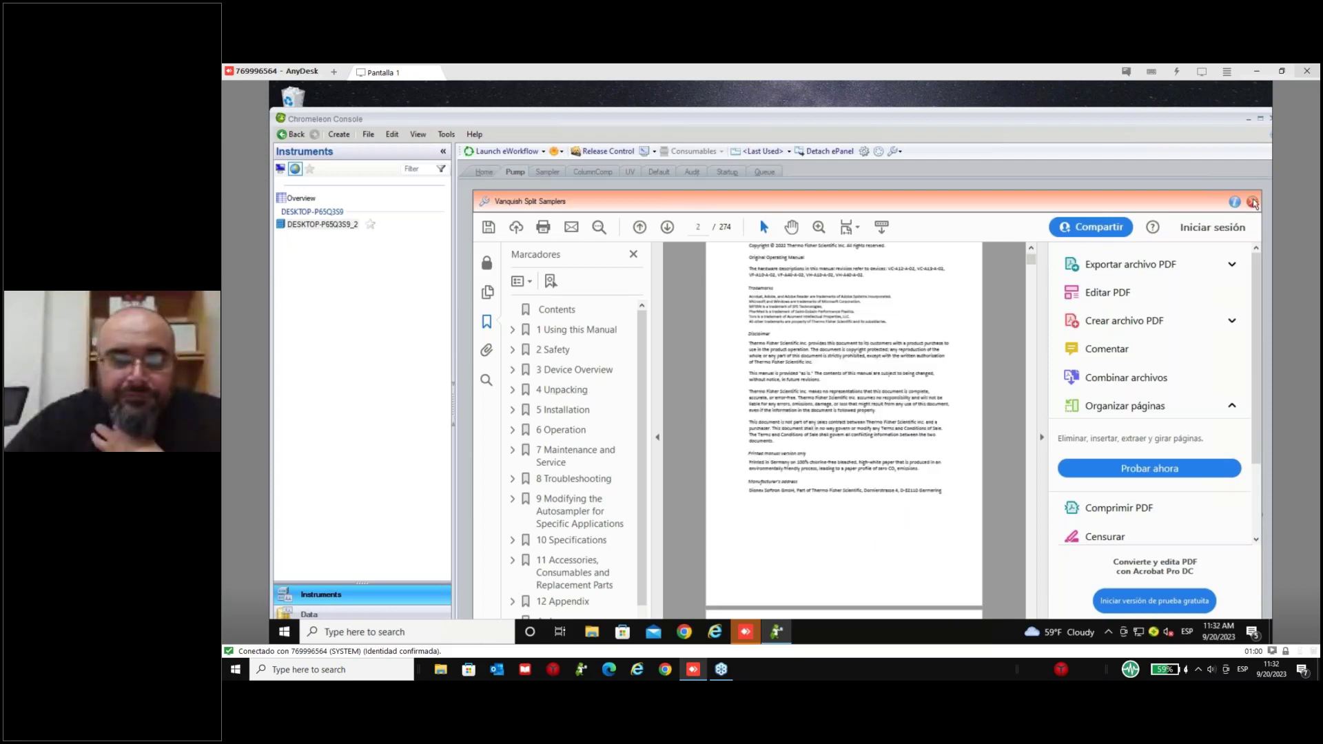
pyautogui.click(1253, 203)
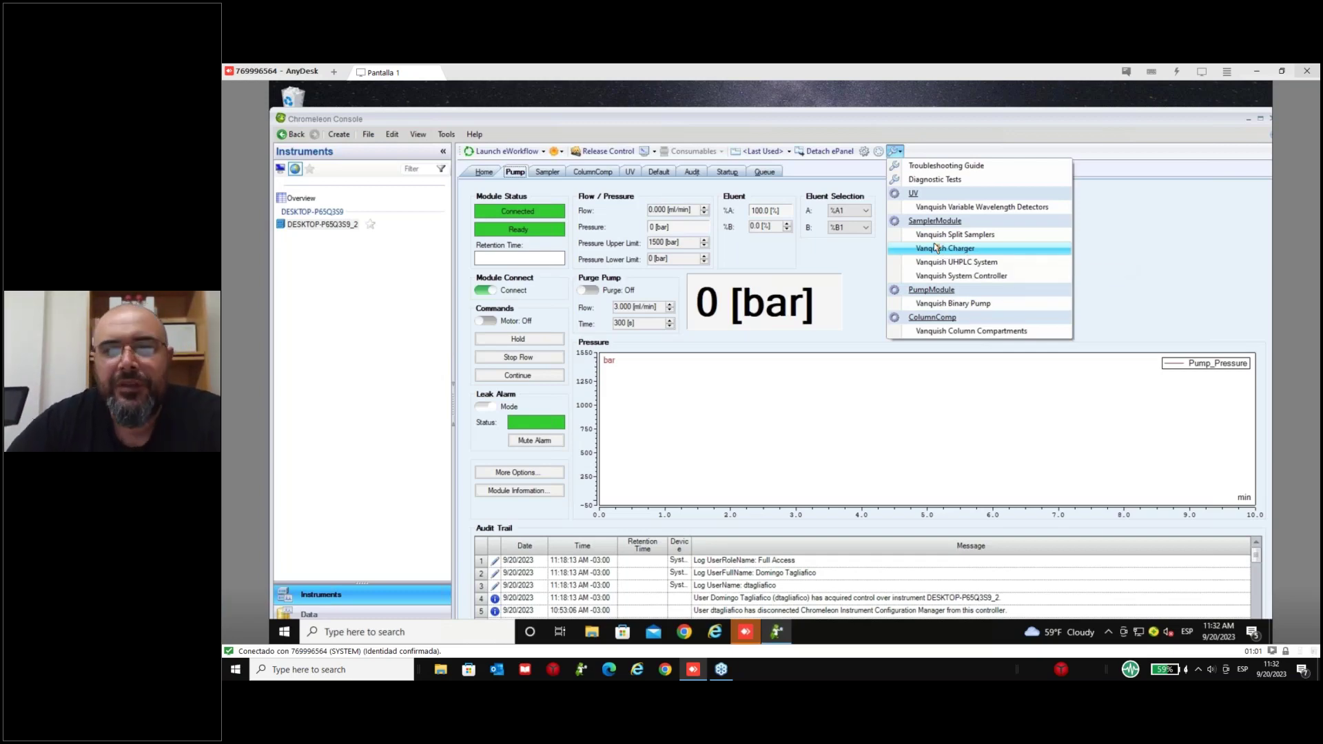
# - Leave the troubleshooting guide list and view the Sampler and ColumnComp ePanels
pyautogui.click(893, 152)
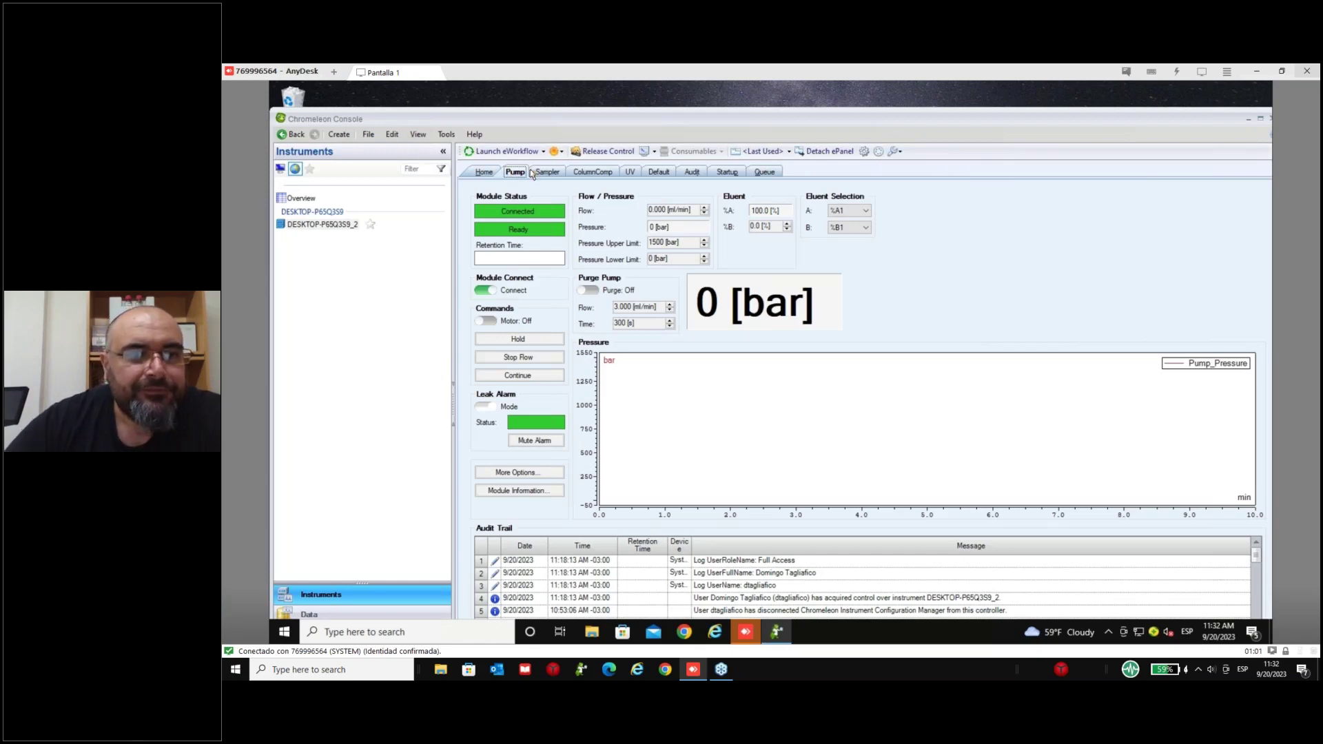
pyautogui.click(555, 177)
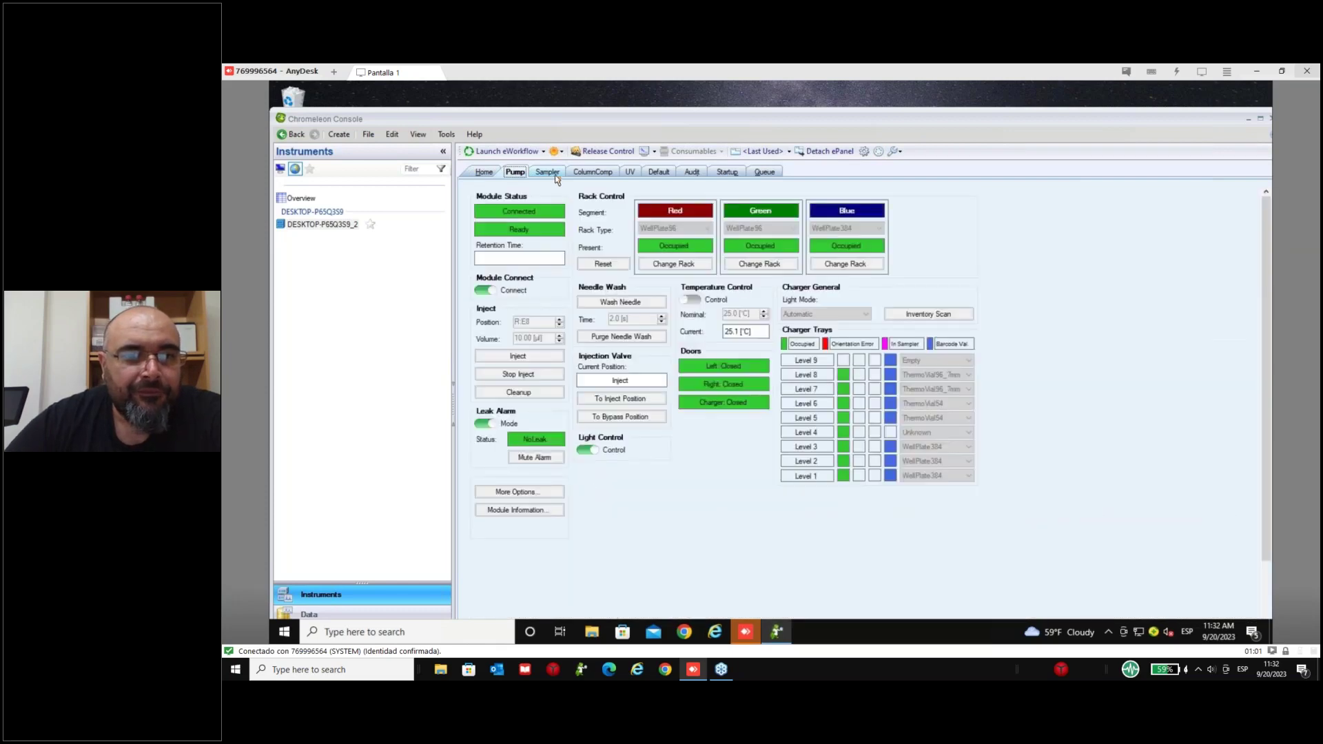
pyautogui.click(596, 173)
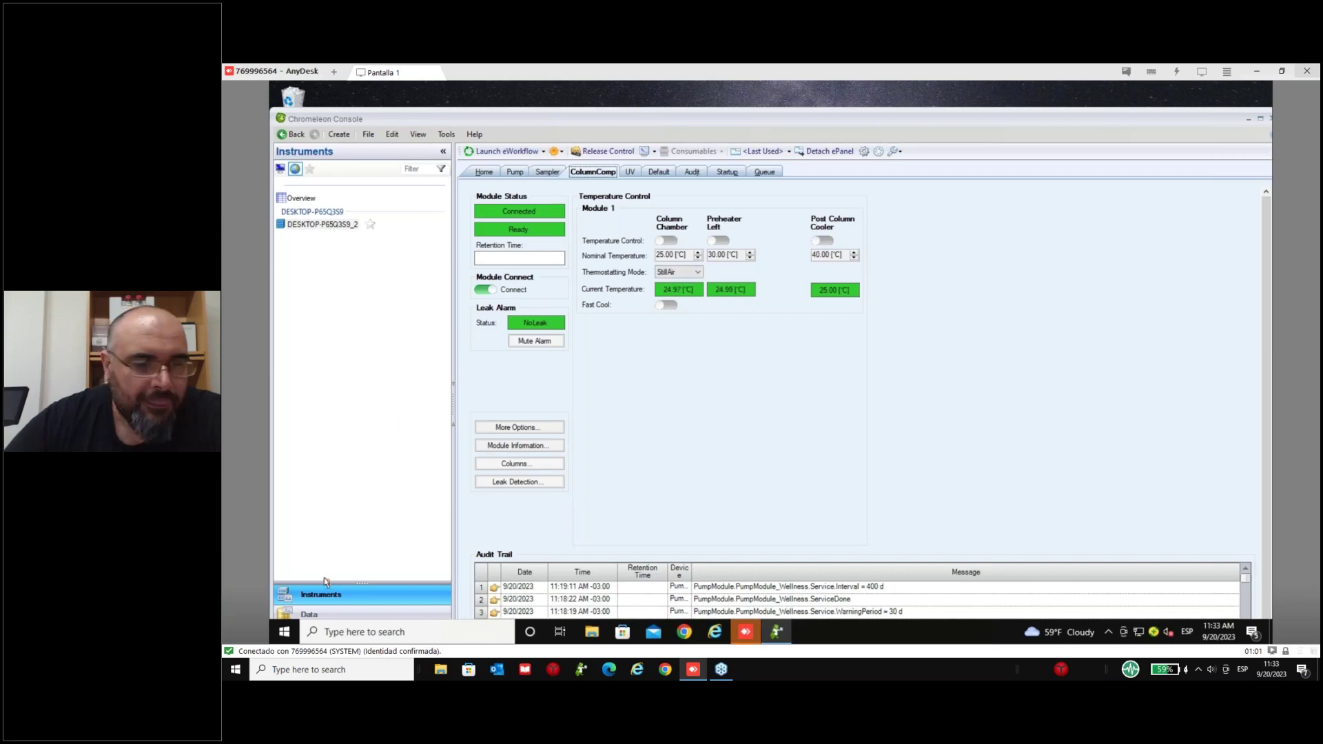
# - Switch to the Data view and look at the caffeine sequences Secuencia-2 and Secuencia-4, returning to Secuencia-1
pyautogui.click(328, 615)
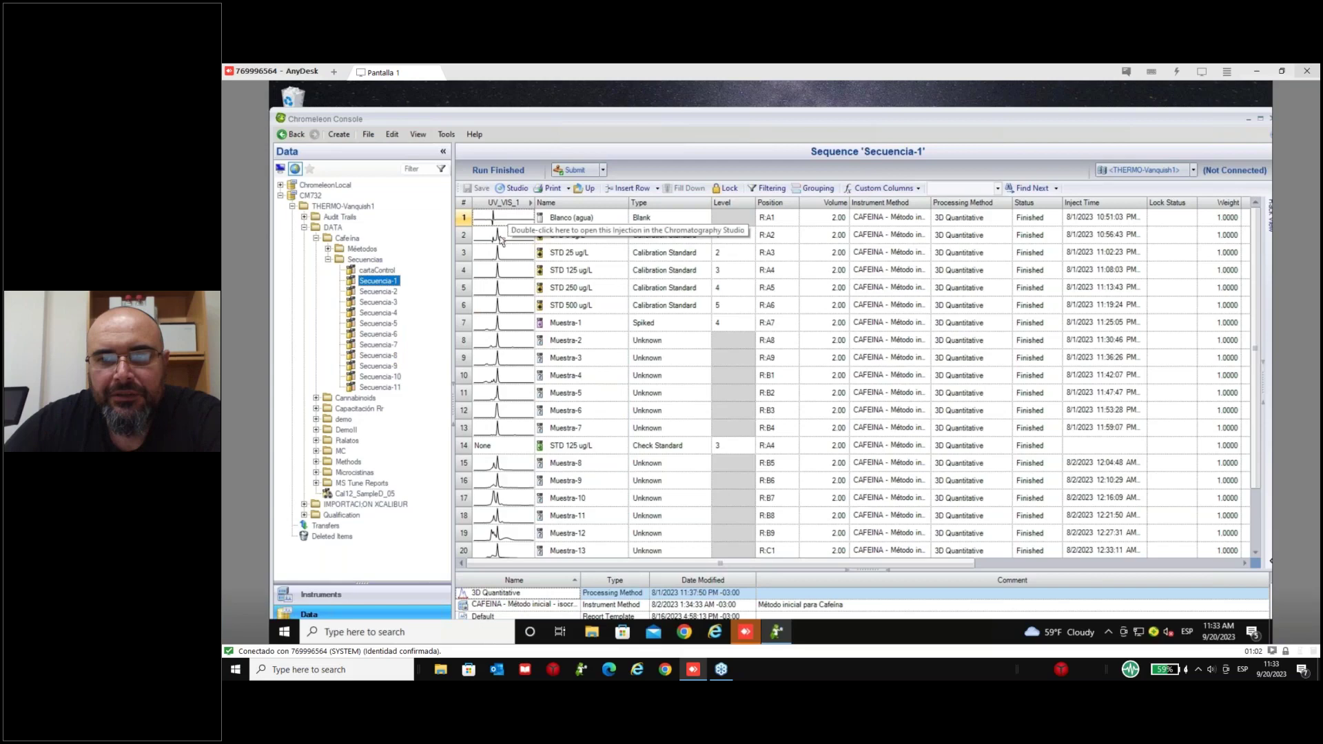
pyautogui.click(380, 292)
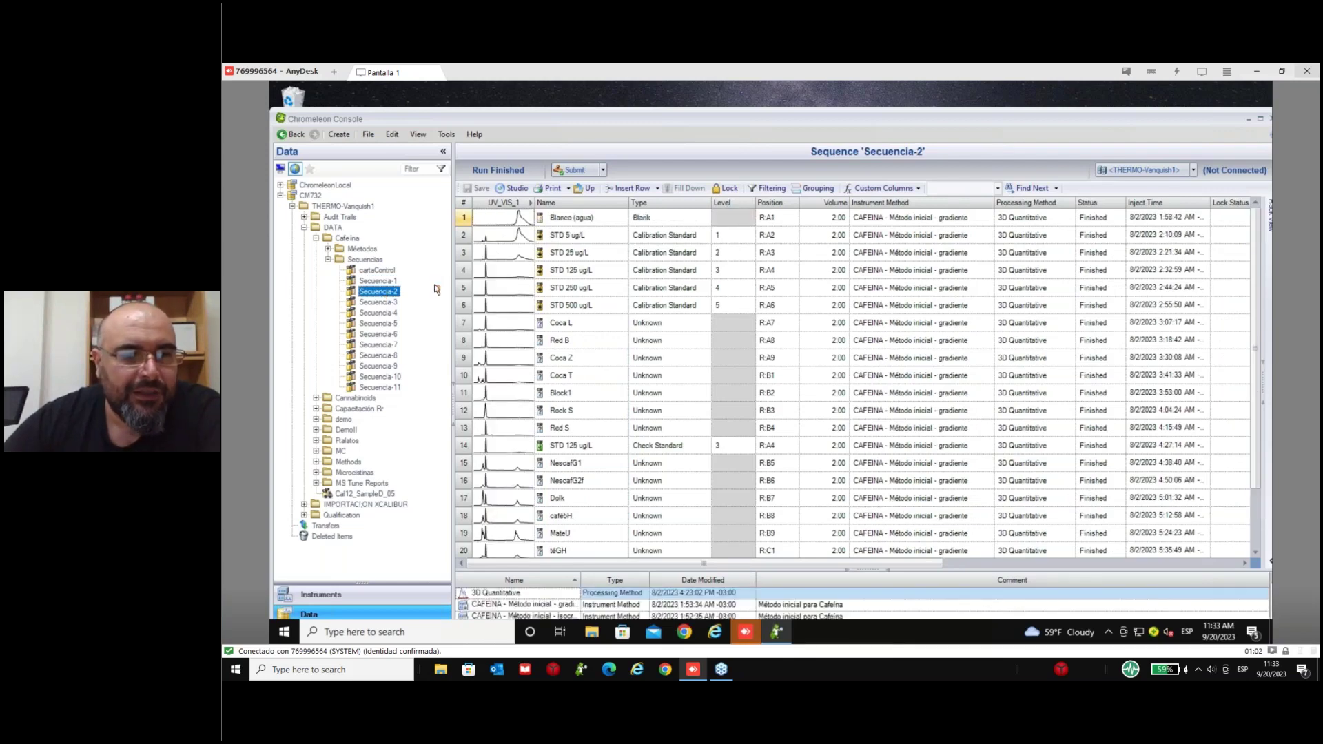
pyautogui.click(379, 313)
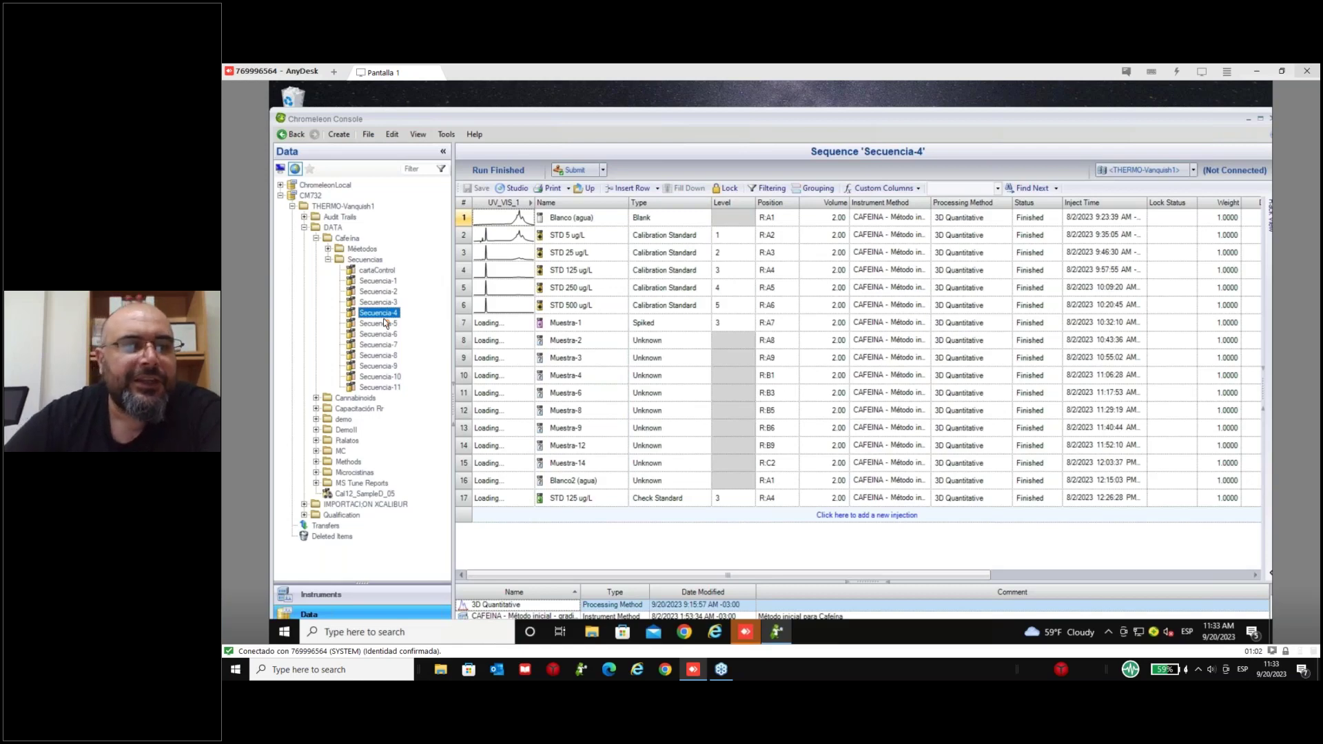
pyautogui.press('Up')
pyautogui.press('Up')
pyautogui.press('Up')
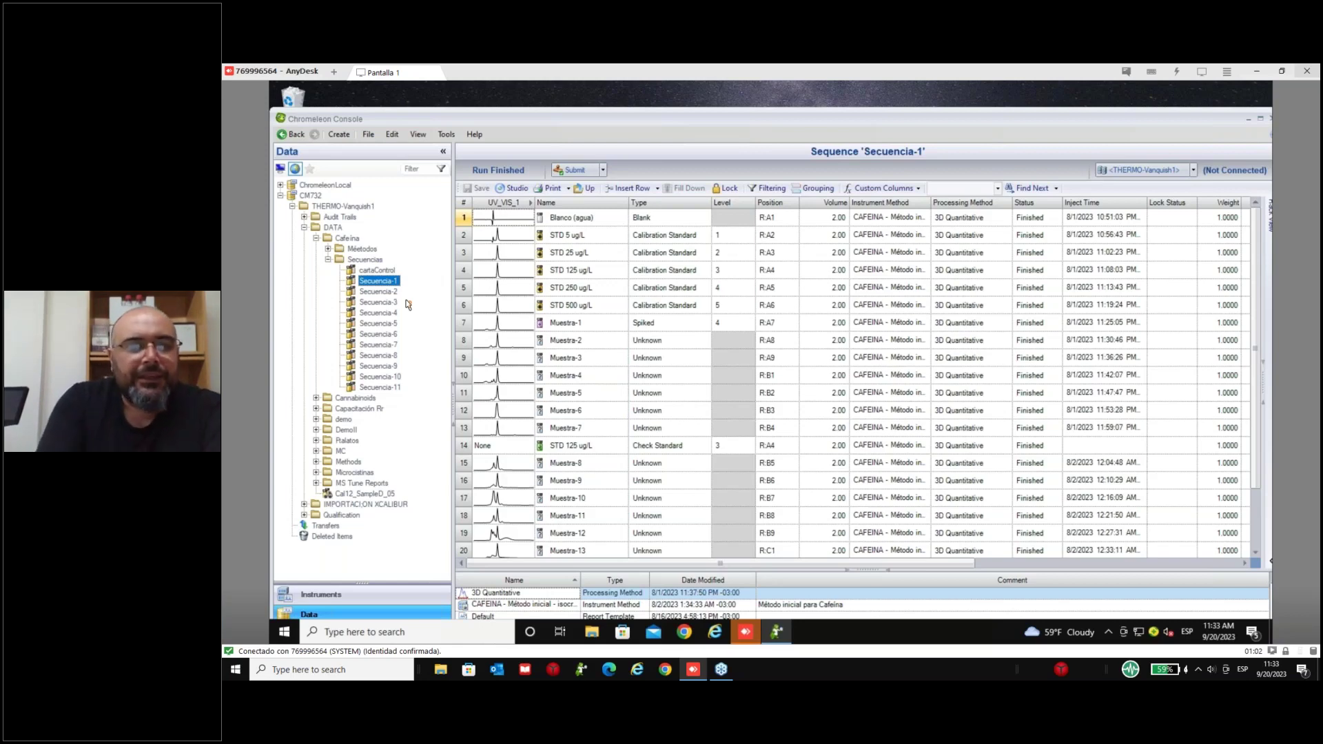
# - Compare the injections of Secuencia-2 and Secuencia-1, and check the injection types available for STD 5 ug/L in Secuencia-1
pyautogui.click(387, 295)
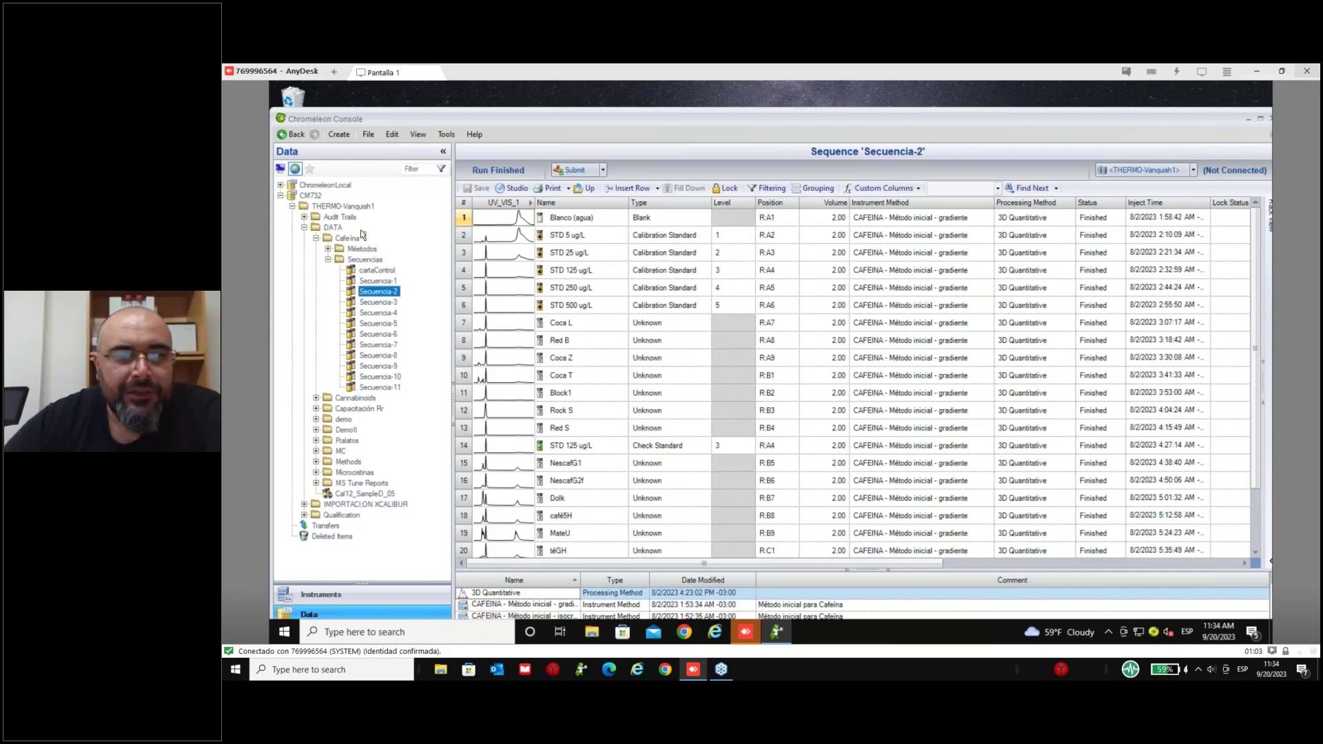
pyautogui.click(378, 281)
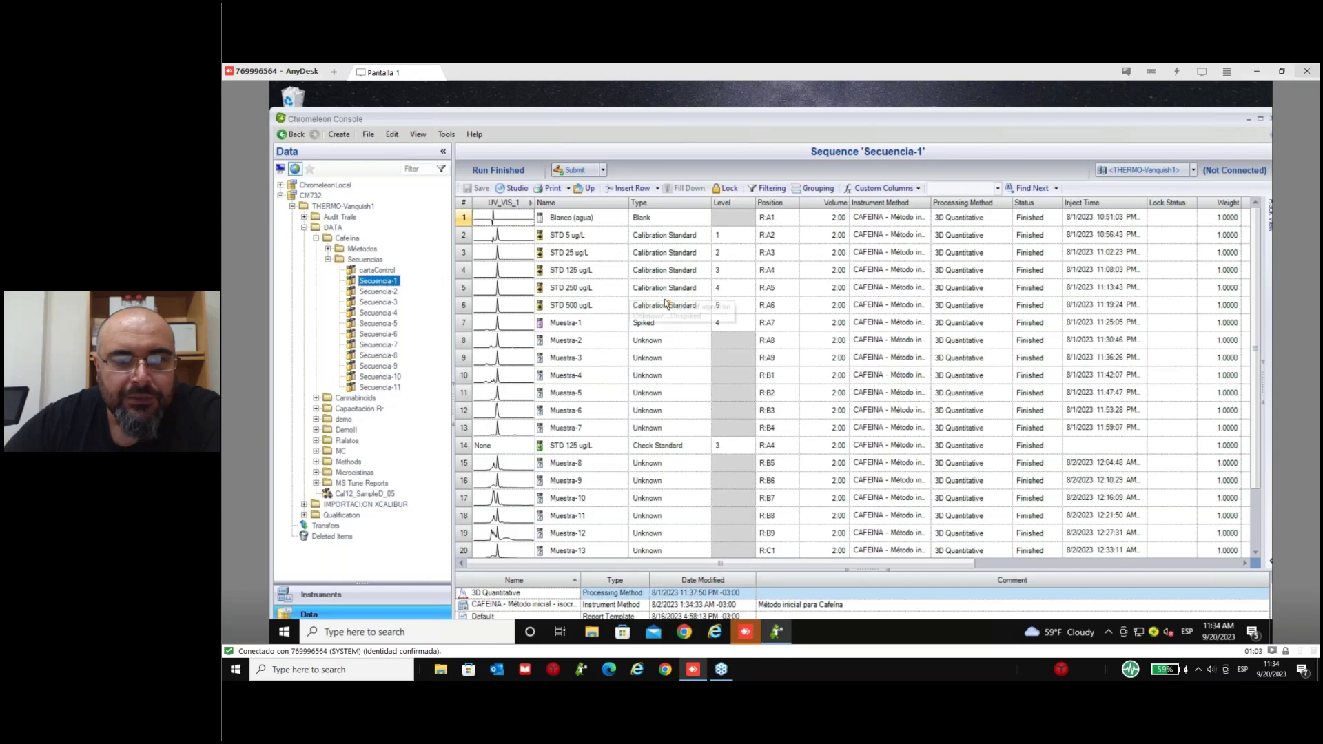
pyautogui.click(683, 235)
pyautogui.click(703, 235)
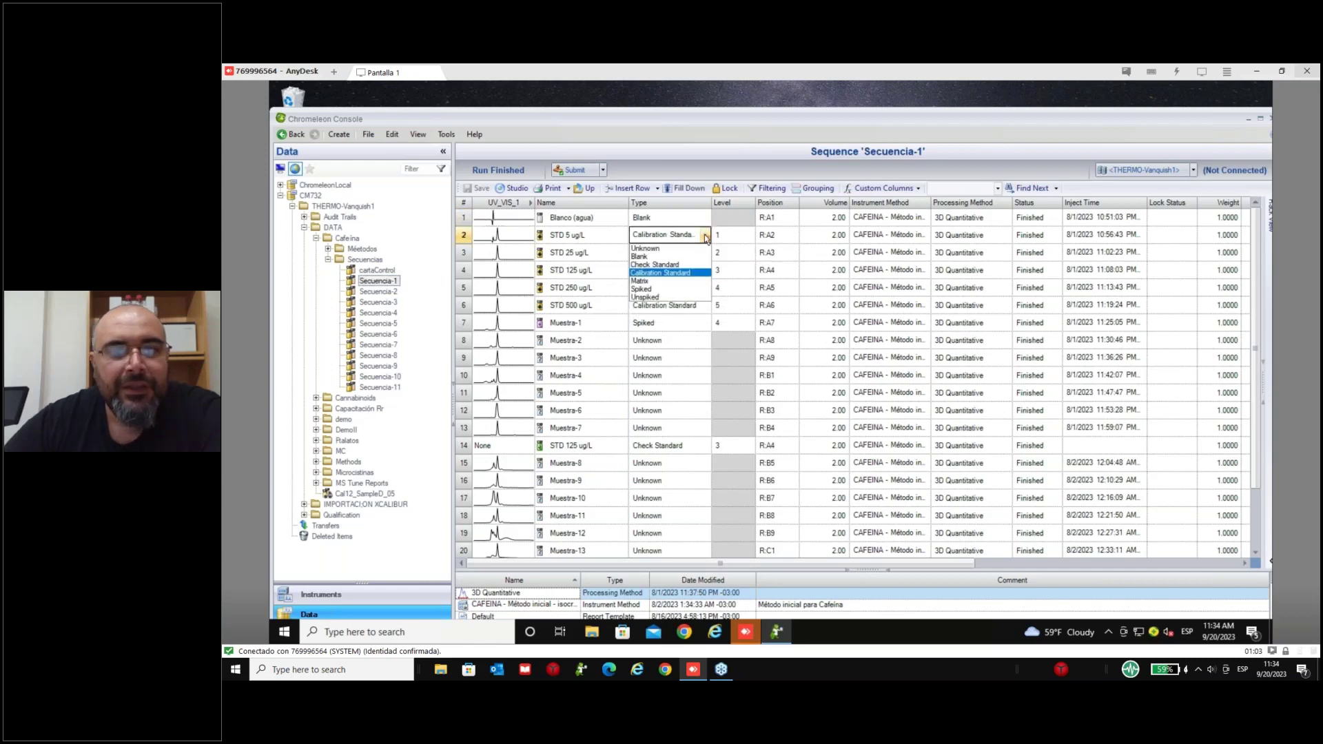
pyautogui.click(703, 235)
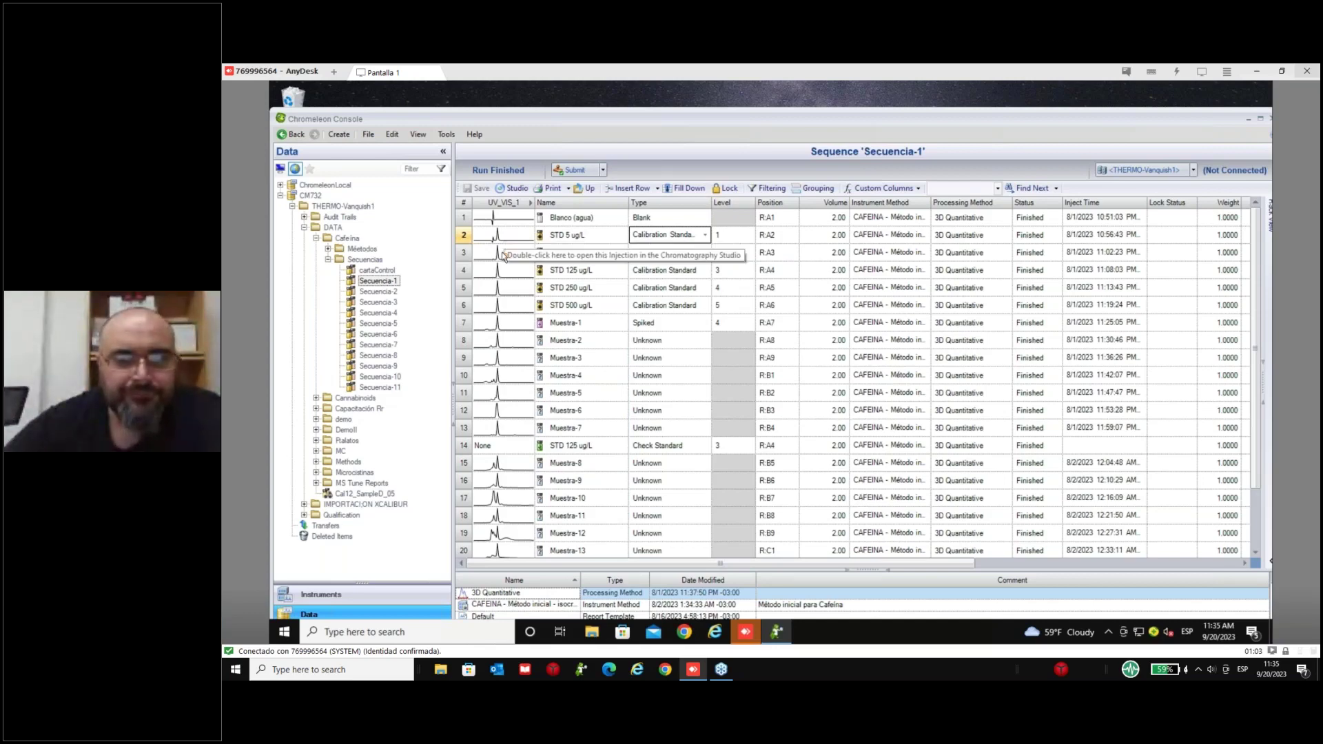
# - Open the STD 25 ug/L injection in Chromatography Studio and look through its injections, channels, components and processing methods
pyautogui.doubleClick(503, 256)
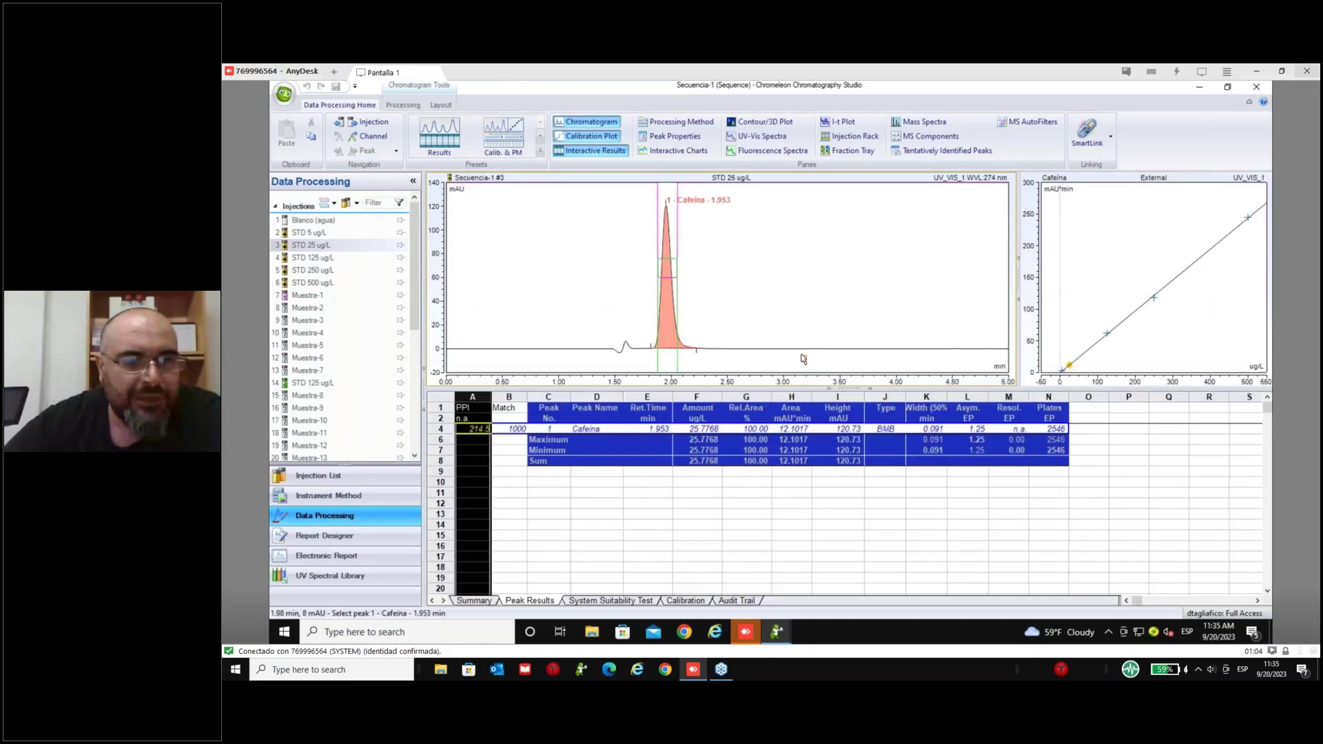
pyautogui.scroll(-2, 415, 287)
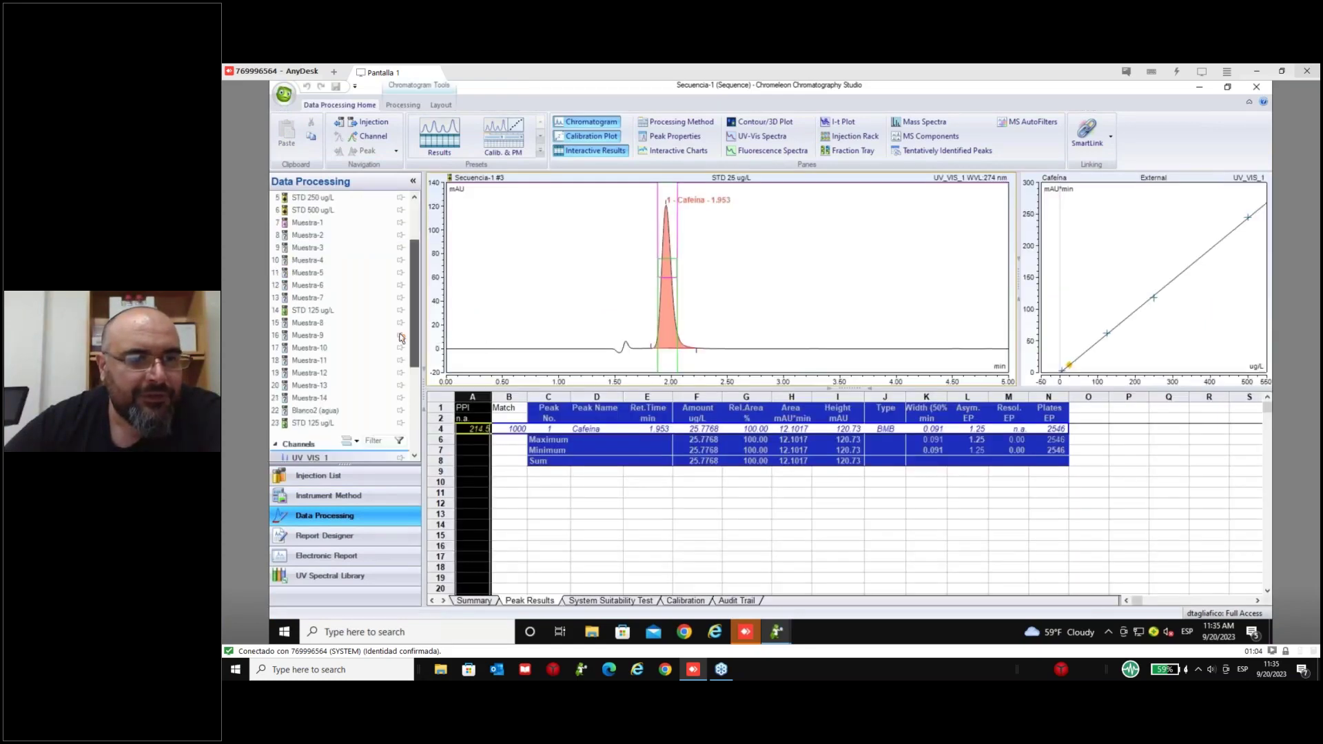
pyautogui.scroll(-4, 401, 338)
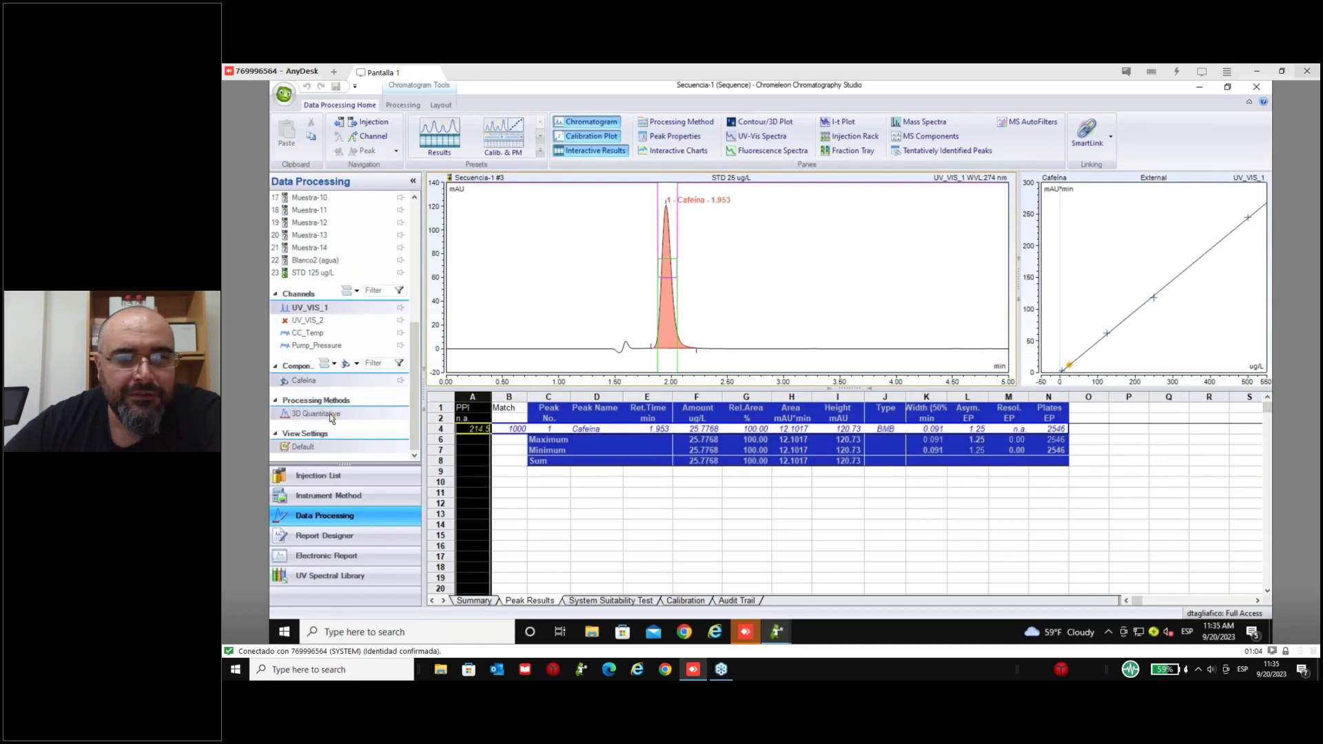
pyautogui.click(285, 98)
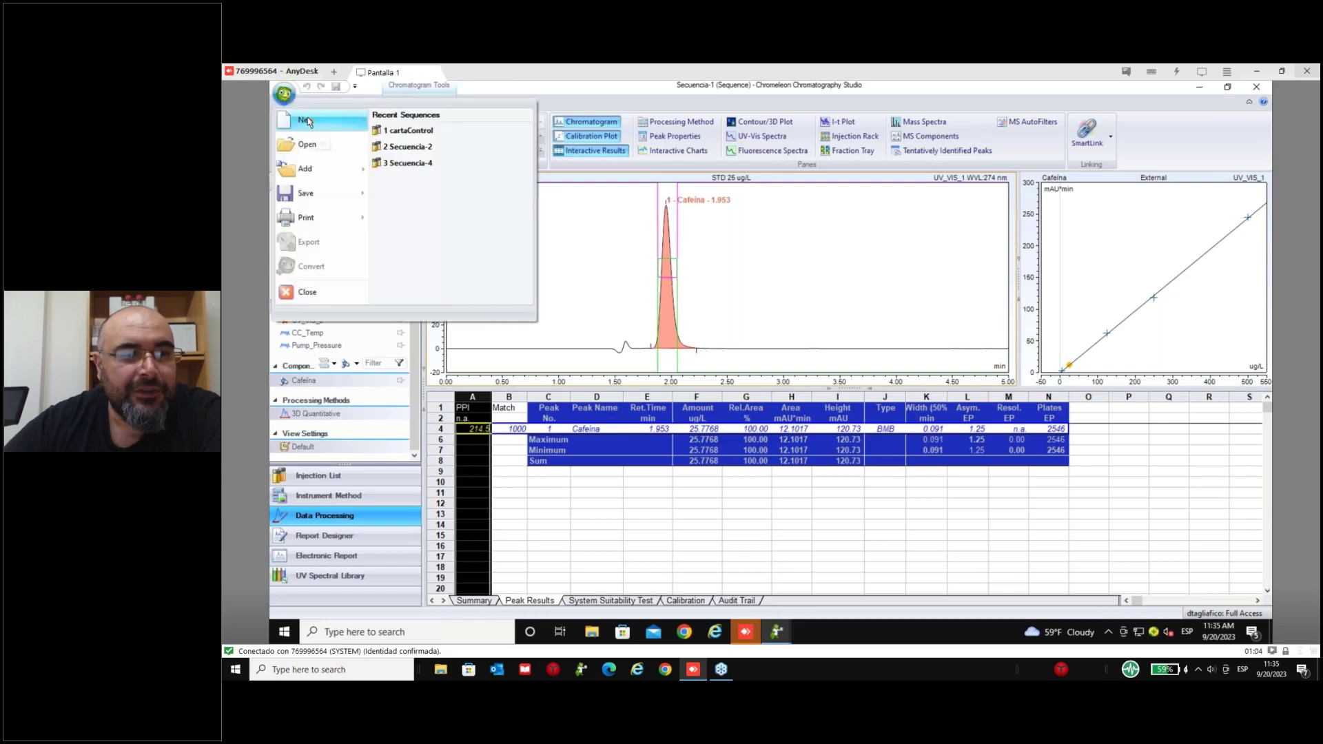
pyautogui.moveTo(309, 122)
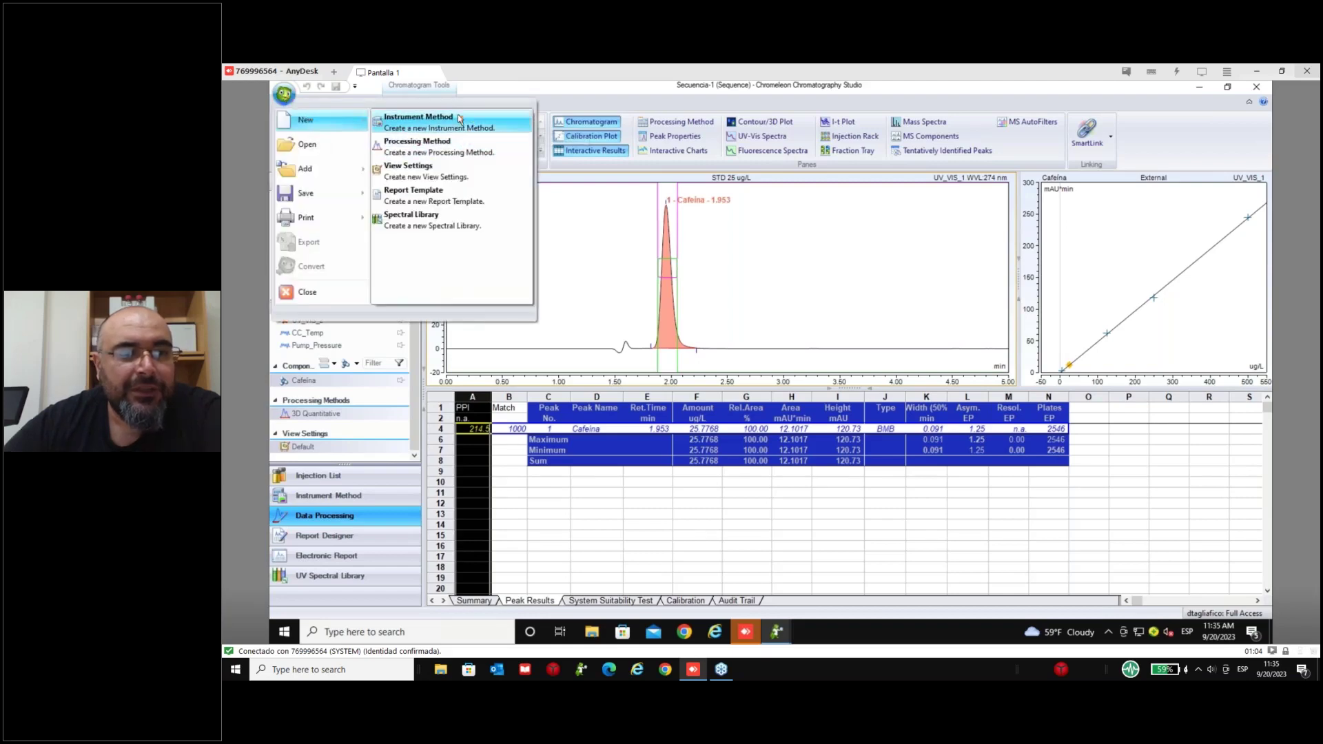
pyautogui.click(481, 150)
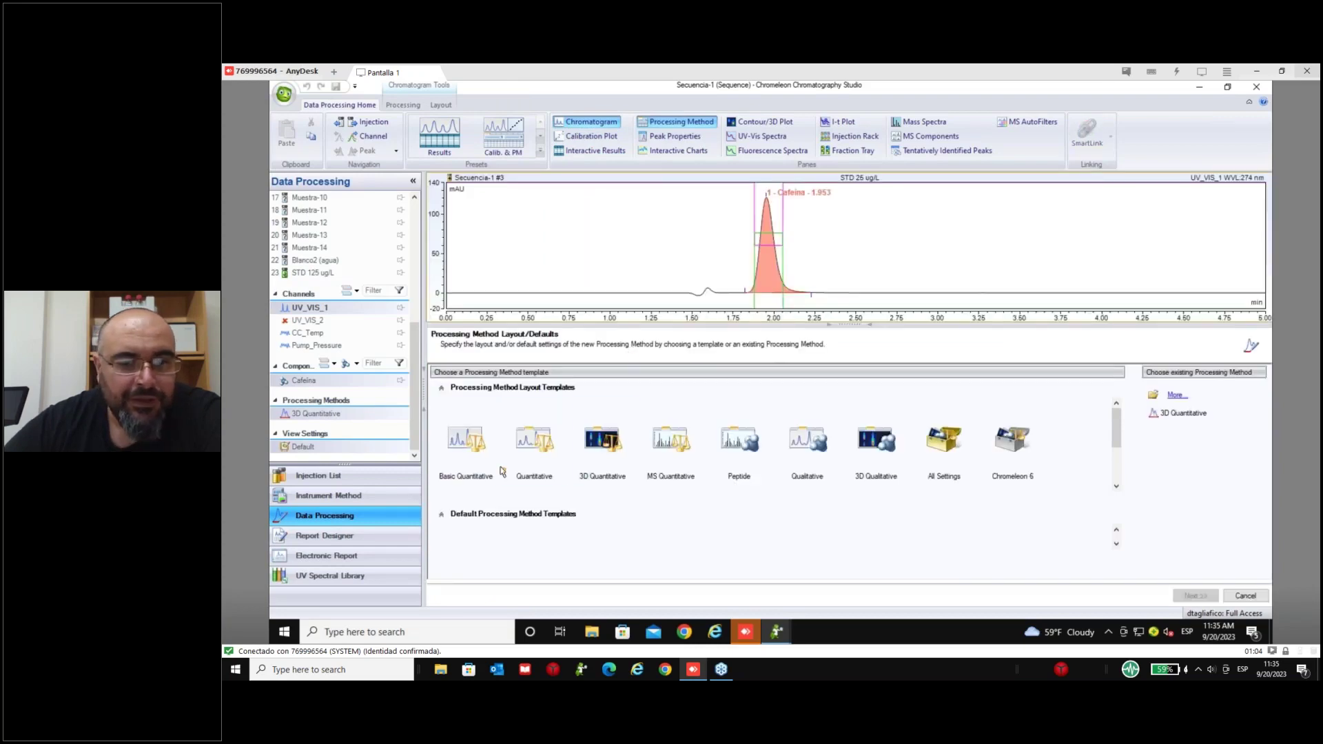
pyautogui.click(459, 437)
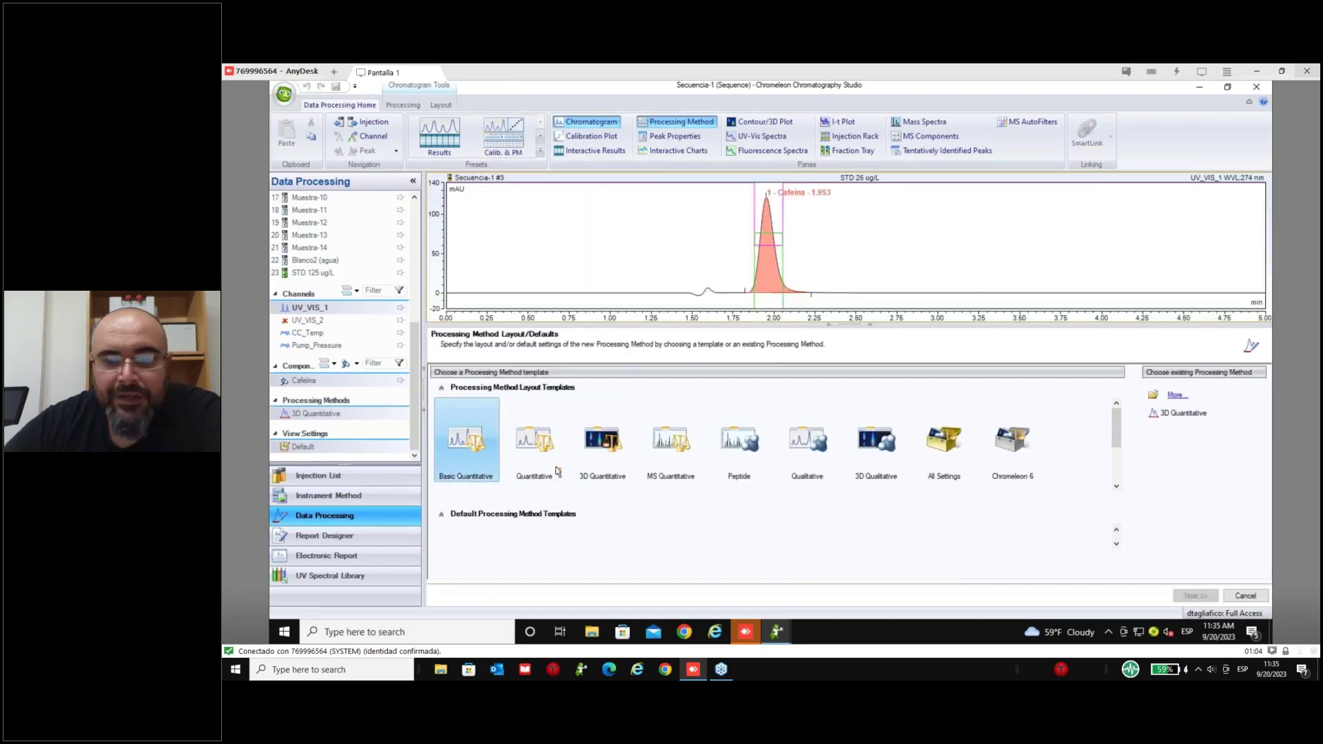
pyautogui.click(673, 449)
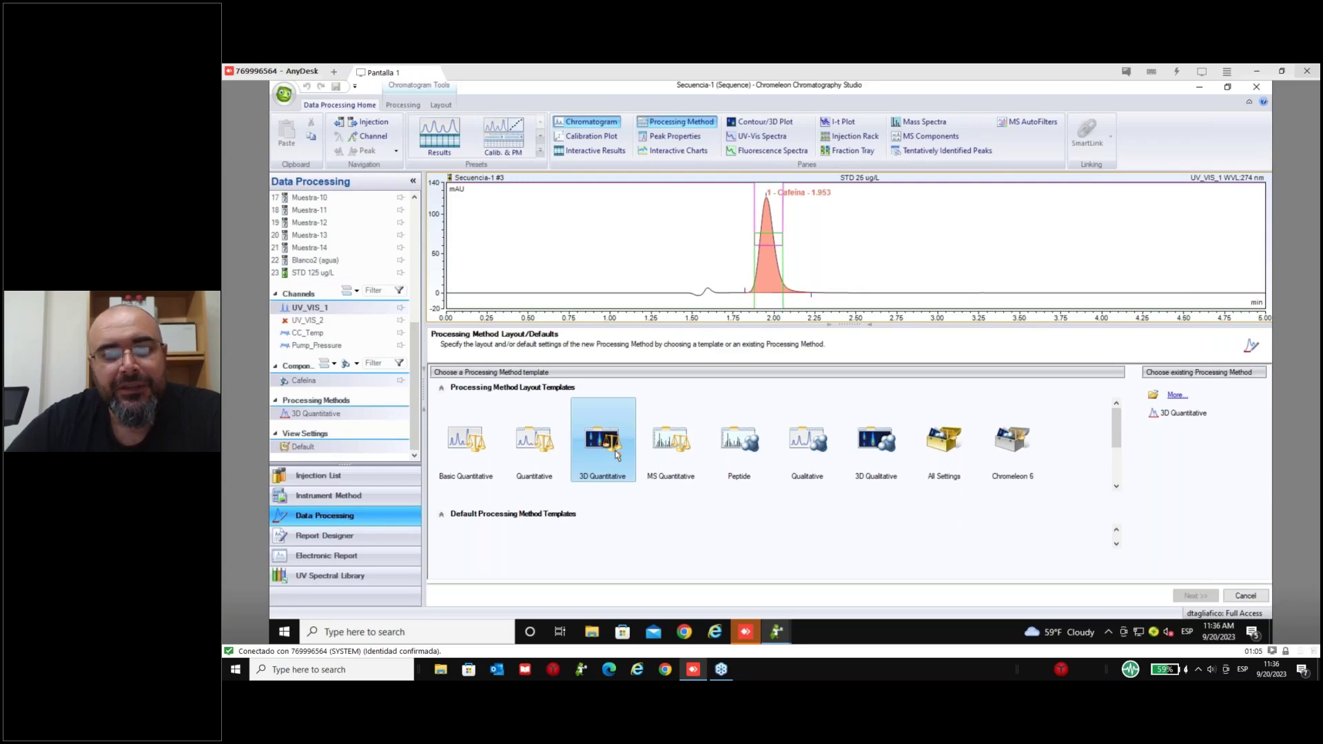
pyautogui.click(1246, 597)
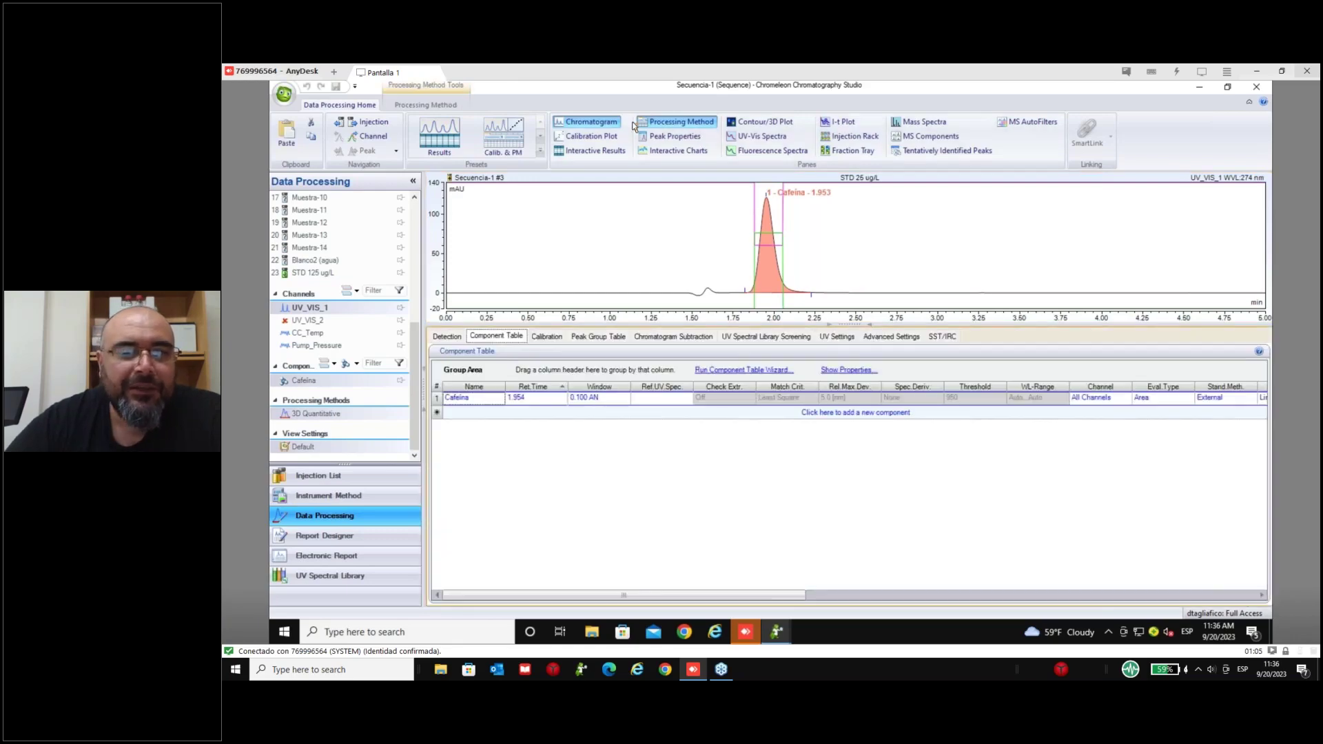
# - View the 3D contour plot and the UV-Vis spectra of the caffeine peak, and return to the chromatogram alone above the component table
pyautogui.click(760, 122)
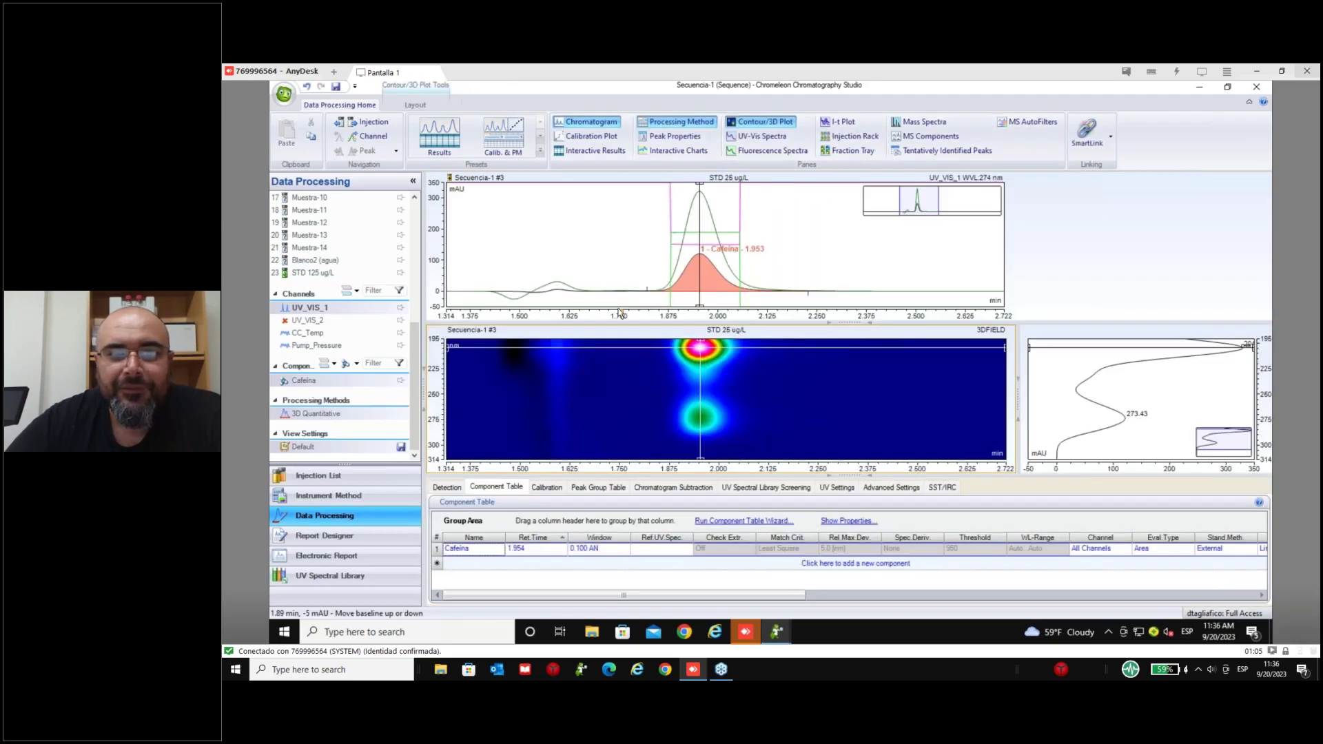
pyautogui.click(773, 138)
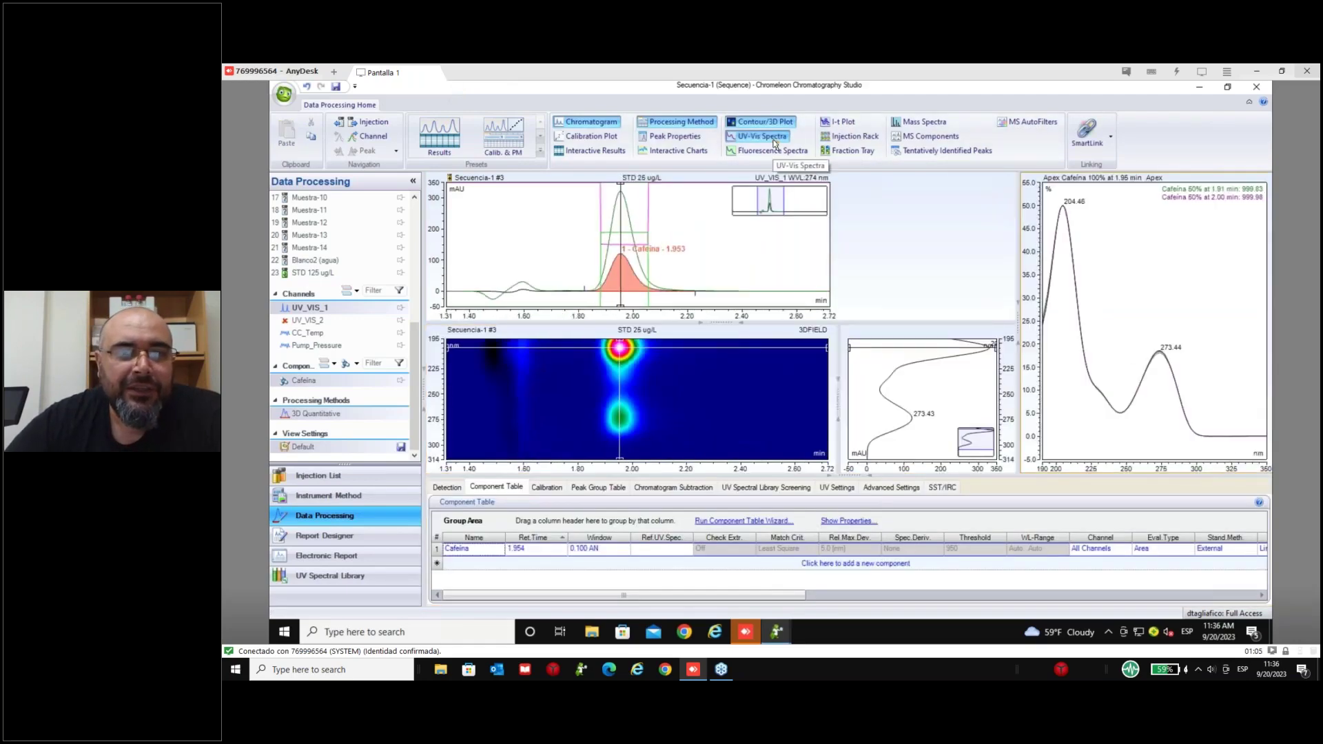
pyautogui.click(743, 124)
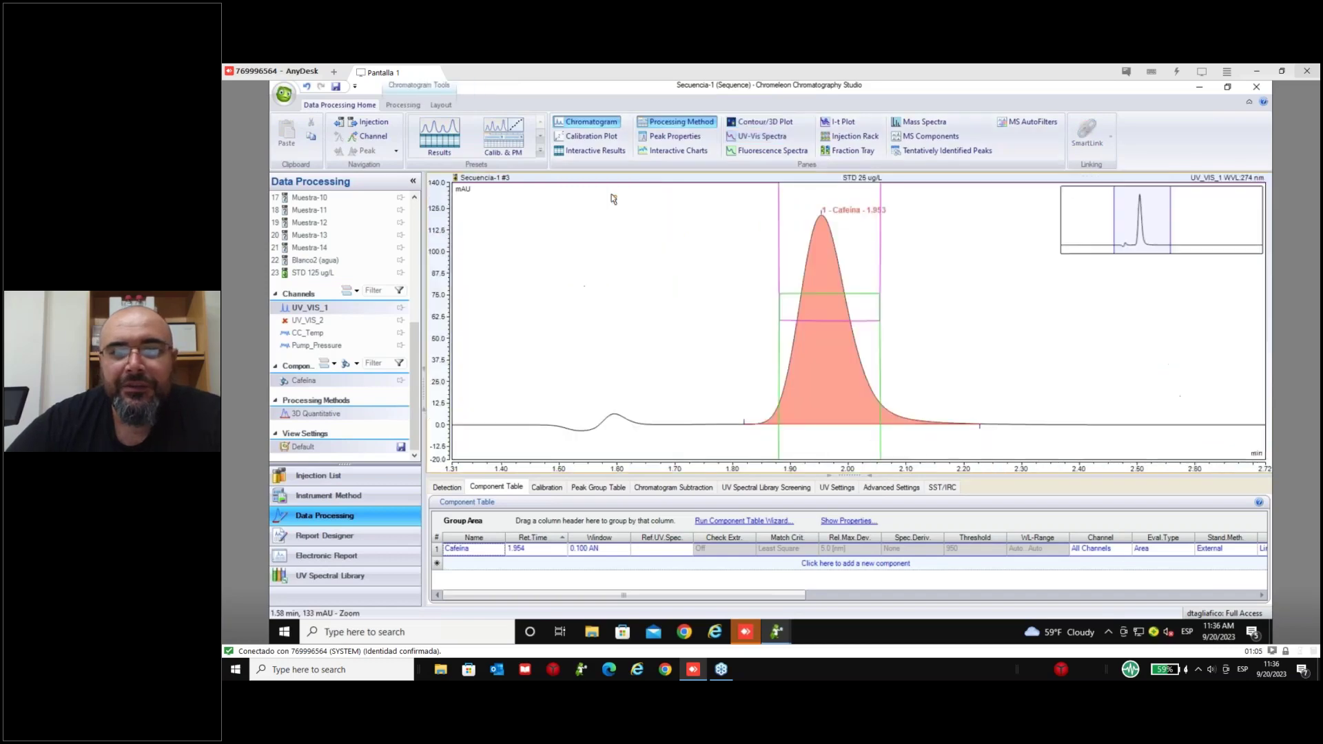
pyautogui.click(760, 125)
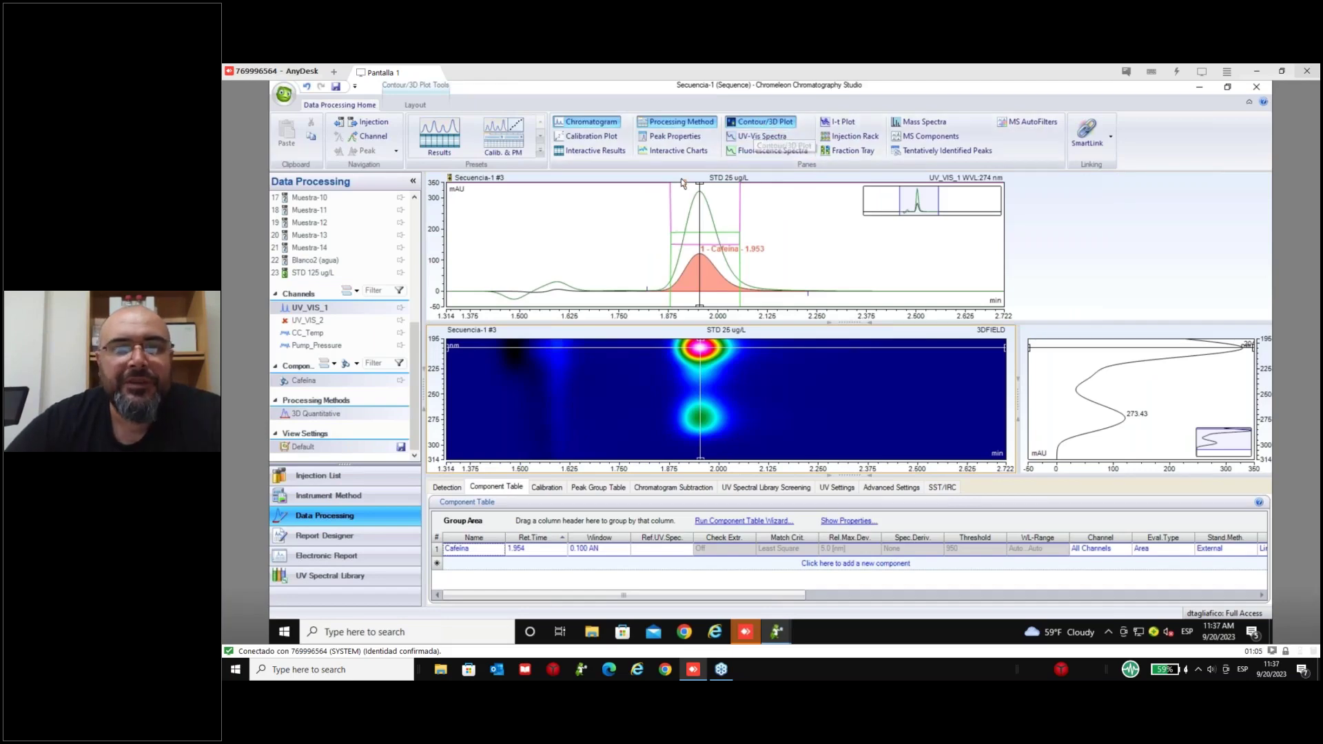
pyautogui.click(761, 122)
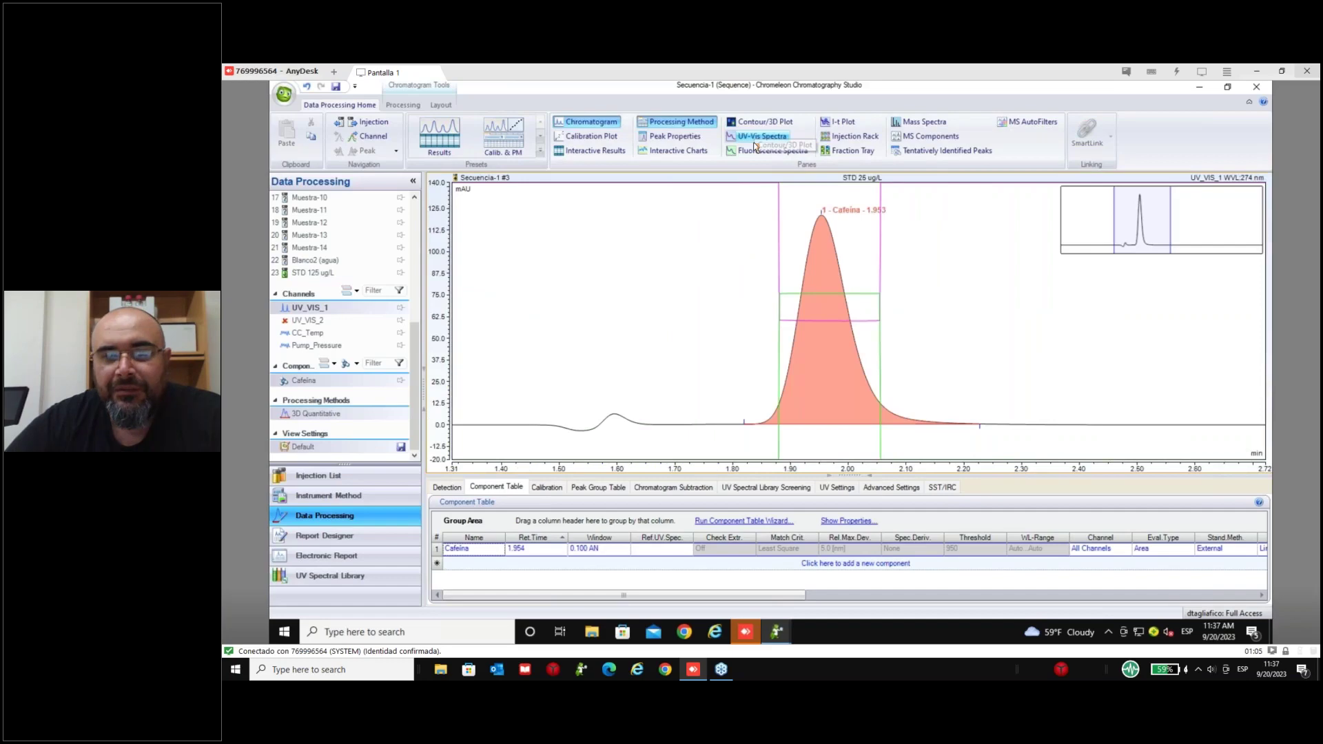
pyautogui.click(762, 122)
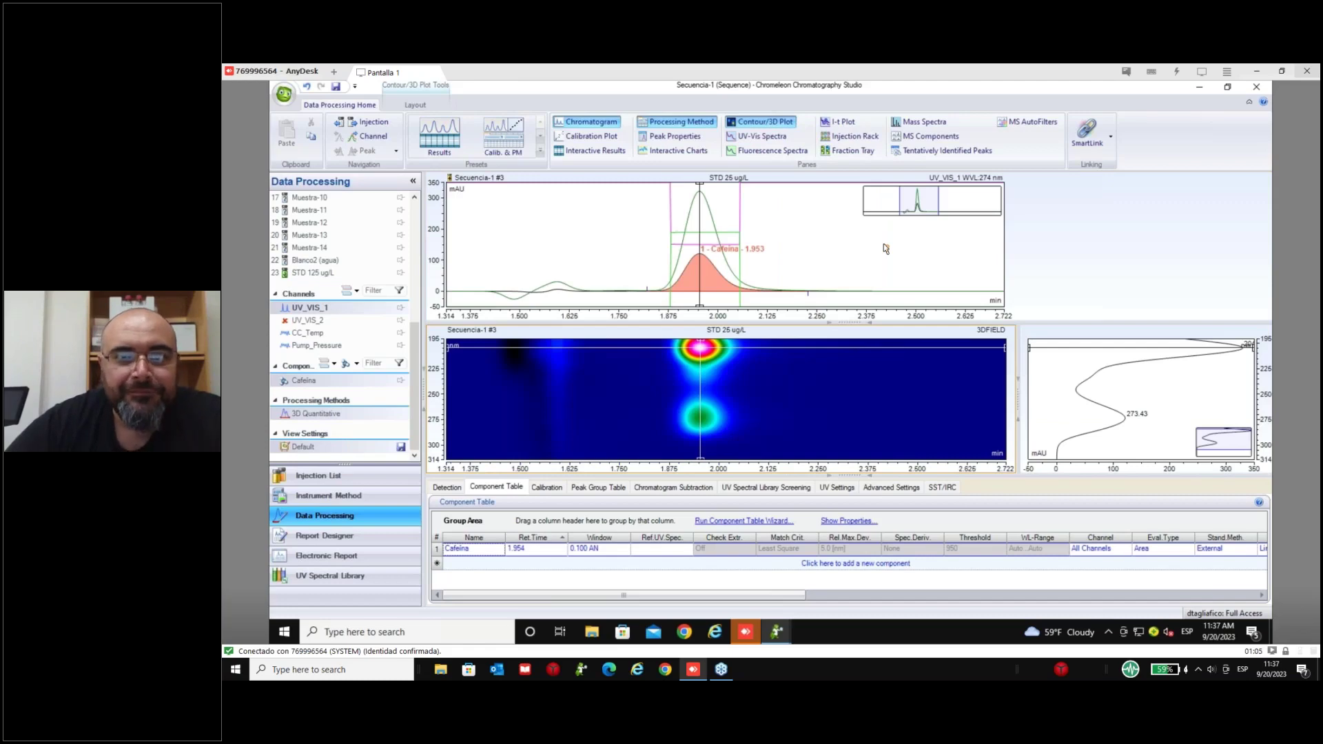
pyautogui.click(761, 122)
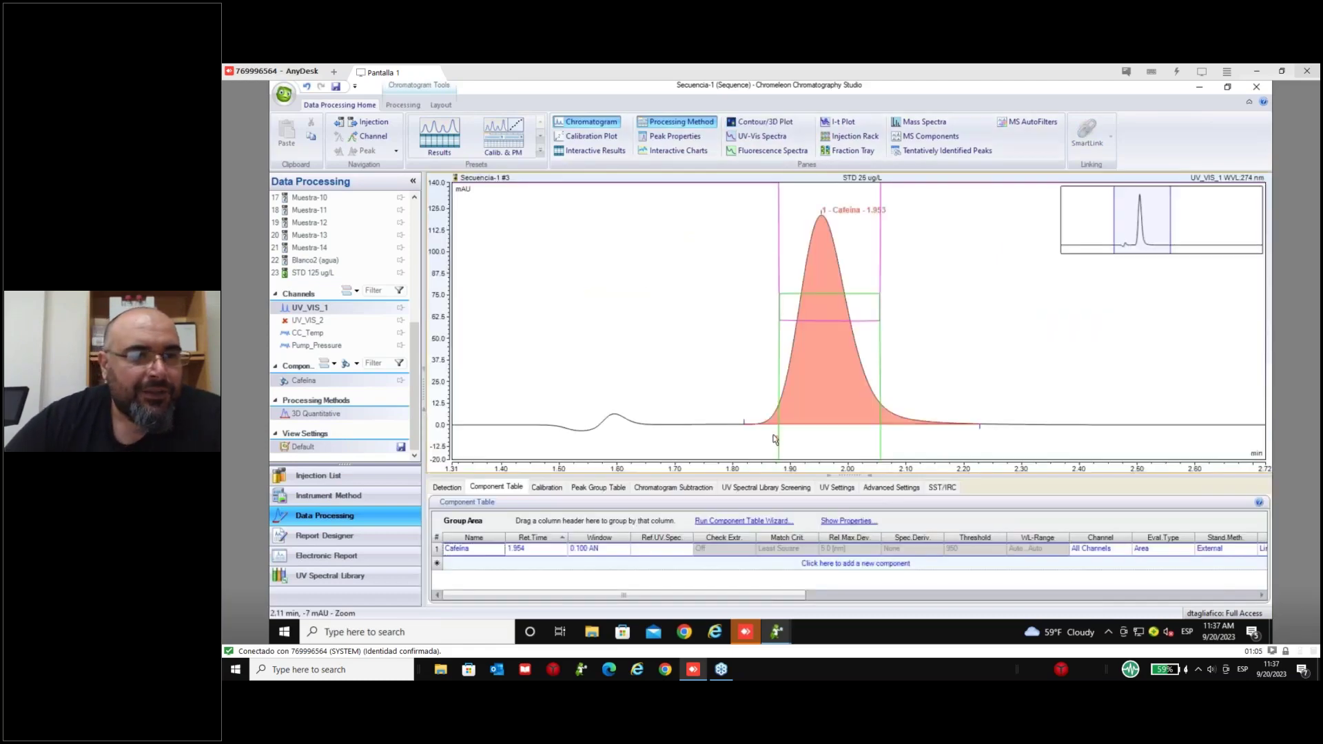
# - Start a new processing method based on the 3D Quantitative layout template and proceed to its naming and assignment page
pyautogui.scroll(1, 422, 295)
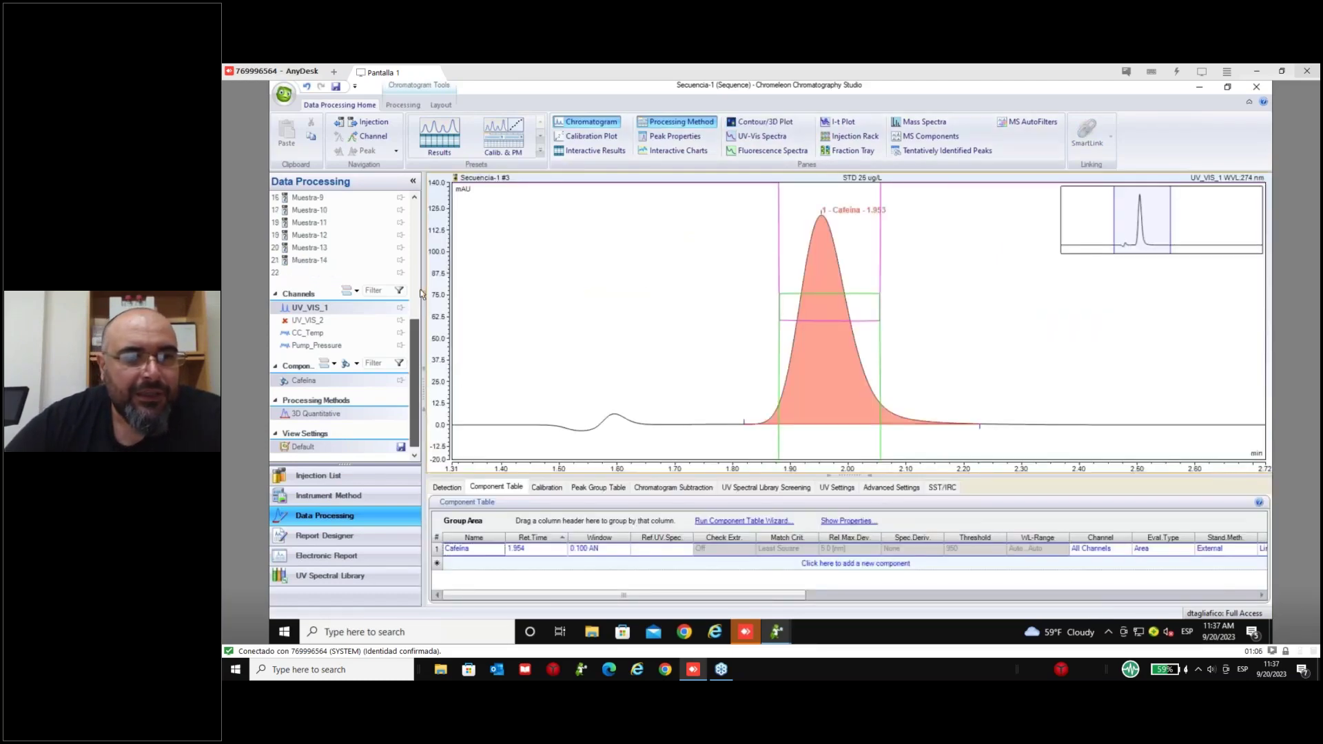
pyautogui.scroll(5, 422, 294)
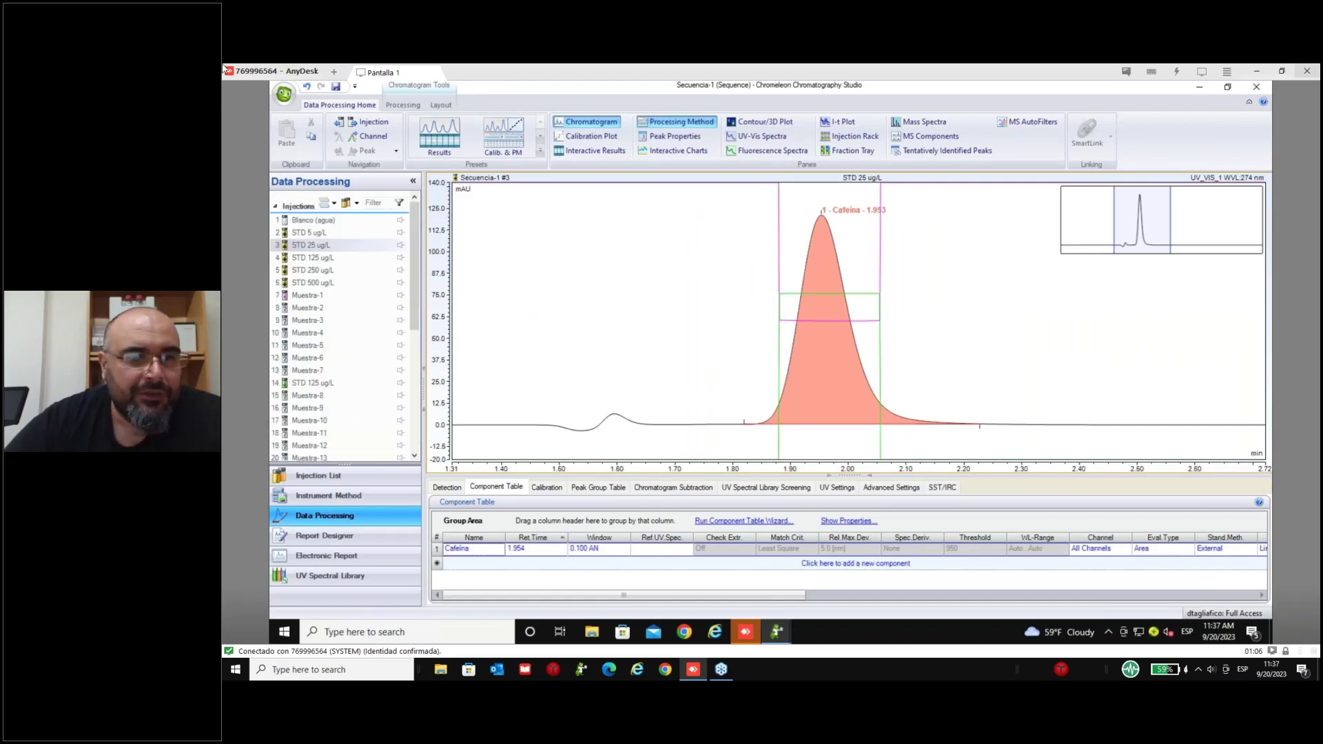
pyautogui.click(283, 94)
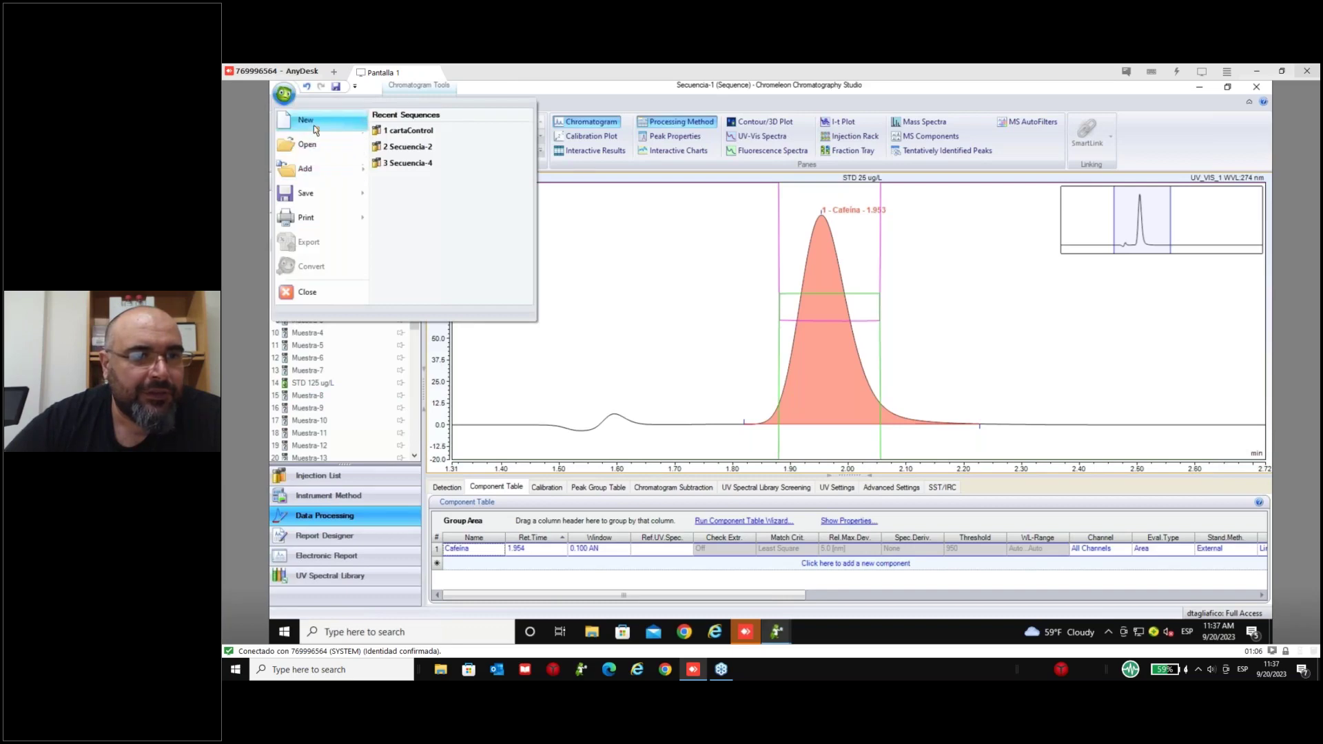
pyautogui.moveTo(315, 129)
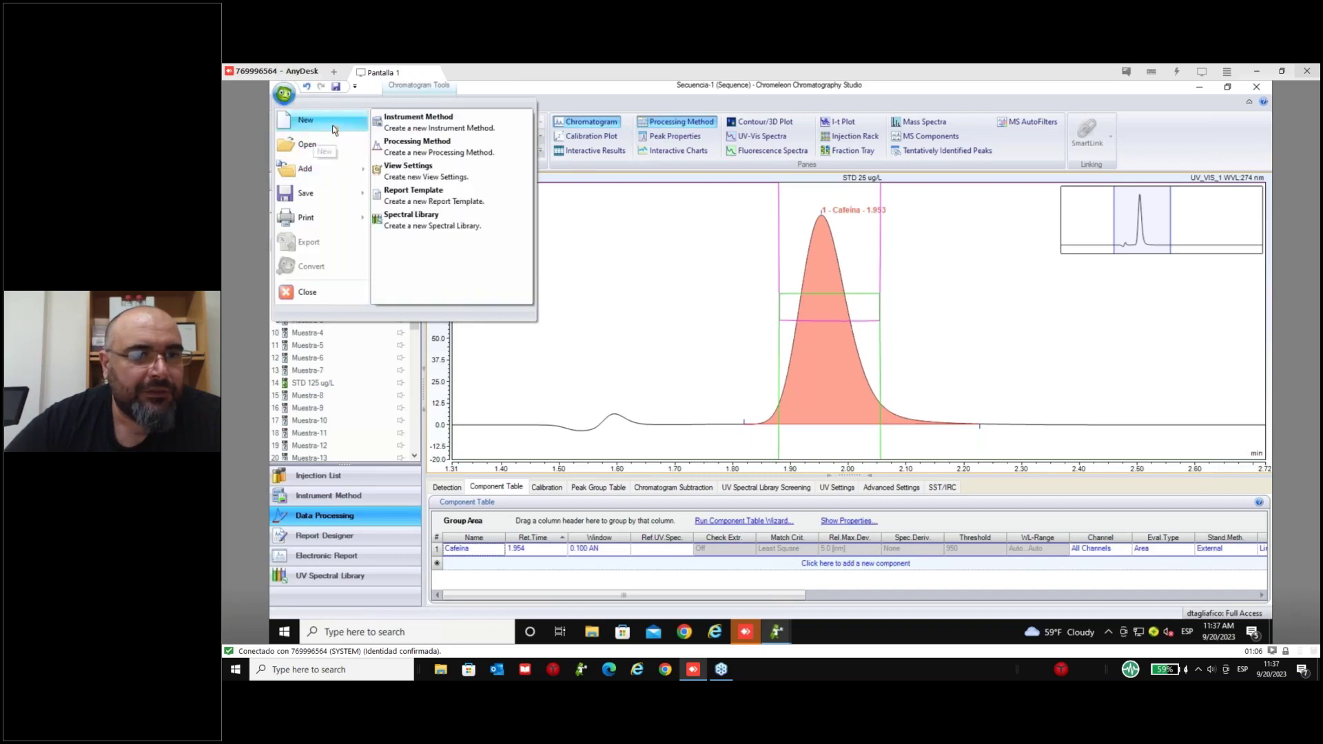
pyautogui.click(460, 153)
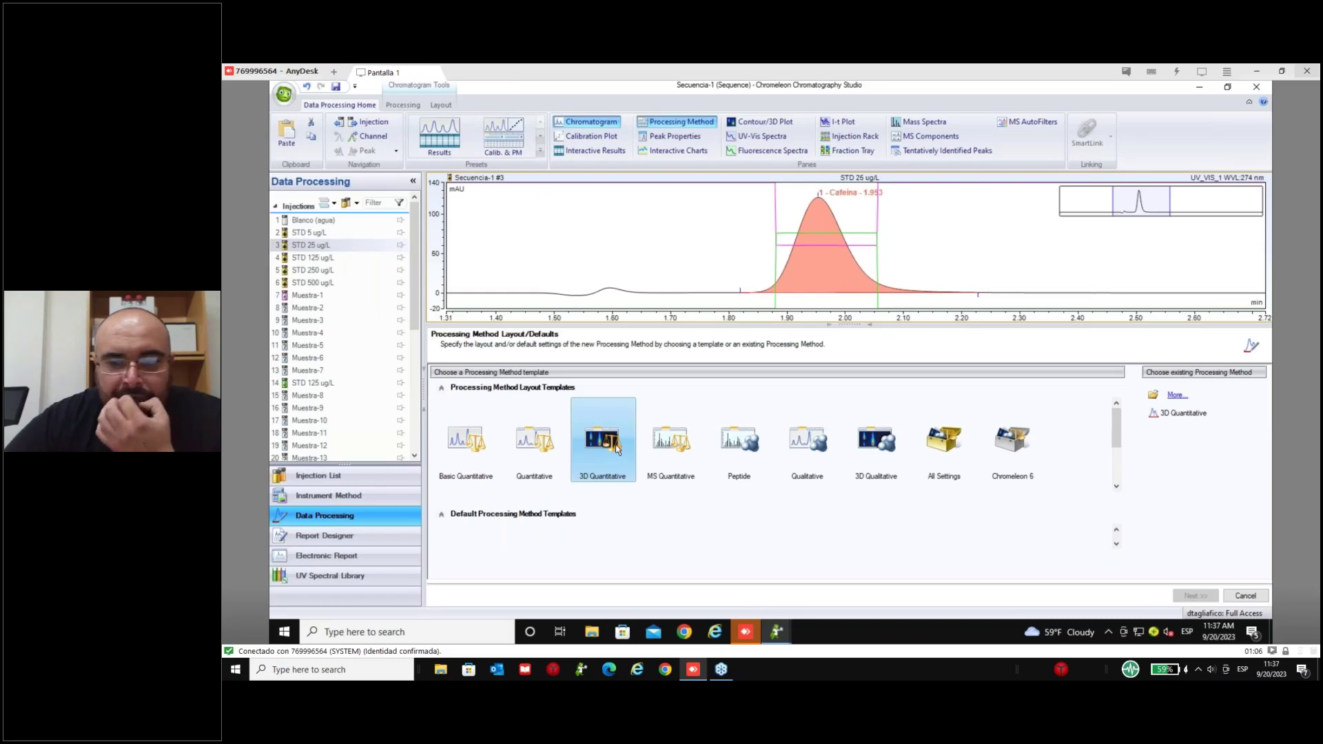
pyautogui.click(618, 448)
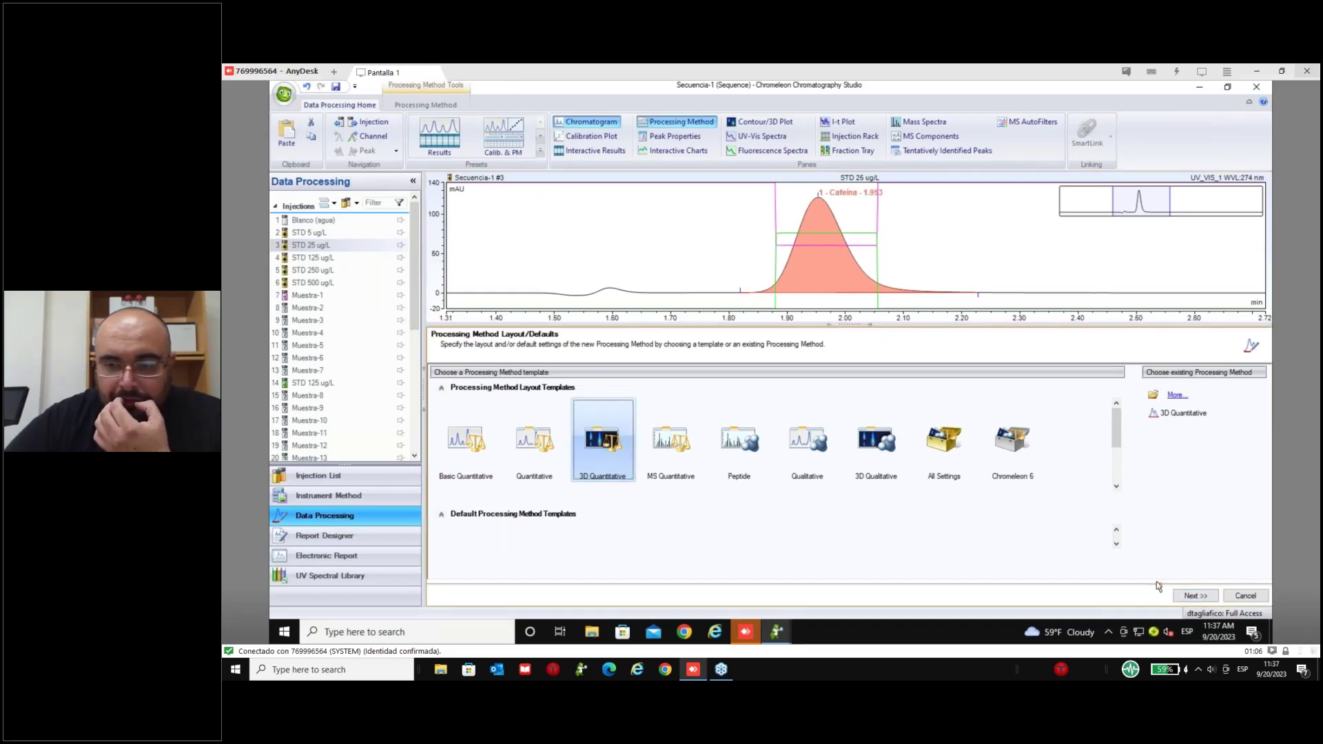
pyautogui.click(1194, 596)
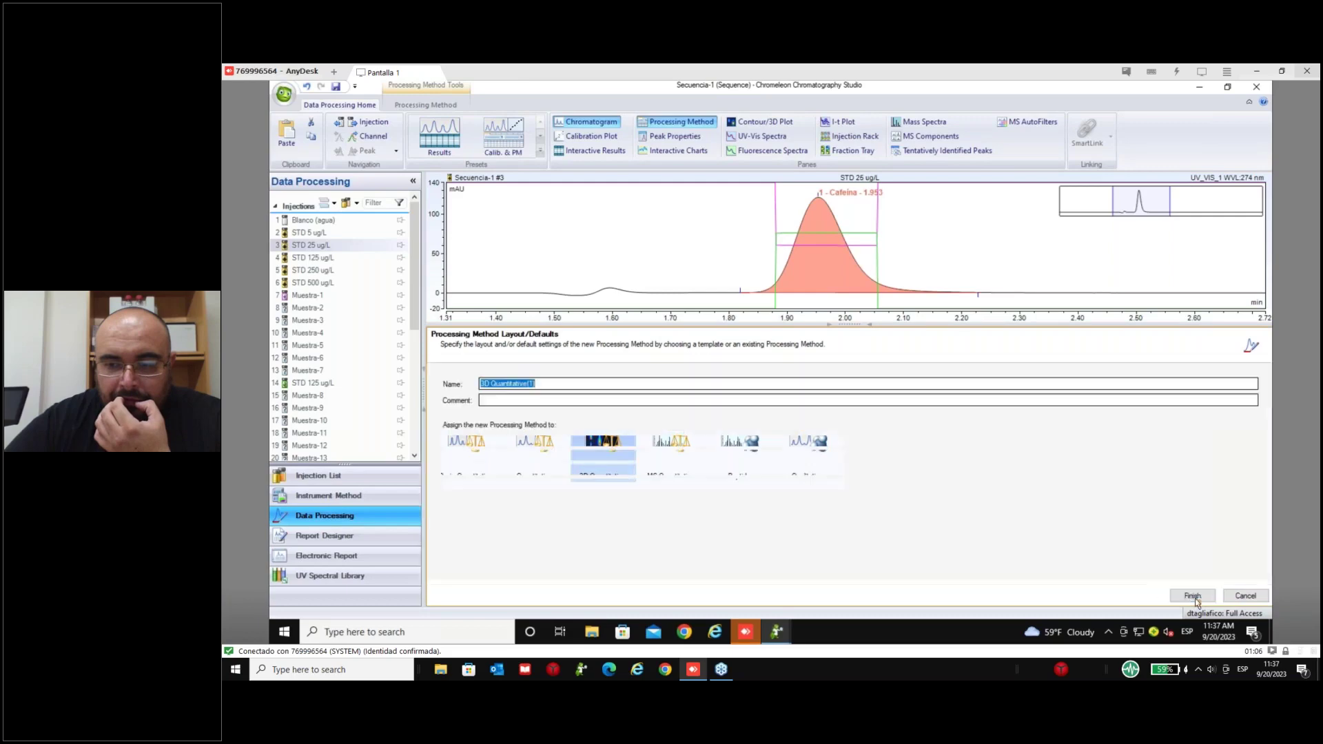
# - Name the processing method 3D Quantitative(webinario), assign it to all injections of the sequence and finish creating it
pyautogui.click(530, 386)
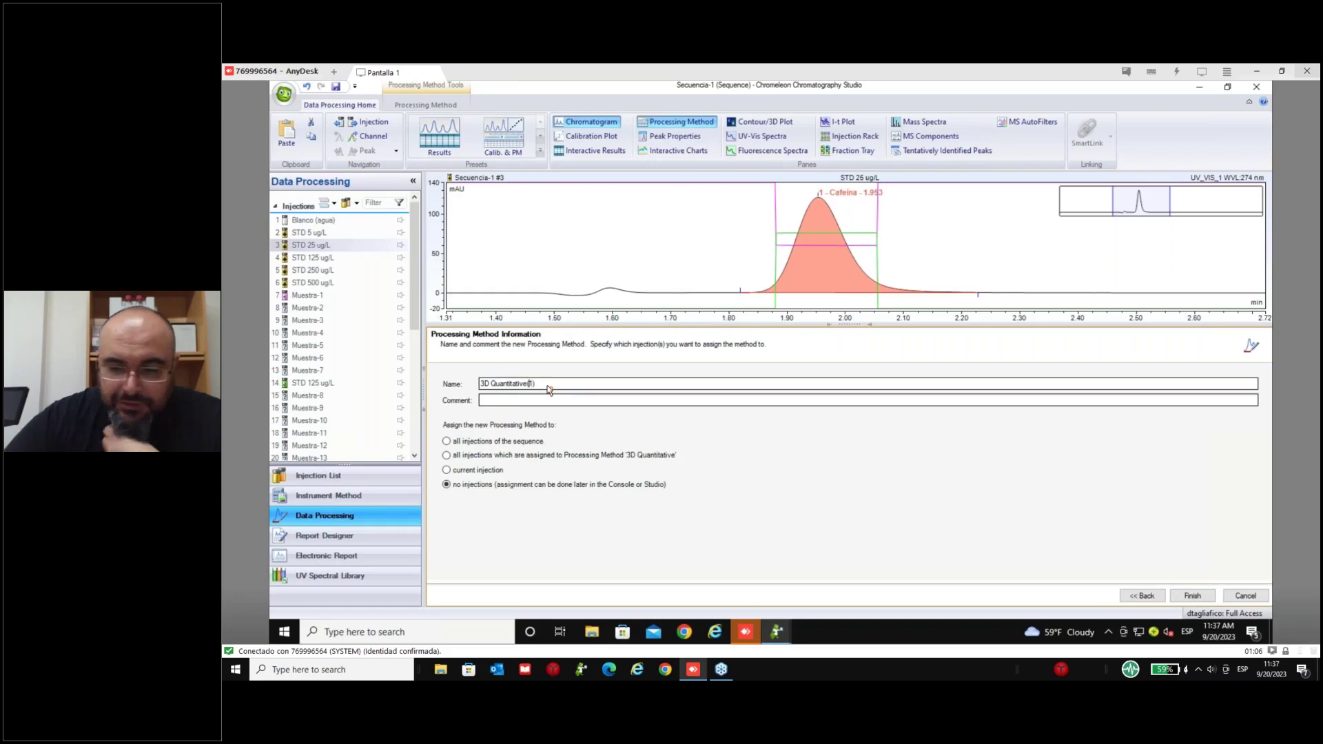
pyautogui.press('BackSpace')
pyautogui.press('BackSpace')
pyautogui.press('BackSpace')
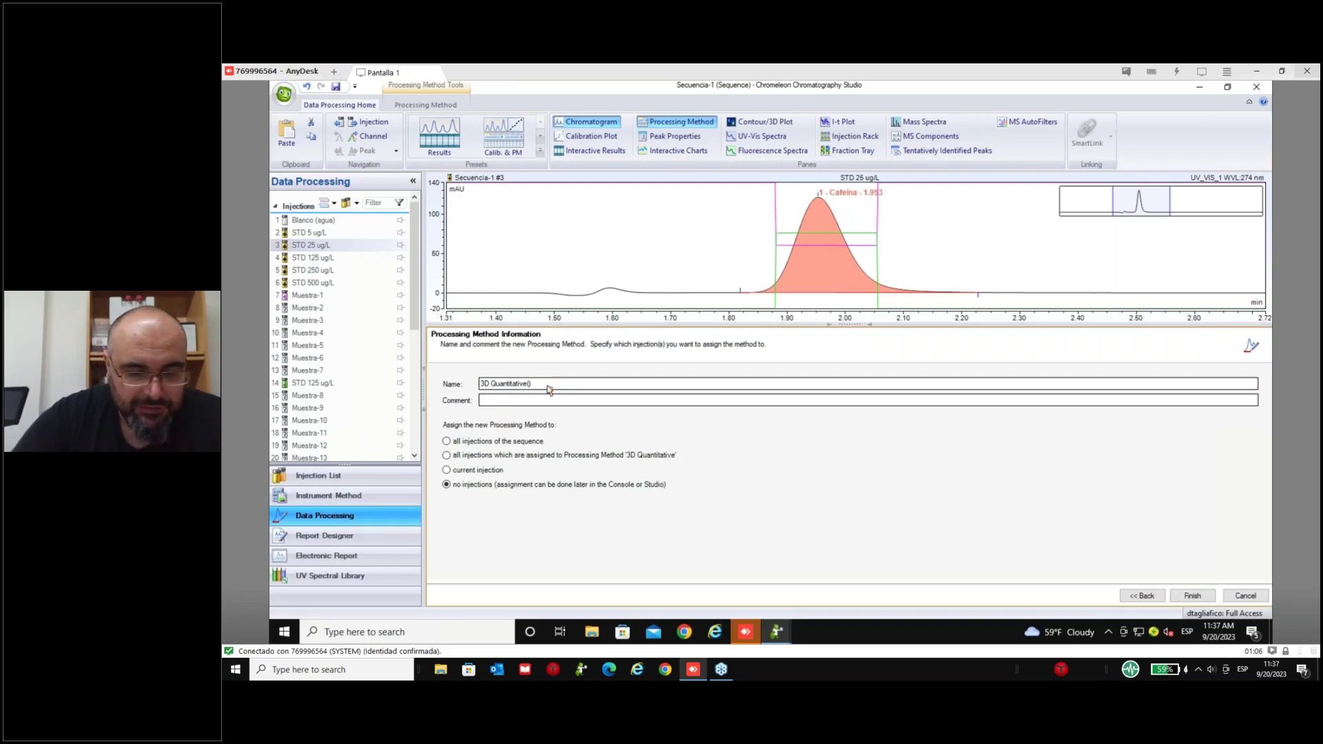
pyautogui.press('BackSpace')
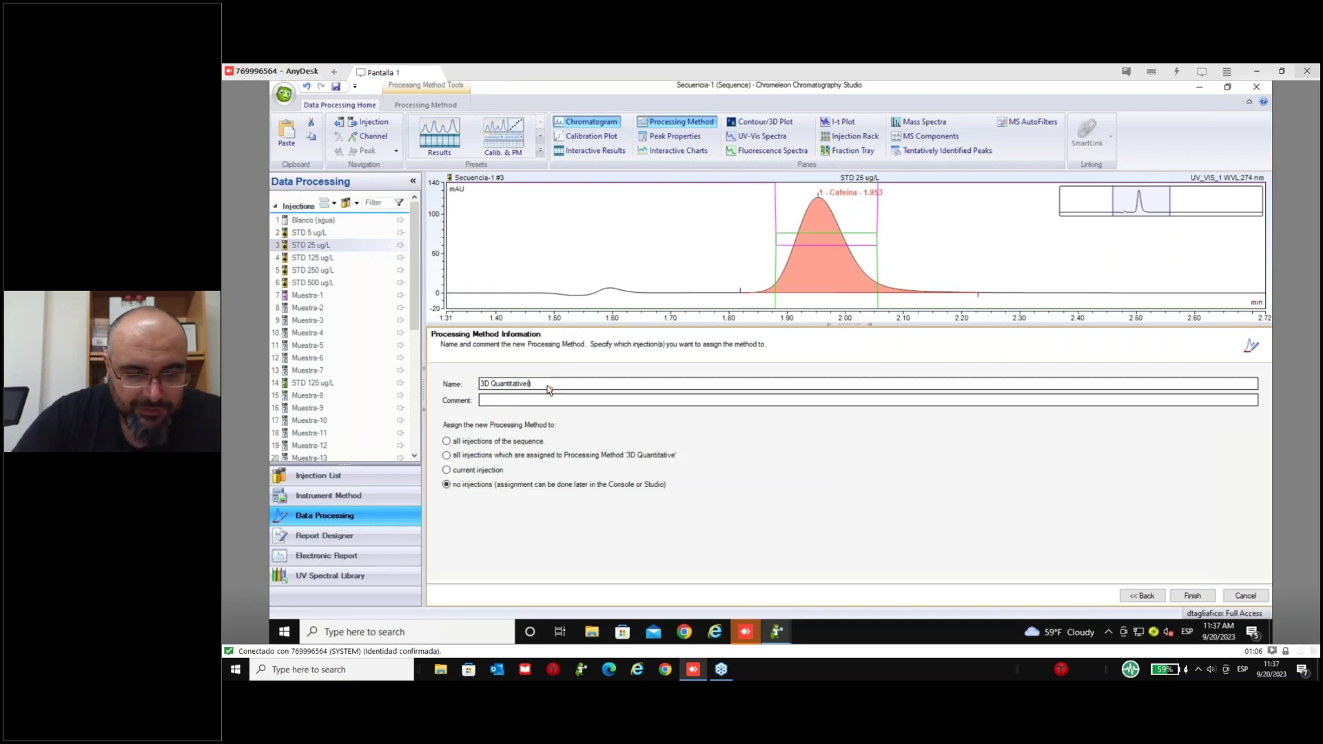
pyautogui.write('(w)ebinario')
pyautogui.click(467, 443)
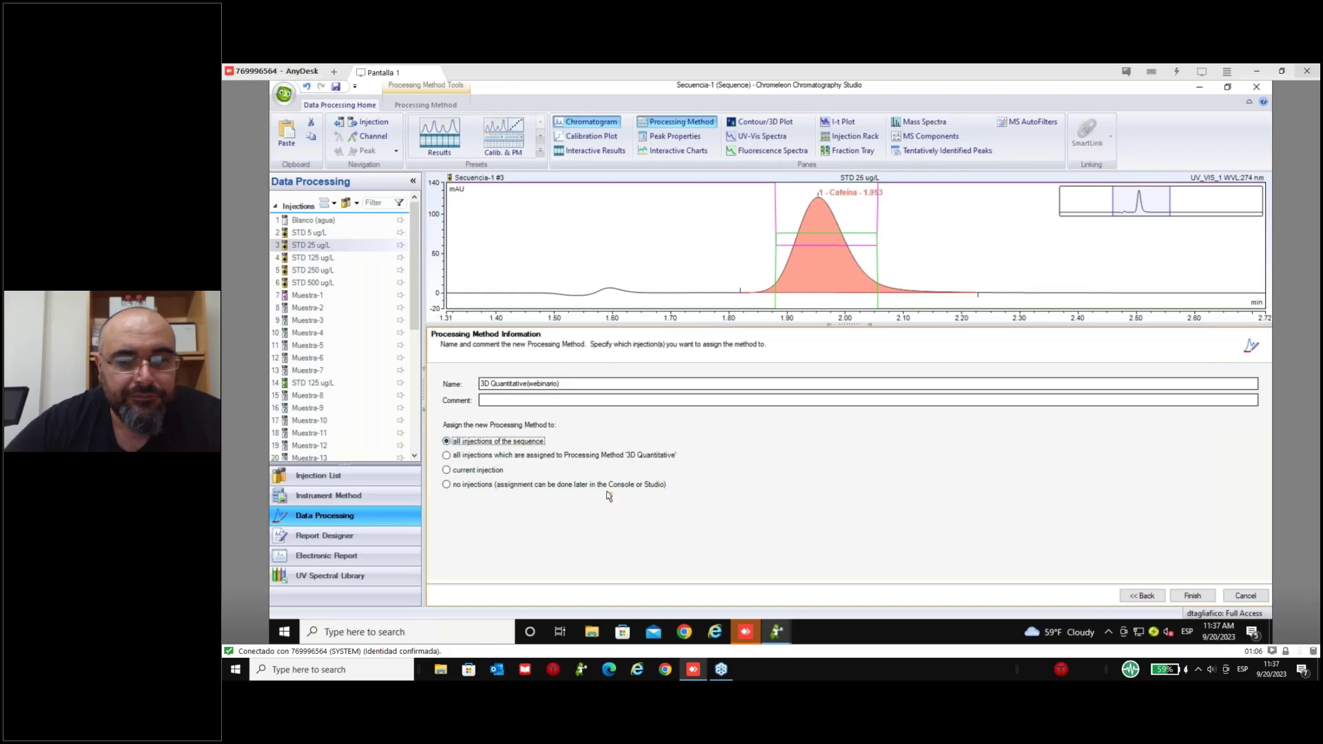
pyautogui.click(1190, 597)
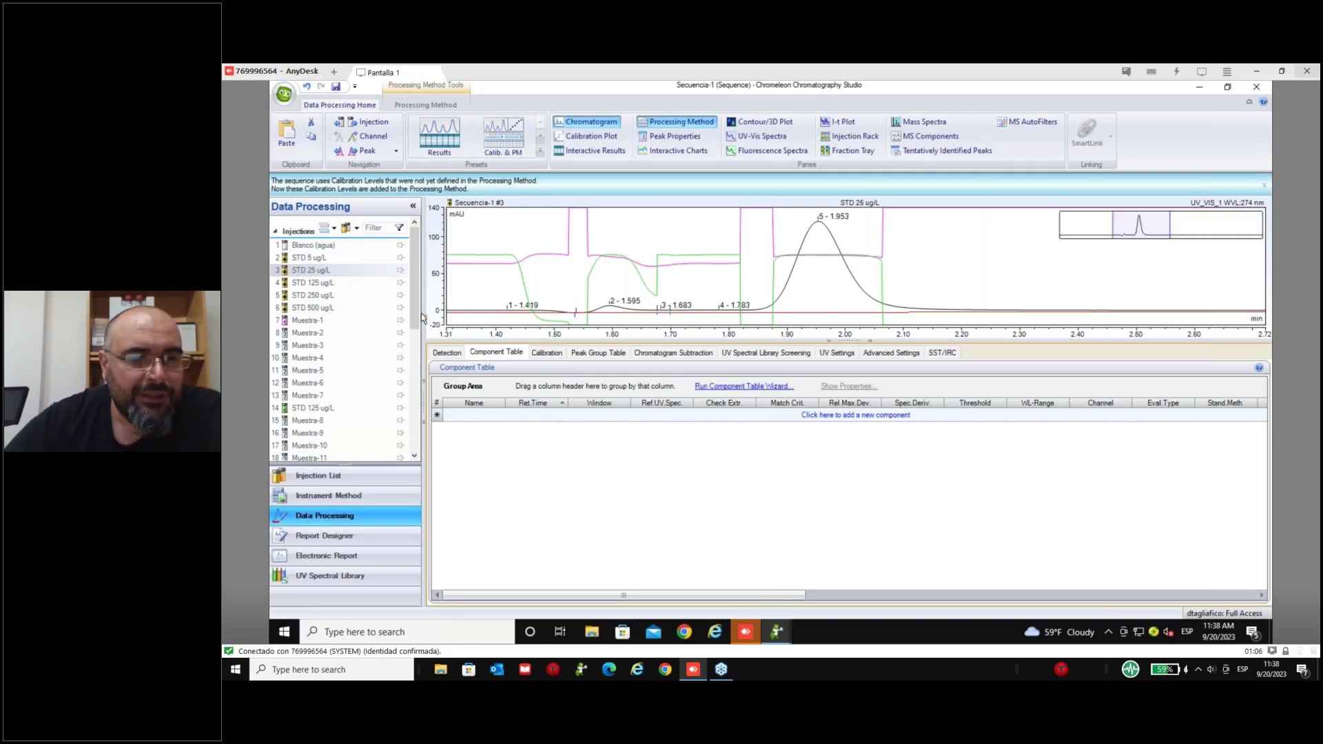
# - Check the sequence's processing methods, enlarge the chromatogram pane above the component table and return to the start of the injection list
pyautogui.scroll(-5, 421, 316)
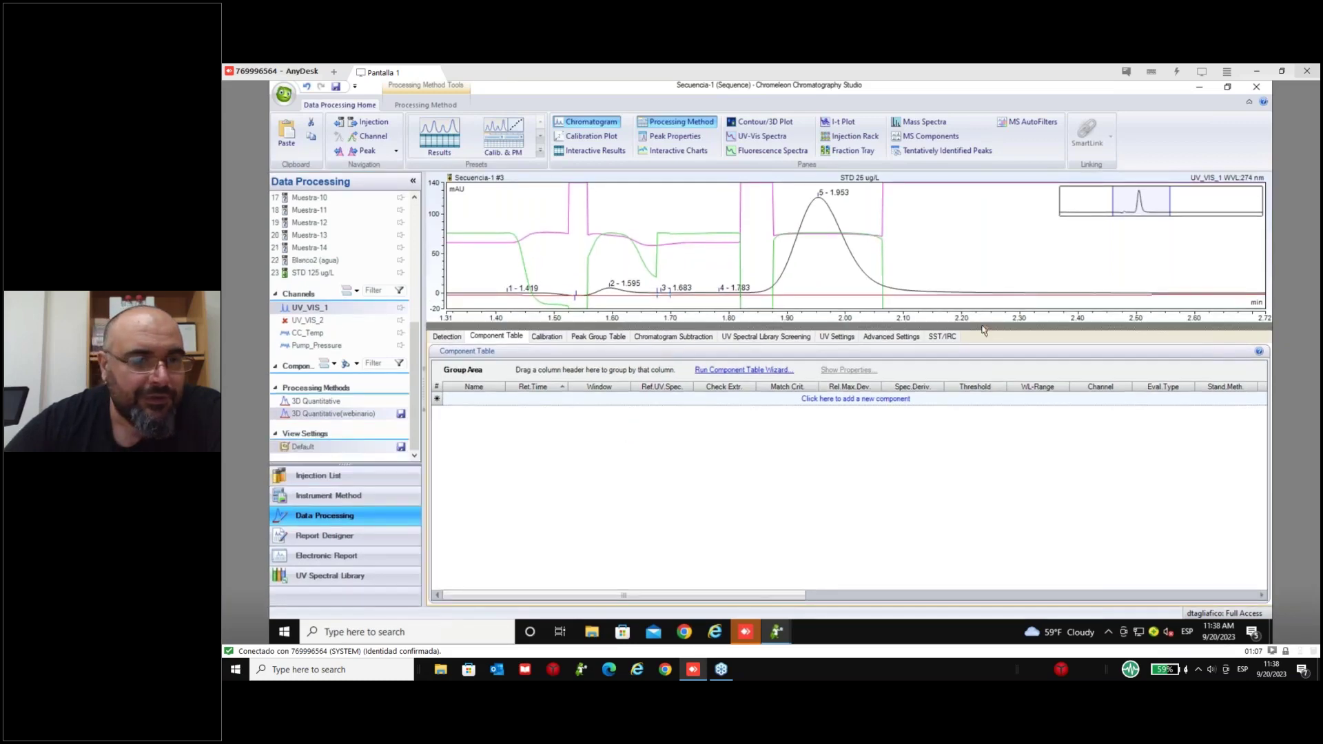
pyautogui.moveTo(984, 329); pyautogui.dragTo(1001, 468)
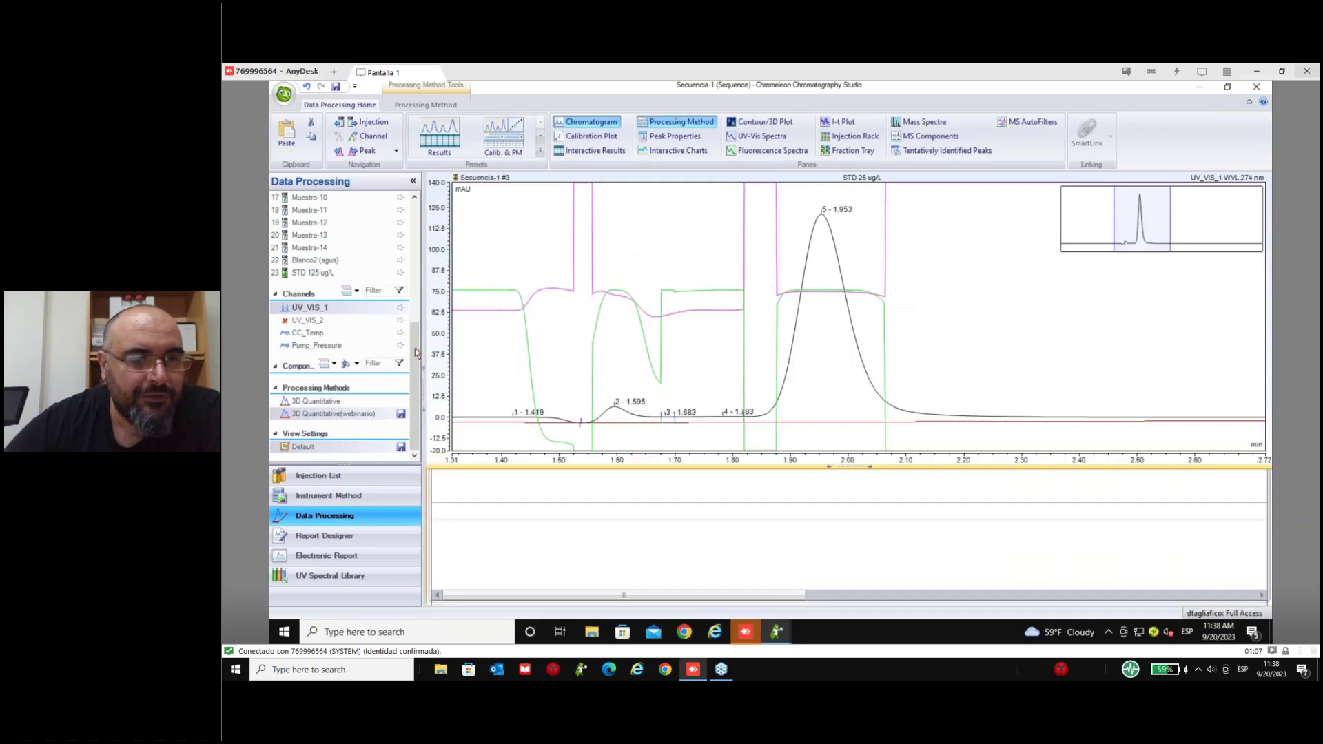
pyautogui.moveTo(415, 349); pyautogui.dragTo(414, 213)
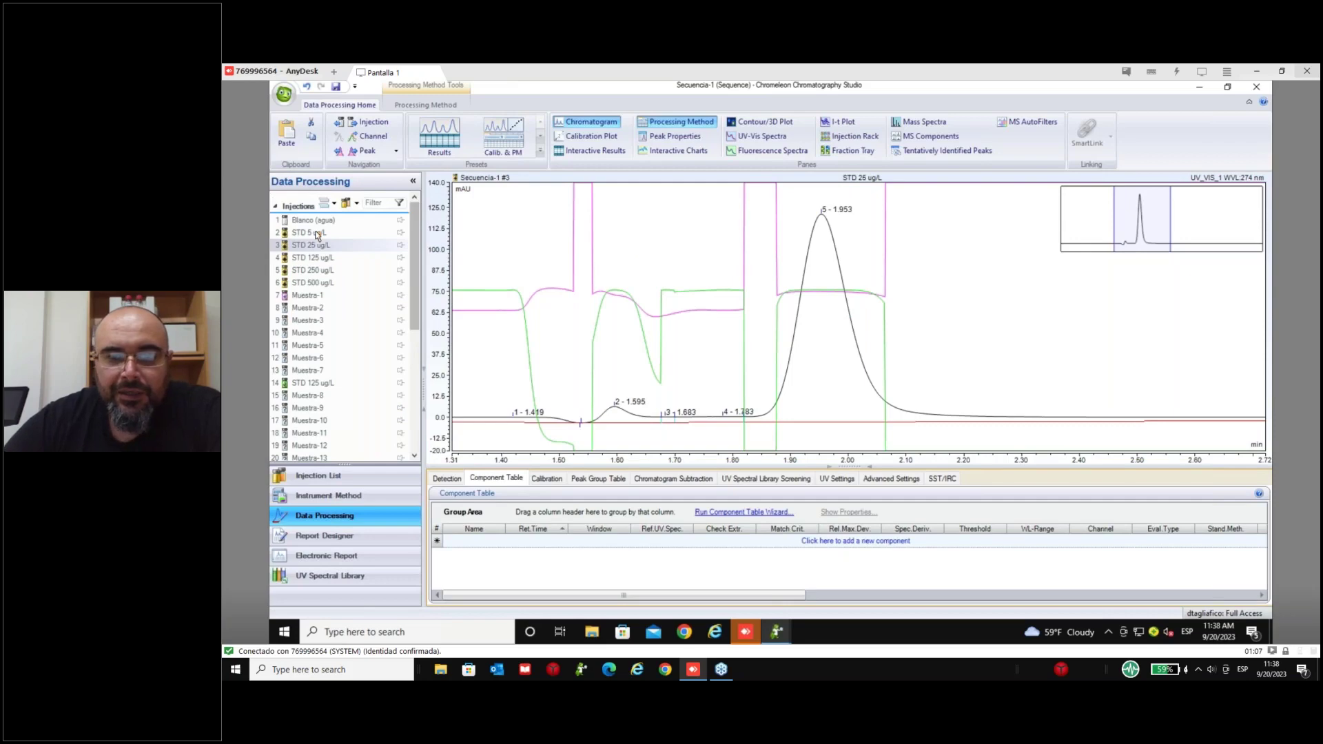
# - Display the STD 5 ug/L chromatogram at full size with the peak purity index and match factor traces hidden
pyautogui.press('Up')
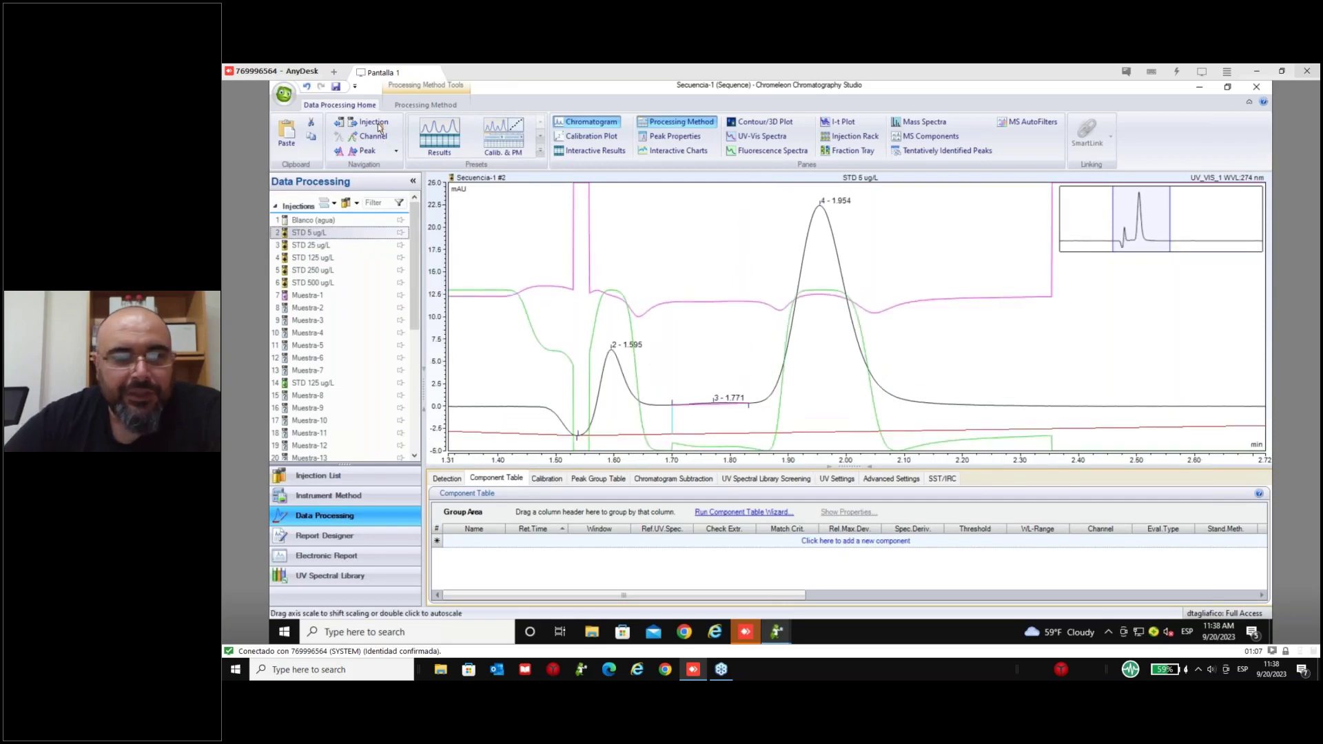
pyautogui.click(425, 104)
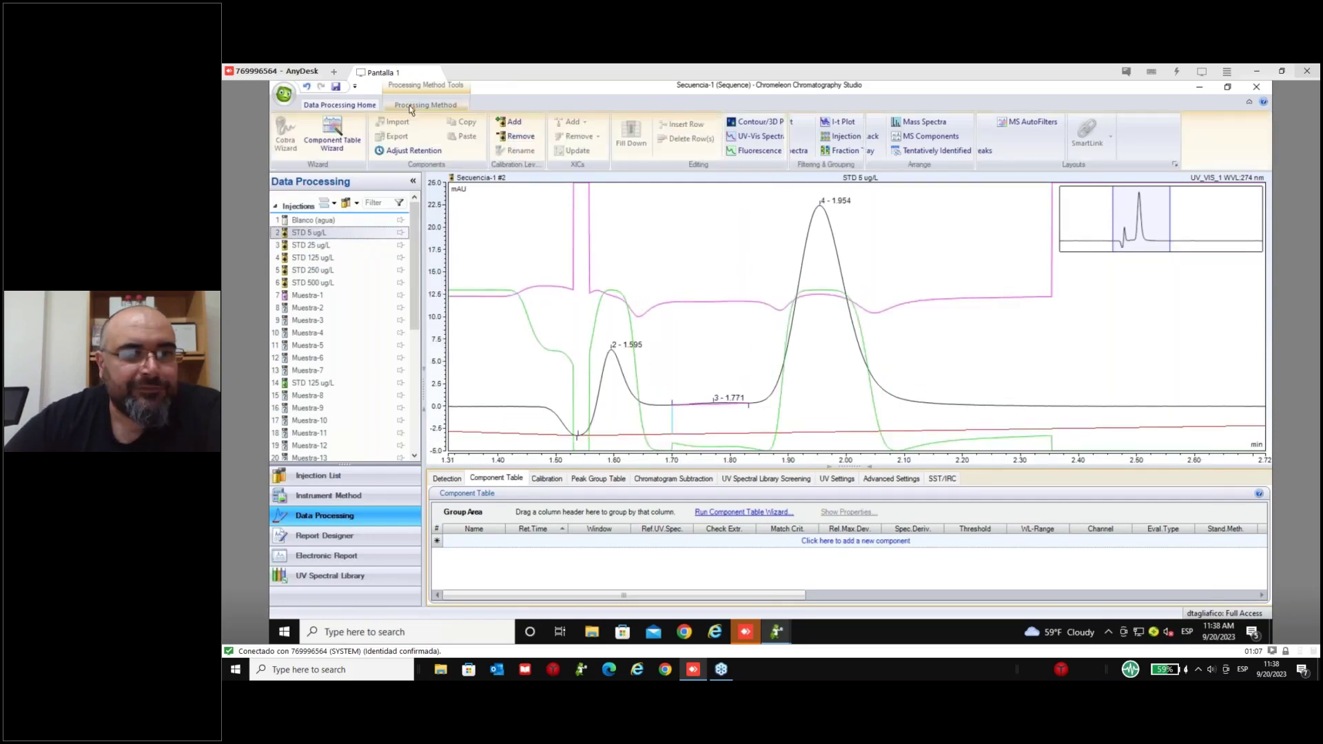
pyautogui.click(666, 234)
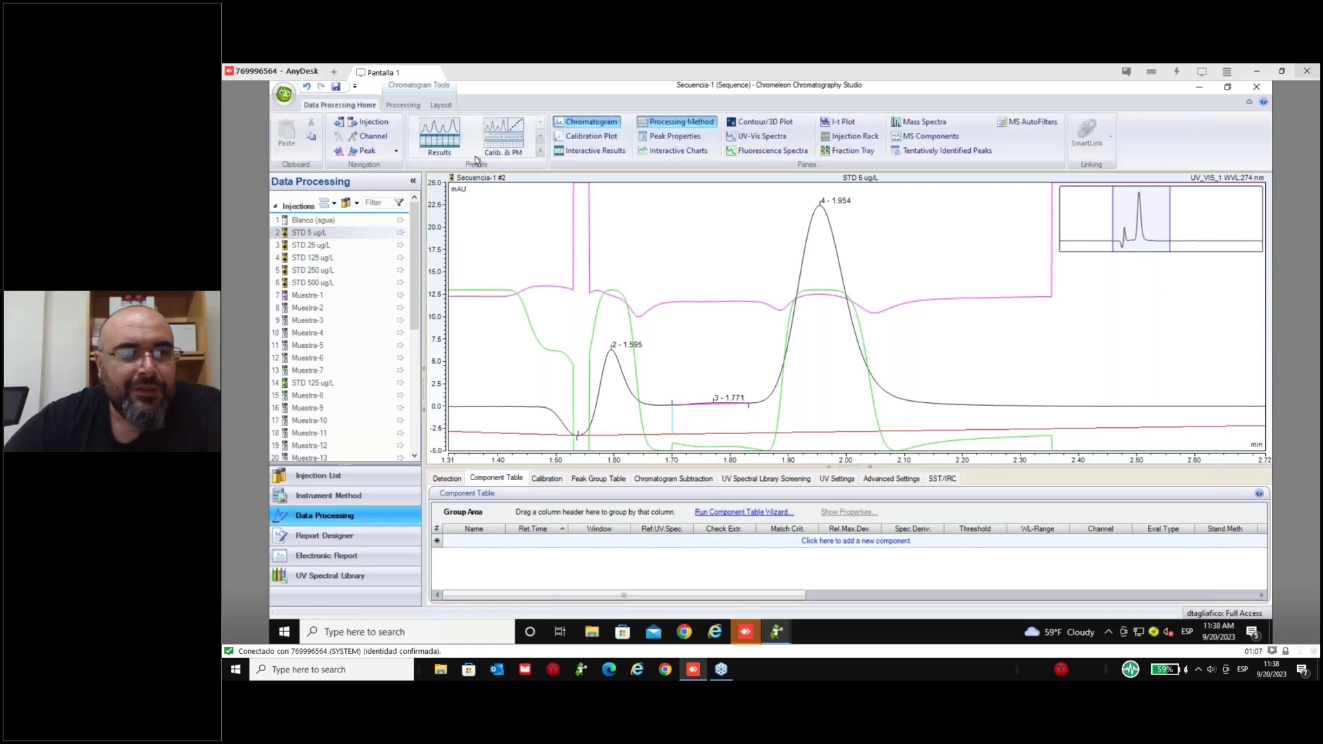
pyautogui.click(444, 106)
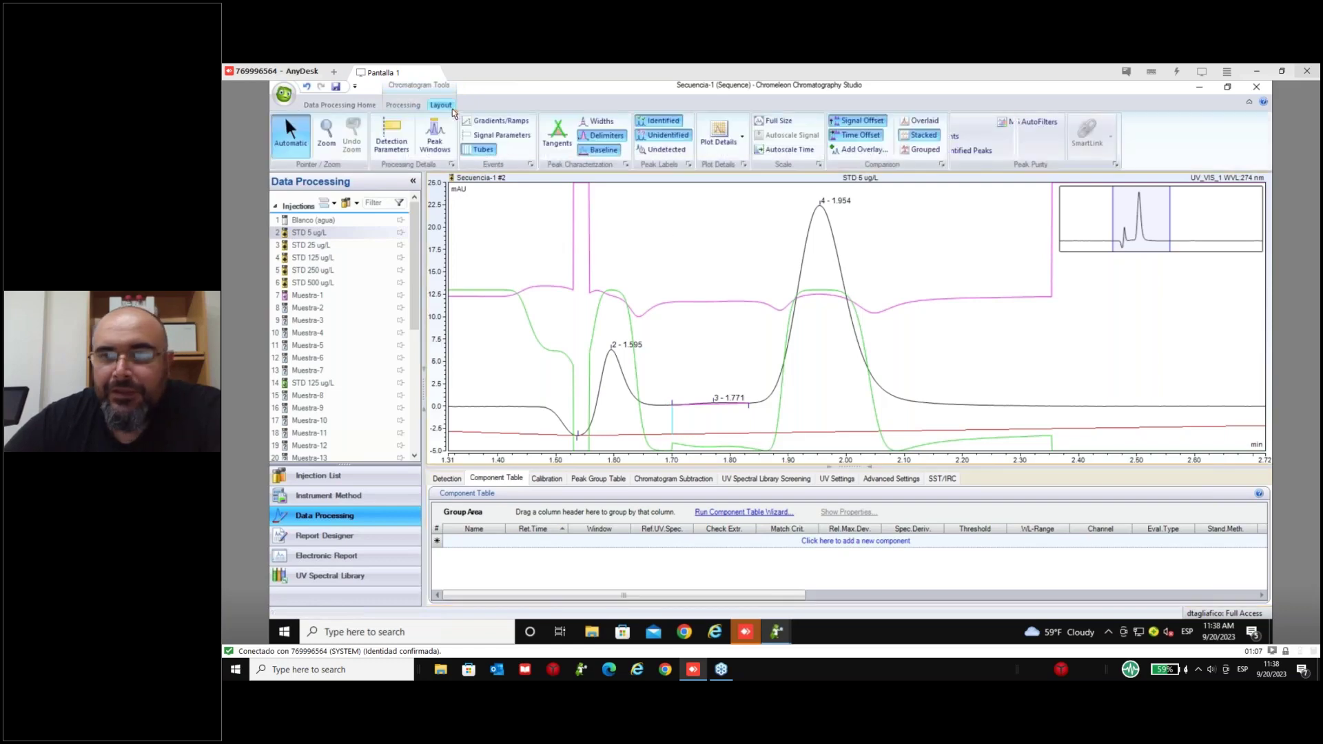
pyautogui.click(979, 136)
pyautogui.click(979, 136)
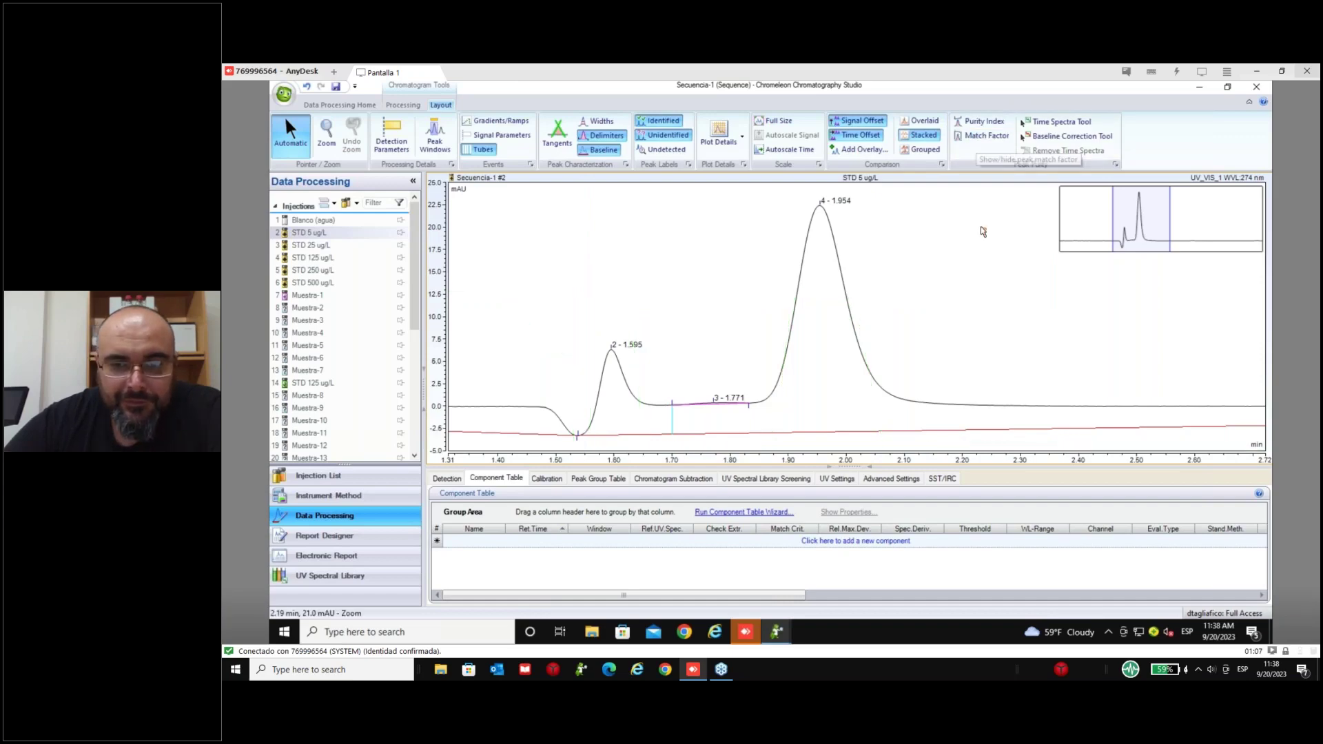
pyautogui.rightClick(718, 262)
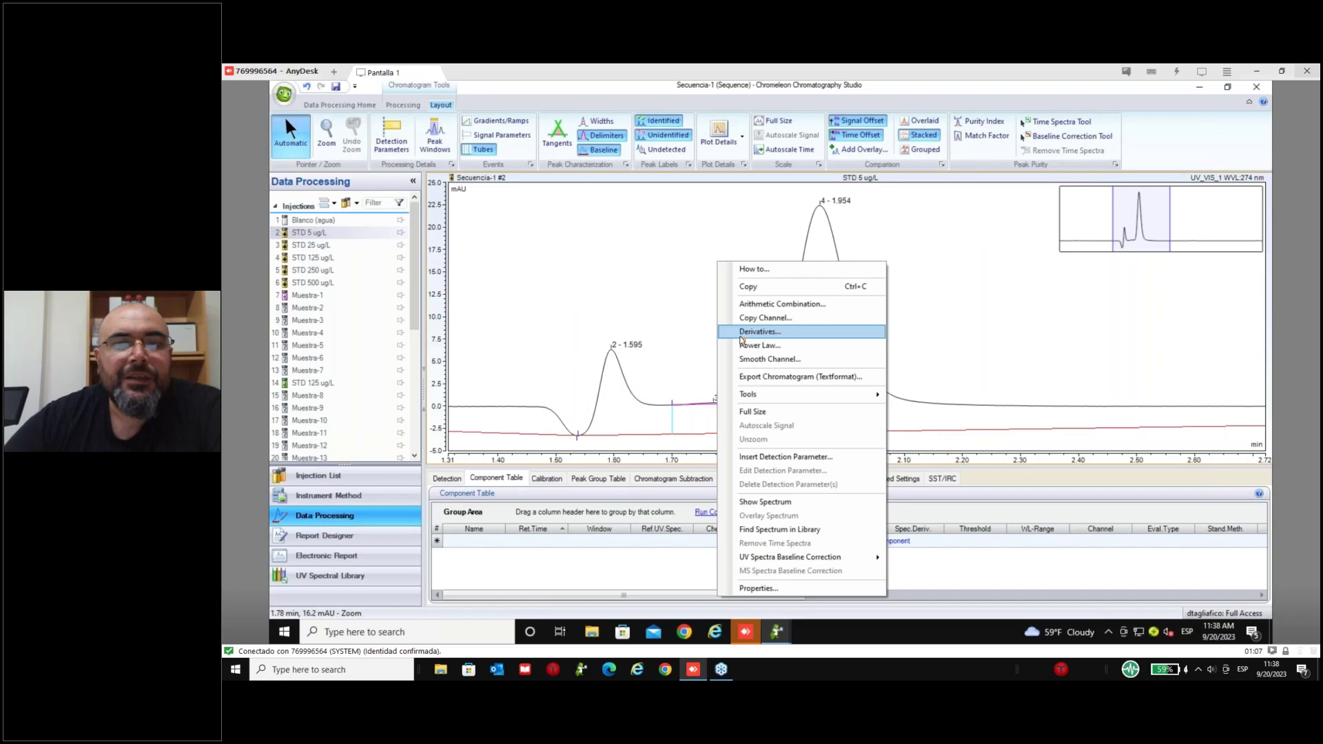
pyautogui.click(751, 412)
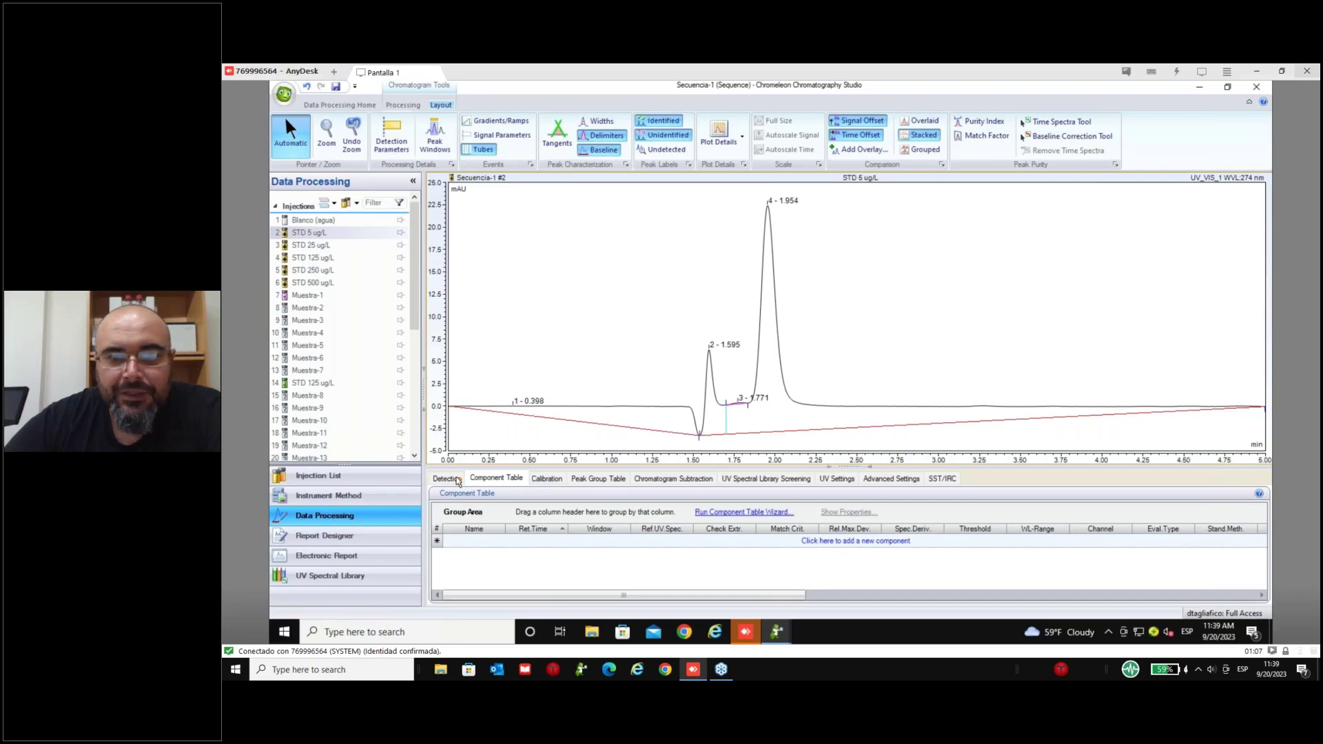
# - Show the method's detection settings and choose Cobra as the detection algorithm
pyautogui.click(456, 479)
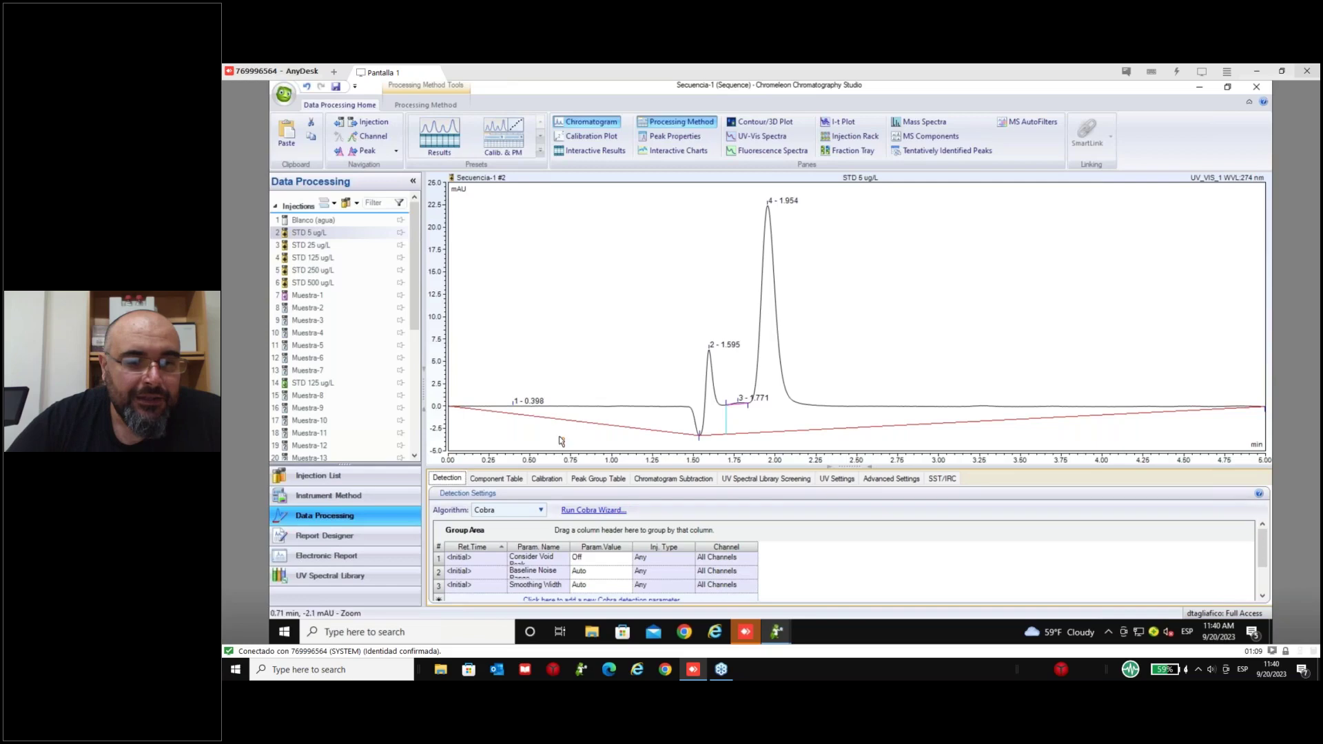
pyautogui.click(541, 510)
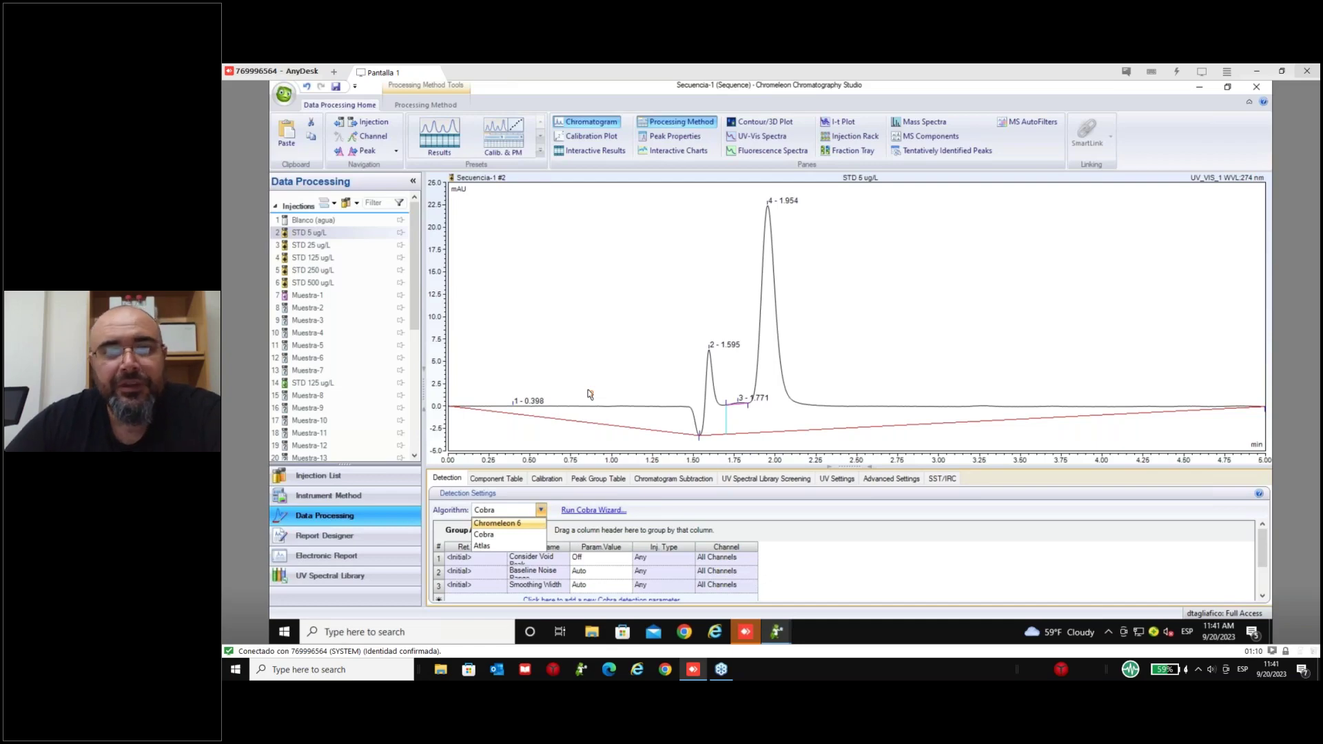
pyautogui.click(512, 534)
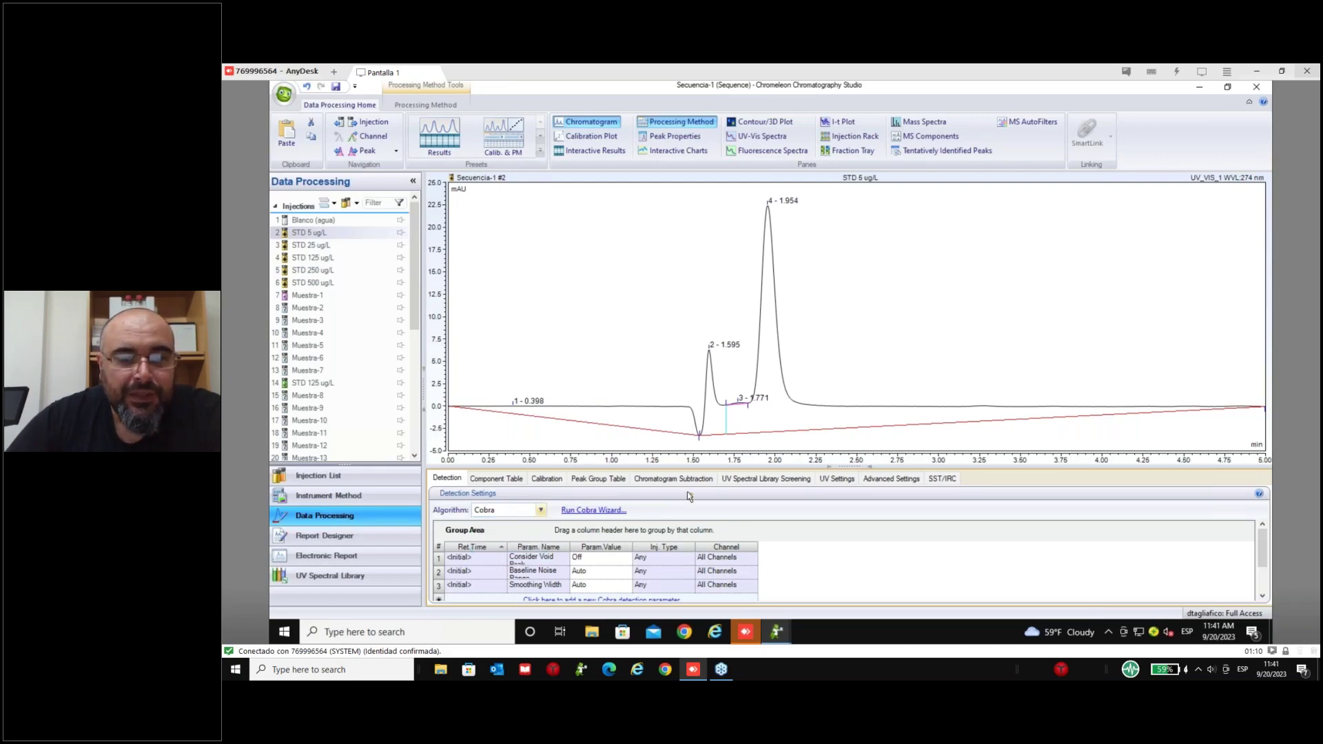
# - Run the Cobra Wizard and limit the integration area to about 1.72 to 2.30 min around the main peak
pyautogui.click(594, 510)
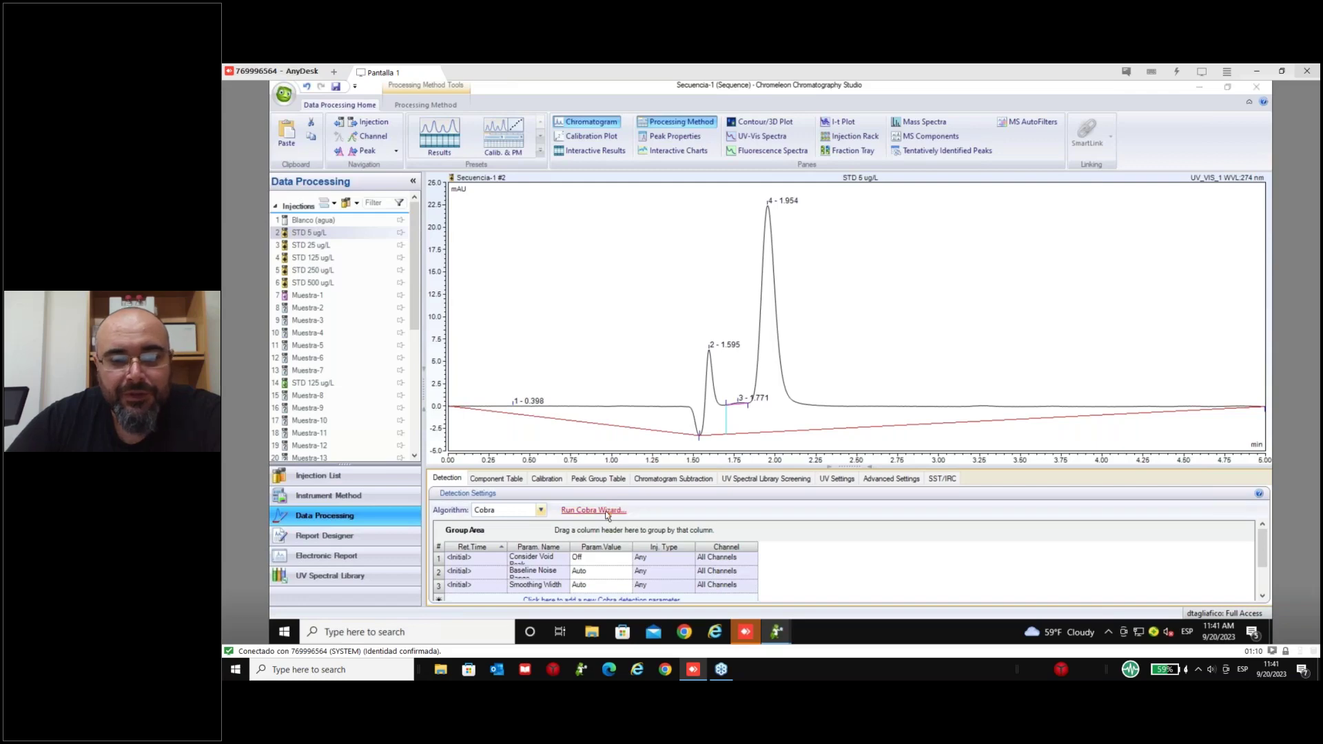
pyautogui.click(605, 512)
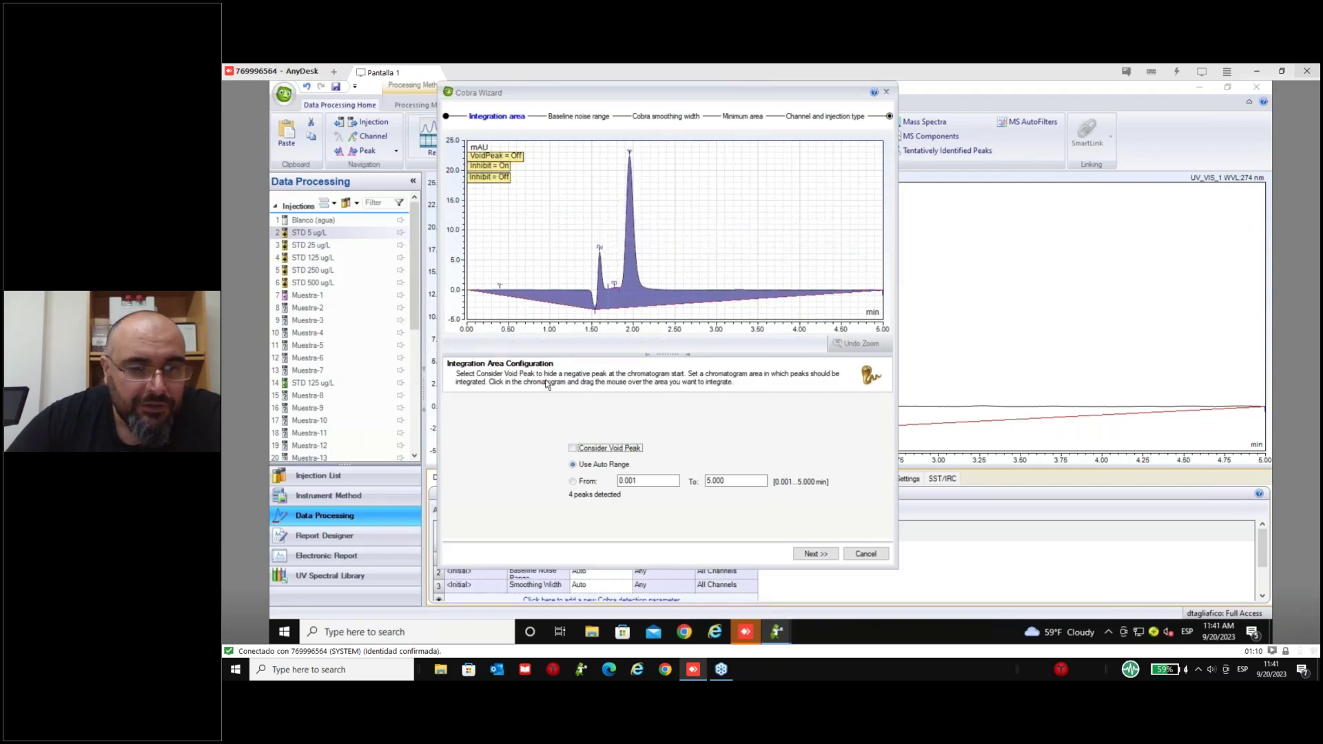
pyautogui.moveTo(610, 290); pyautogui.dragTo(658, 289)
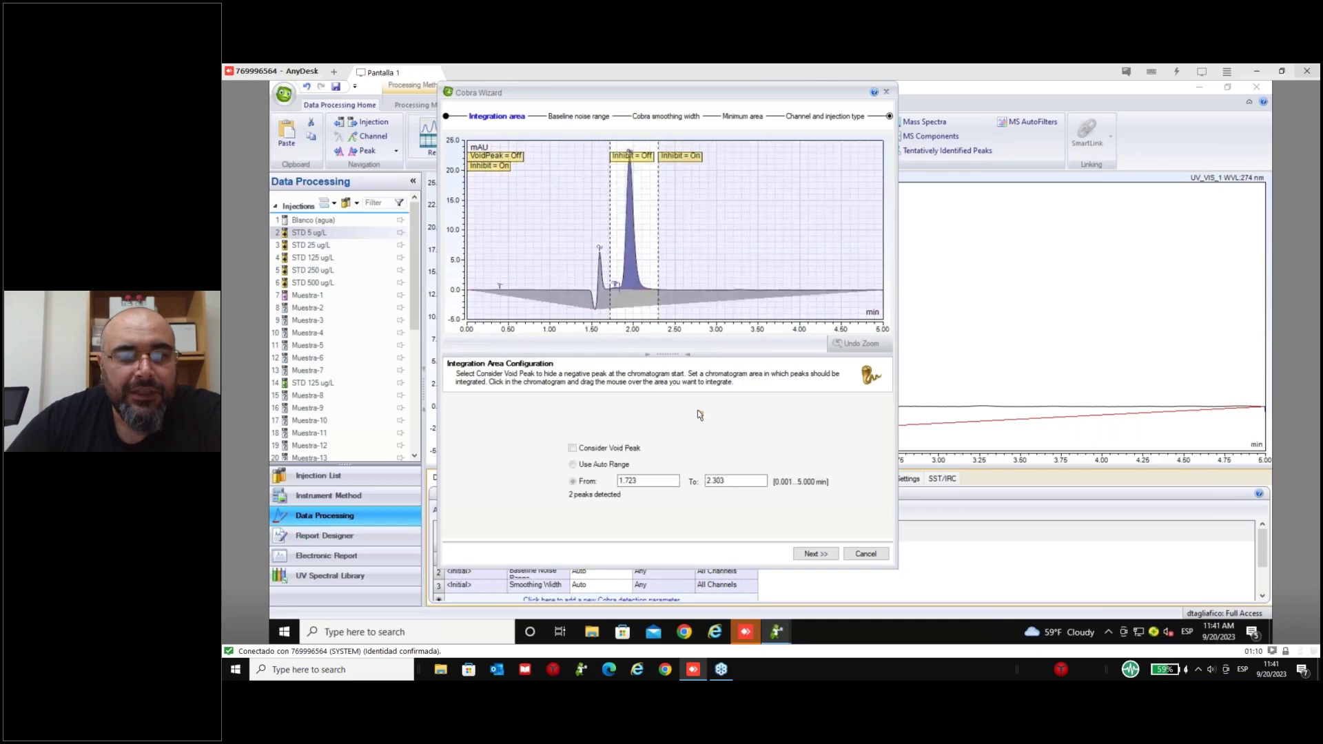
pyautogui.click(812, 555)
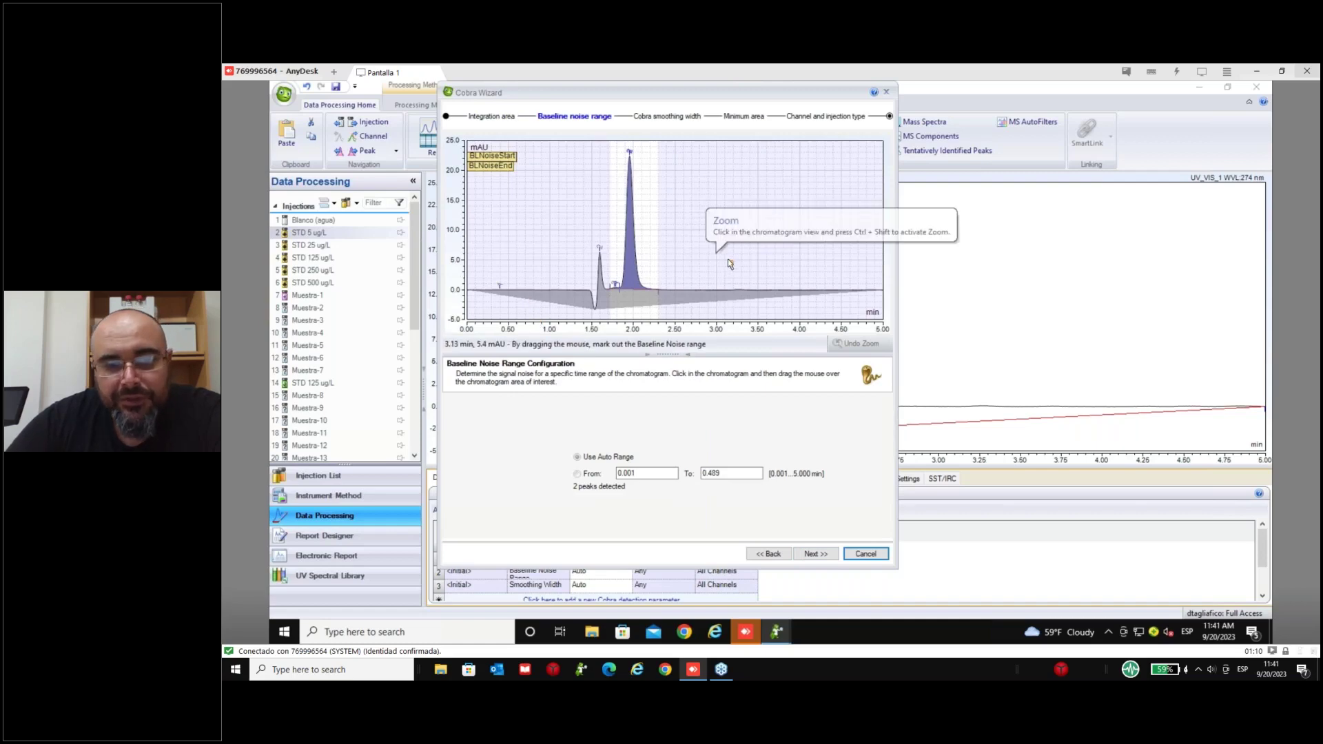
# - Mark a baseline noise range of about 0.26 to 1.26 min, keep the default smoothing width and proceed to the minimum area page
pyautogui.moveTo(488, 256); pyautogui.dragTo(571, 257)
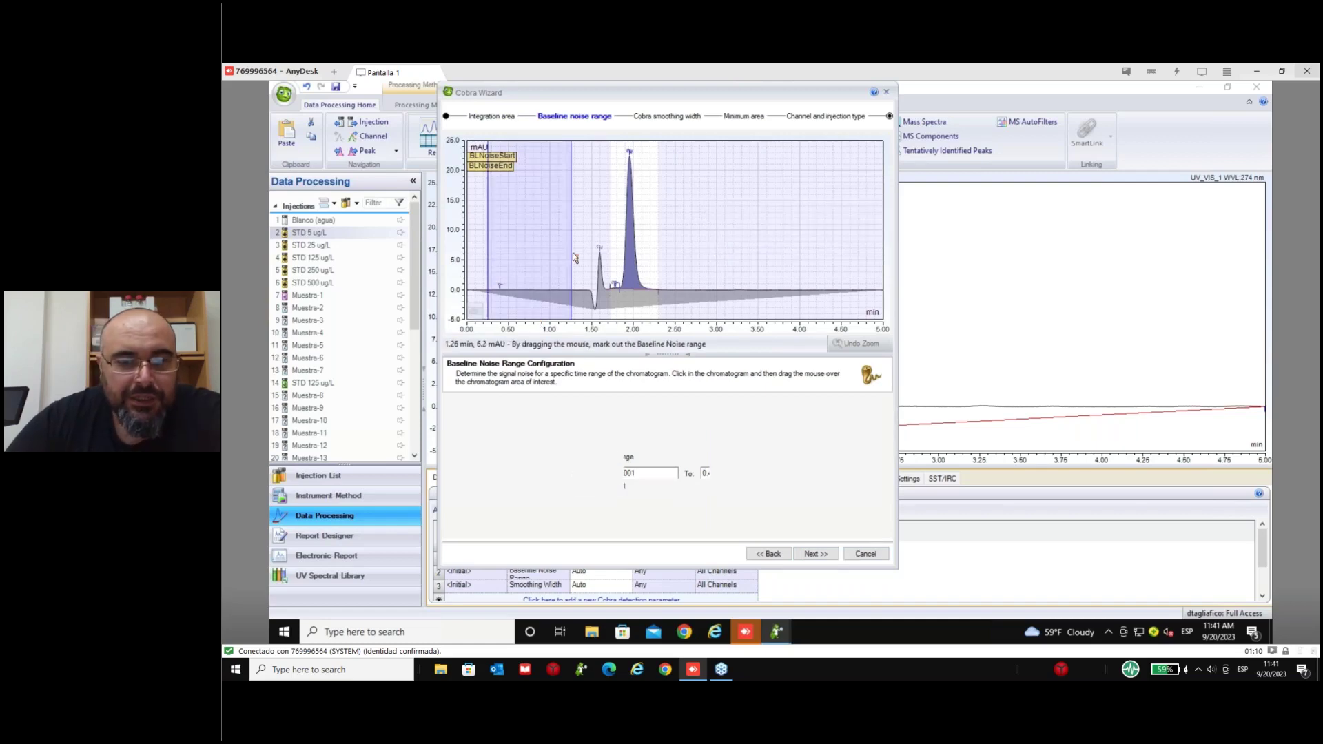
pyautogui.click(816, 554)
pyautogui.click(816, 554)
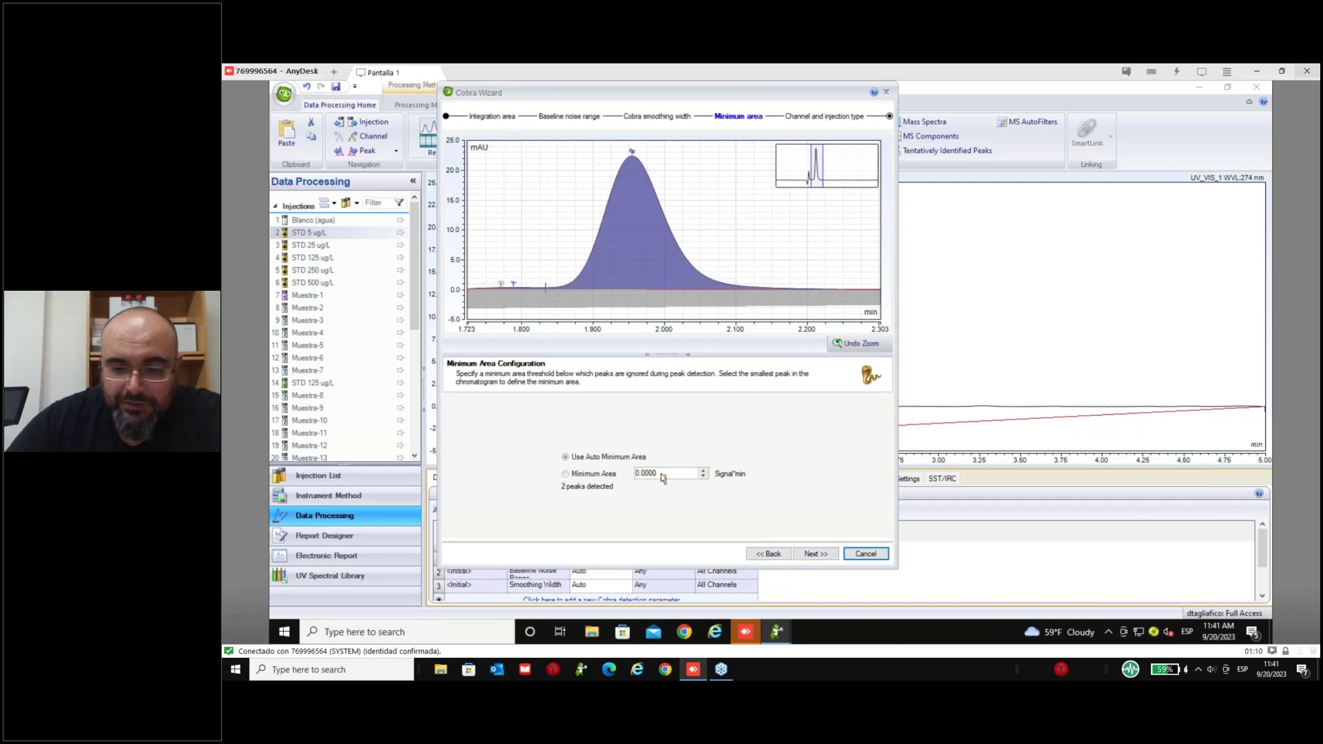
# - Try a minimum area of 10 Signal*min for peak detection
pyautogui.click(661, 474)
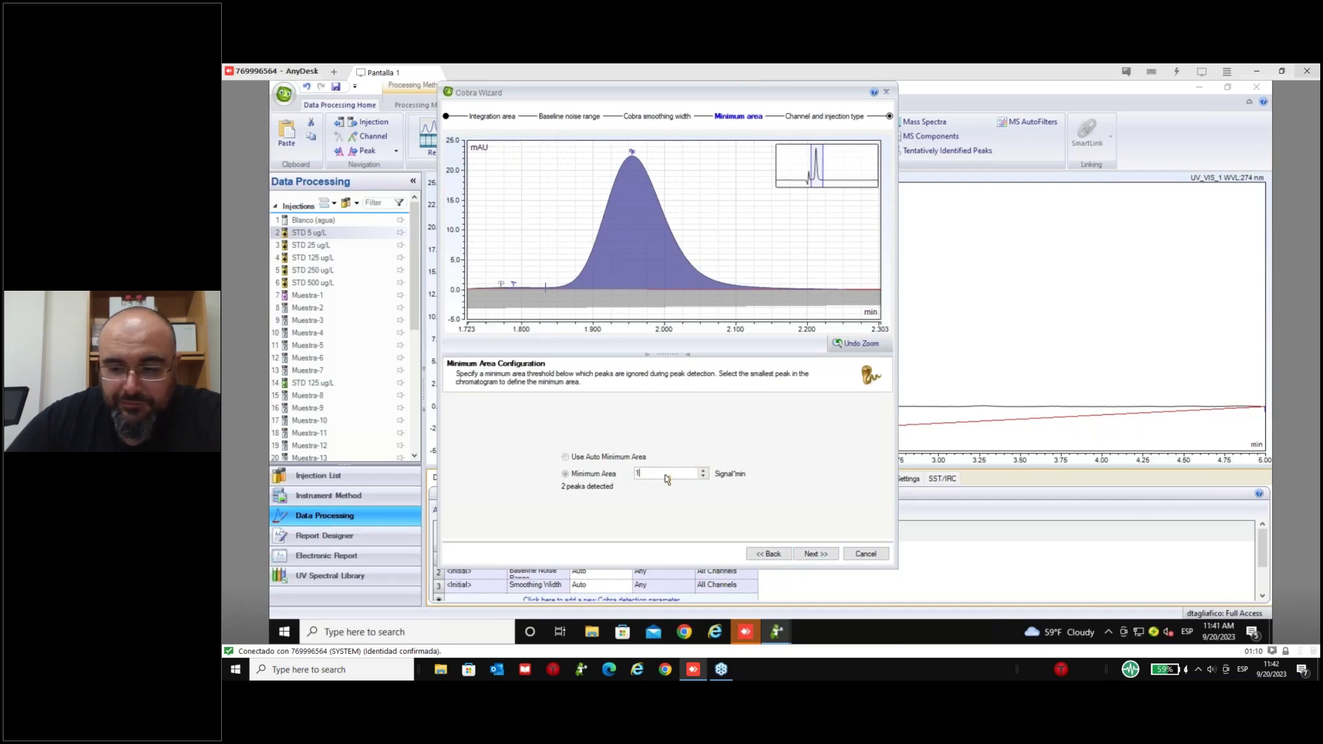
pyautogui.write('10')
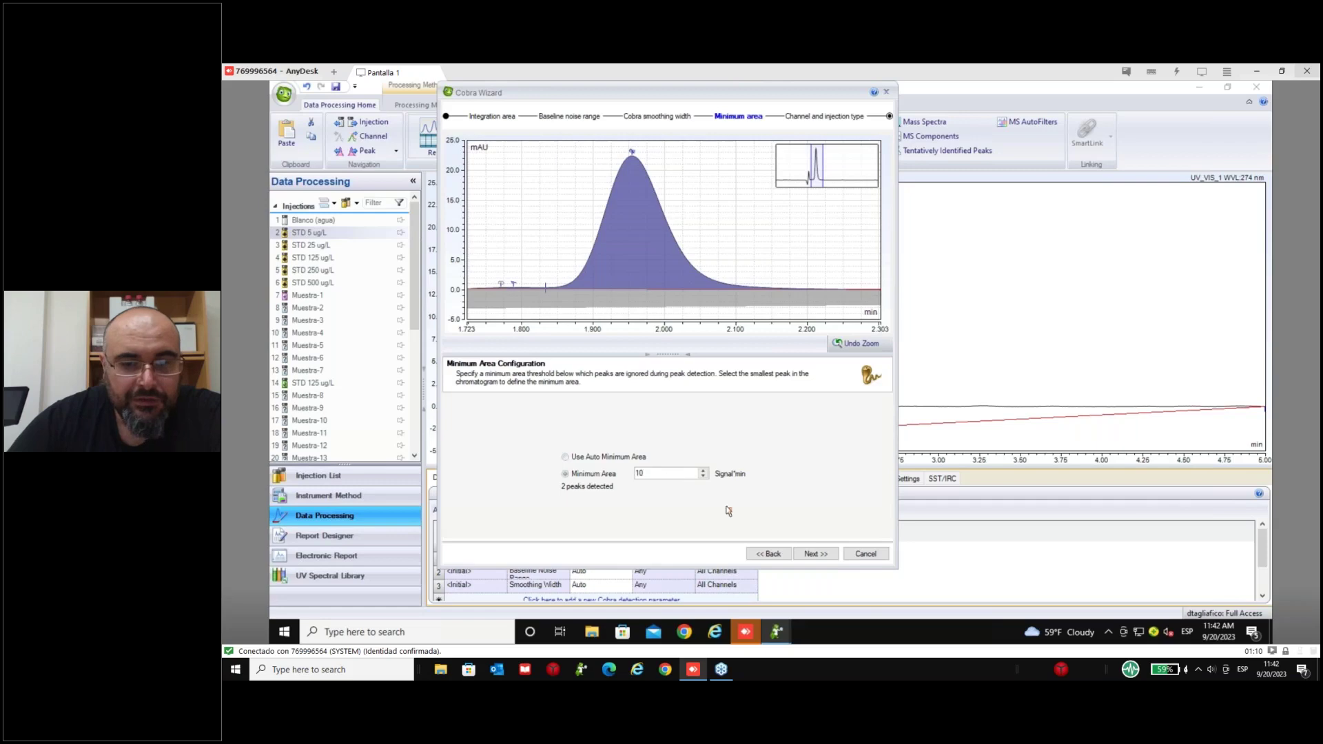
pyautogui.click(814, 554)
pyautogui.click(643, 473)
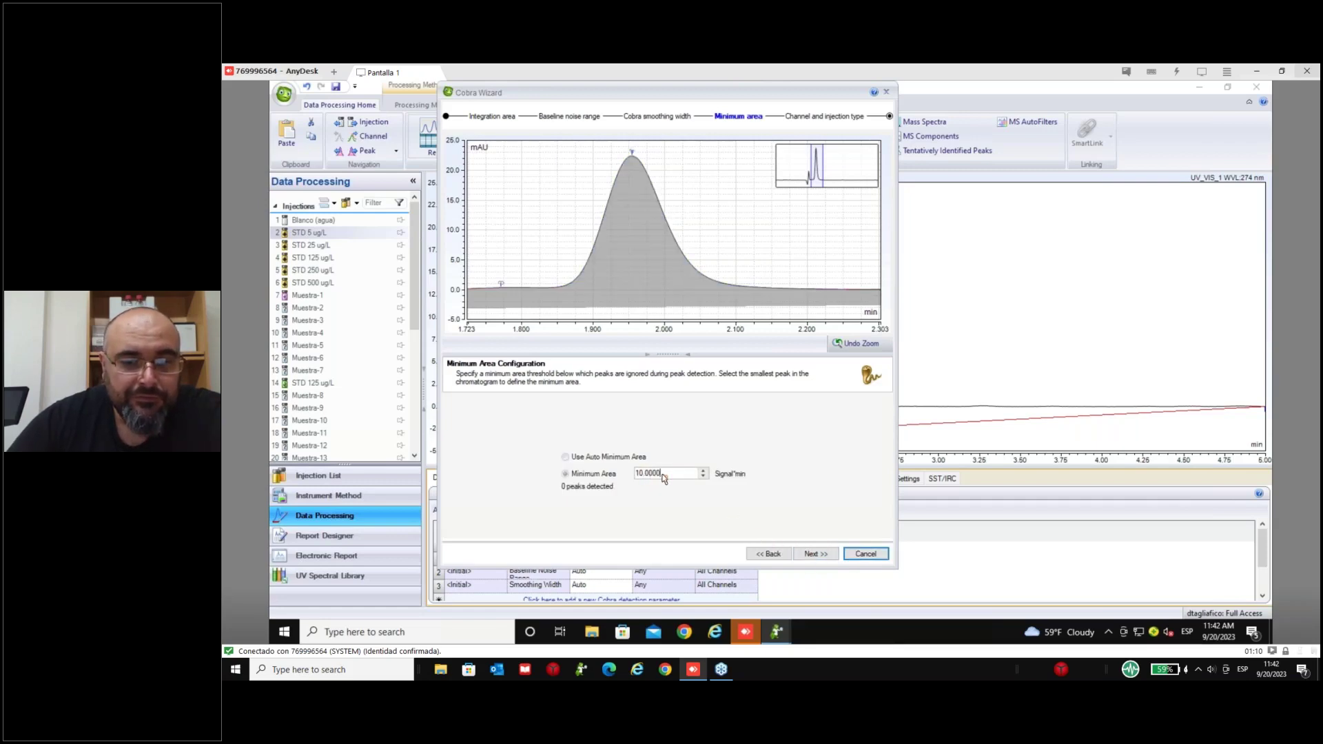
# - Set the minimum area to 1 Signal*min and finish the wizard for all channels and any injection type
pyautogui.doubleClick(662, 475)
pyautogui.write('1')
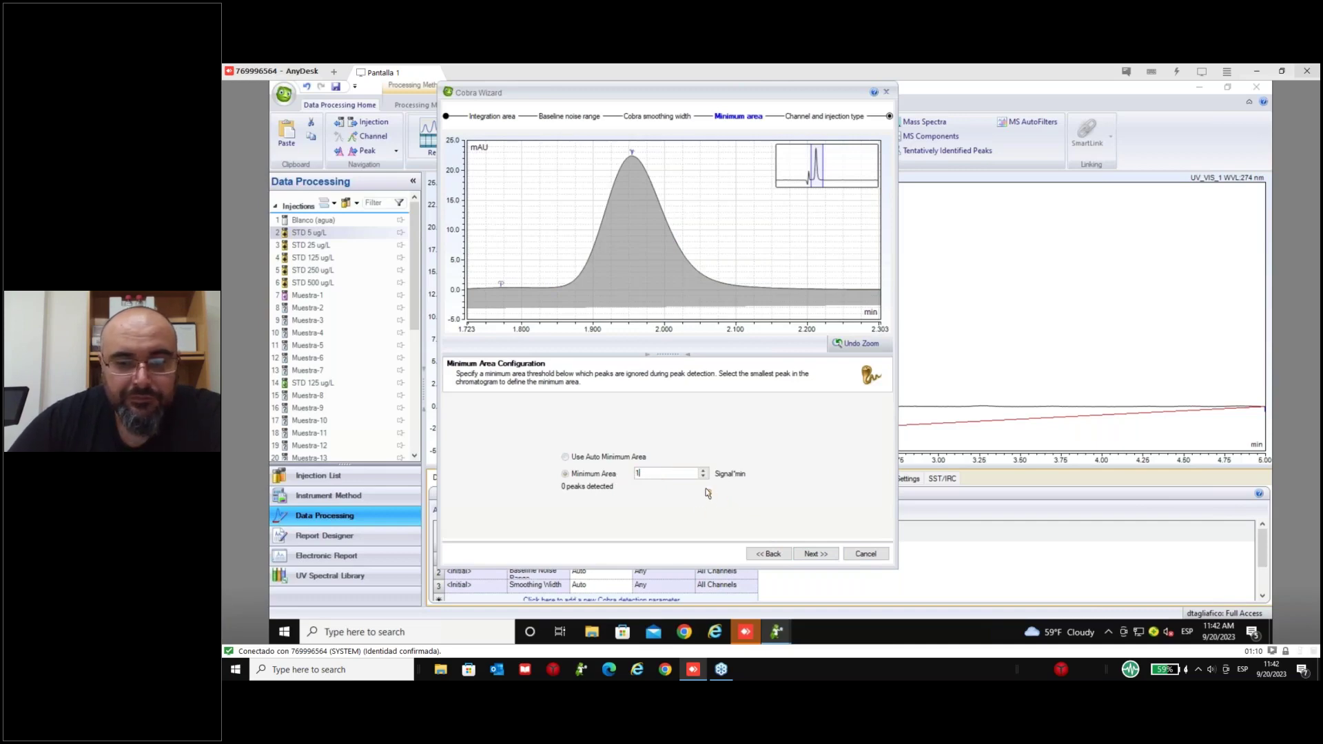
pyautogui.press('Return')
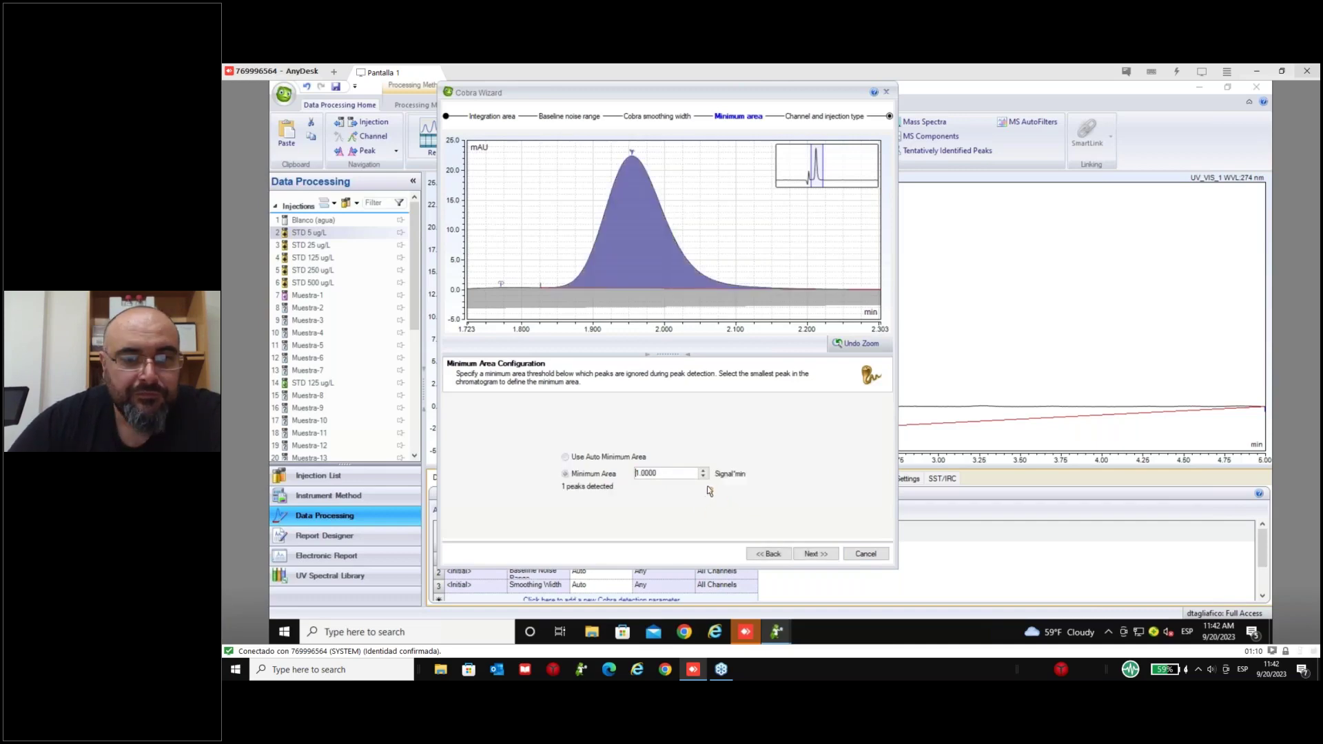
pyautogui.click(823, 557)
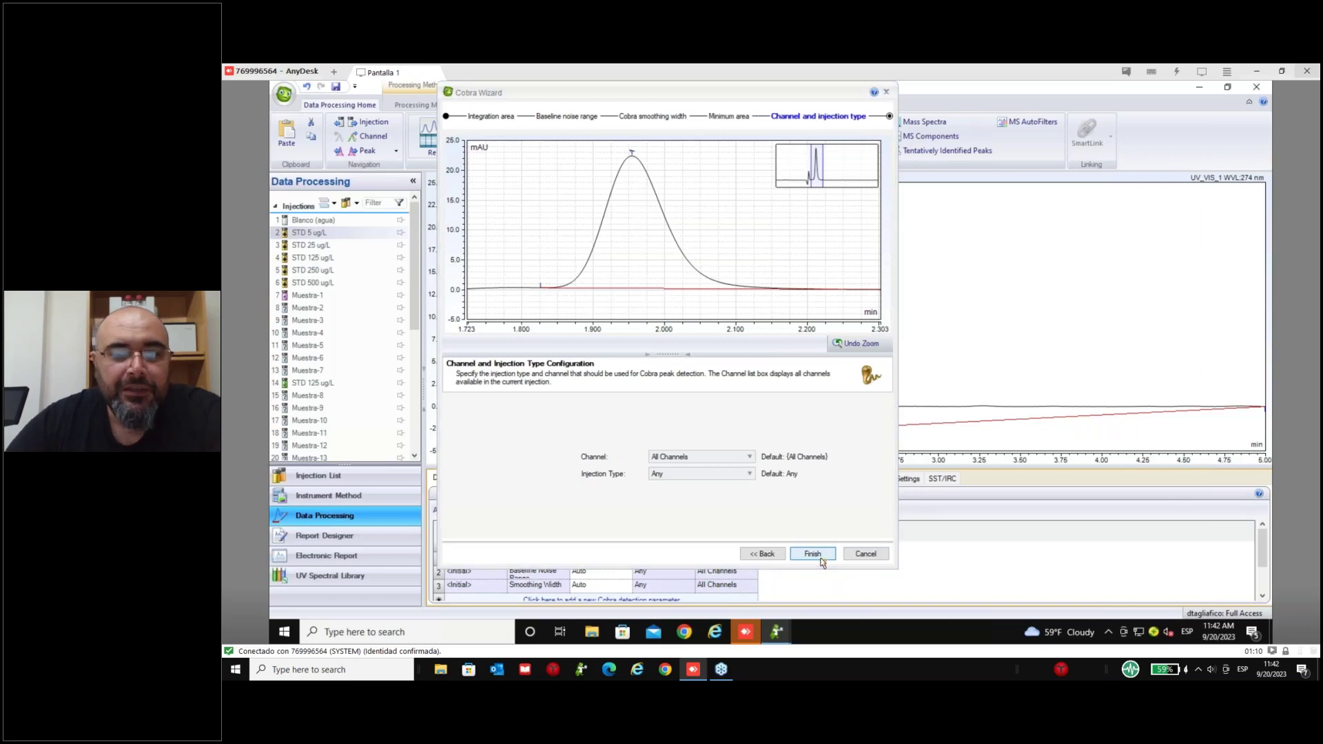
pyautogui.click(819, 558)
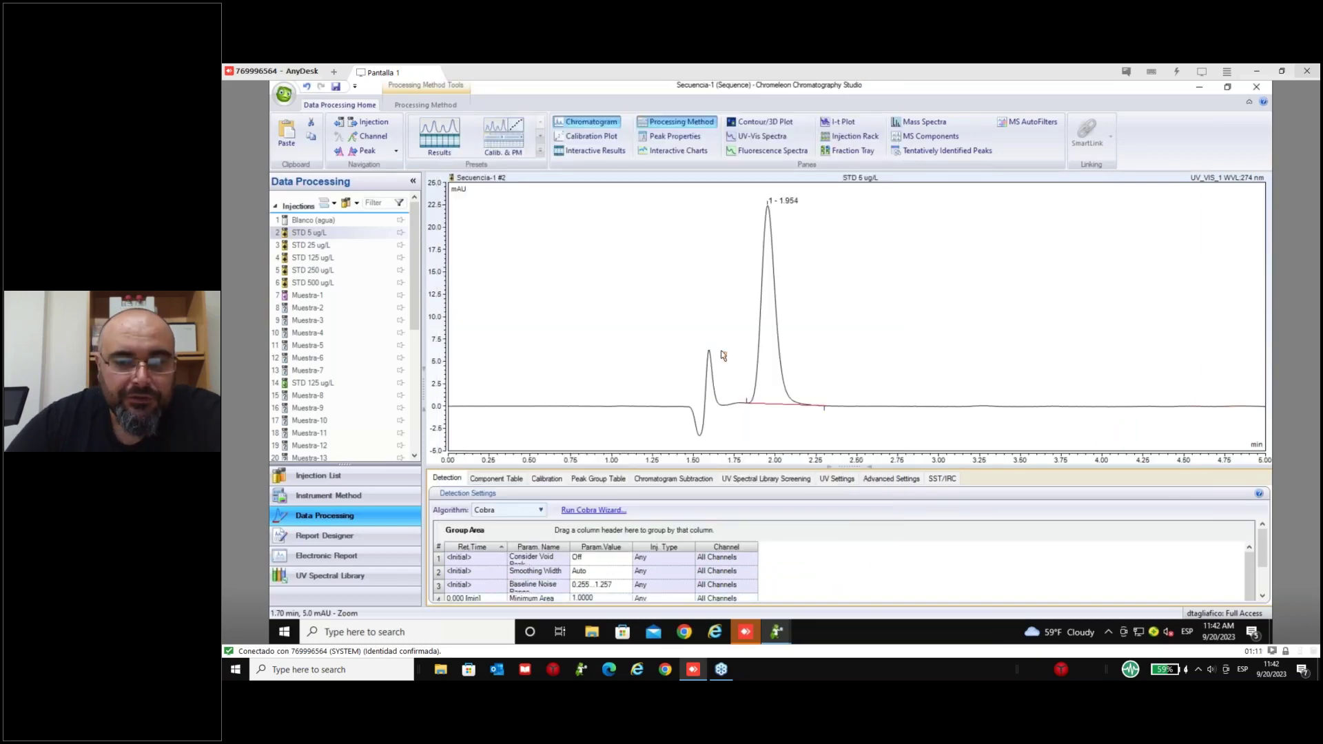
# - Enlarge the processing method pane and add a new component named Cafeína to the component table
pyautogui.click(667, 166)
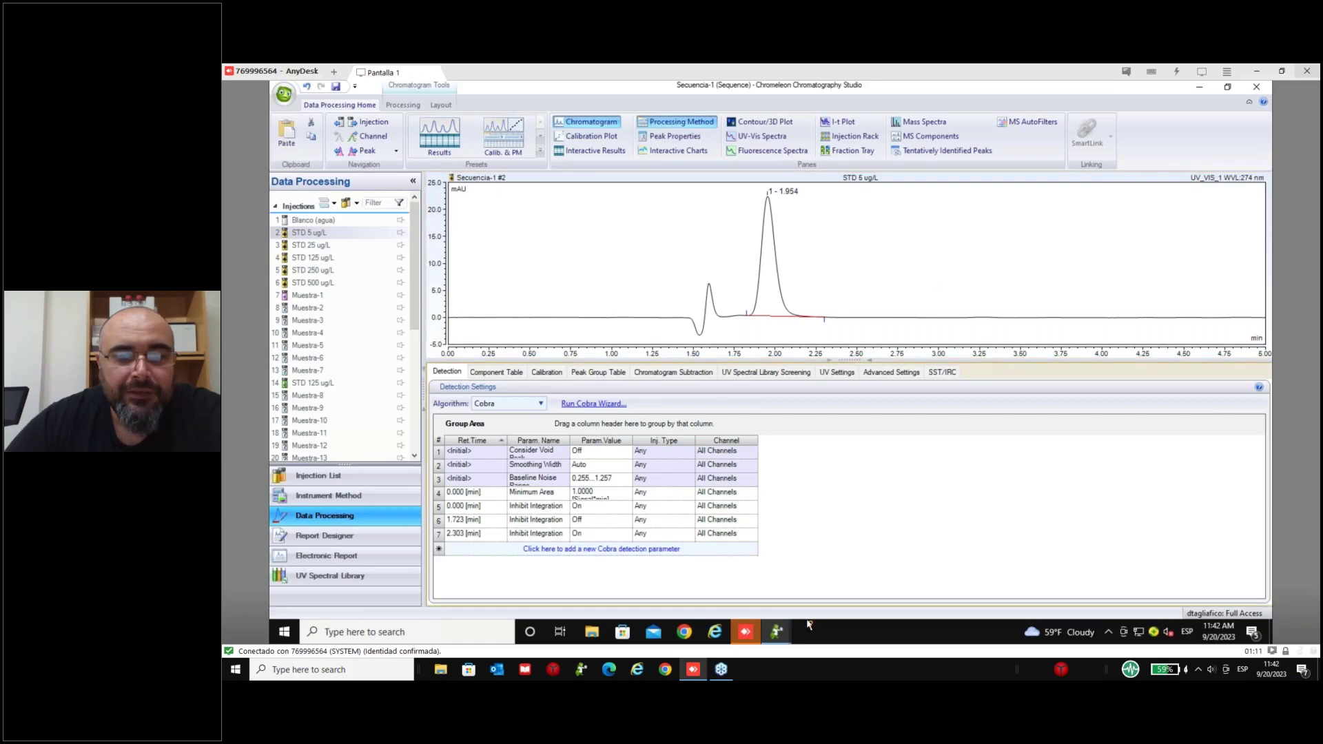
pyautogui.click(496, 372)
pyautogui.click(841, 435)
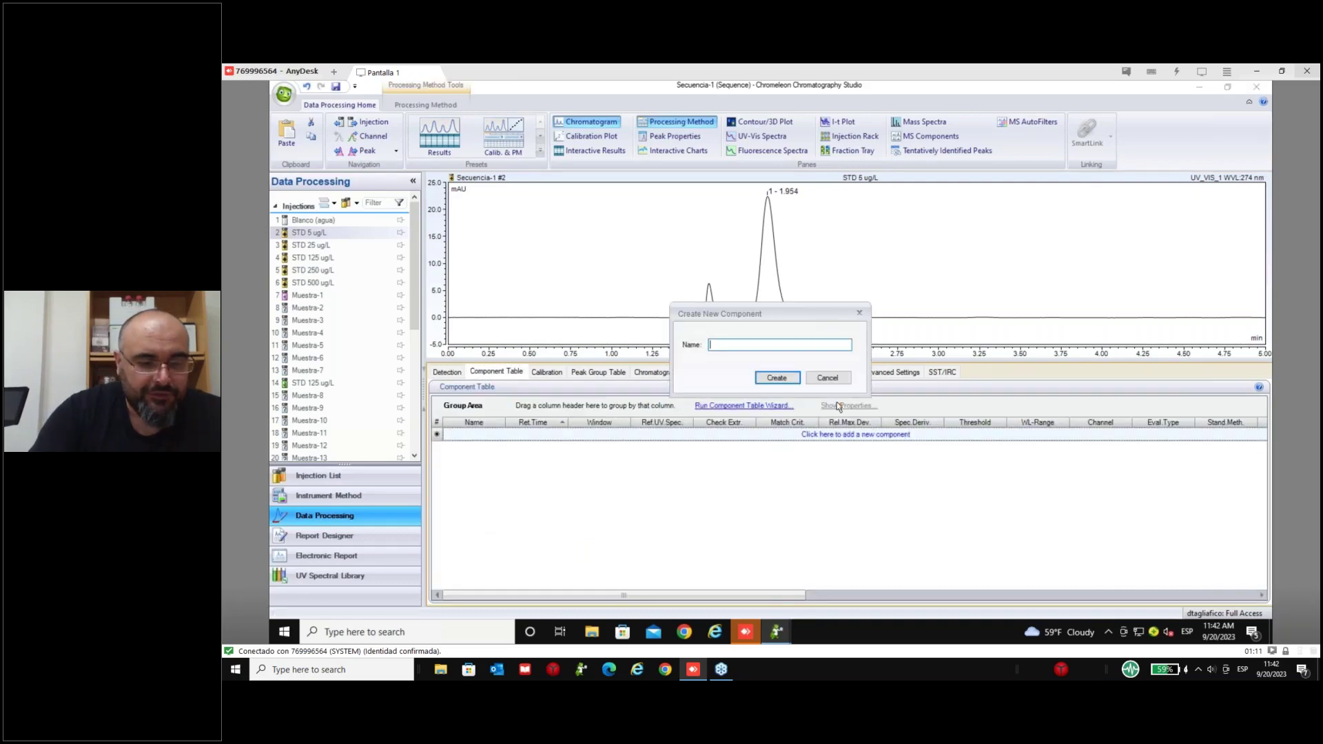
pyautogui.write('Cafe')
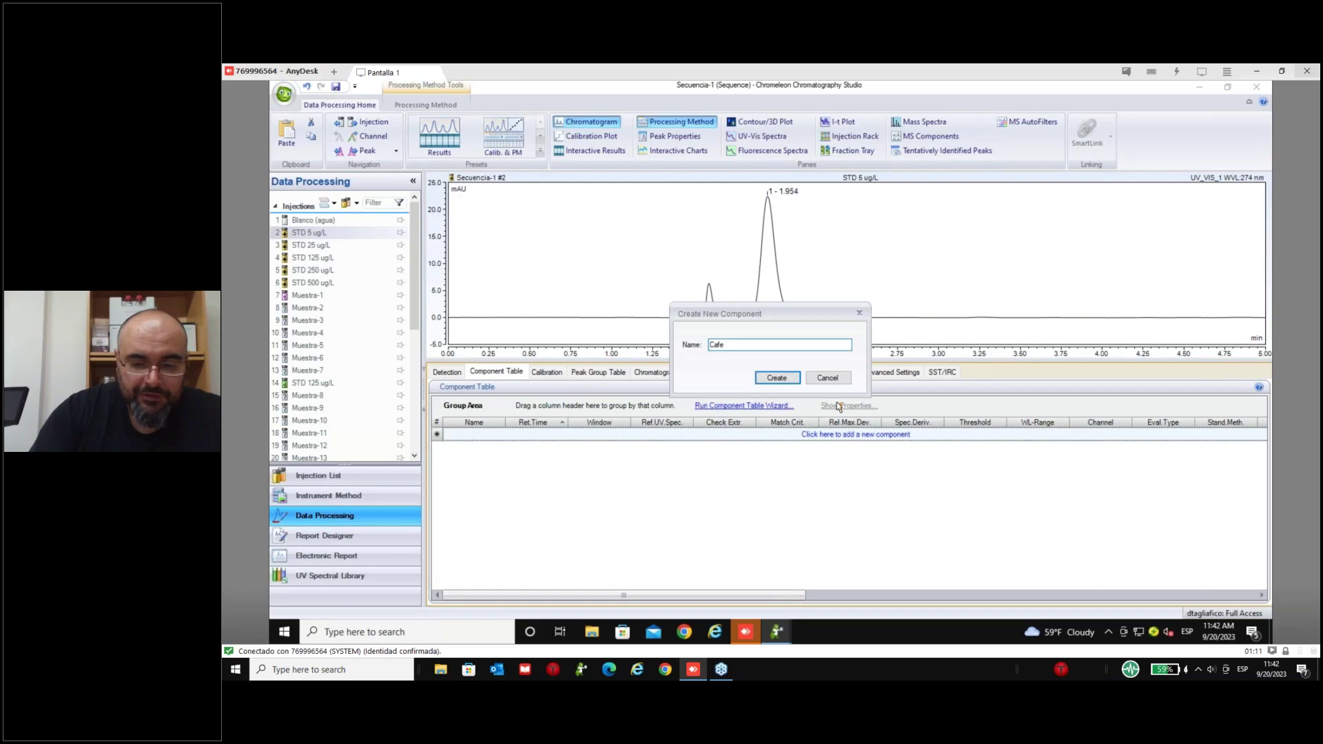
pyautogui.write('in')
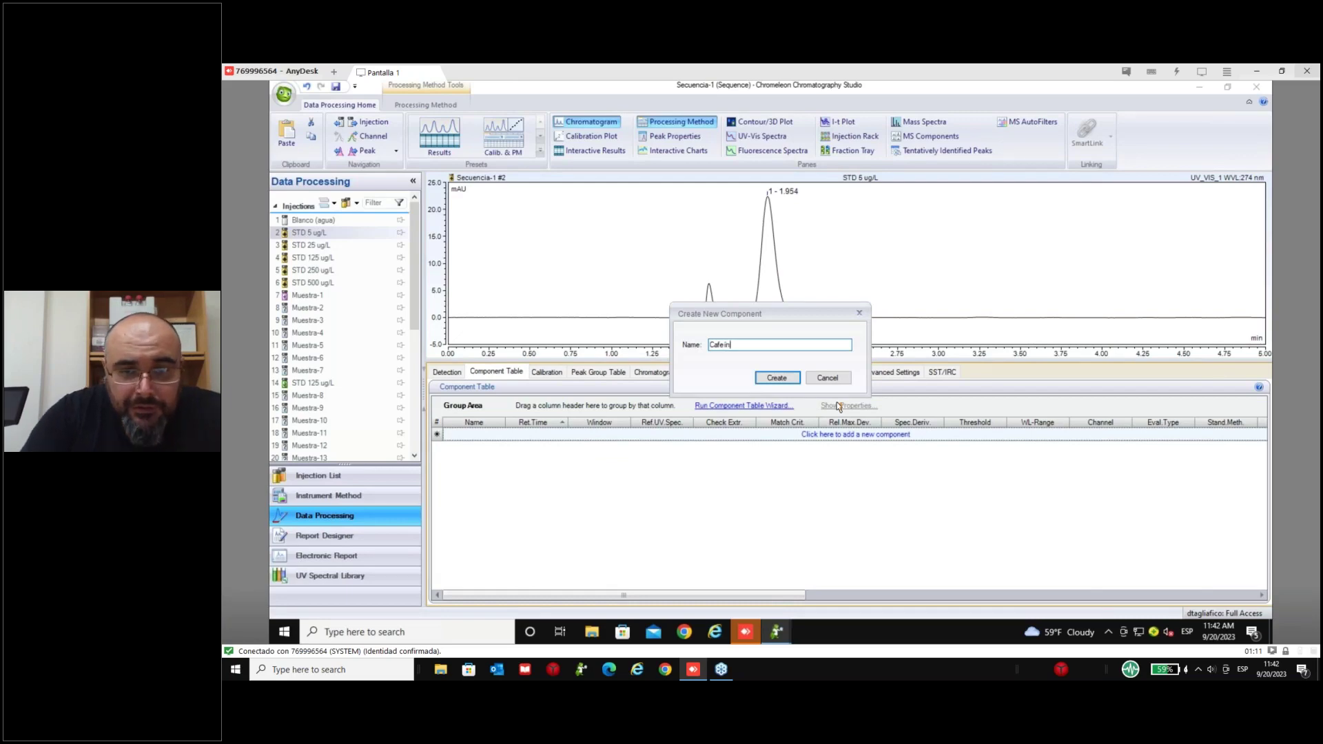
pyautogui.write('a')
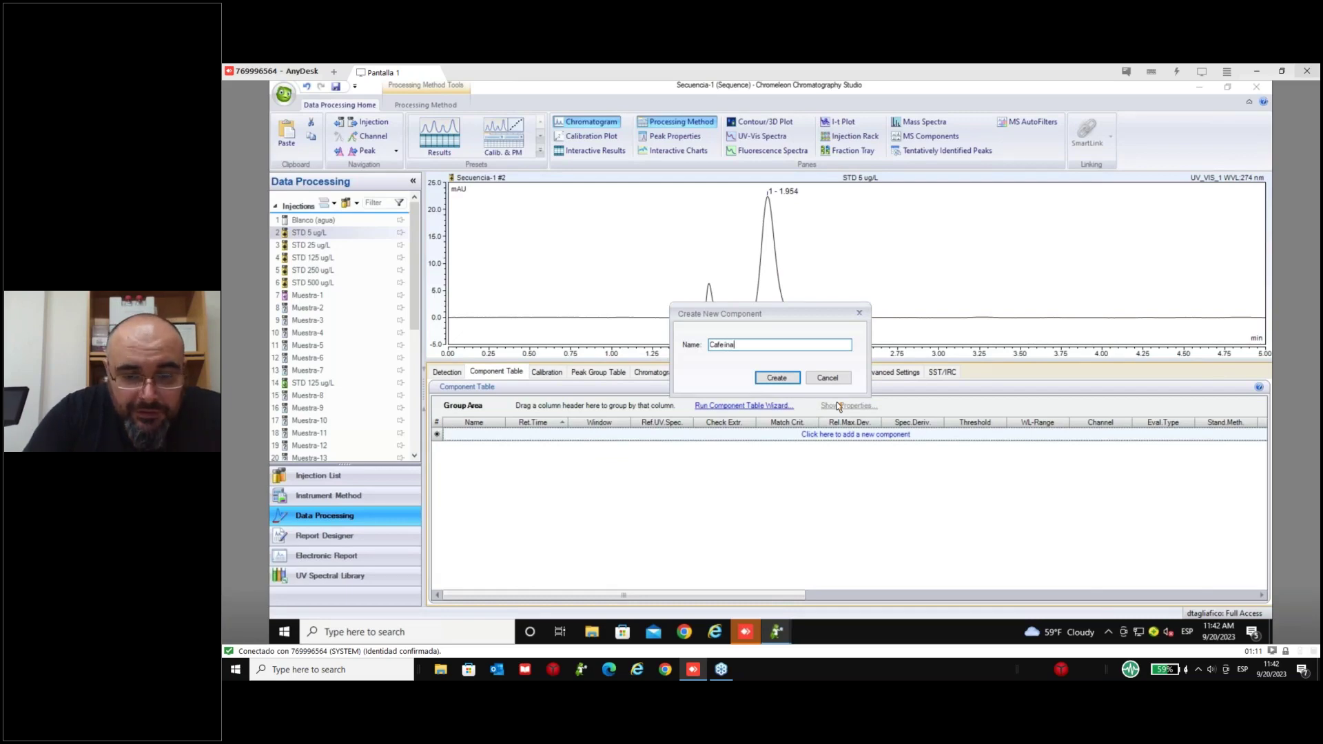
pyautogui.press('BackSpace')
pyautogui.press('BackSpace')
pyautogui.press('BackSpace')
pyautogui.press('BackSpace')
pyautogui.press('BackSpace')
pyautogui.write('f')
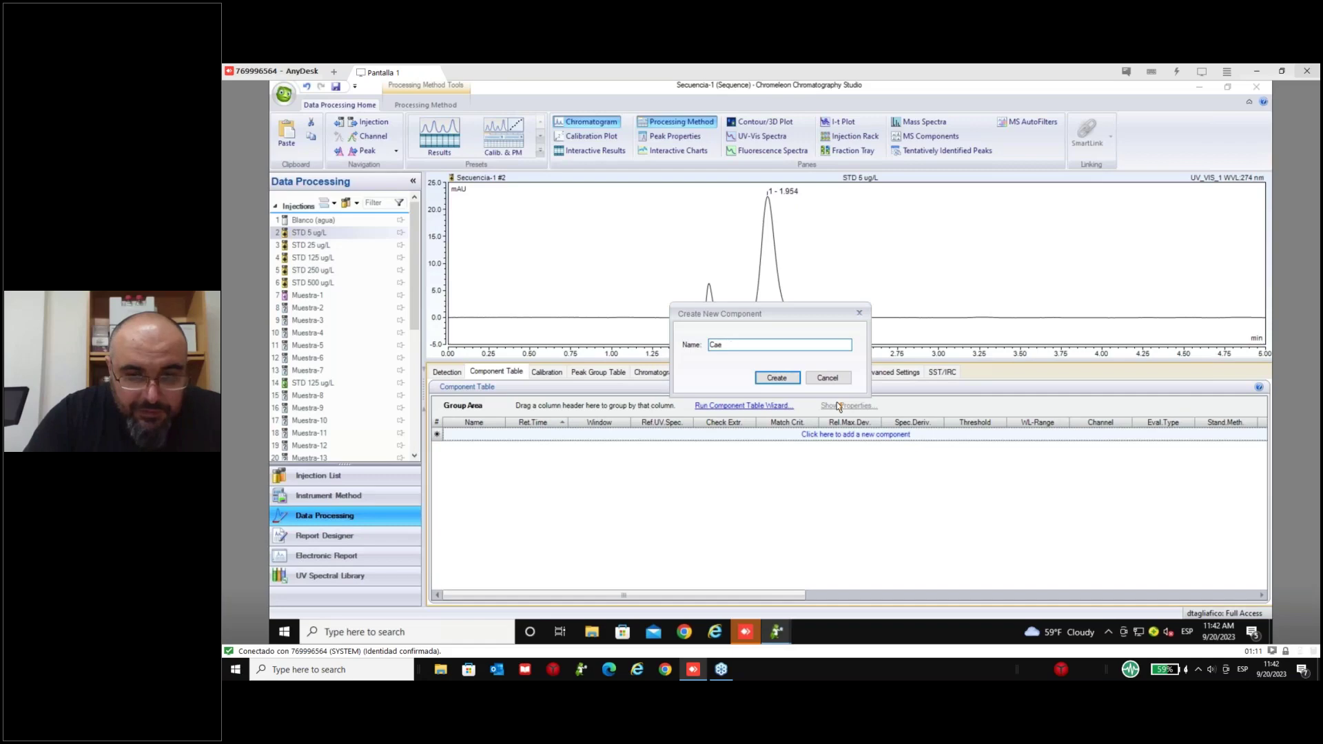
pyautogui.write('eína')
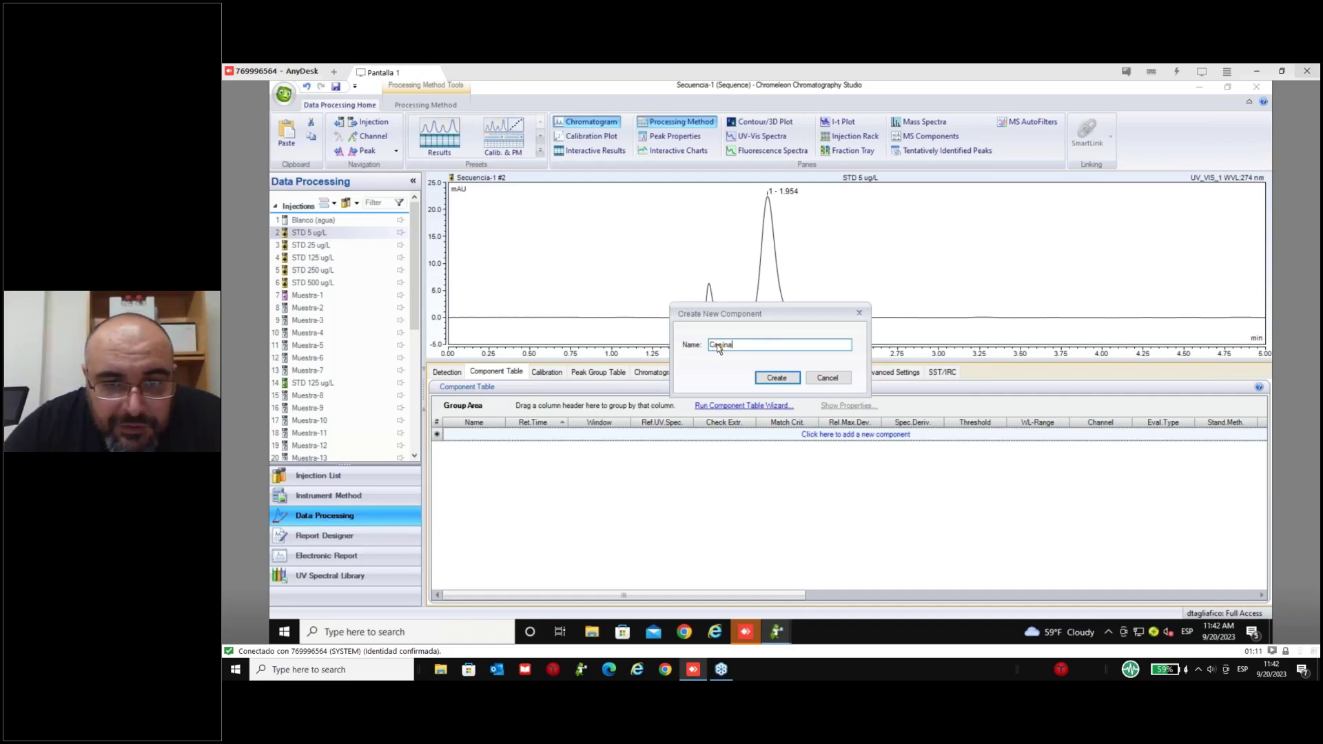
pyautogui.click(777, 378)
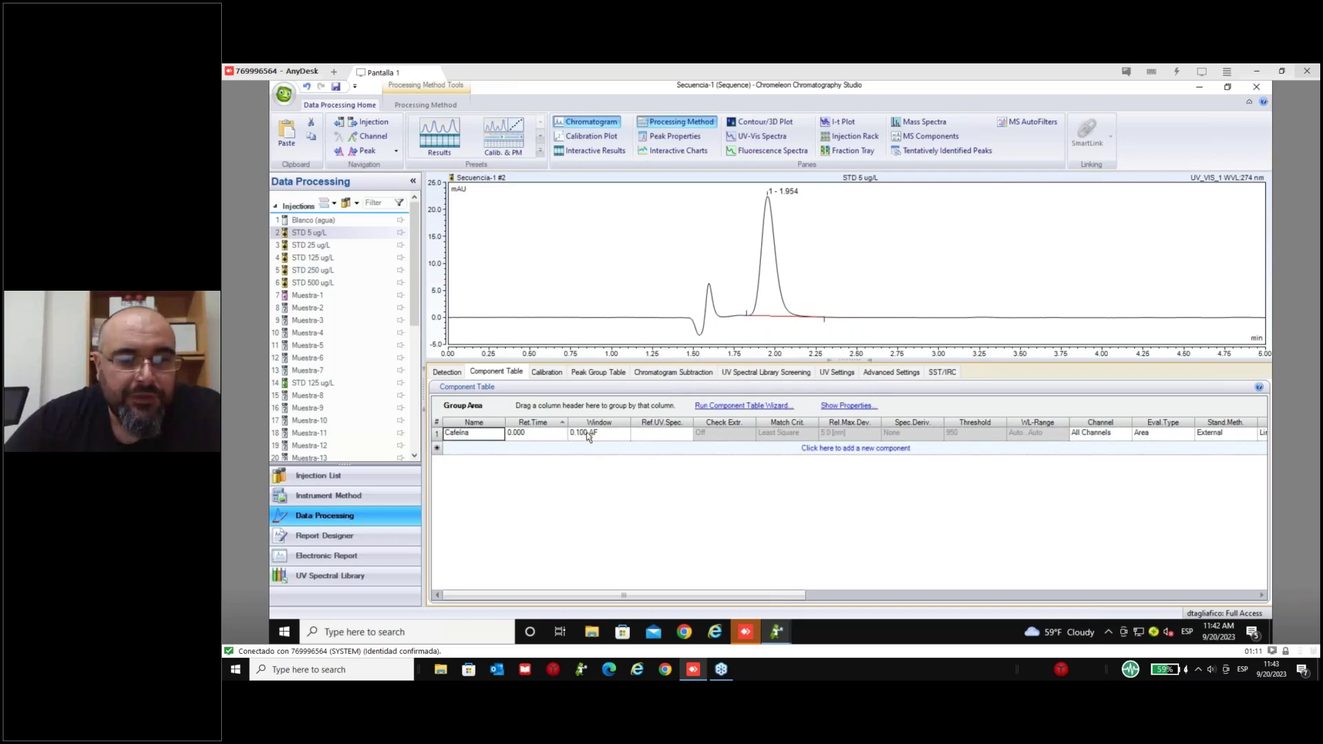
# - Set the retention time of the Cafeína component to 1.954 min
pyautogui.click(524, 437)
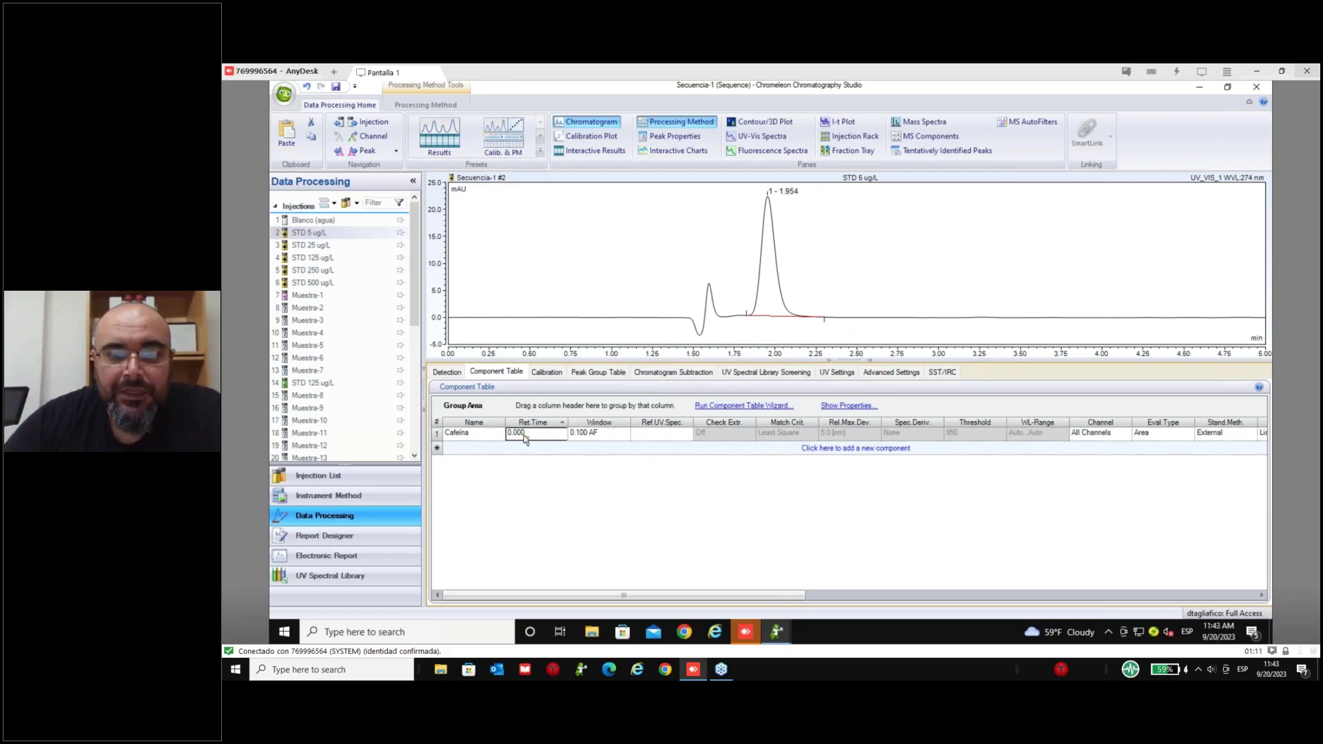
pyautogui.write('1')
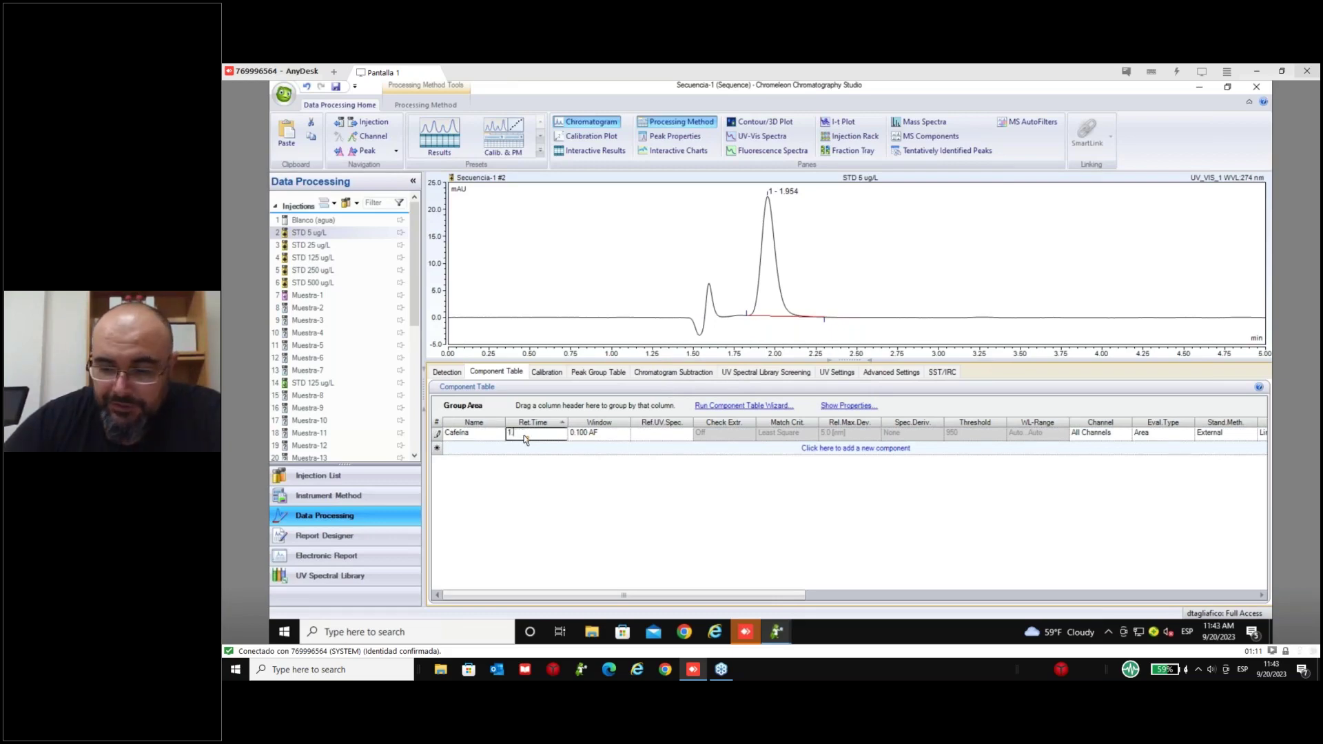
pyautogui.write('.954')
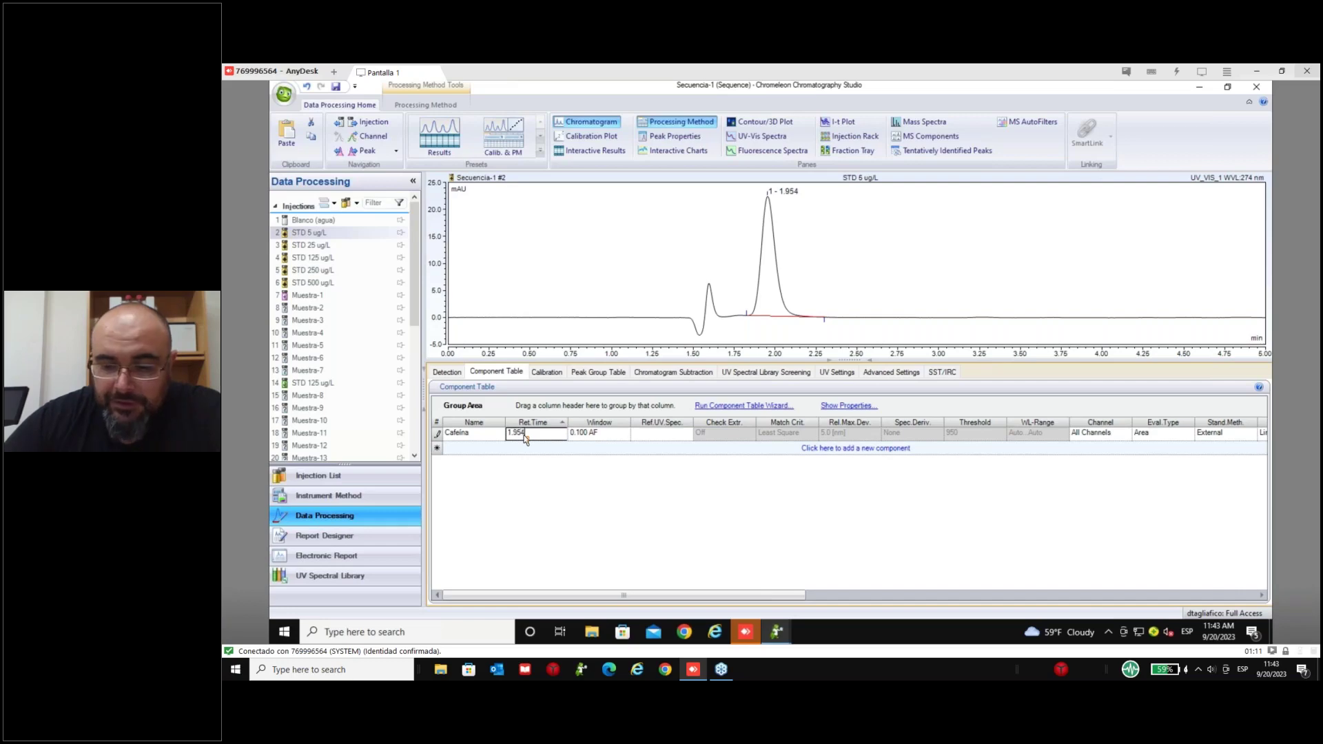
pyautogui.press('Return')
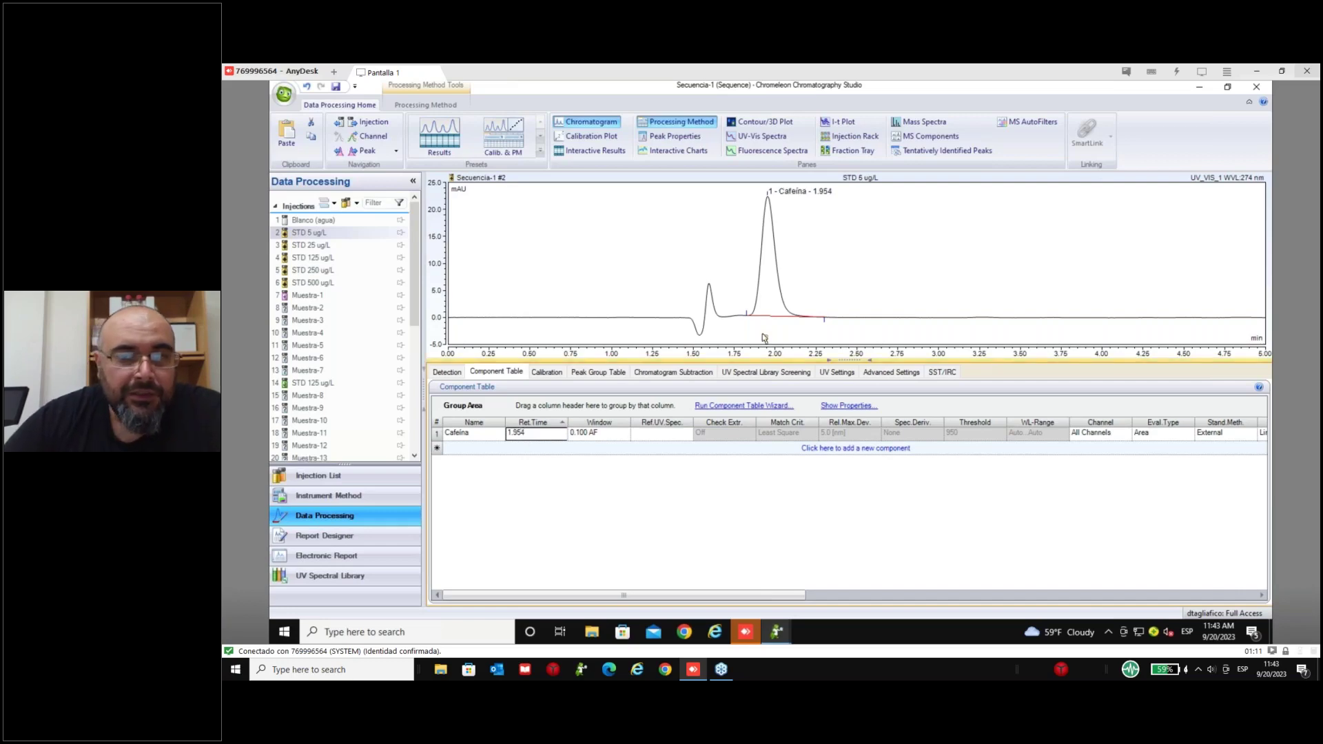
# - Delete the Cafeína component from the component table of the processing method
pyautogui.click(776, 306)
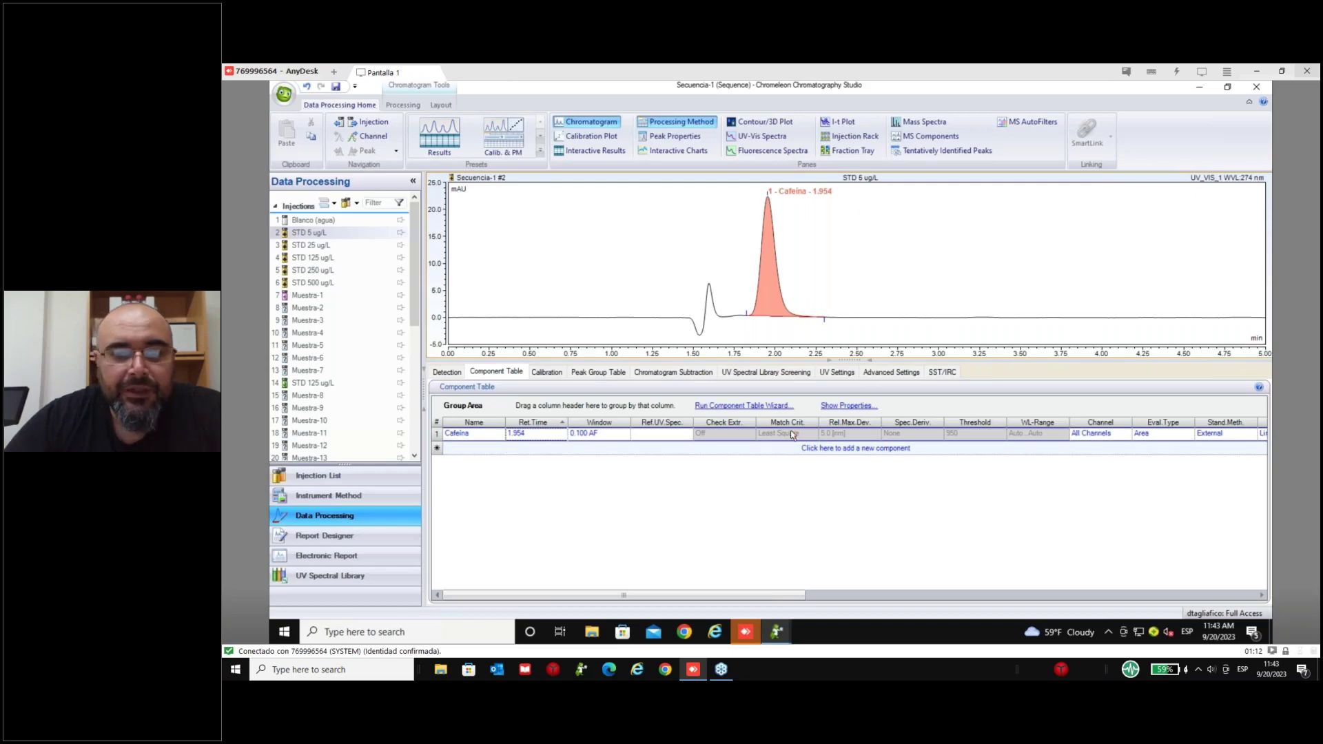
pyautogui.click(436, 434)
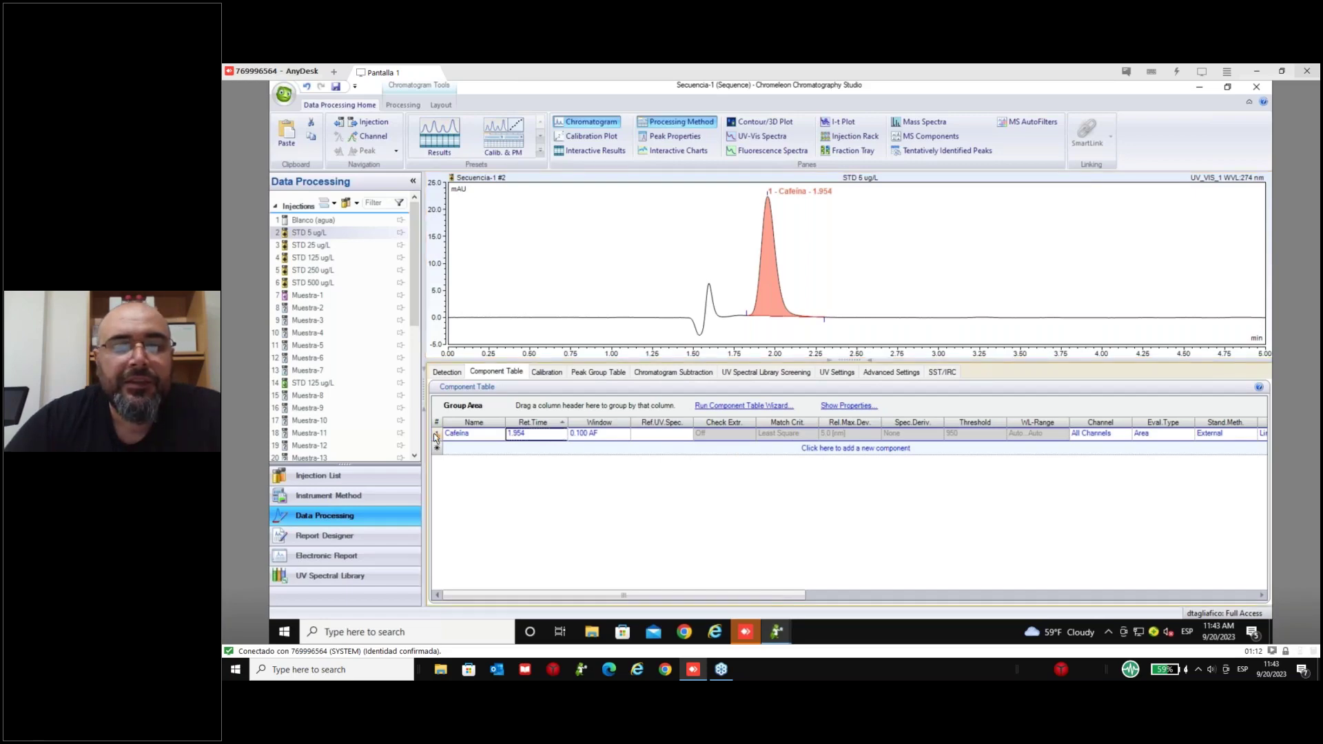
pyautogui.press('Delete')
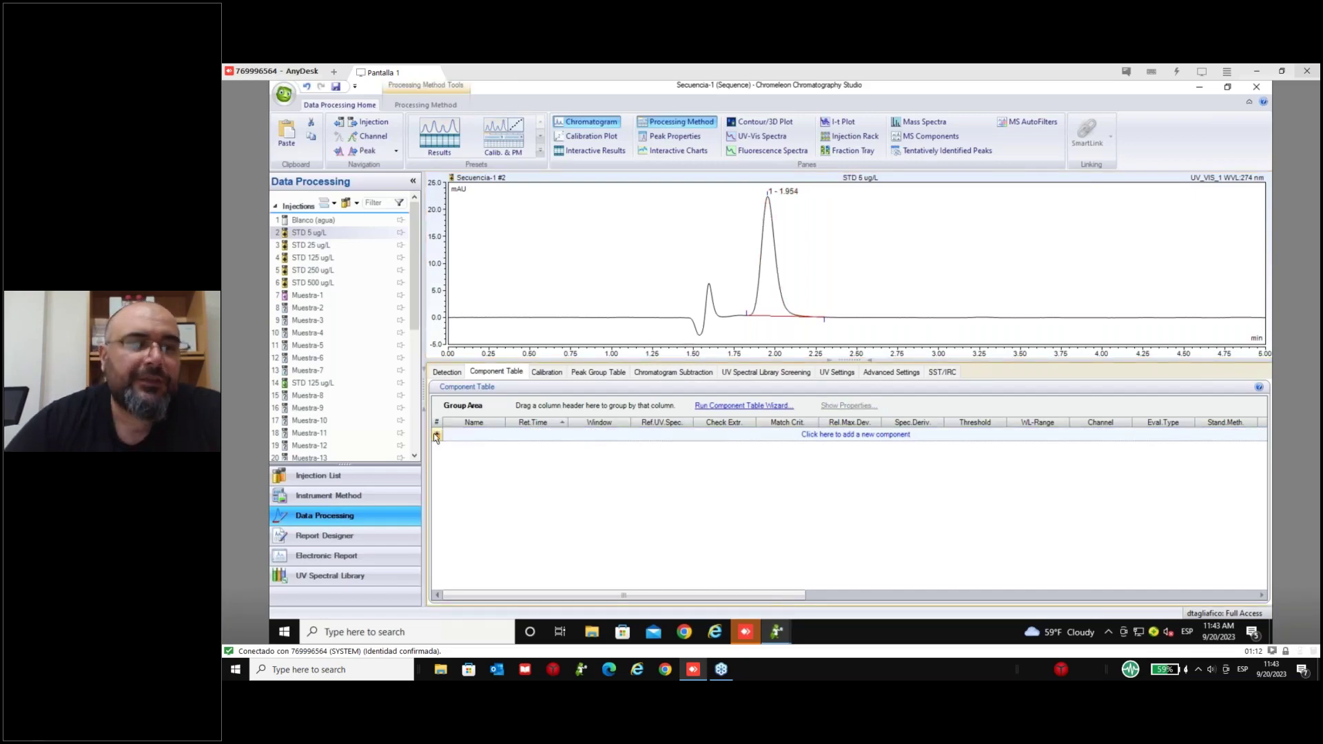
# - Run the Component Table Wizard through to the review with auto range, no peak filter and no reference spectrum
pyautogui.click(758, 408)
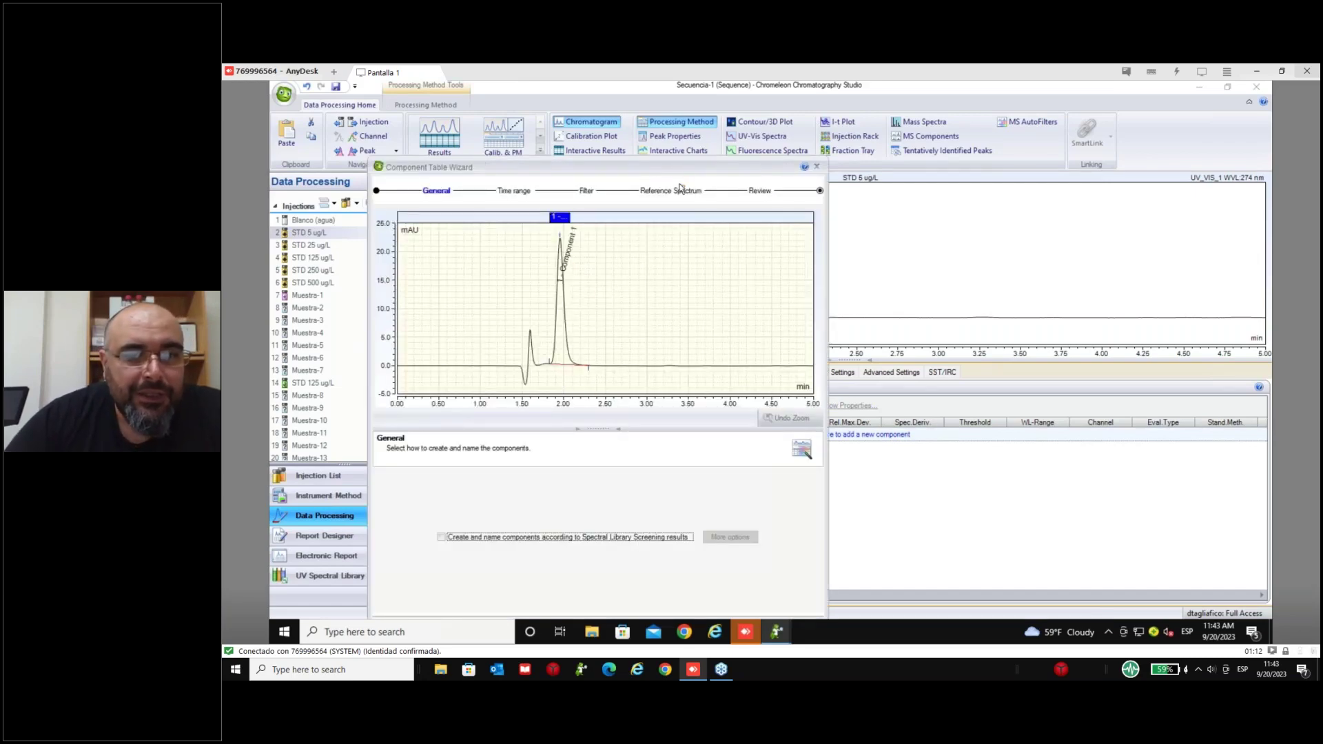
pyautogui.moveTo(696, 169); pyautogui.dragTo(751, 99)
pyautogui.click(802, 558)
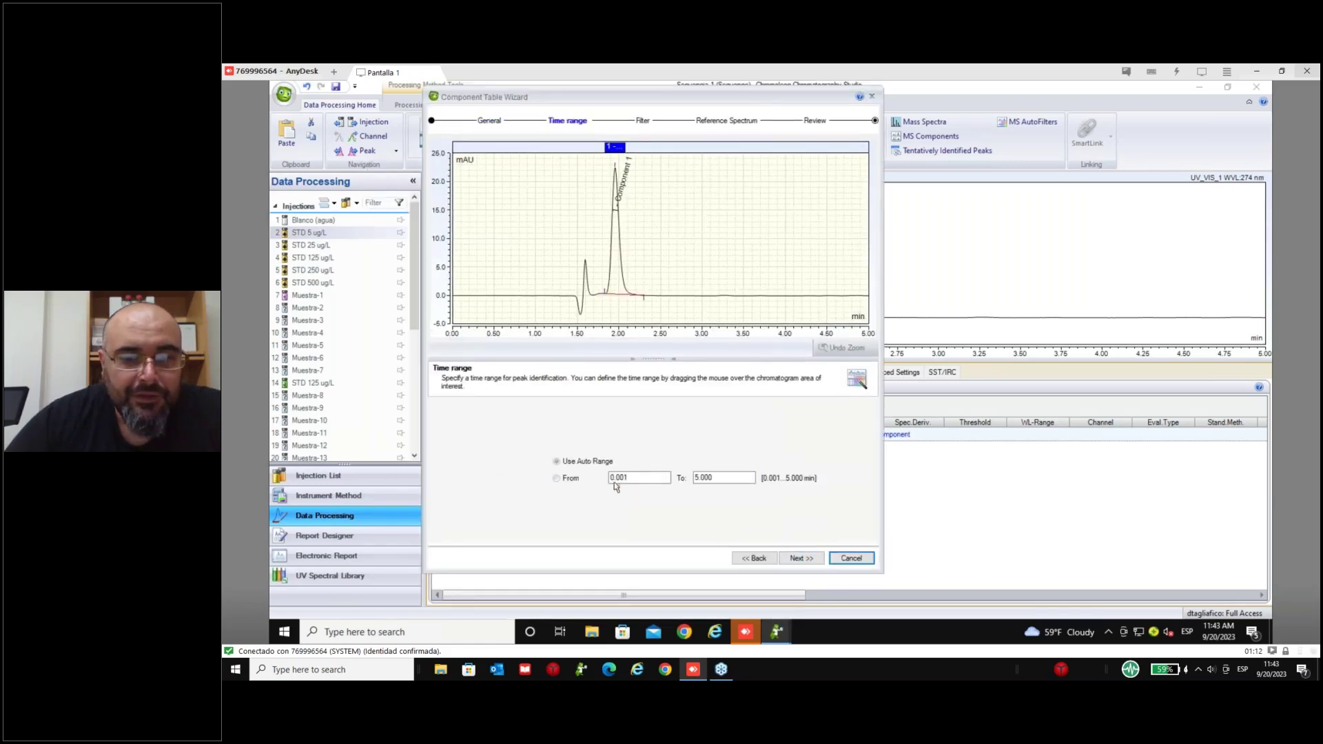
pyautogui.click(801, 559)
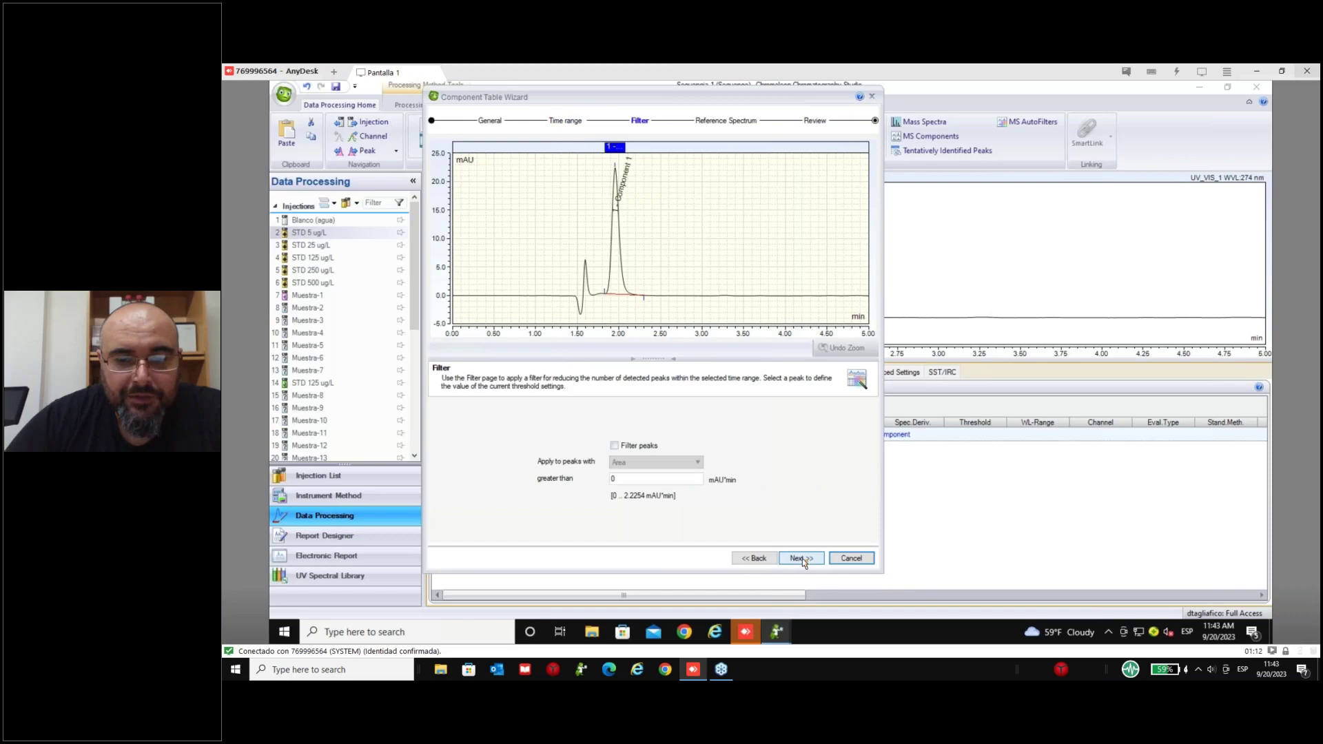
pyautogui.click(803, 558)
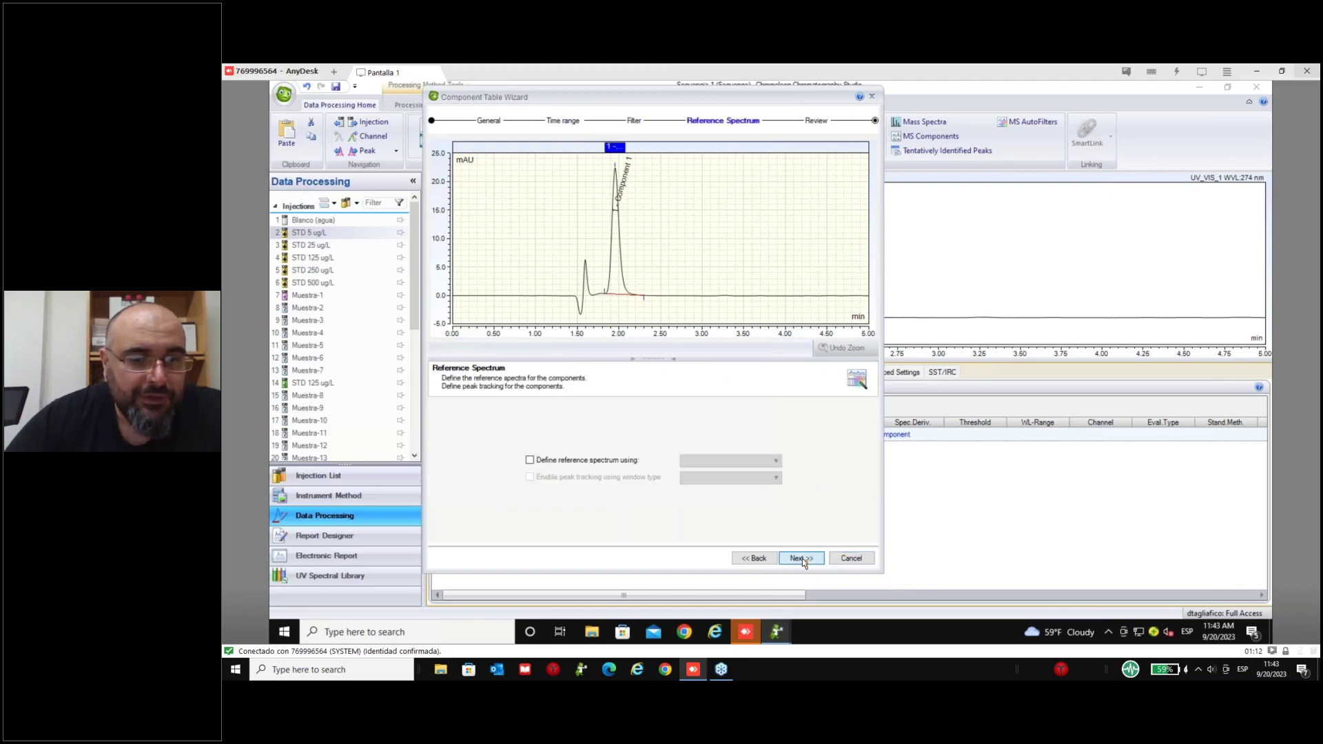
pyautogui.click(803, 558)
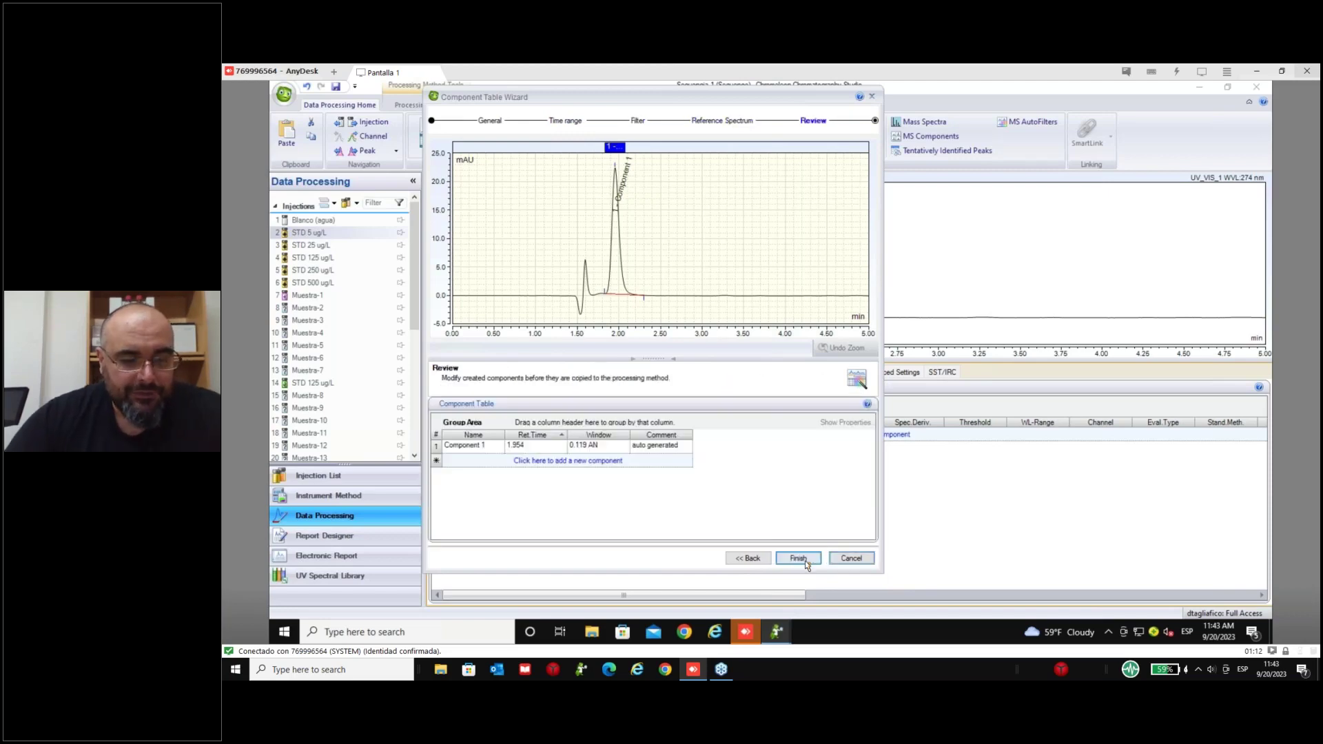
# - Rename the auto-generated component as Cafeína and finish the Component Table Wizard
pyautogui.click(490, 448)
pyautogui.write('C')
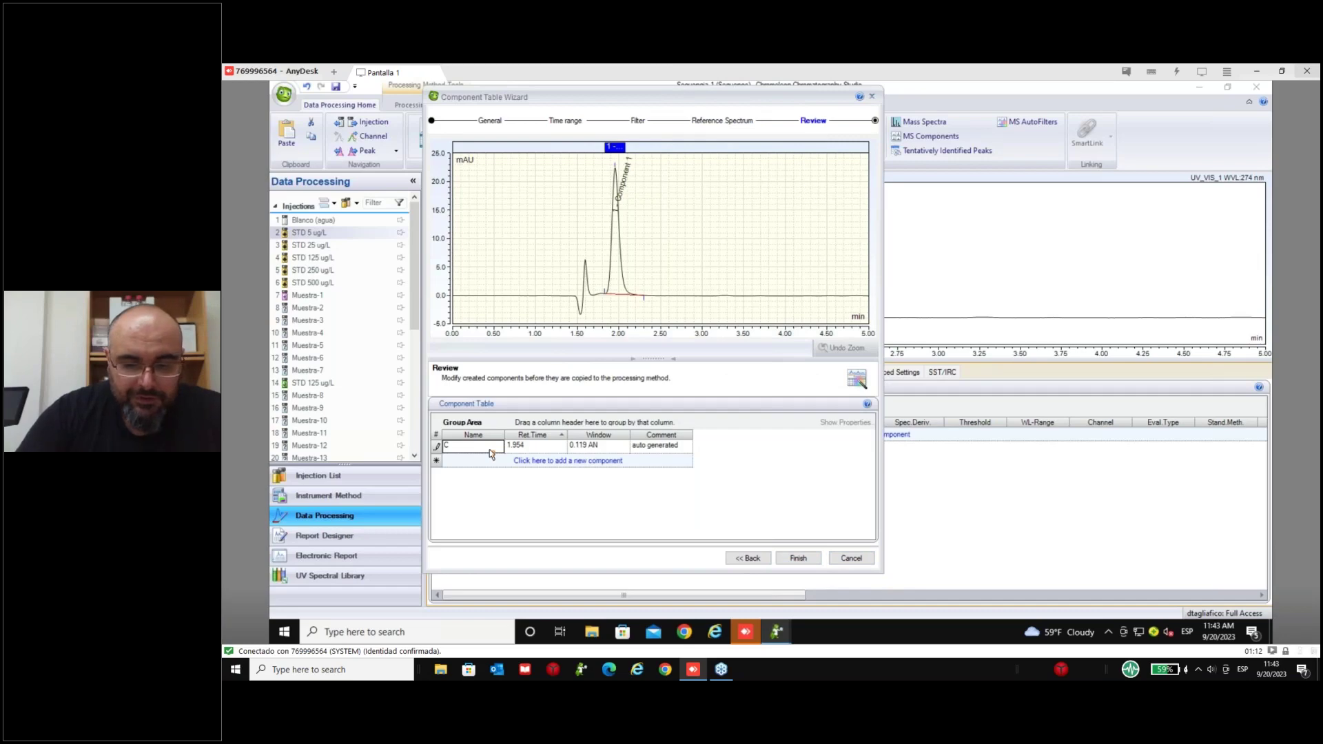
pyautogui.write('a')
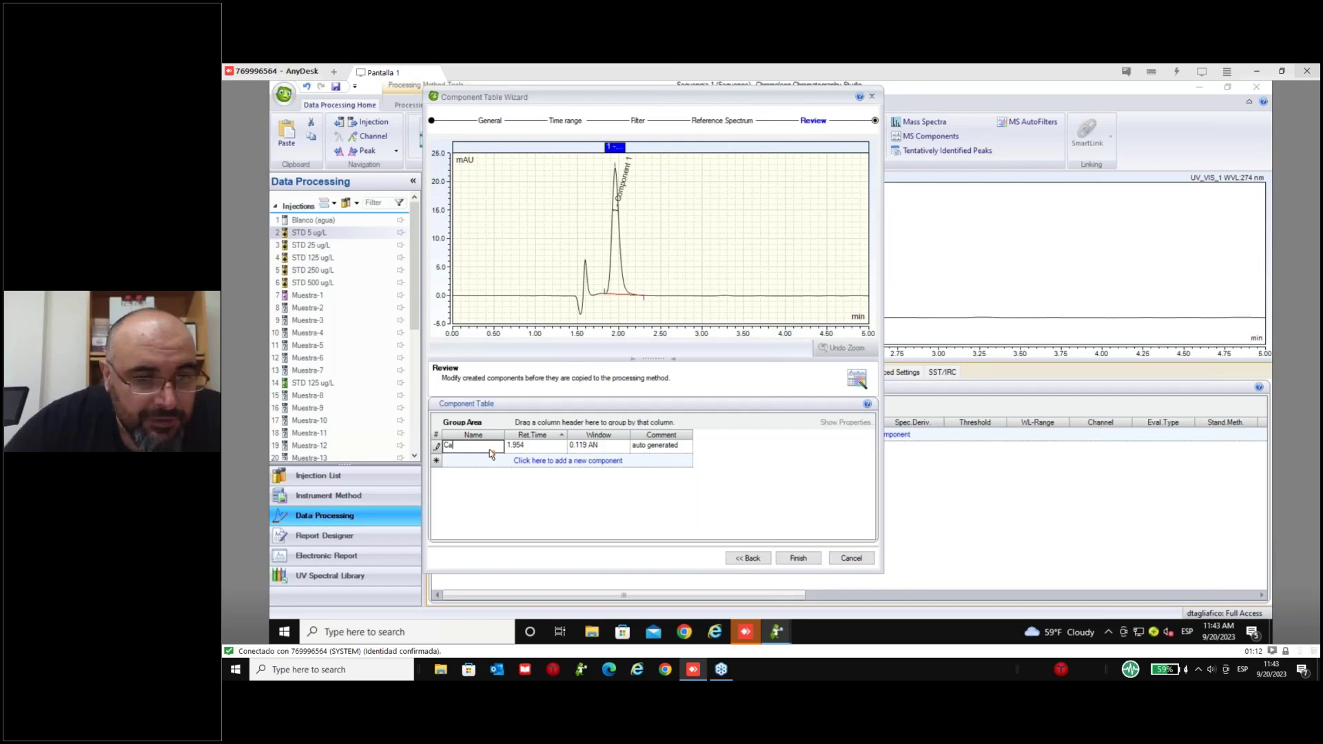
pyautogui.write('feina')
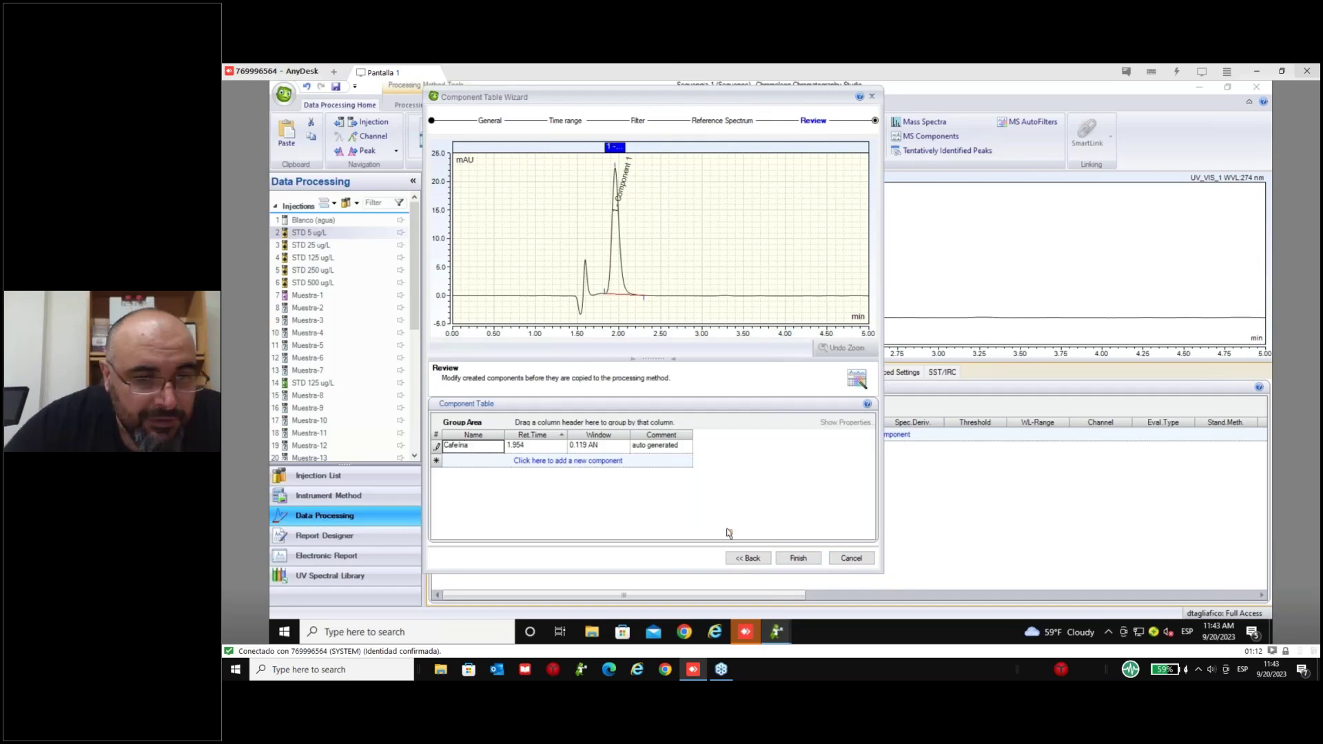
pyautogui.click(802, 562)
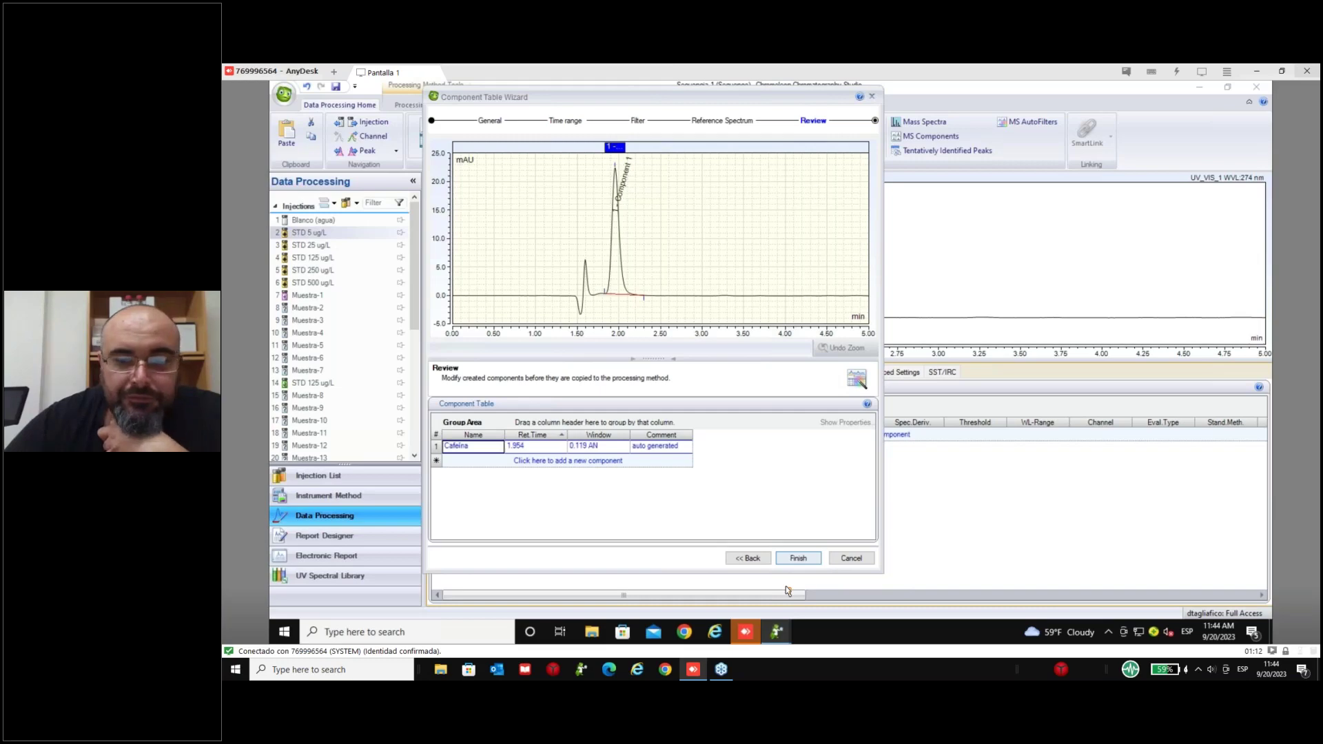
pyautogui.click(798, 558)
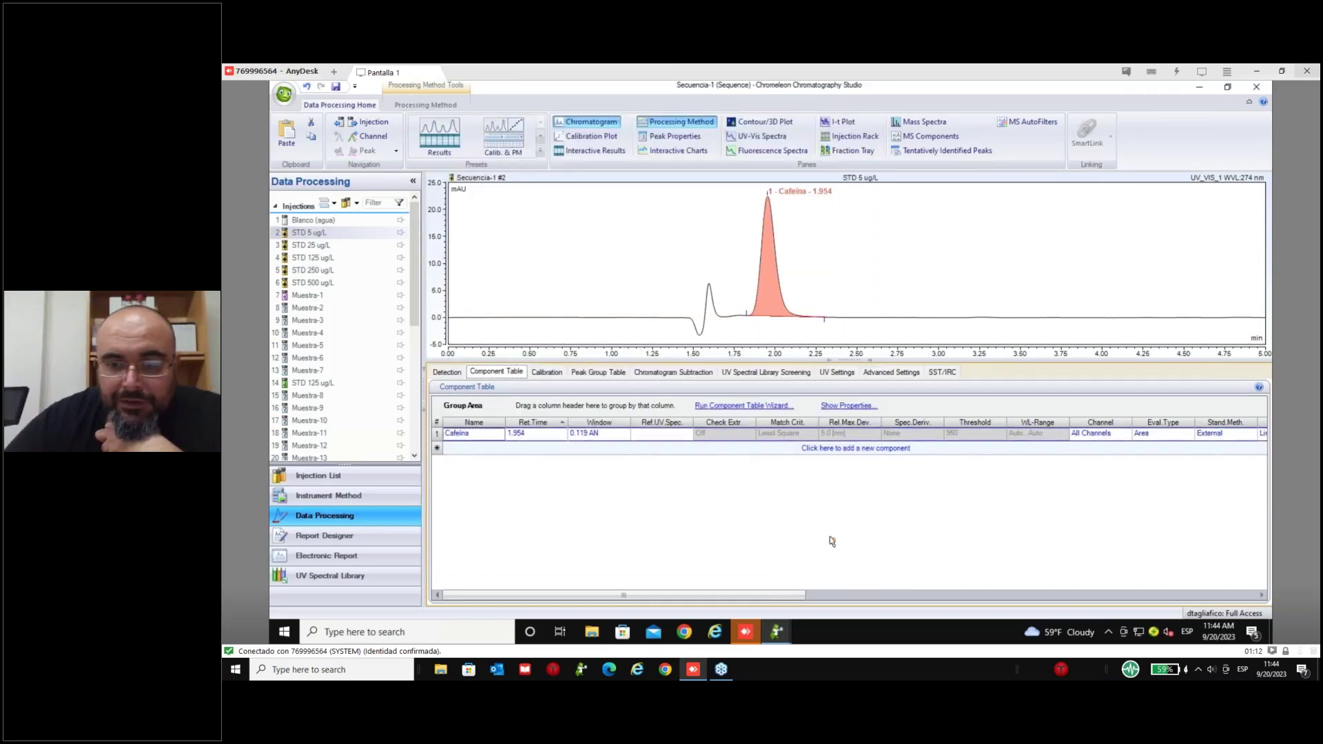
# - Set the Cafeína calibration levels 1 to 5 to 5, 25, 125, 250 and 500
pyautogui.hscroll(5, 829, 536)
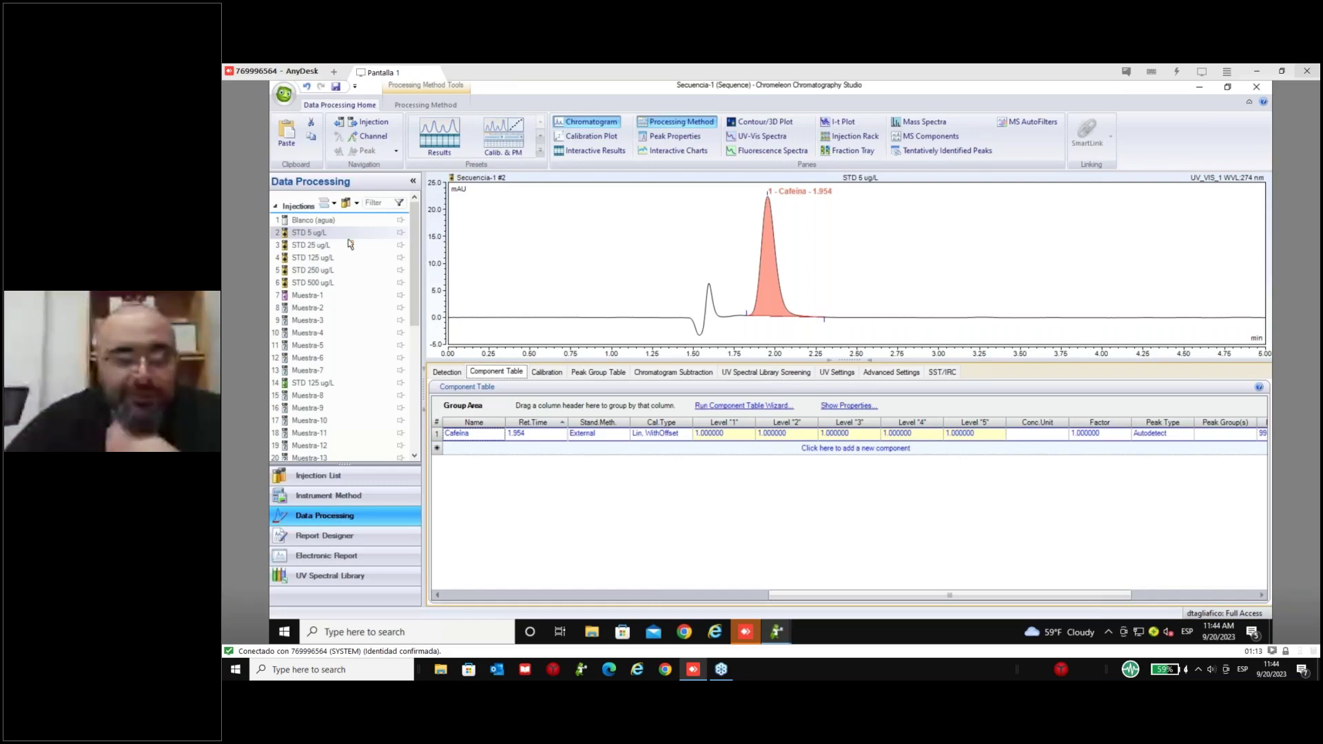
pyautogui.click(731, 437)
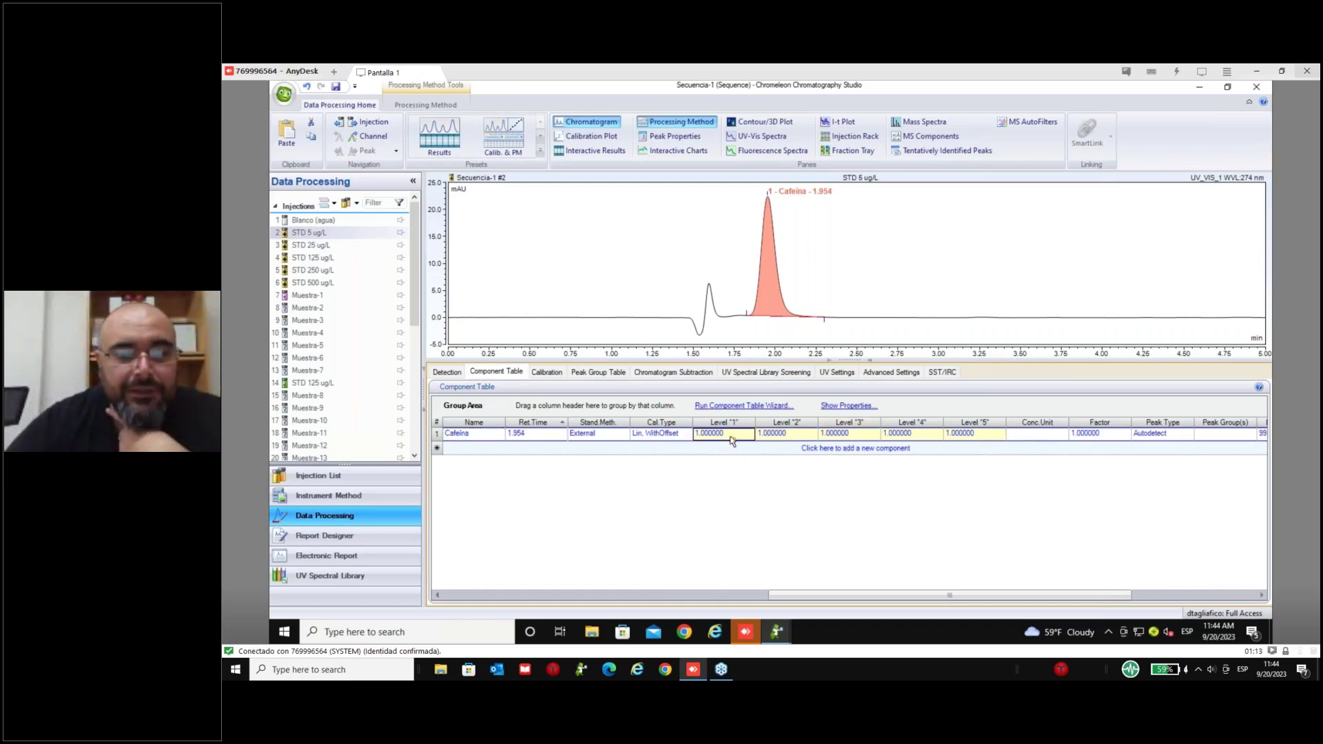
pyautogui.write('5')
pyautogui.click(798, 438)
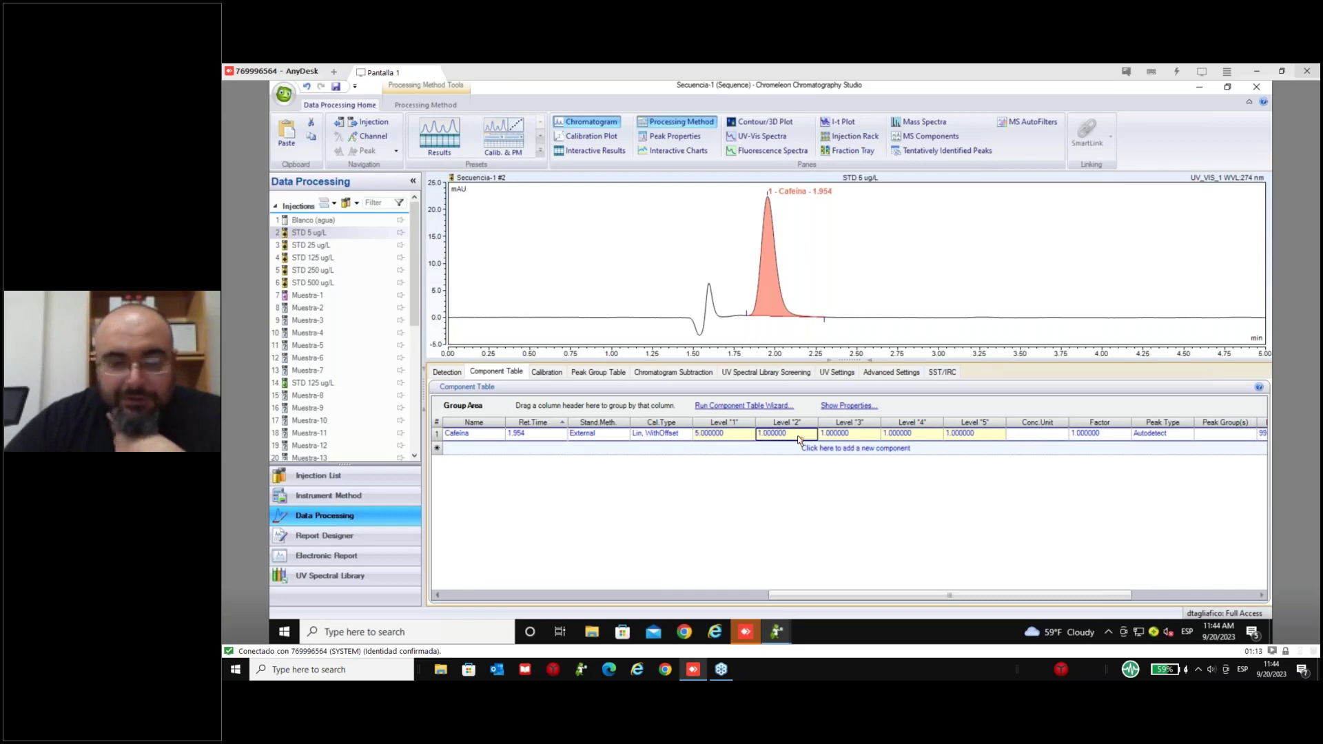
pyautogui.write('25')
pyautogui.click(839, 436)
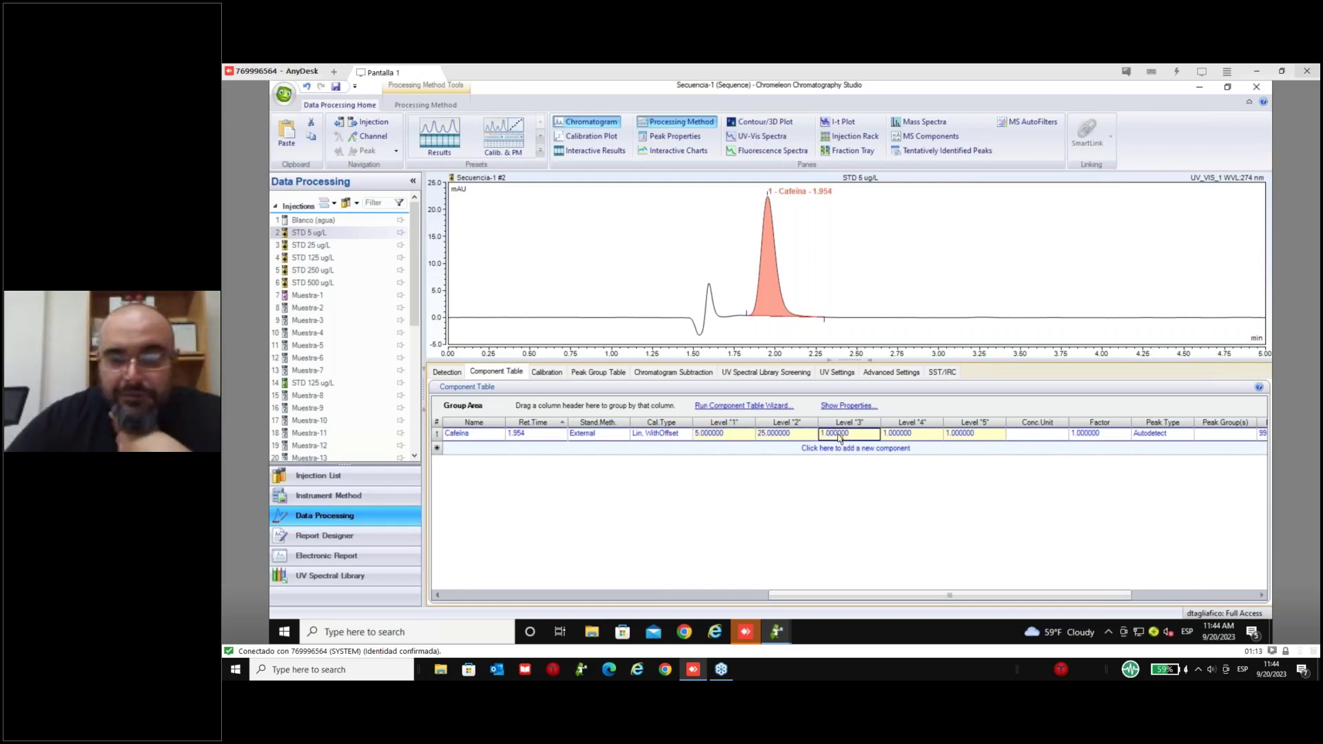
pyautogui.write('12')
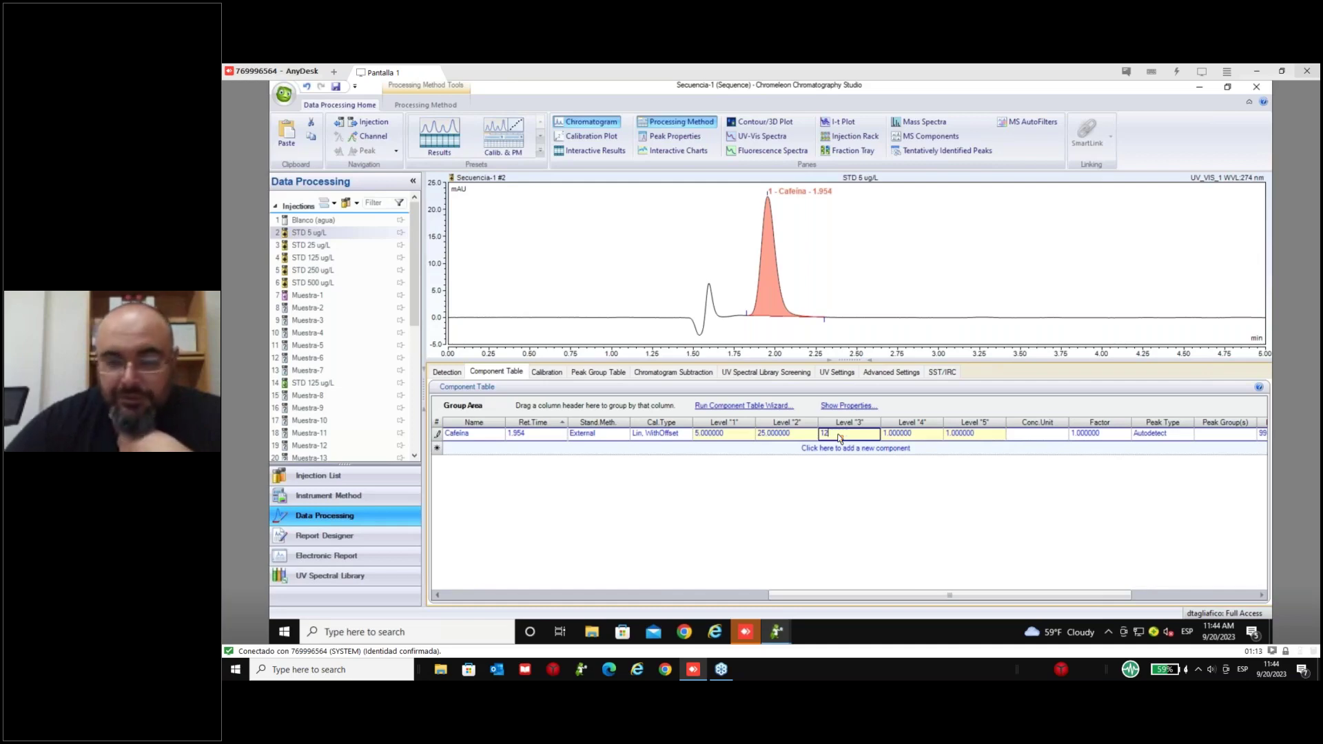
pyautogui.write('5')
pyautogui.click(921, 436)
pyautogui.write('250')
pyautogui.click(983, 438)
pyautogui.write('5')
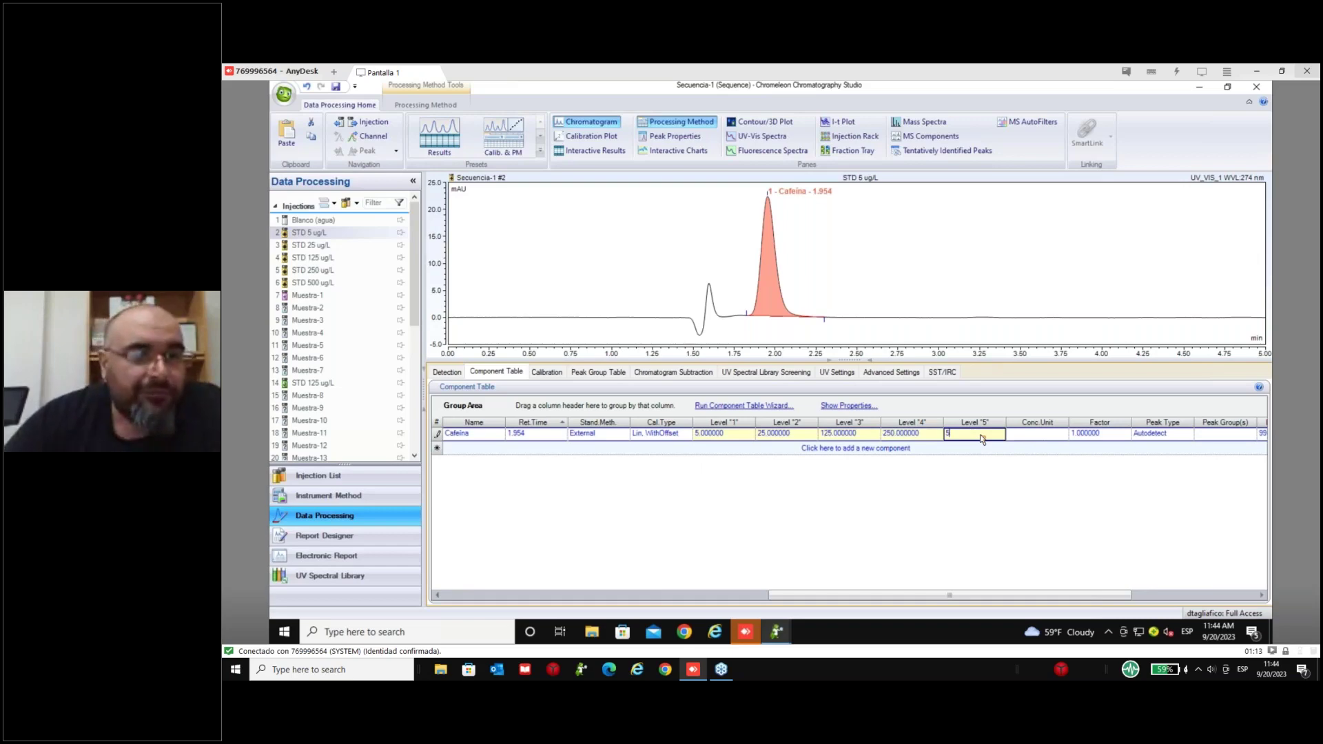
pyautogui.write('00')
pyautogui.press('Return')
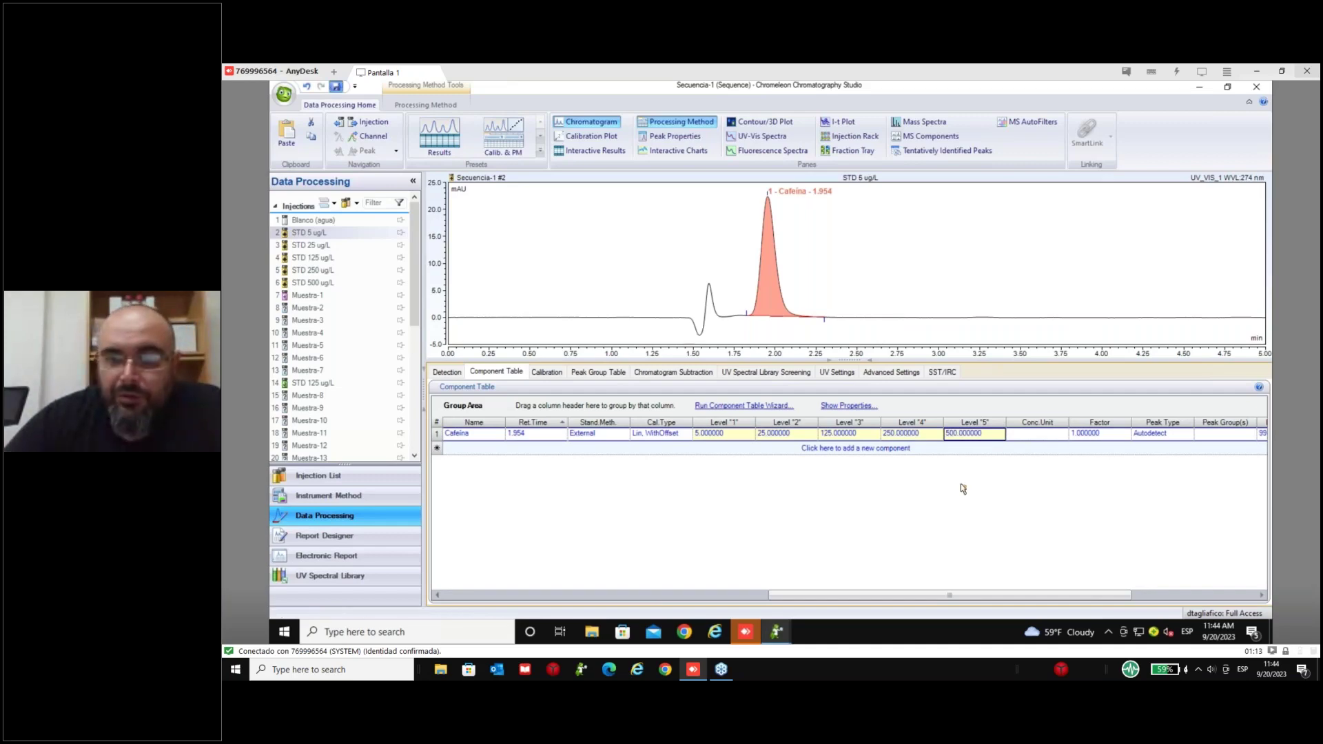
# - Set the Cafeína concentration unit to ug/mL and display the calibration plot beside the chromatogram
pyautogui.click(1030, 436)
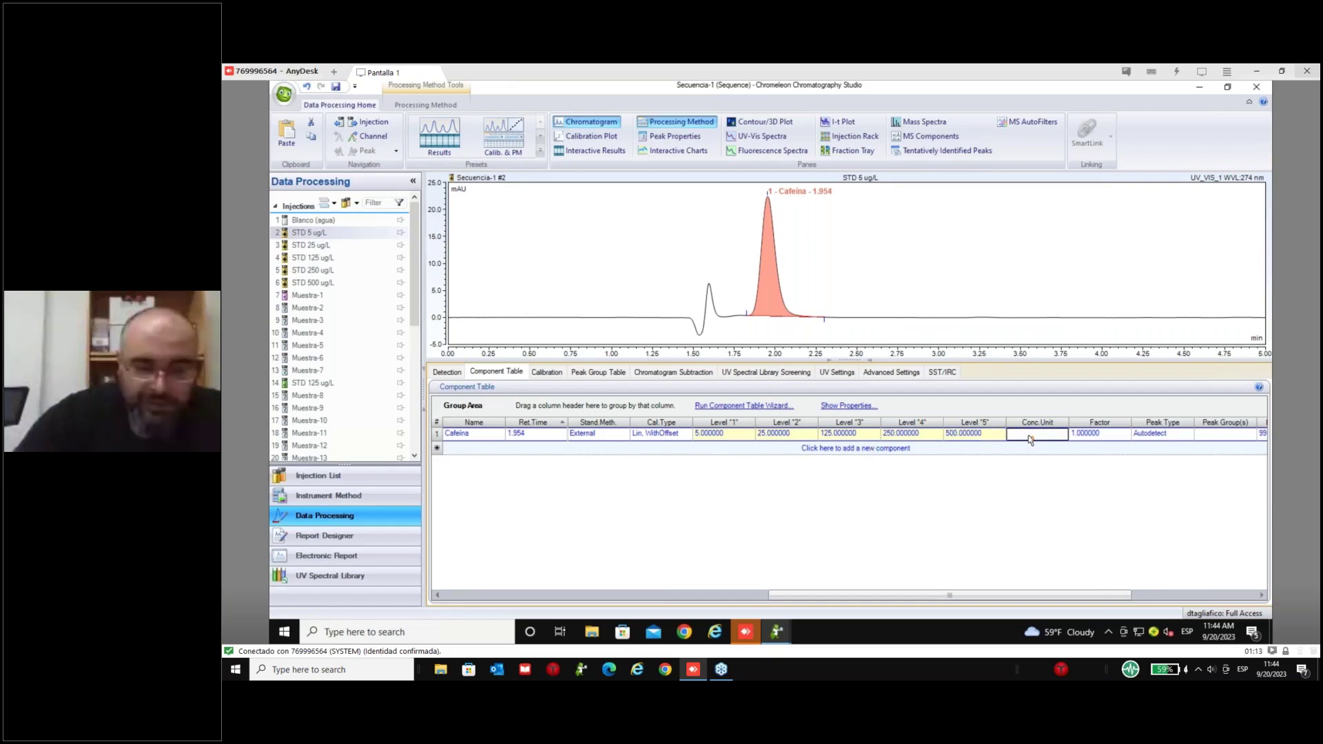
pyautogui.write('u')
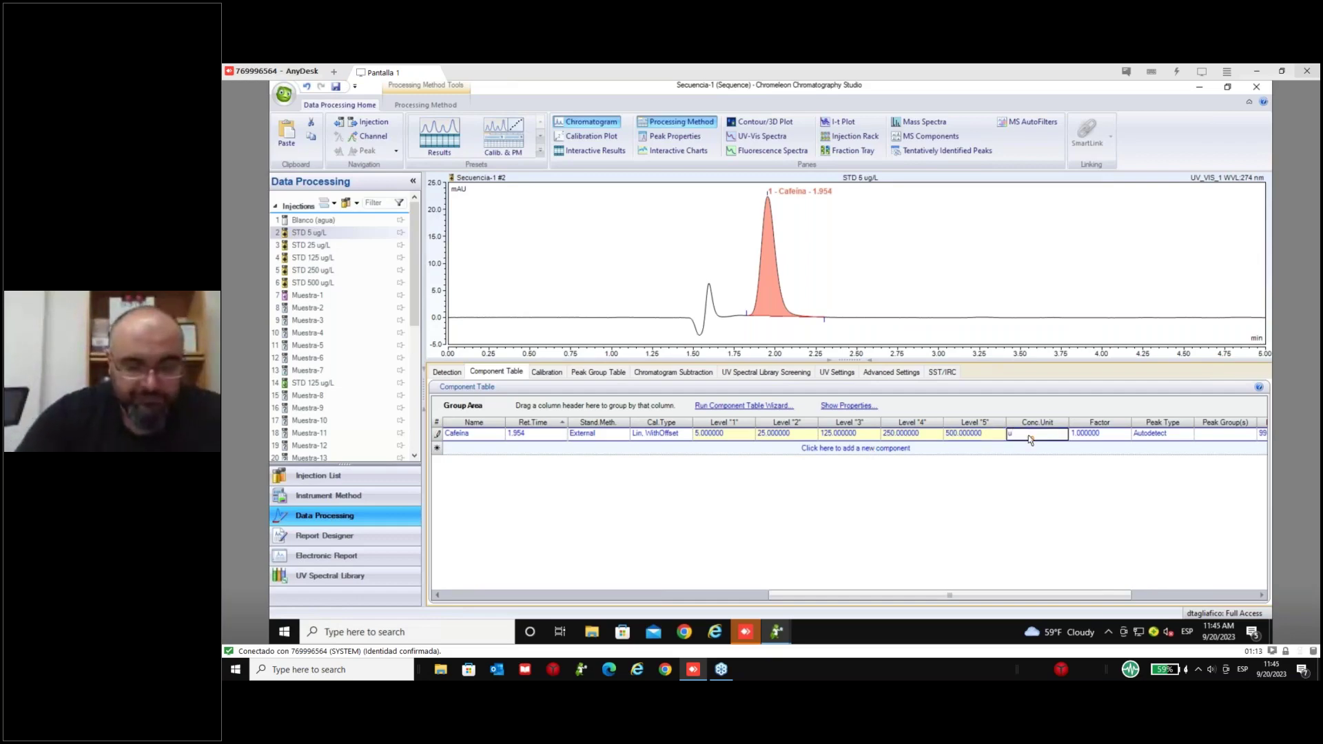
pyautogui.write('g/')
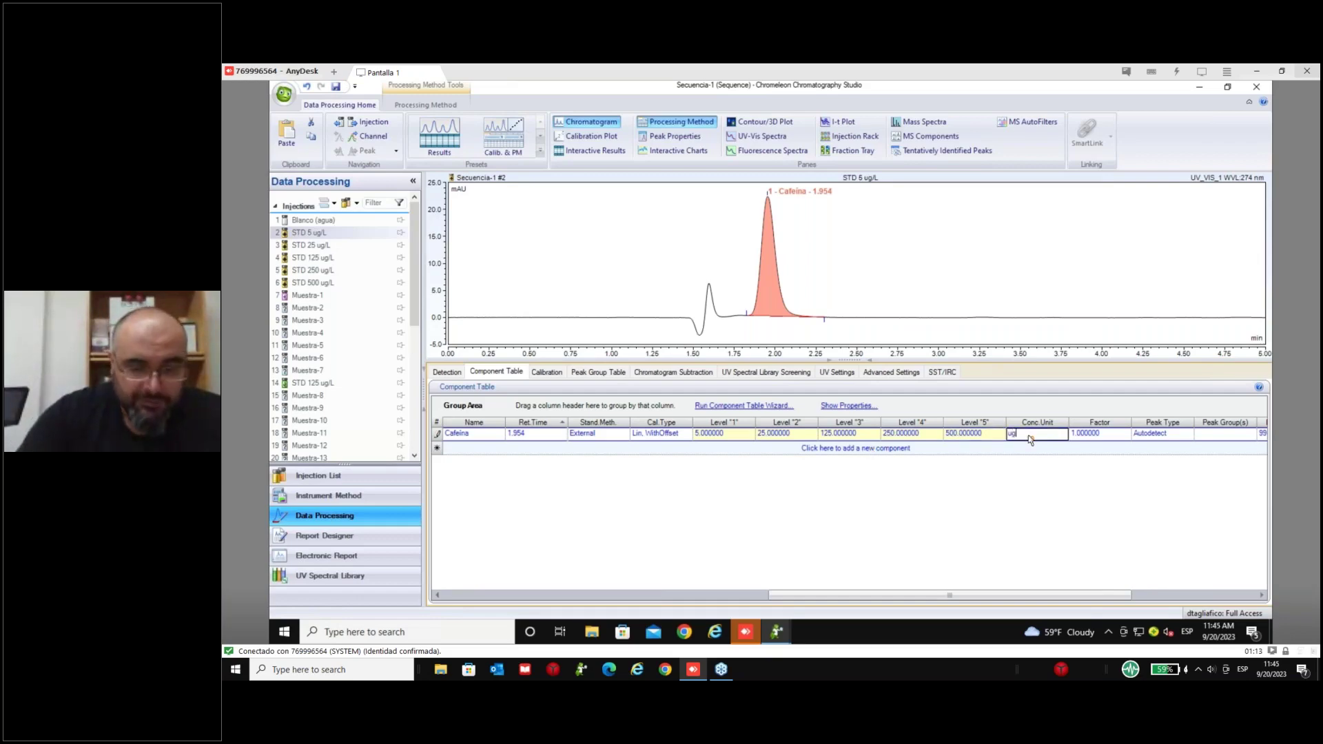
pyautogui.write('ml')
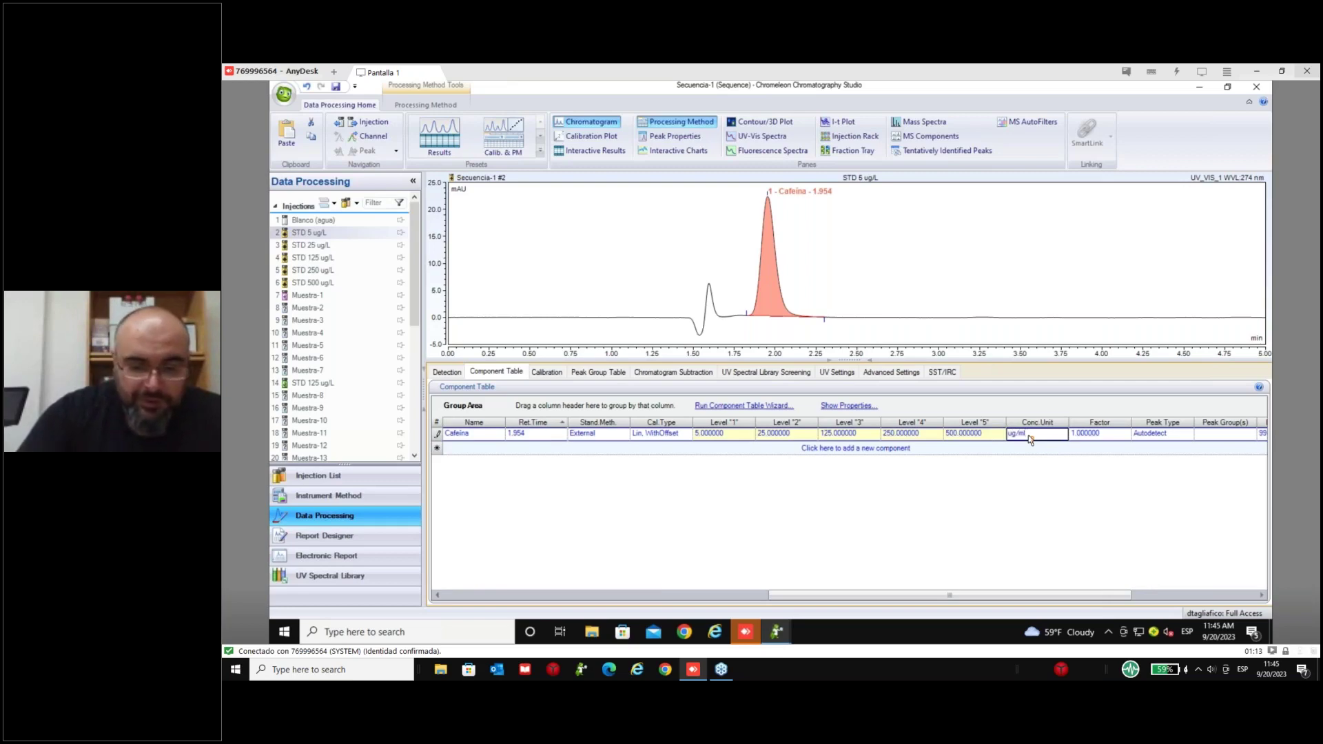
pyautogui.press('BackSpace')
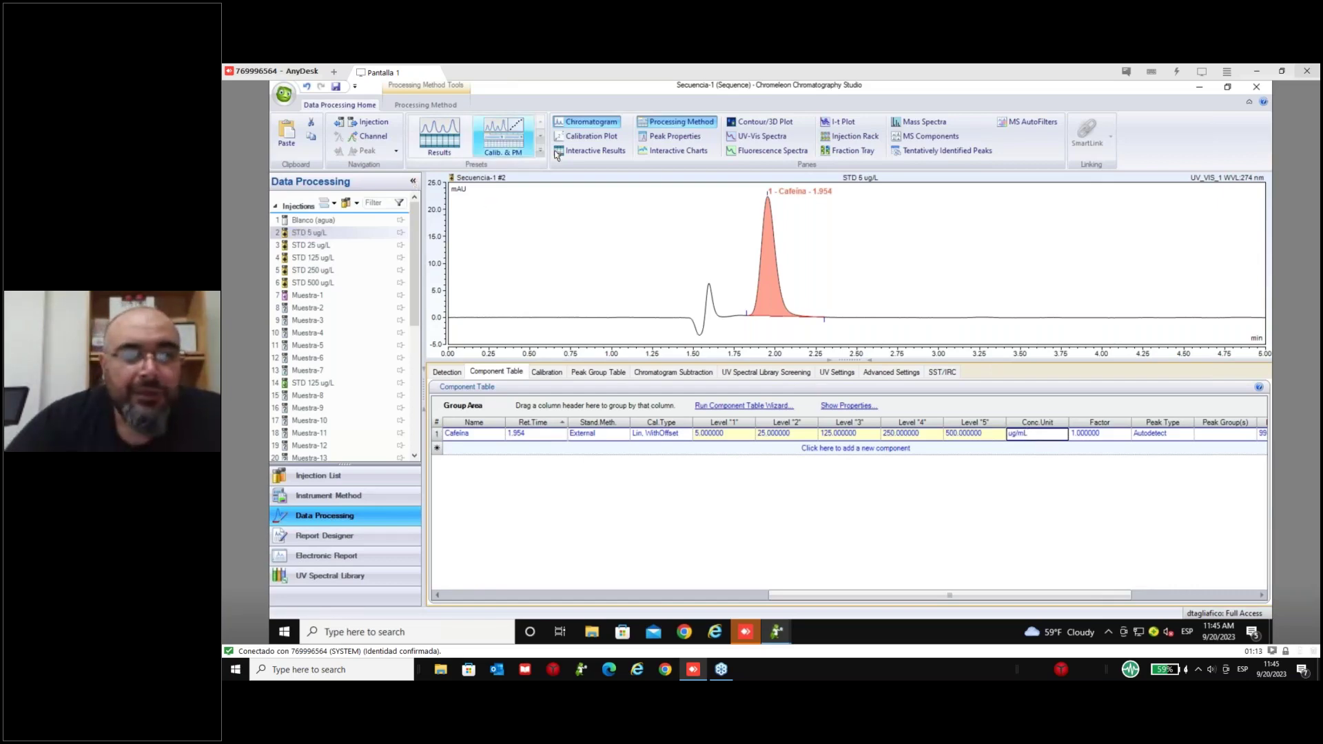
pyautogui.click(601, 134)
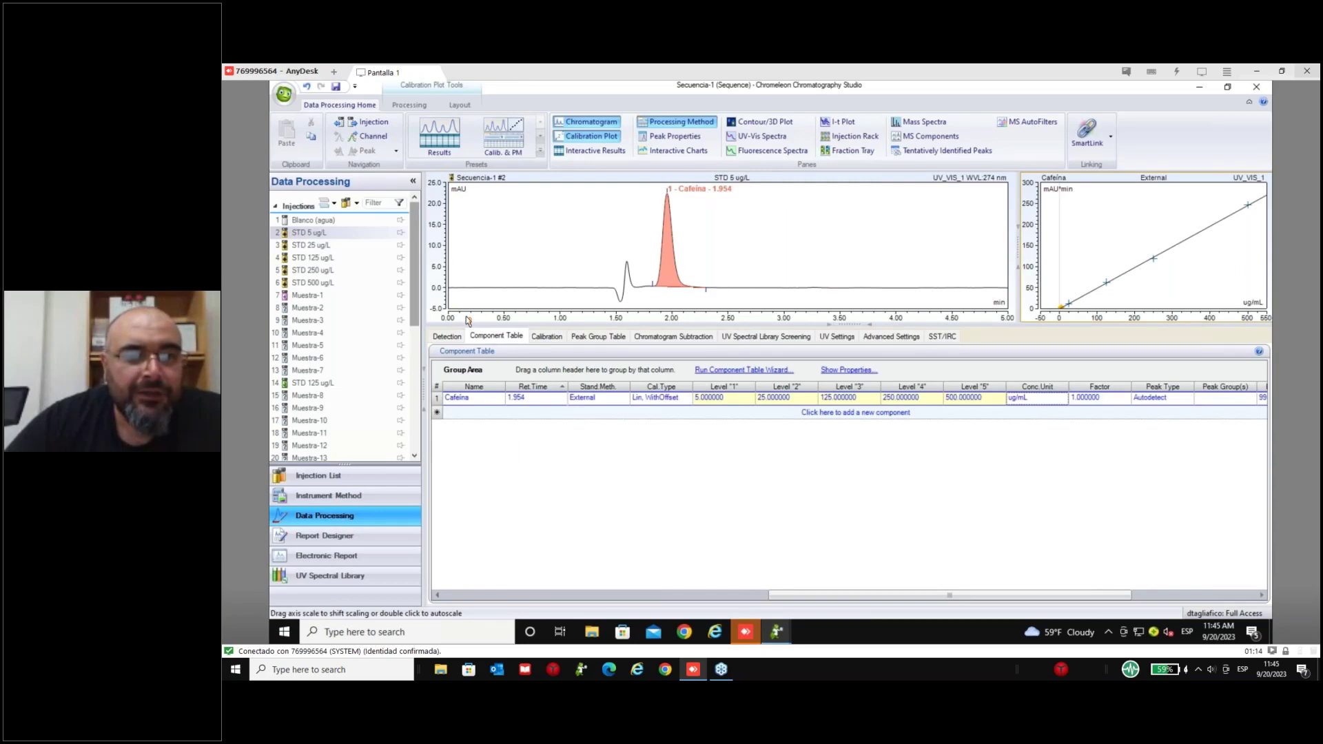
# - Hide the calibration plot, keeping the chromatogram shown, and set chromatogram subtraction to the recent blank run injection in the corresponding sequence
pyautogui.click(673, 336)
pyautogui.moveTo(684, 660)
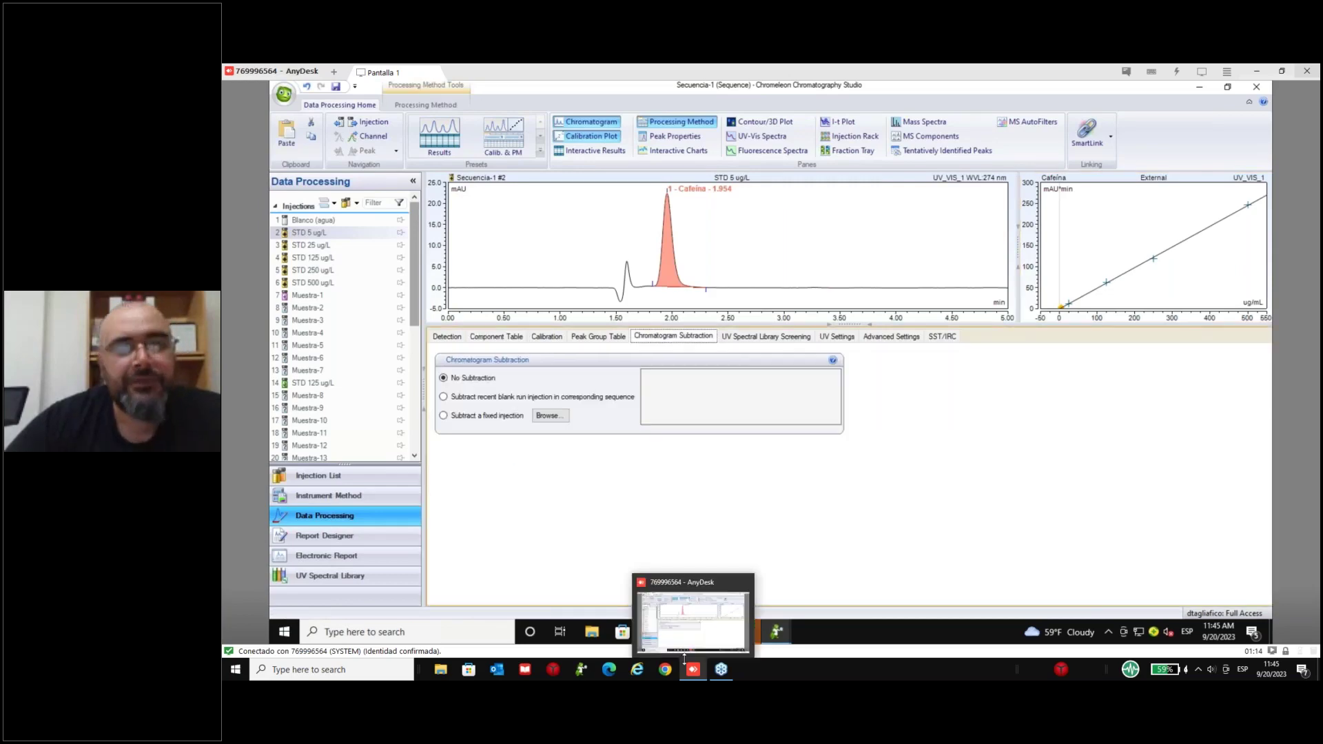
pyautogui.click(604, 128)
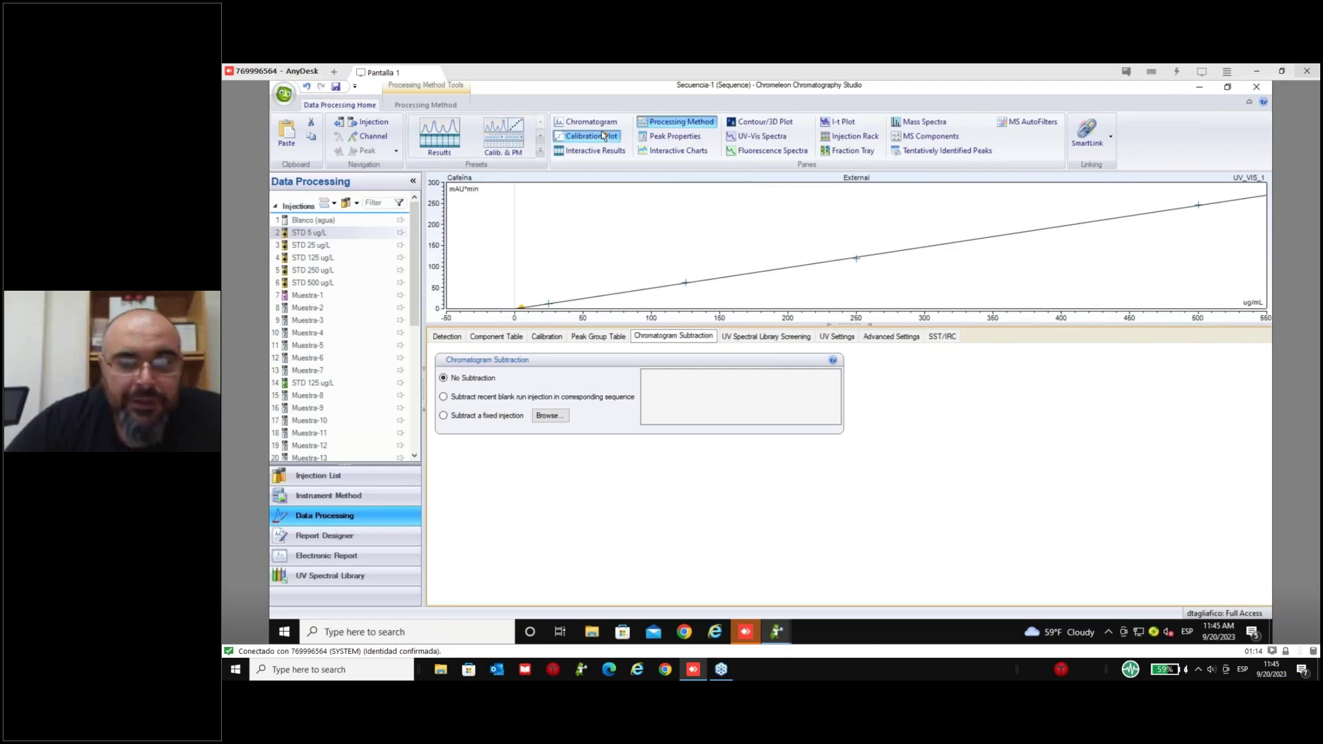
pyautogui.click(603, 136)
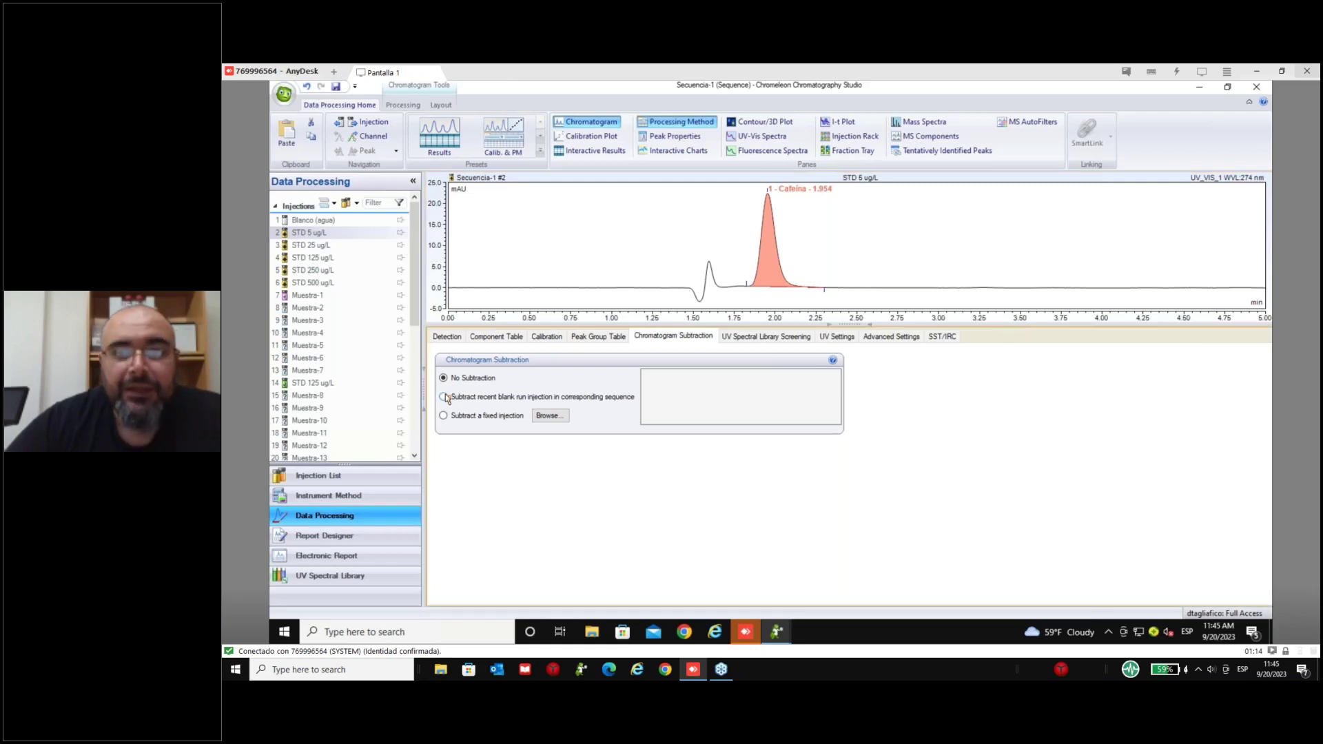
pyautogui.click(444, 397)
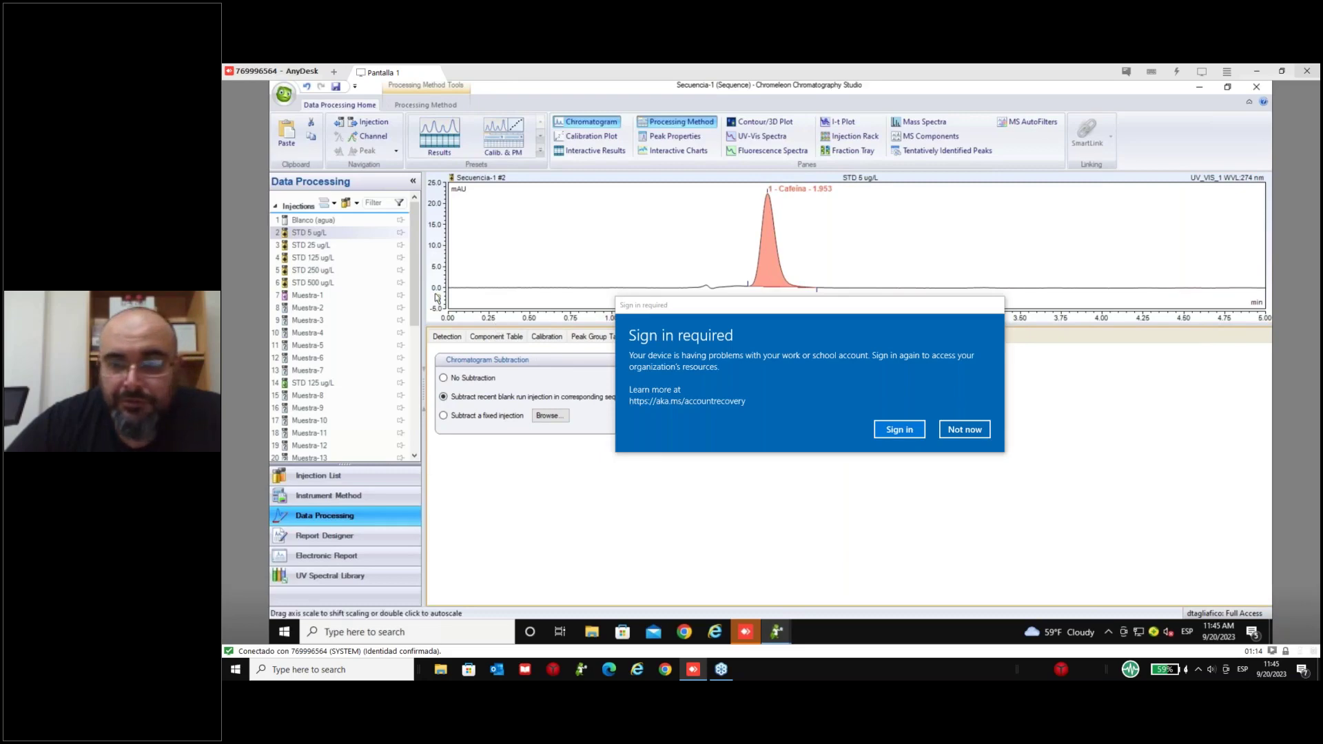
# - Dismiss the sign-in prompt and compare the chromatogram subtraction options (fixed injection, none, recent blank run), ending on the recent blank run
pyautogui.click(970, 432)
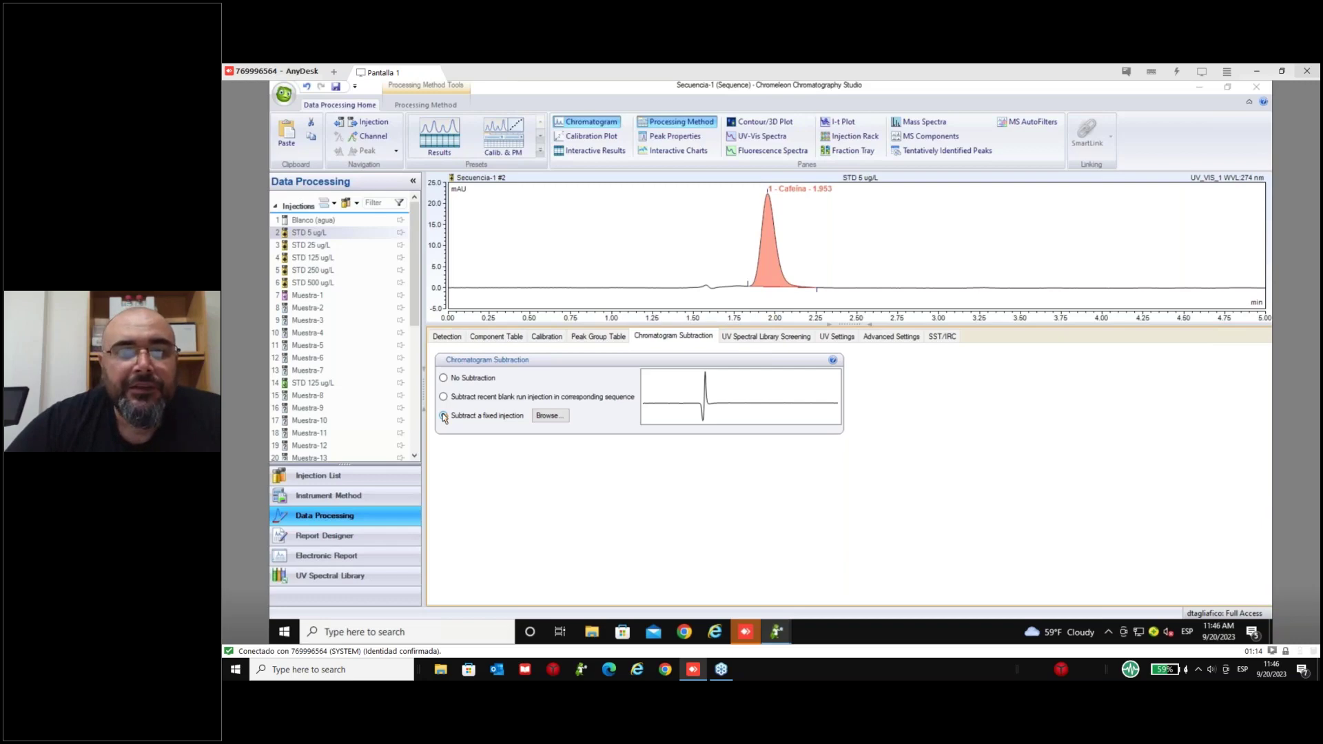
pyautogui.click(444, 416)
pyautogui.click(849, 233)
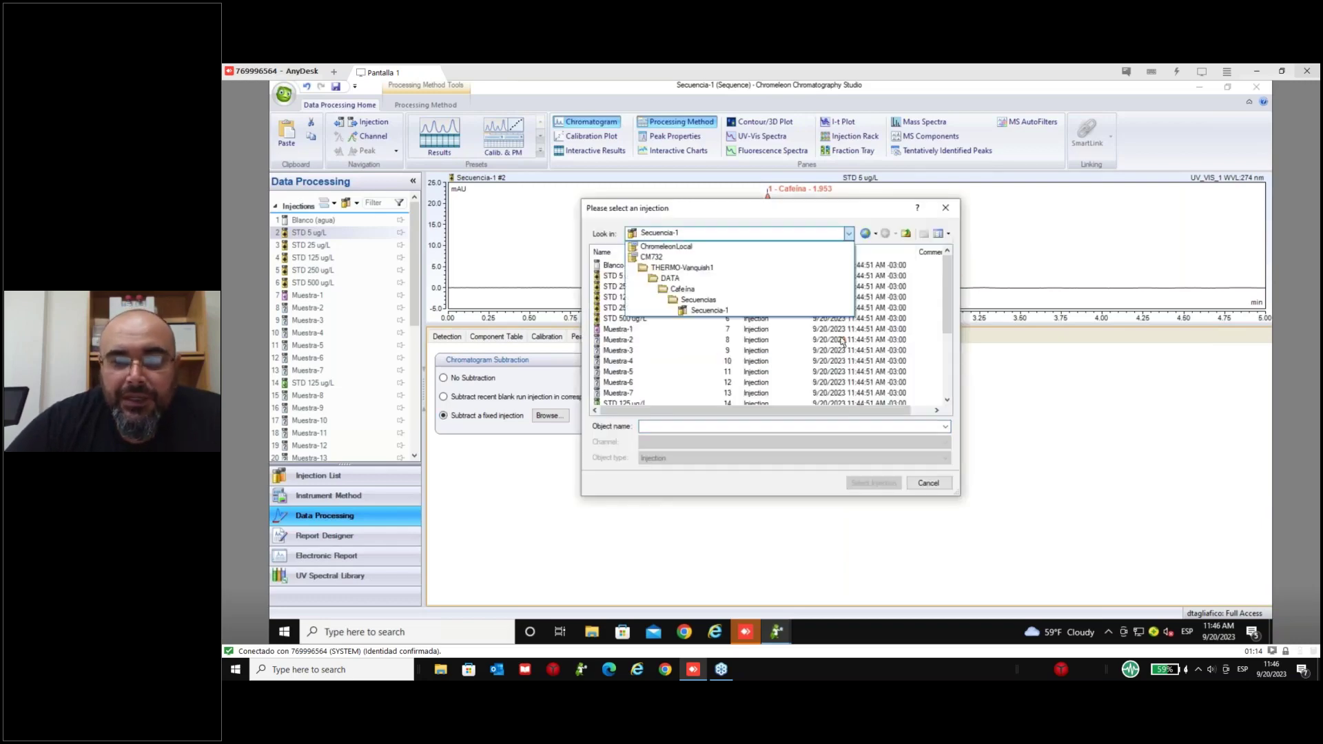
pyautogui.click(842, 340)
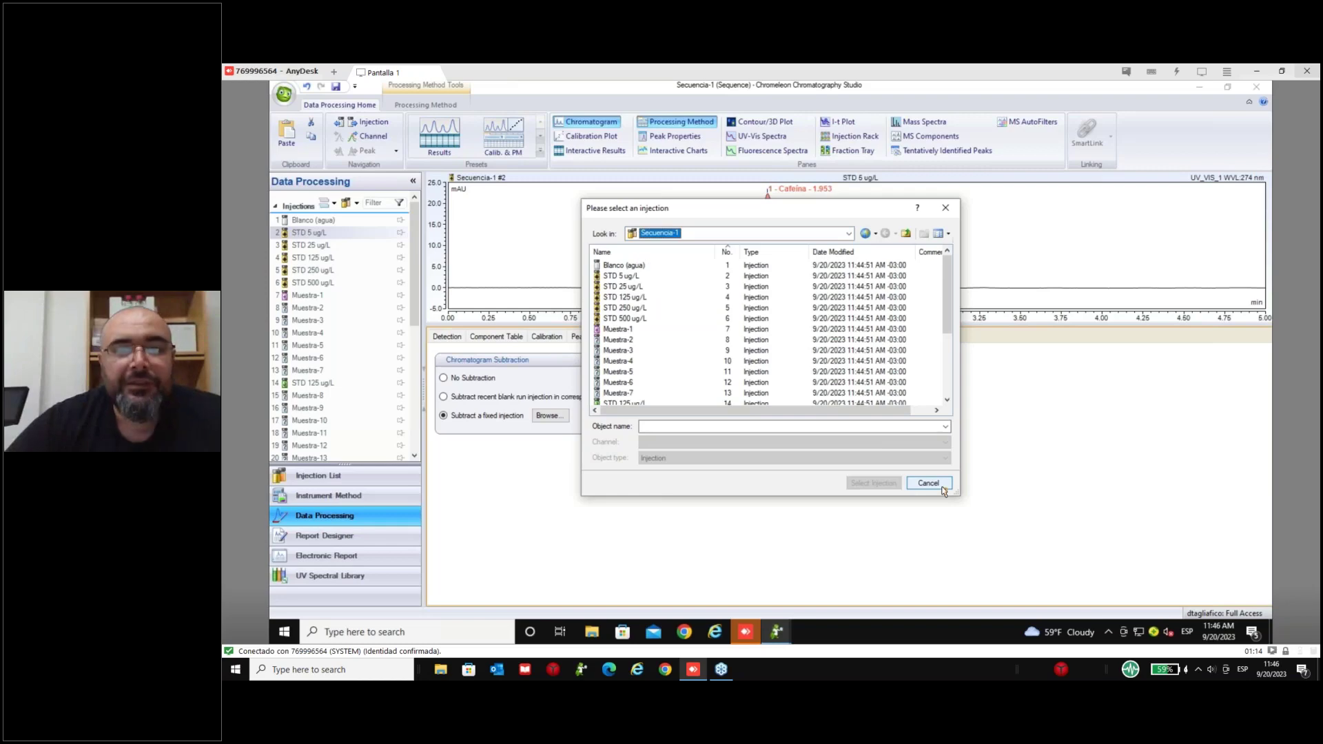
pyautogui.click(941, 487)
pyautogui.click(443, 378)
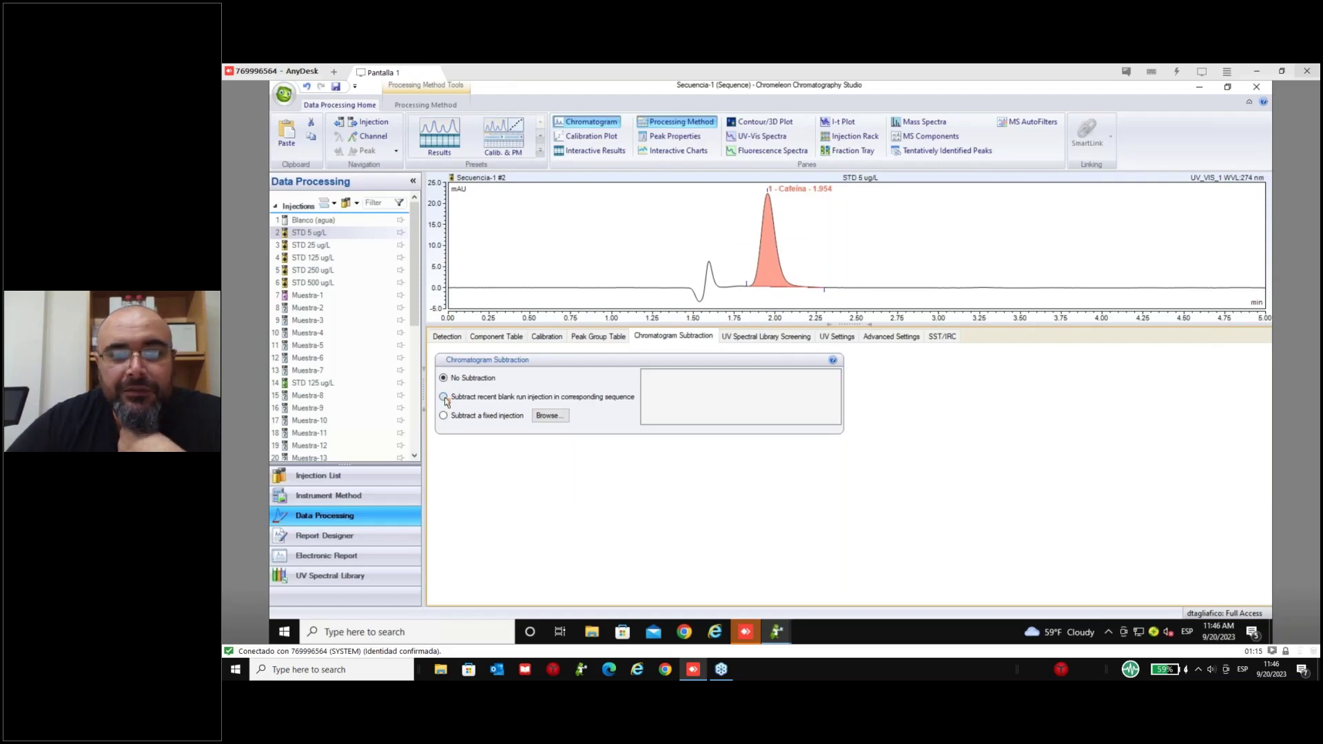
pyautogui.click(444, 397)
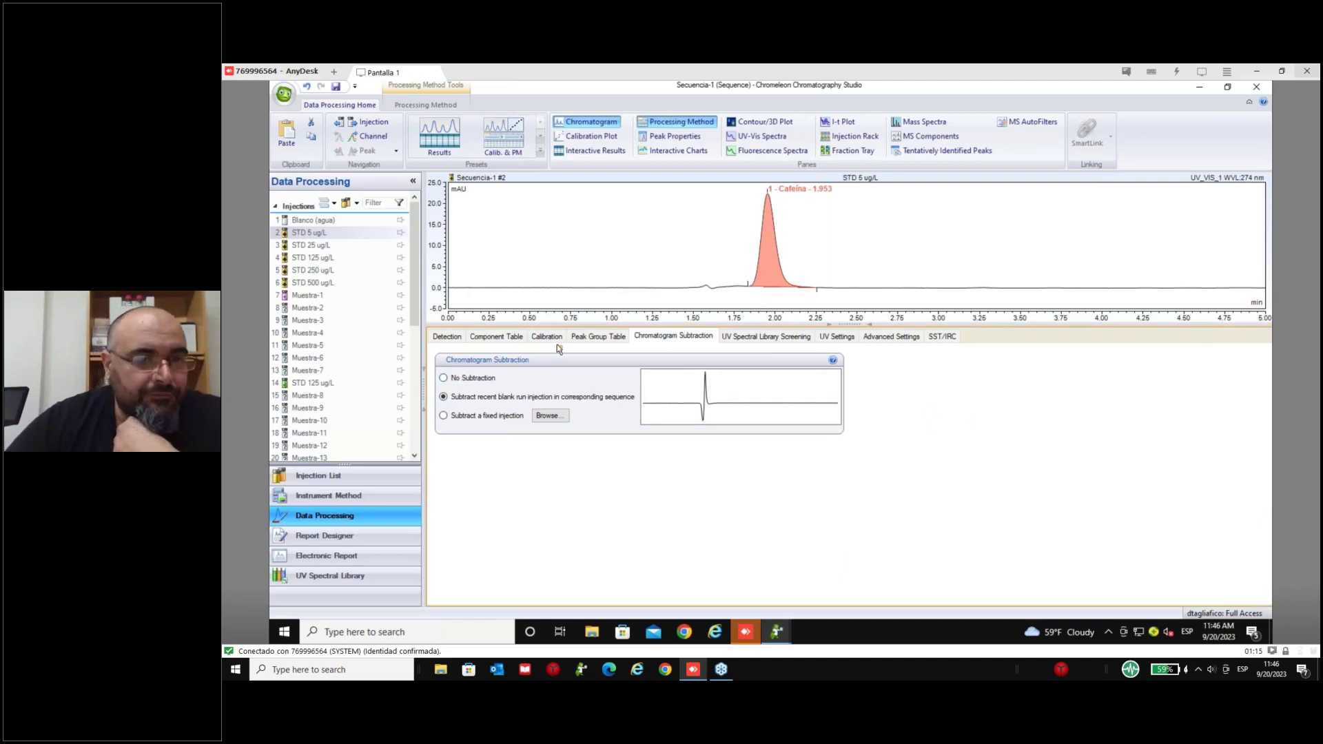
# - Open the UV Spectral Library Screening settings of the processing method and look over the processing method commands
pyautogui.click(777, 338)
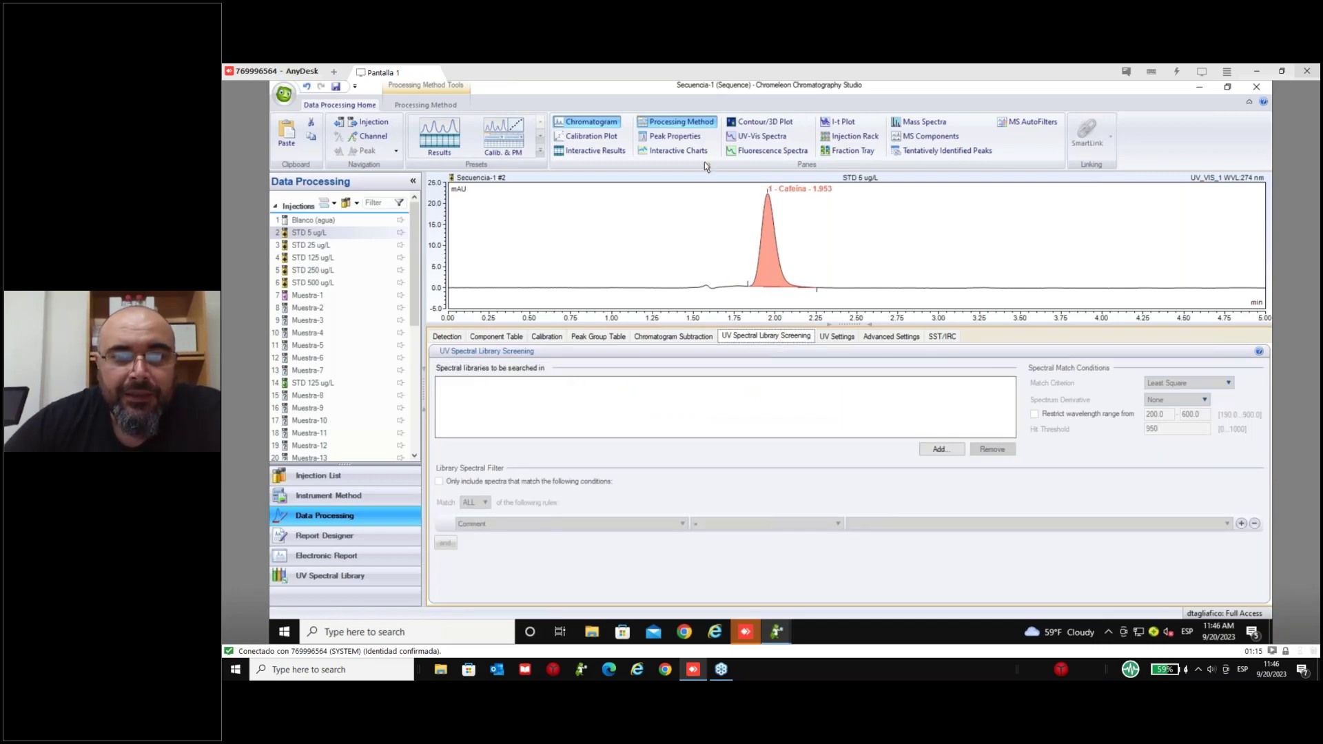
pyautogui.click(434, 106)
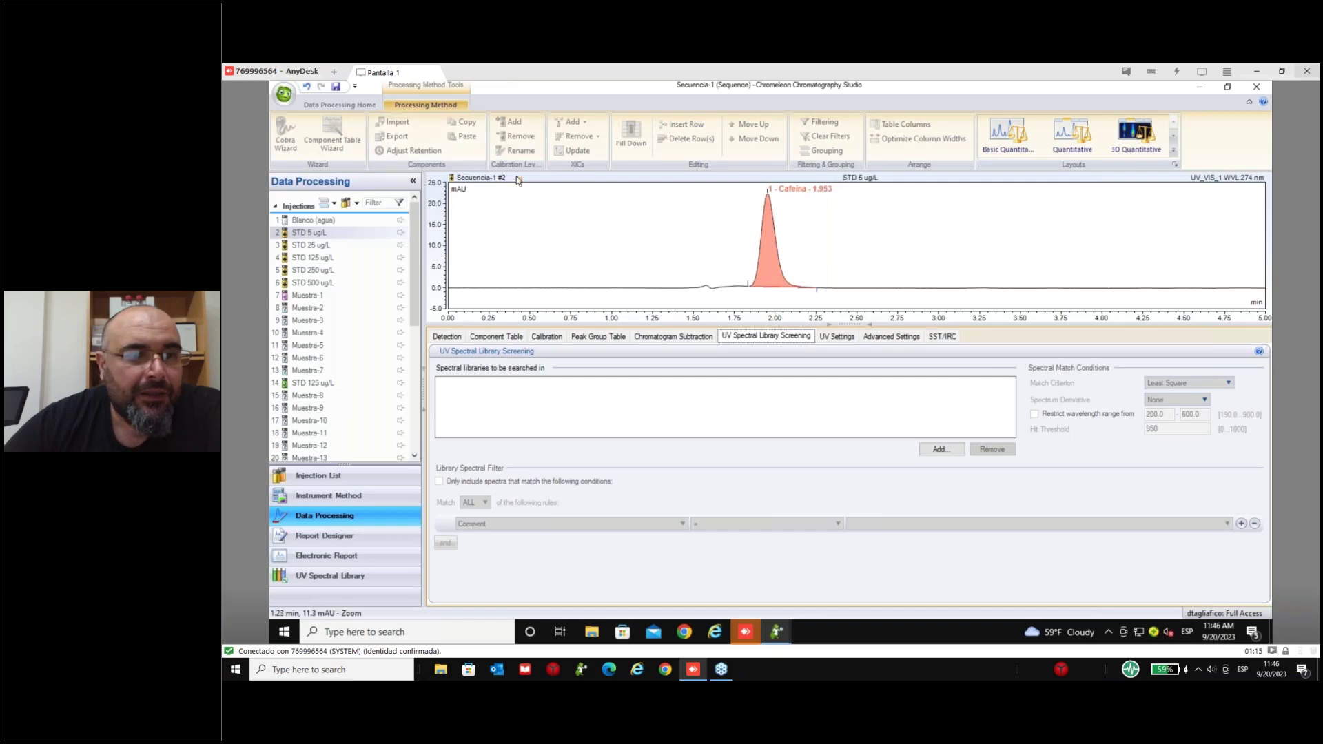
pyautogui.click(370, 107)
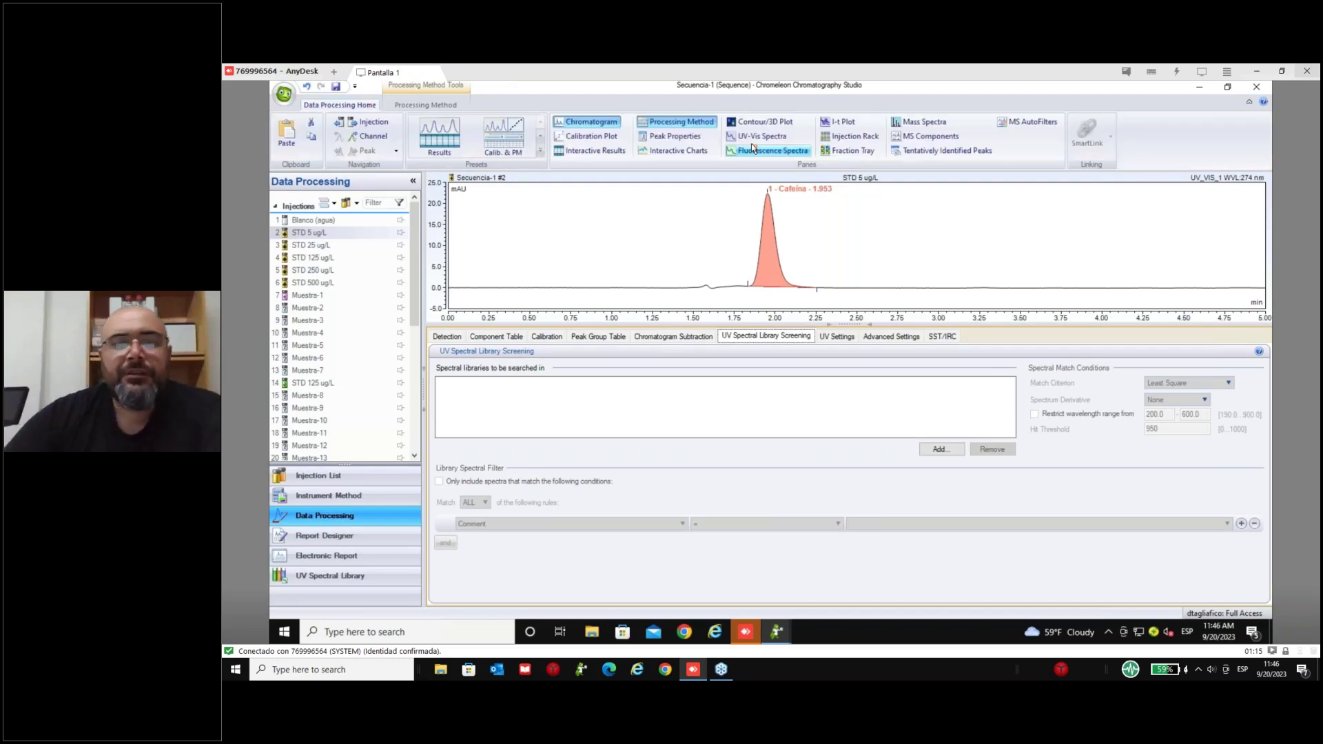
# - Show the Contour/3D plot for the STD 5 ug/L injection to examine it, and hide it again
pyautogui.click(761, 122)
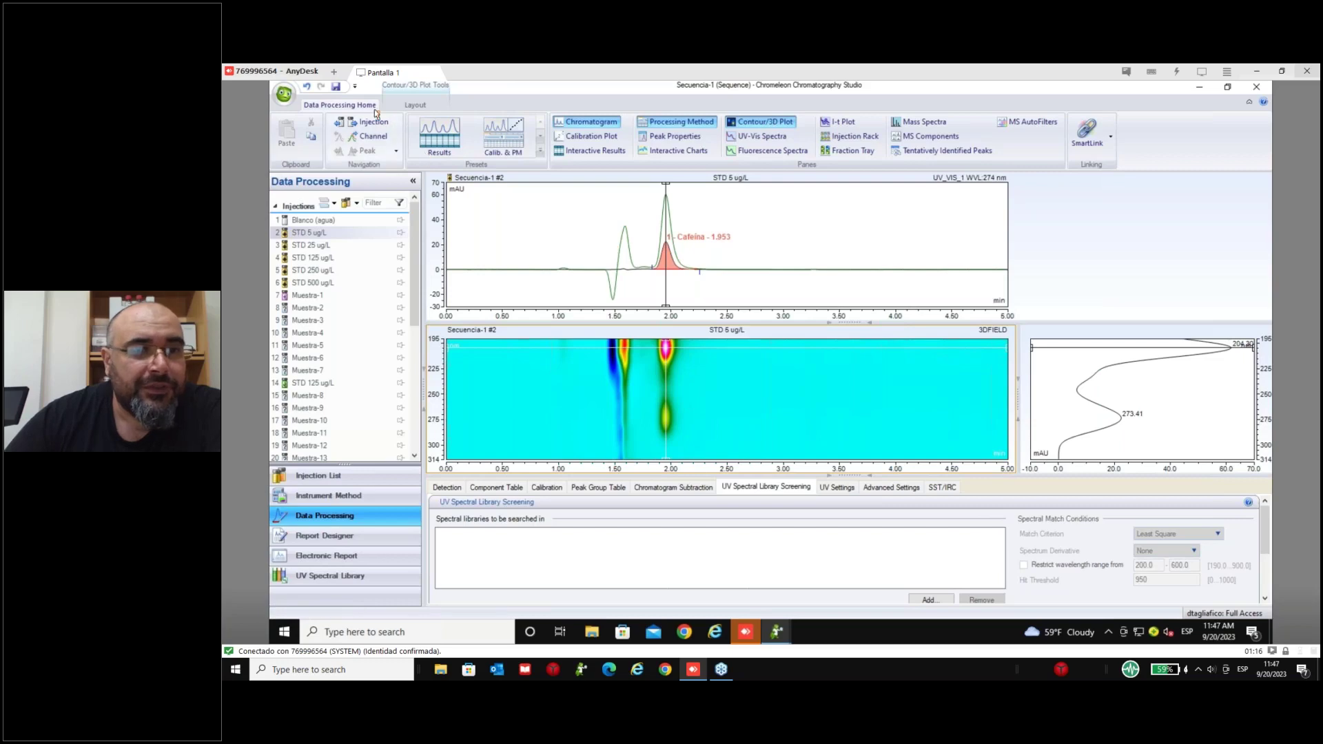
pyautogui.scroll(-1, 376, 113)
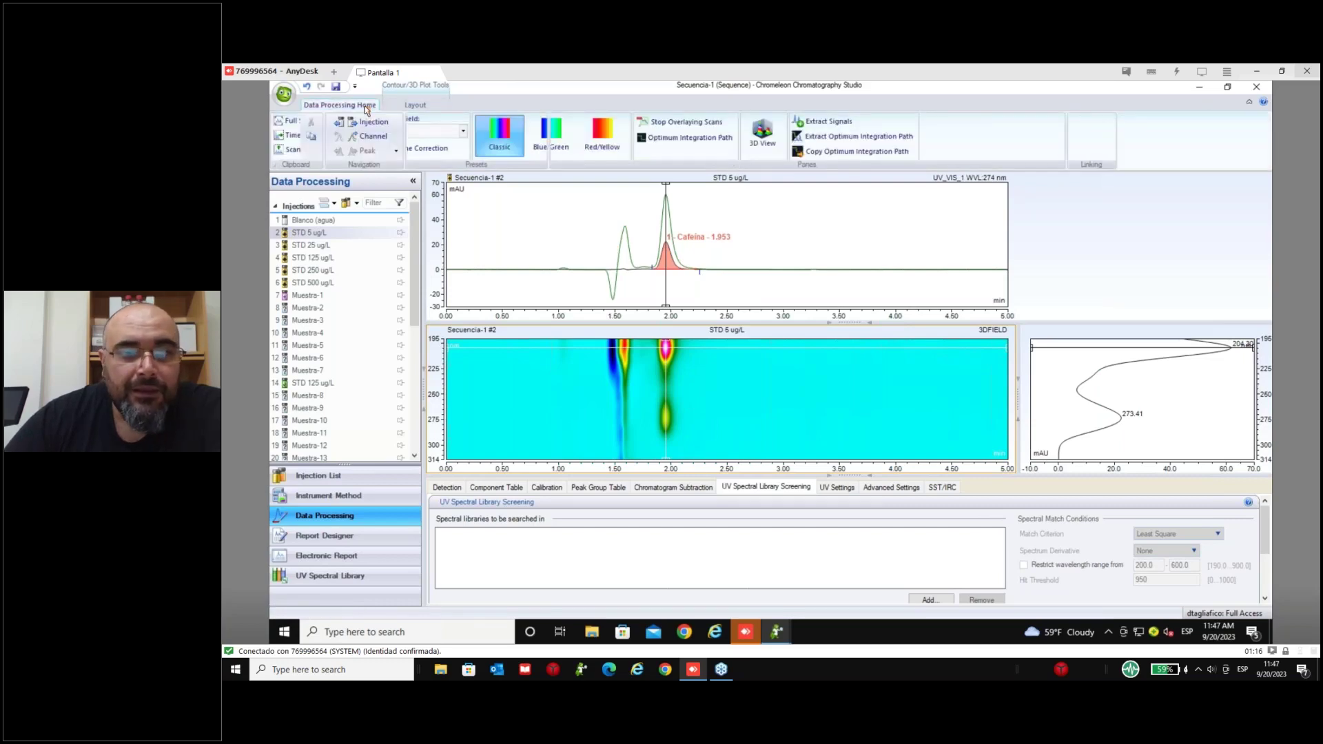
pyautogui.click(365, 106)
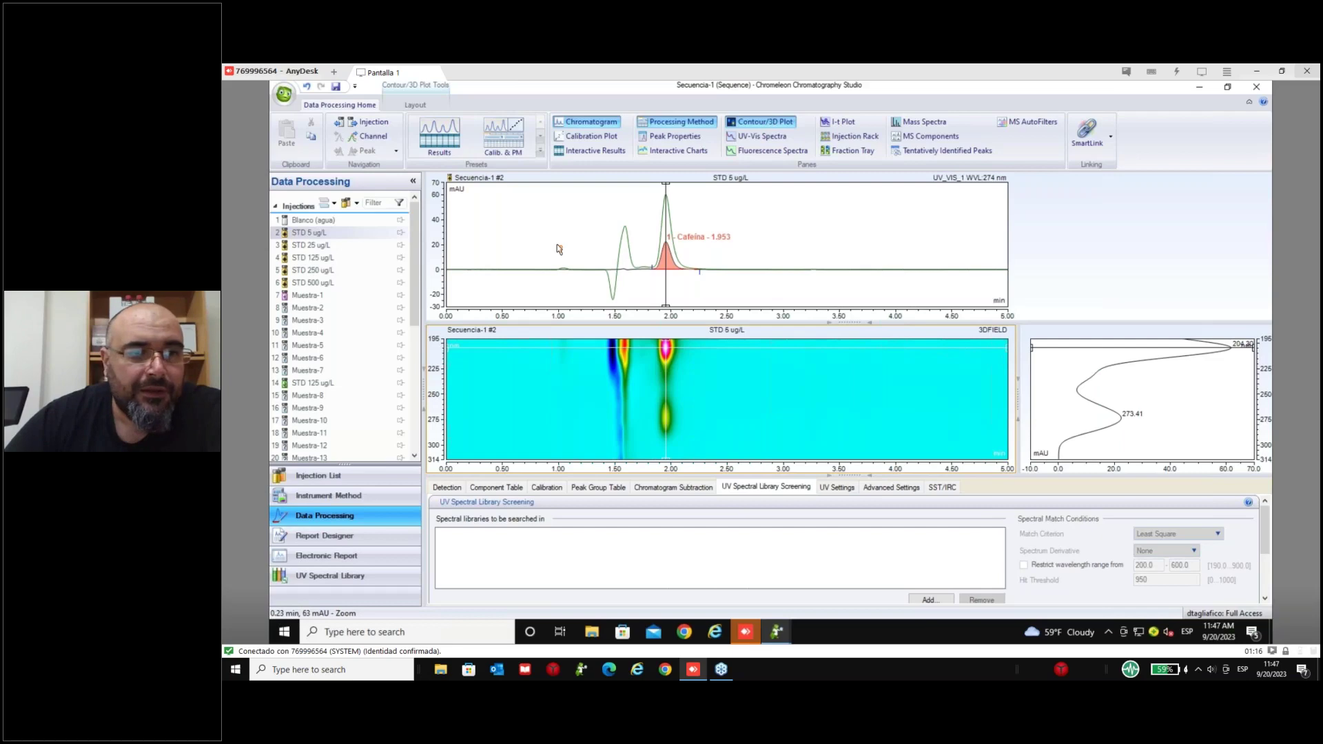
pyautogui.click(558, 248)
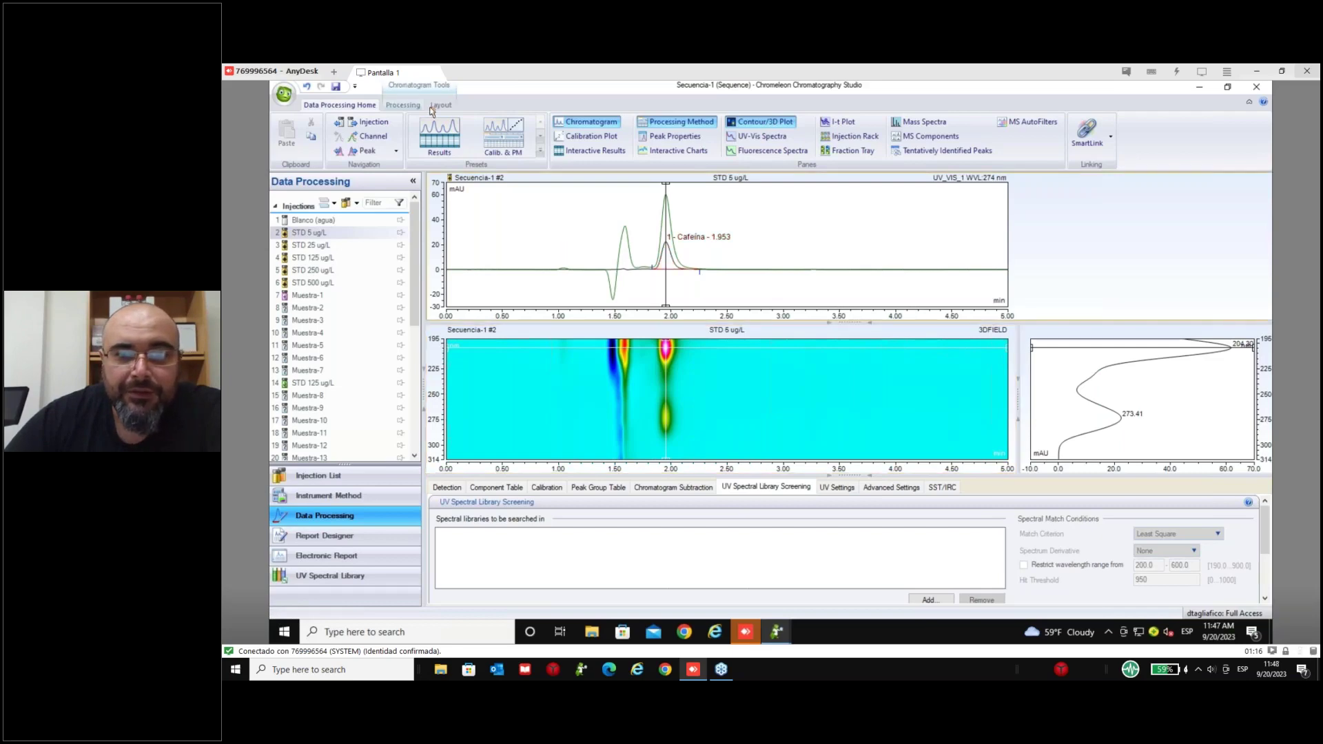
pyautogui.click(761, 121)
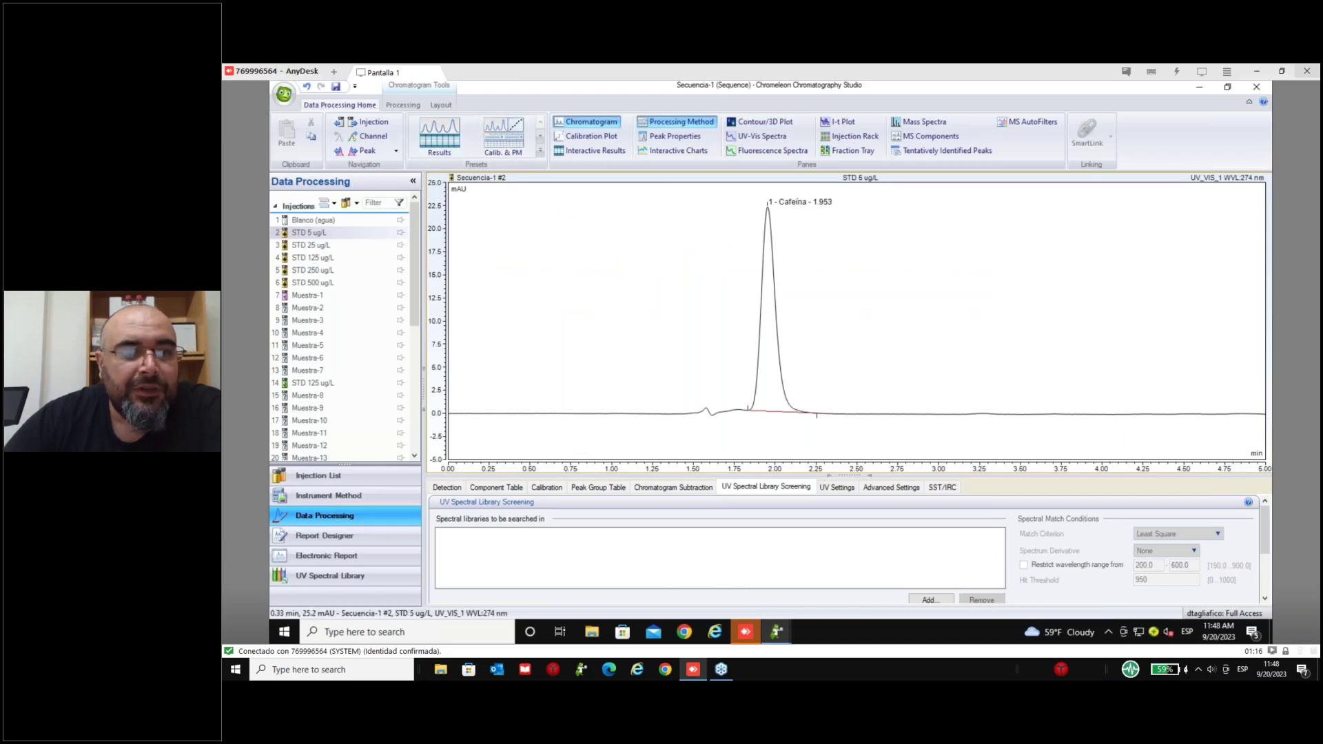
# - Turn on the purity index curve and examine it for the 25 to 500 ug/L standards and Muestra-1
pyautogui.click(441, 105)
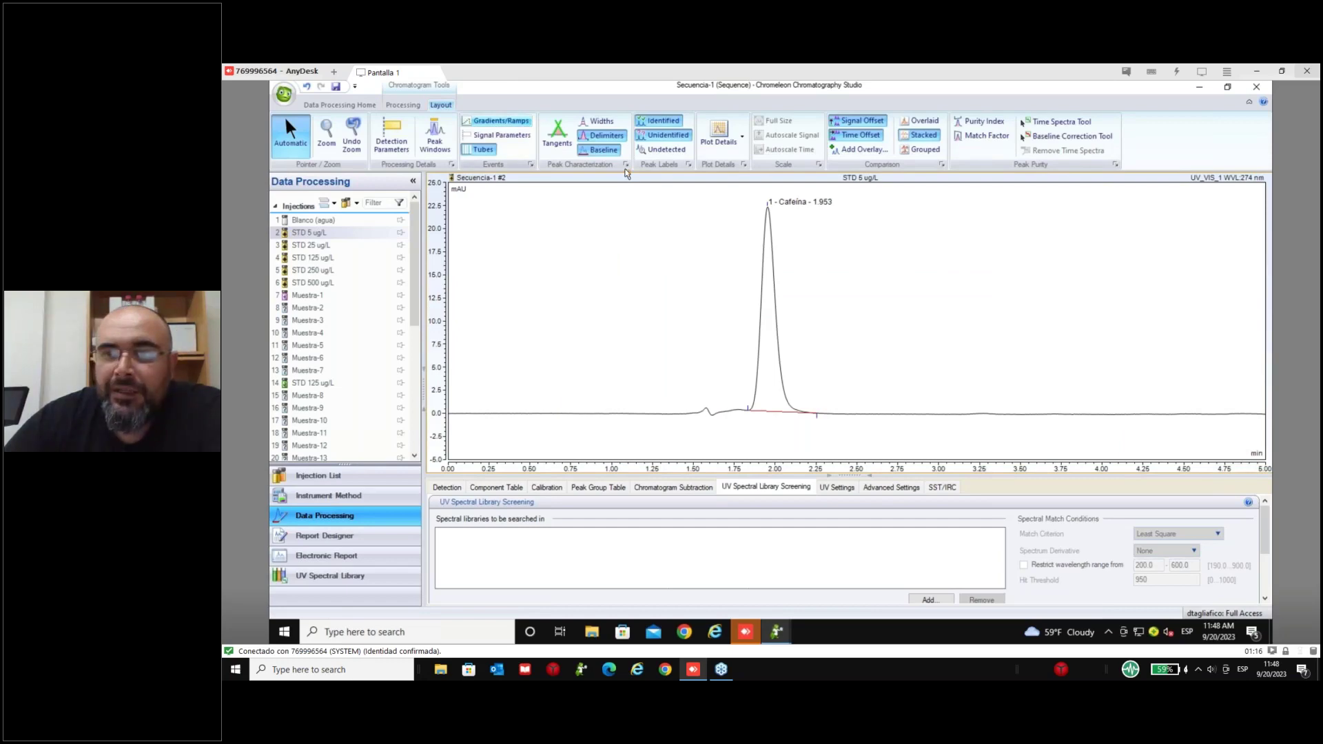
pyautogui.click(980, 124)
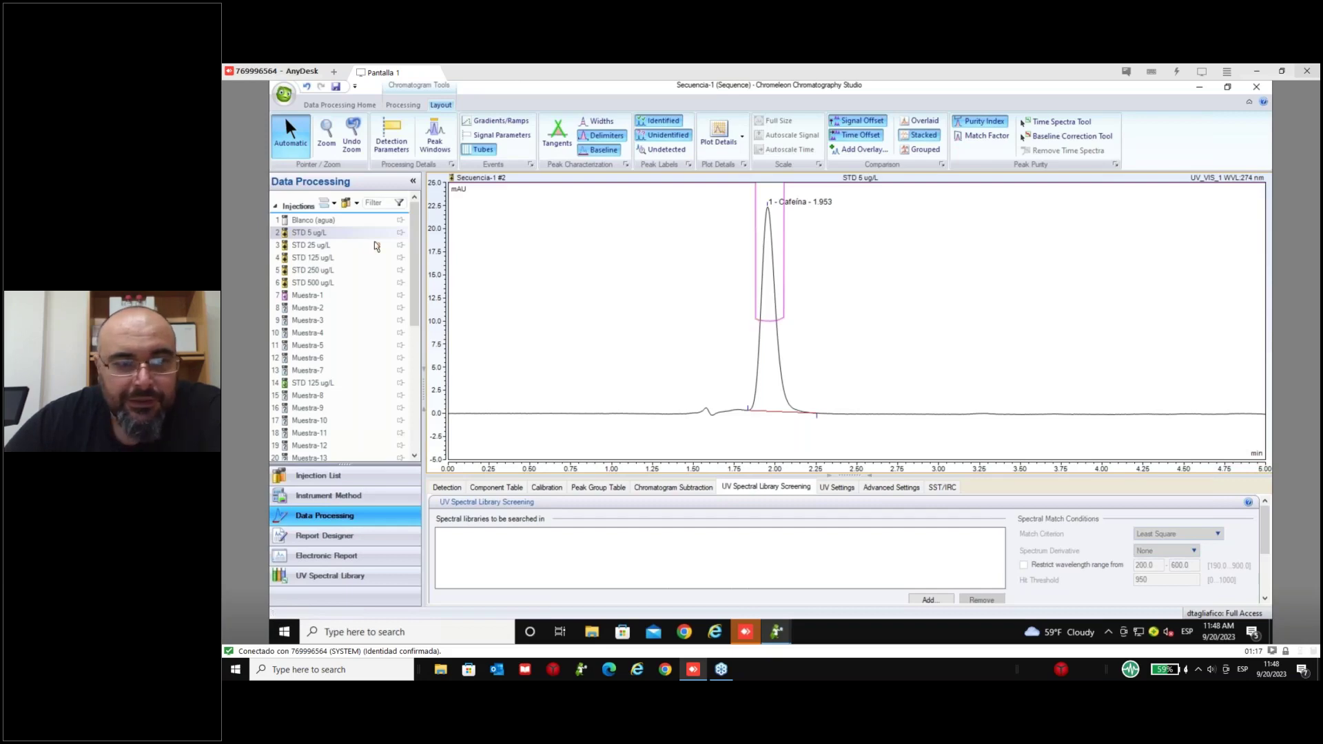
pyautogui.click(320, 245)
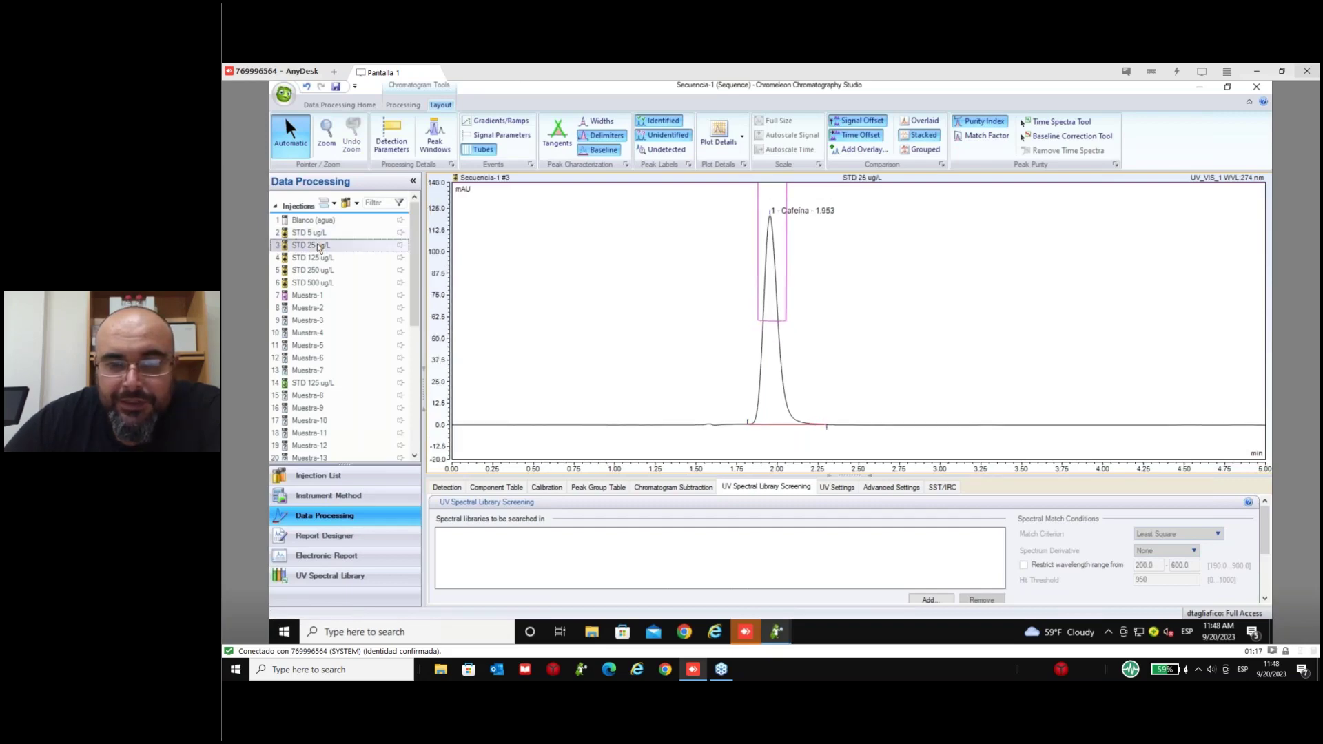
pyautogui.click(320, 258)
pyautogui.click(320, 271)
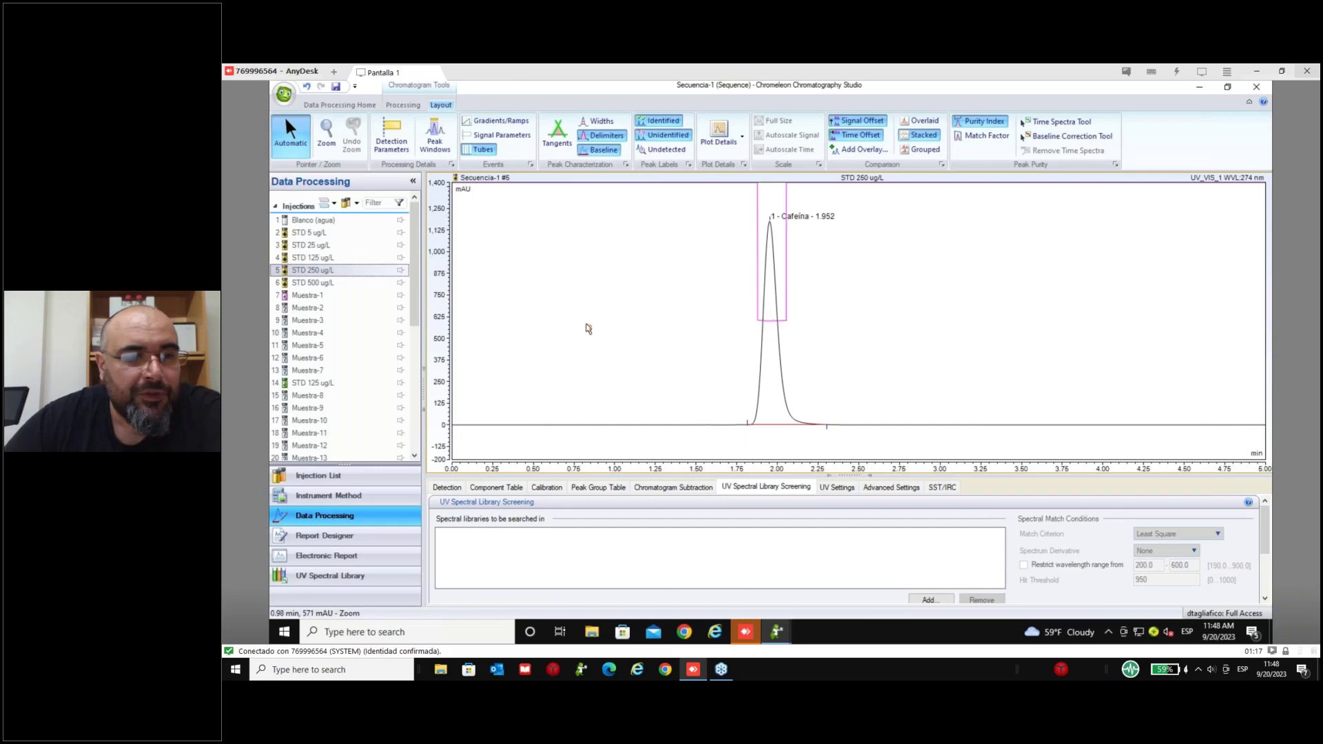
pyautogui.click(316, 284)
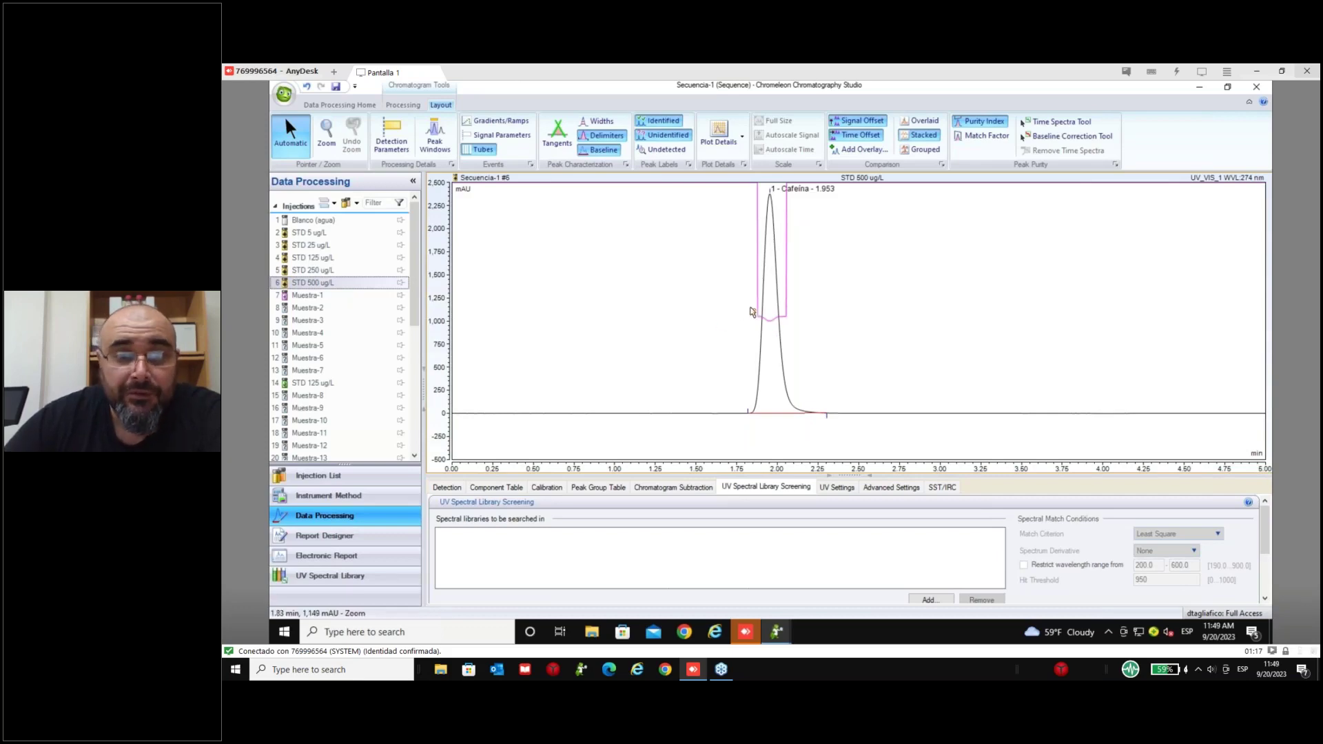
pyautogui.click(305, 271)
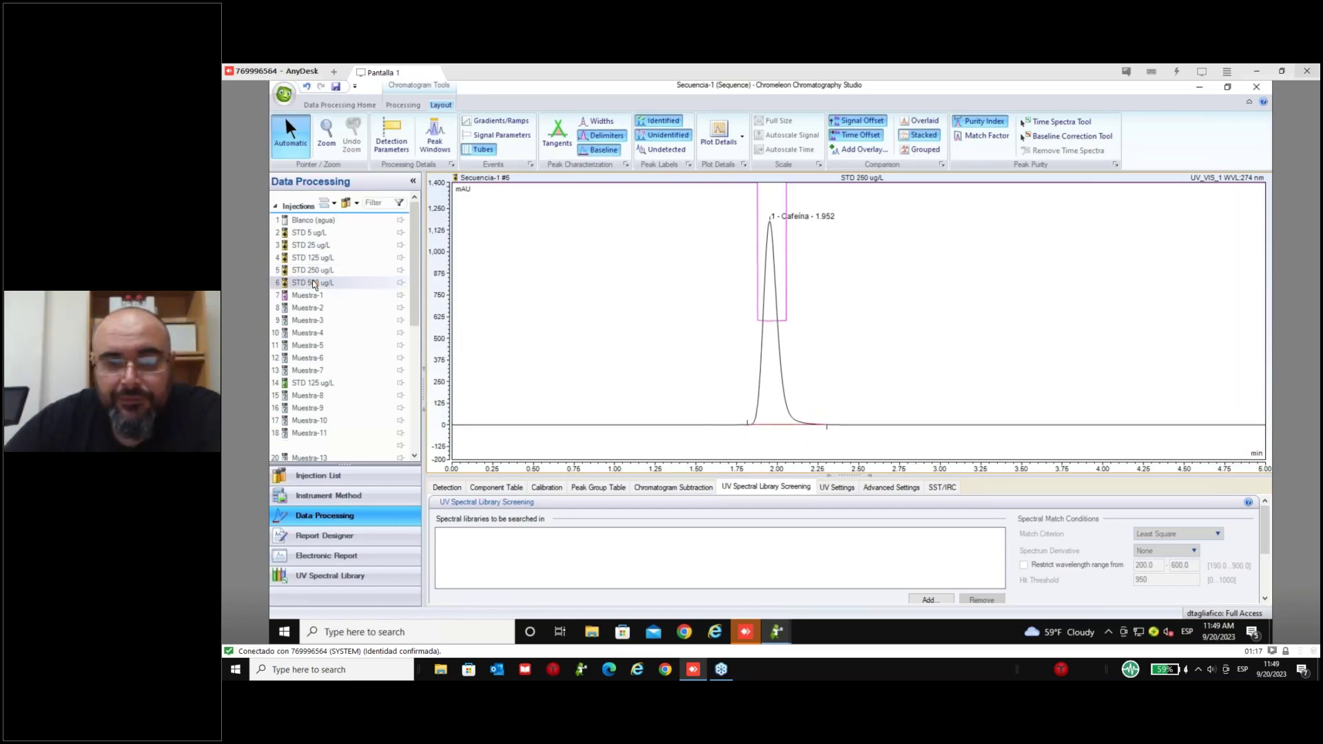
pyautogui.click(314, 282)
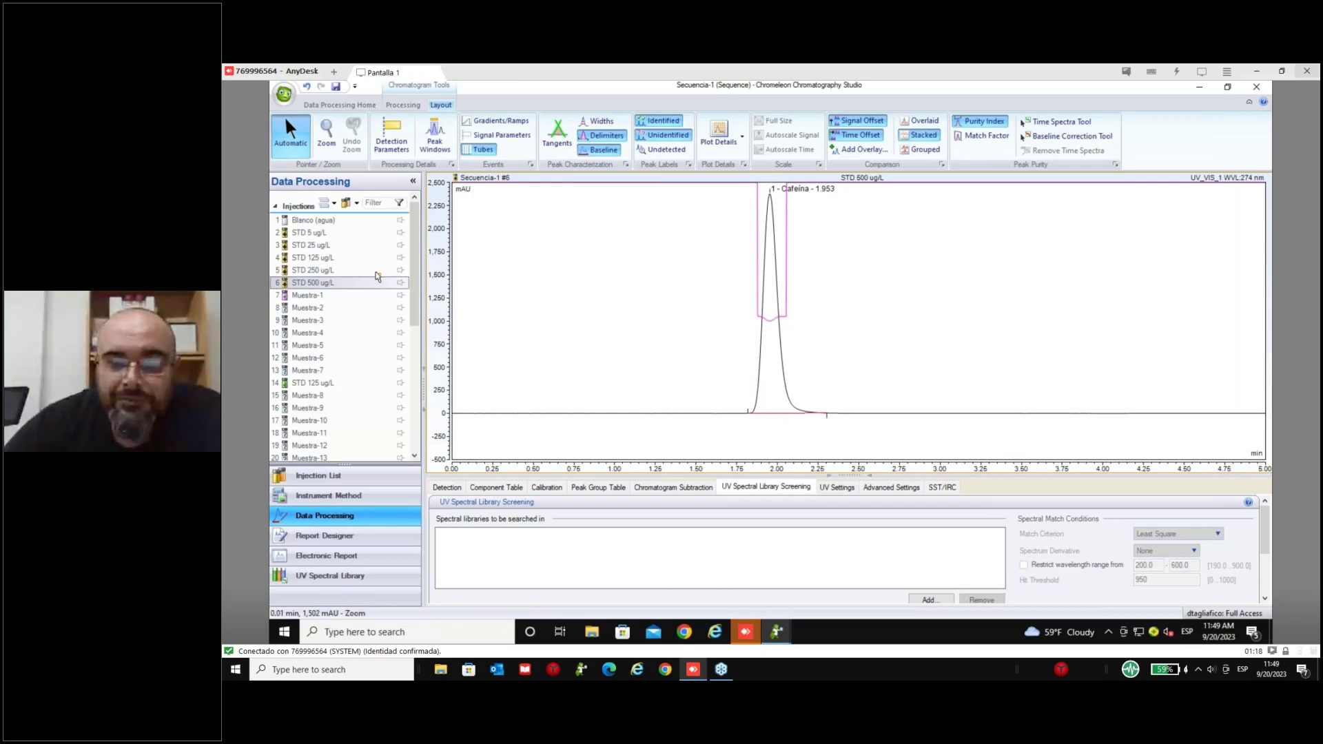
pyautogui.press('Down')
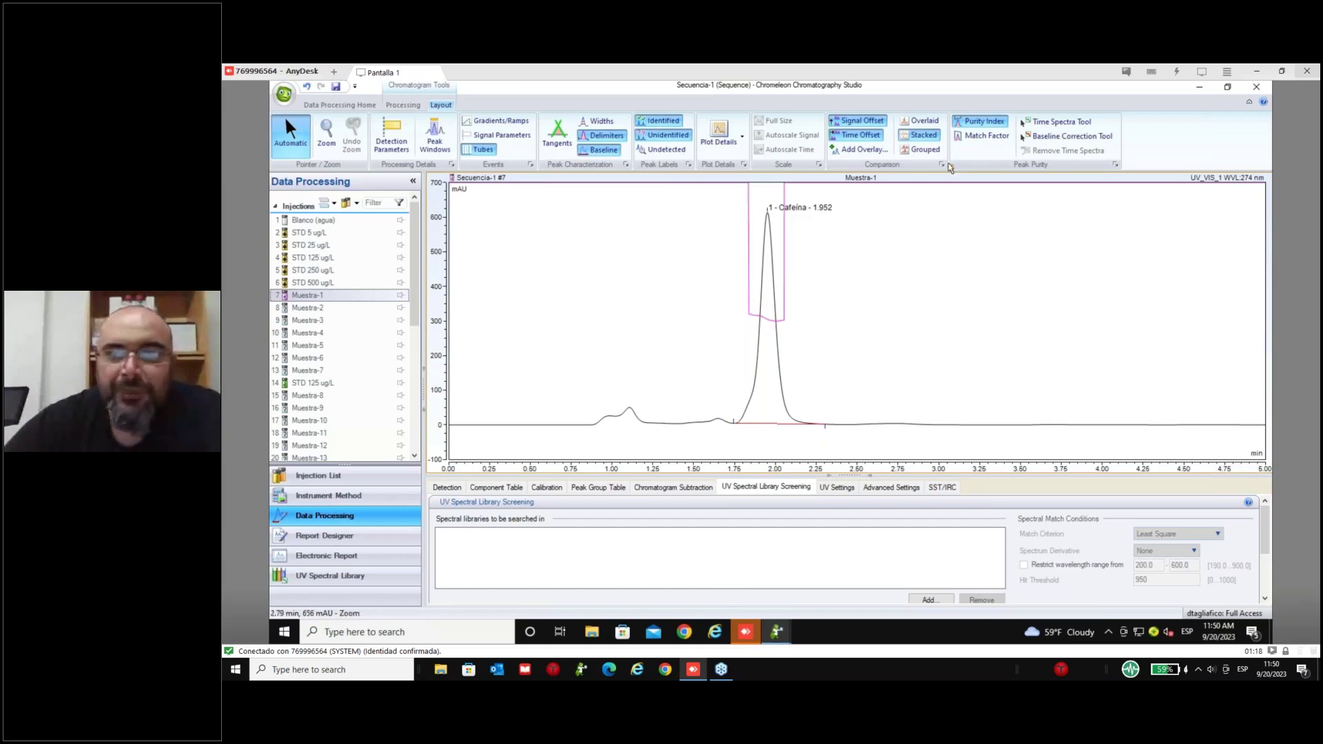
# - Add the match factor curve to the Muestra-1 chromatogram and compare it with and without the purity index, keeping both shown
pyautogui.click(980, 140)
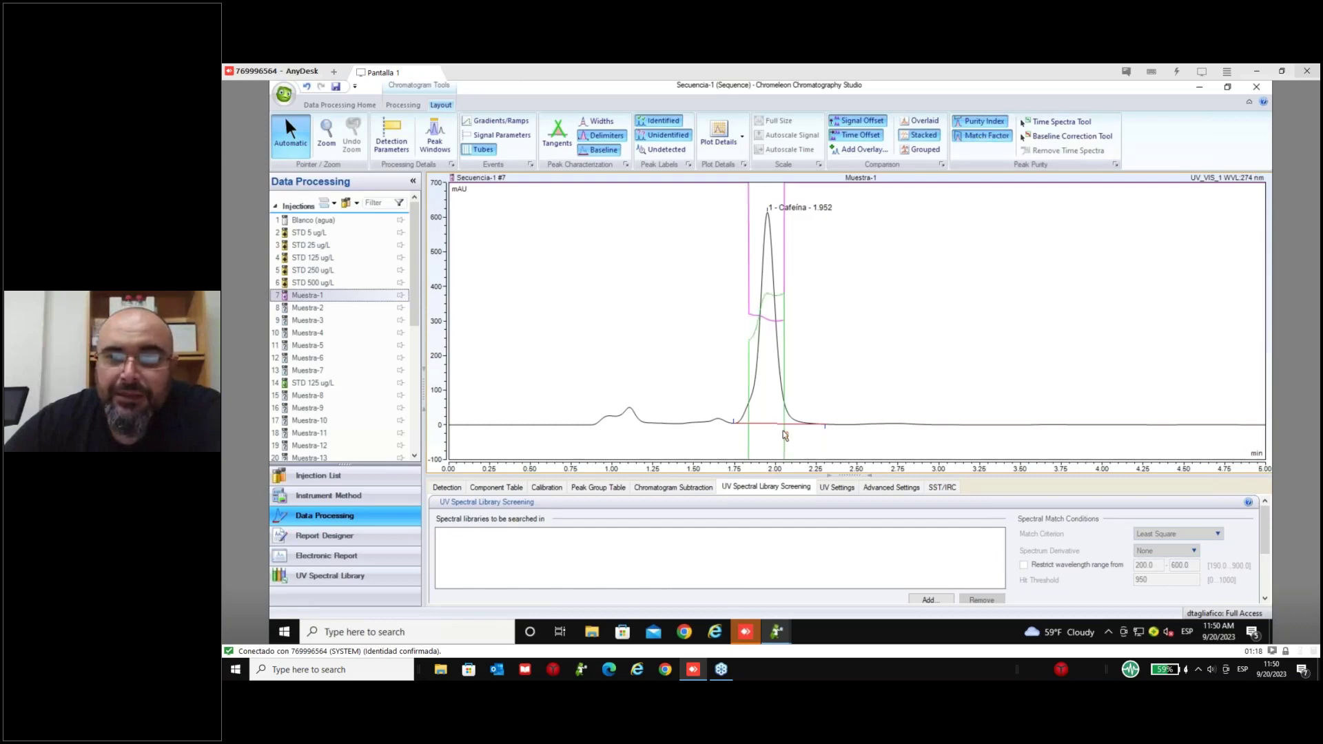
pyautogui.click(985, 125)
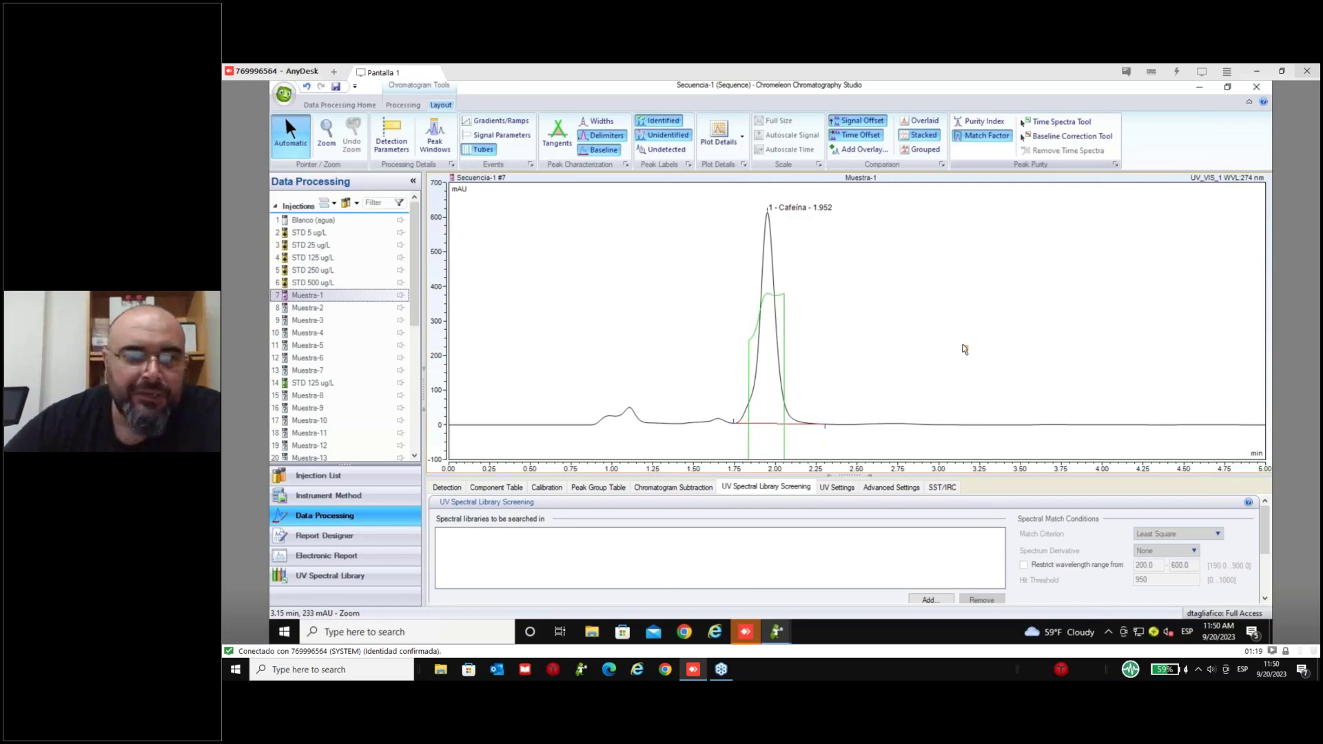
pyautogui.click(985, 121)
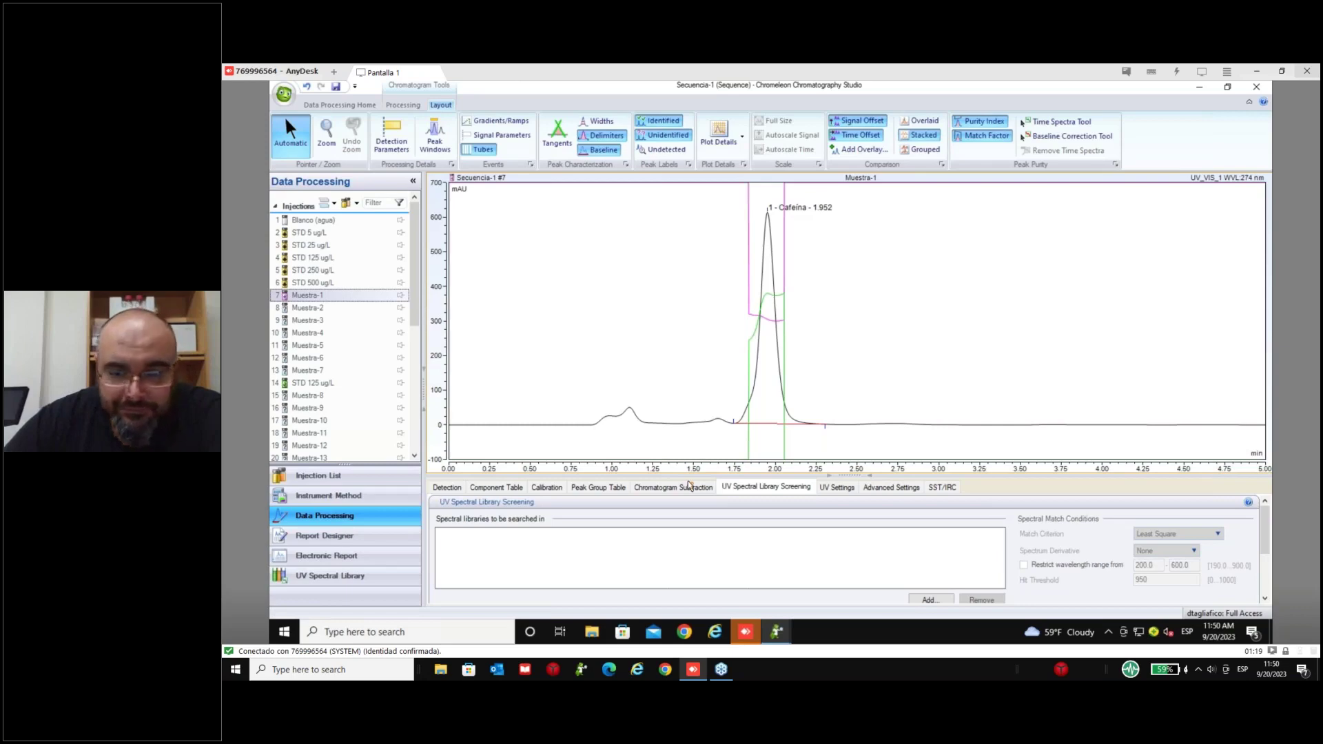
# - Show the interactive results for Muestra-1 and insert a new column before Plates in the peak results table
pyautogui.click(403, 105)
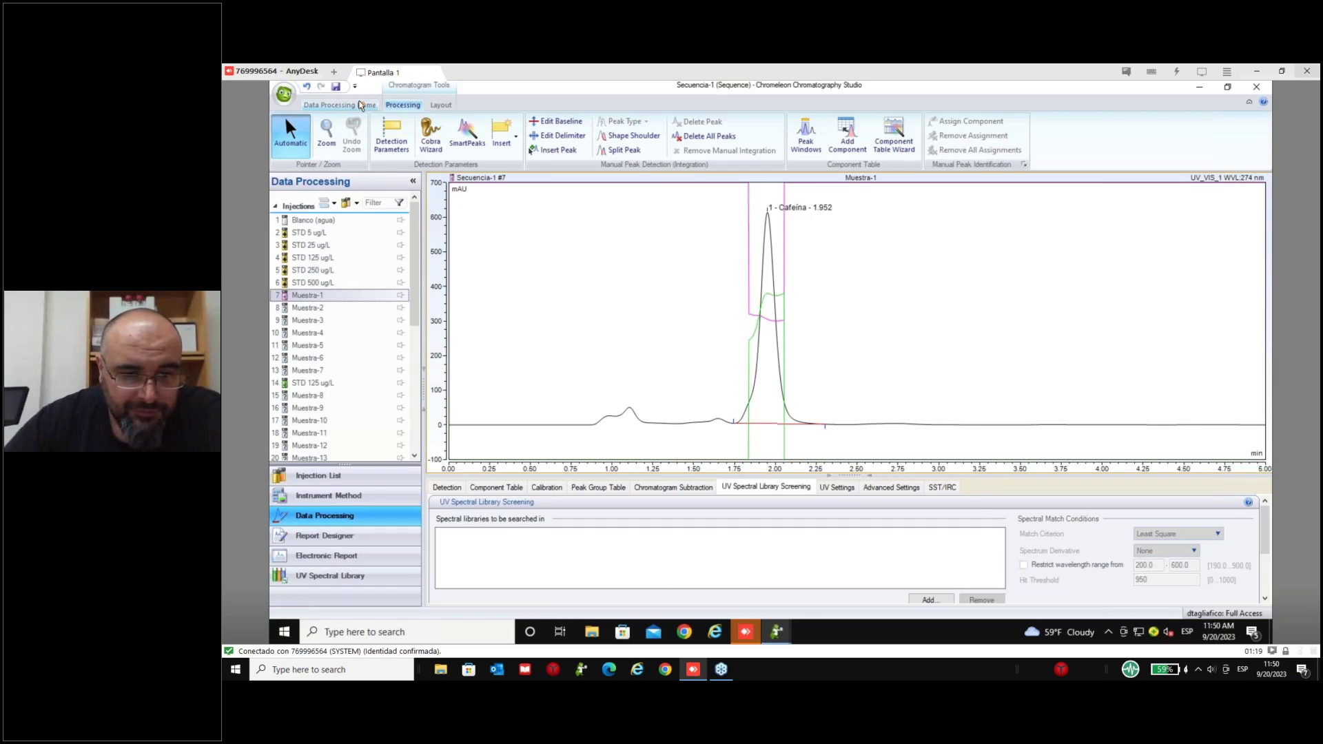
pyautogui.click(361, 105)
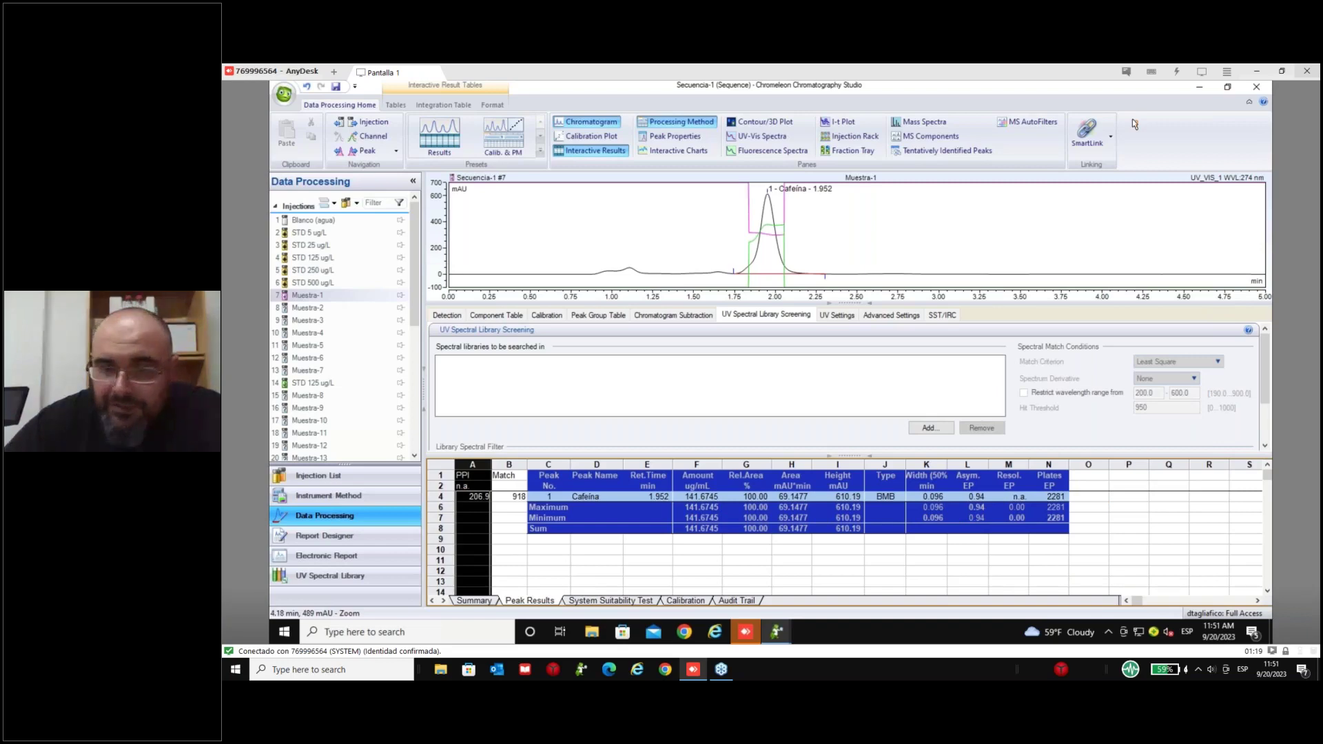
pyautogui.click(1046, 486)
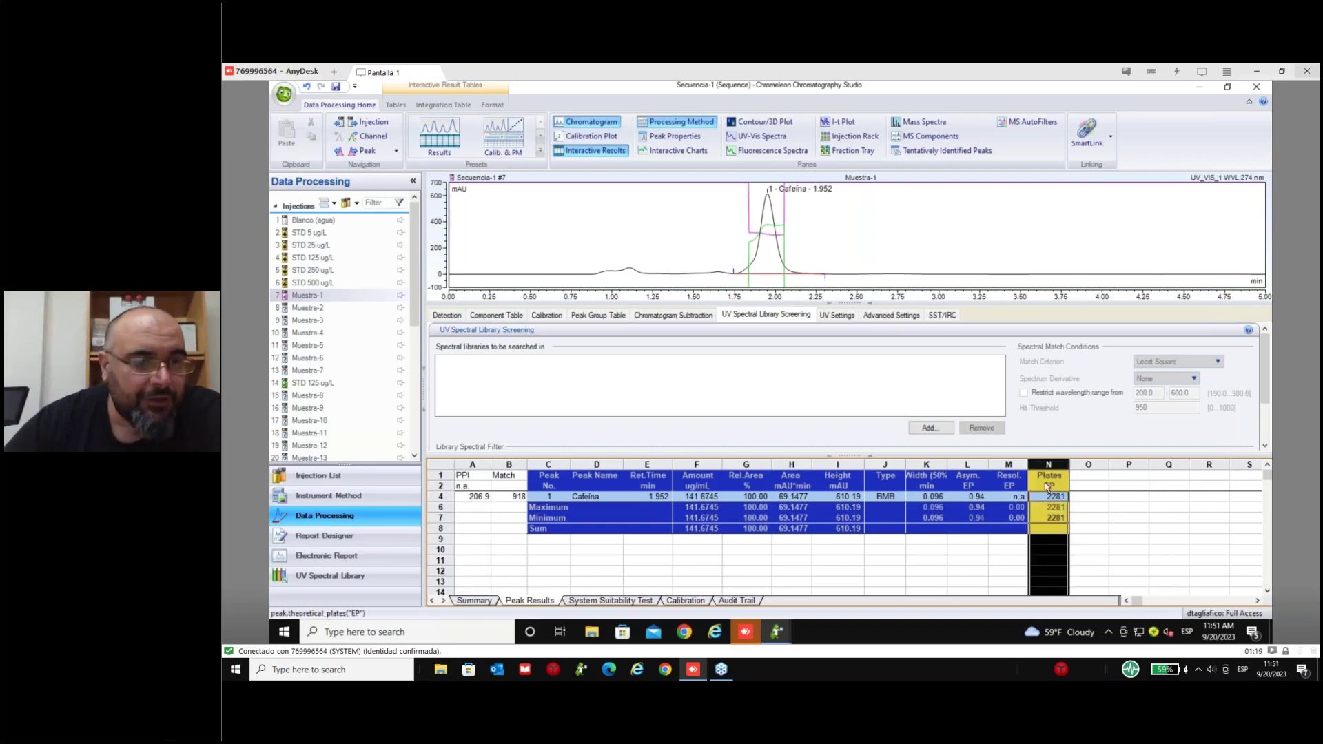
pyautogui.rightClick(1046, 483)
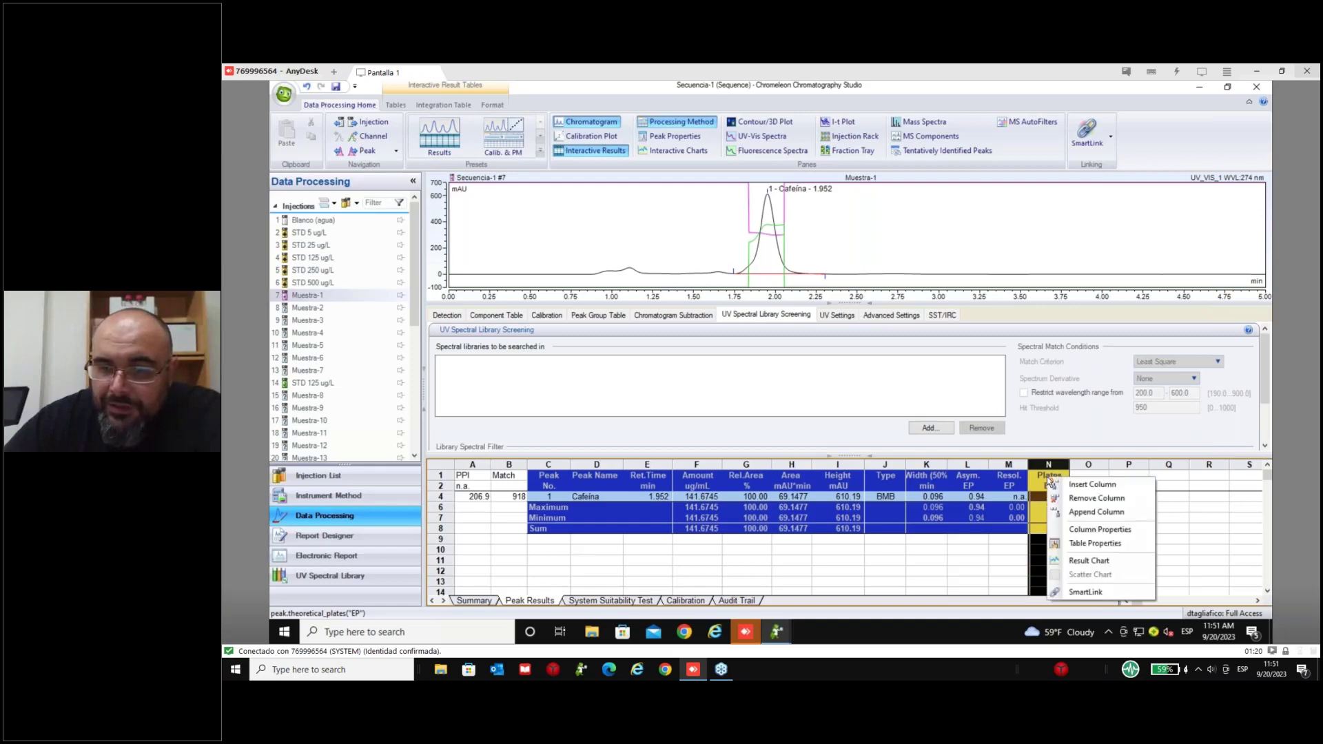
pyautogui.click(1084, 485)
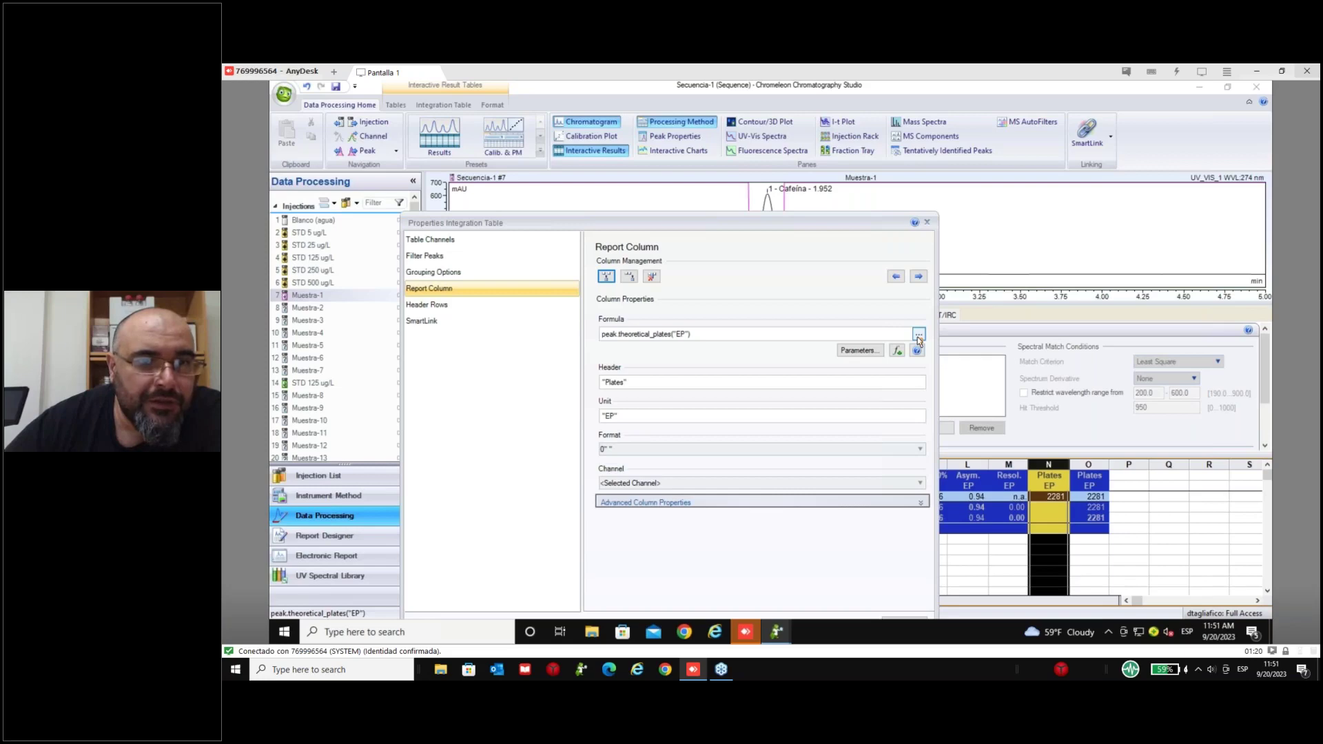
# - Set the new column's formula to Peak Purity Index (peak.ppi) from the Peak Purity and Identification category and close the table properties
pyautogui.click(919, 335)
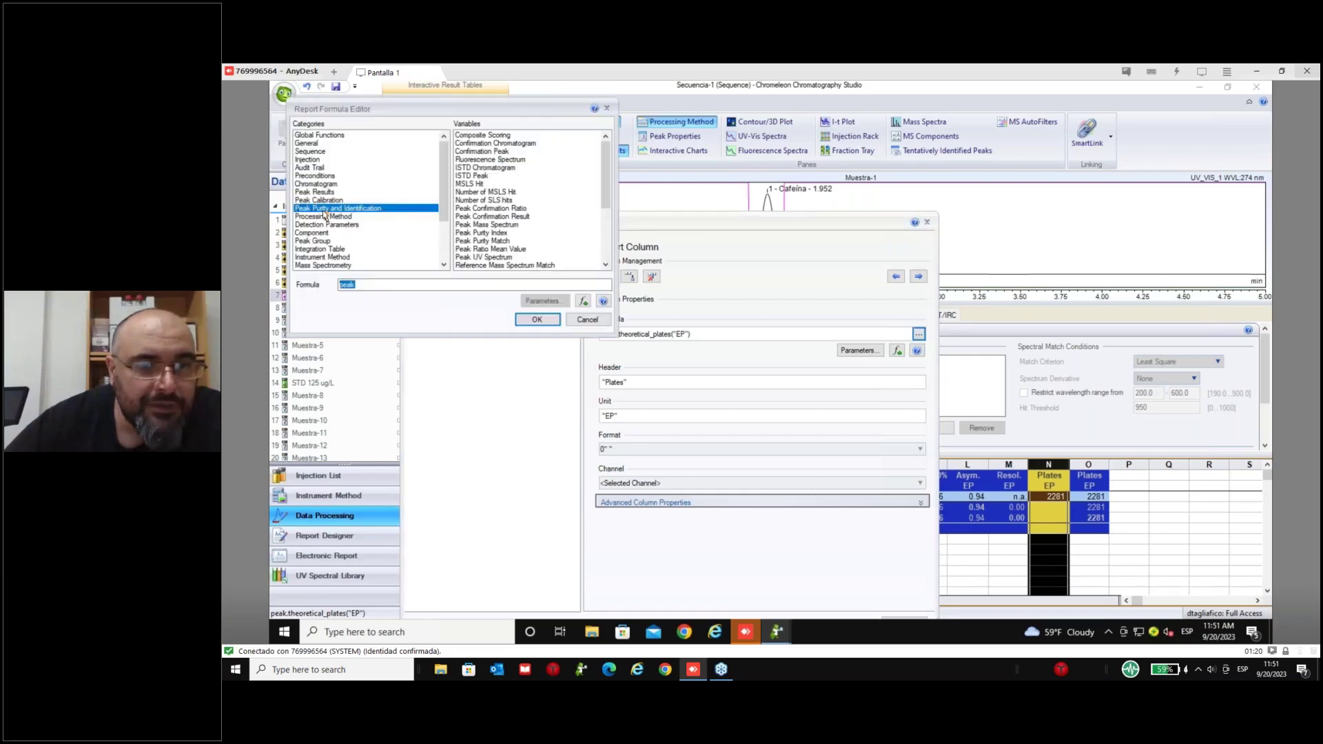
pyautogui.scroll(-1, 502, 215)
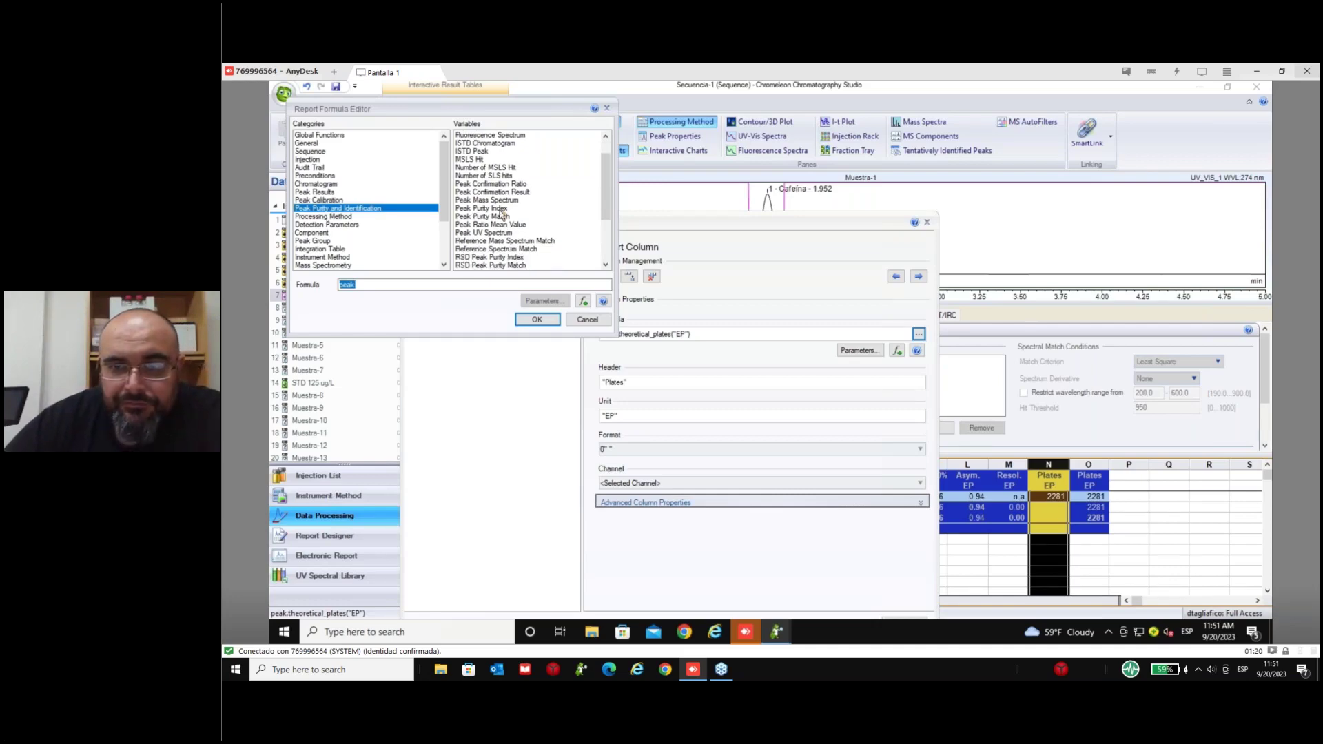
pyautogui.click(498, 209)
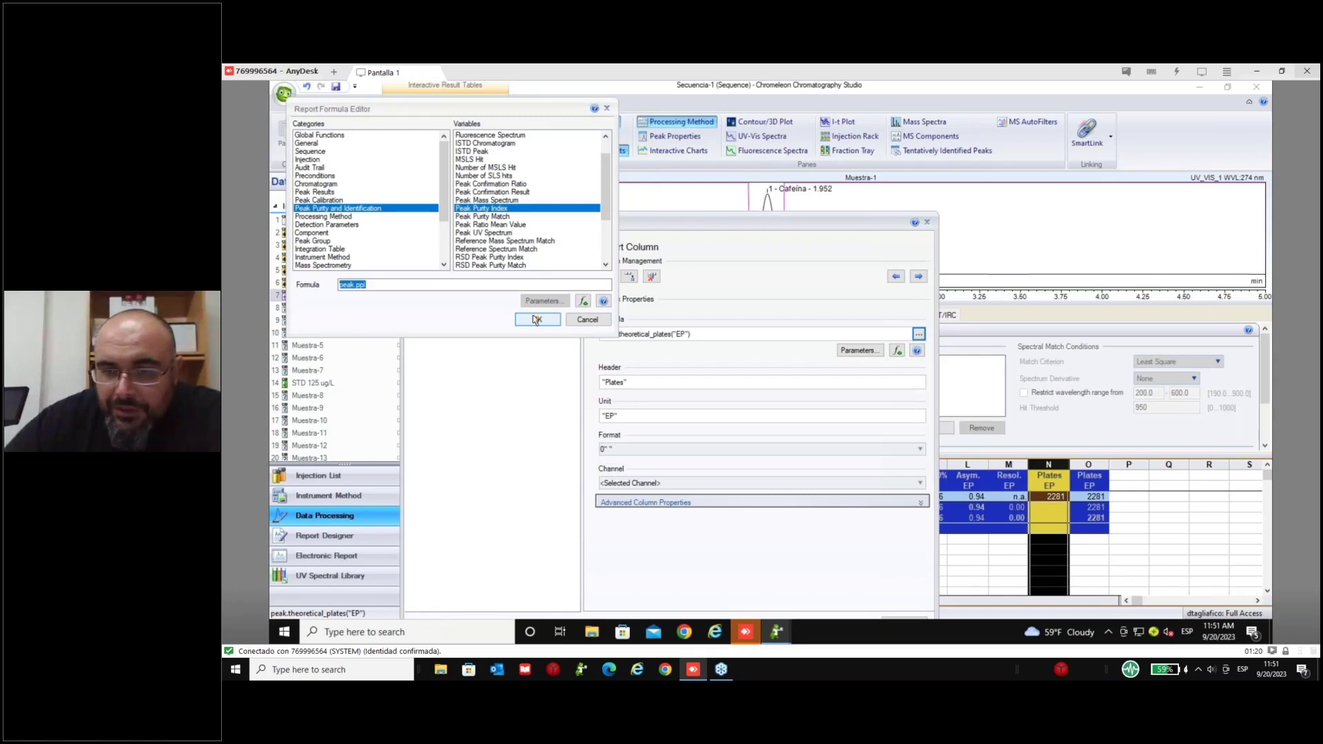
pyautogui.click(537, 320)
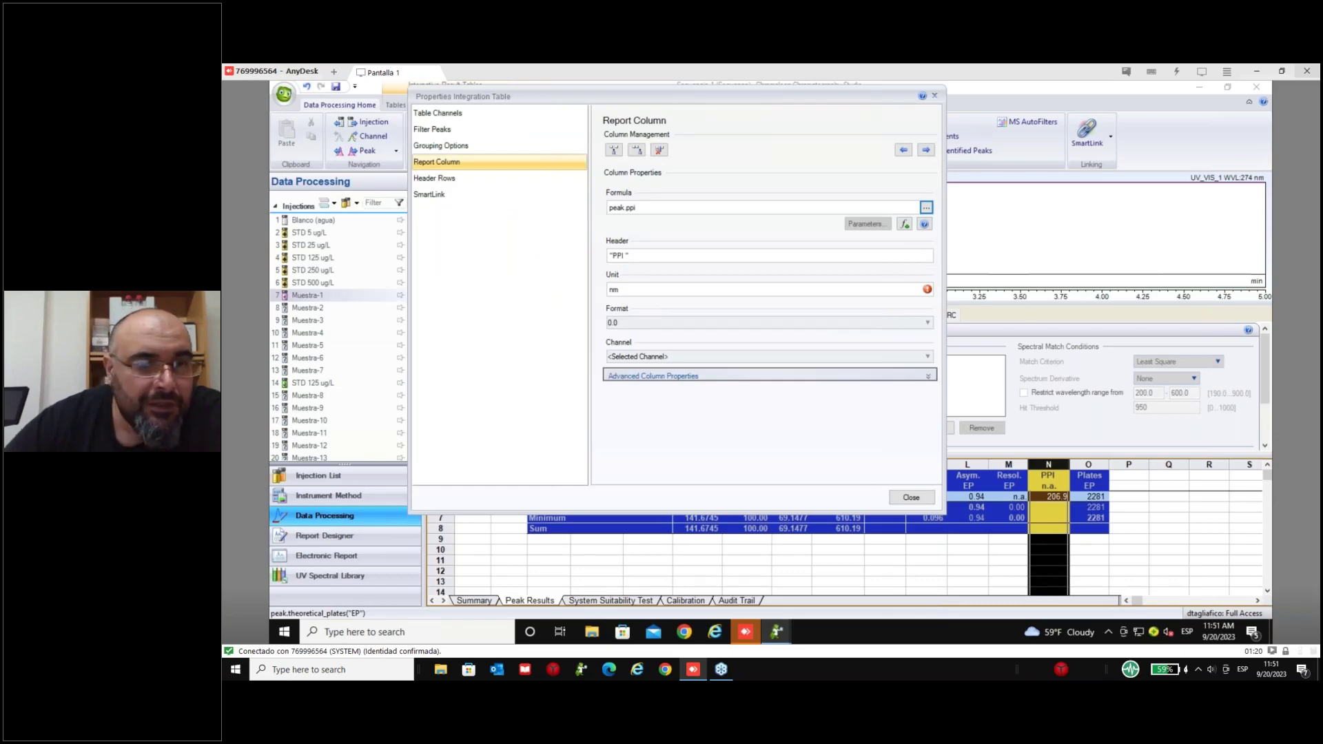
pyautogui.click(911, 497)
# - Insert a column before PPI in the peak results table, set its formula to Peak Purity Match (peak.match), and close the table properties
pyautogui.rightClick(1052, 465)
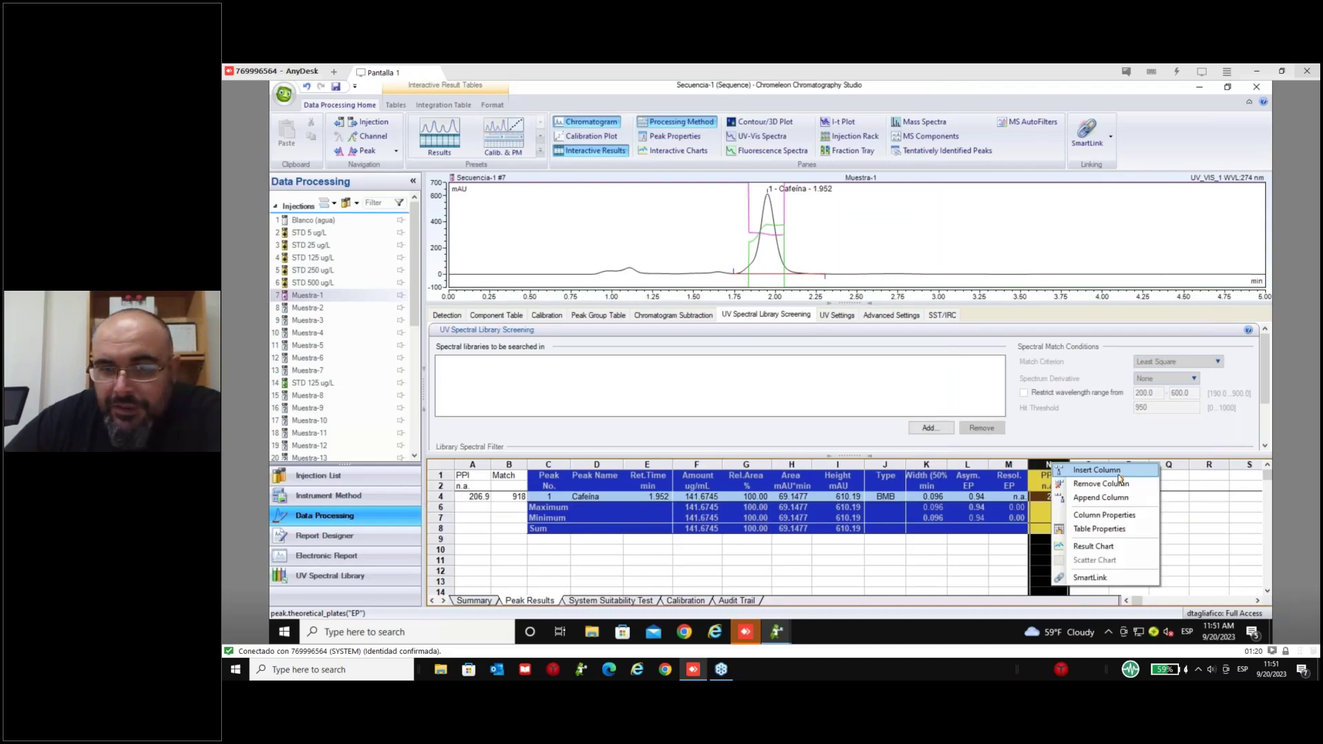
pyautogui.click(1117, 473)
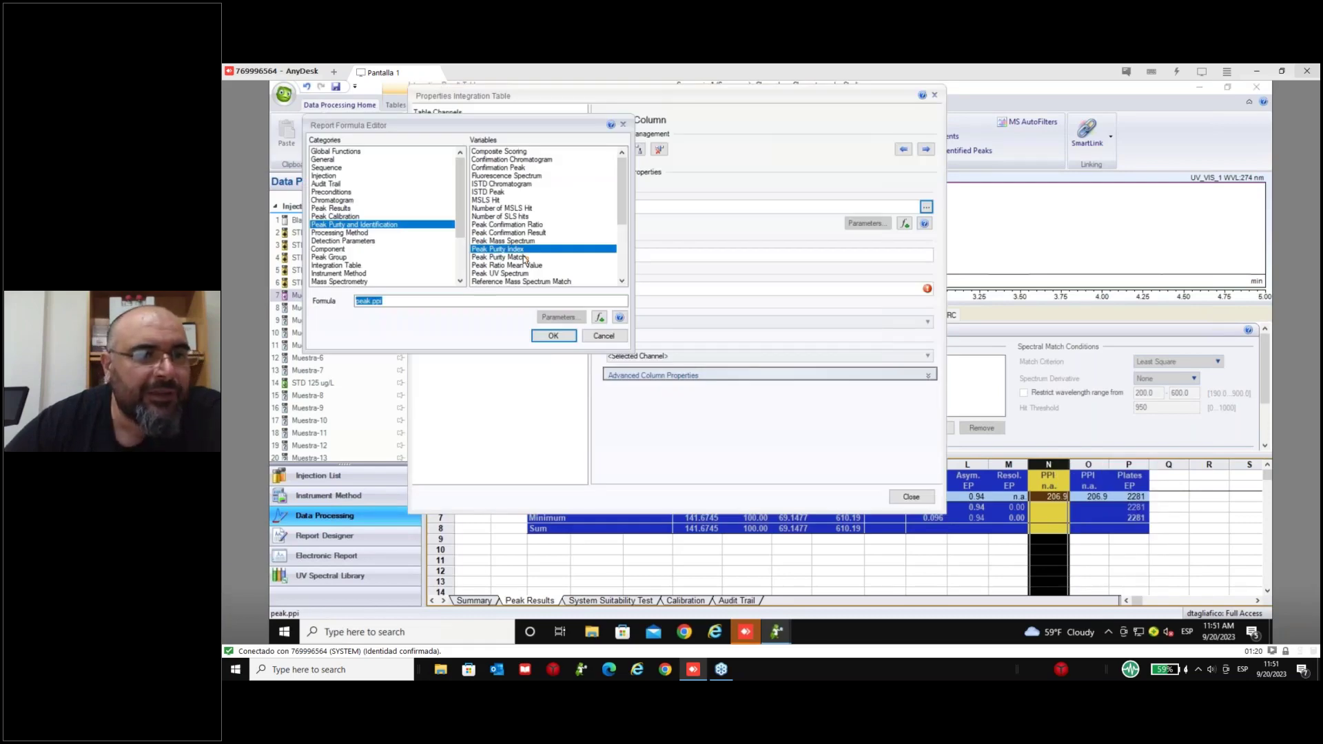
pyautogui.doubleClick(525, 258)
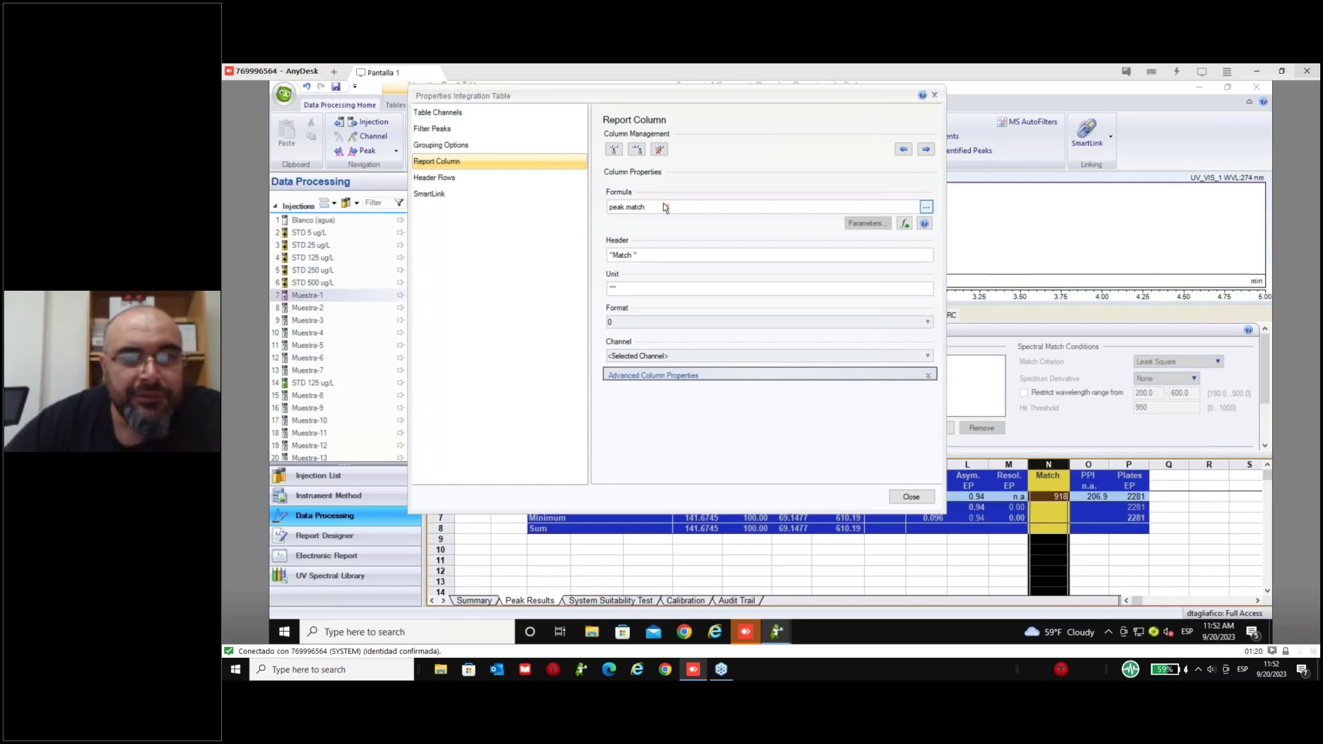
pyautogui.doubleClick(665, 207)
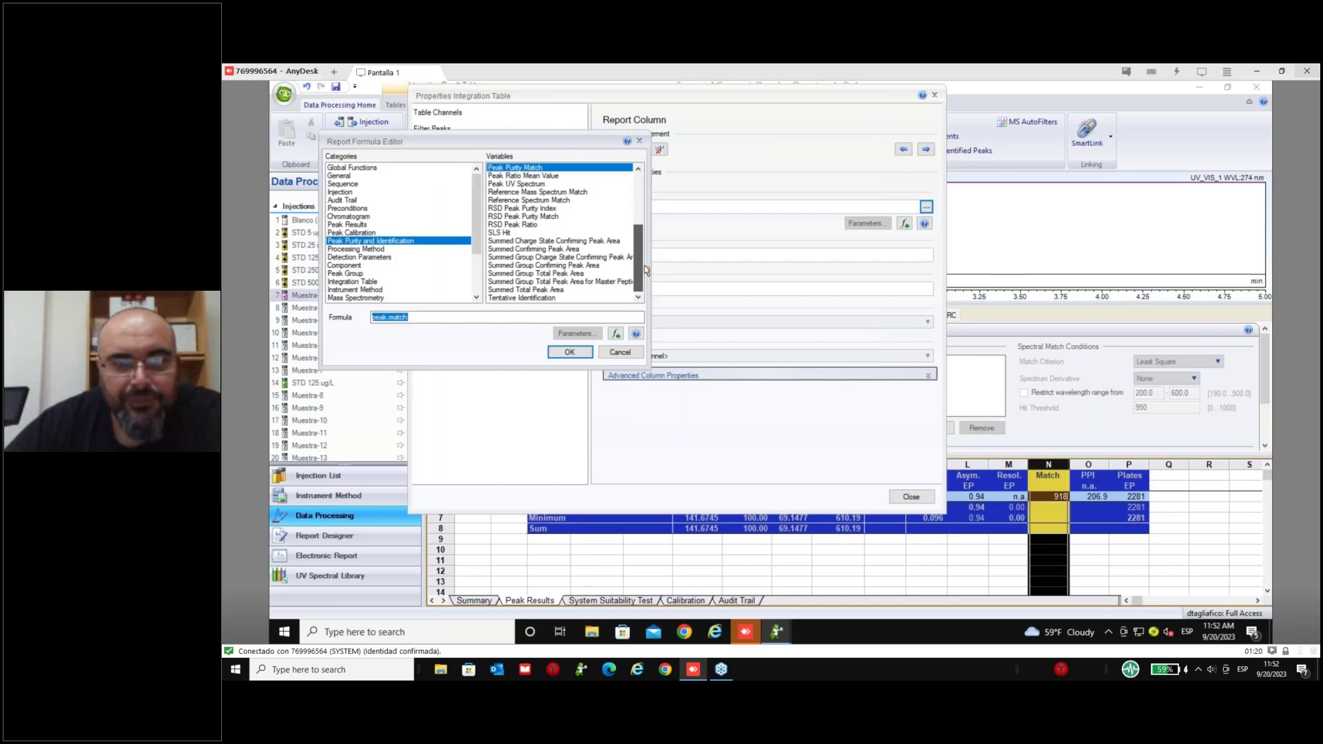
pyautogui.scroll(5, 643, 266)
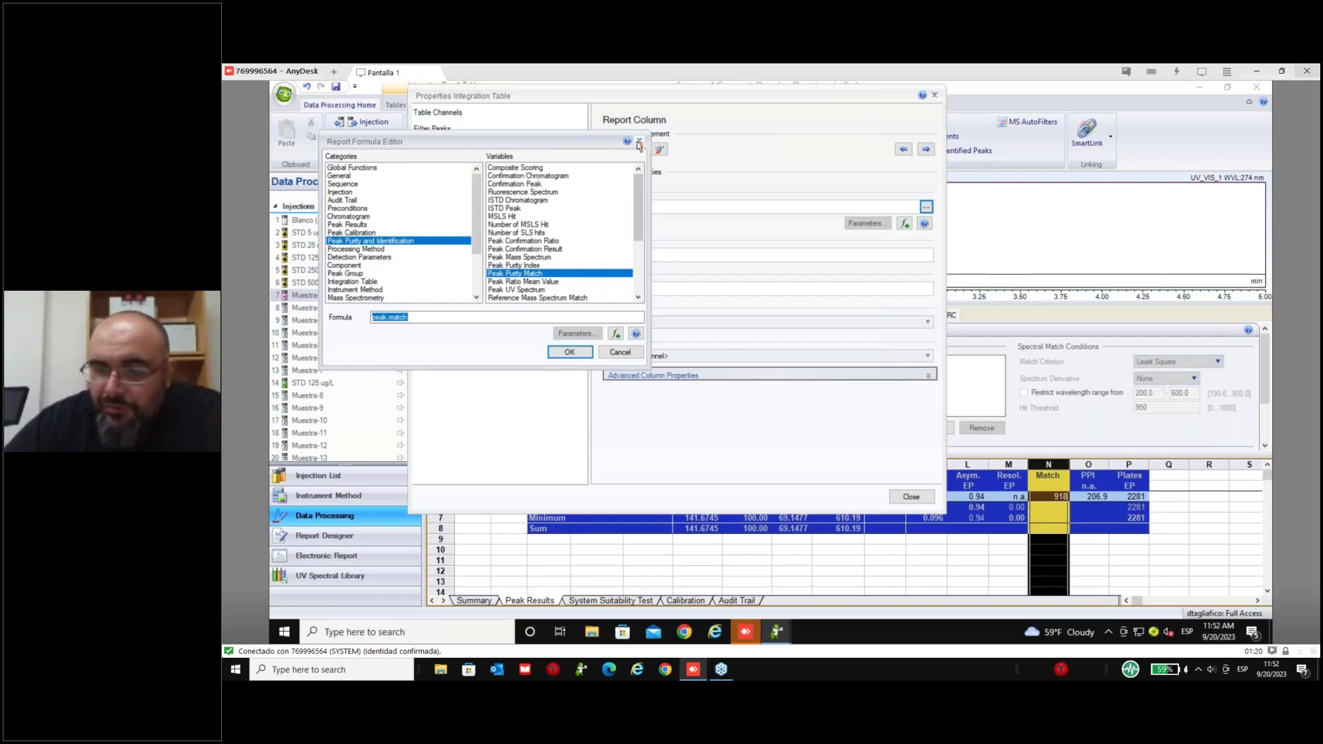
pyautogui.click(638, 143)
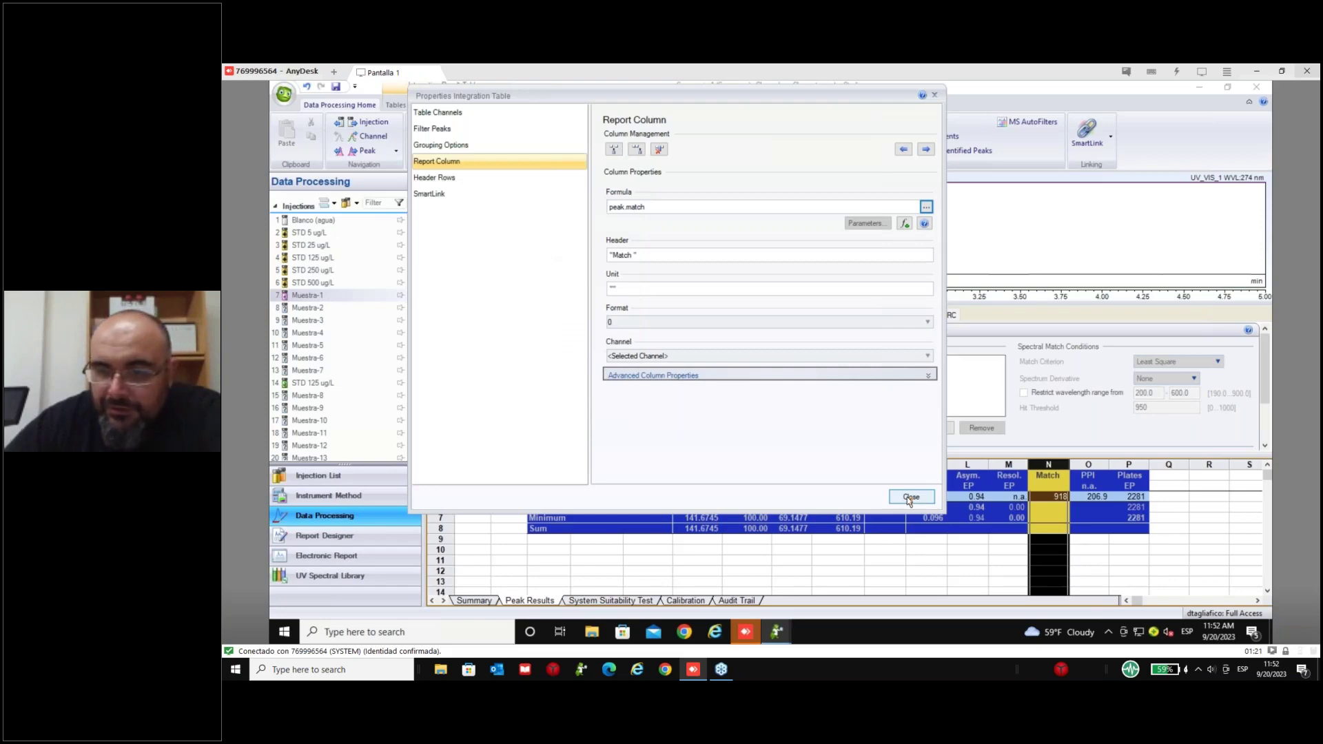
pyautogui.click(911, 497)
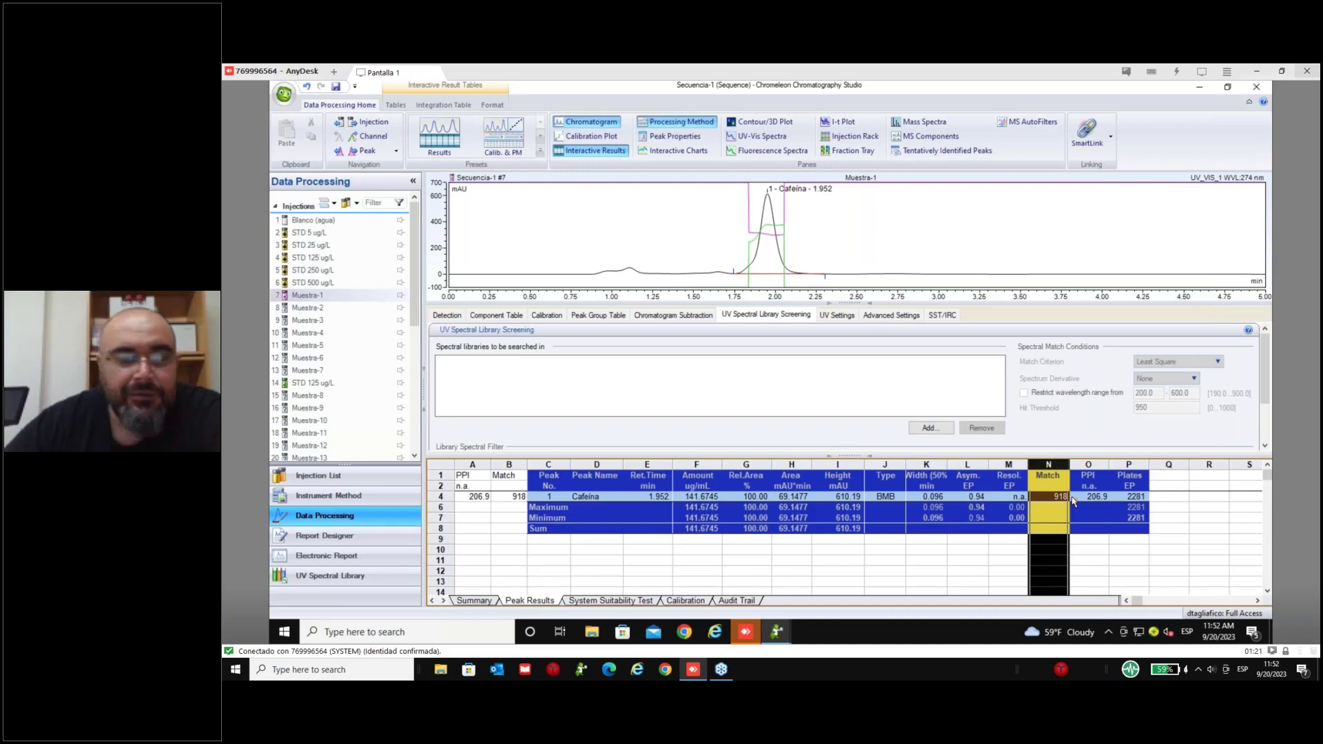
# - Compare the peak purity index and match values of the 5, 25, 250 and 500 ug/L standards with those of Muestra-1
pyautogui.click(364, 233)
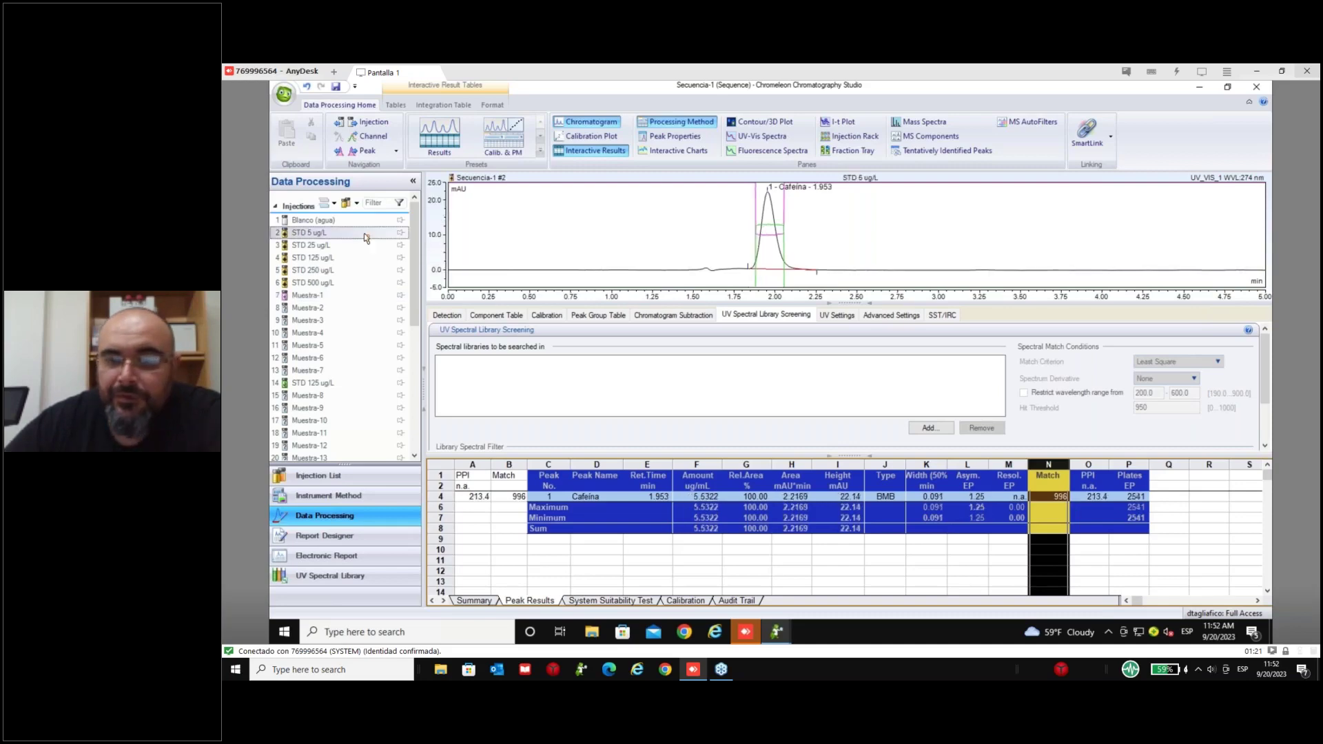
pyautogui.click(321, 247)
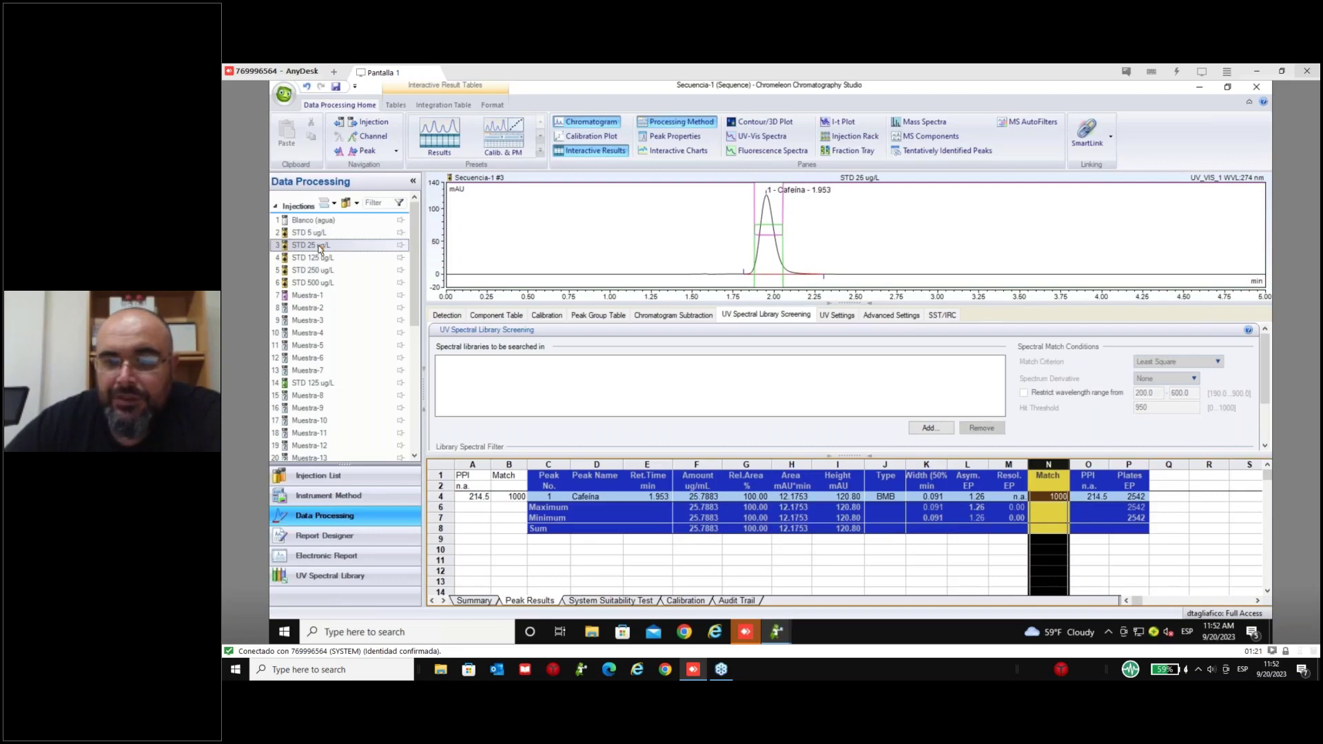
pyautogui.click(317, 270)
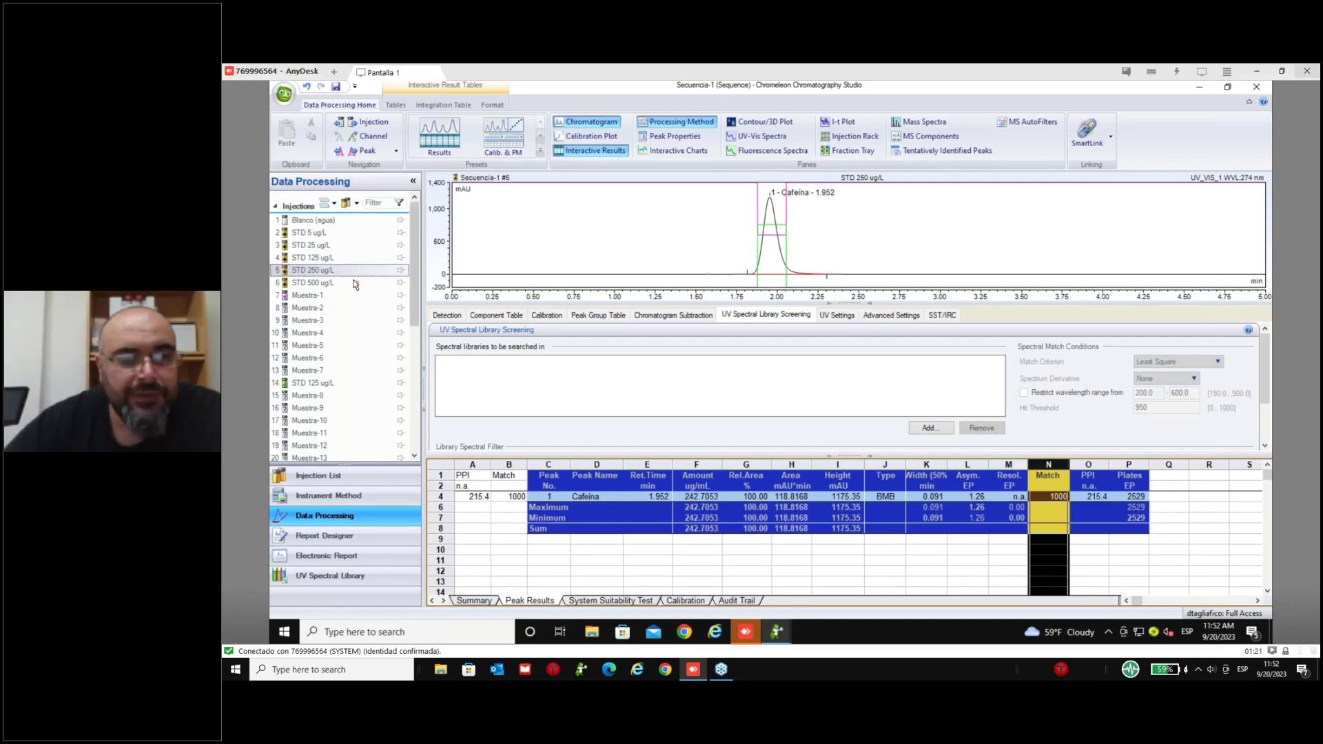
pyautogui.click(325, 283)
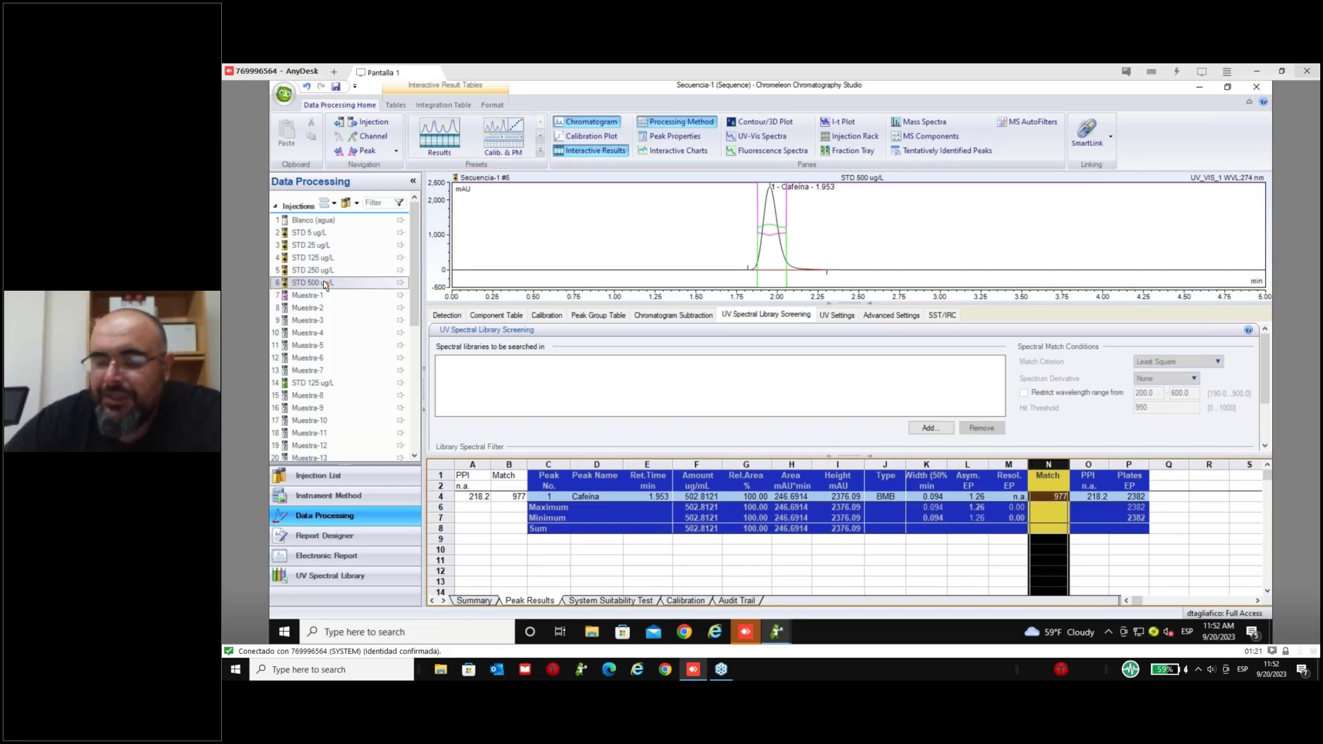
pyautogui.click(313, 296)
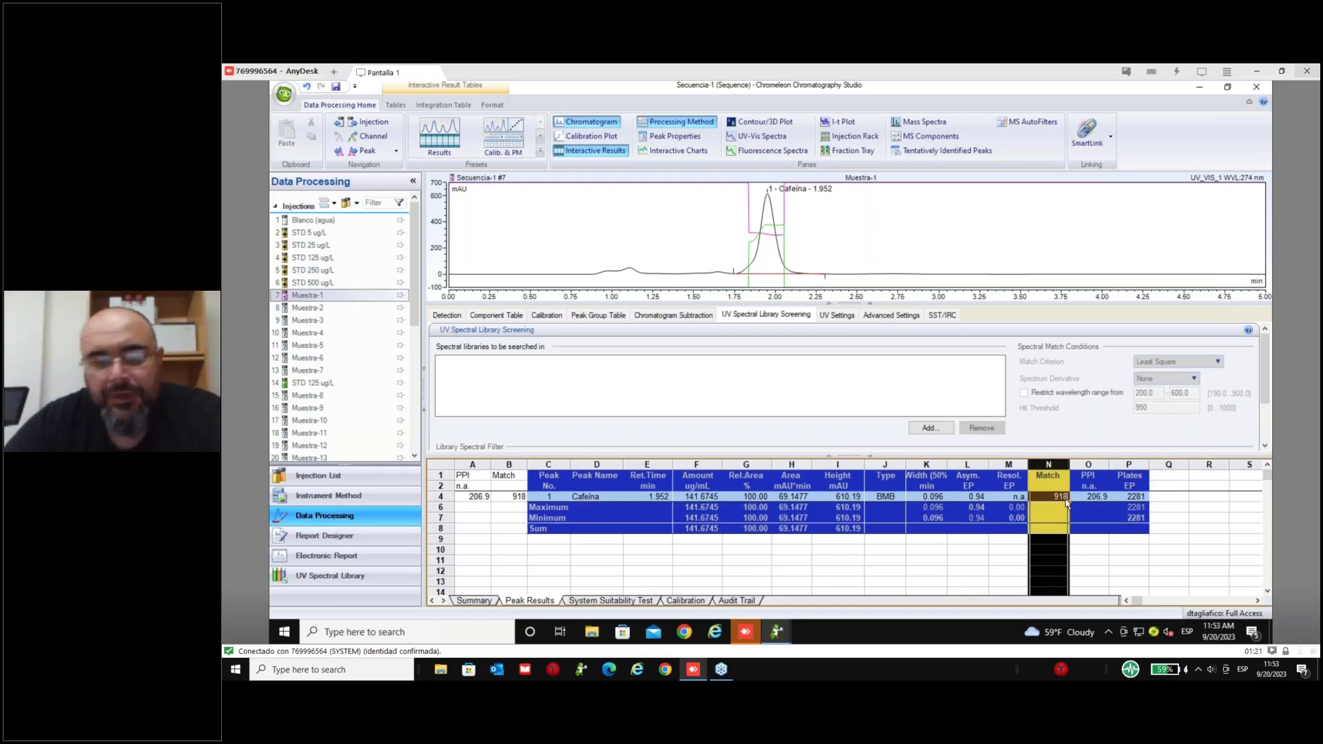
# - Go through the samples from Muestra-2 to Muestra-14, examining each one's caffeine peak, purity curves, PPI and match values
pyautogui.click(304, 311)
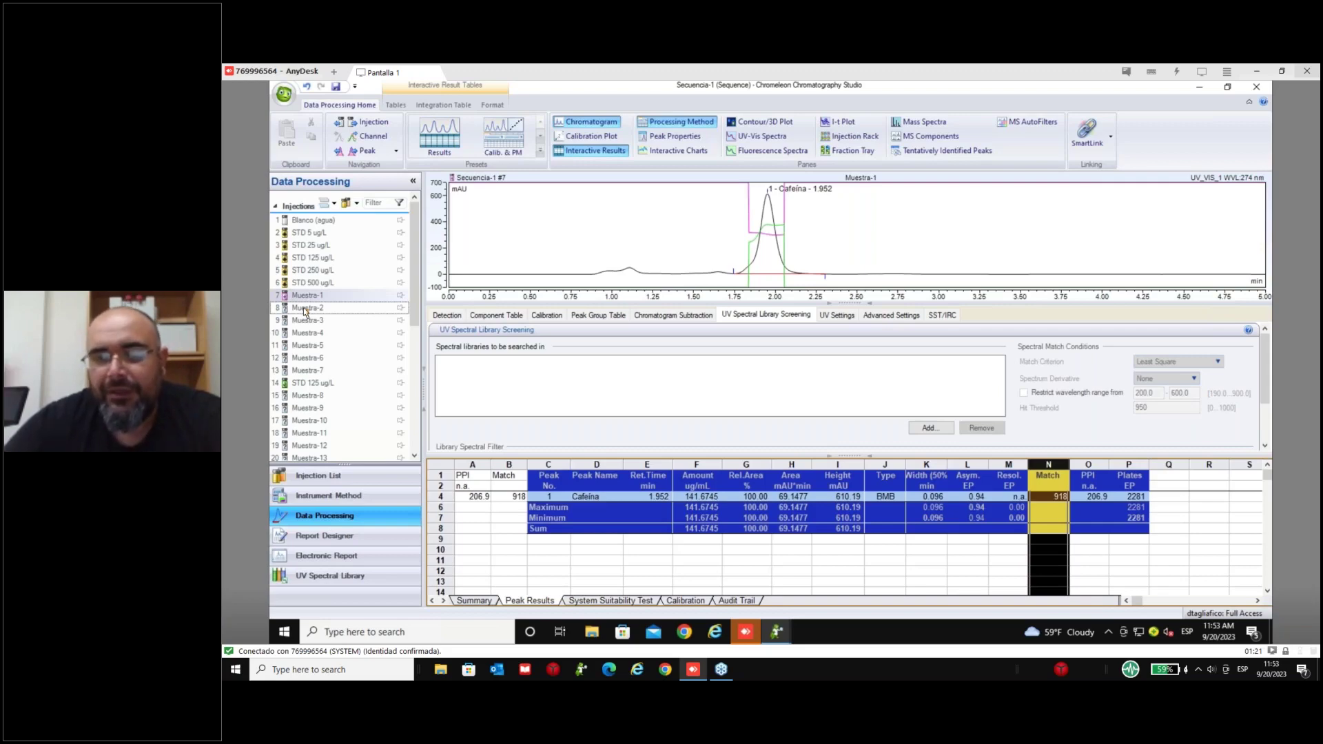
pyautogui.click(303, 307)
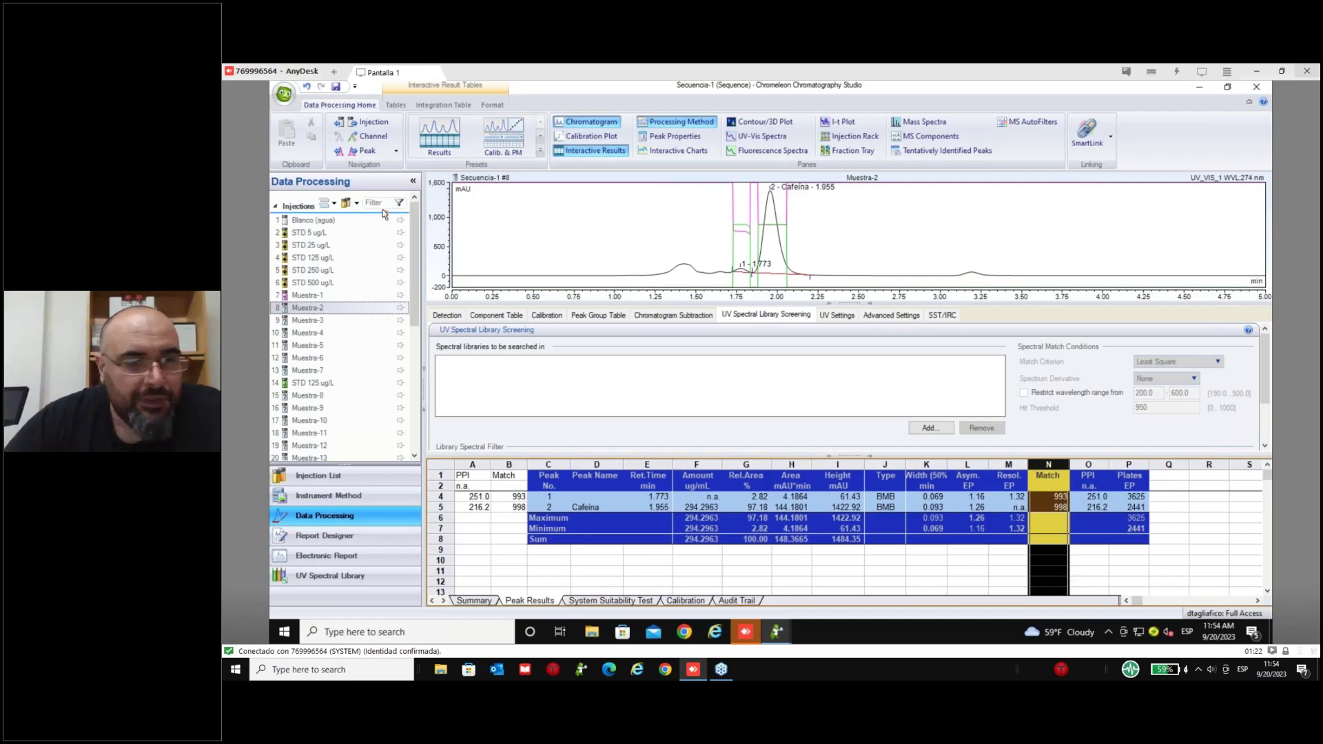
pyautogui.press('Down')
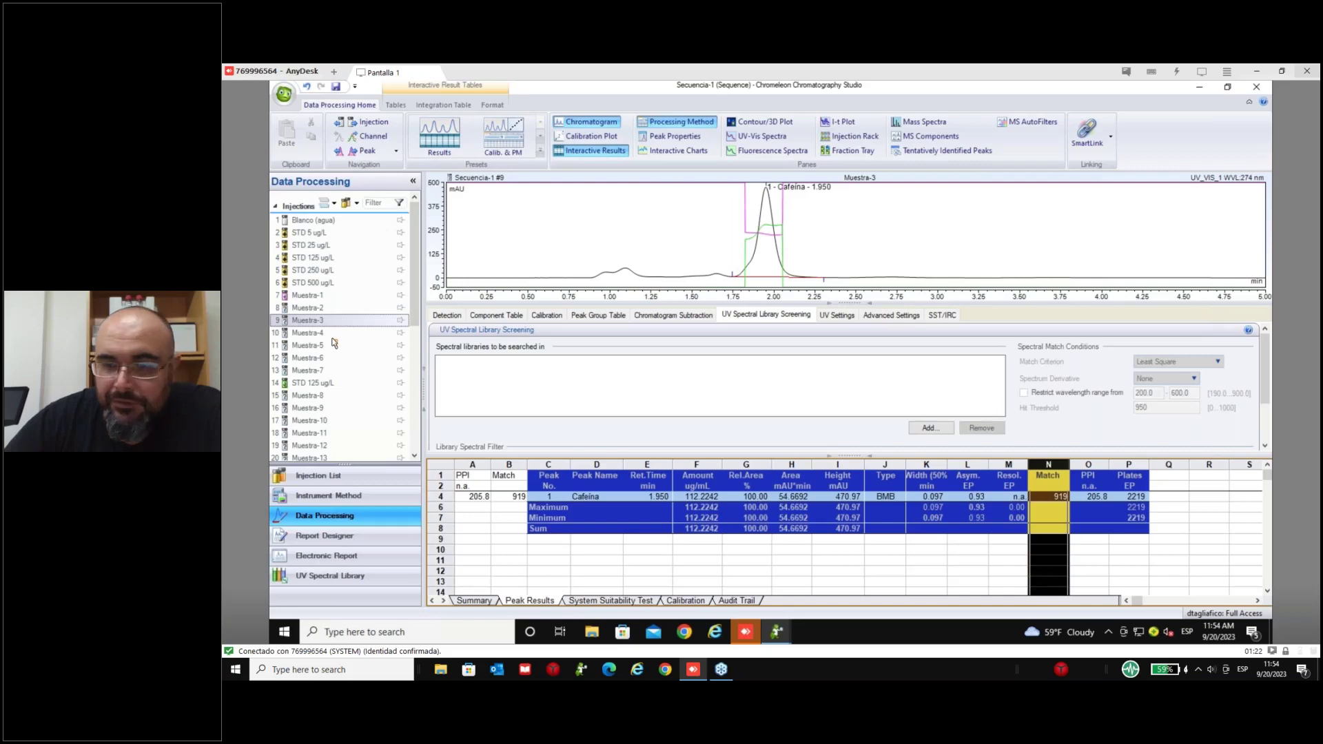
pyautogui.press('Down')
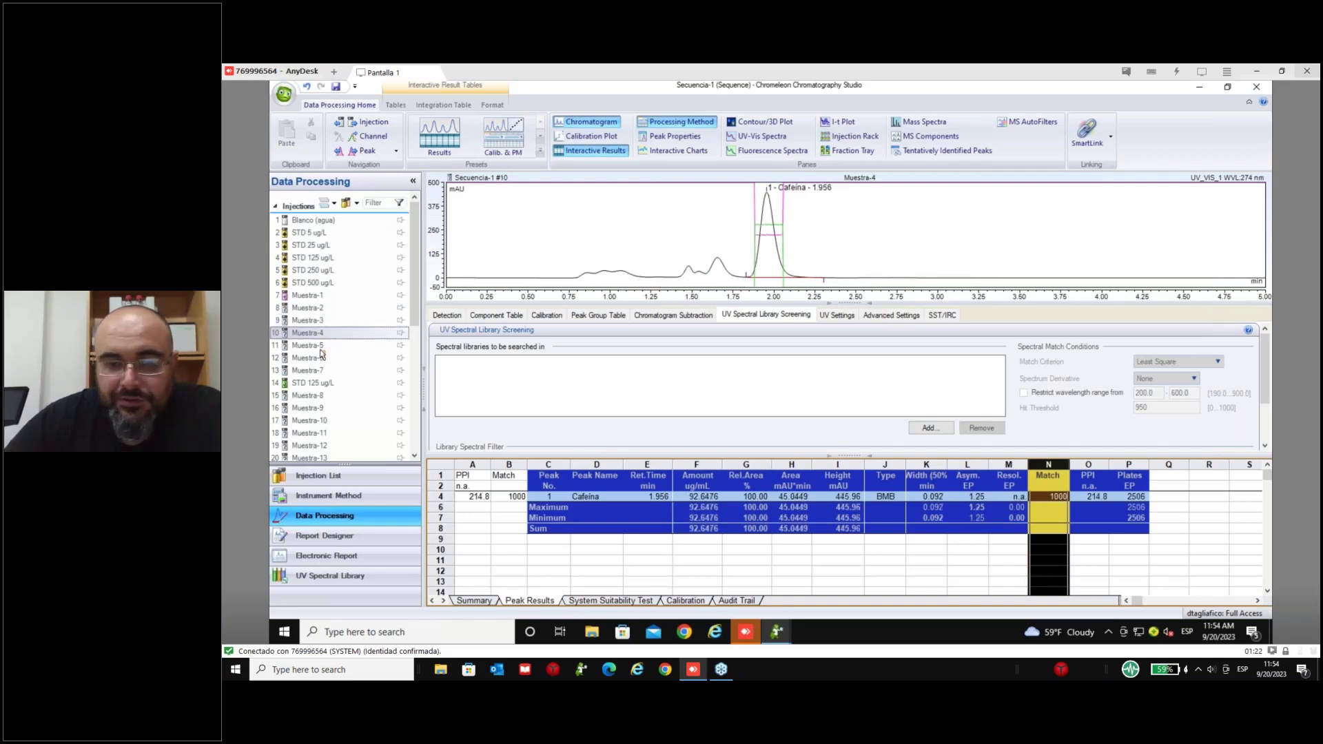
pyautogui.press('Down')
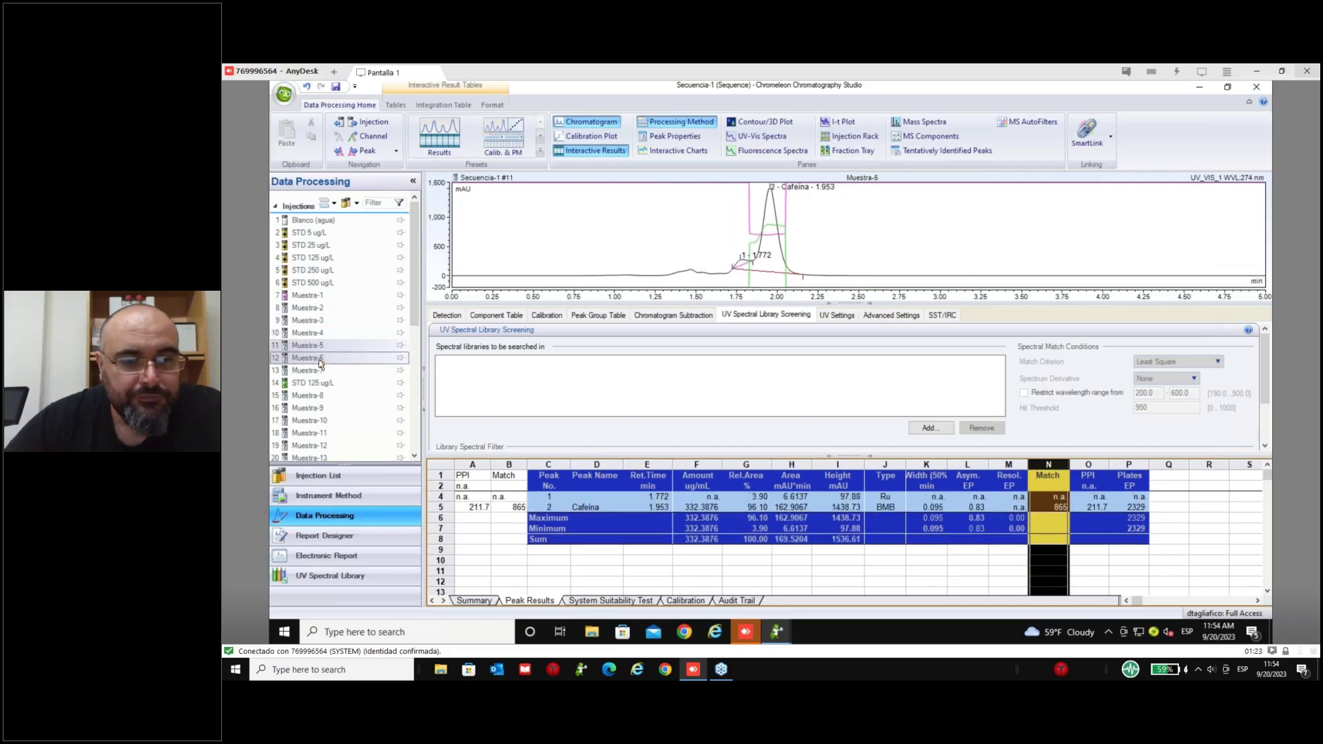
pyautogui.click(321, 371)
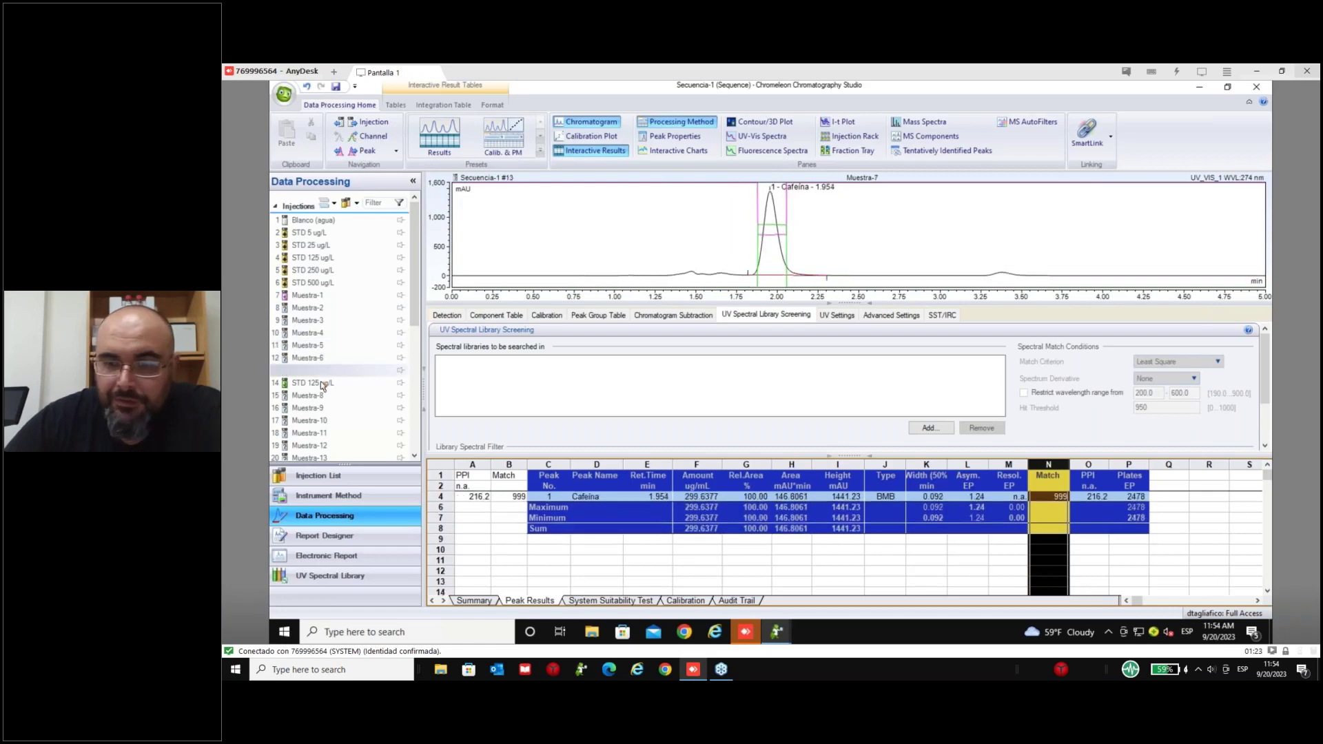
pyautogui.click(322, 396)
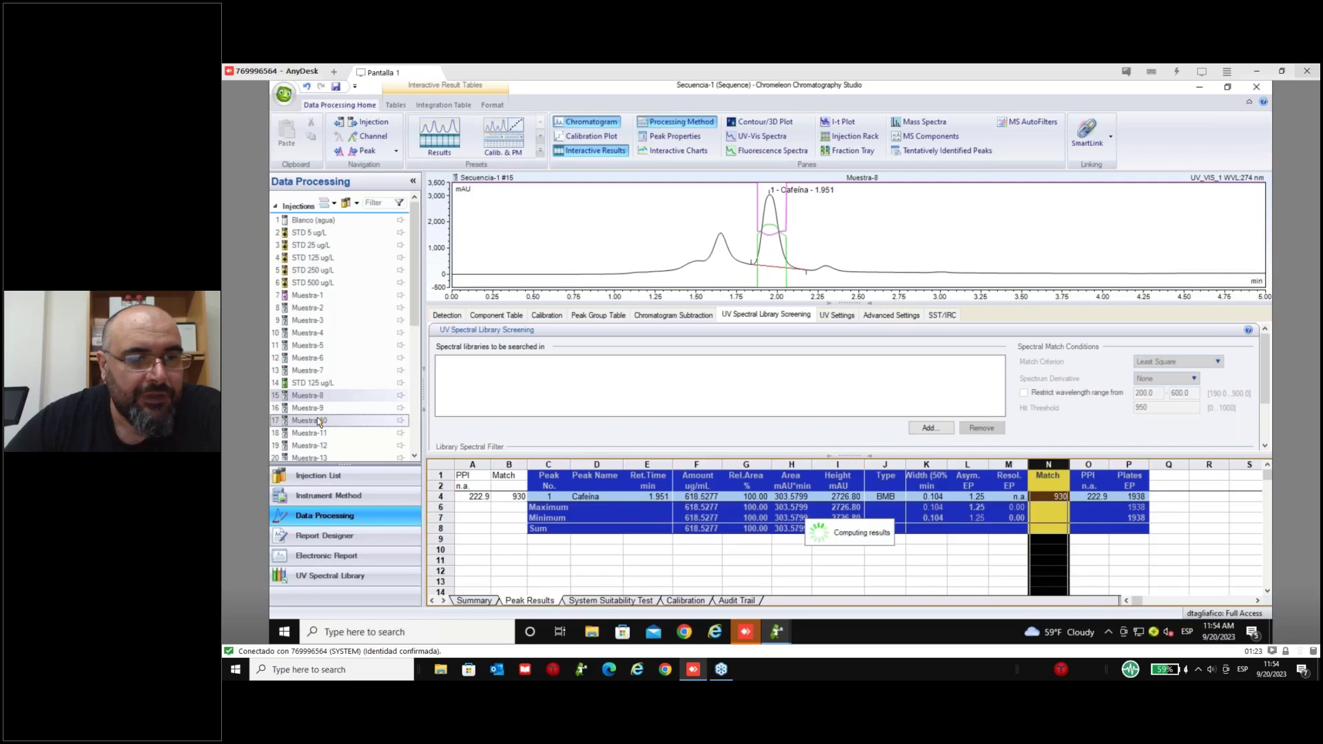
pyautogui.press('Down')
pyautogui.press('Down')
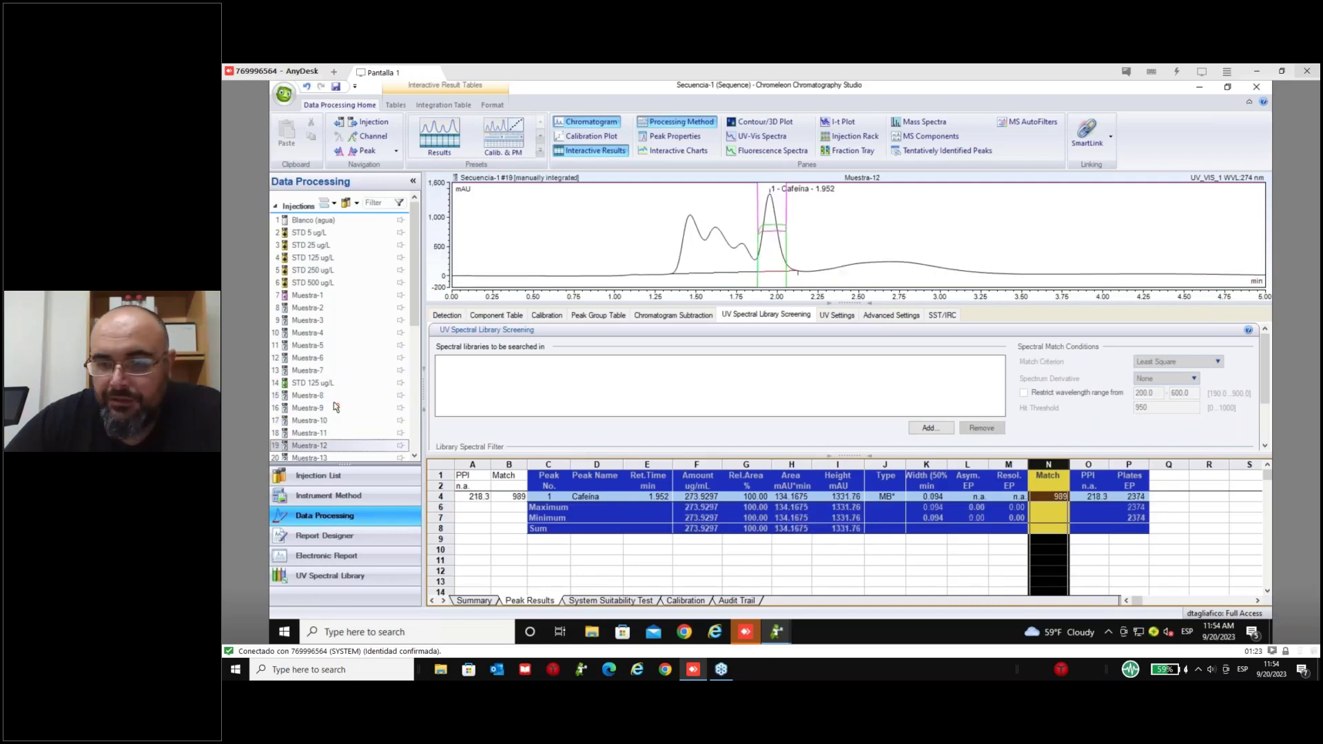
pyautogui.press('Down')
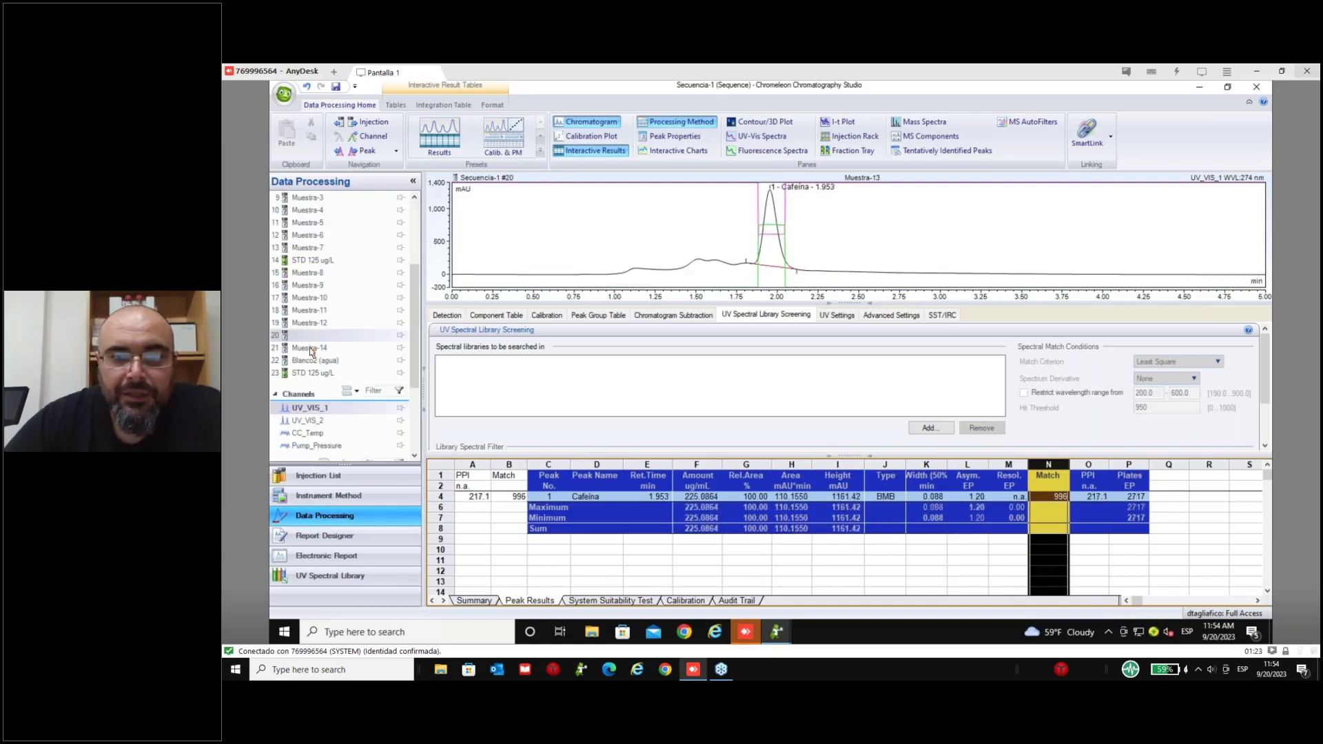
pyautogui.click(309, 347)
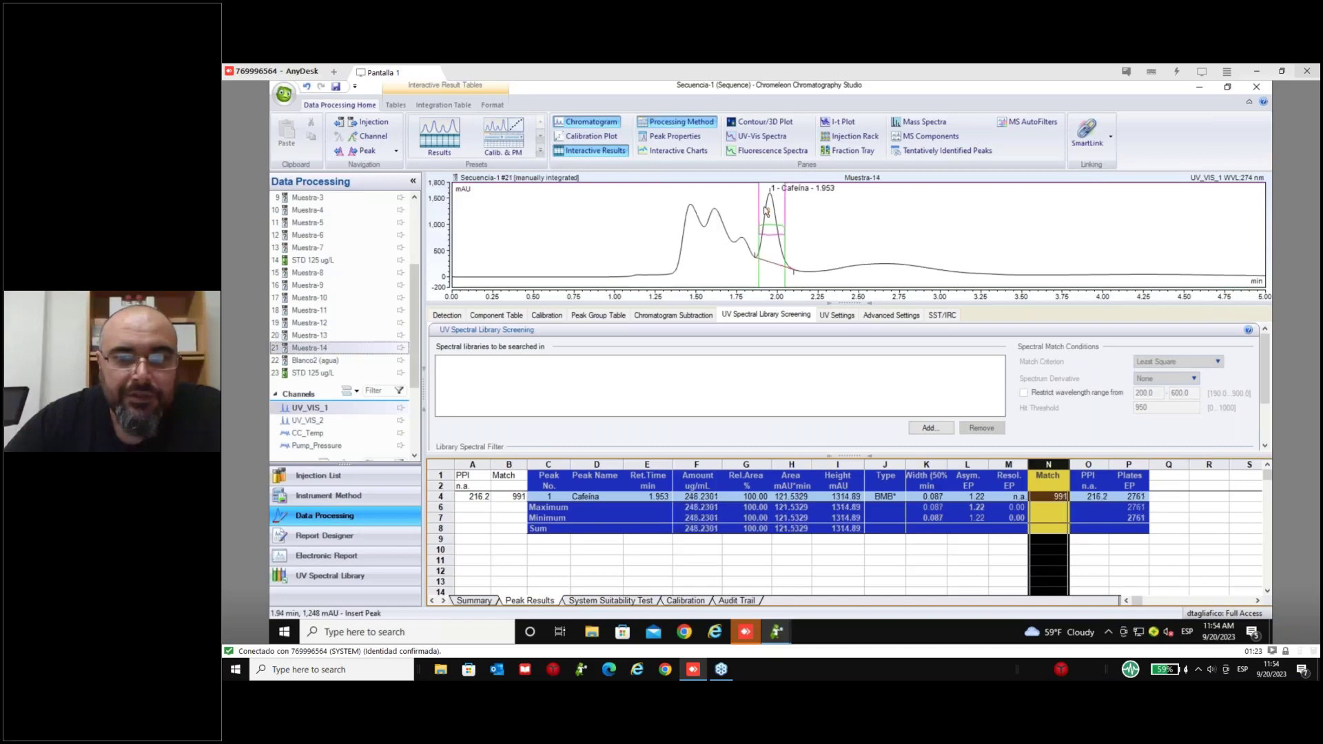
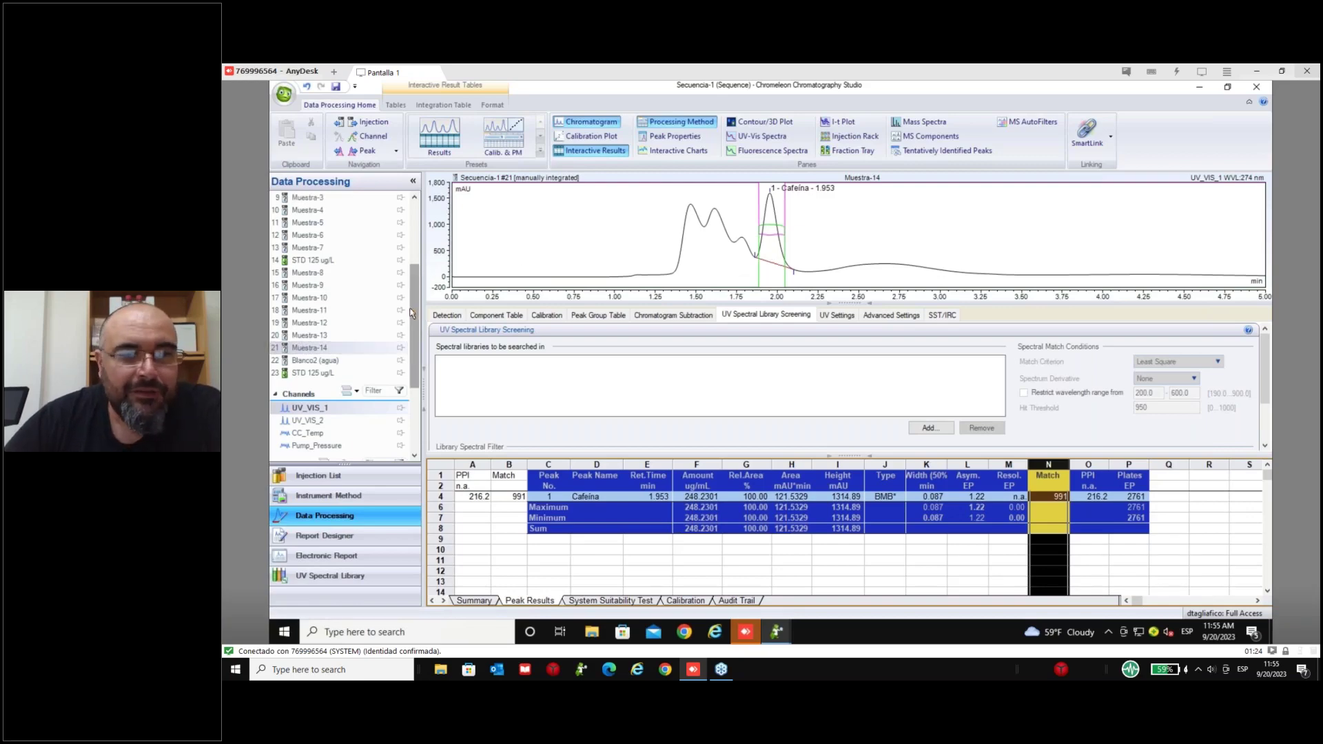
# - Hide the purity index and match factor curves in the chromatogram
pyautogui.moveTo(411, 313); pyautogui.dragTo(406, 338)
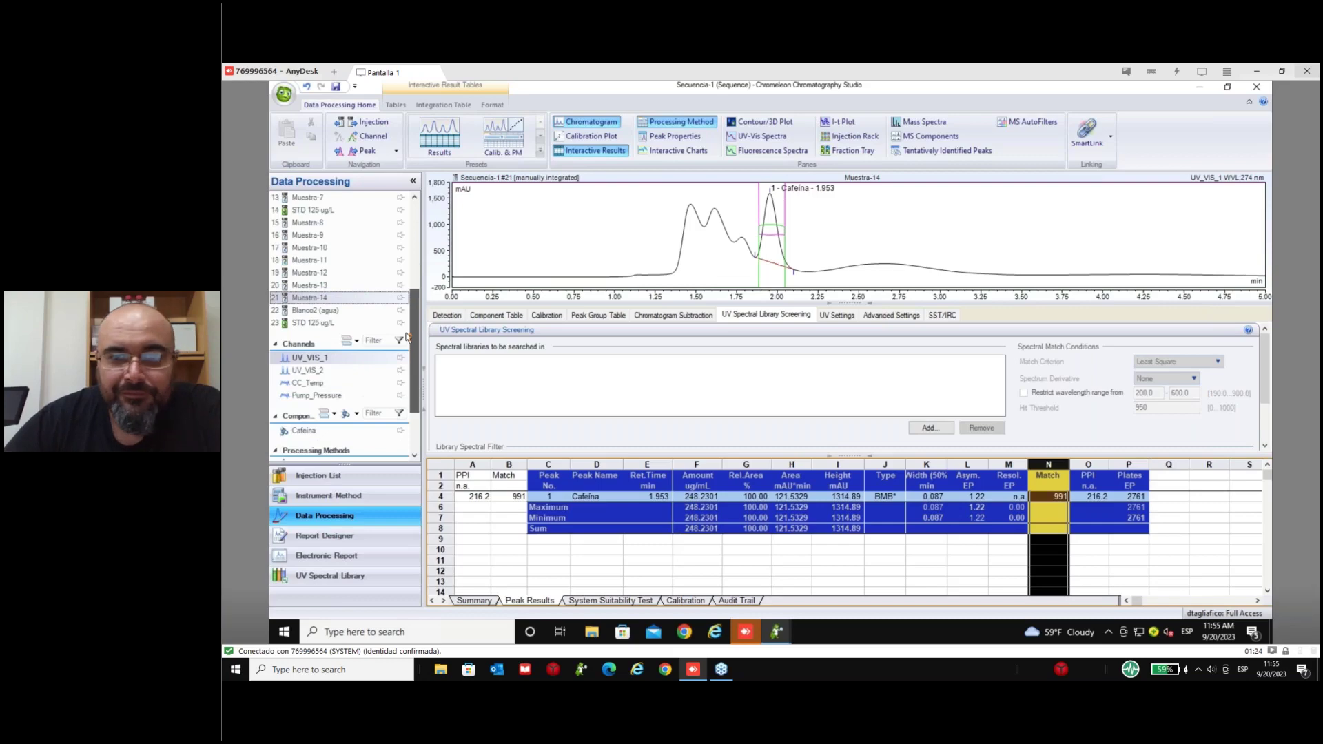
pyautogui.scroll(5, 407, 338)
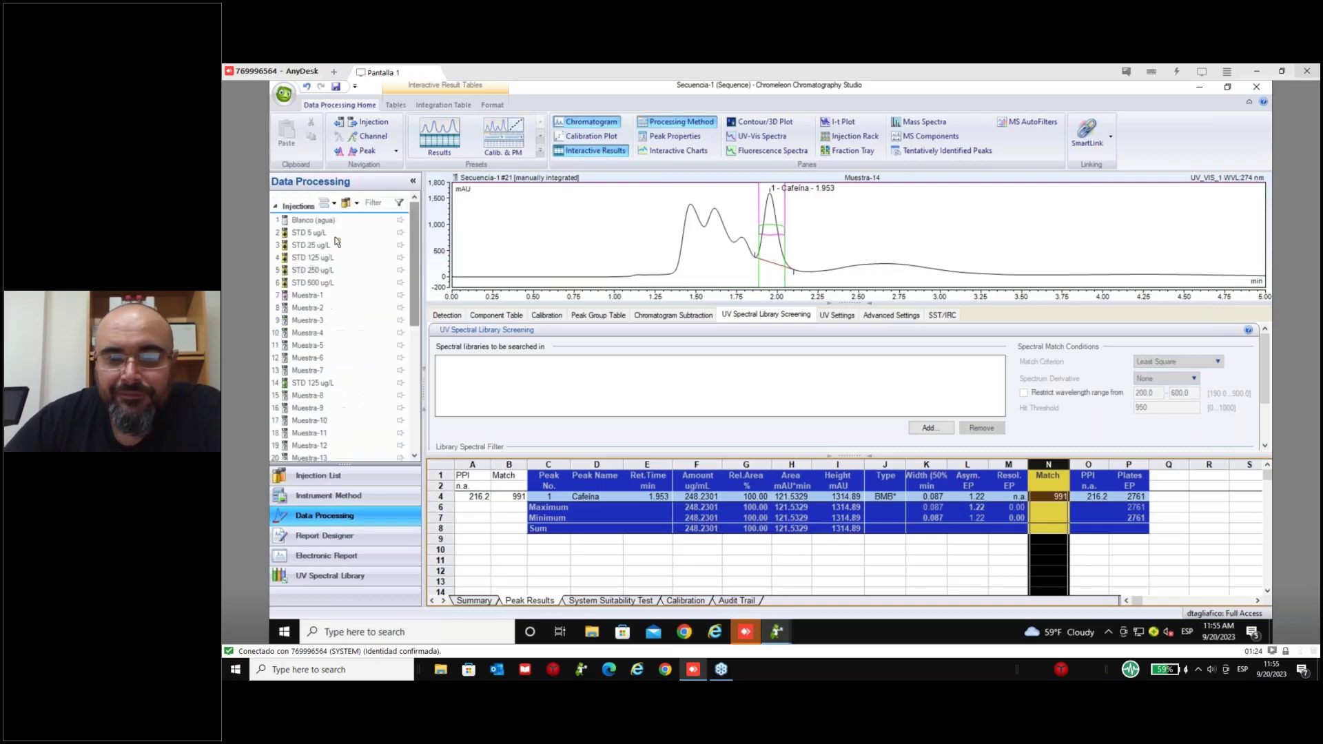
pyautogui.click(875, 255)
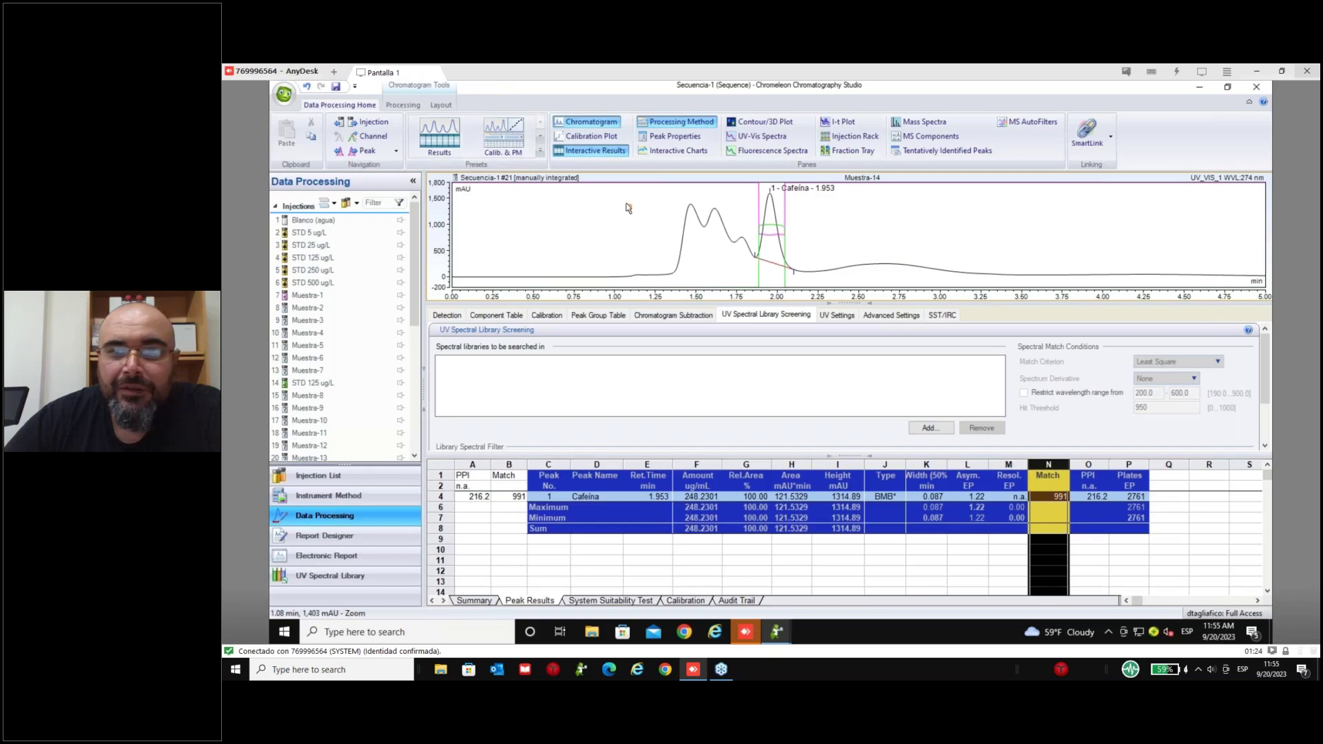
pyautogui.click(441, 106)
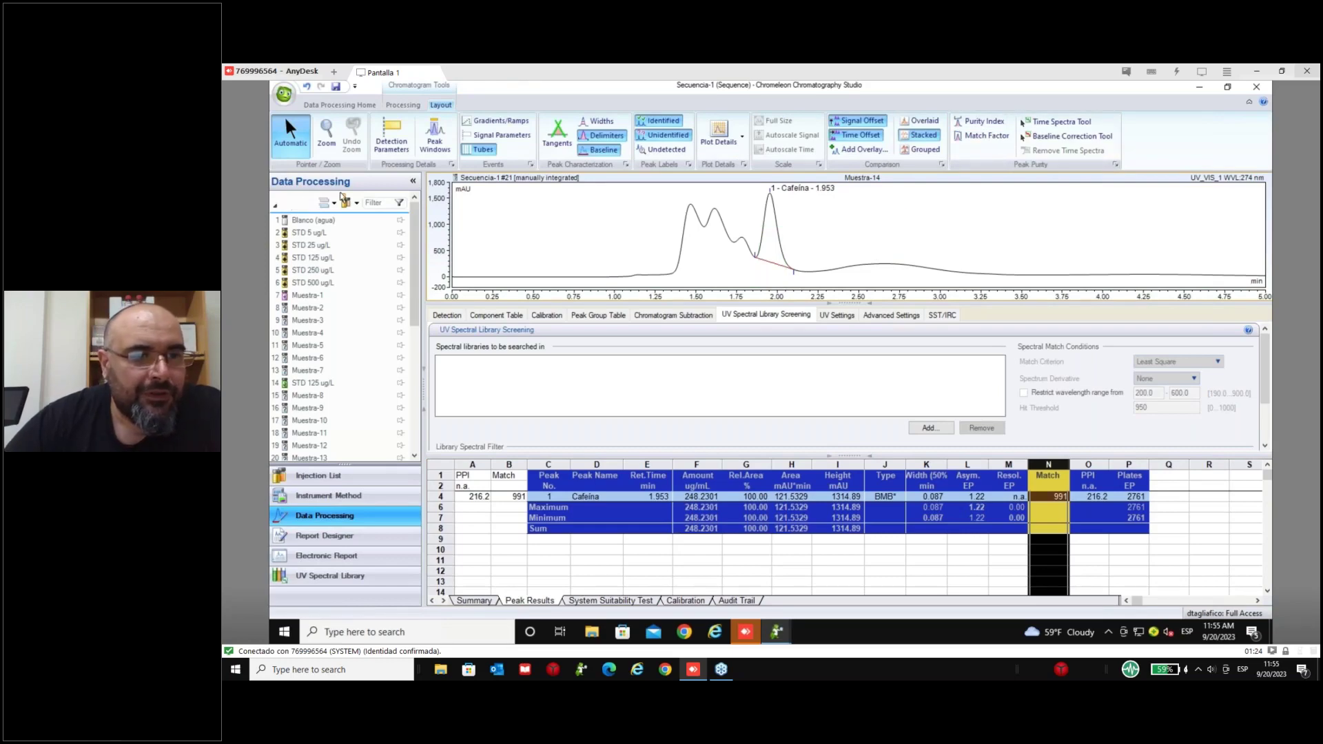
# - Select the caffeine peak in the STD 250 ug/L chromatogram and show the contour/3D plot for that injection
pyautogui.click(313, 282)
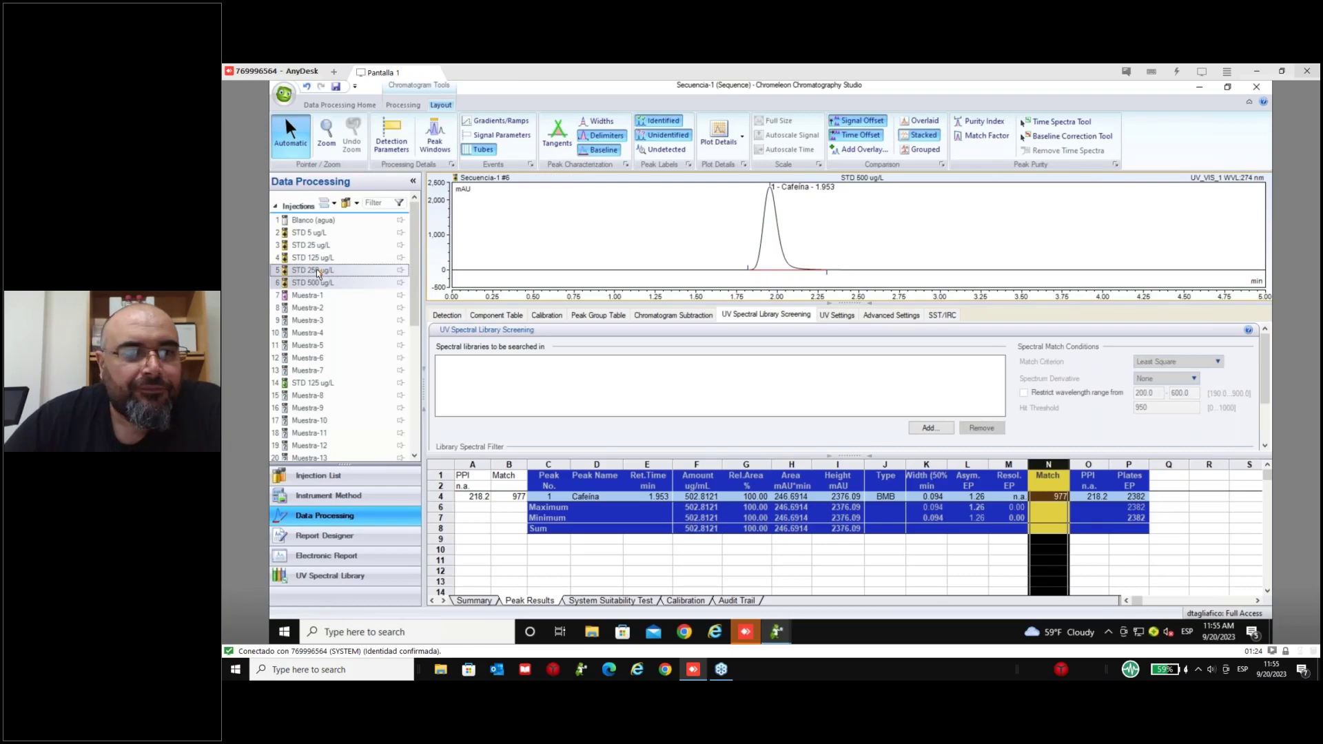
pyautogui.click(319, 273)
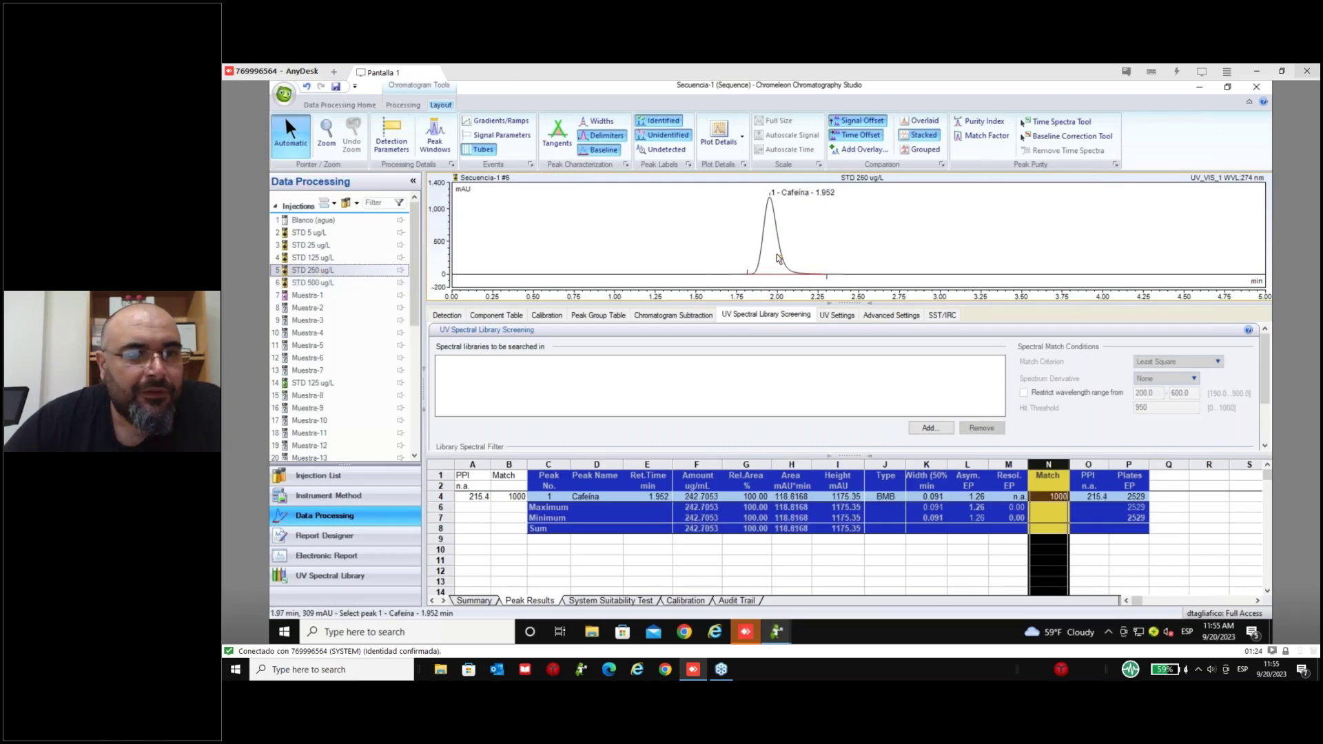
pyautogui.click(778, 258)
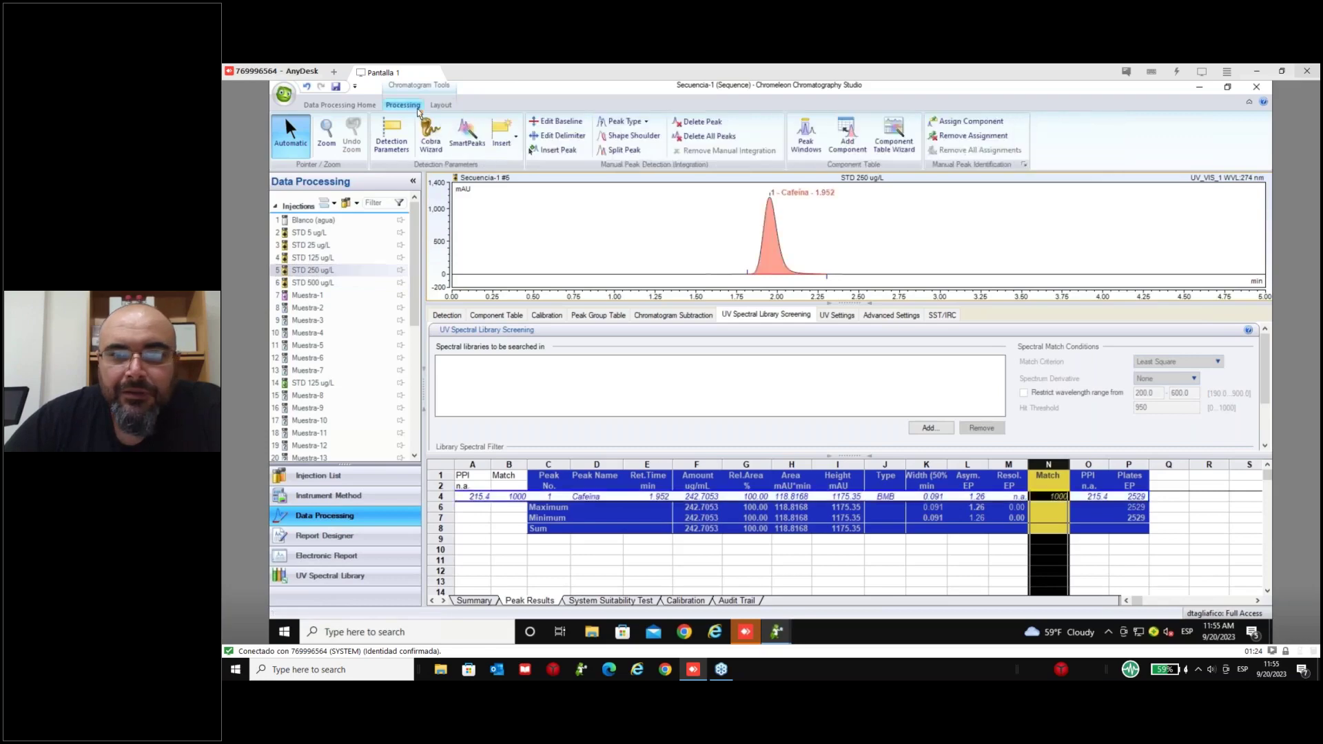
pyautogui.click(359, 105)
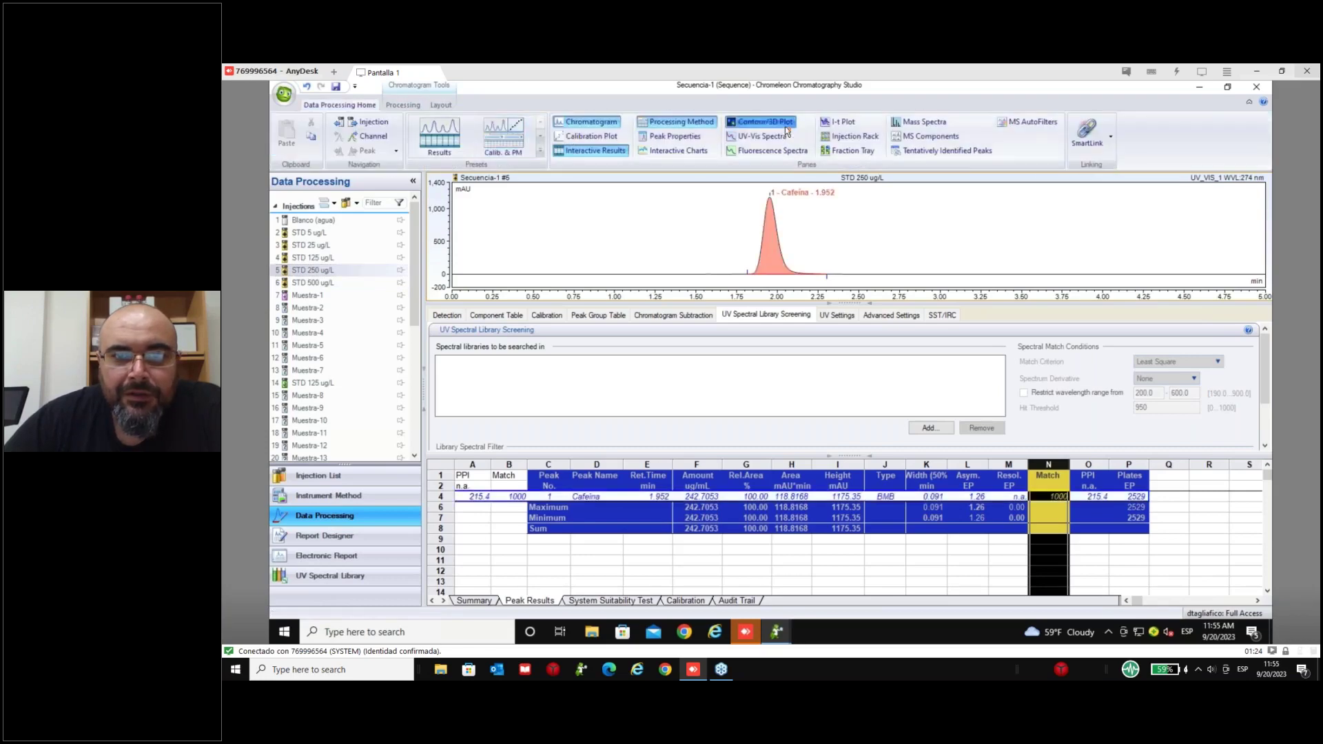
pyautogui.click(787, 130)
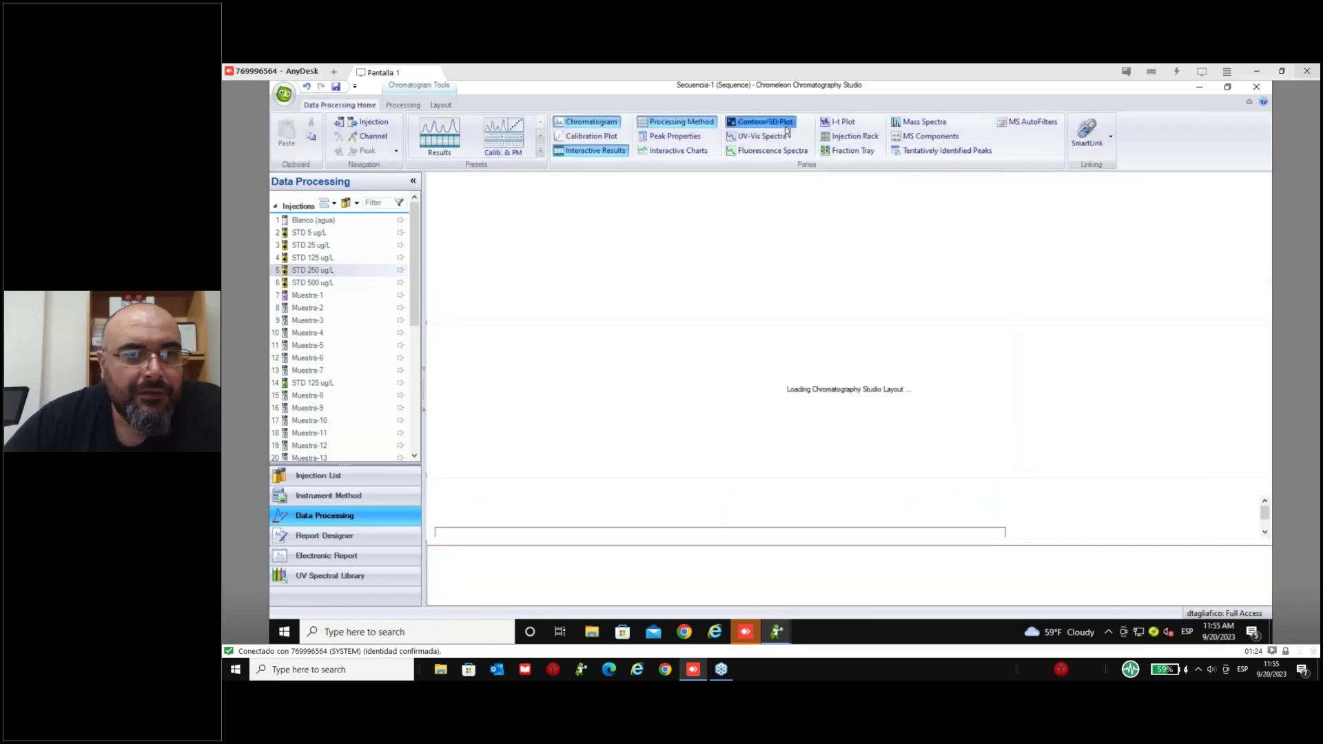
# - Create a new UV spectral library named LibreríaWebinario from the library tools of the STD 250 ug/L spectrum
pyautogui.click(415, 105)
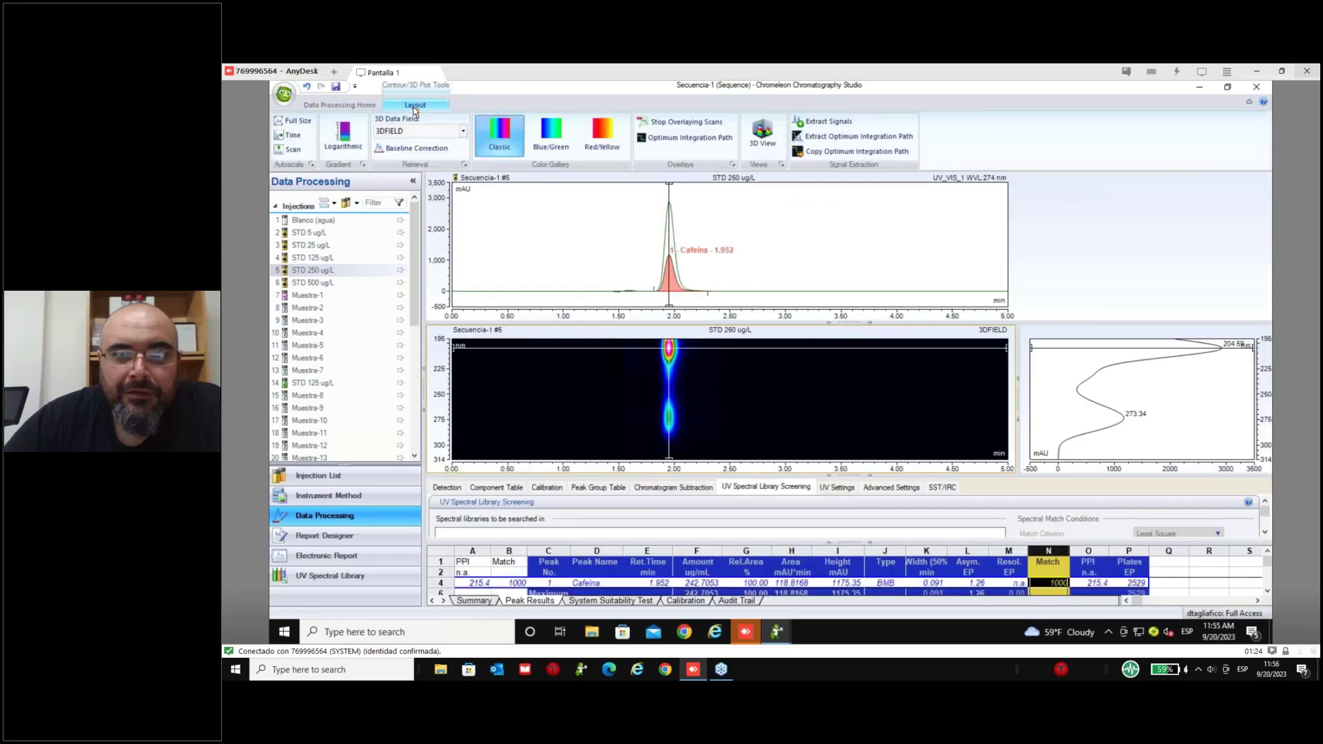
pyautogui.click(353, 104)
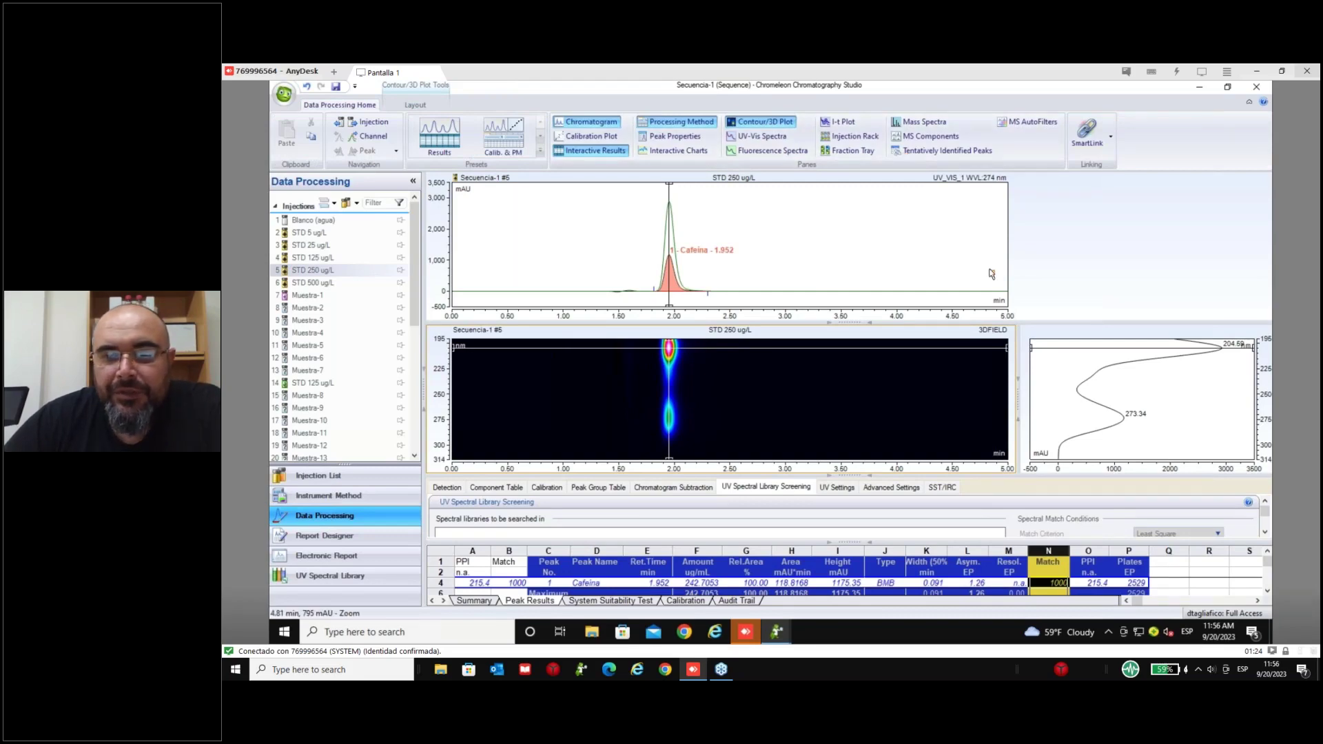
pyautogui.click(1130, 400)
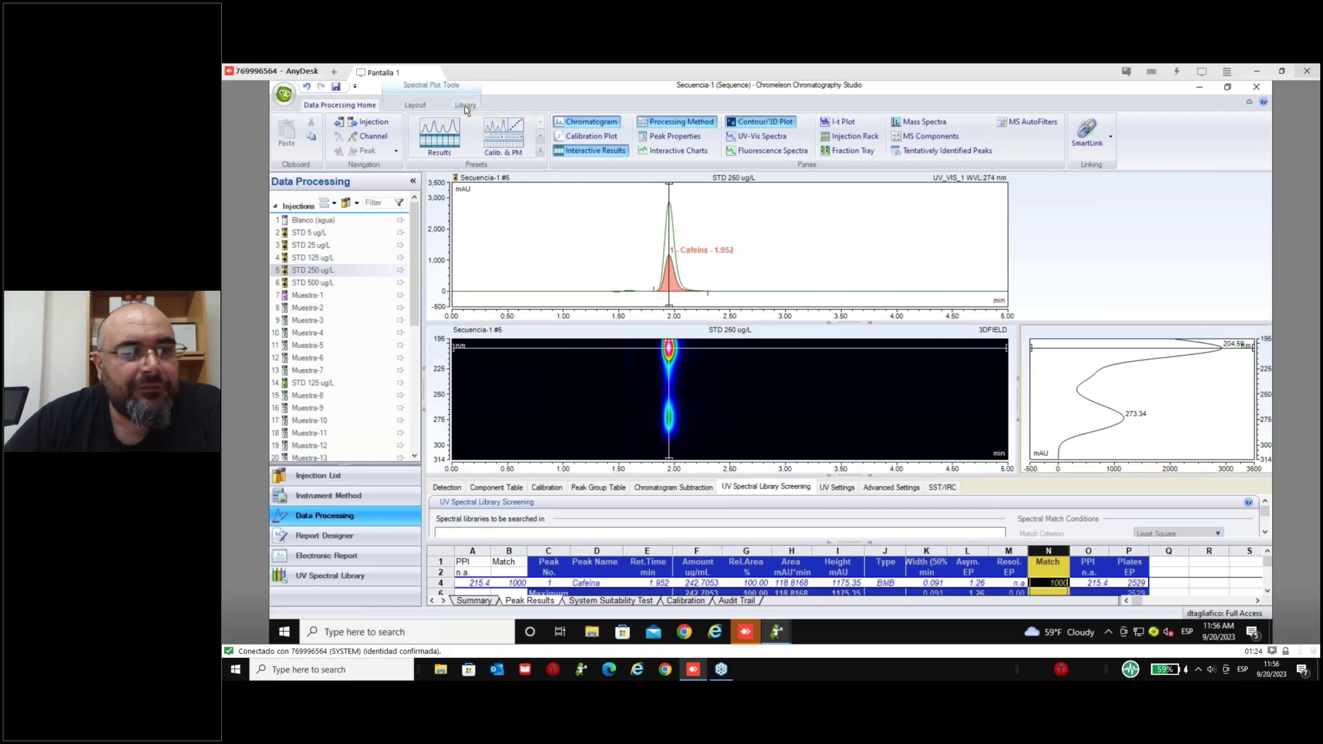
pyautogui.click(466, 105)
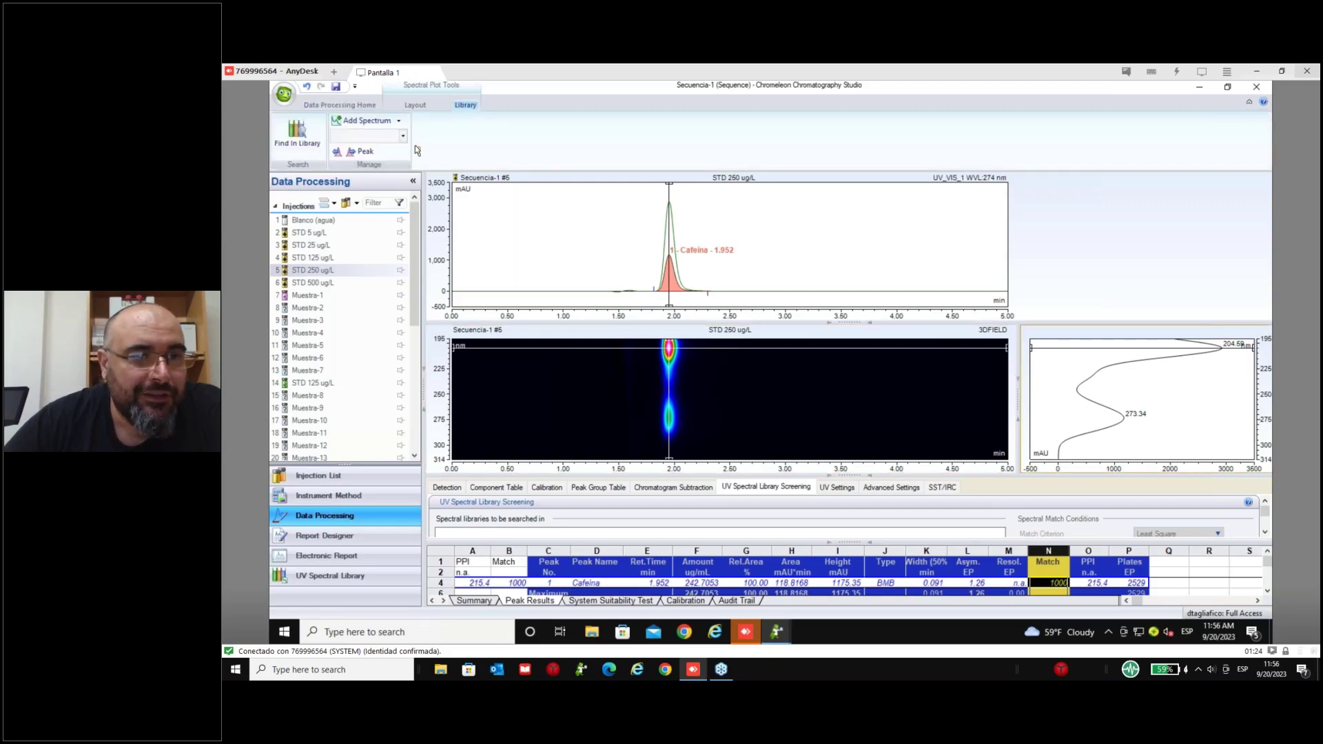
pyautogui.click(403, 136)
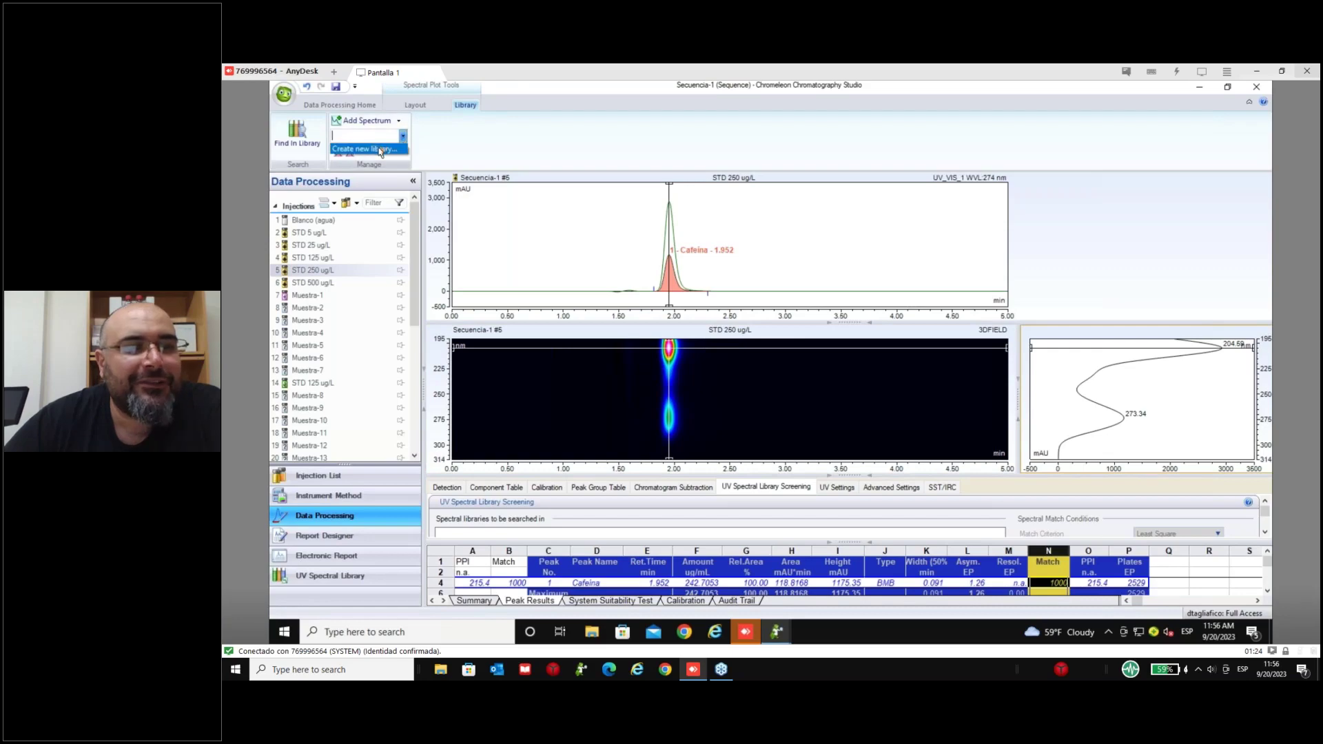
pyautogui.click(381, 149)
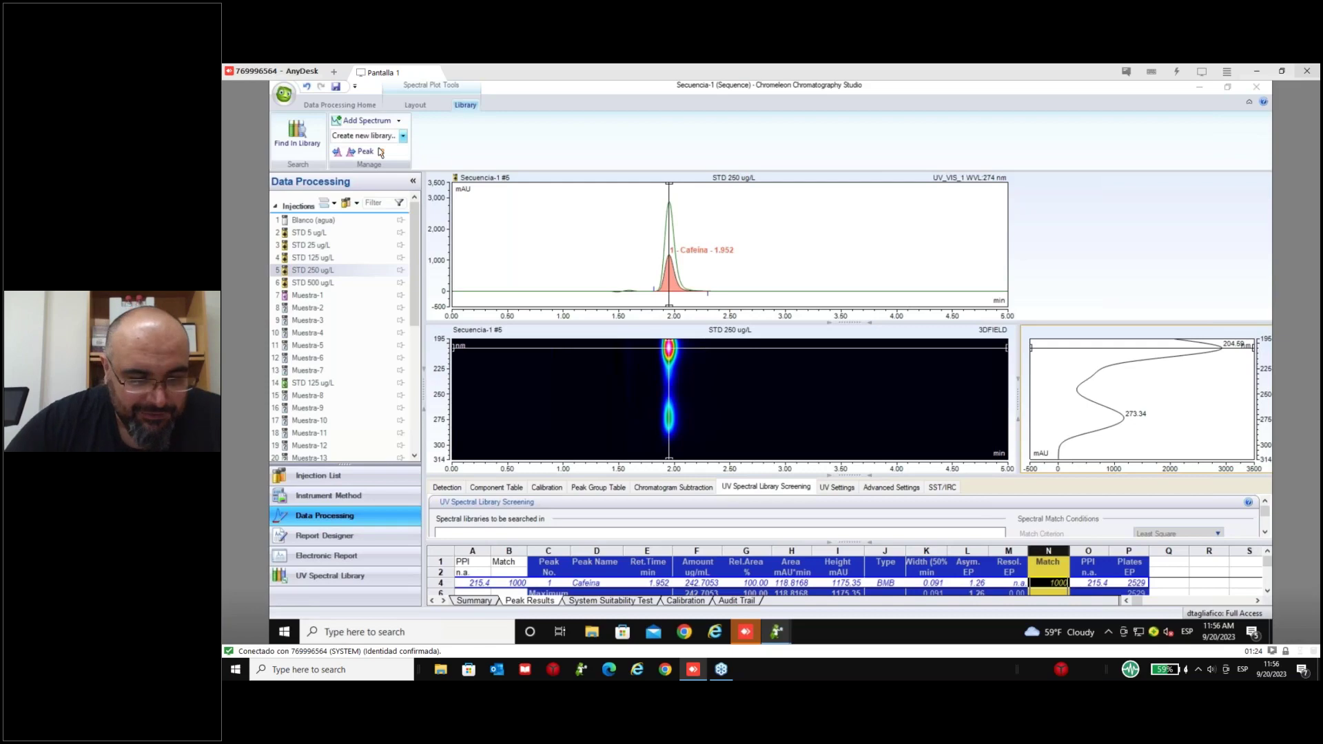
pyautogui.write('Librer')
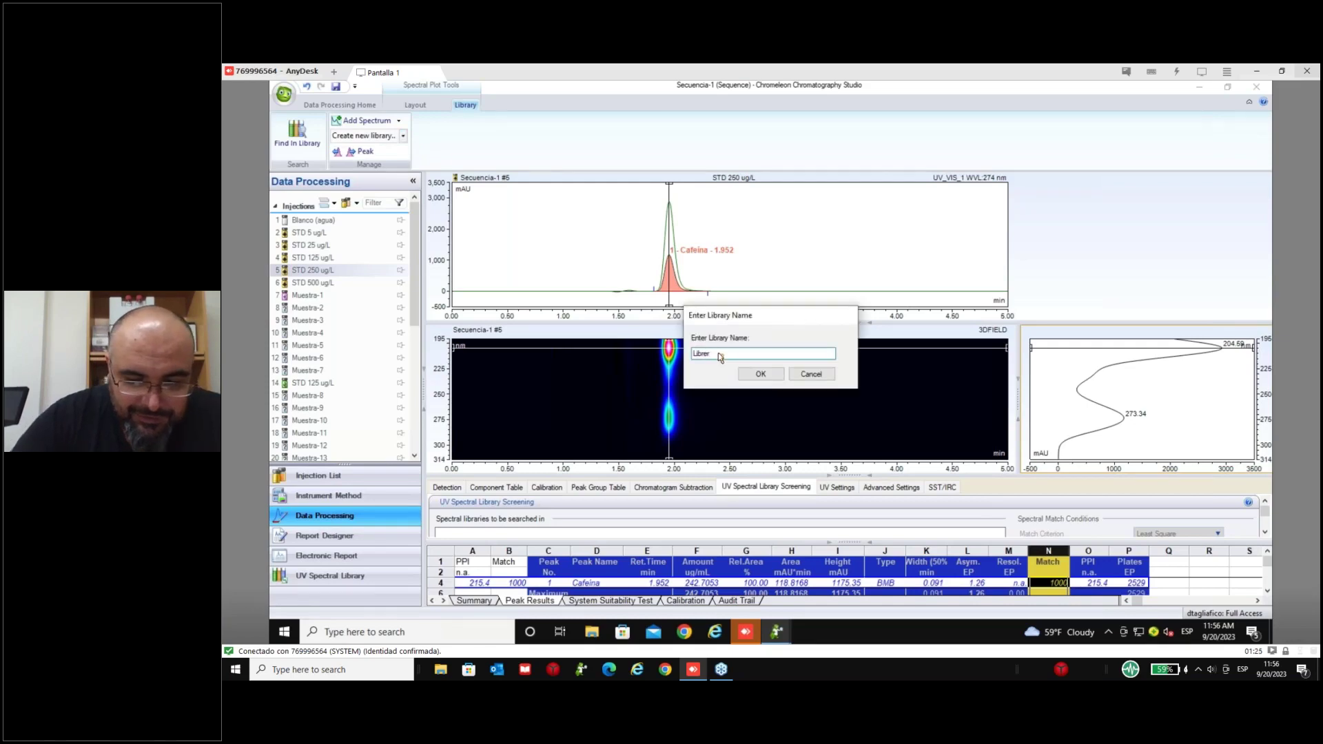
pyautogui.write('iaVeb')
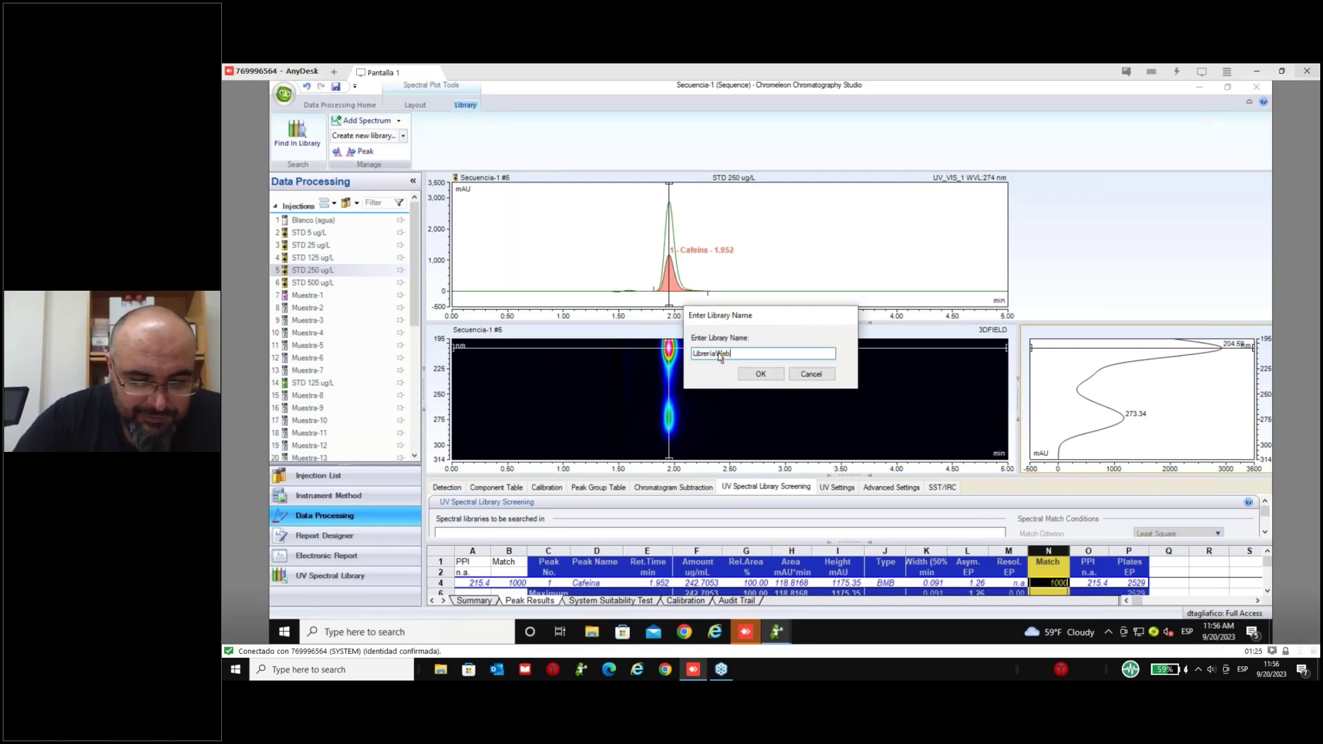
pyautogui.write('inario')
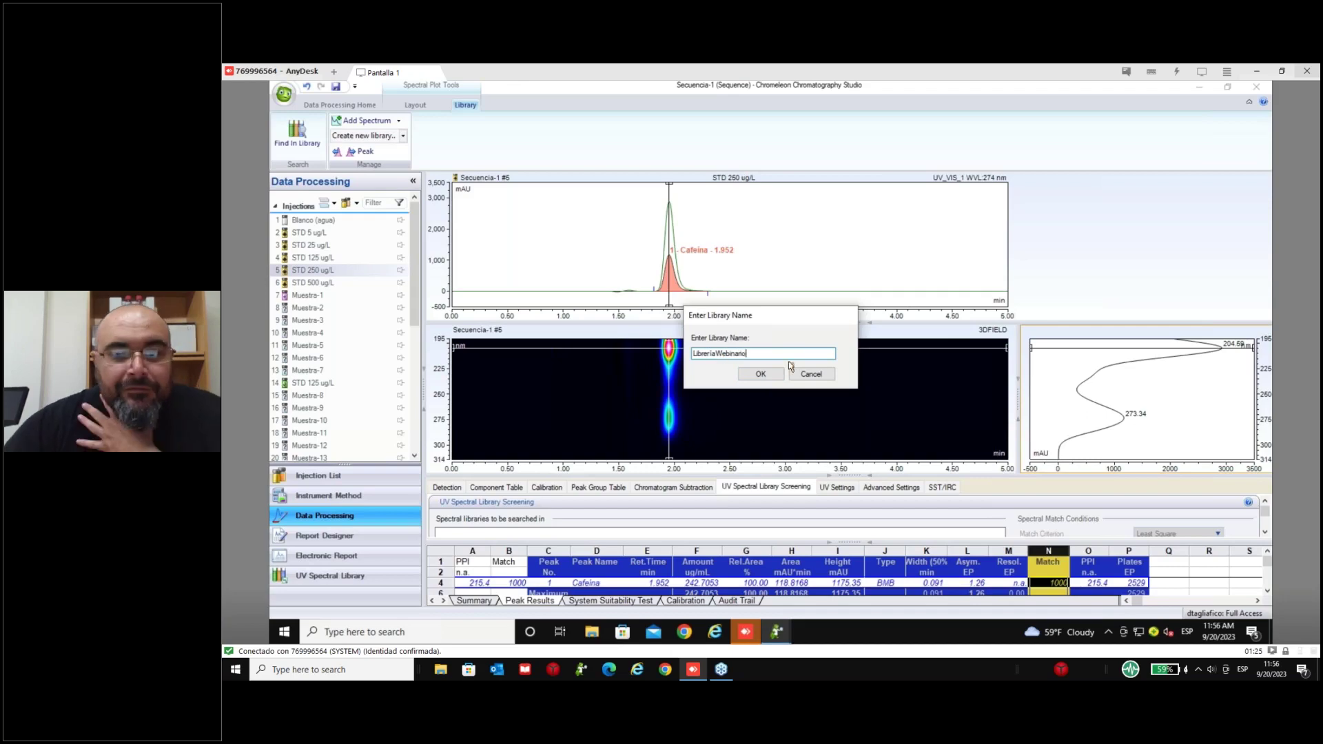
pyautogui.click(772, 375)
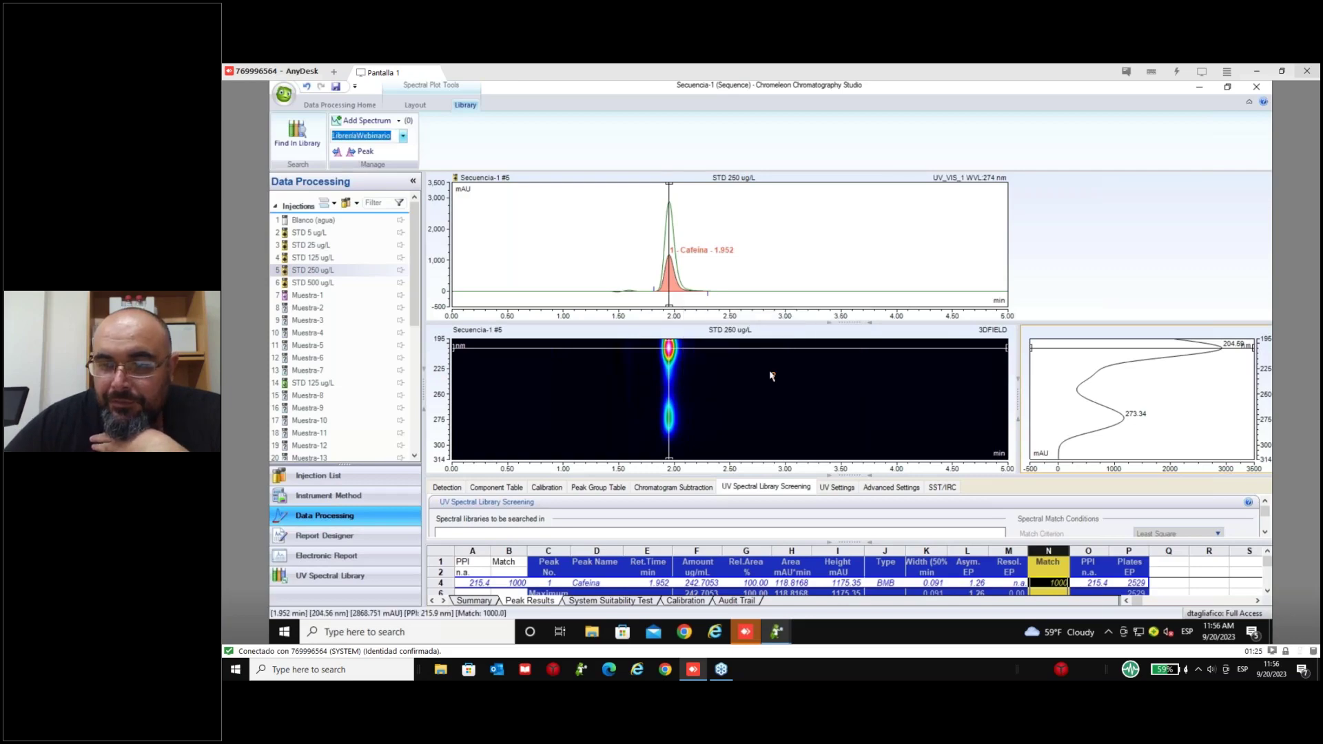
# - Add the caffeine spectrum of STD 250 ug/L to LibreríaWebinario
pyautogui.rightClick(1067, 398)
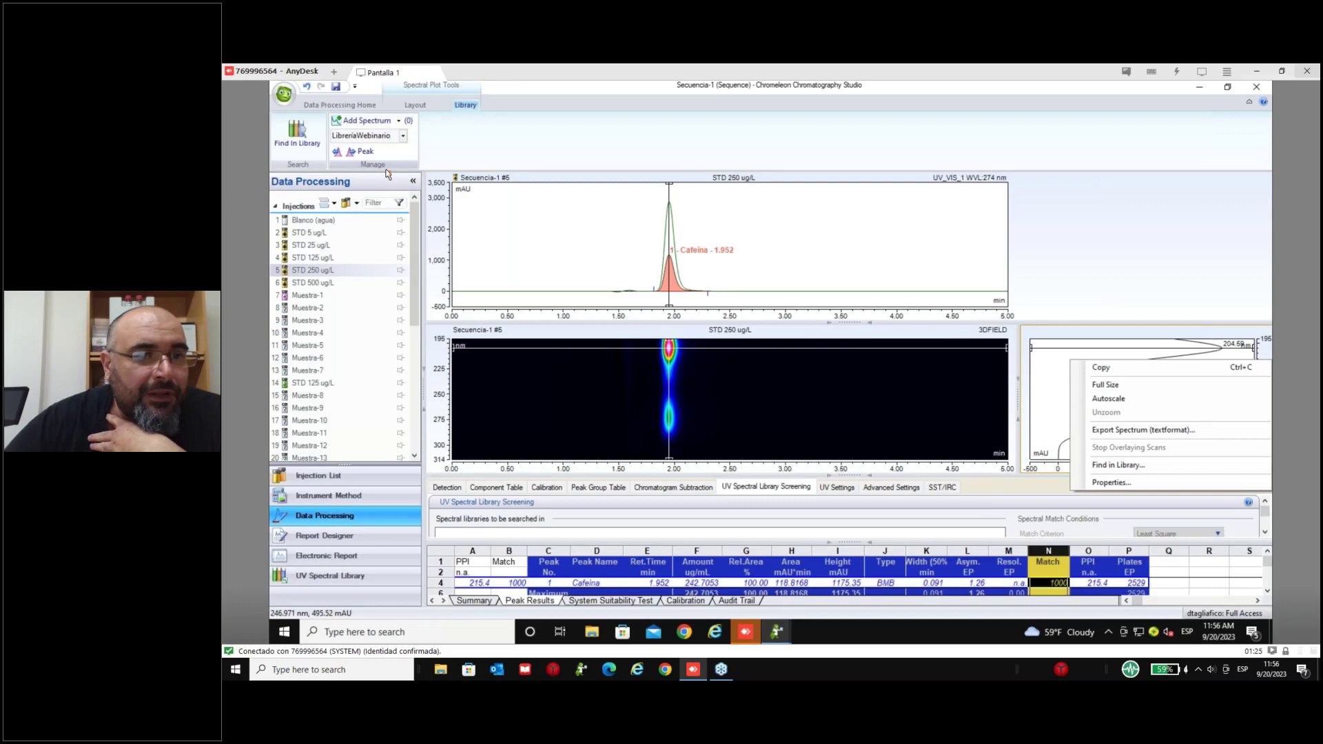
pyautogui.click(371, 125)
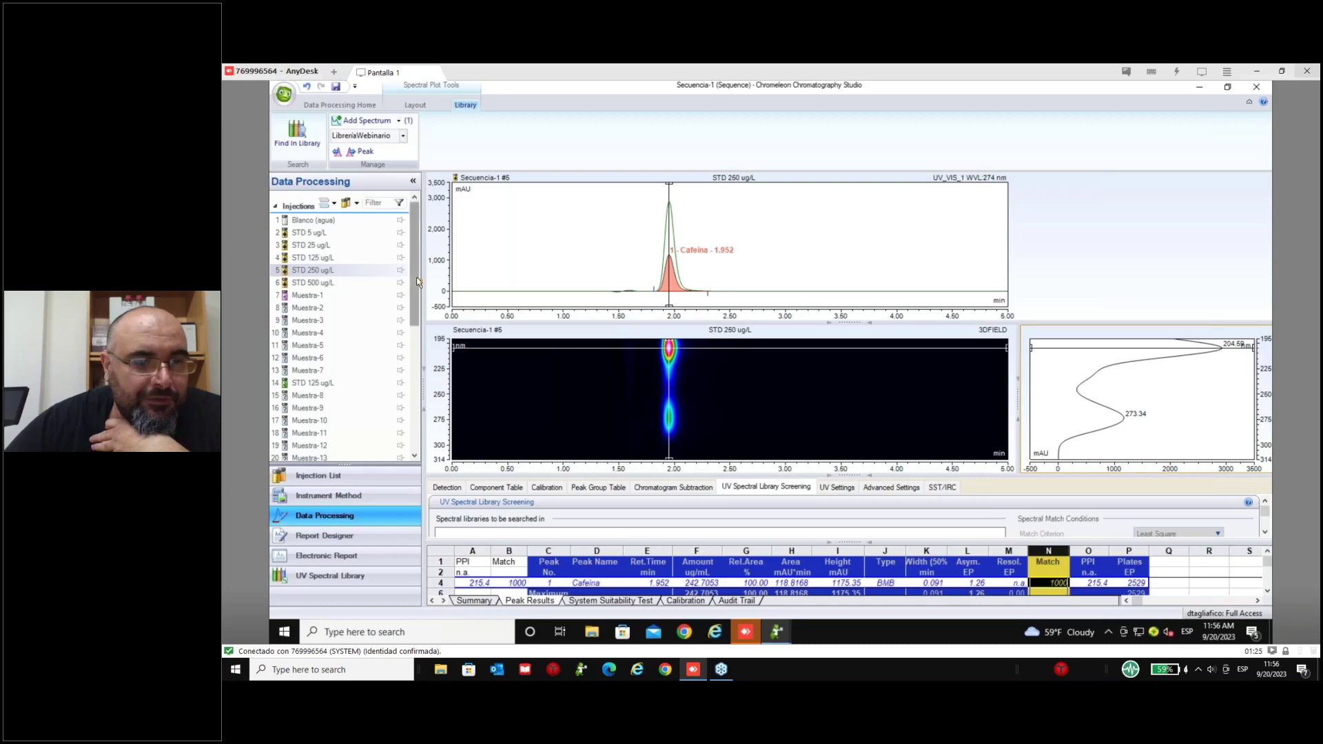
pyautogui.moveTo(416, 281); pyautogui.dragTo(435, 261)
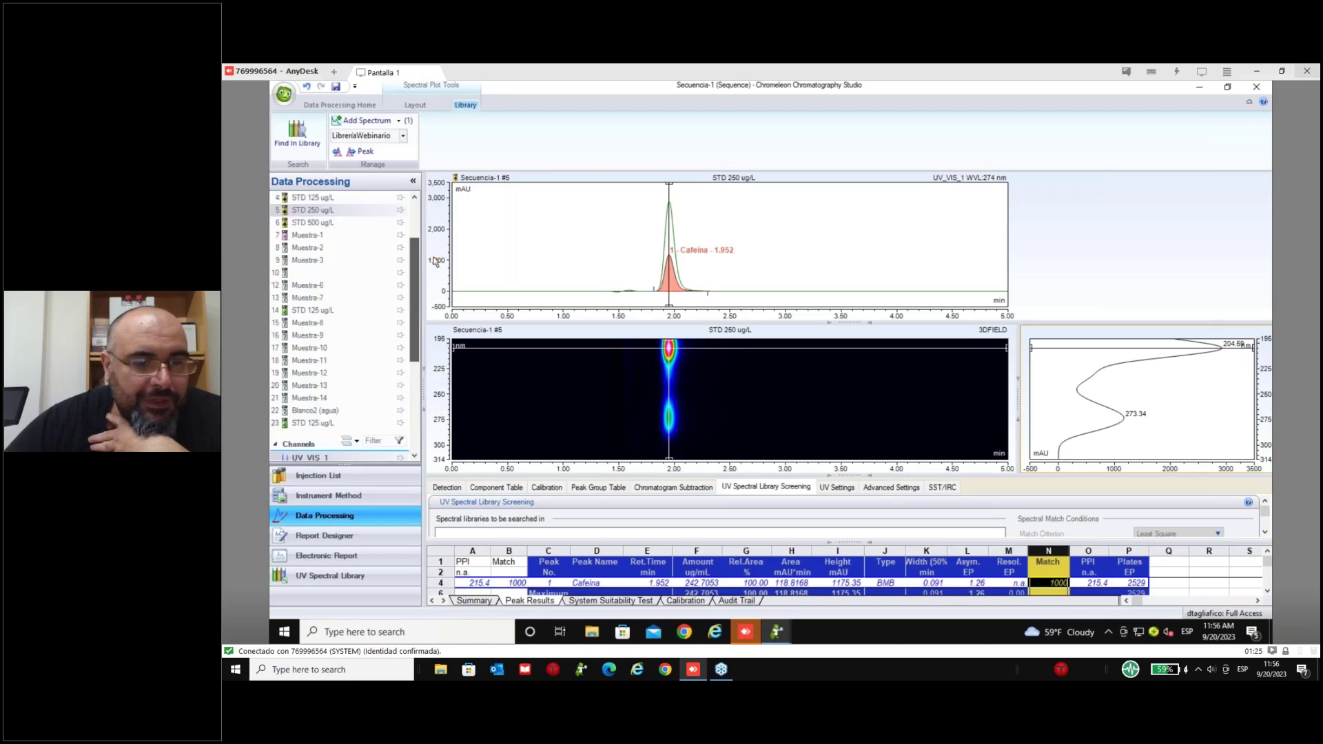
# - Open the UV Spectral Library and examine the stored Cafeína entry's spectrum, wavelength range and acquisition details
pyautogui.click(371, 577)
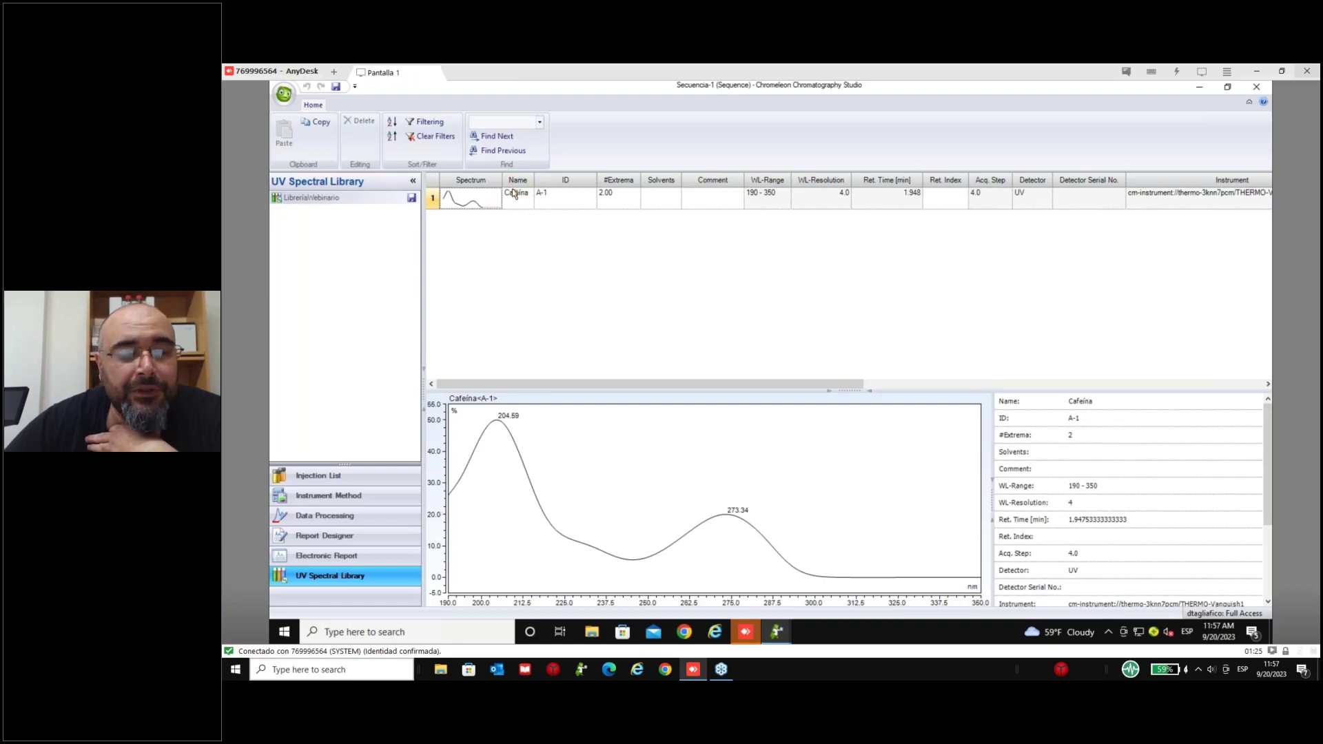
pyautogui.click(1120, 453)
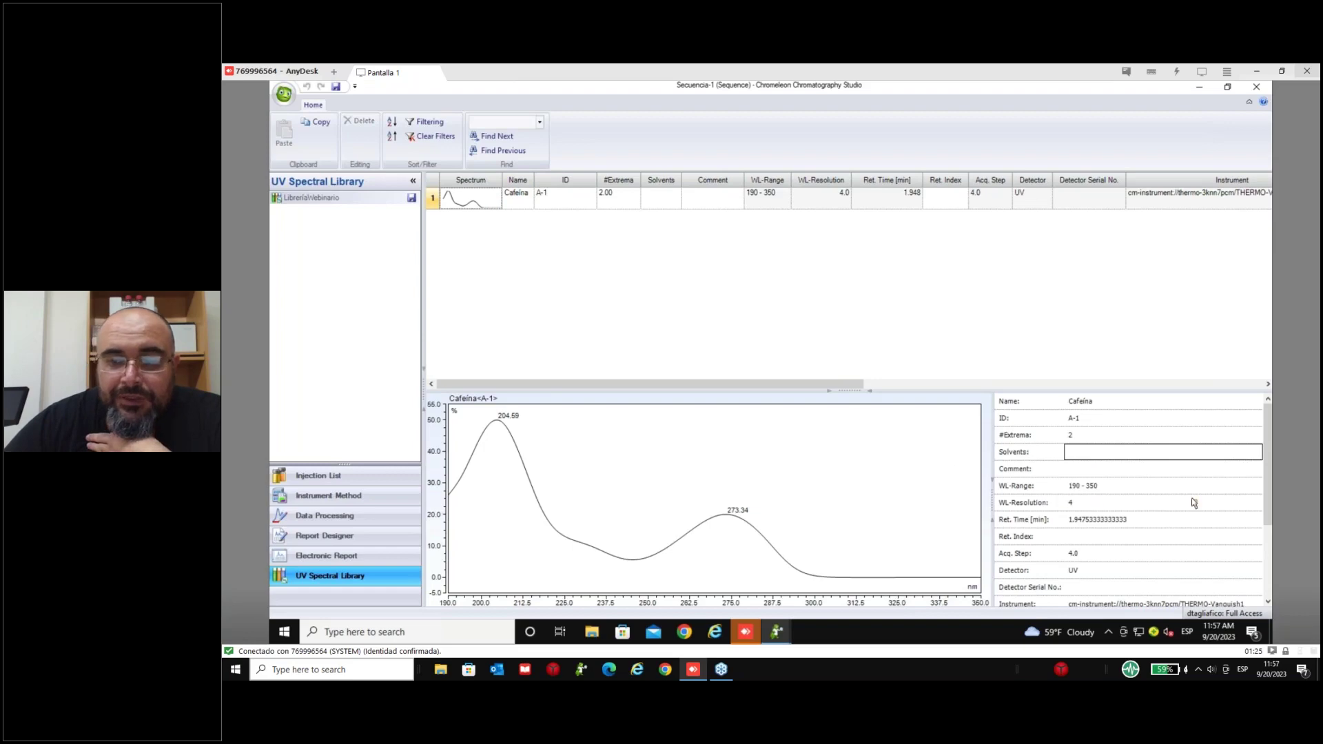
pyautogui.scroll(-3, 1140, 538)
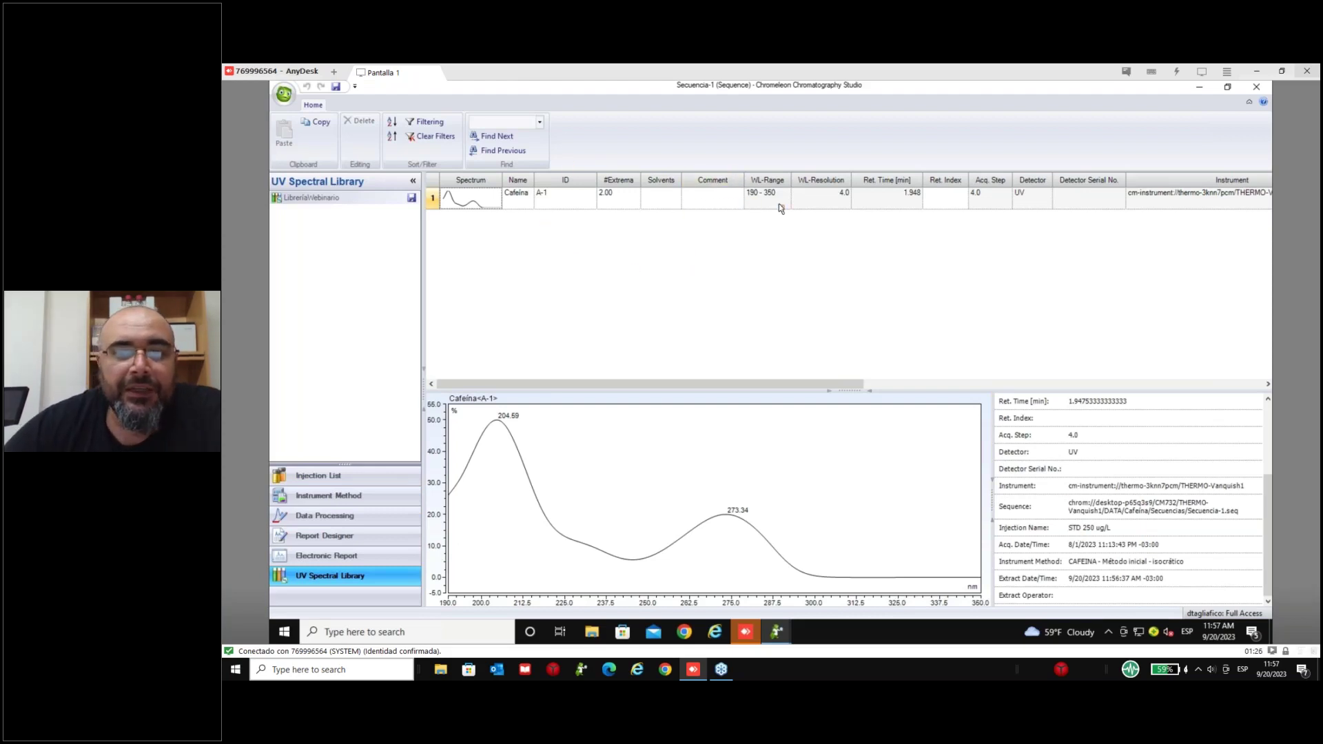
# - Return to Data Processing, hide the contour/3D plot, and add LibreríaWebinario to the spectral libraries searched by the processing method
pyautogui.click(349, 522)
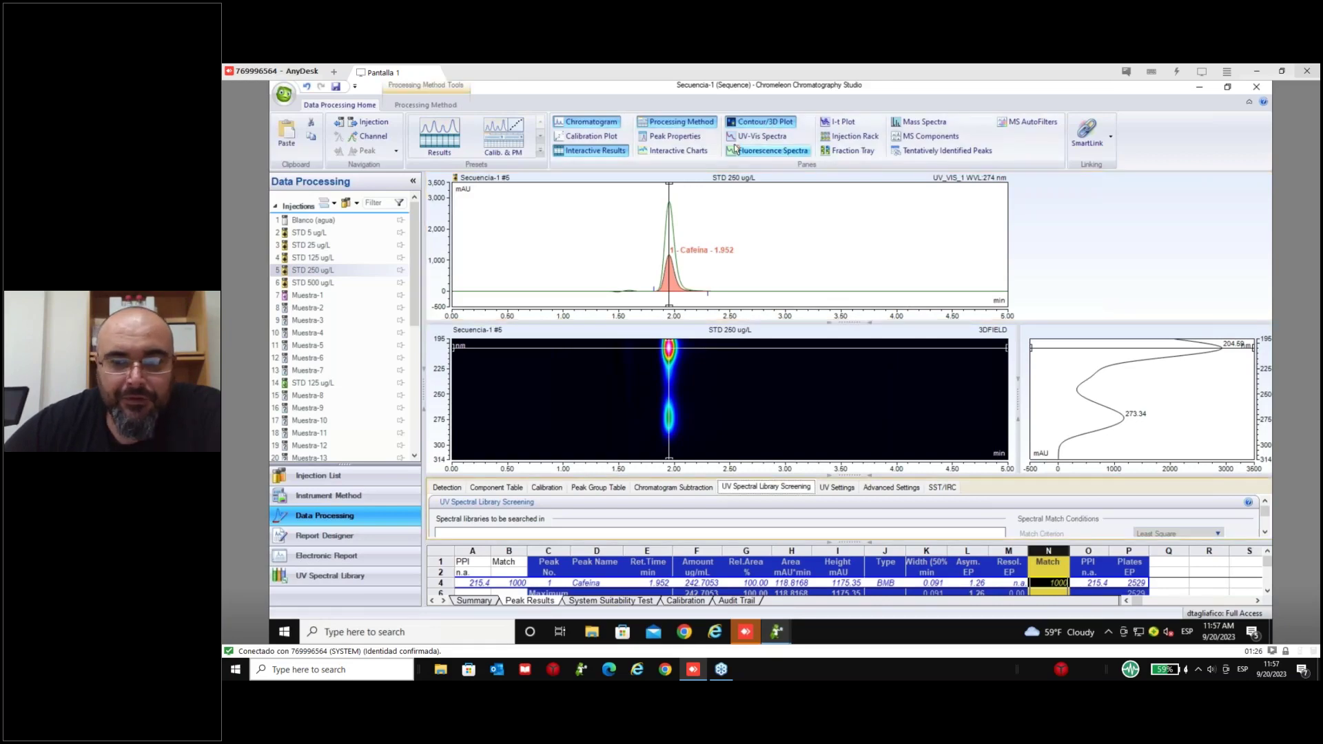
pyautogui.click(761, 122)
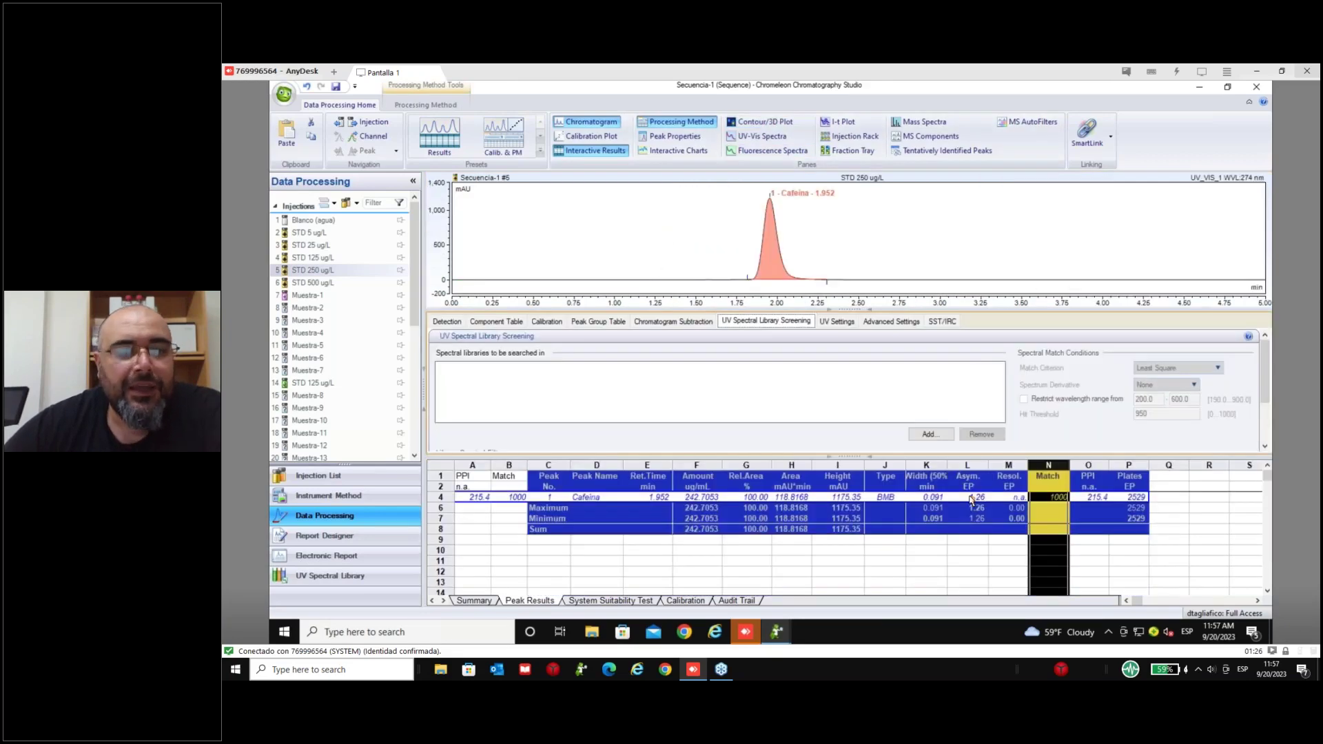
pyautogui.click(930, 434)
pyautogui.doubleClick(641, 266)
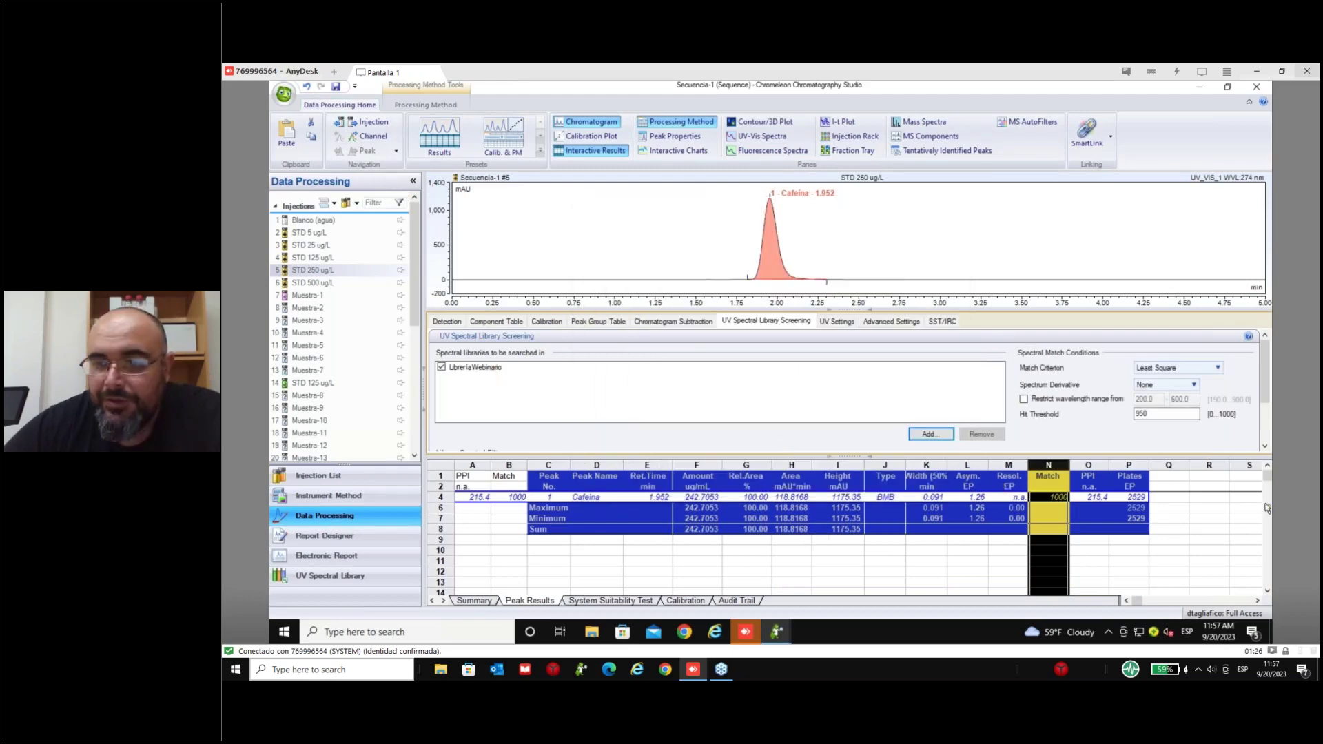
# - Restrict the wavelength range for spectral library matching, with its lower limit set to 250
pyautogui.click(1070, 404)
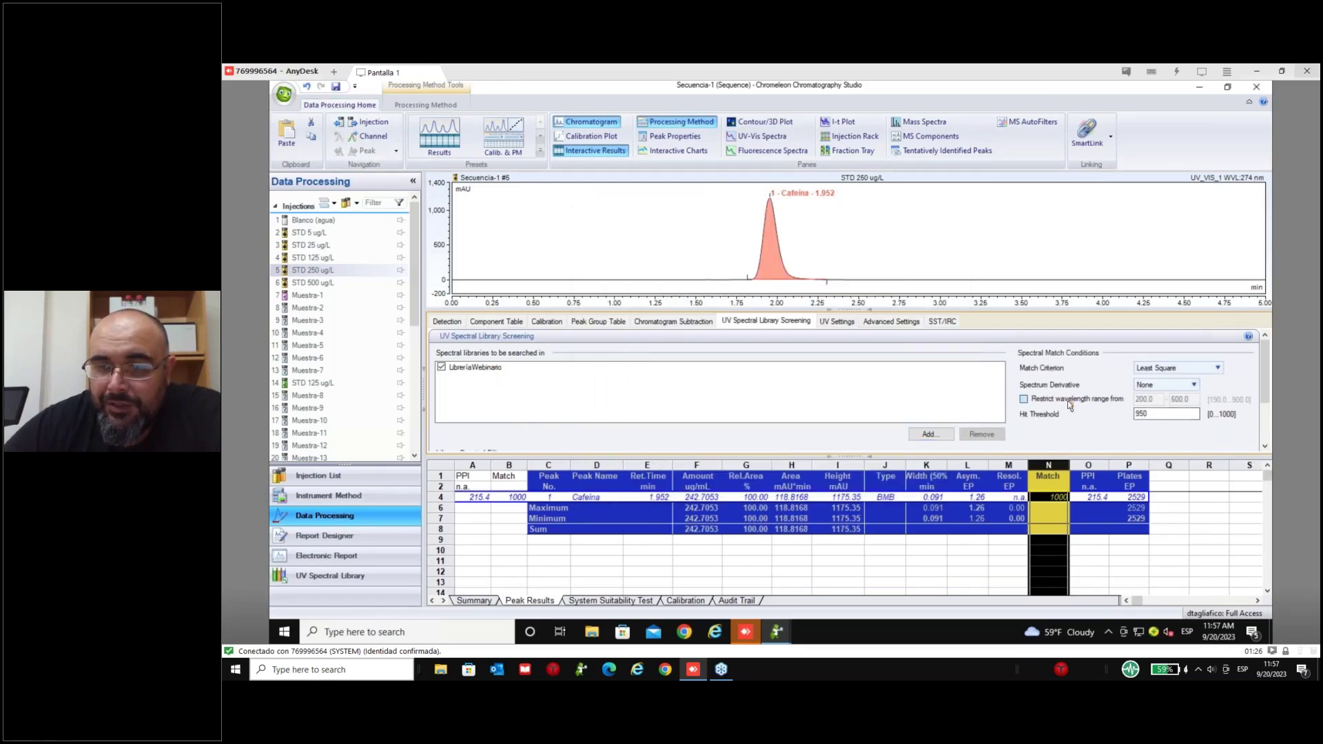
pyautogui.doubleClick(1150, 400)
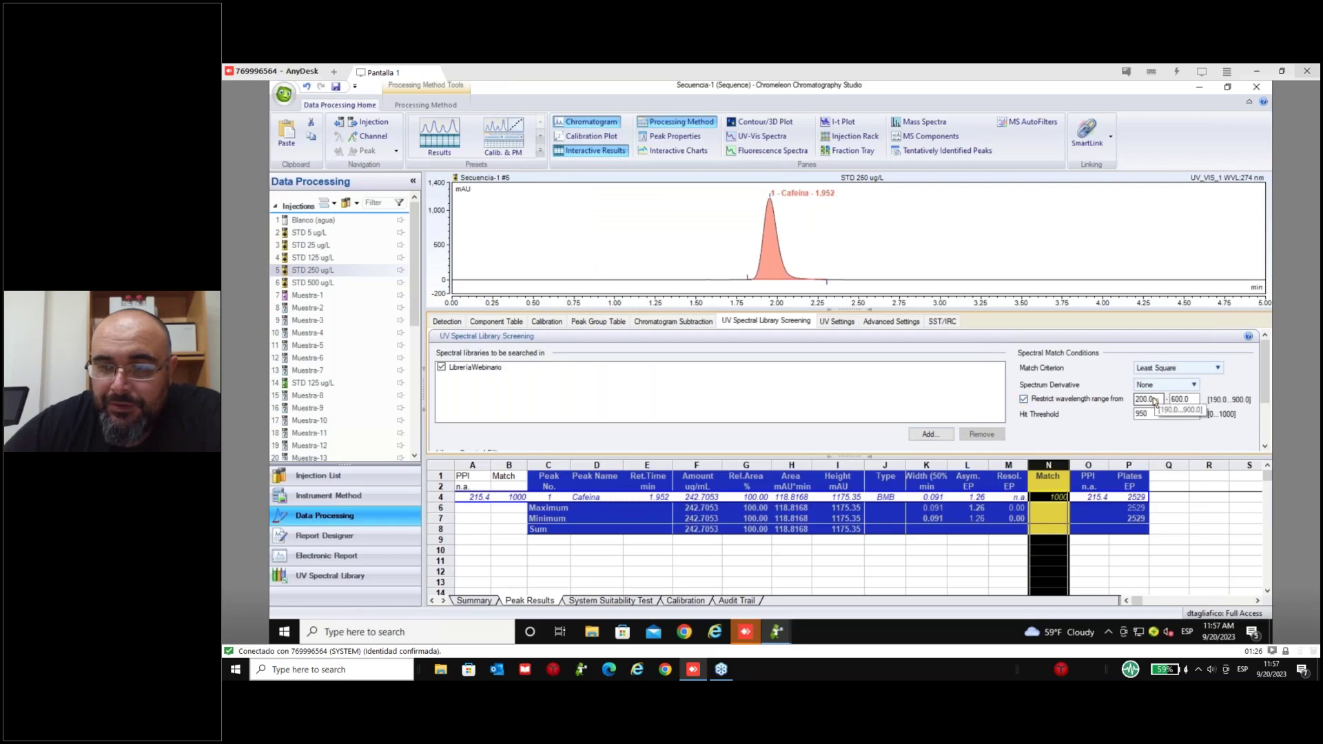
pyautogui.write('250')
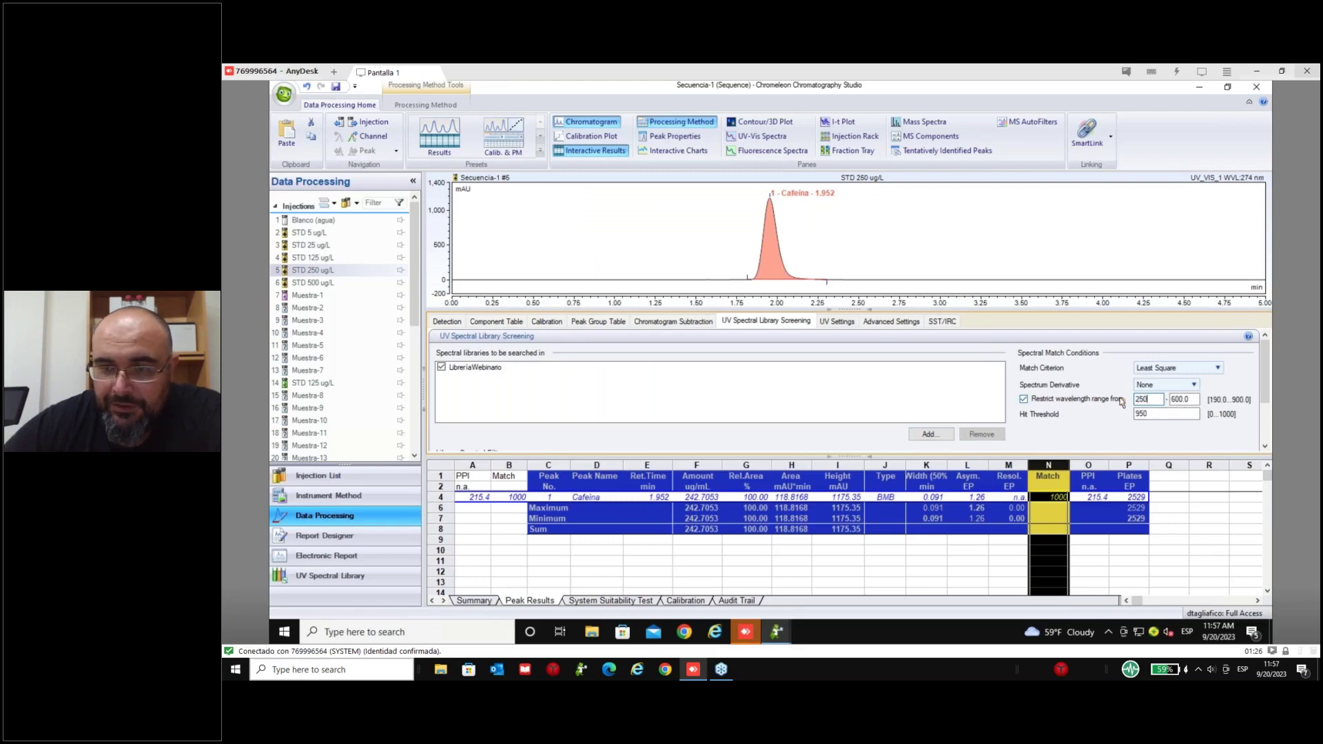
pyautogui.click(1191, 406)
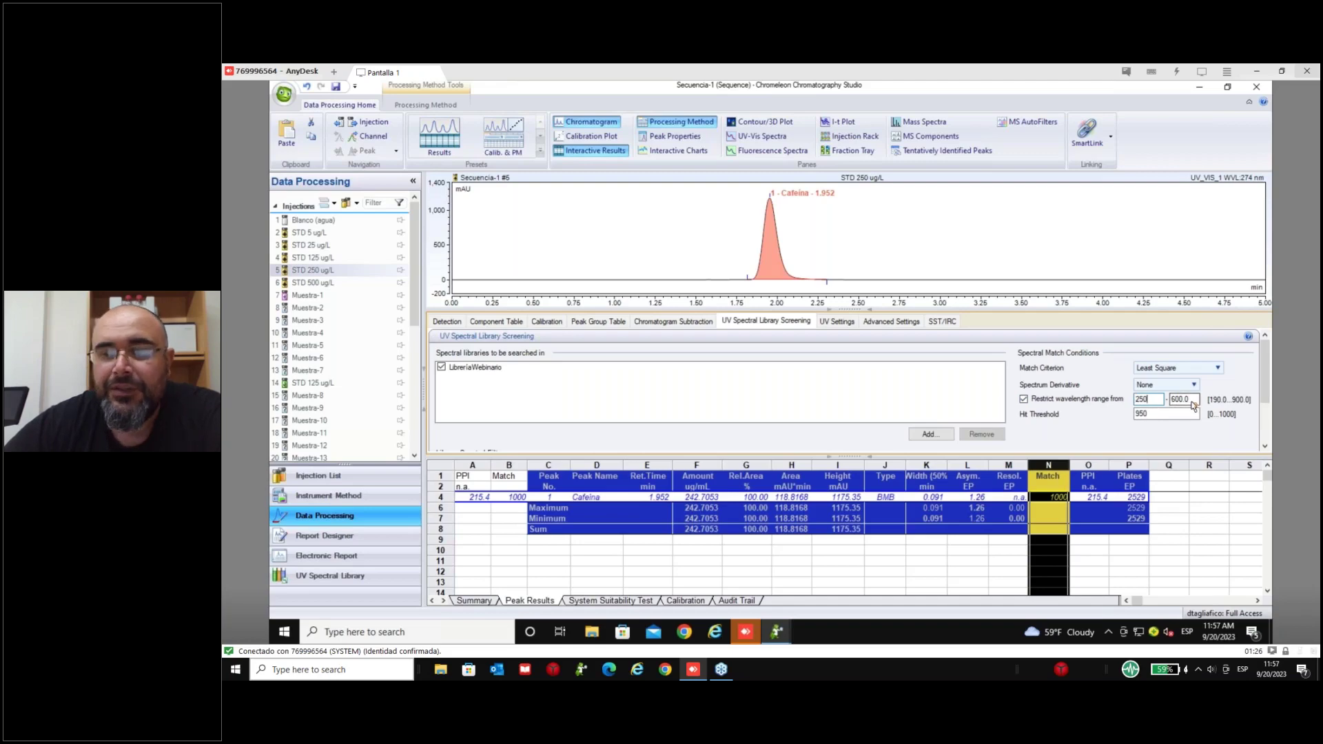
pyautogui.click(1149, 400)
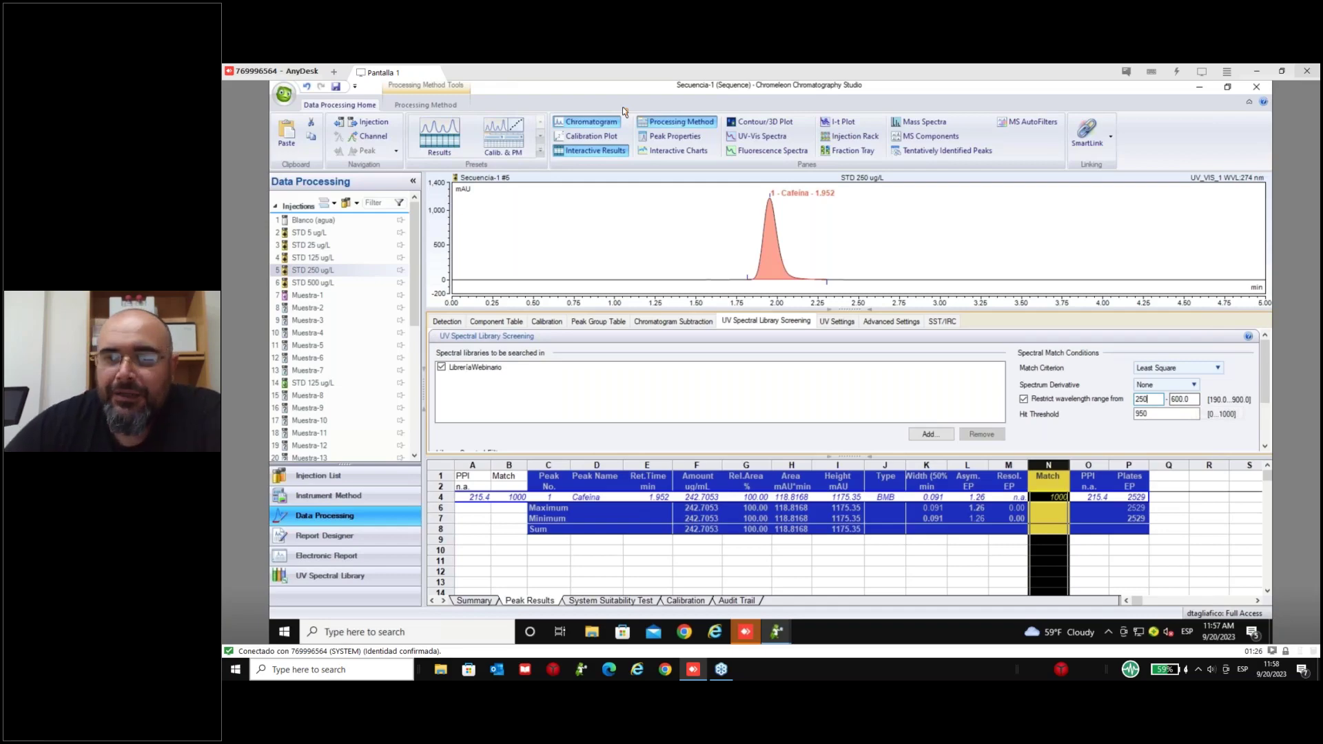
# - Show the contour/3D plot again and compare the caffeine contour plots and UV spectra of Muestra-1 and Muestra-2
pyautogui.click(768, 122)
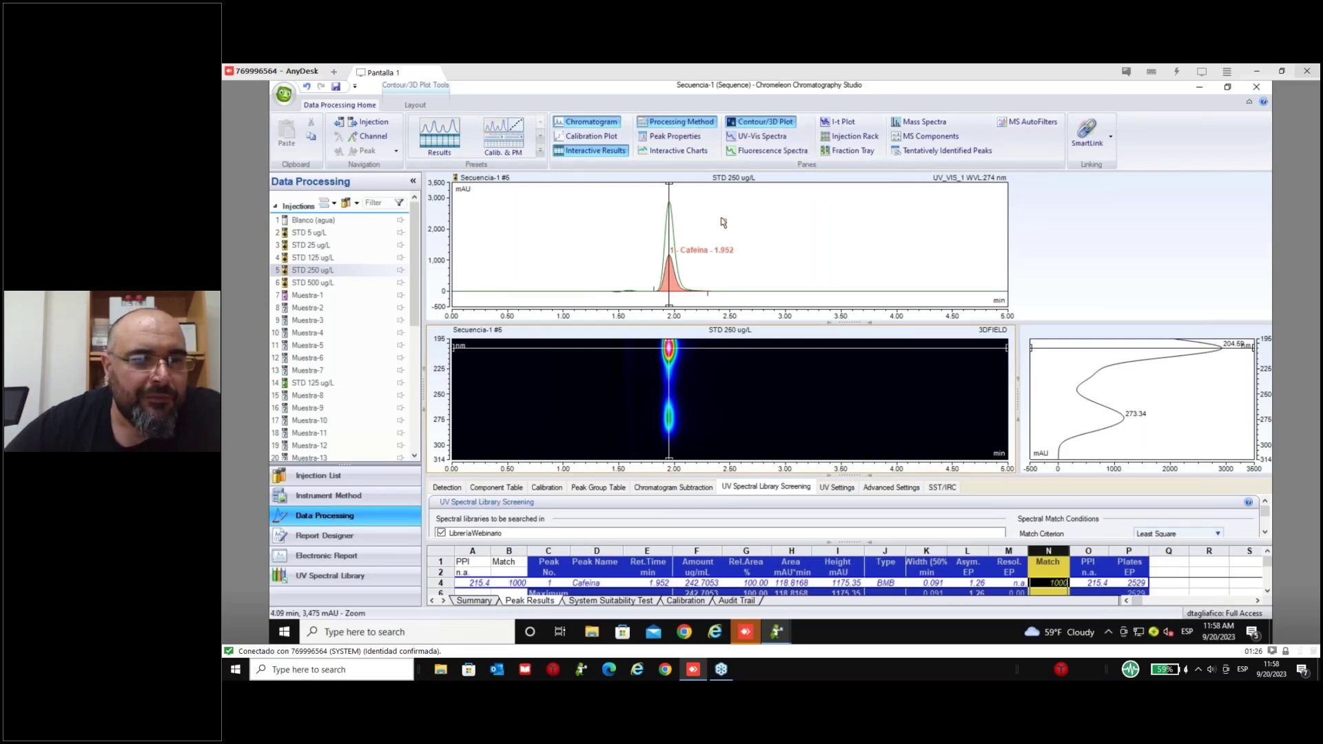
pyautogui.click(307, 297)
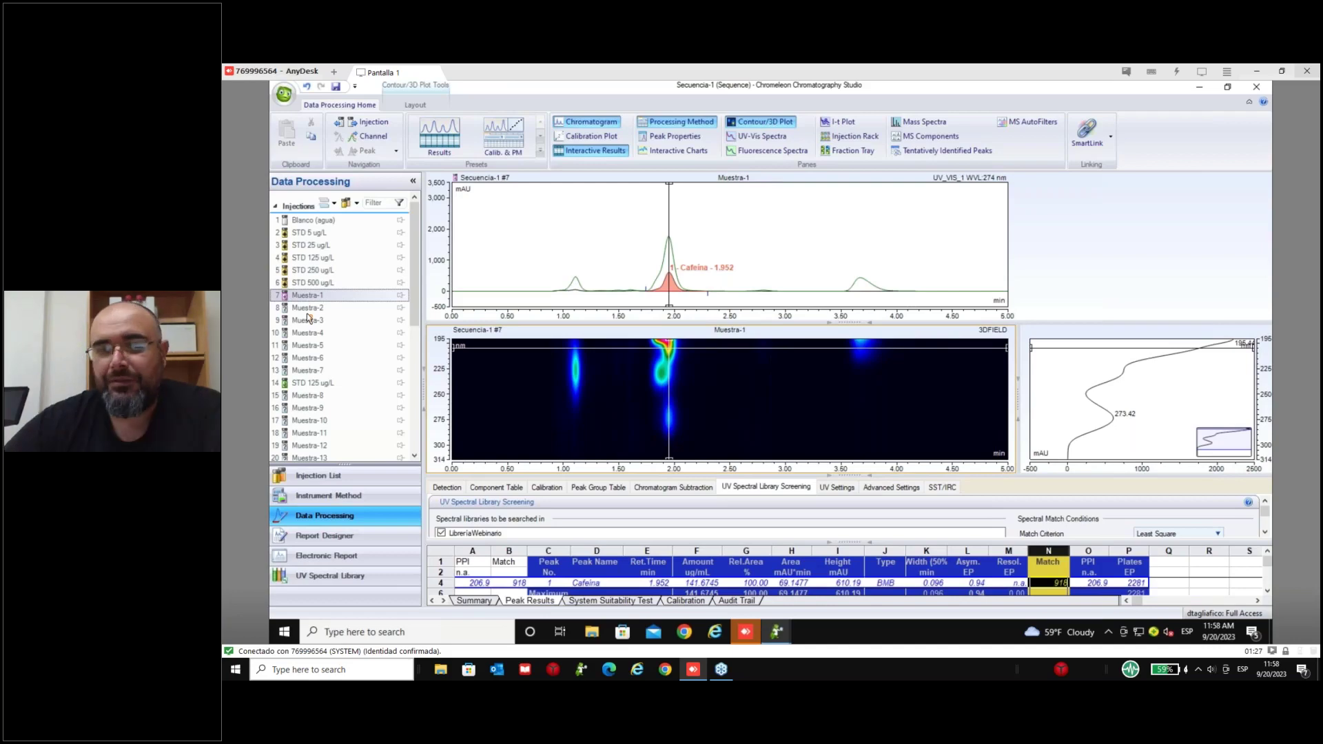
pyautogui.click(315, 307)
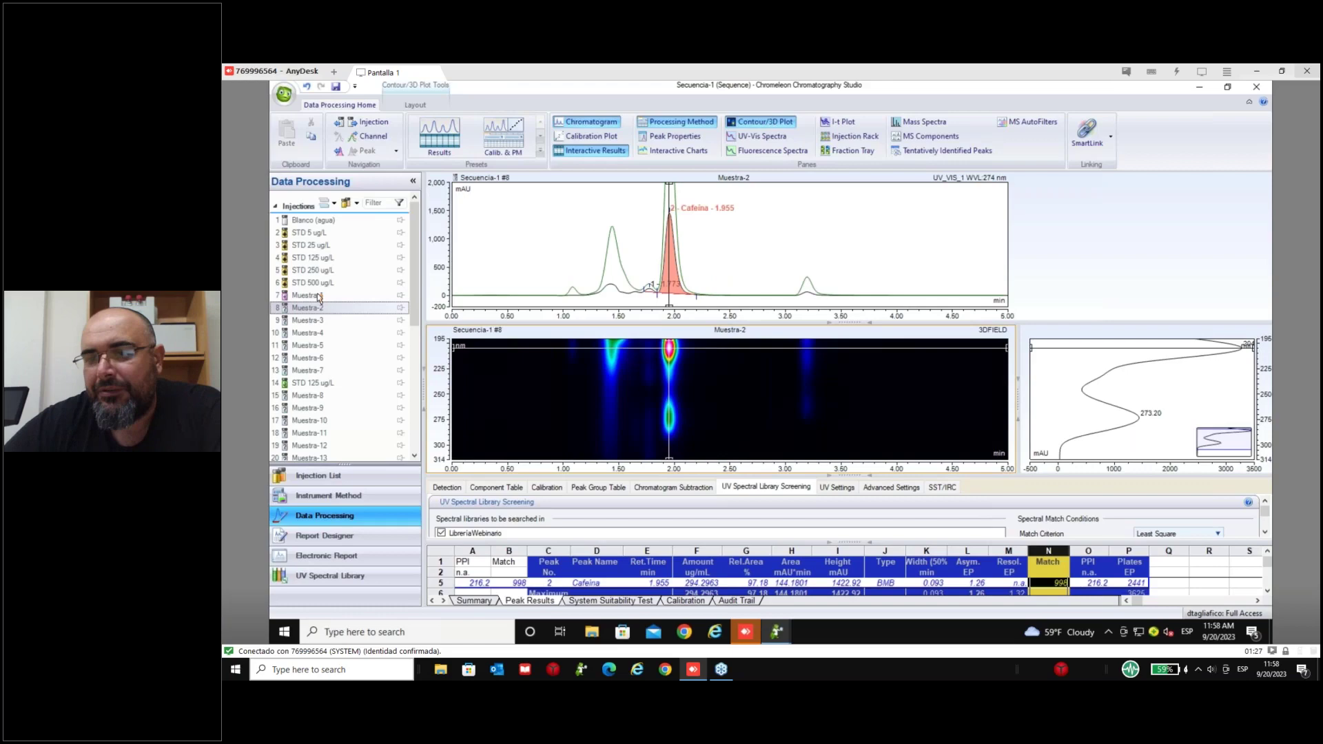
pyautogui.click(317, 295)
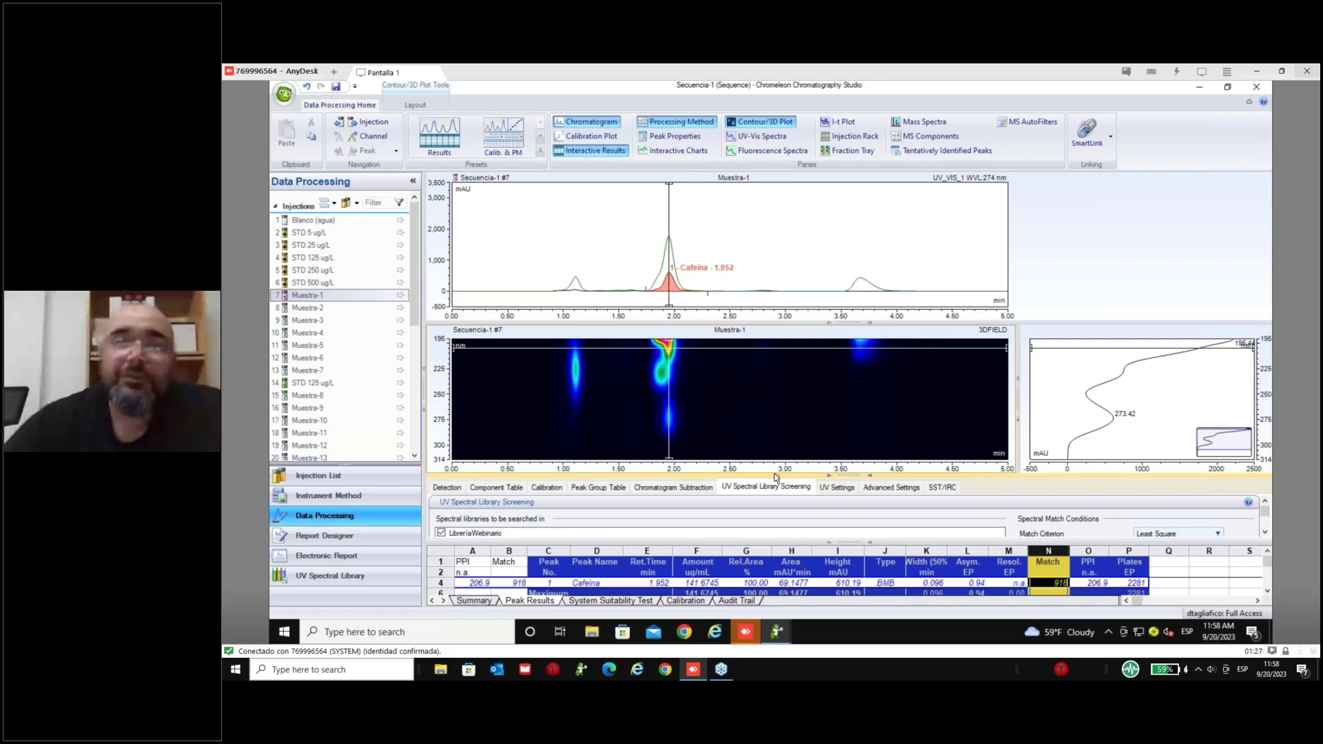
pyautogui.moveTo(775, 476); pyautogui.dragTo(775, 404)
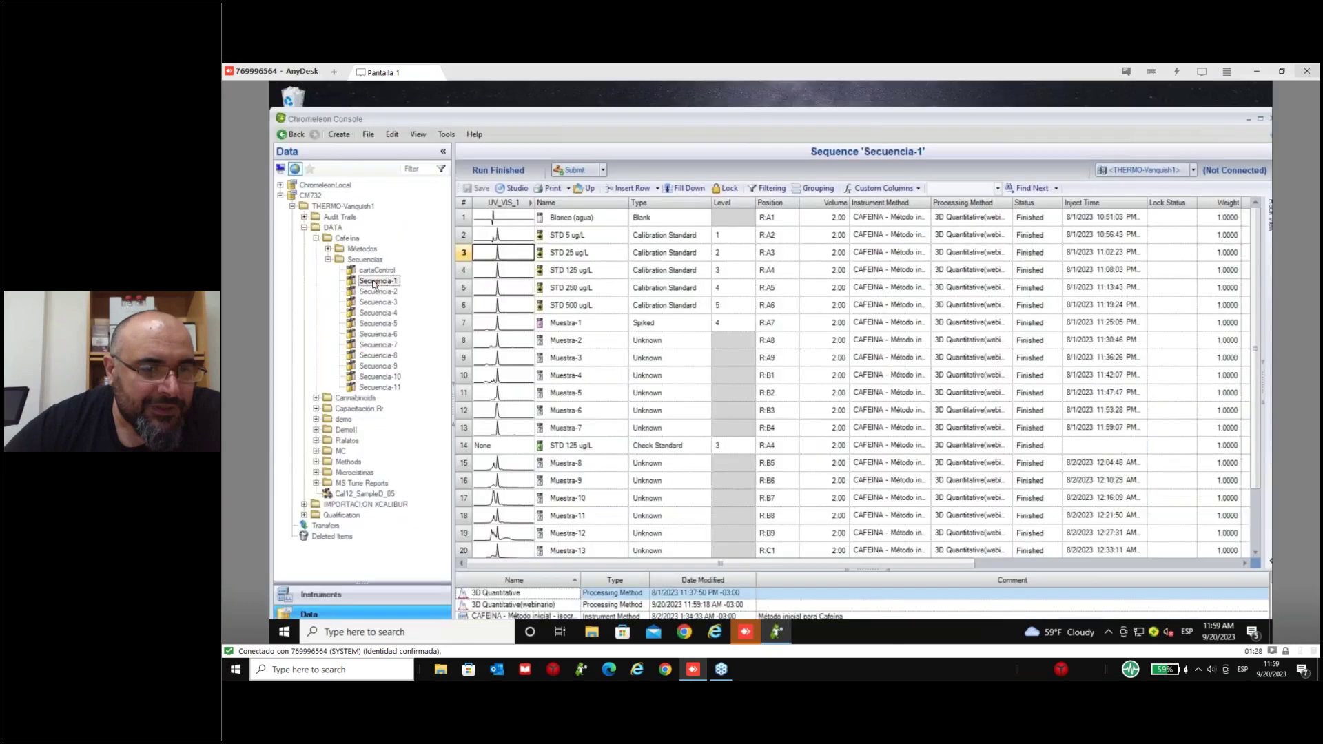
# - Open the cartaControl sequence in the Chromeleon Console and review its list of check standard injections
pyautogui.click(377, 270)
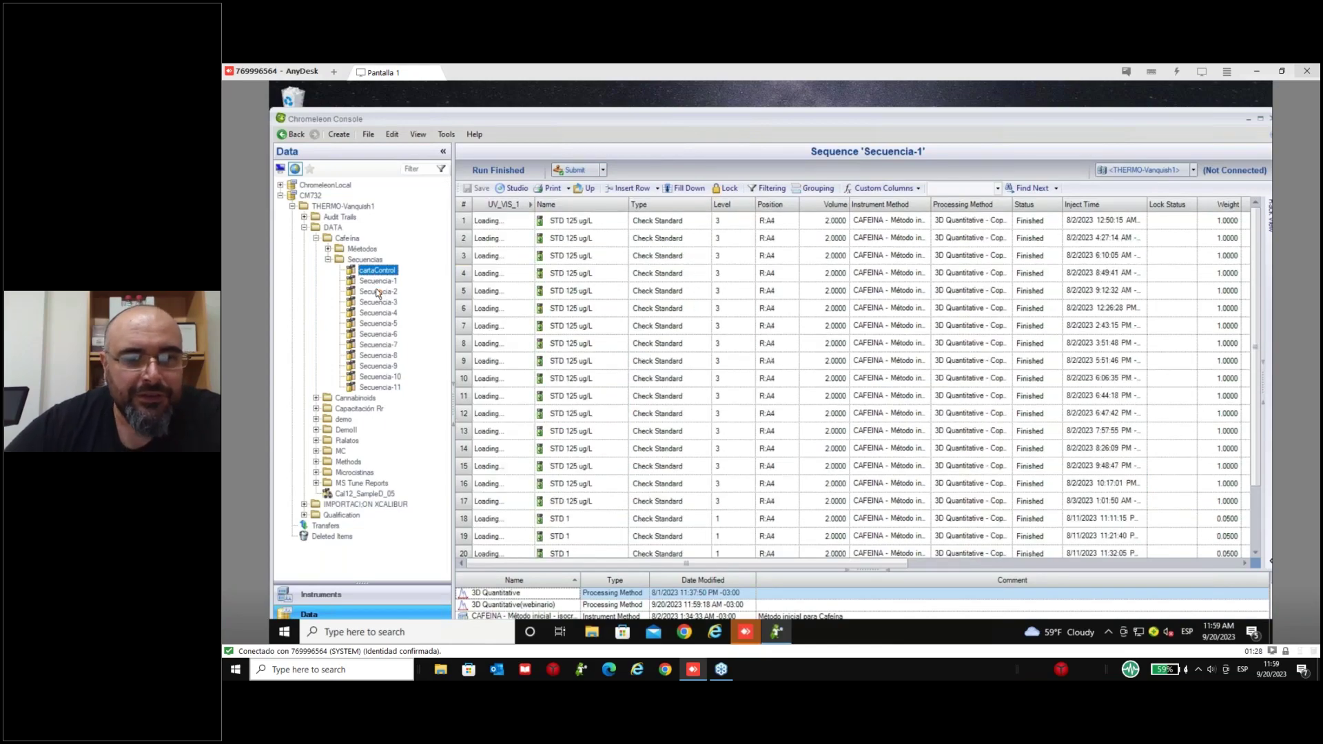
pyautogui.scroll(-2, 506, 473)
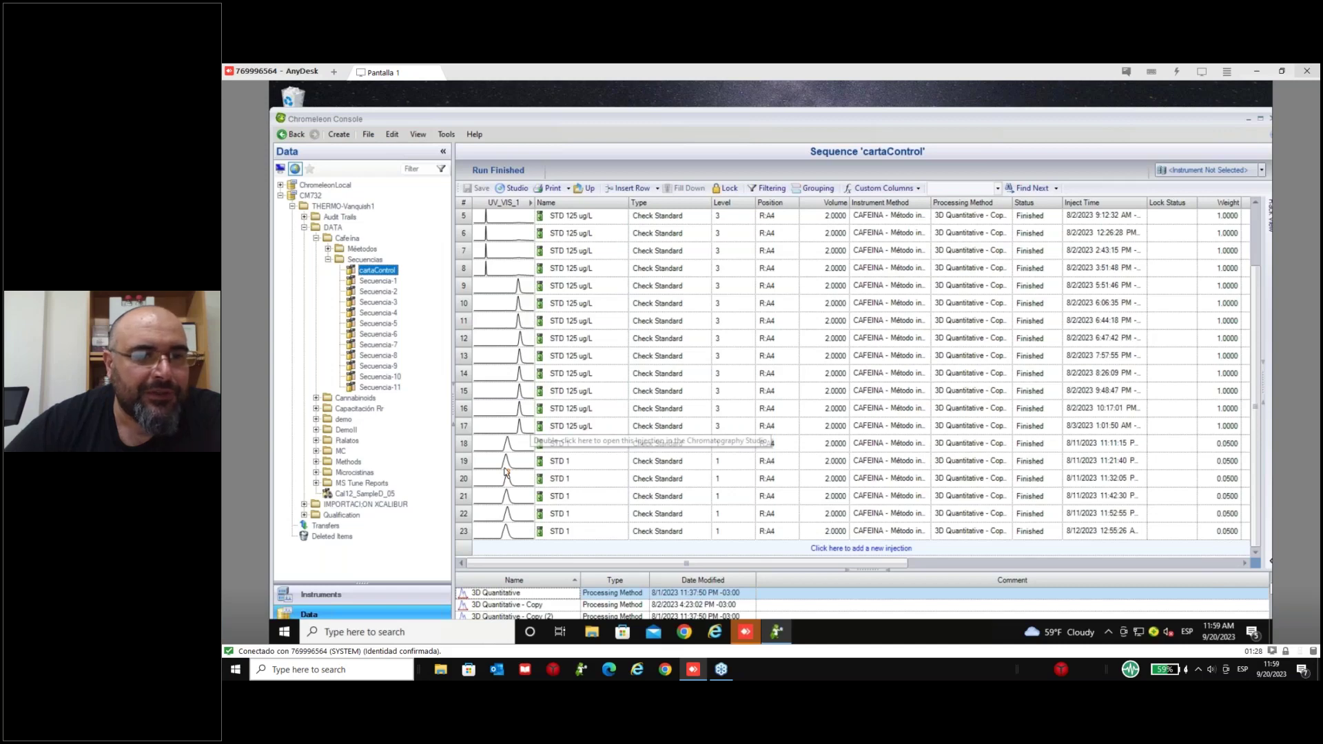
pyautogui.scroll(2, 505, 473)
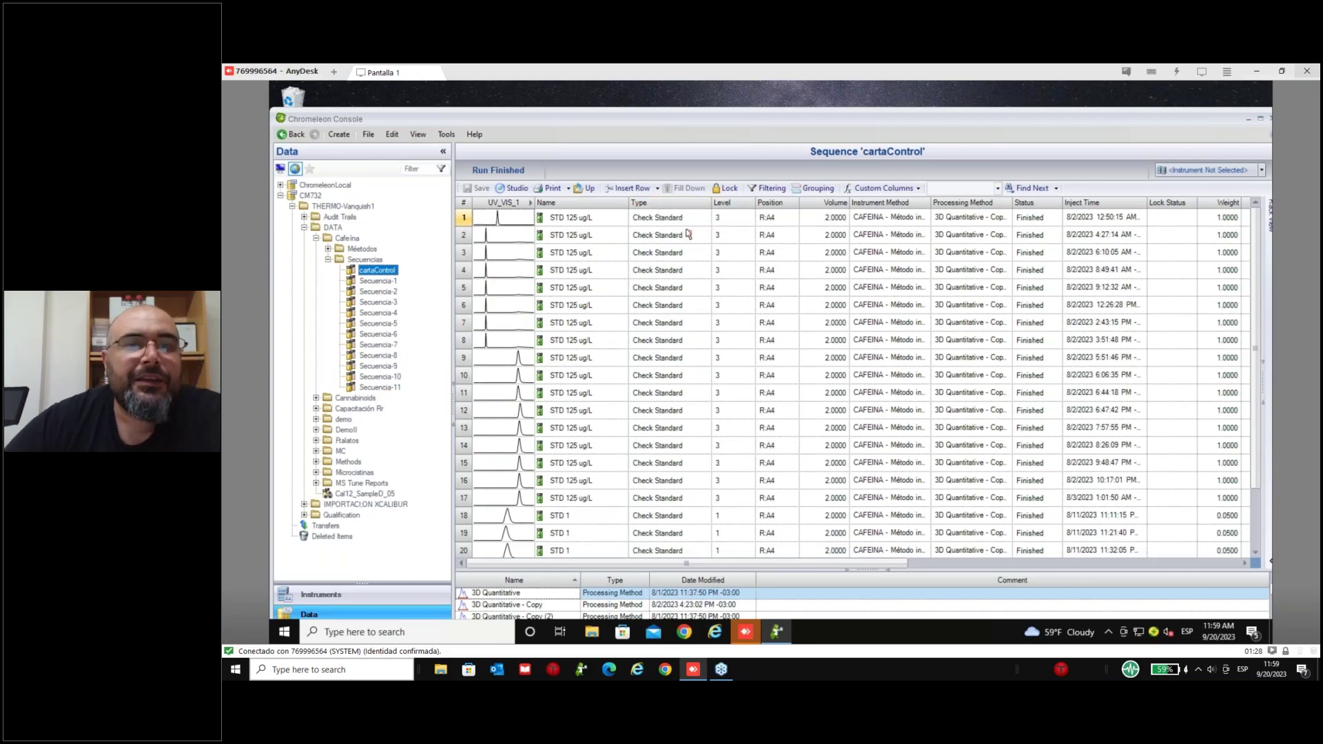
# - Review the injection lists of Secuencia-1 and Secuencia-2, including where their STD 125 ug/L check standards are placed
pyautogui.click(377, 282)
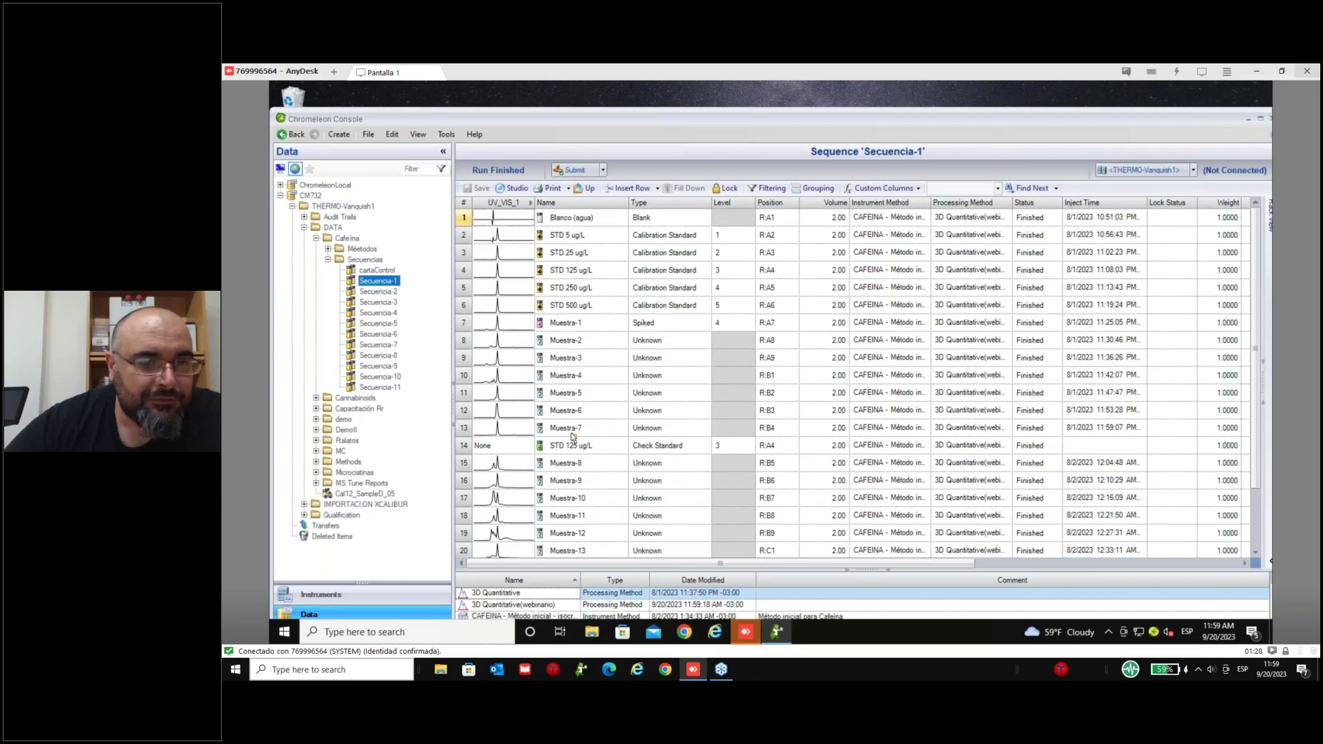
pyautogui.scroll(-2, 644, 455)
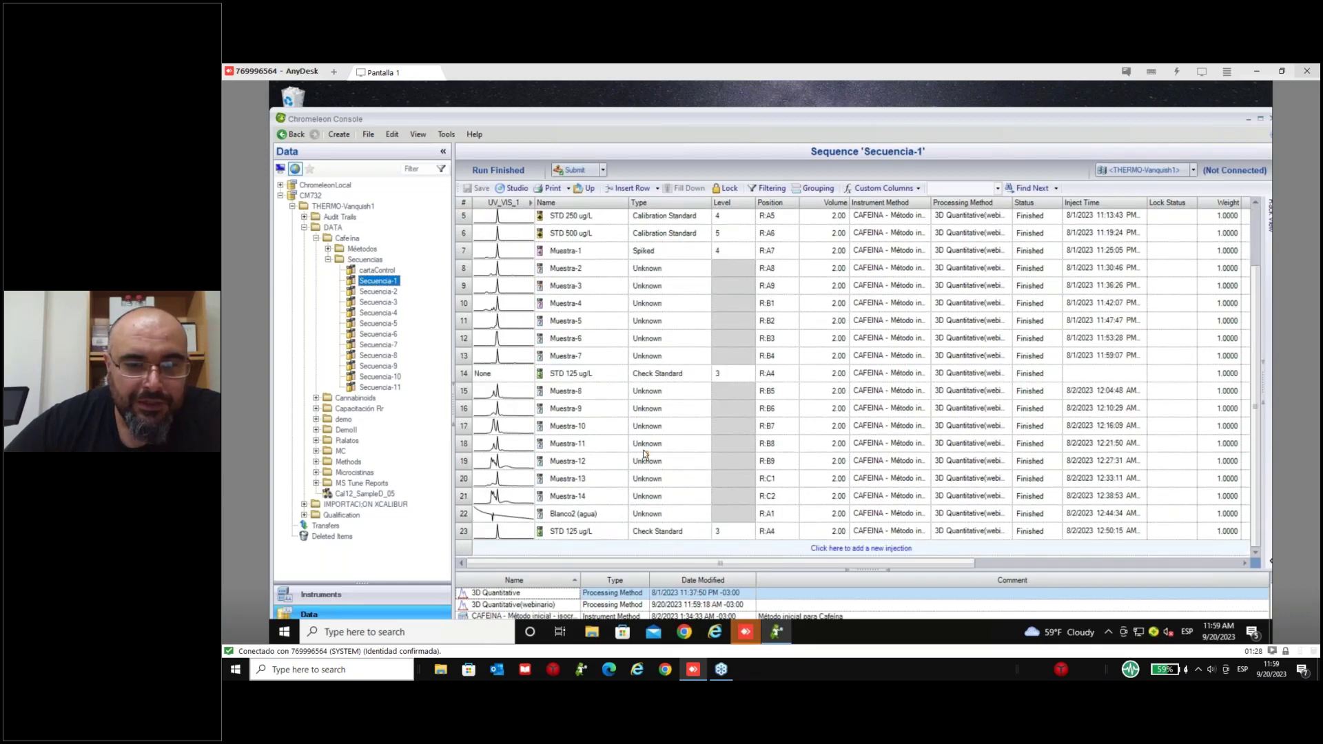
pyautogui.press('Down')
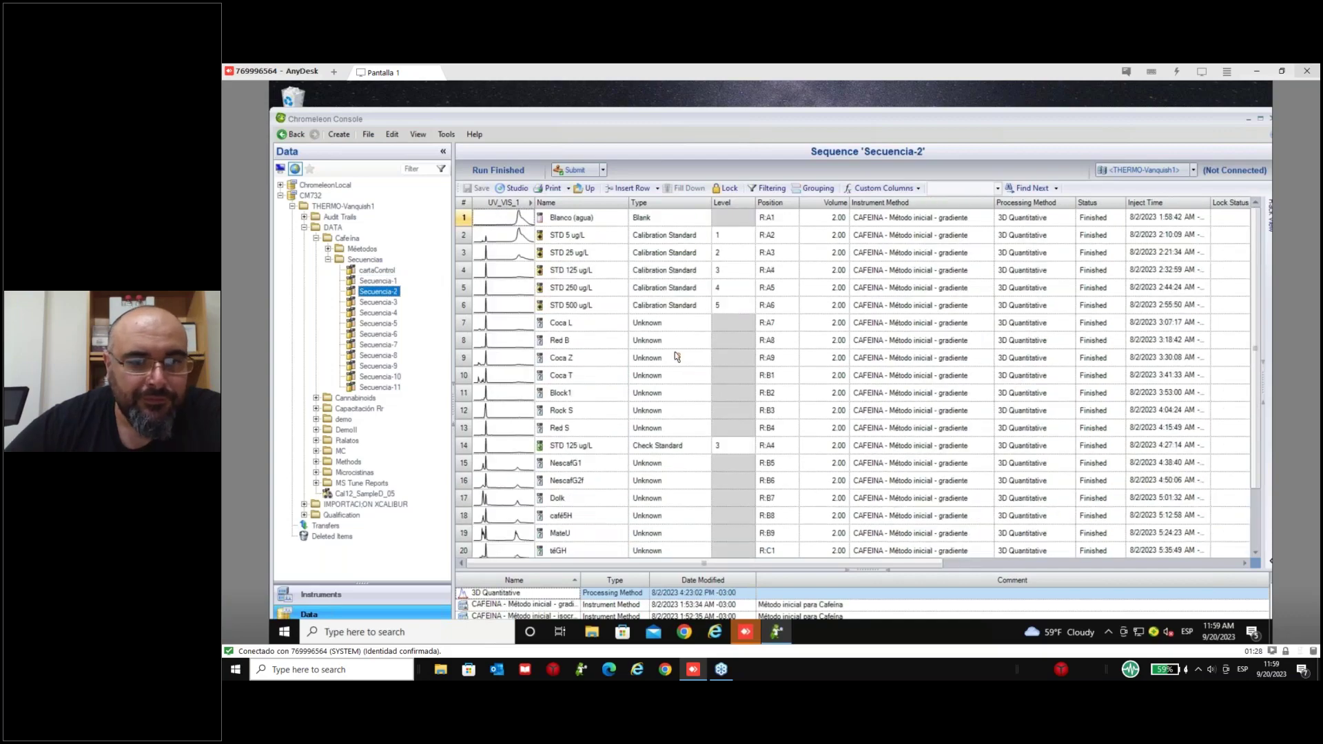
# - Review the injection lists of Secuencia-2, Secuencia-3, Secuencia-4 and Secuencia-7 for their STD 125 ug/L check standards
pyautogui.scroll(-1, 535, 398)
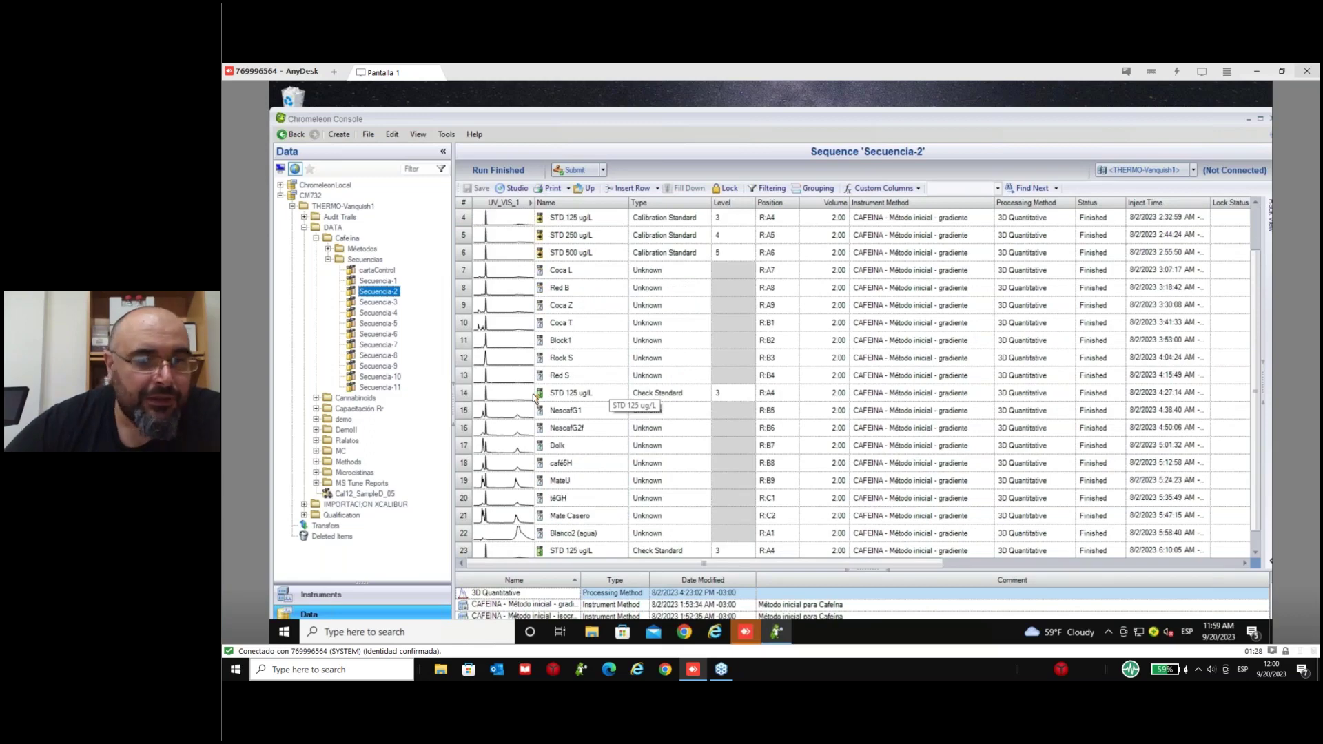
pyautogui.press('Down')
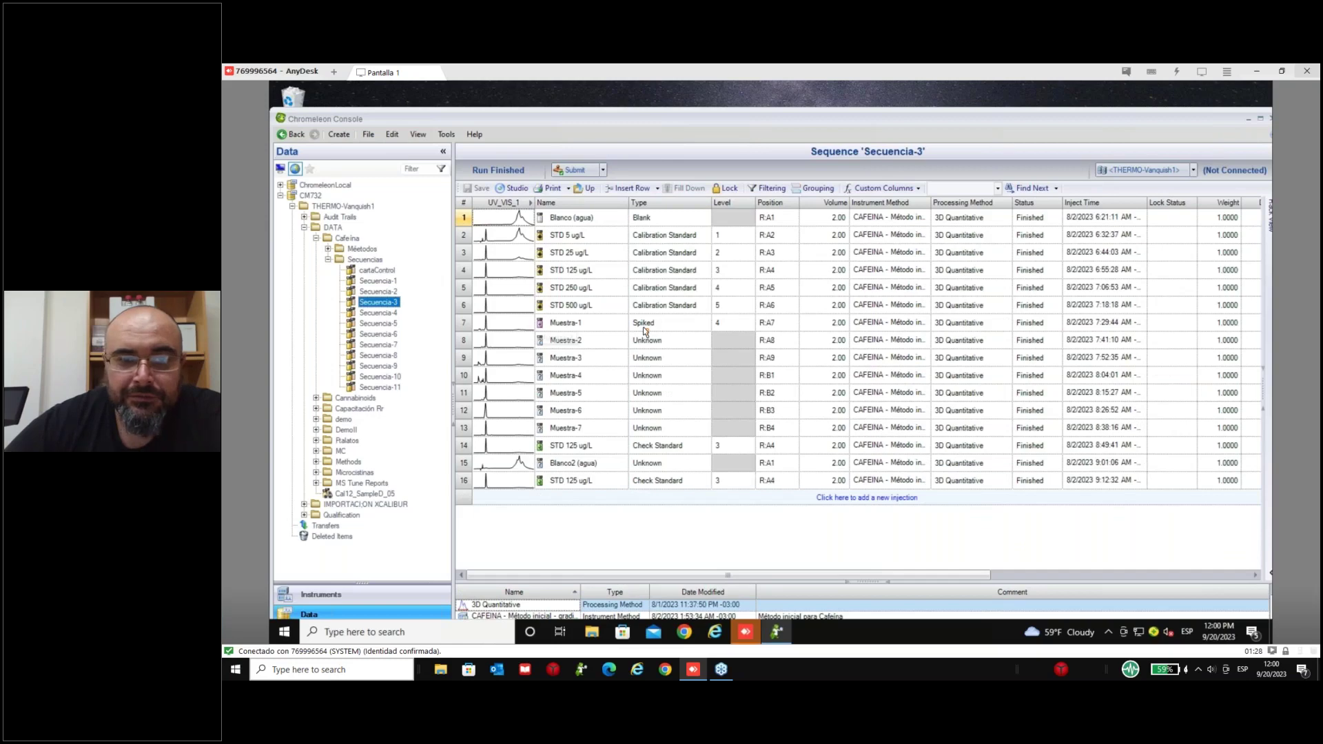
pyautogui.press('Up')
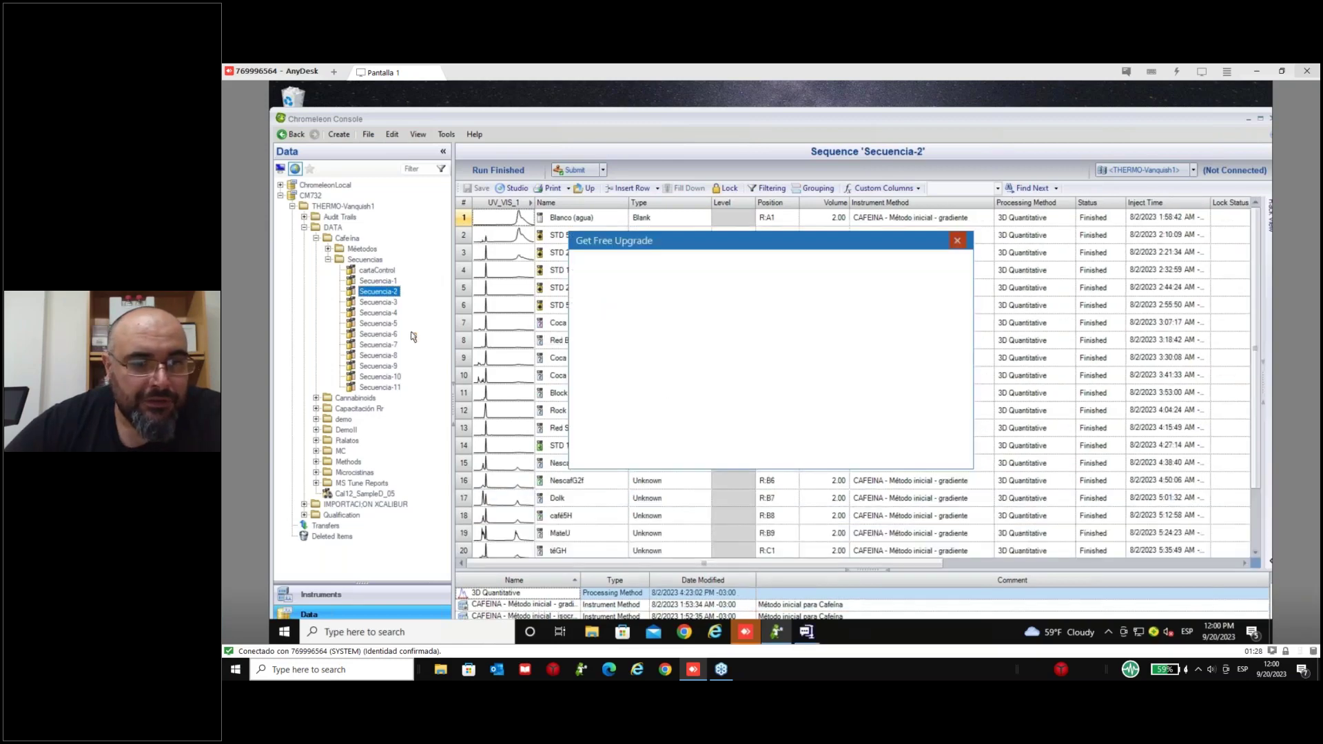
pyautogui.press('Down')
pyautogui.press('Down')
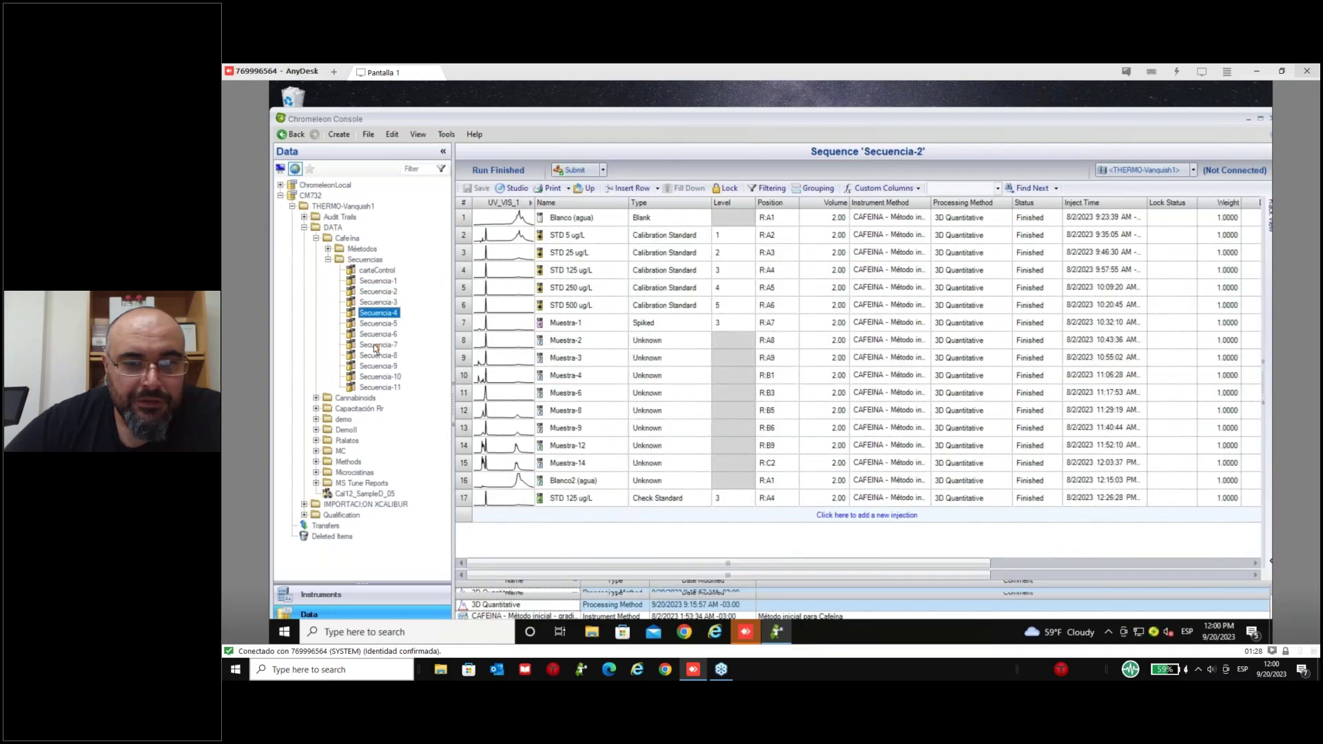
pyautogui.click(375, 346)
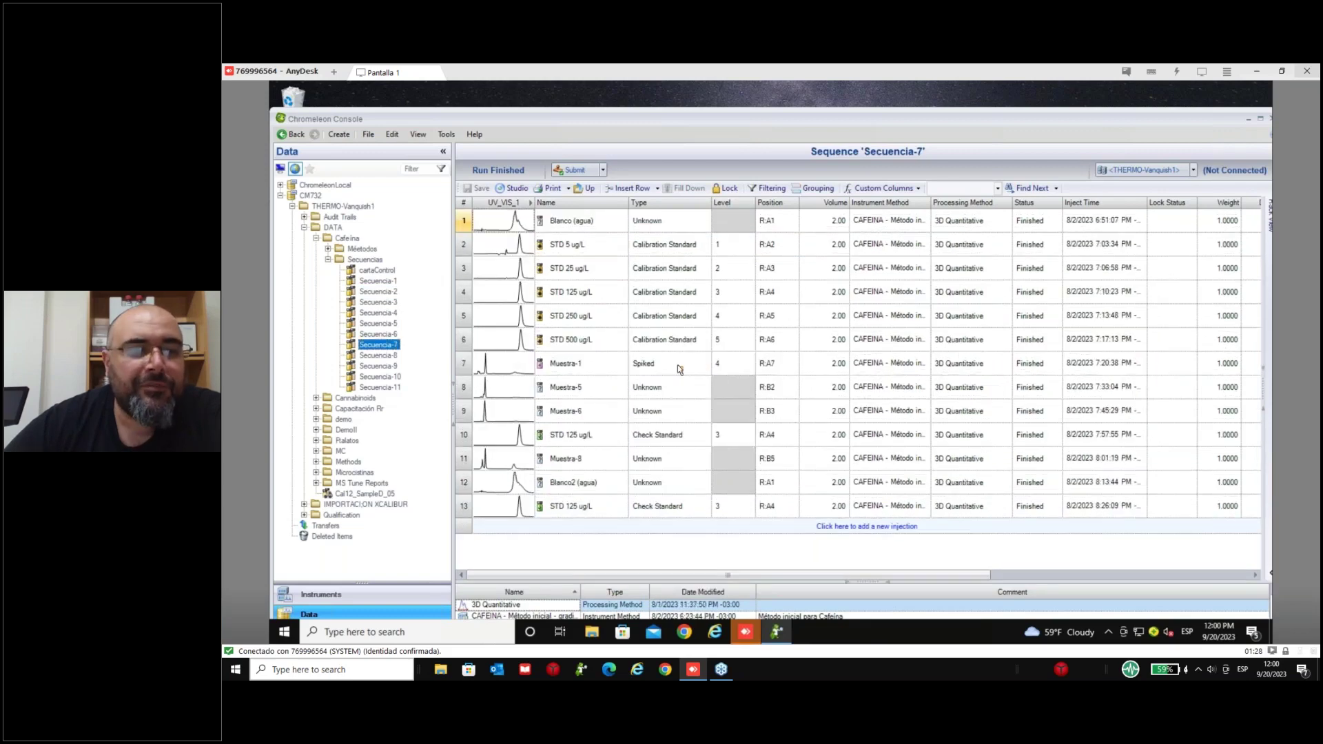
# - Open injection 2 of the cartaControl sequence in the Chromatography Studio and examine the caffeine area control chart on the report's Overview sheet
pyautogui.click(381, 271)
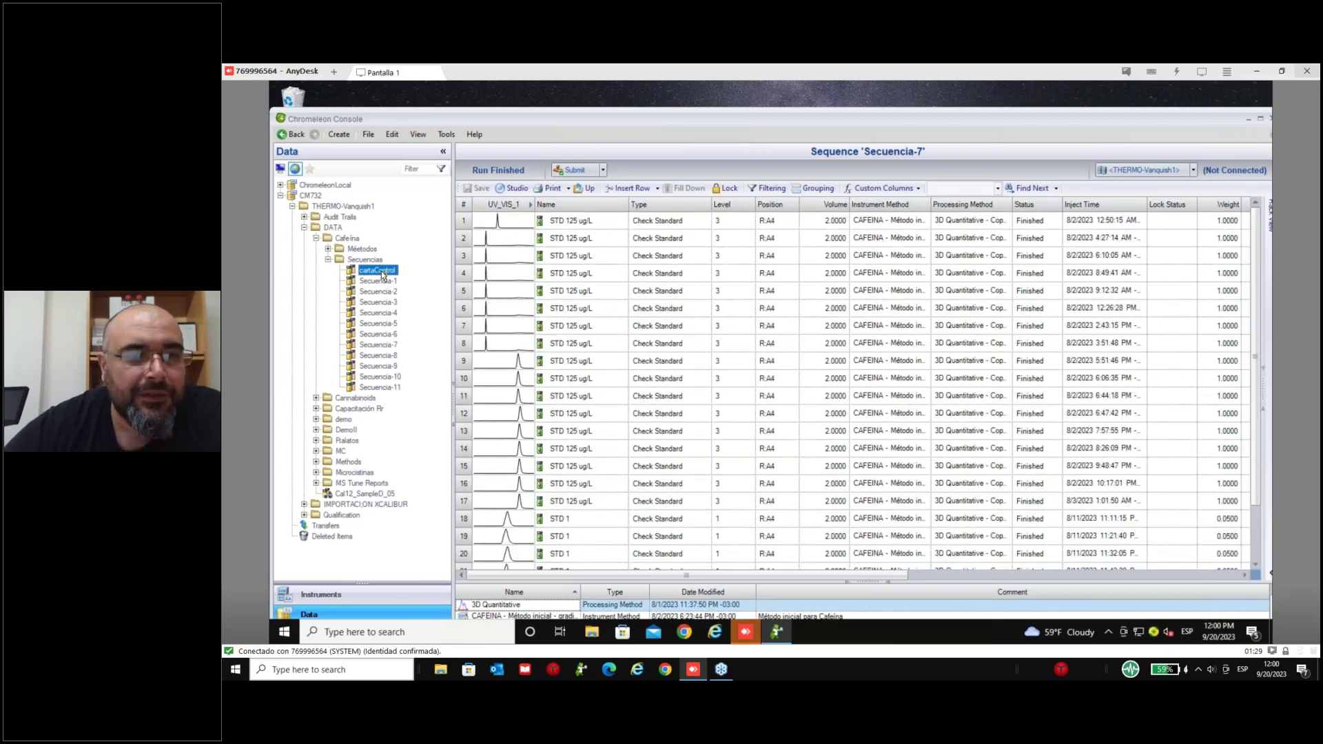
pyautogui.click(521, 235)
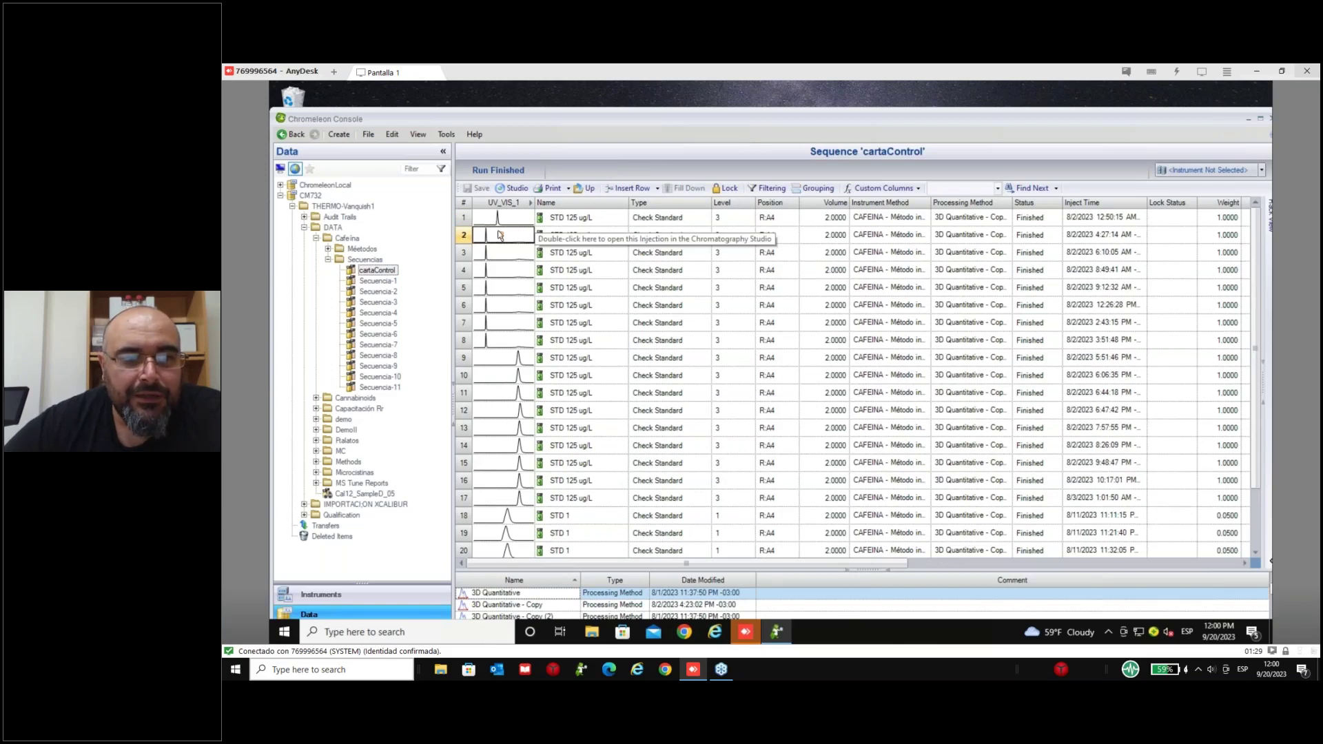
pyautogui.doubleClick(500, 235)
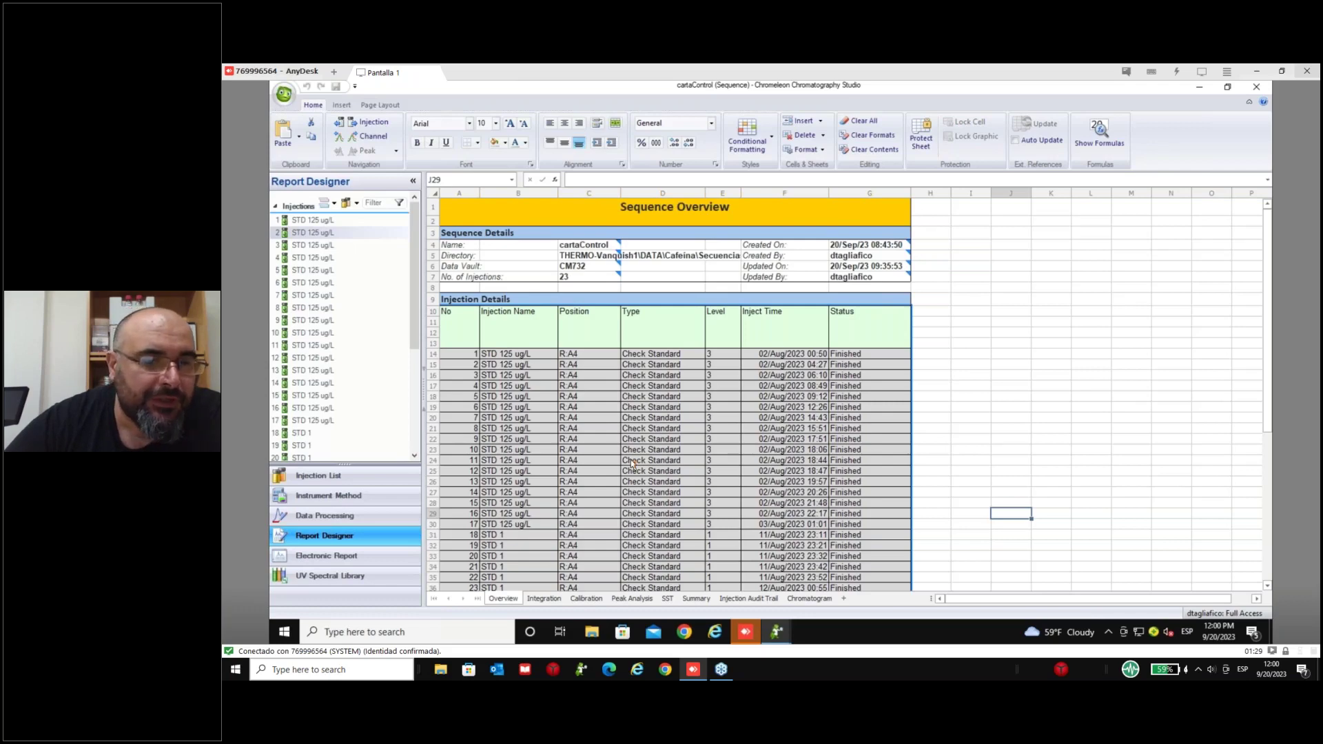
pyautogui.scroll(-7, 632, 463)
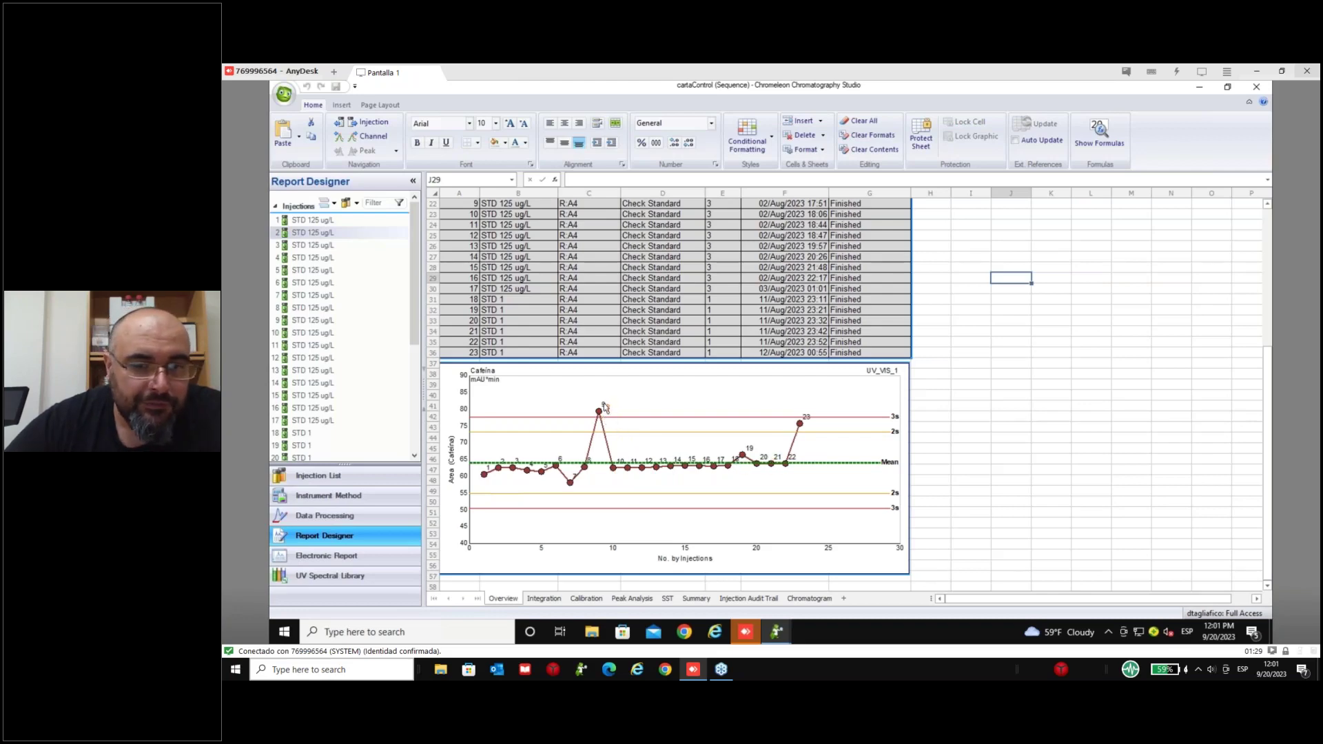
# - Show injection 9 (STD 125 ug/L) in Data Processing and enlarge the baseline region of its caffeine peak
pyautogui.click(312, 321)
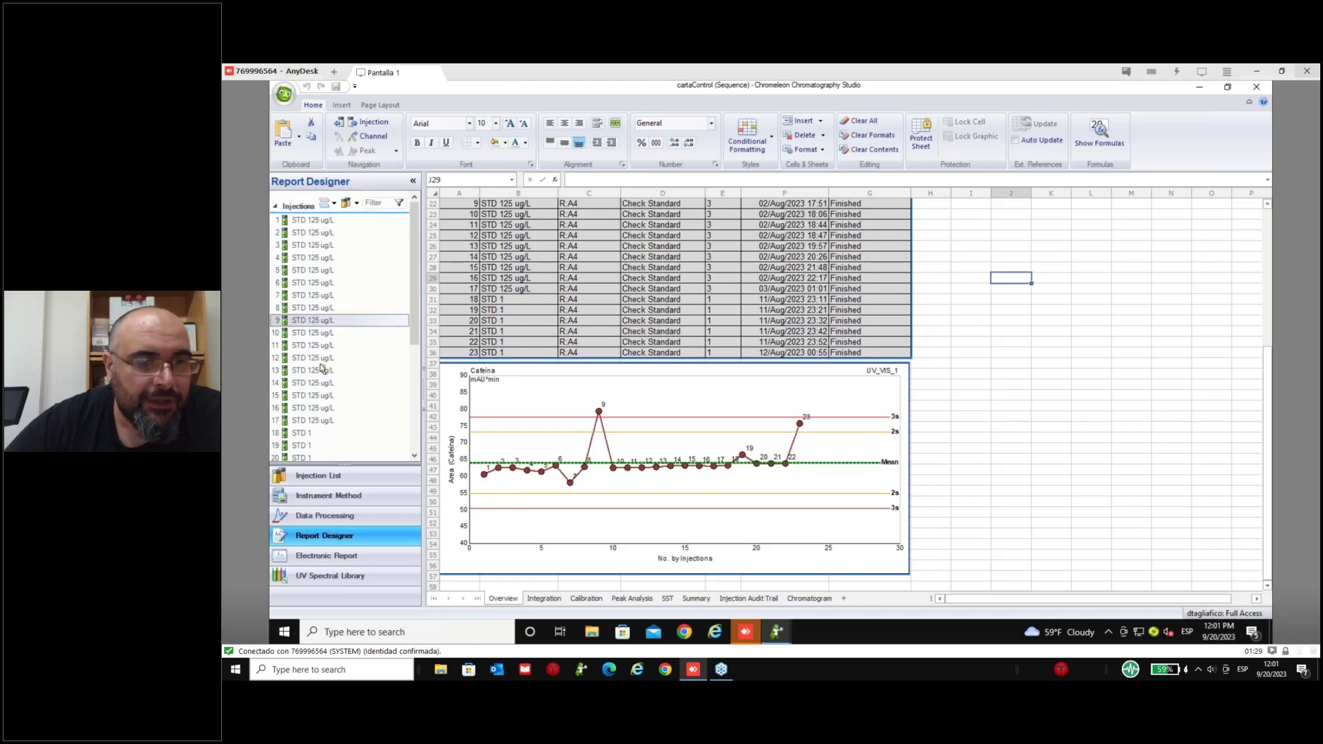
pyautogui.click(344, 521)
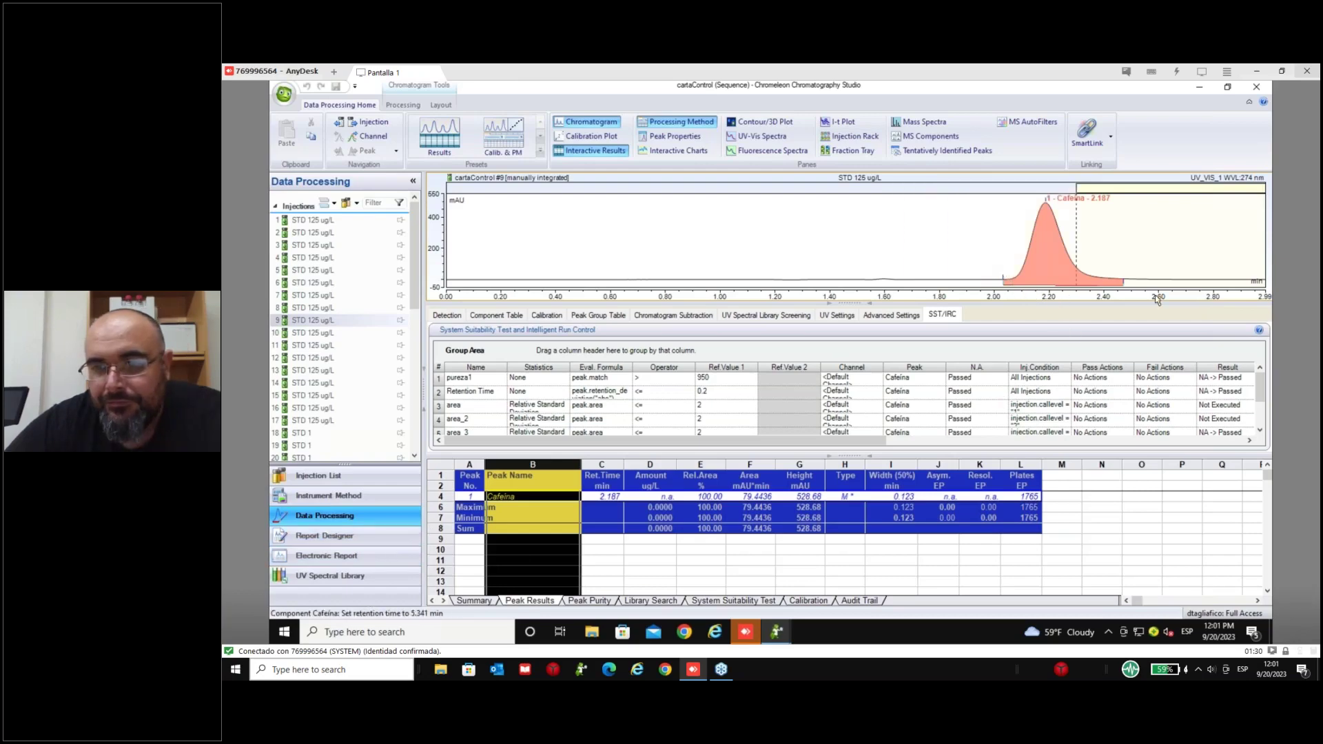
pyautogui.click(1001, 290)
pyautogui.click(907, 248)
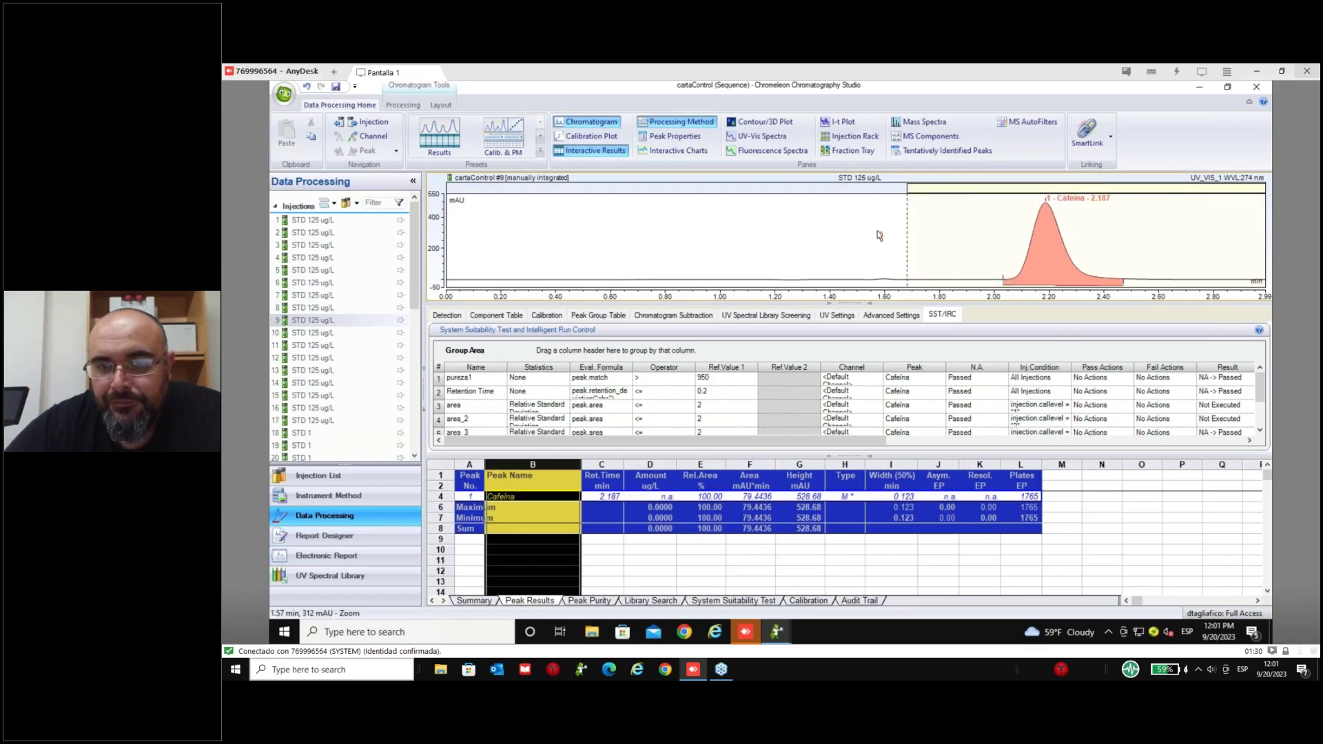
pyautogui.moveTo(987, 257); pyautogui.dragTo(1160, 276)
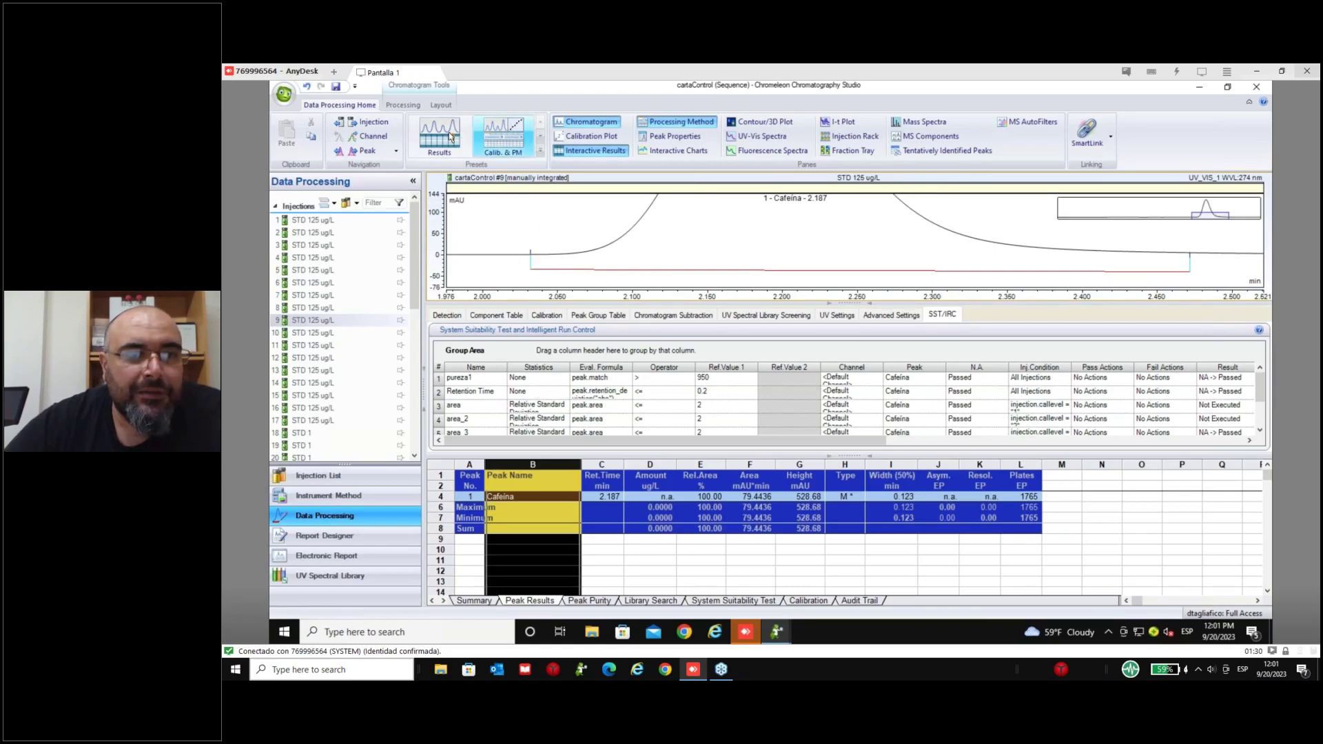
# - Remove the manual integration from injection 9, save the injection, and return to the control chart in the Report Designer
pyautogui.click(645, 191)
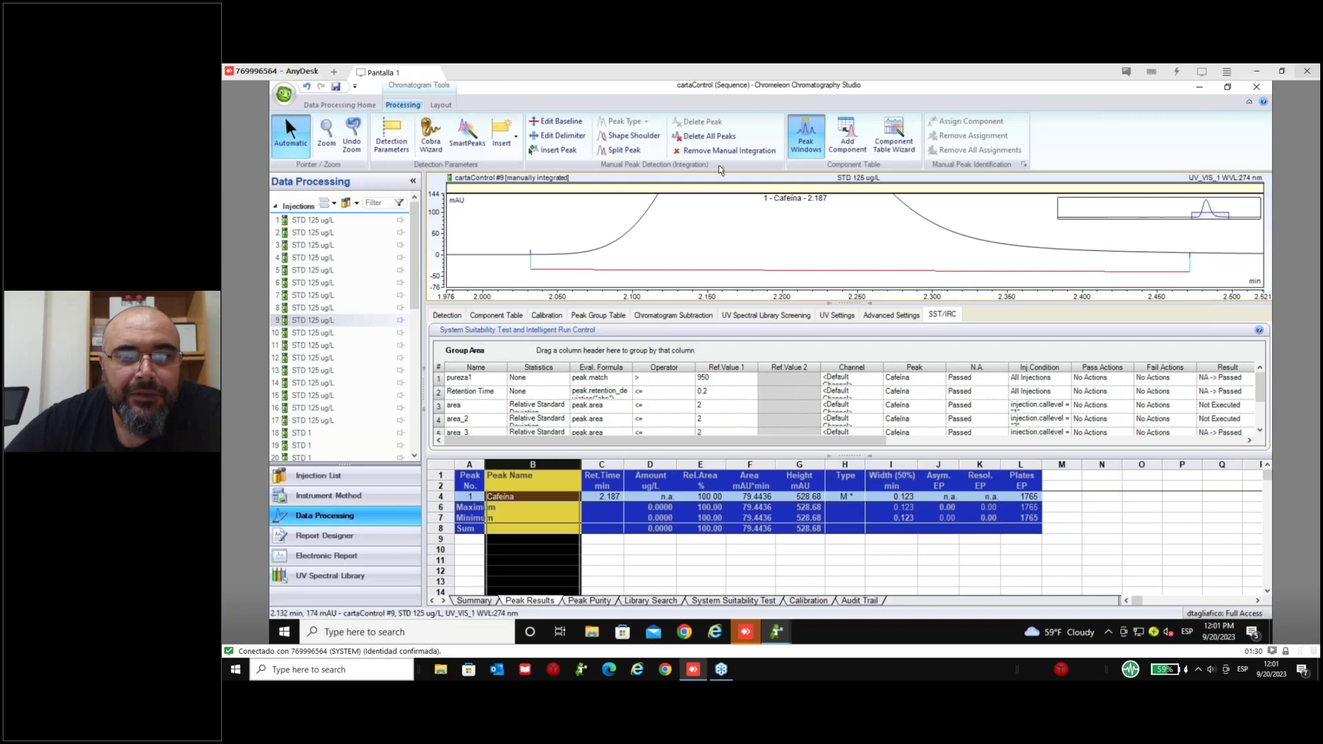
pyautogui.click(721, 151)
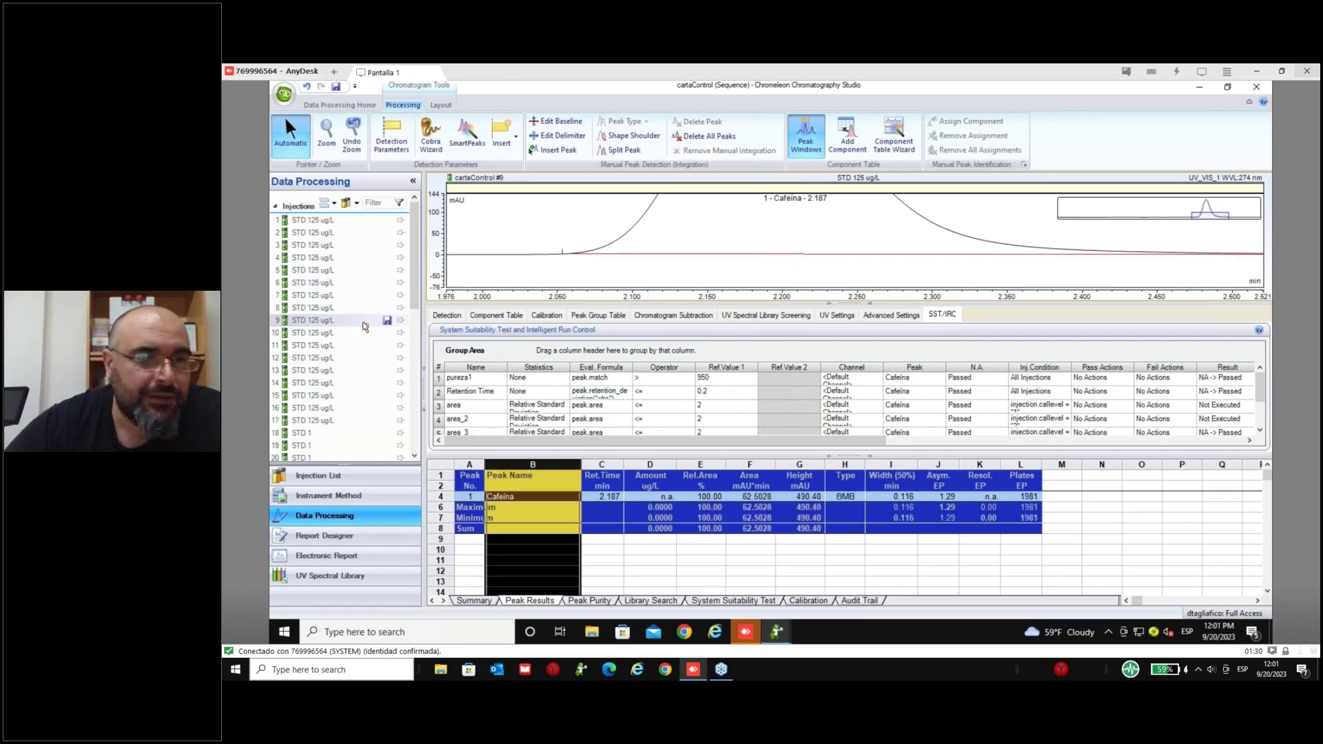
pyautogui.click(387, 322)
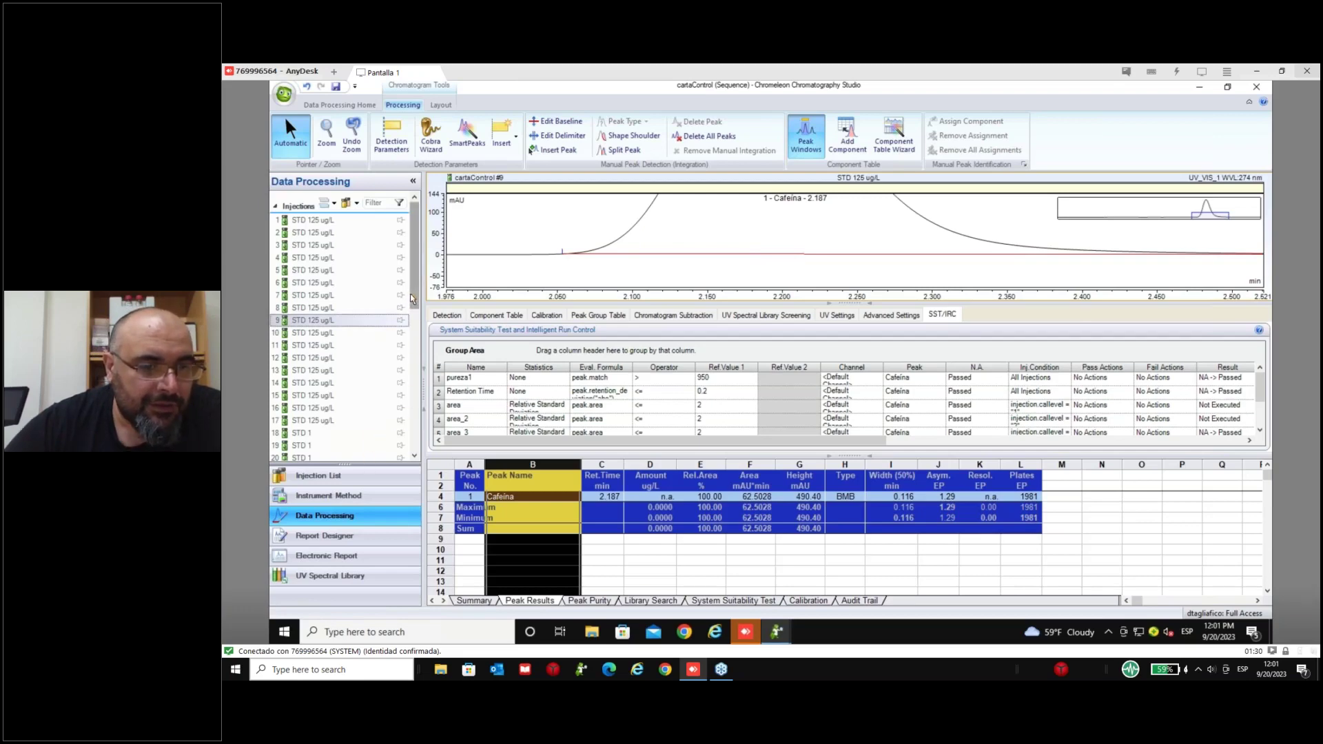
pyautogui.scroll(-3, 412, 298)
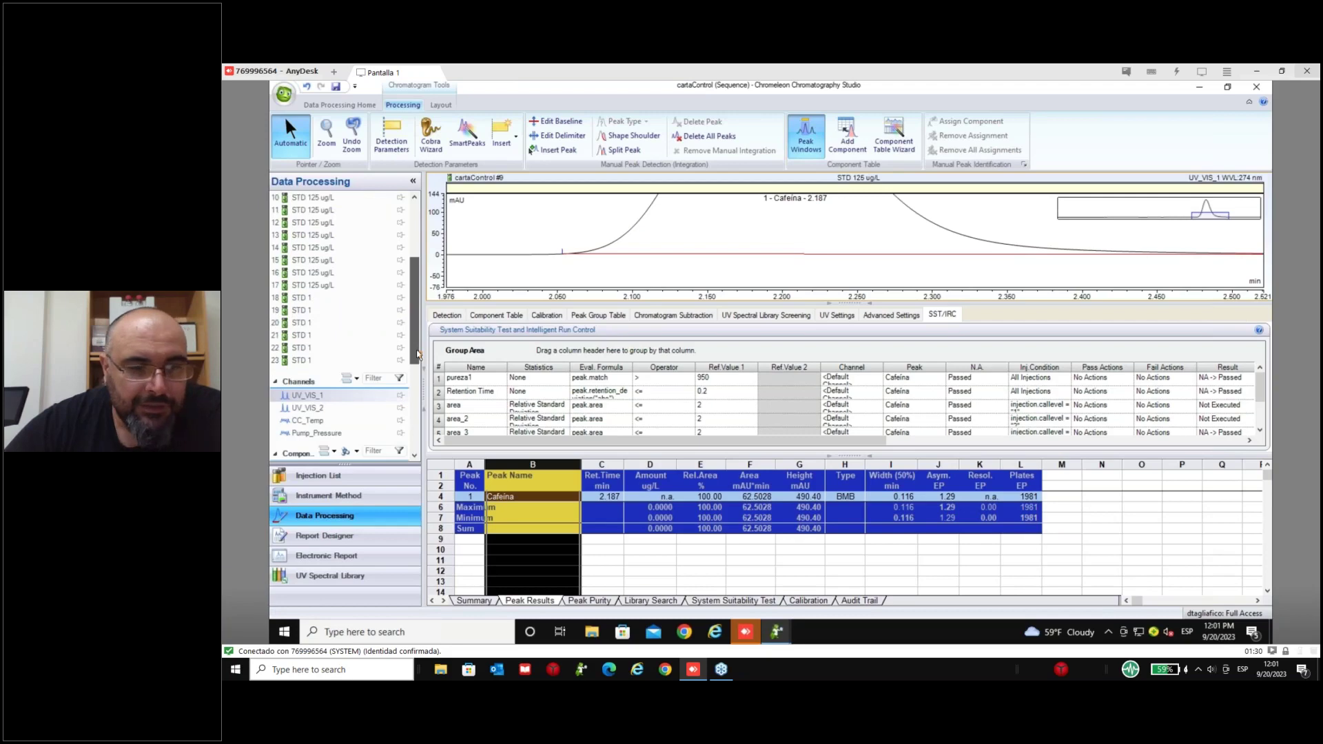
pyautogui.click(344, 538)
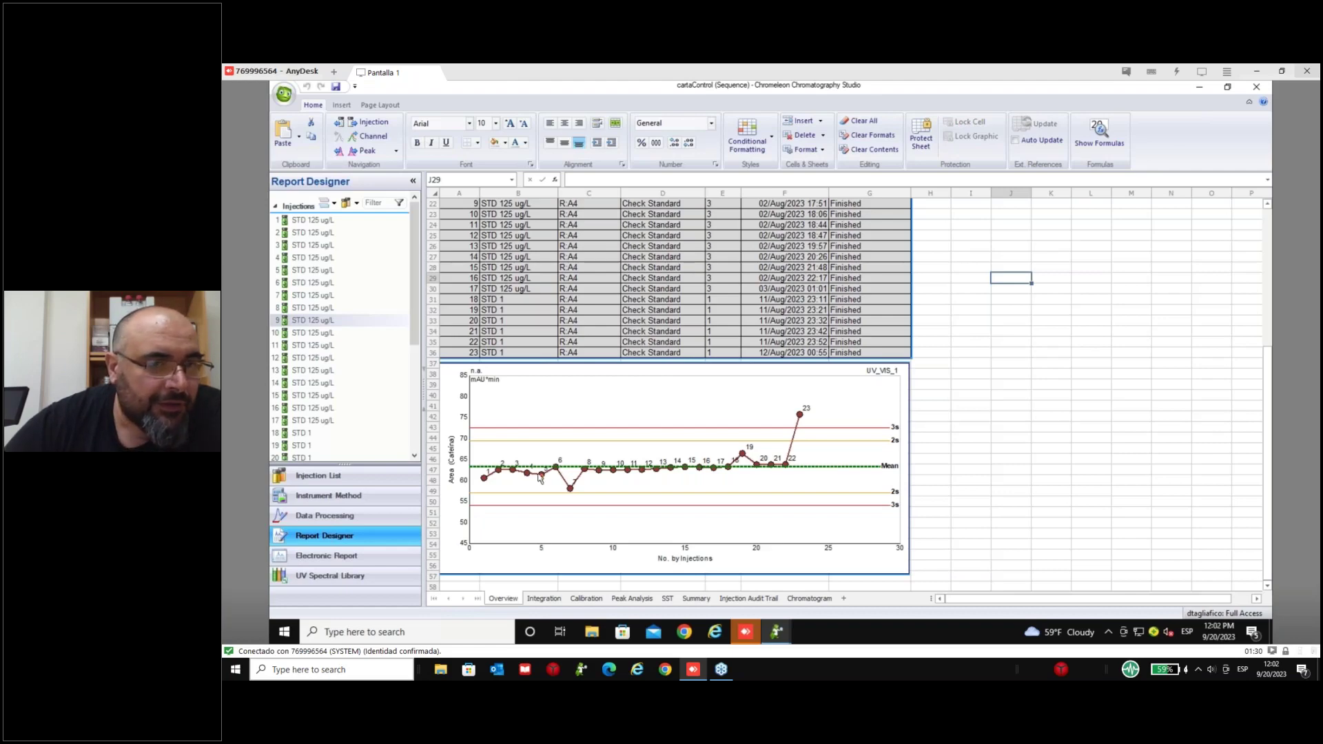
# - Inspect the caffeine peak integration of injection 7 in Data Processing and return to the control chart
pyautogui.click(300, 296)
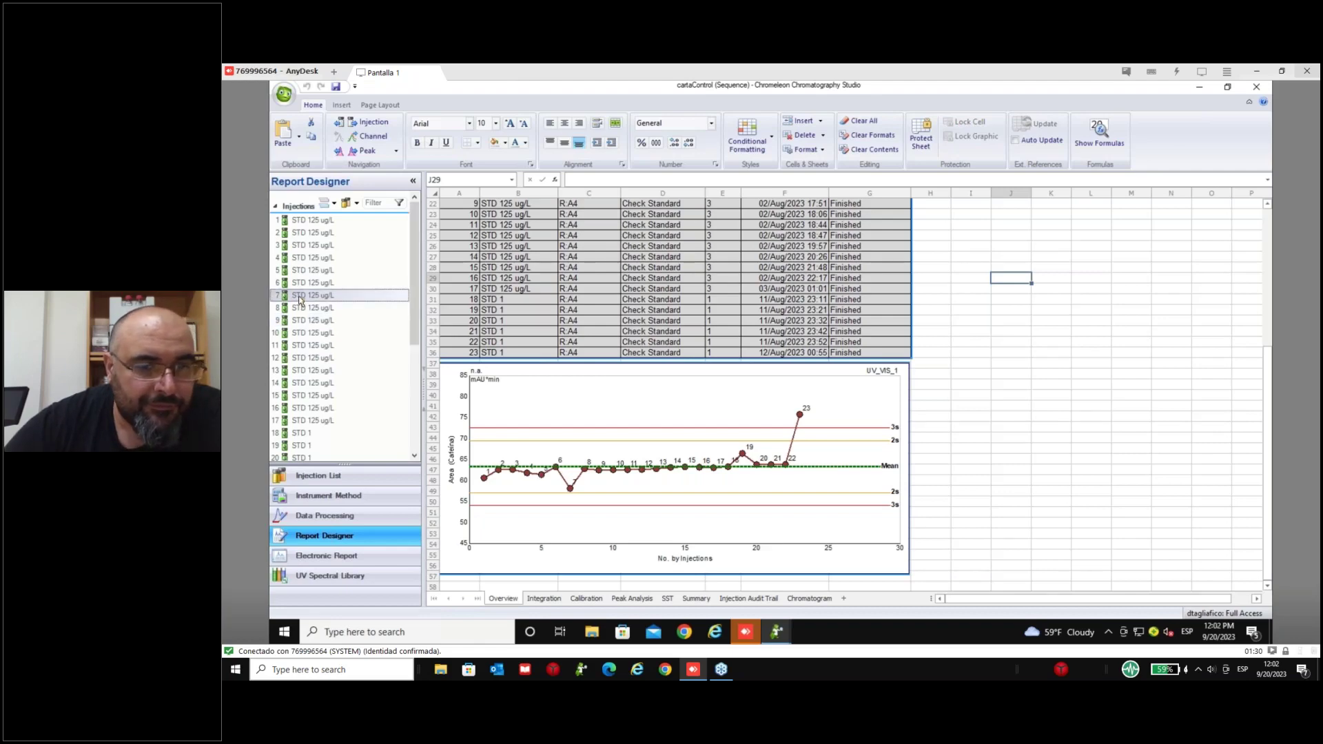
pyautogui.click(308, 519)
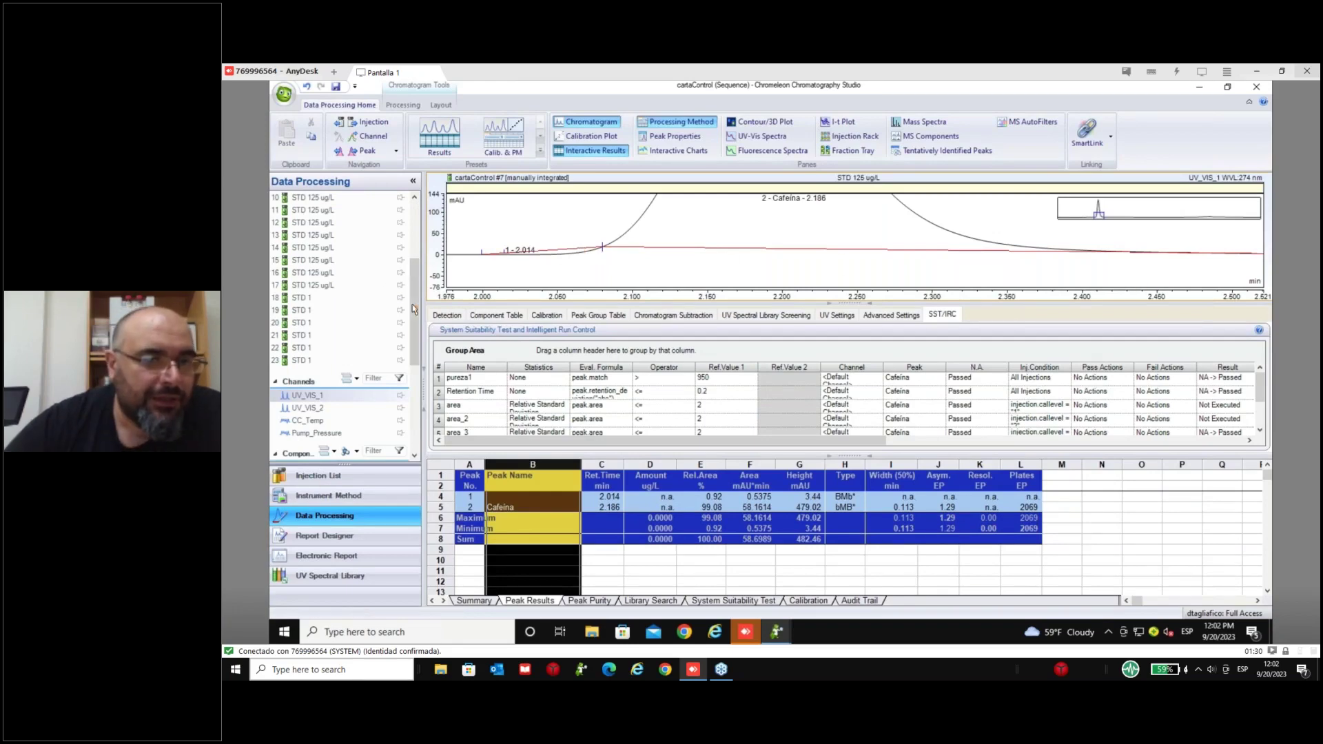
pyautogui.scroll(-1, 416, 331)
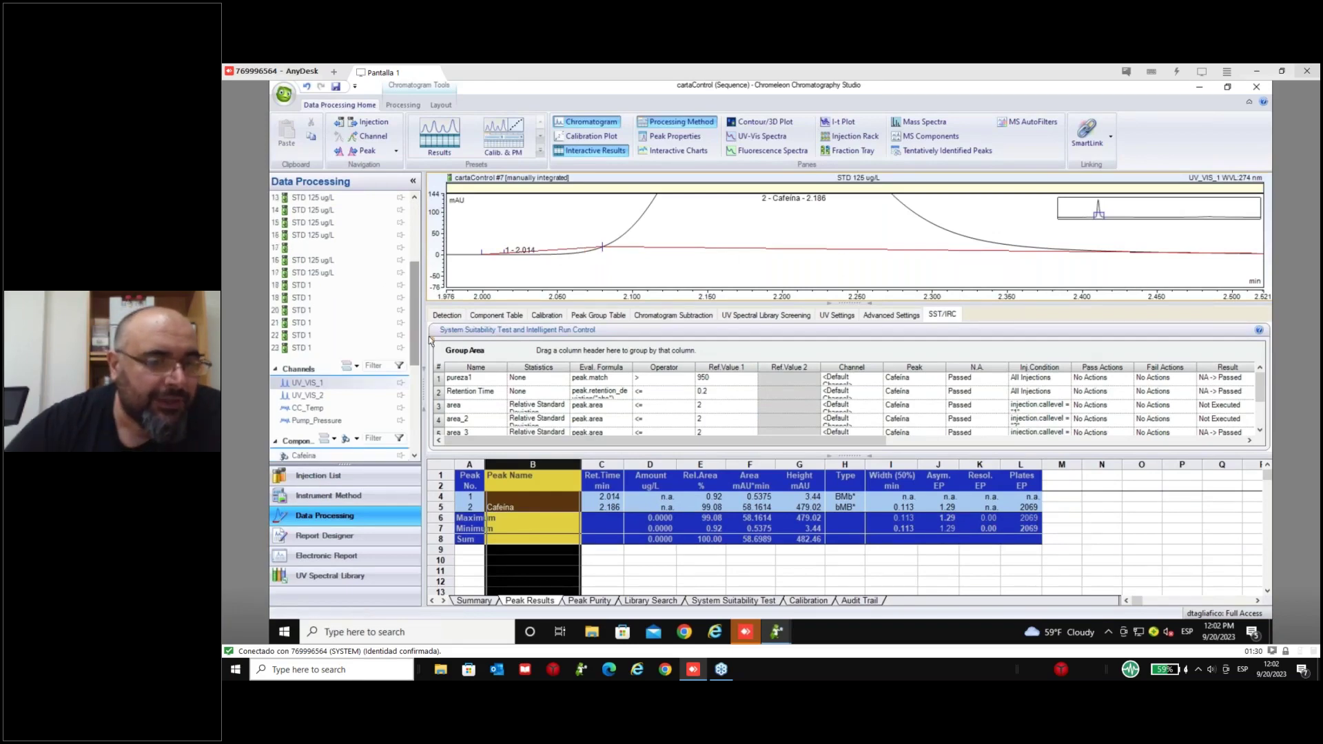
pyautogui.click(357, 535)
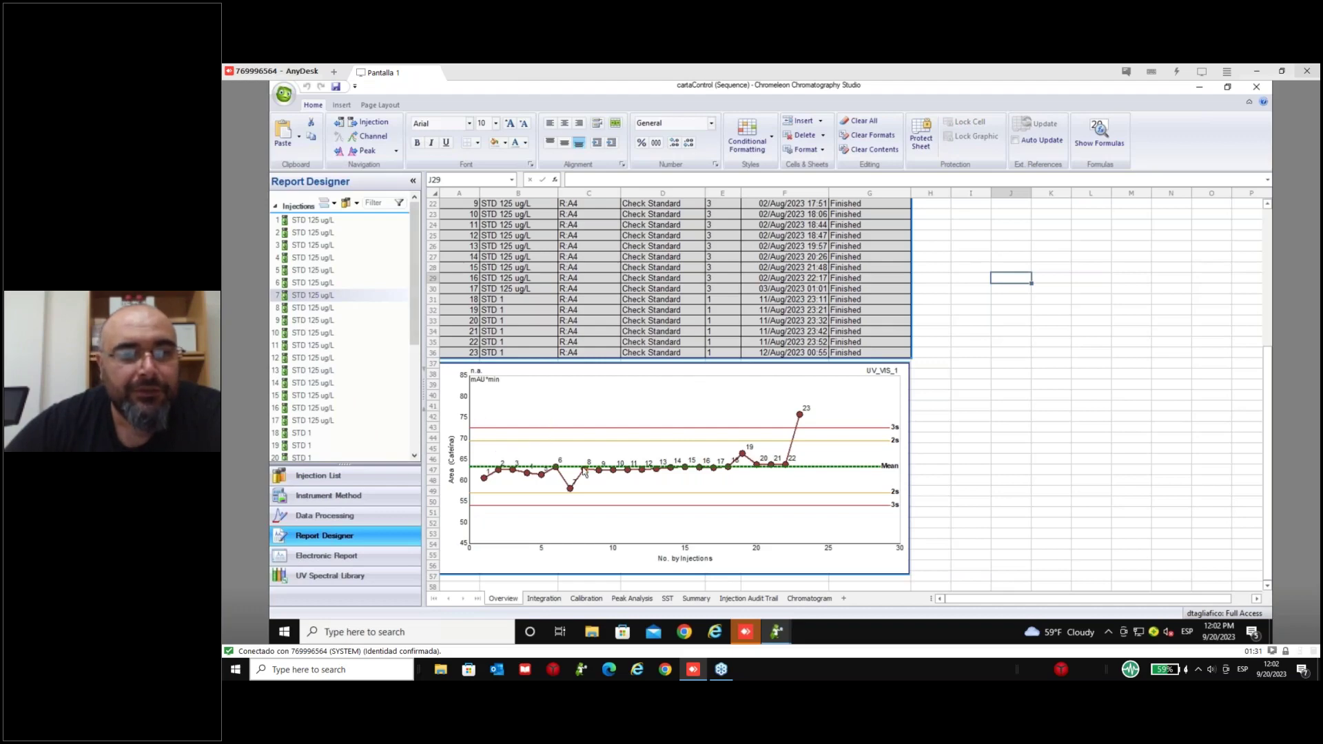
# - Compare the control chart with the report's injection details table and the cartaControl injection list
pyautogui.scroll(1, 583, 471)
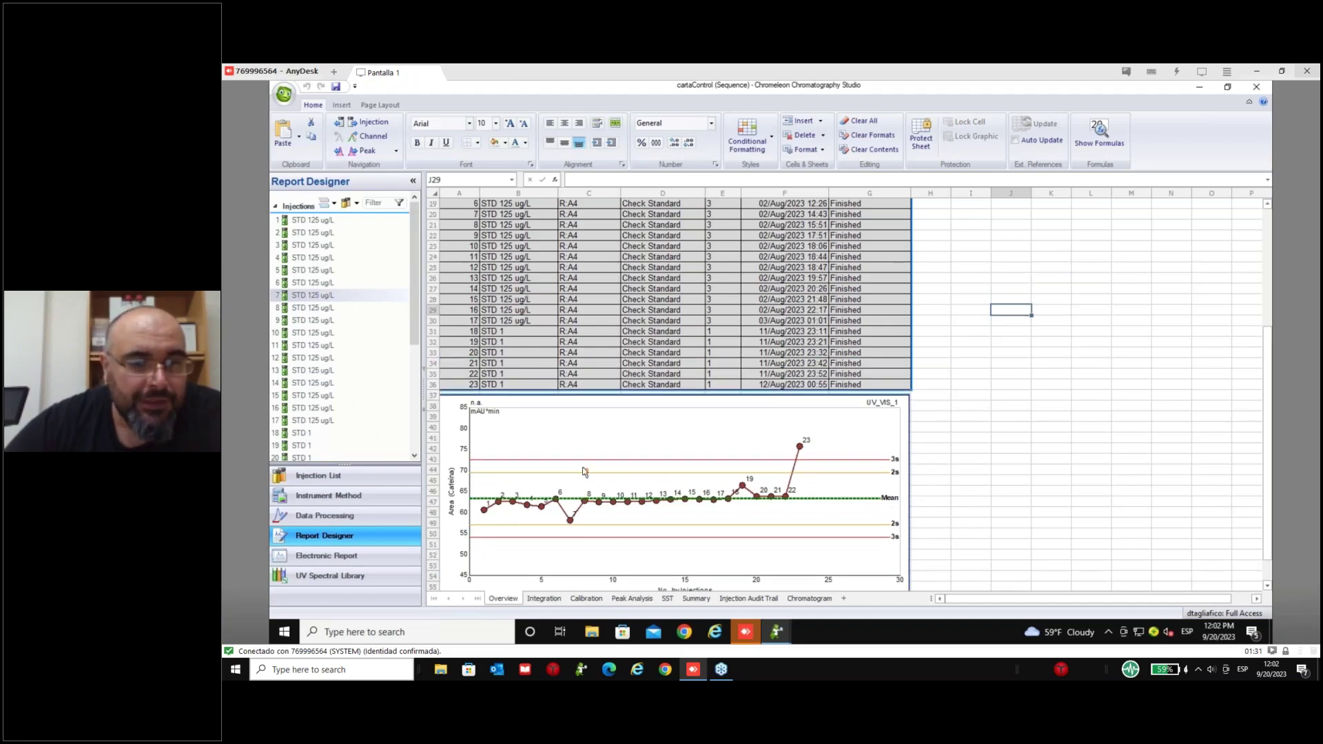
pyautogui.scroll(3, 584, 471)
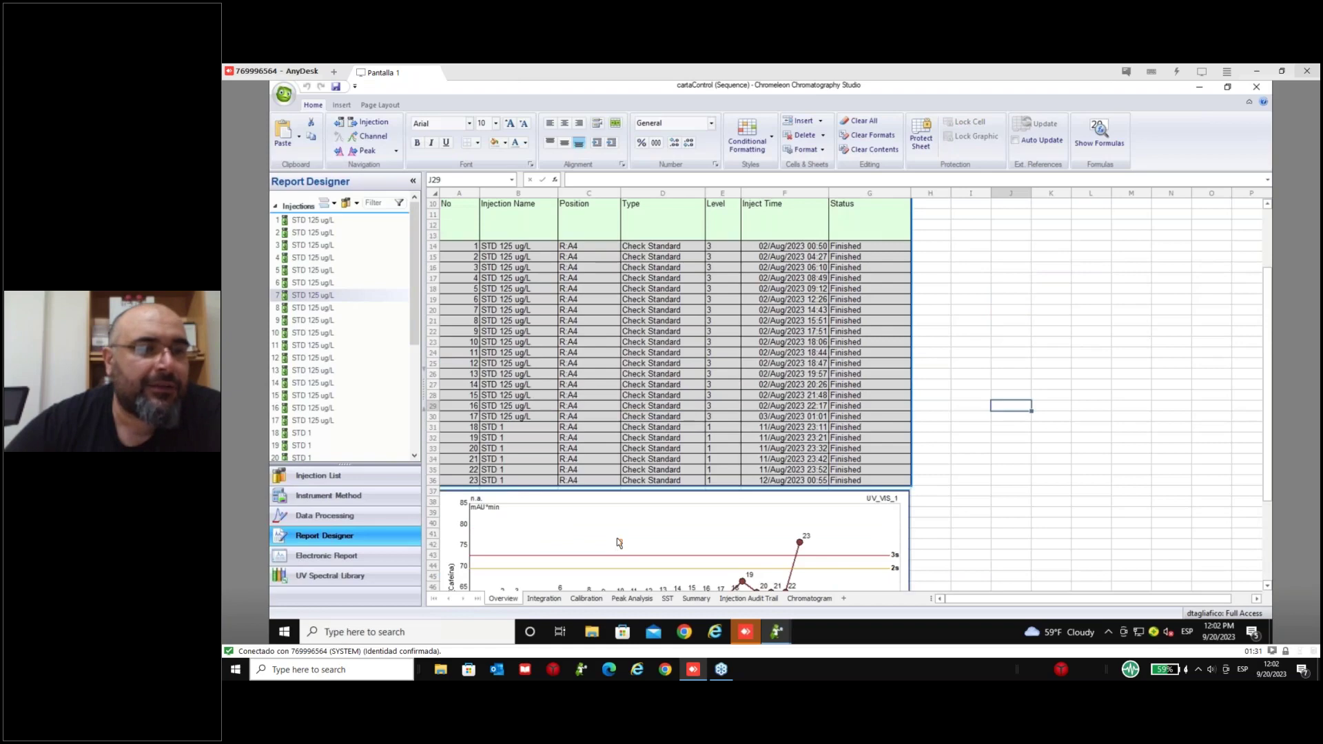
pyautogui.scroll(-4, 618, 542)
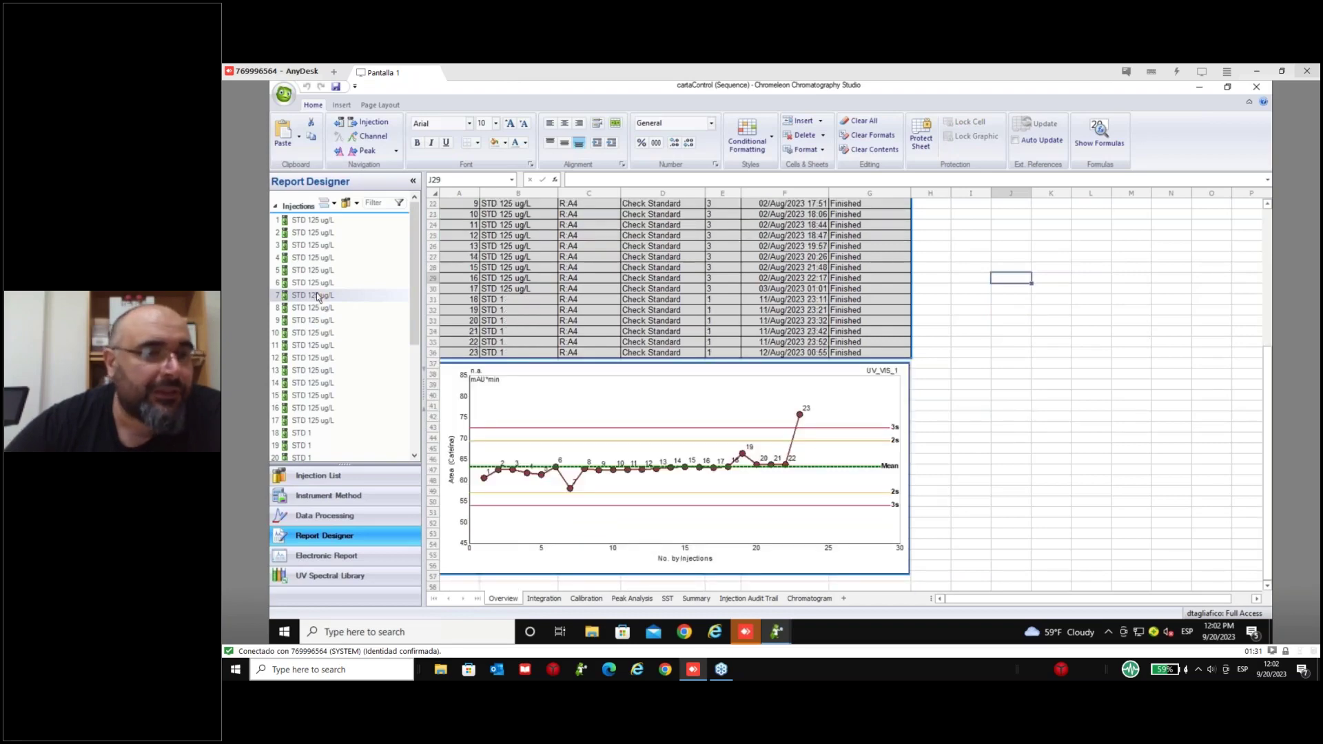
pyautogui.click(364, 479)
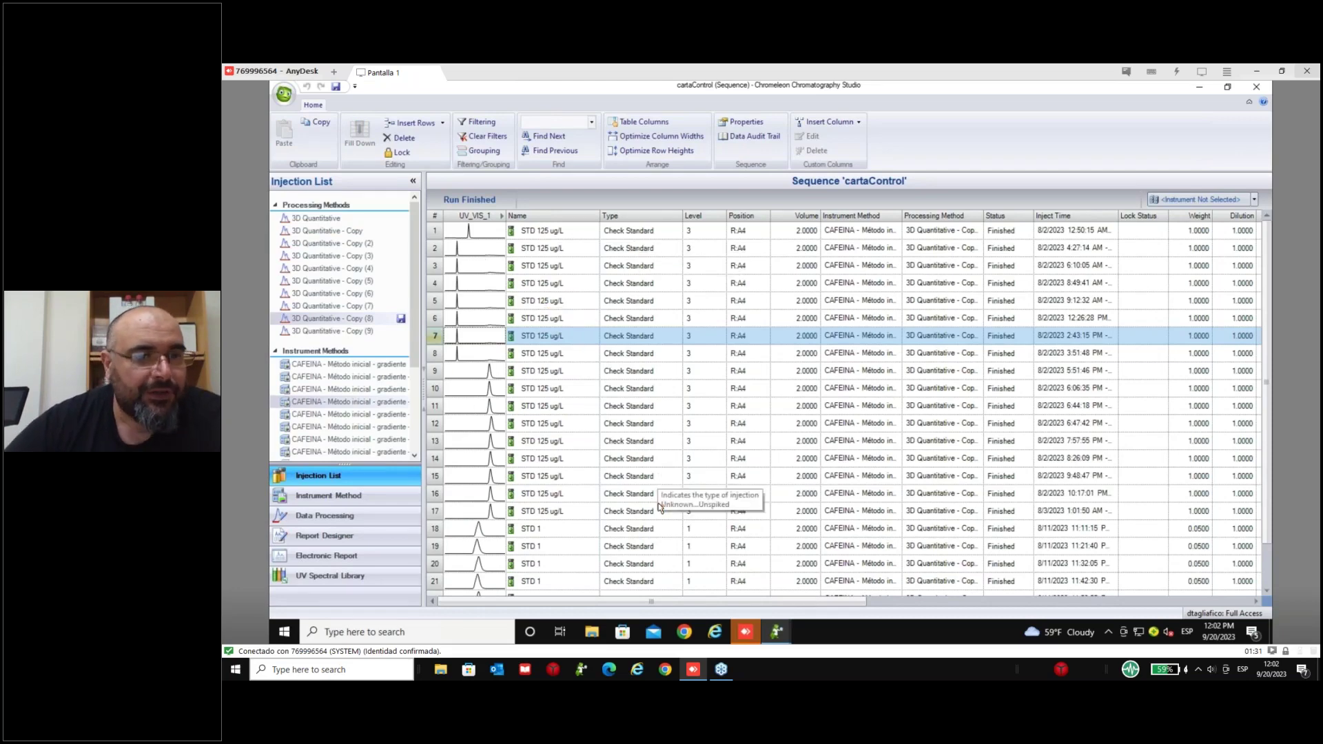
pyautogui.click(317, 538)
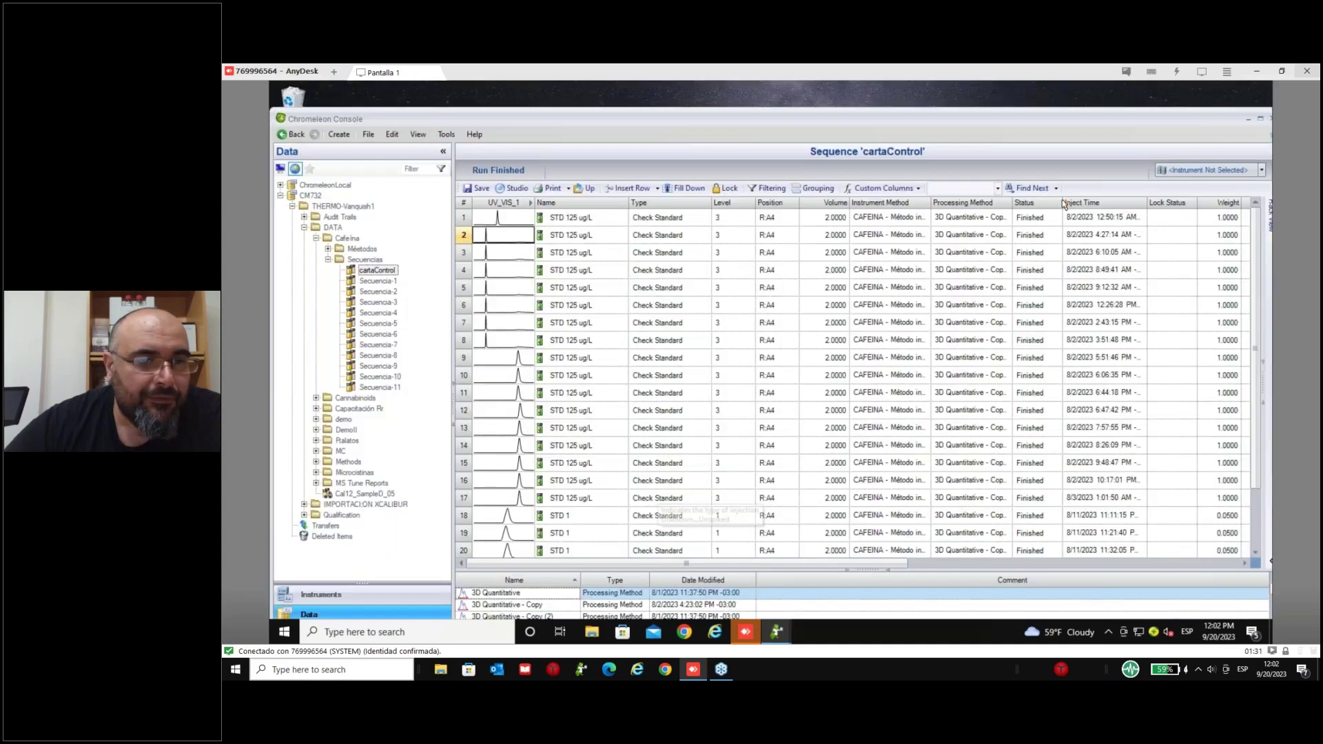
# - Switch to the Chromeleon Console, select the Secuencias folder, and show the query types available for creation
pyautogui.click(364, 259)
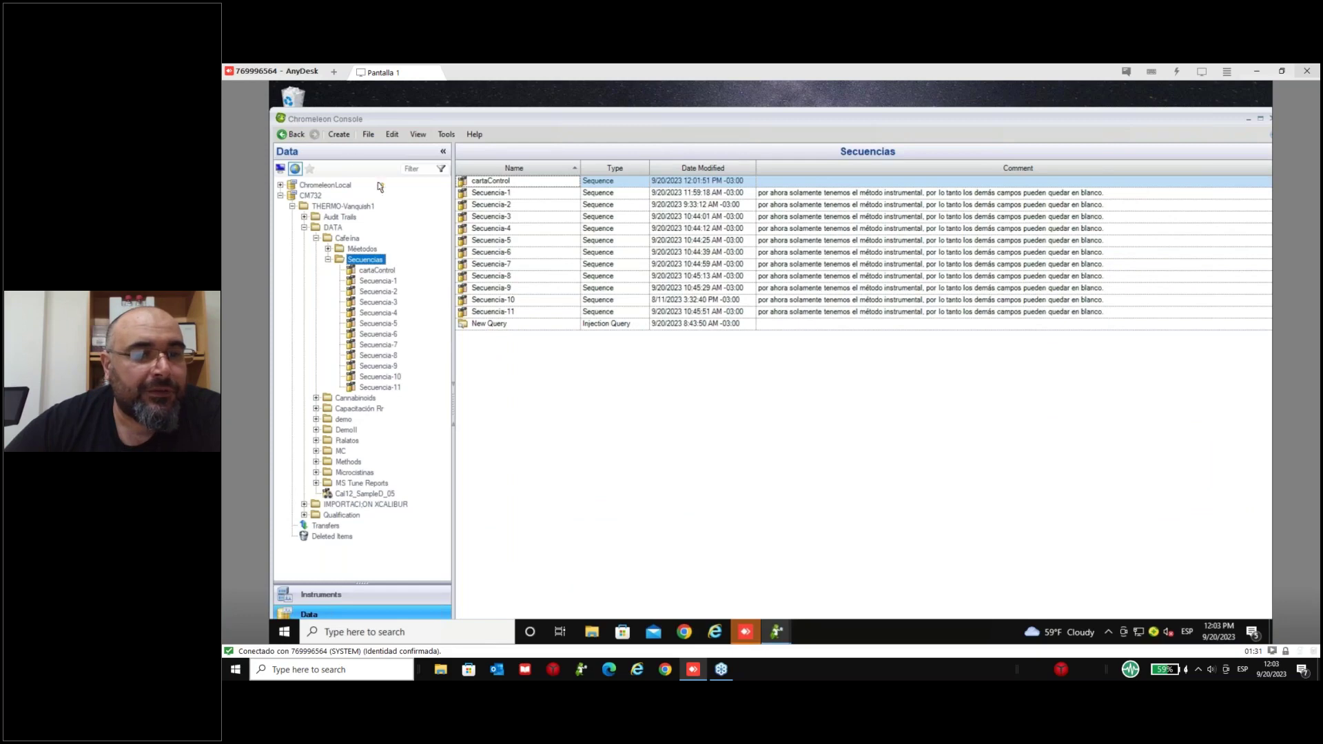
pyautogui.click(336, 137)
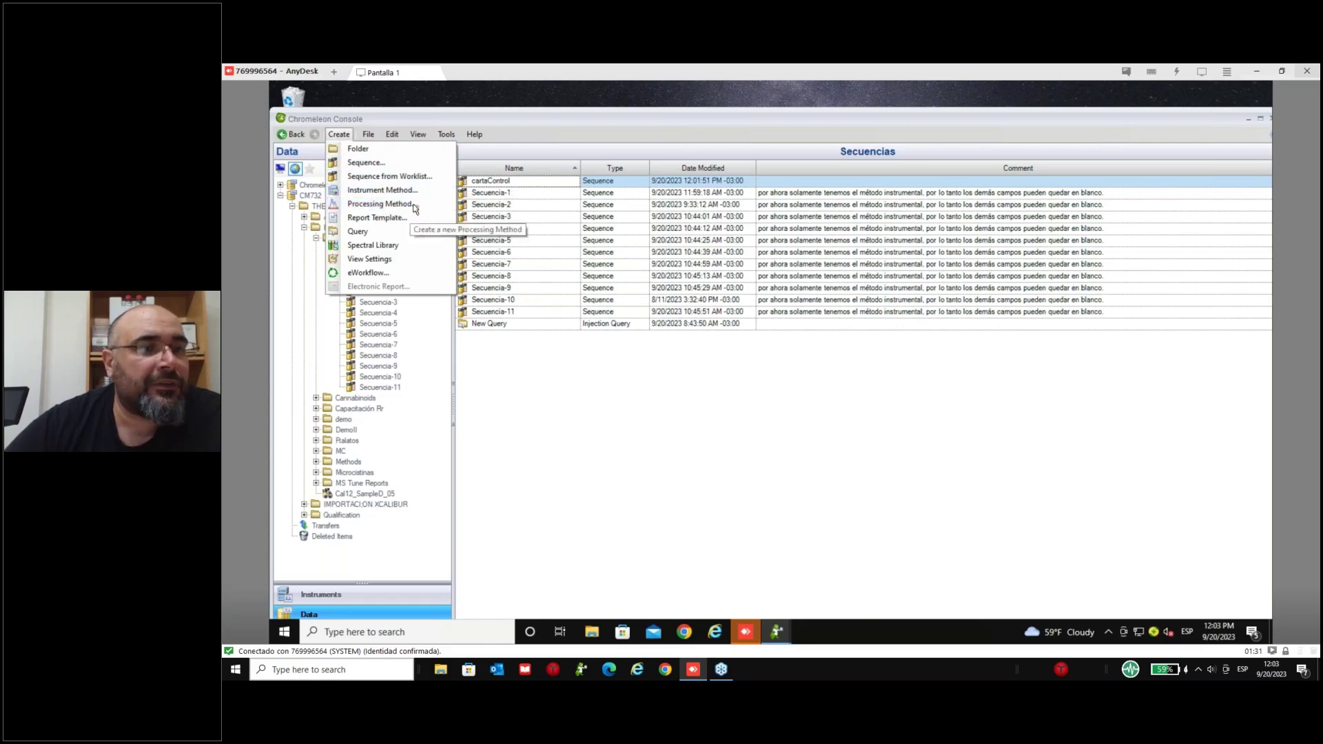
pyautogui.moveTo(369, 235)
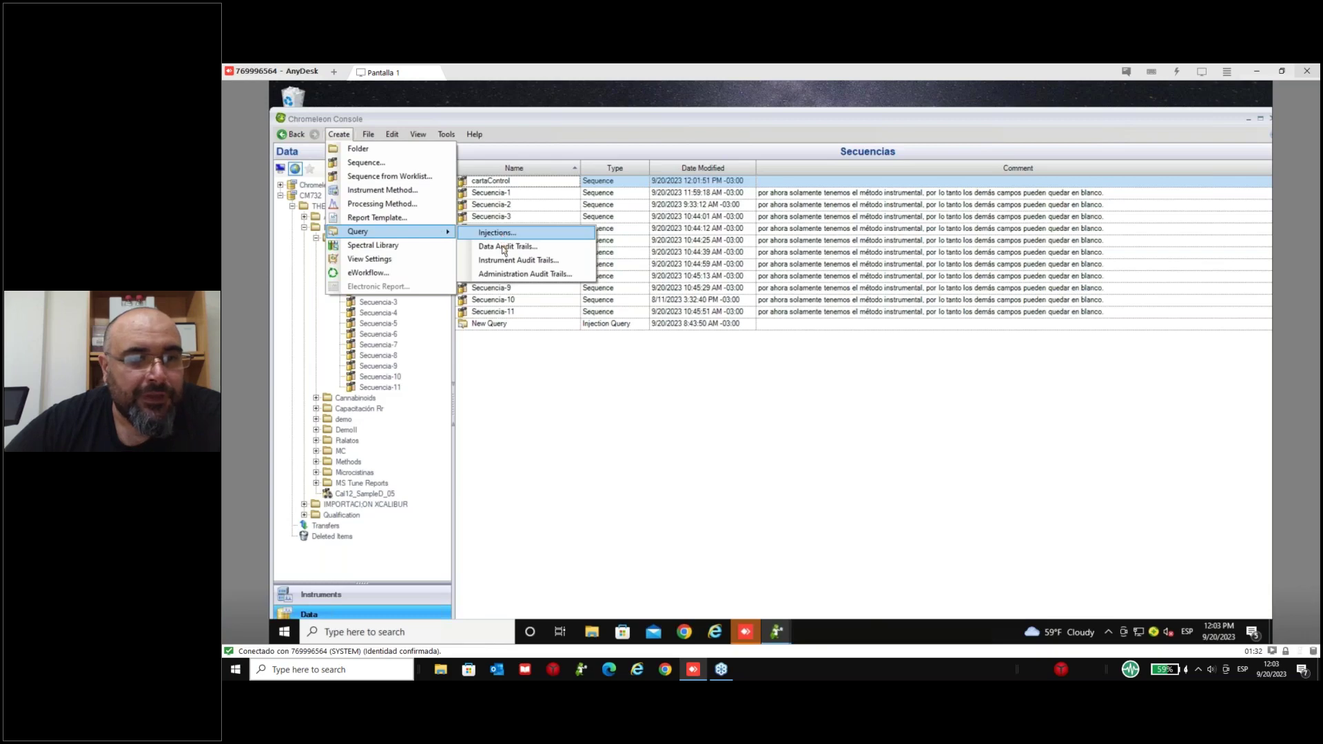
# - Open the existing New Query injection query from the Secuencias folder in a maximized window to show its search criteria
pyautogui.click(503, 326)
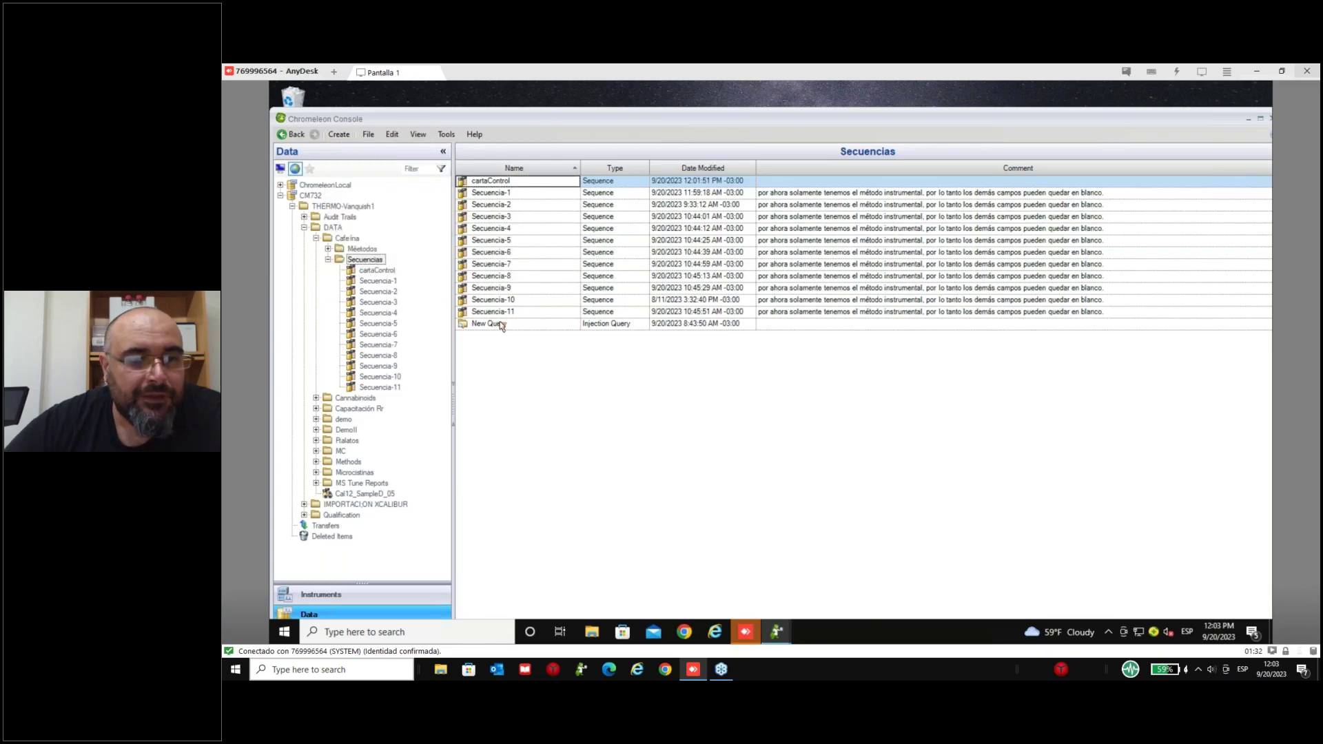
pyautogui.doubleClick(503, 326)
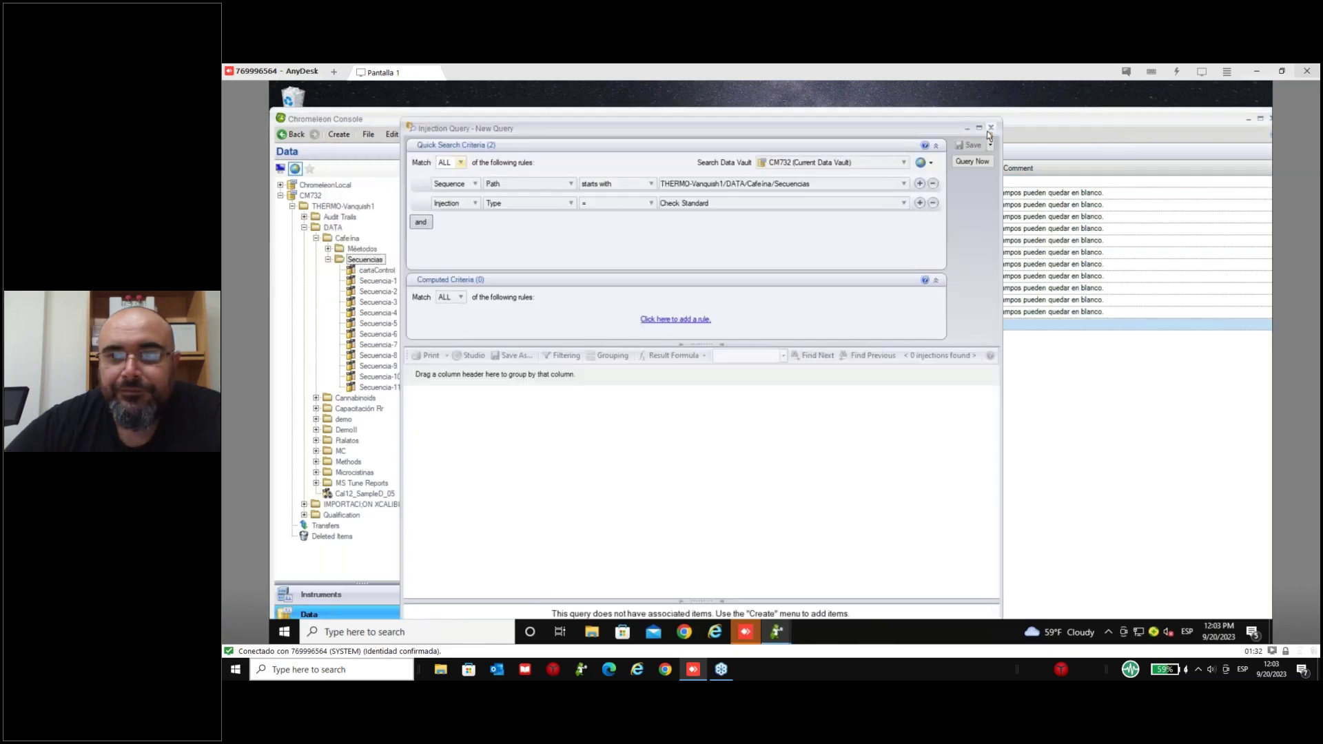
pyautogui.click(989, 129)
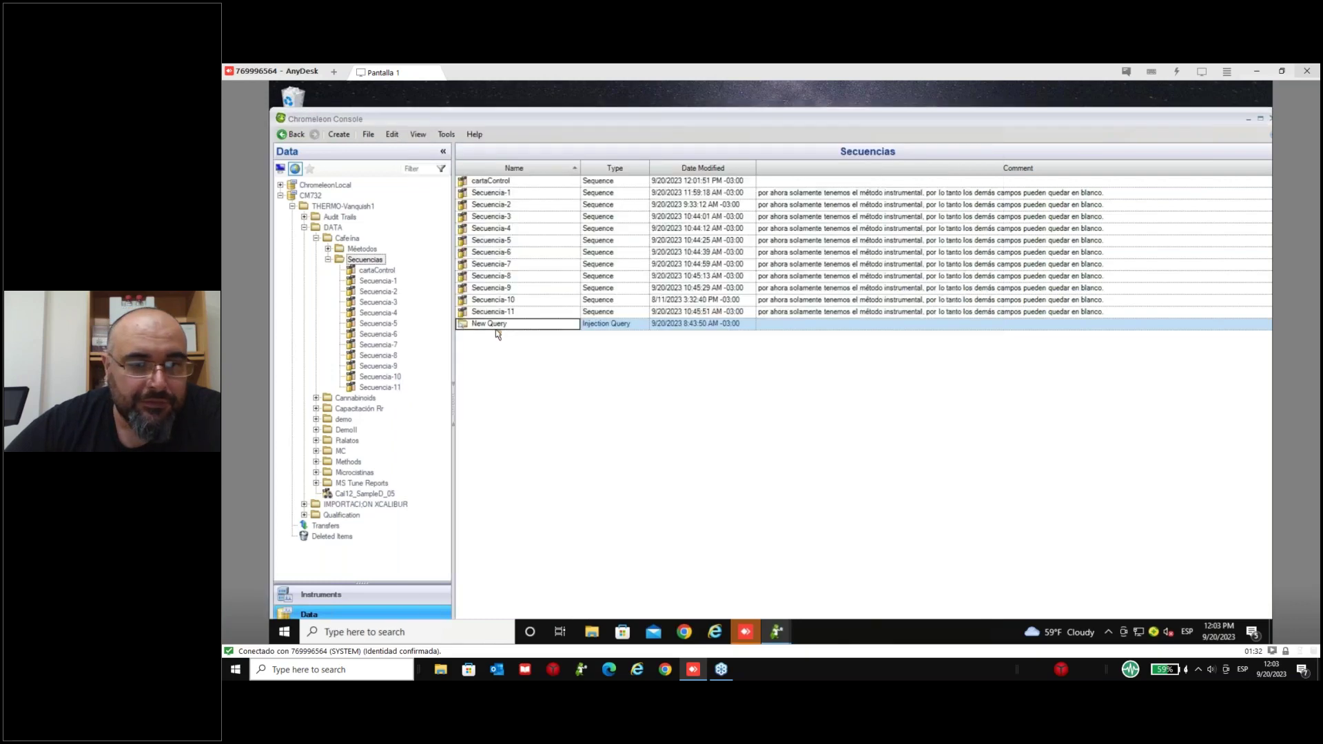
pyautogui.doubleClick(495, 324)
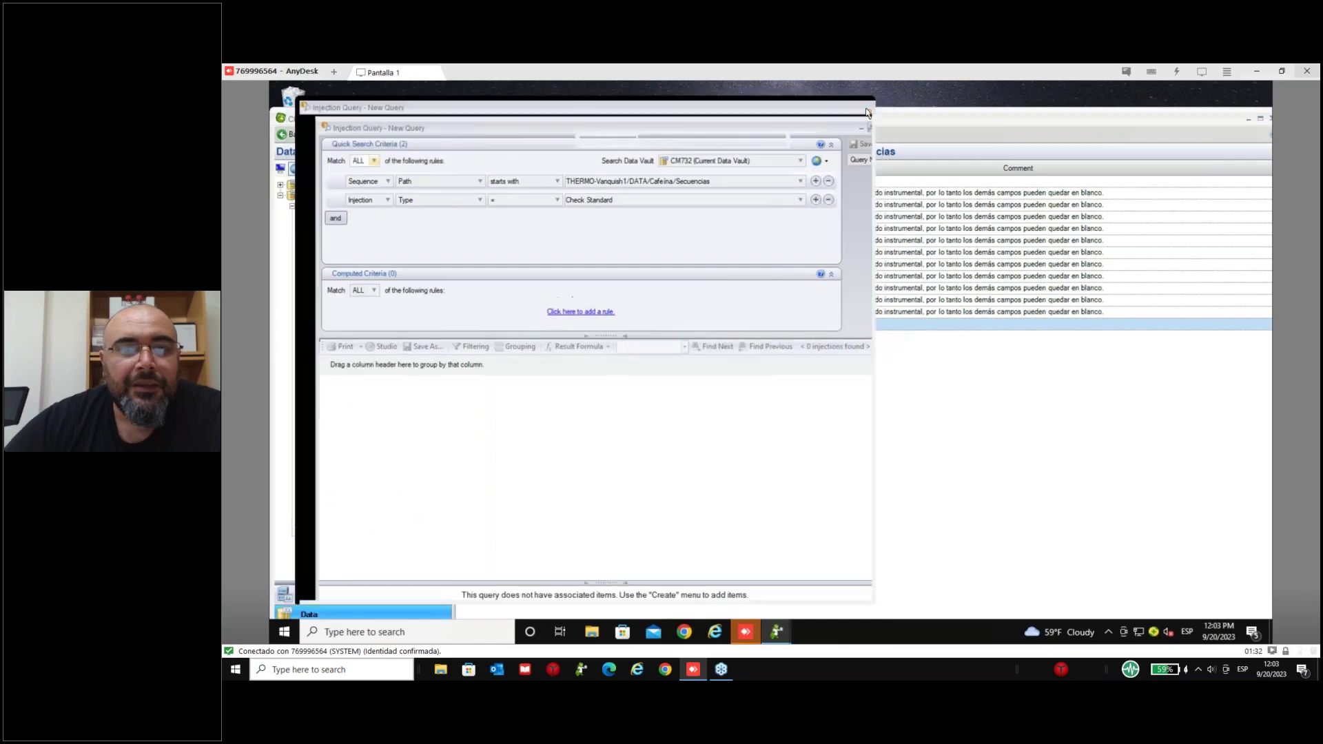
pyautogui.click(866, 109)
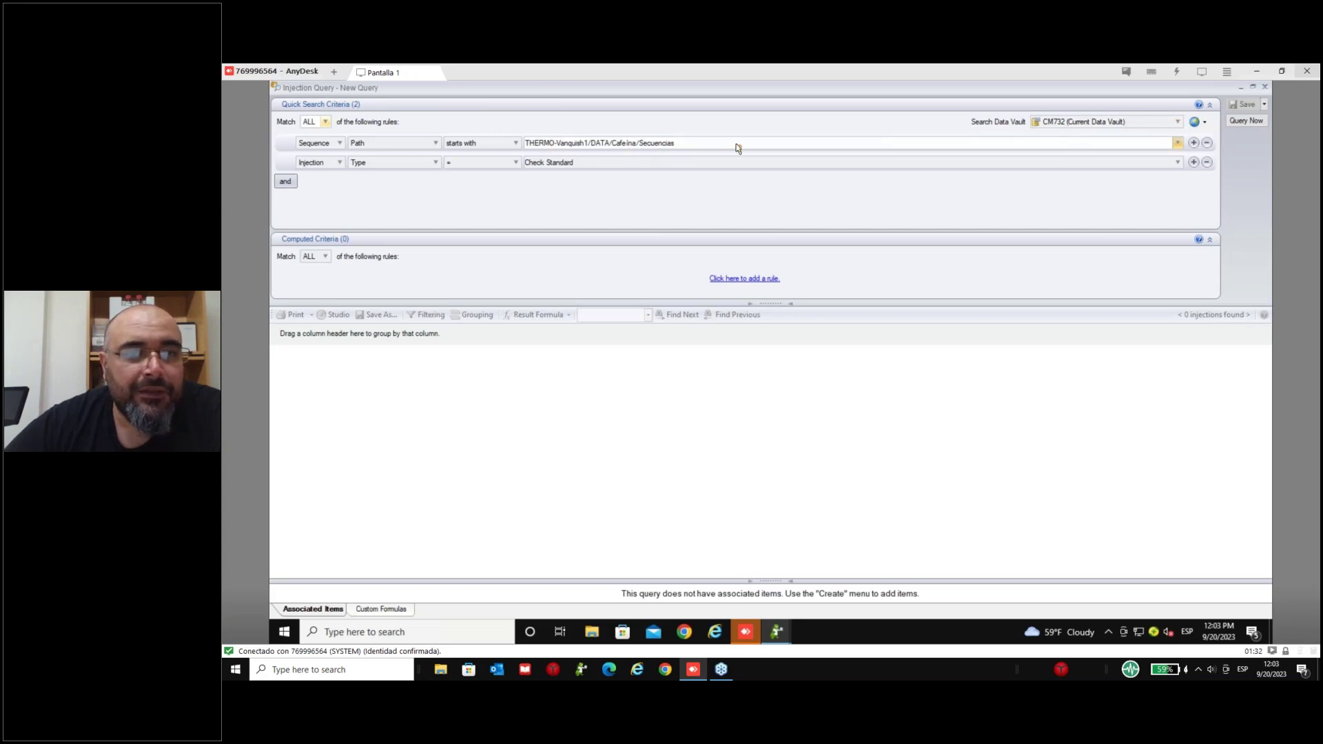
# - Examine the folder paths available for the sequence path rule and compare them with the Secuencias folder in the Chromeleon Console
pyautogui.click(1179, 143)
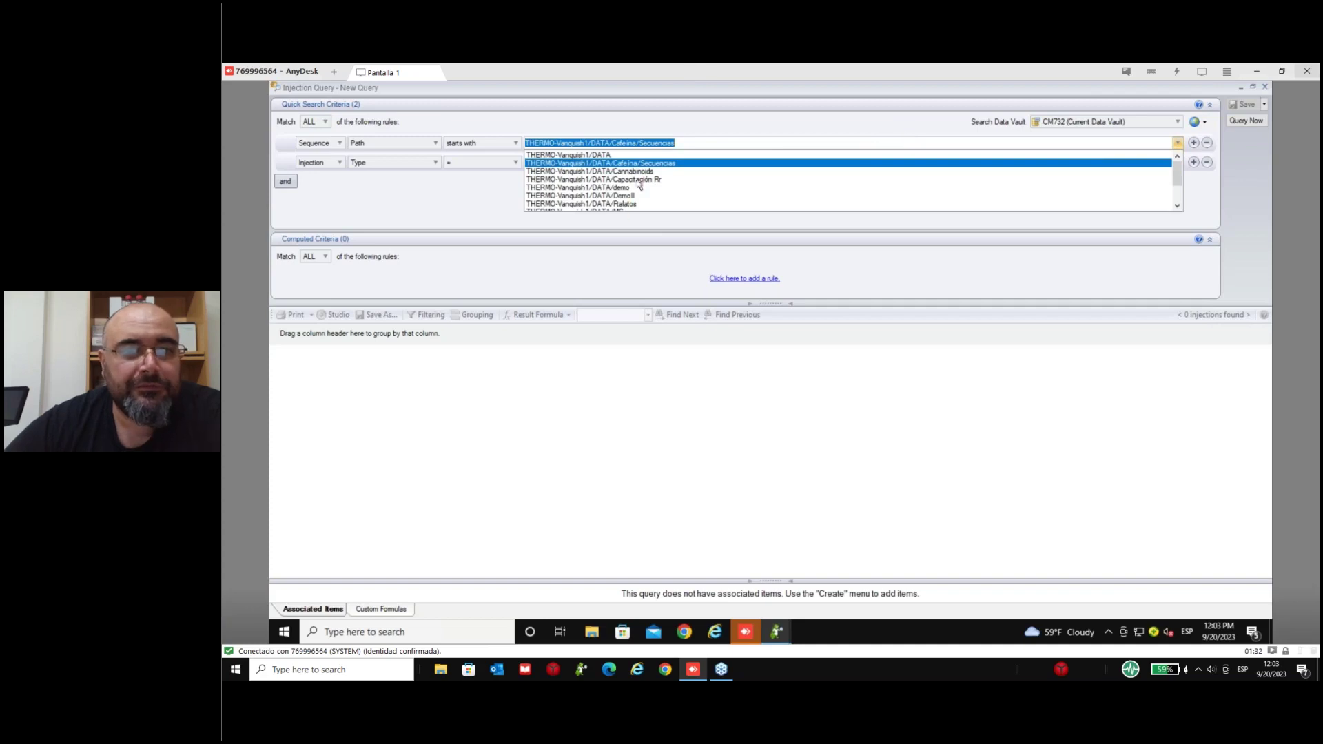
pyautogui.click(651, 217)
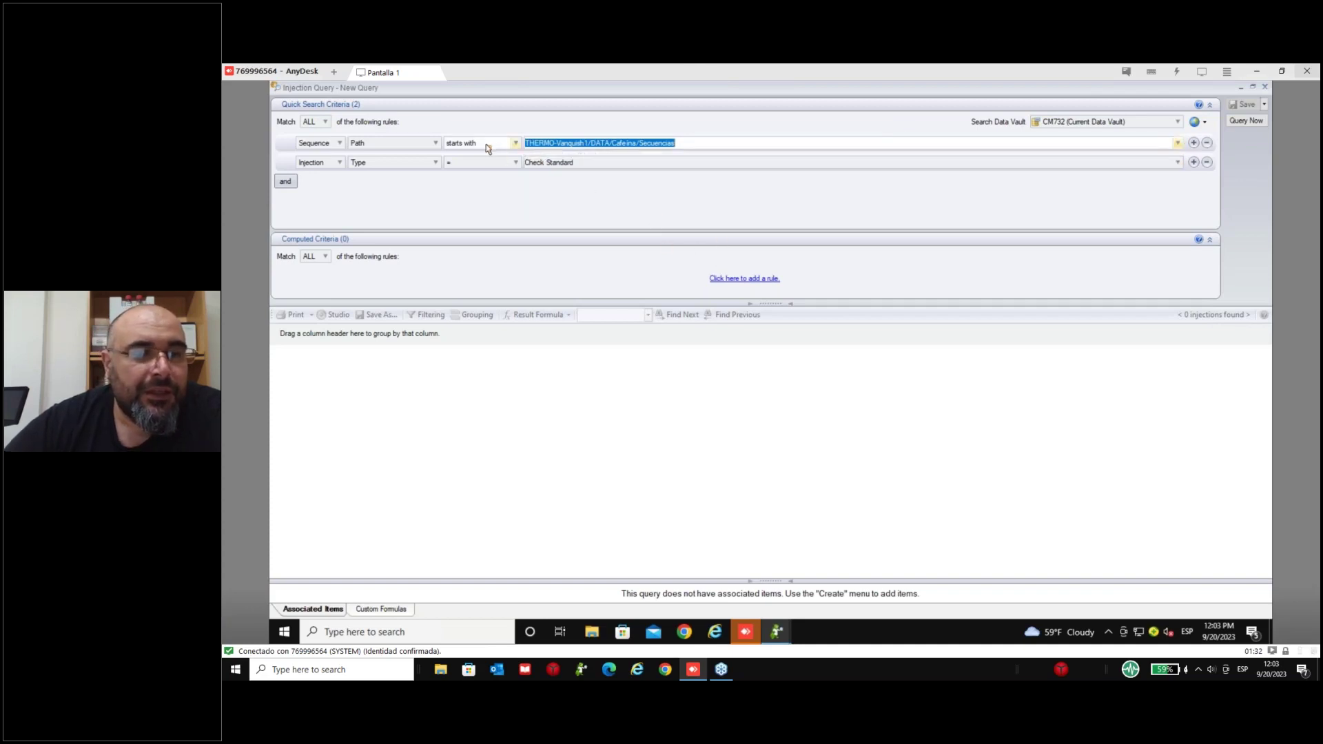
pyautogui.click(776, 632)
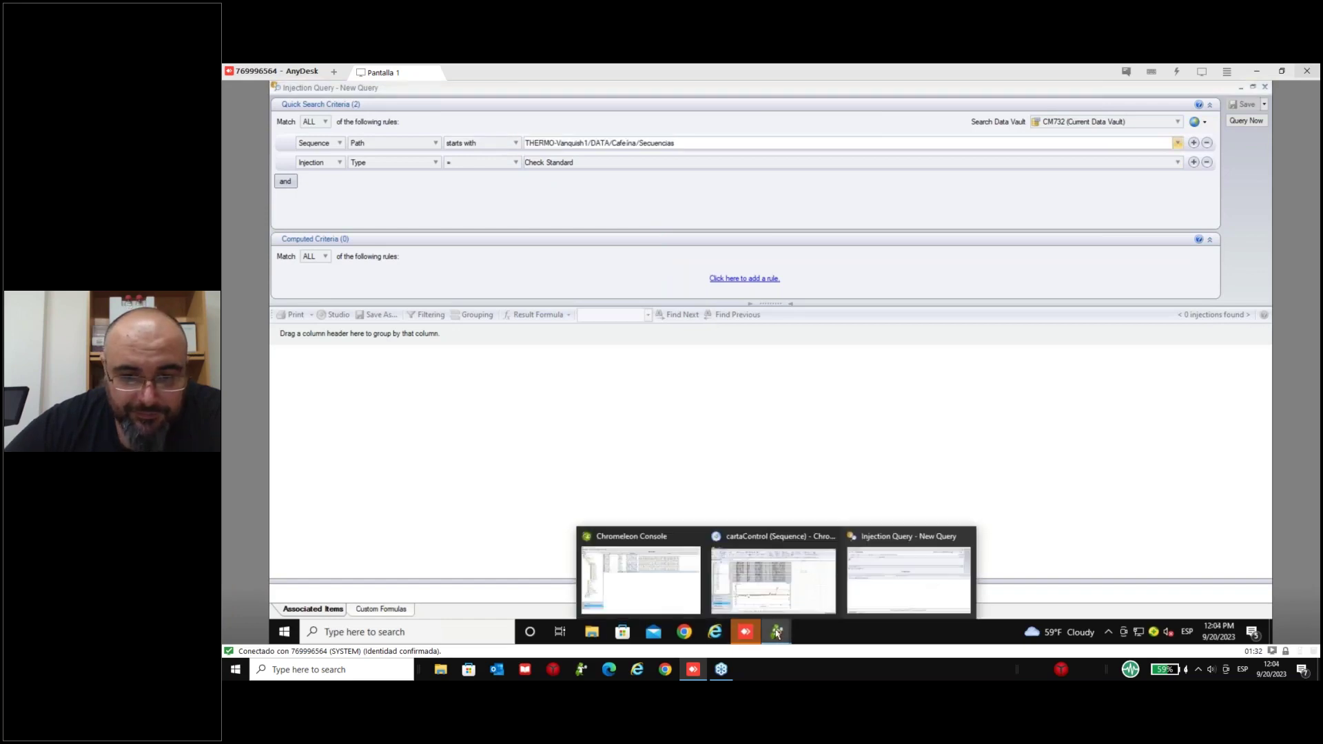
pyautogui.click(676, 605)
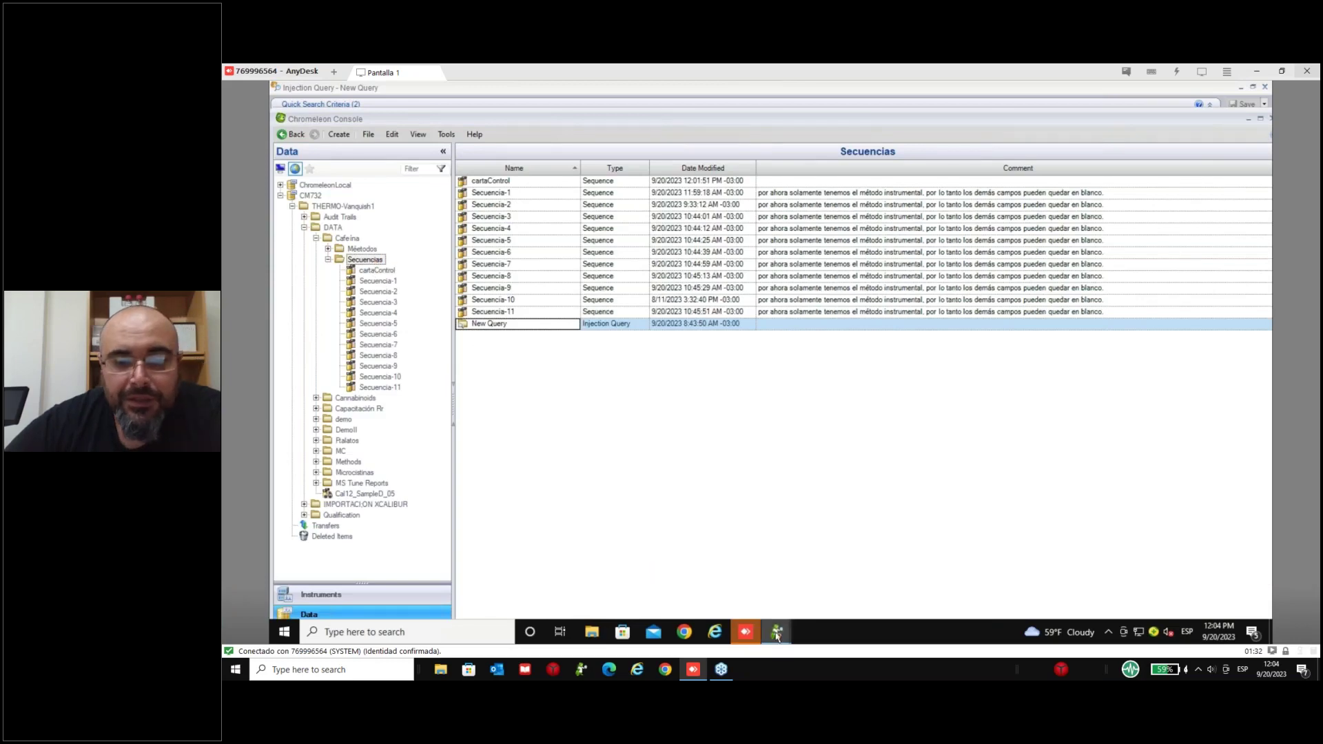
pyautogui.click(909, 574)
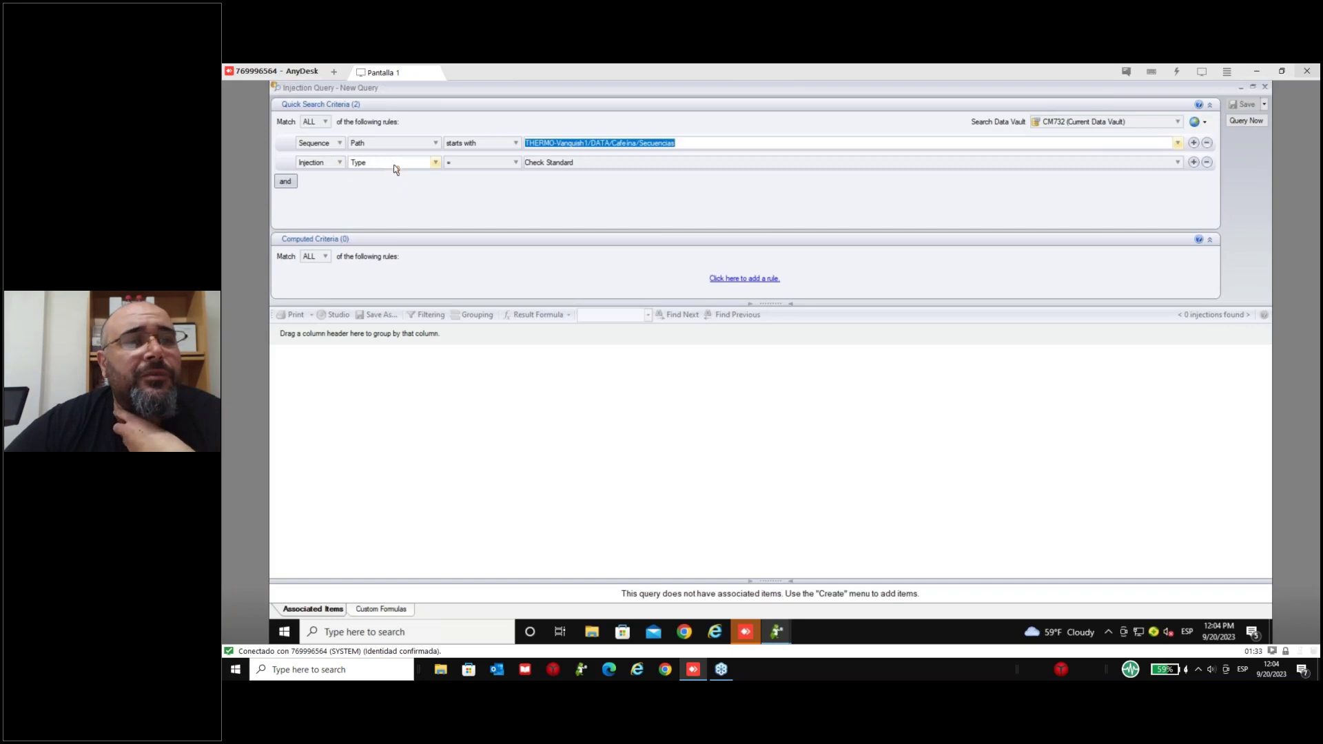
# - Review the injection properties available for the second query rule and the injection types offered as its value
pyautogui.click(435, 163)
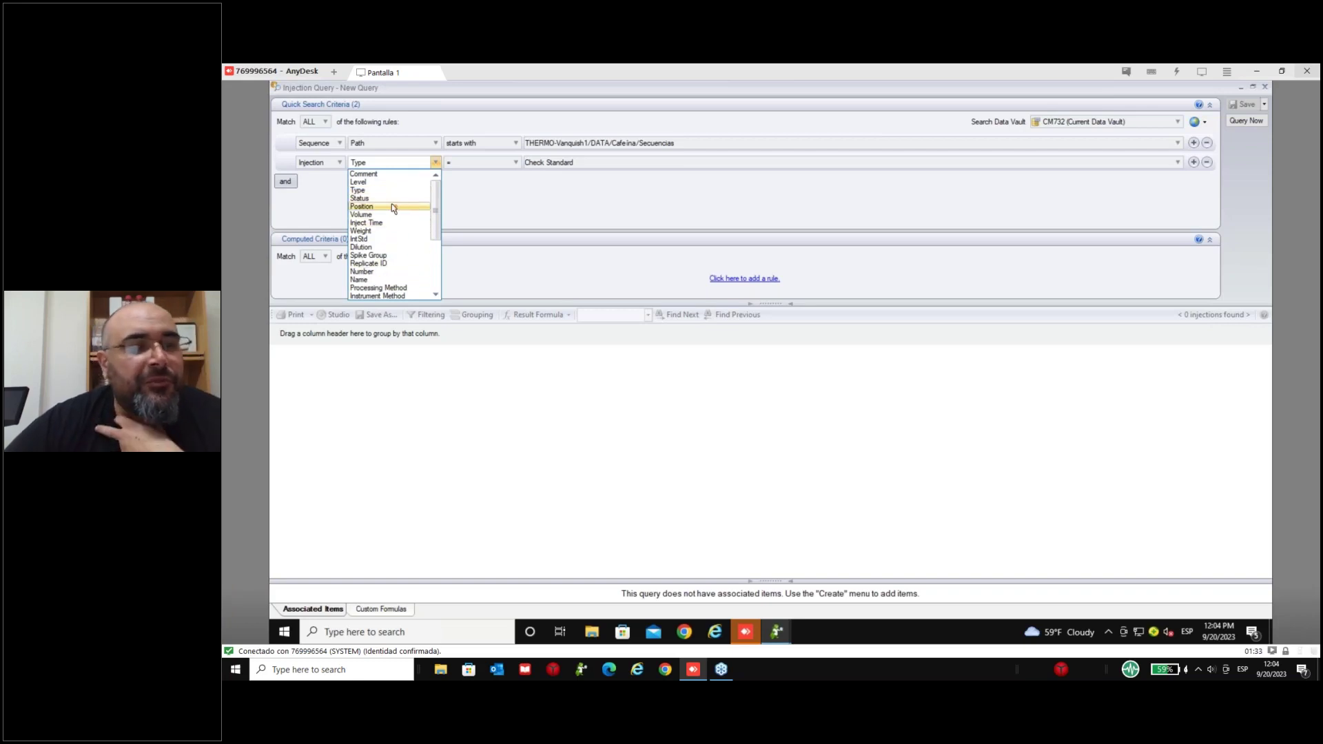
pyautogui.click(468, 214)
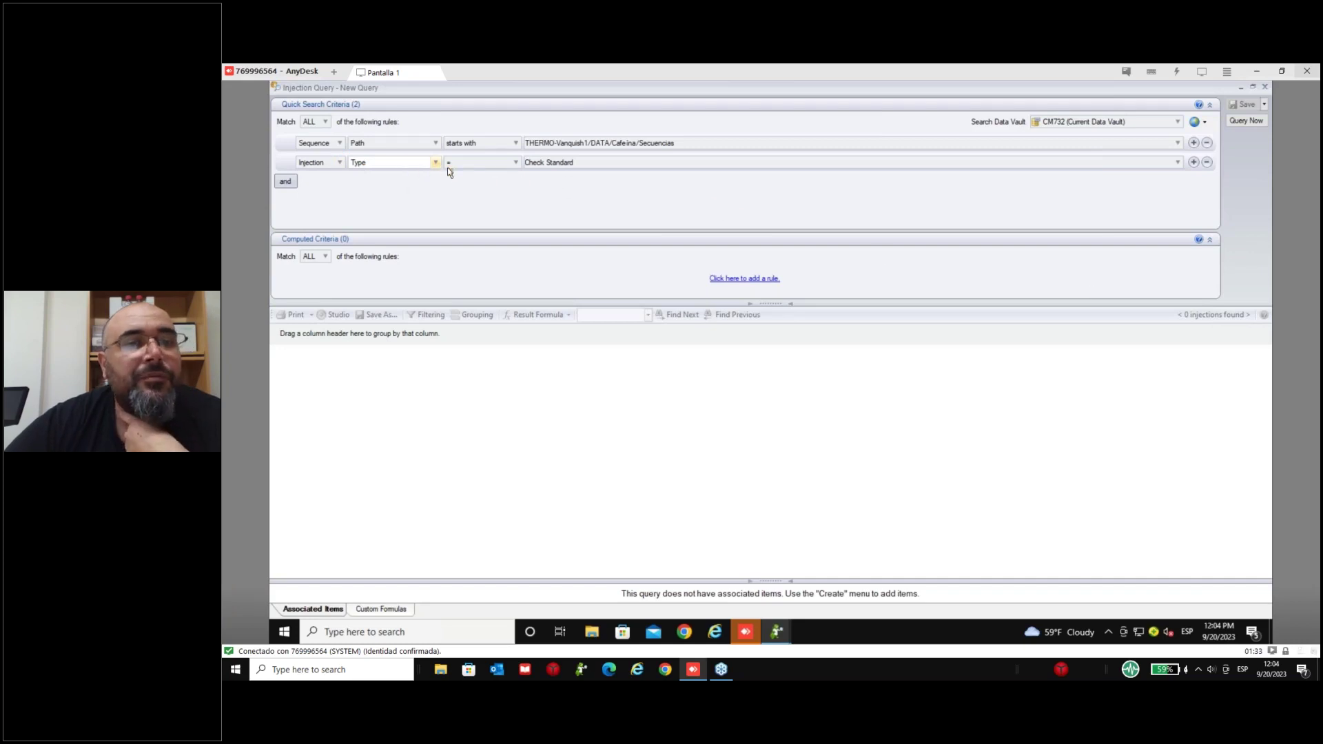
pyautogui.click(583, 162)
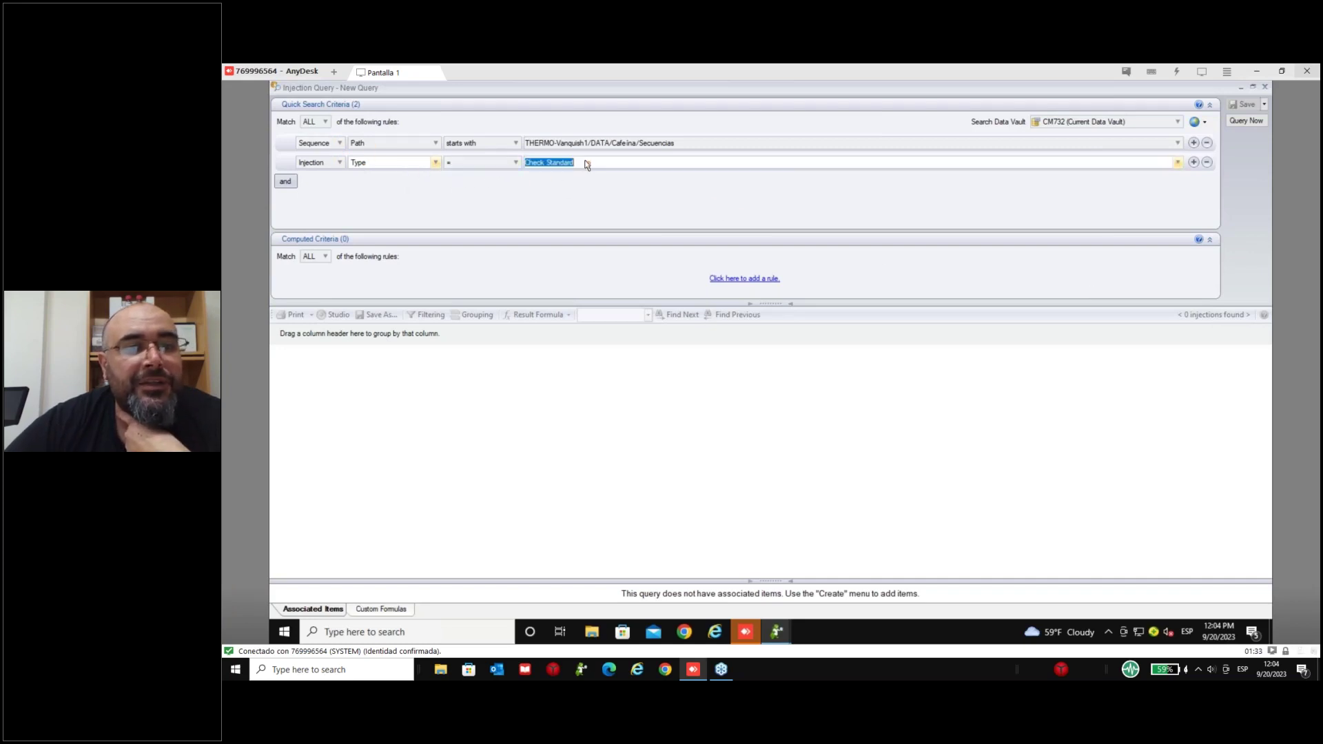
pyautogui.click(1178, 163)
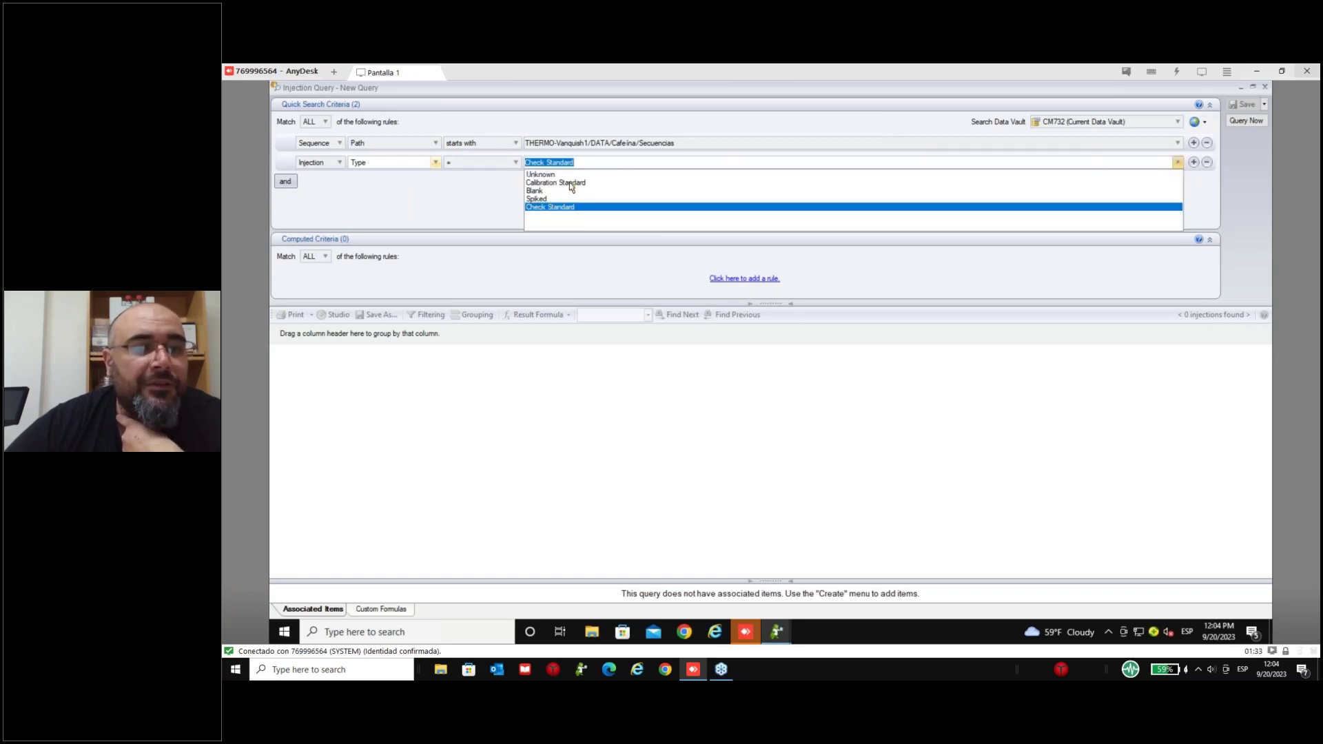
pyautogui.click(446, 199)
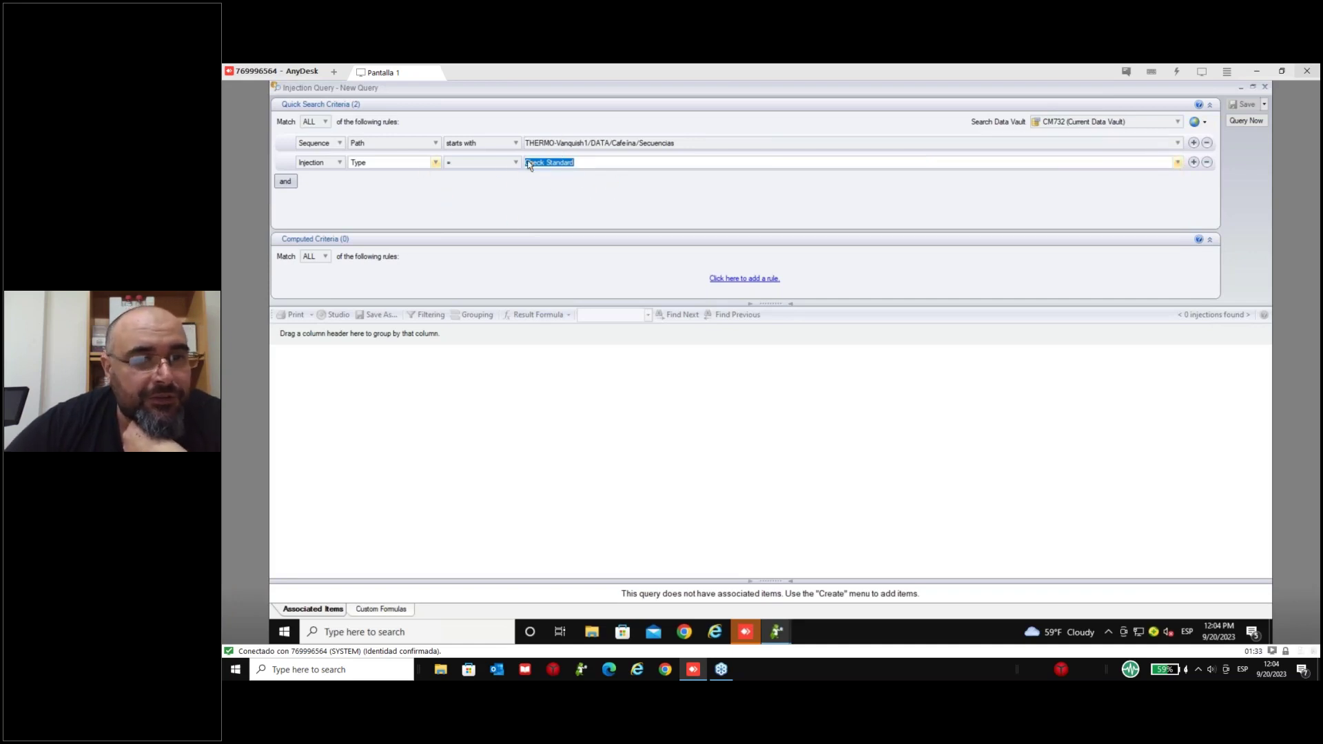
# - Close the injection query, view the injections in the cartaControl sequence, and return to the Secuencias folder
pyautogui.click(1265, 87)
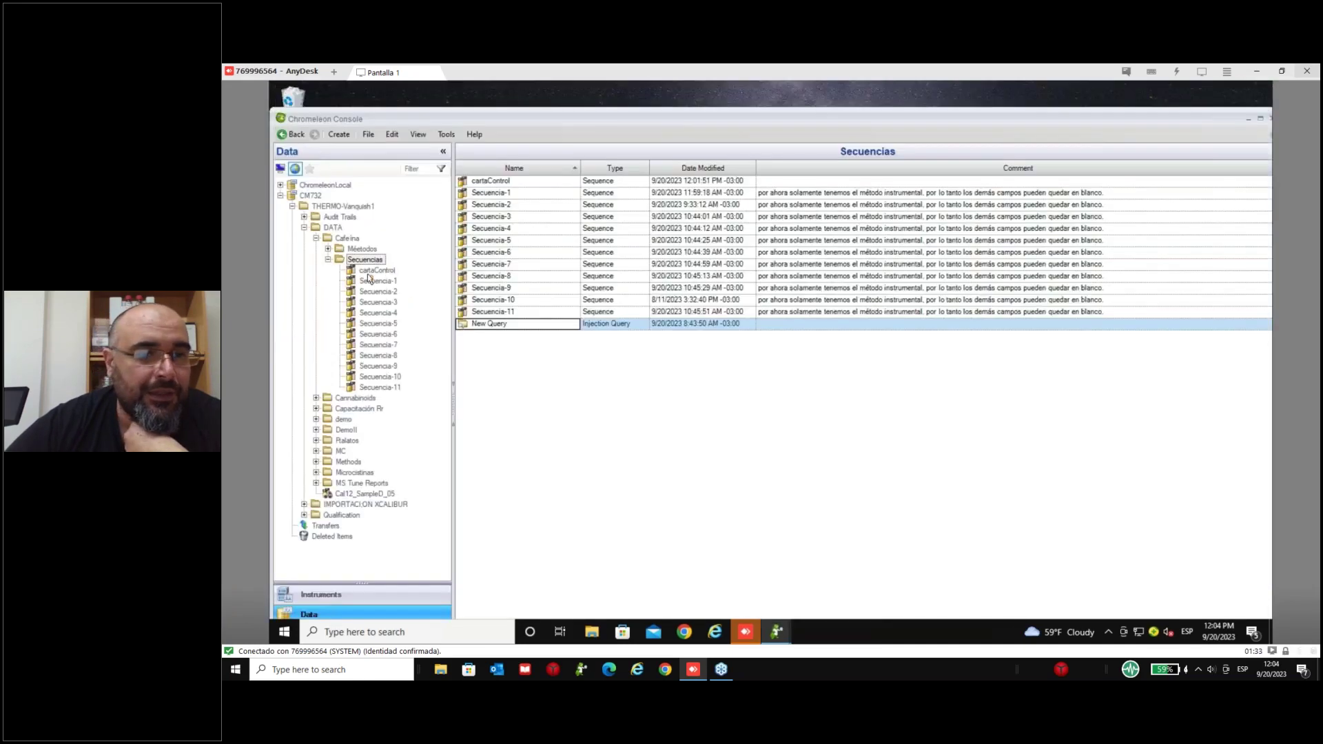
pyautogui.click(392, 273)
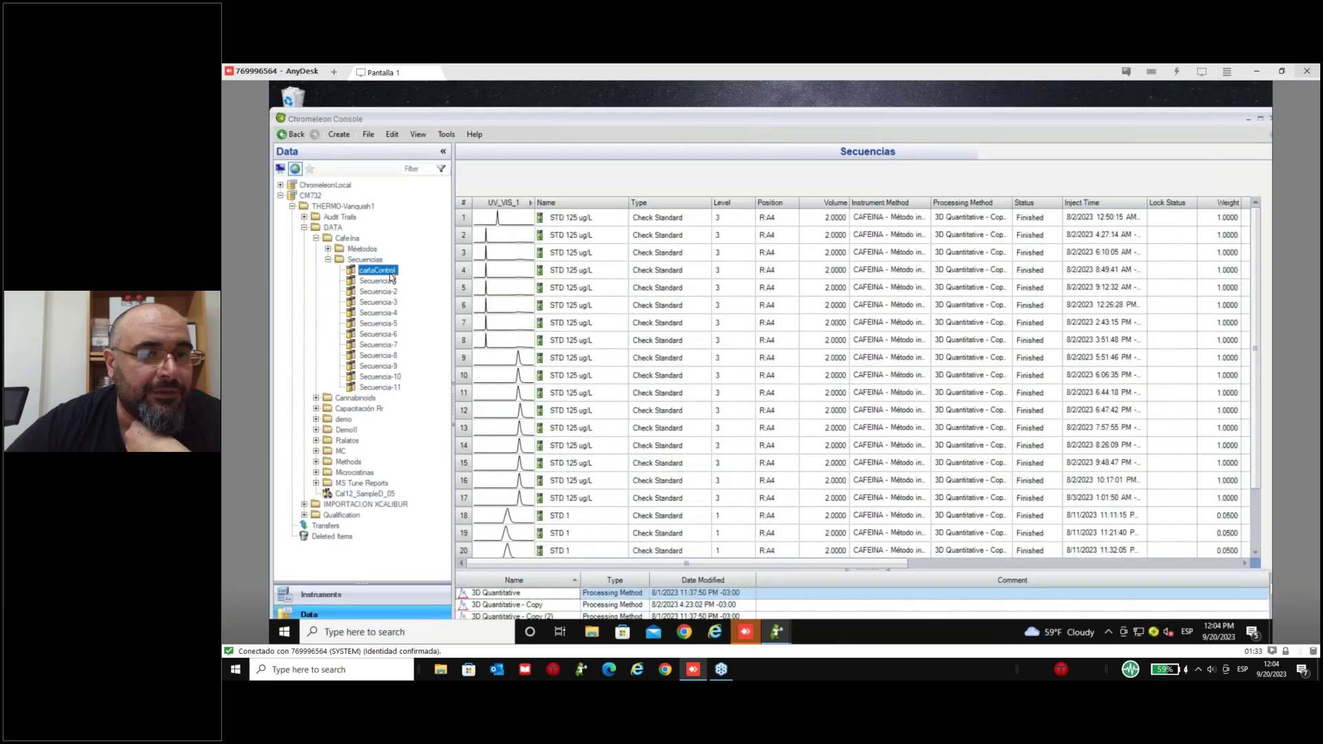
pyautogui.click(367, 260)
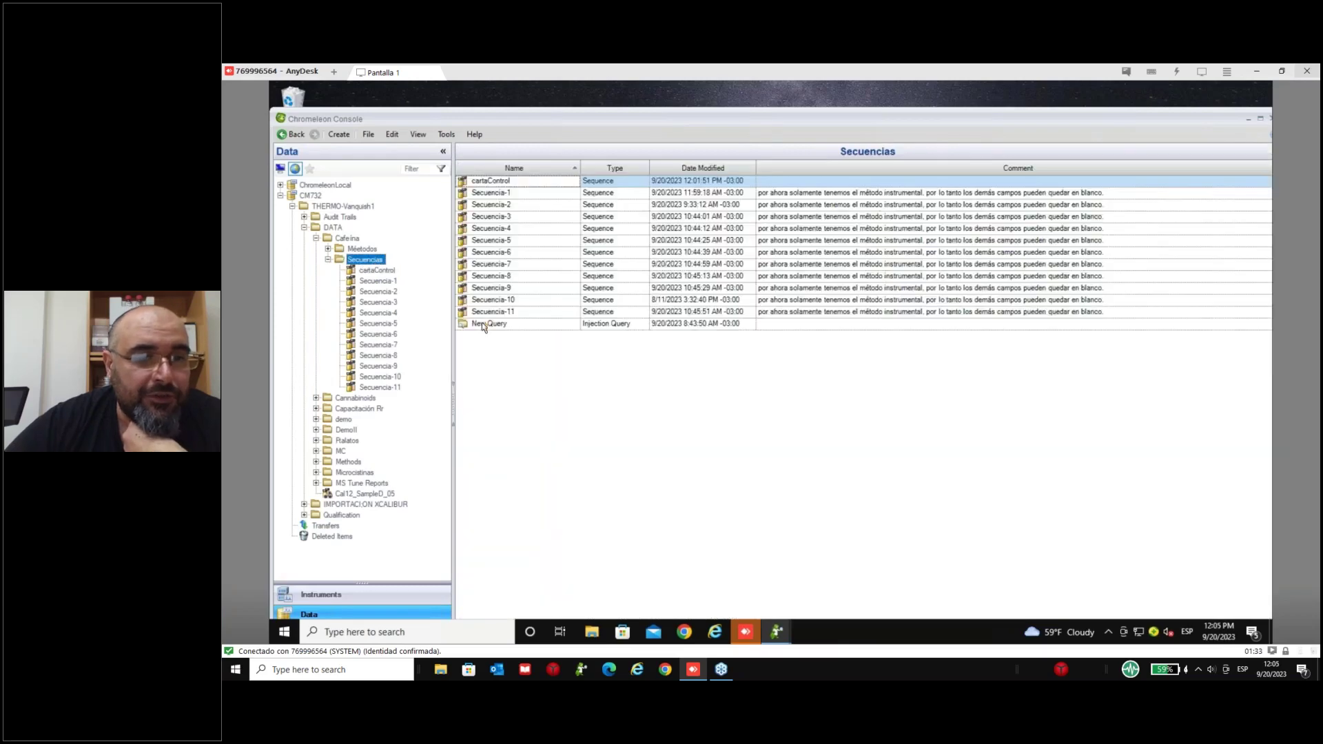
# - Reopen the New Query injection query, set its injection type criterion to Spiked, and run the query
pyautogui.doubleClick(484, 324)
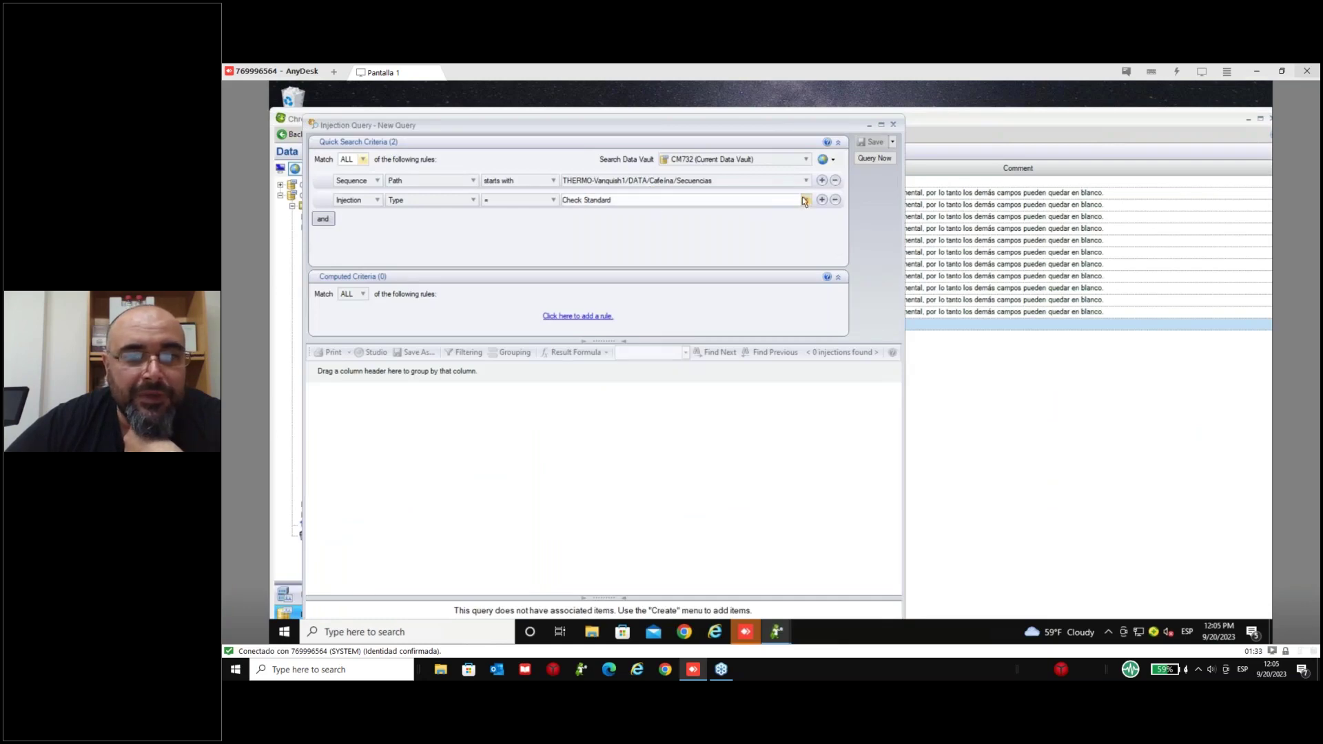
pyautogui.click(805, 200)
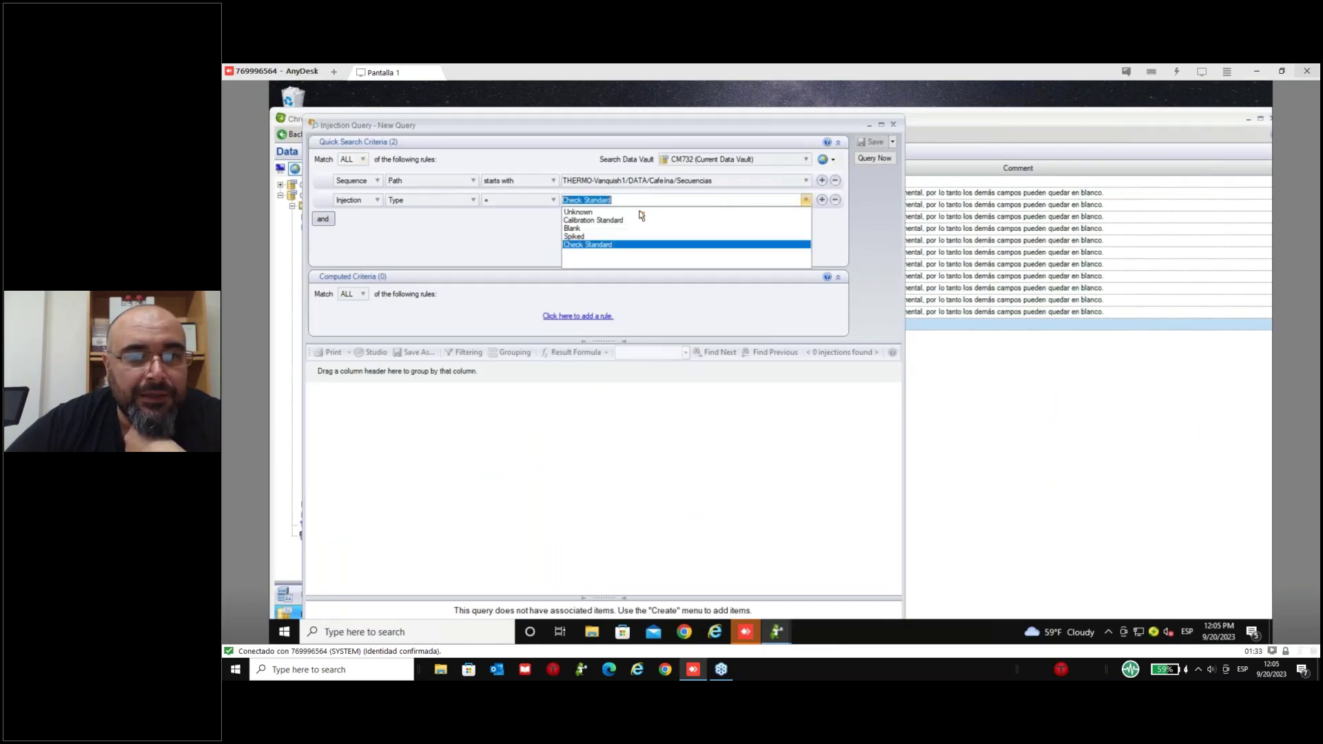
pyautogui.click(578, 237)
pyautogui.click(874, 159)
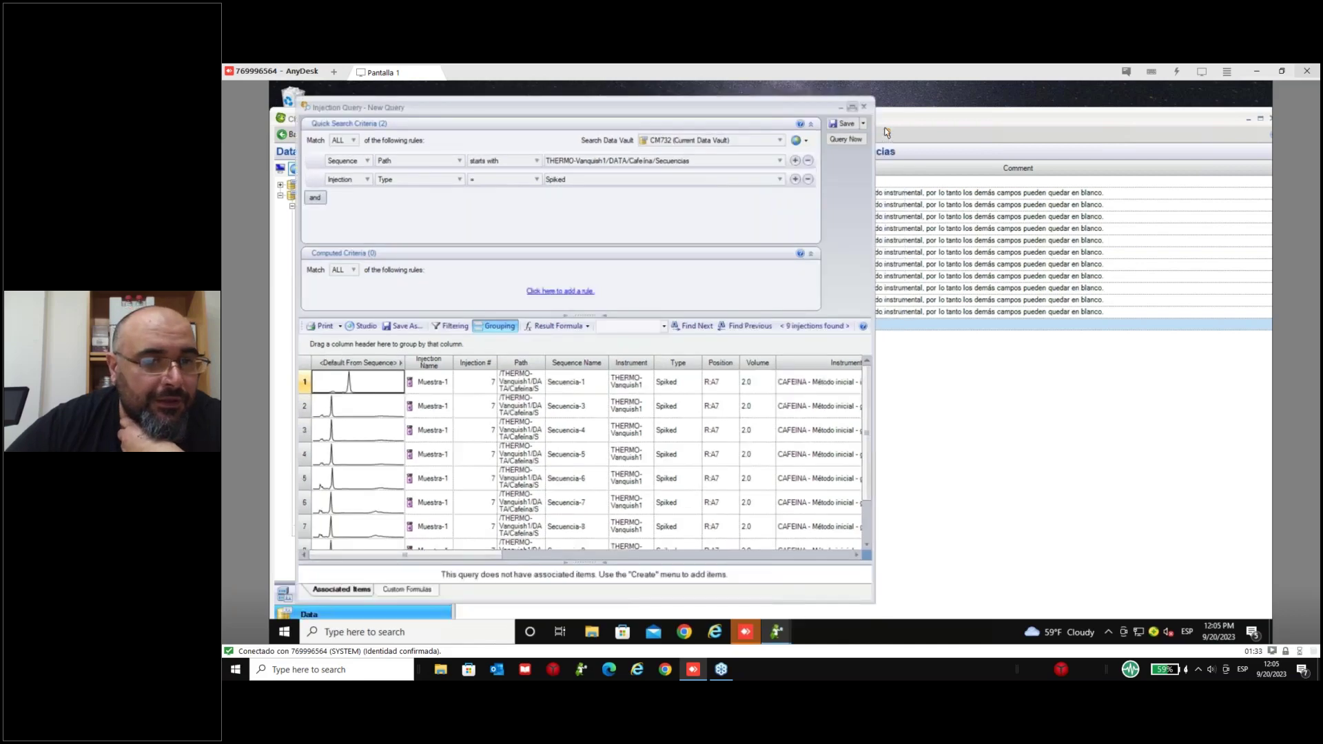
# - Save the query results as a sequence named CartaControlRecuperación in the Secuencias folder and accept the renamed conflicting items
pyautogui.click(881, 126)
pyautogui.click(380, 315)
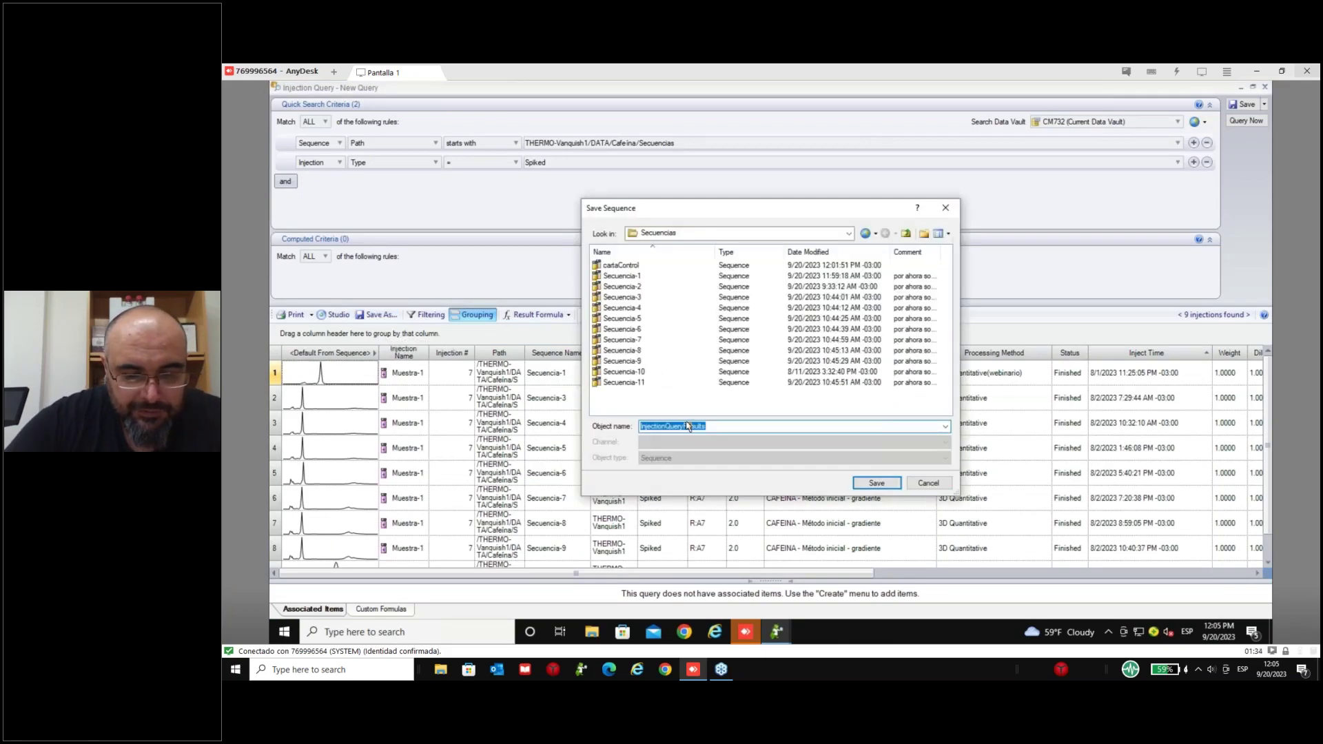
pyautogui.write('CartaContr')
pyautogui.write('CartaControlReper')
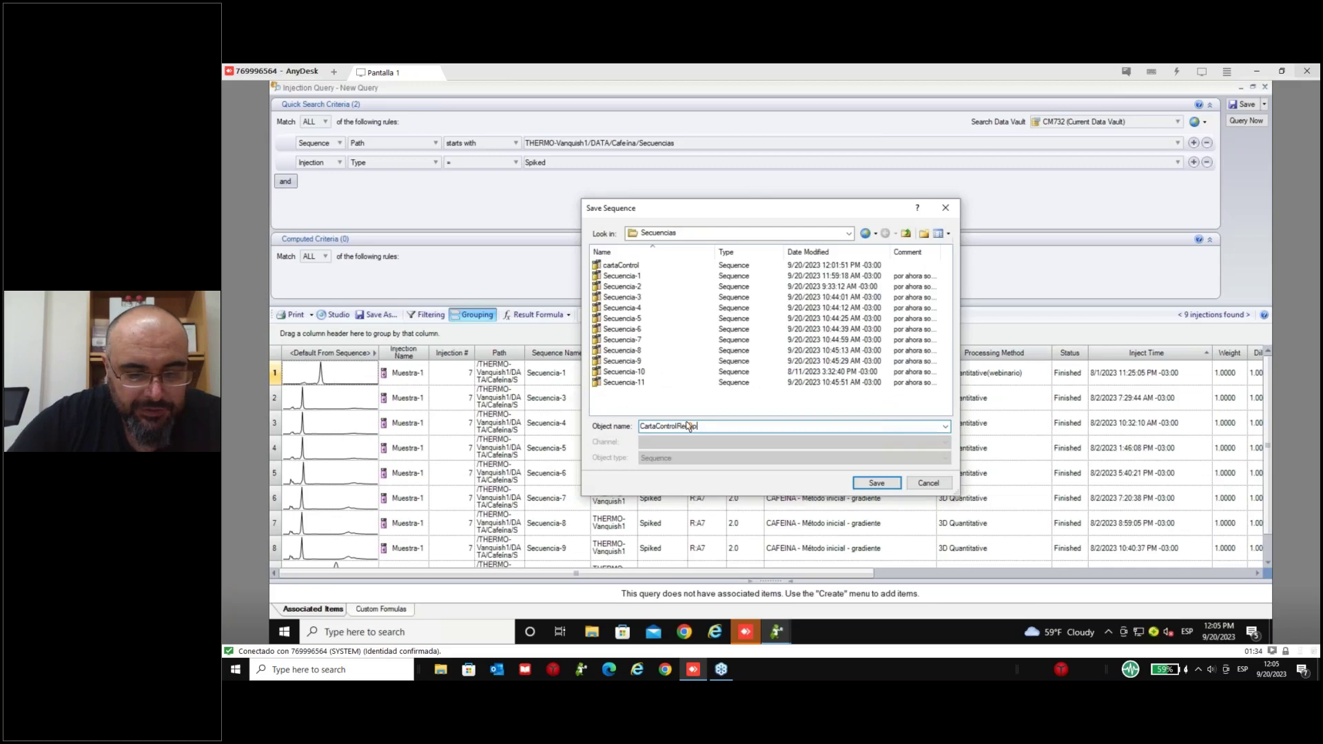
pyautogui.write('ación')
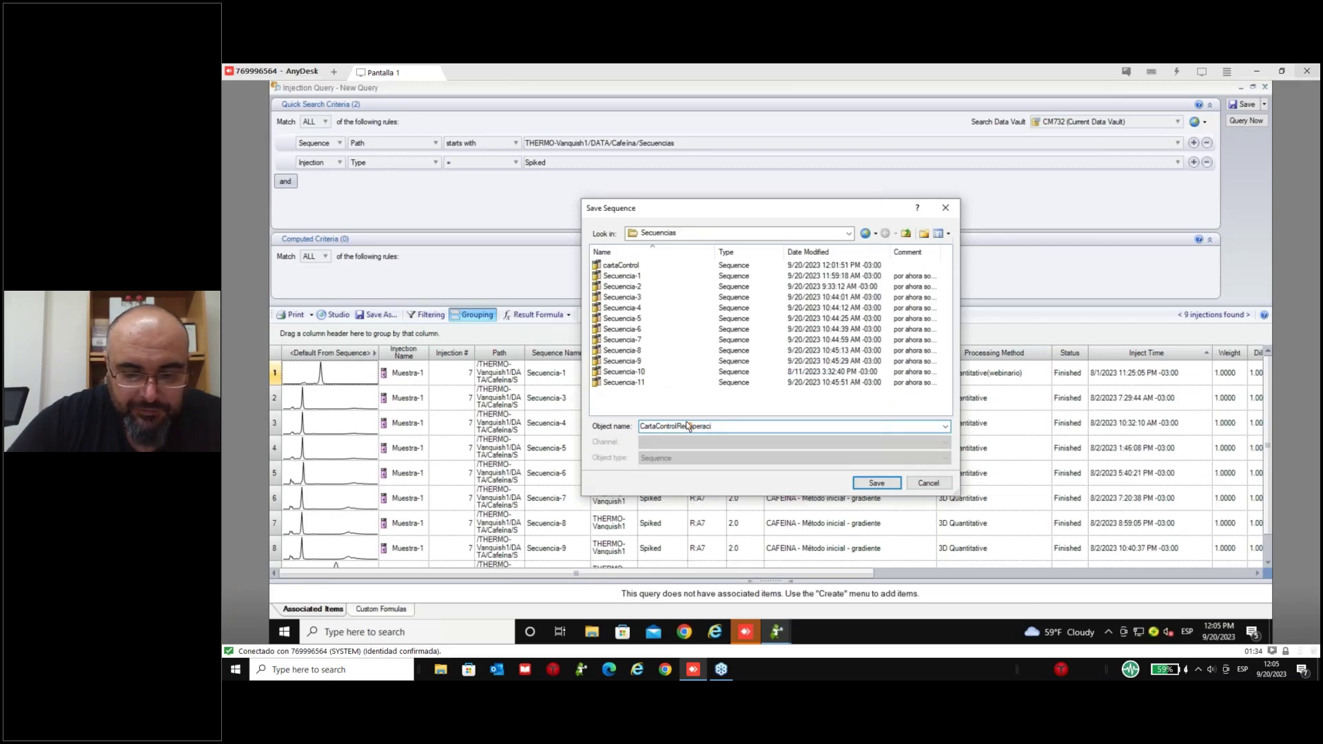
pyautogui.click(871, 484)
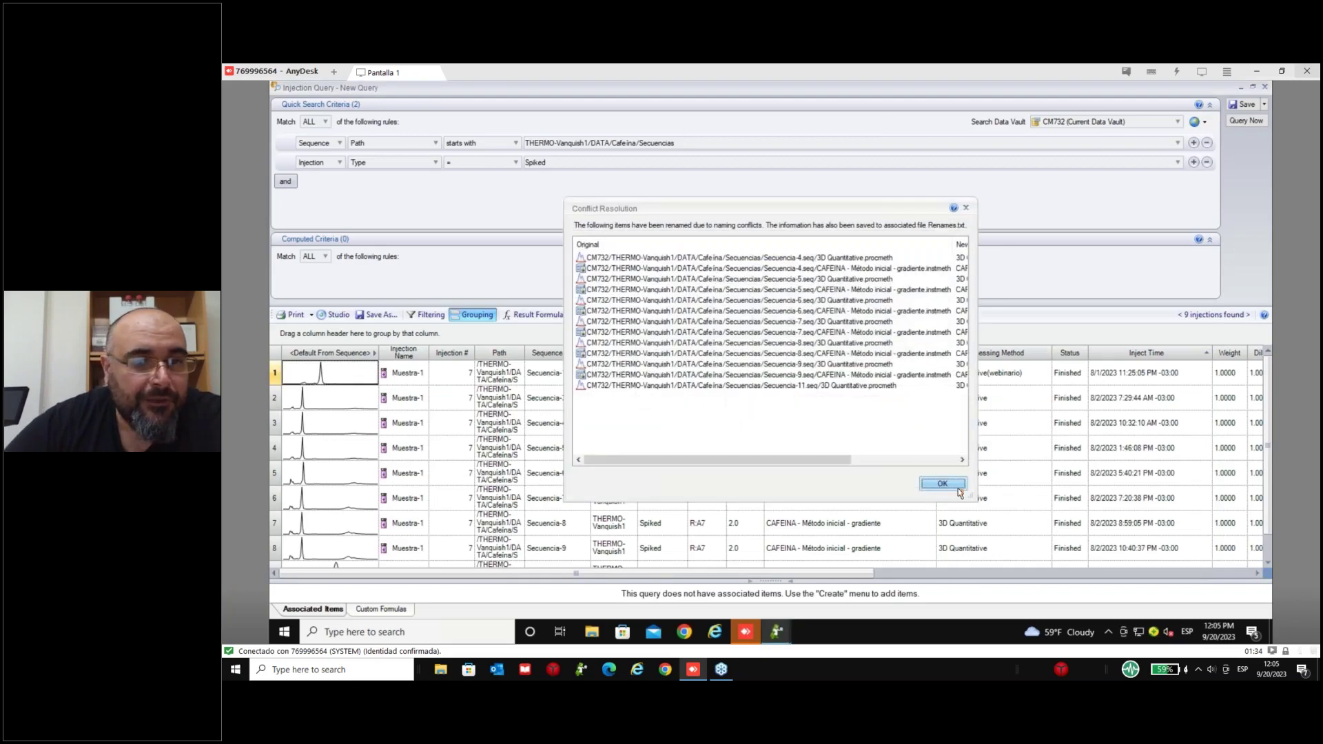
pyautogui.click(956, 487)
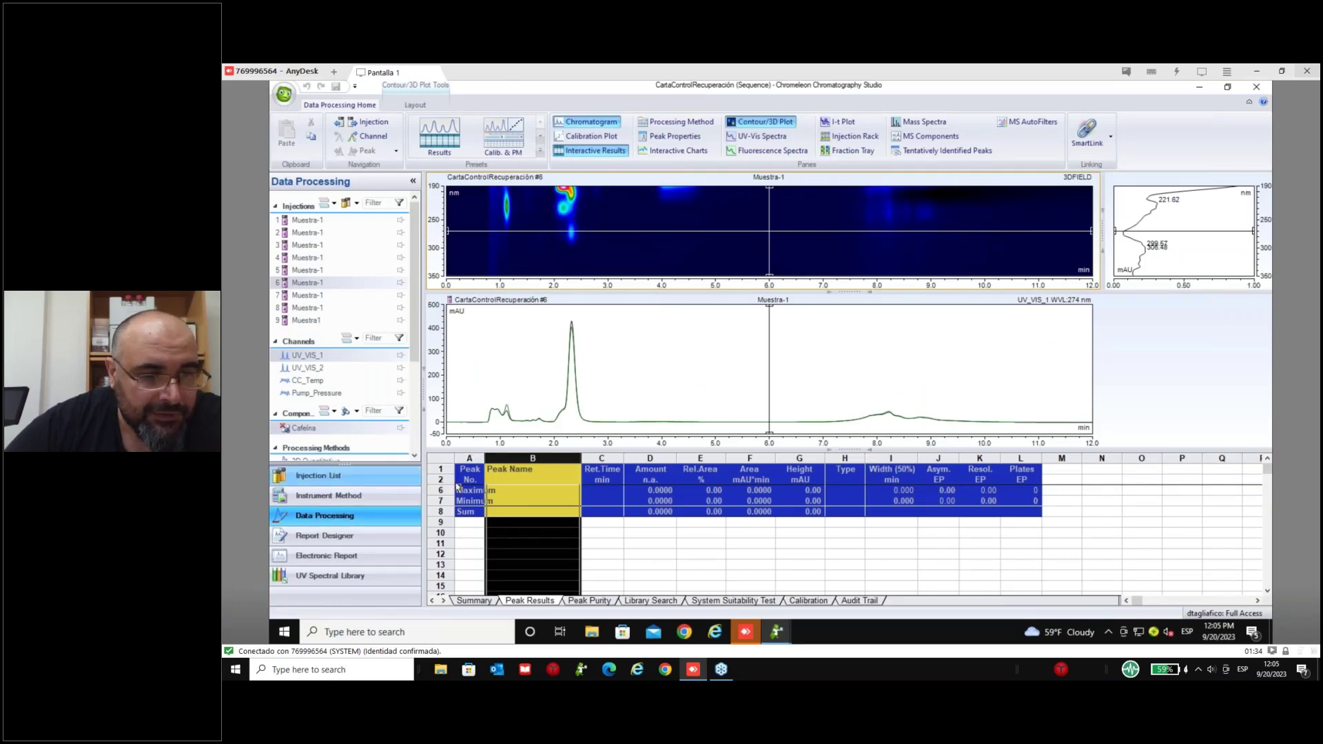
# - Assign the 3D Quantitative(webinario) processing method from injection 1 to all nine CartaControlRecuperación injections in the Console and save the sequence
pyautogui.click(1205, 96)
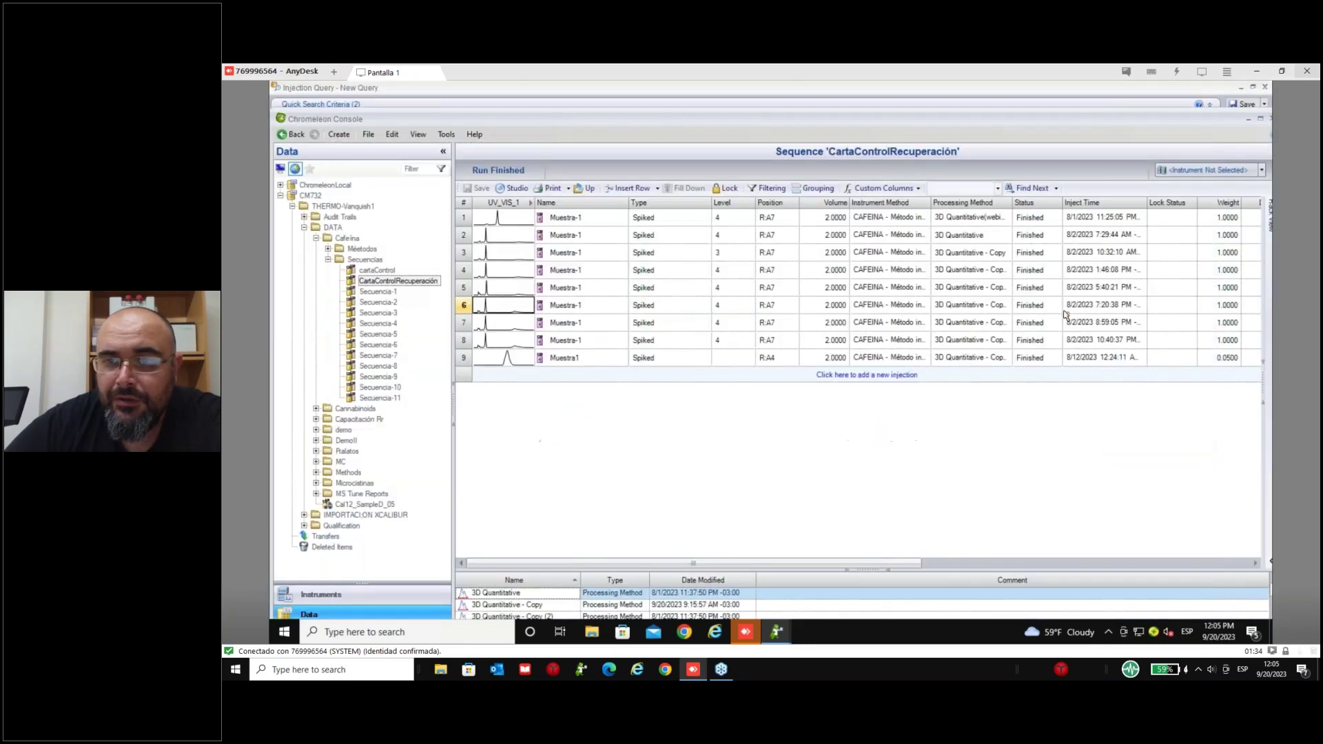
pyautogui.click(1002, 238)
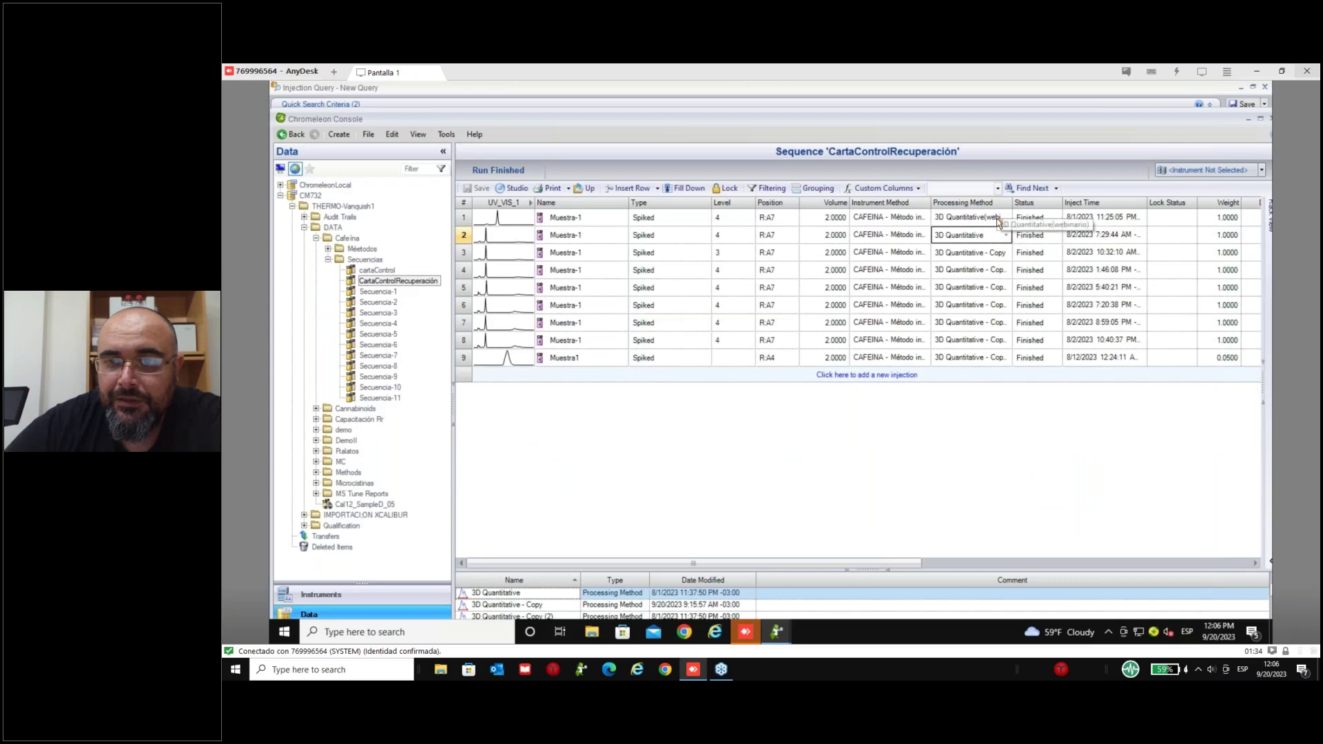
pyautogui.click(998, 219)
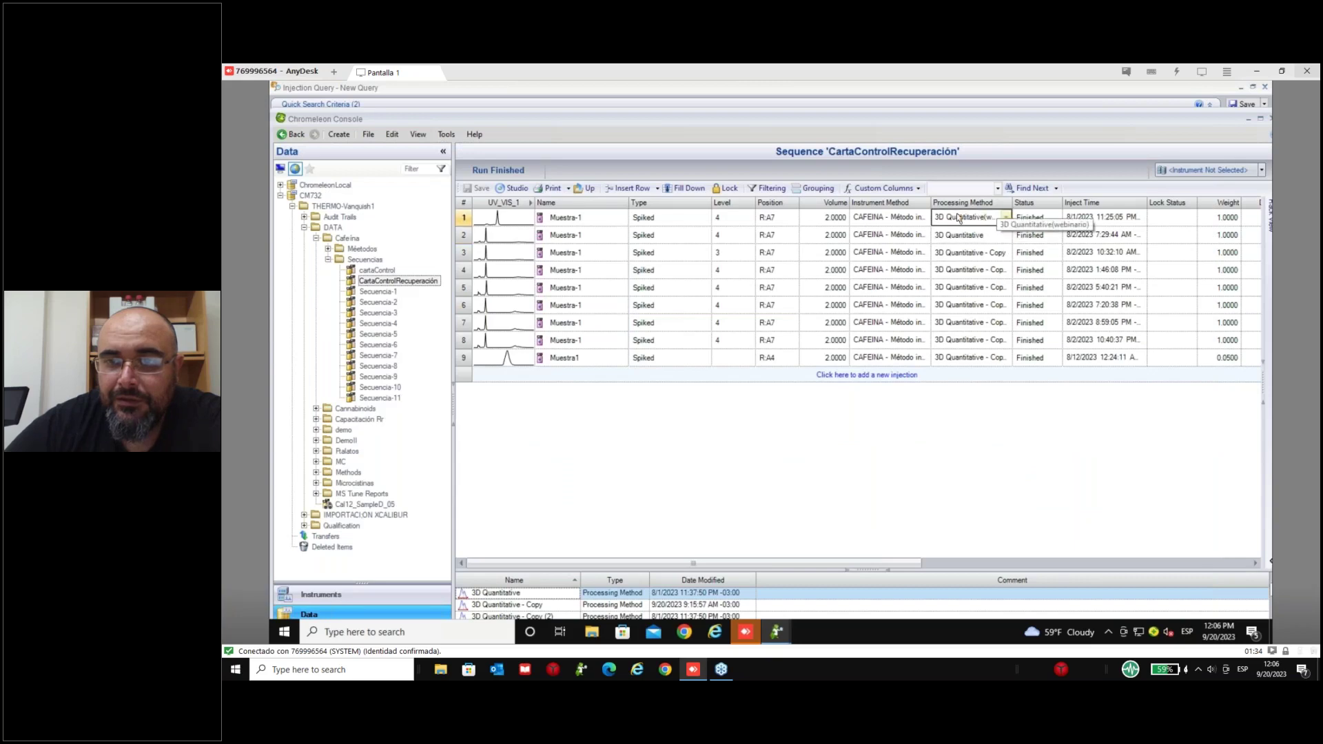
pyautogui.hotkey('shift', 'Down')
pyautogui.hotkey('shift', 'Down')
pyautogui.hotkey('shift', 'Down')
pyautogui.hotkey('shift', 'Down')
pyautogui.hotkey('shift', 'Down')
pyautogui.hotkey('shift', 'Down')
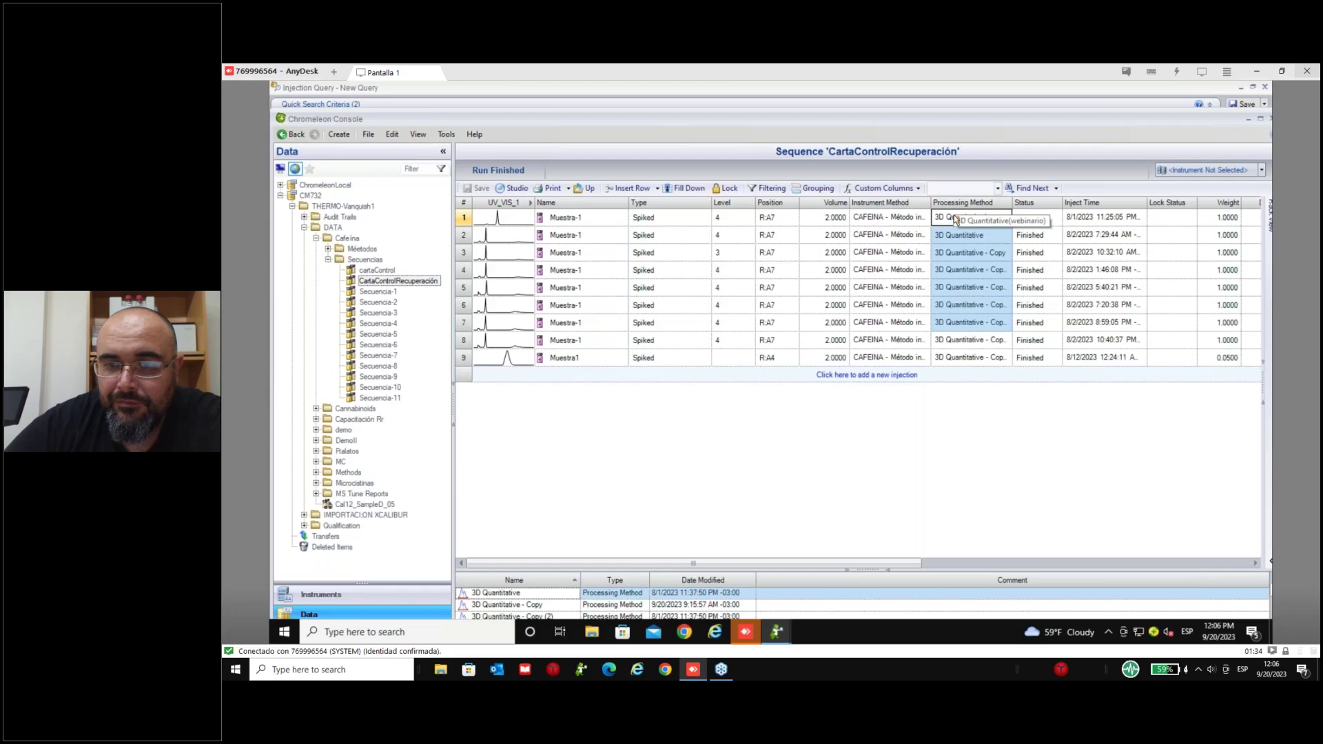
pyautogui.hotkey('shift', 'Down')
pyautogui.hotkey('shift', 'Down')
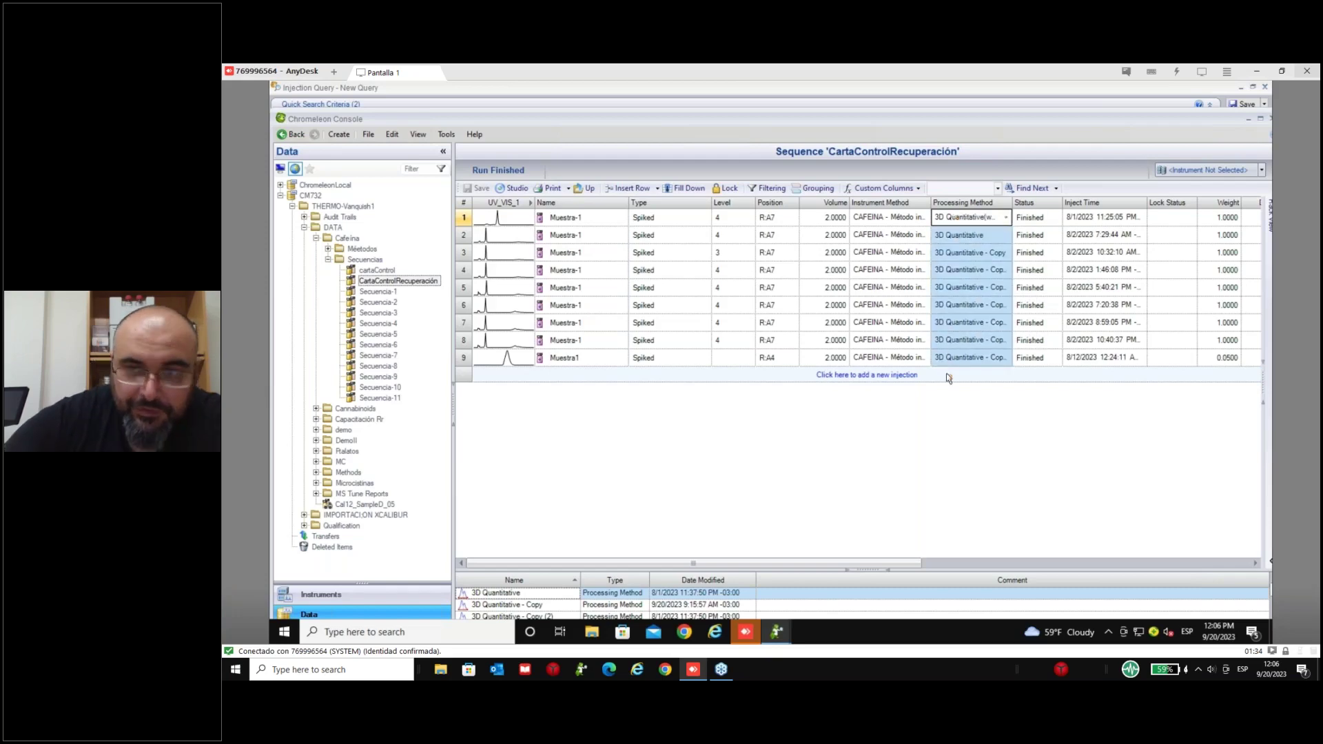
pyautogui.hotkey('ctrl', 'd')
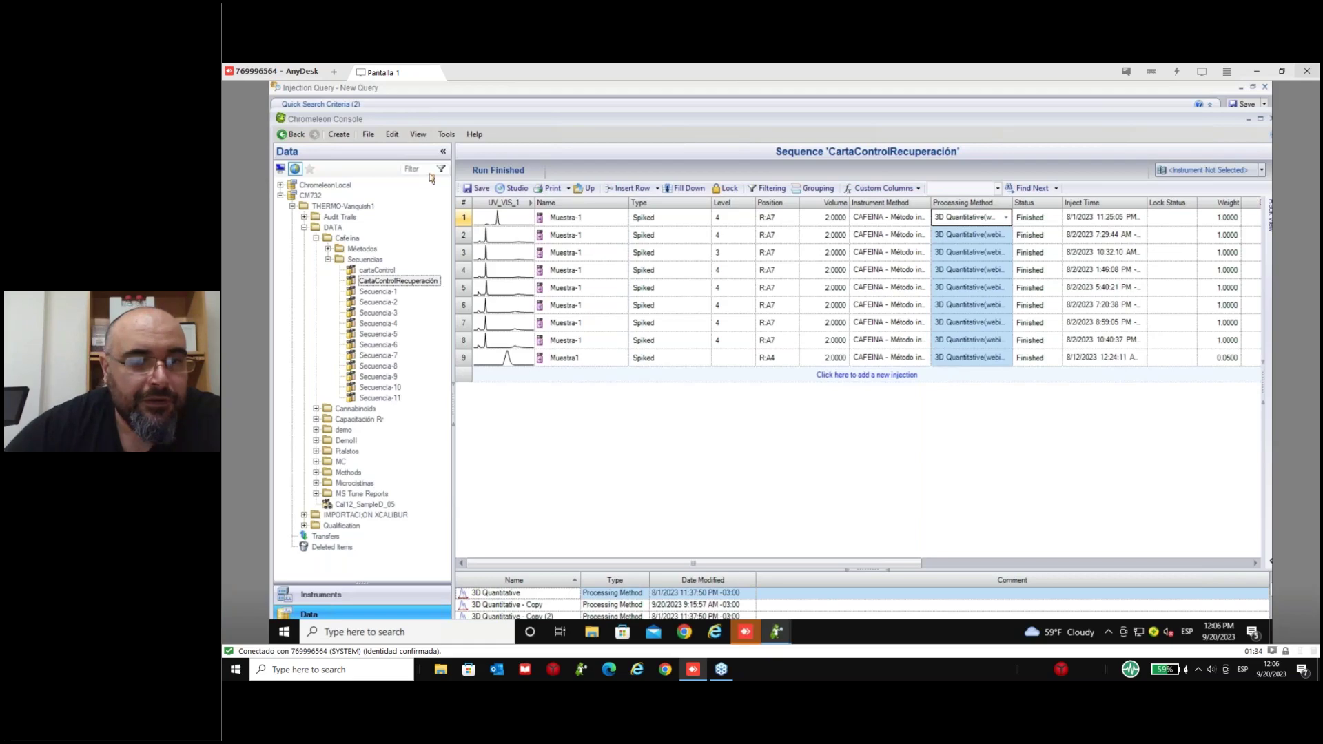
pyautogui.hotkey('ctrl', 's')
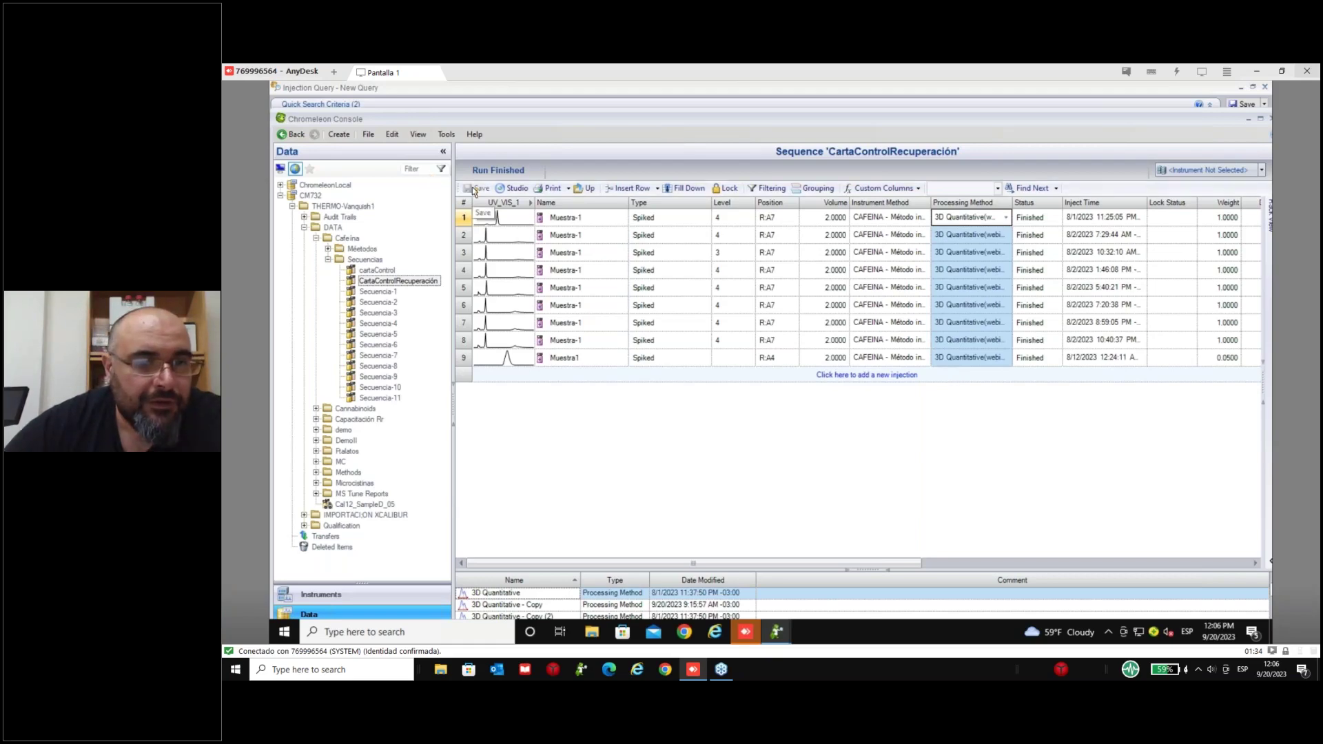
# - Inspect the chromatogram of injection 2 in a maximized Chromatography Studio window, and close the window
pyautogui.doubleClick(498, 242)
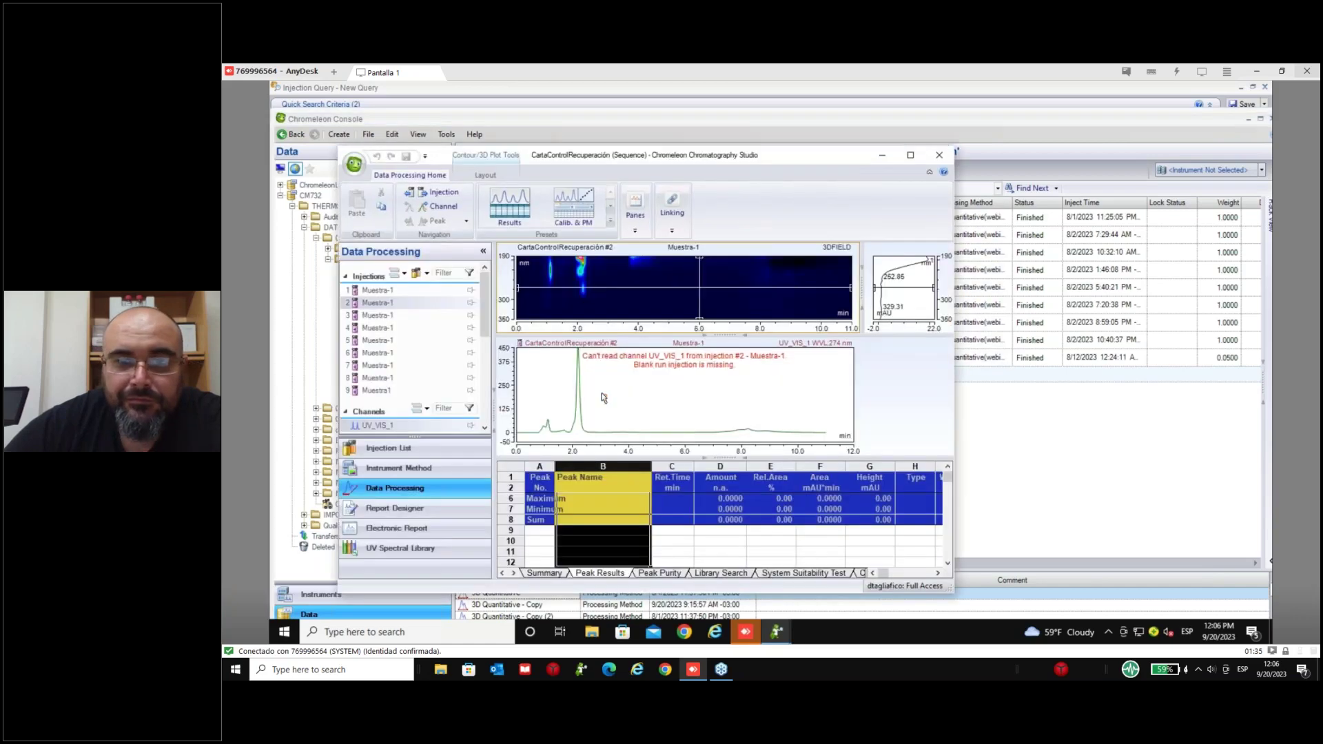
pyautogui.click(905, 162)
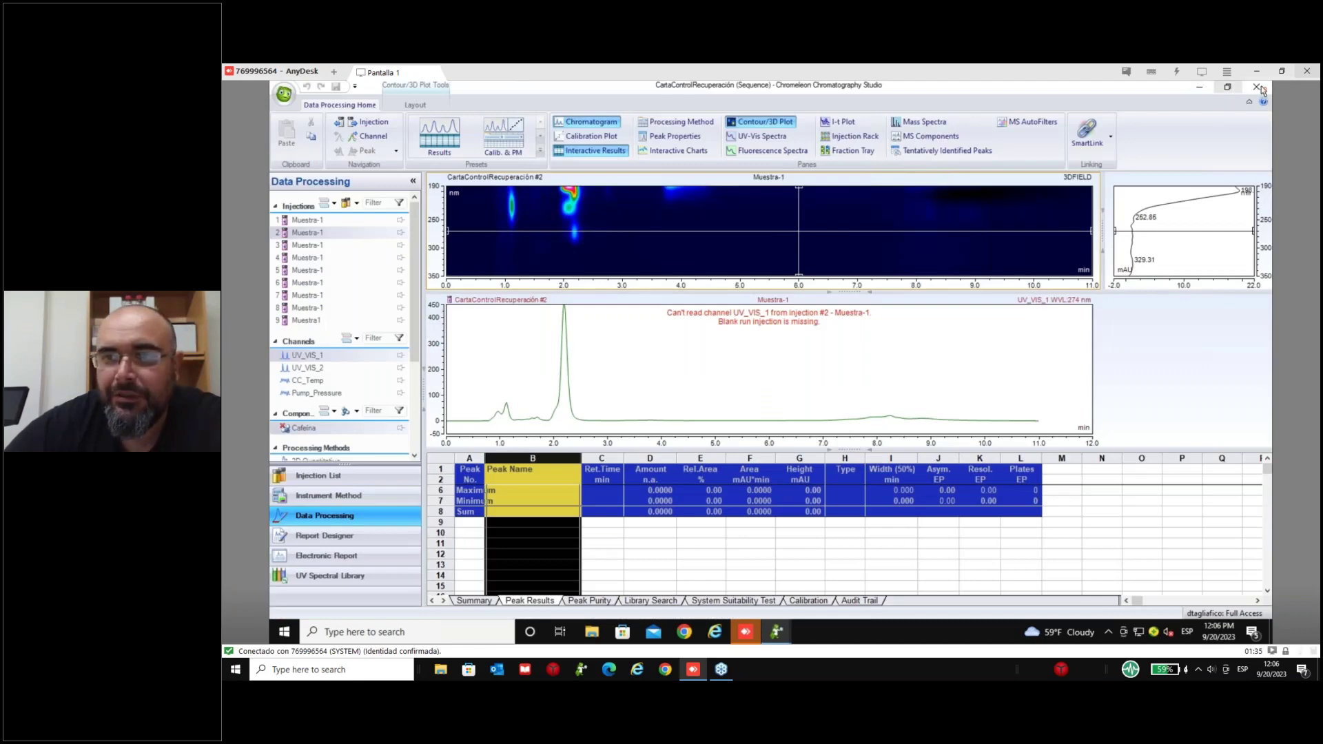
pyautogui.click(1259, 87)
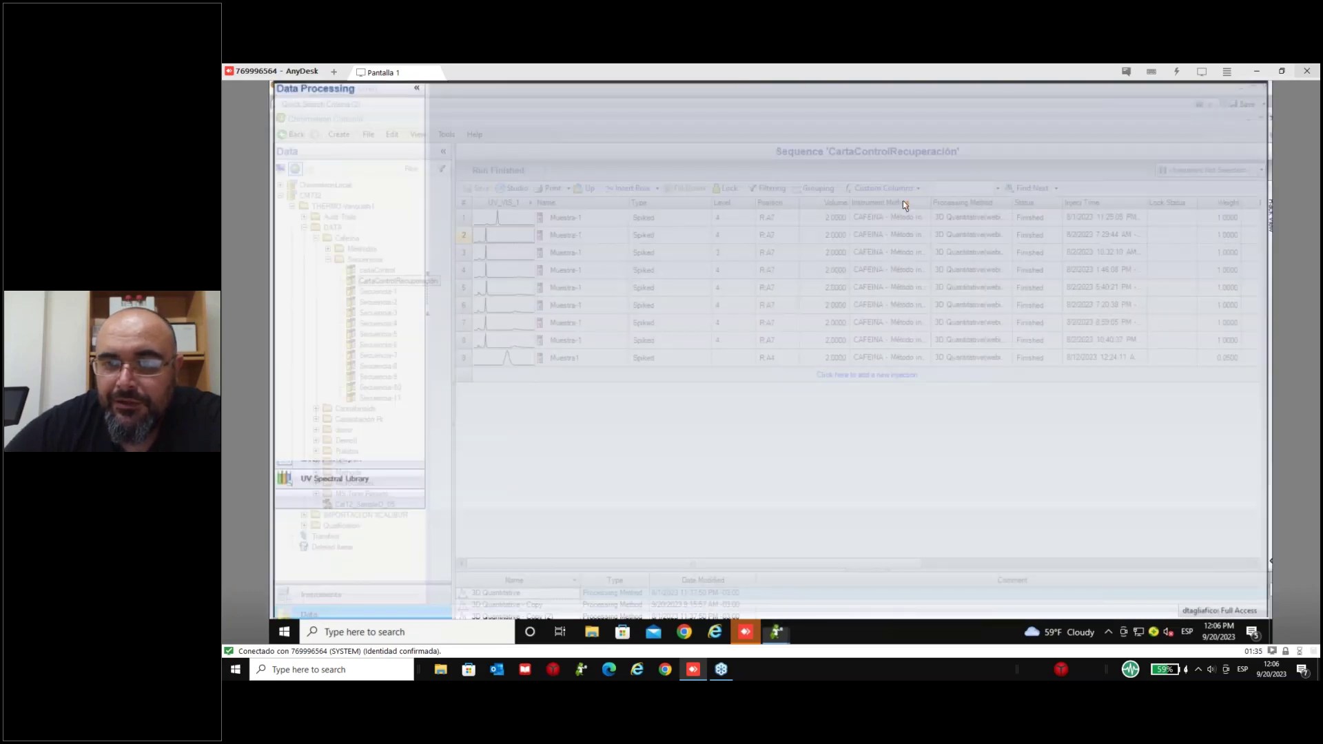
# - Complete the Cobra peak detection setup on injection 7 for All Channels and injection type Any
pyautogui.click(1006, 218)
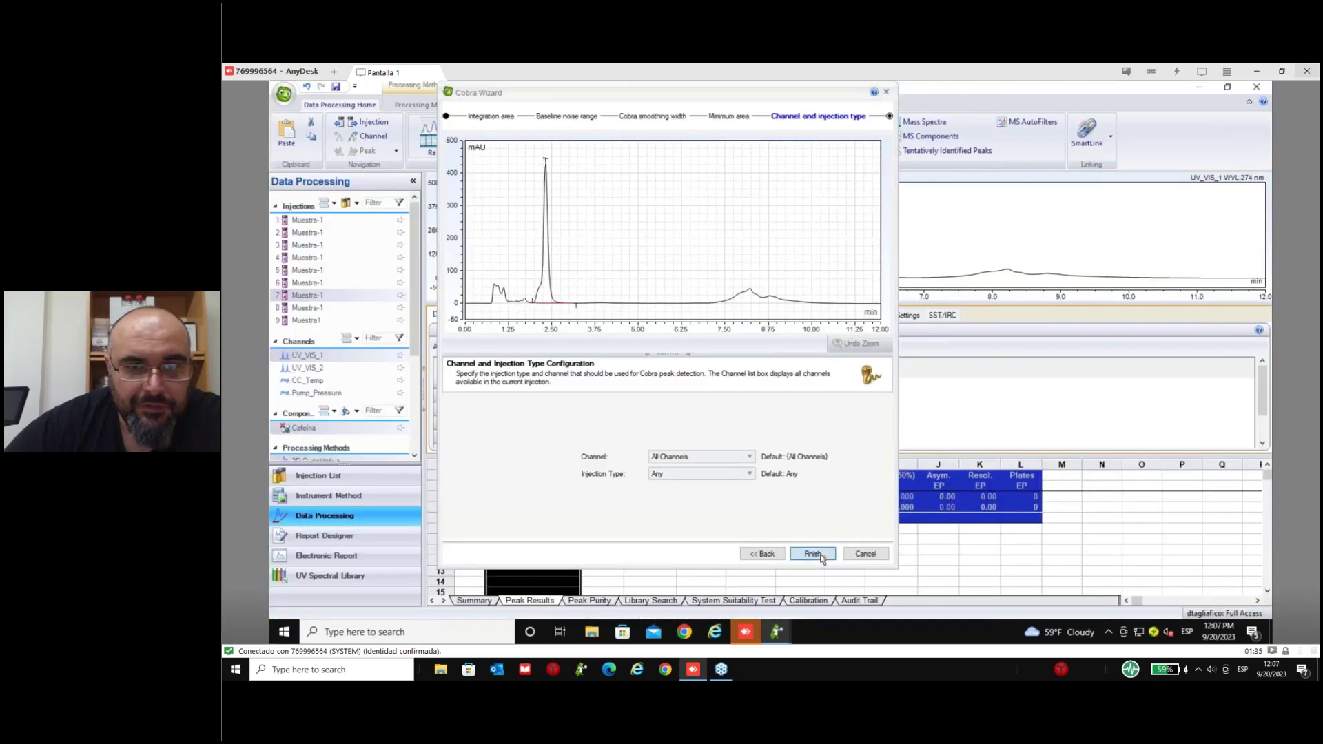
pyautogui.click(814, 554)
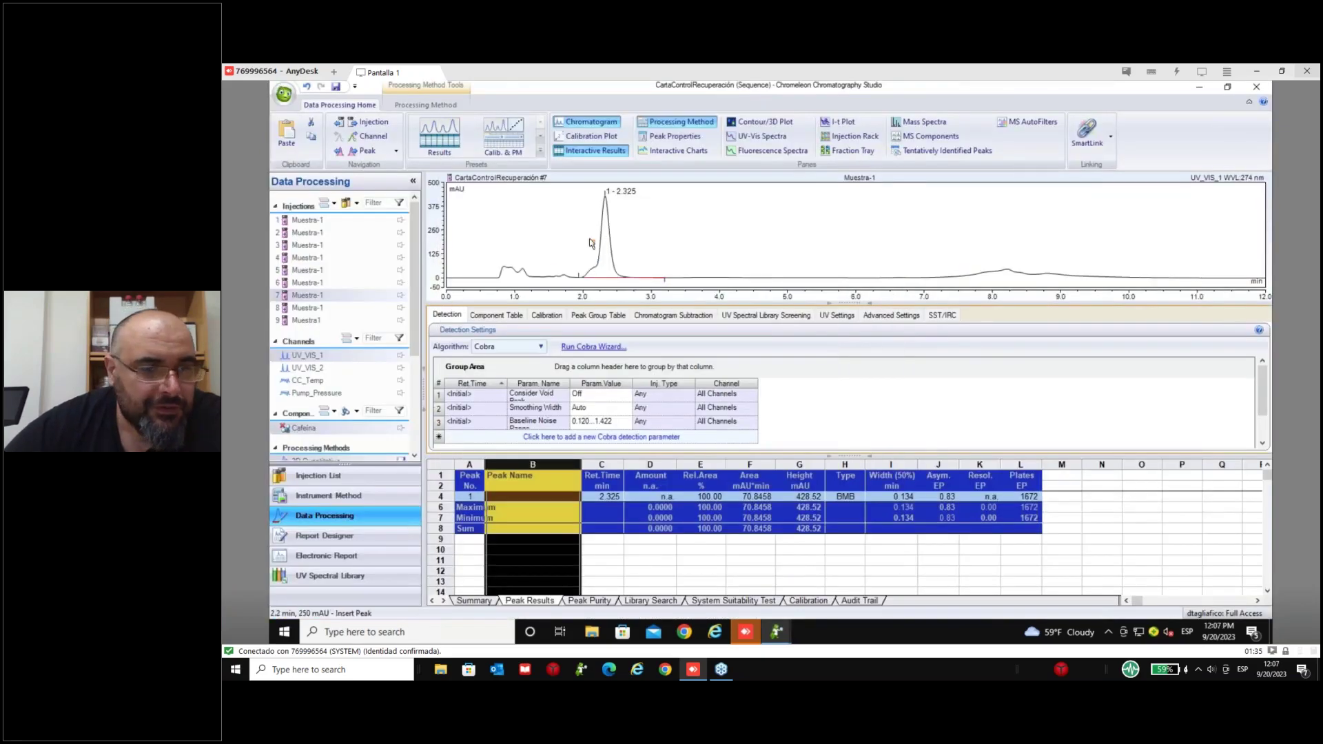
# - Create a report template for CartaControlRecuperación from the Default template in the Thermo Scientific Templates (2.0) category
pyautogui.click(356, 538)
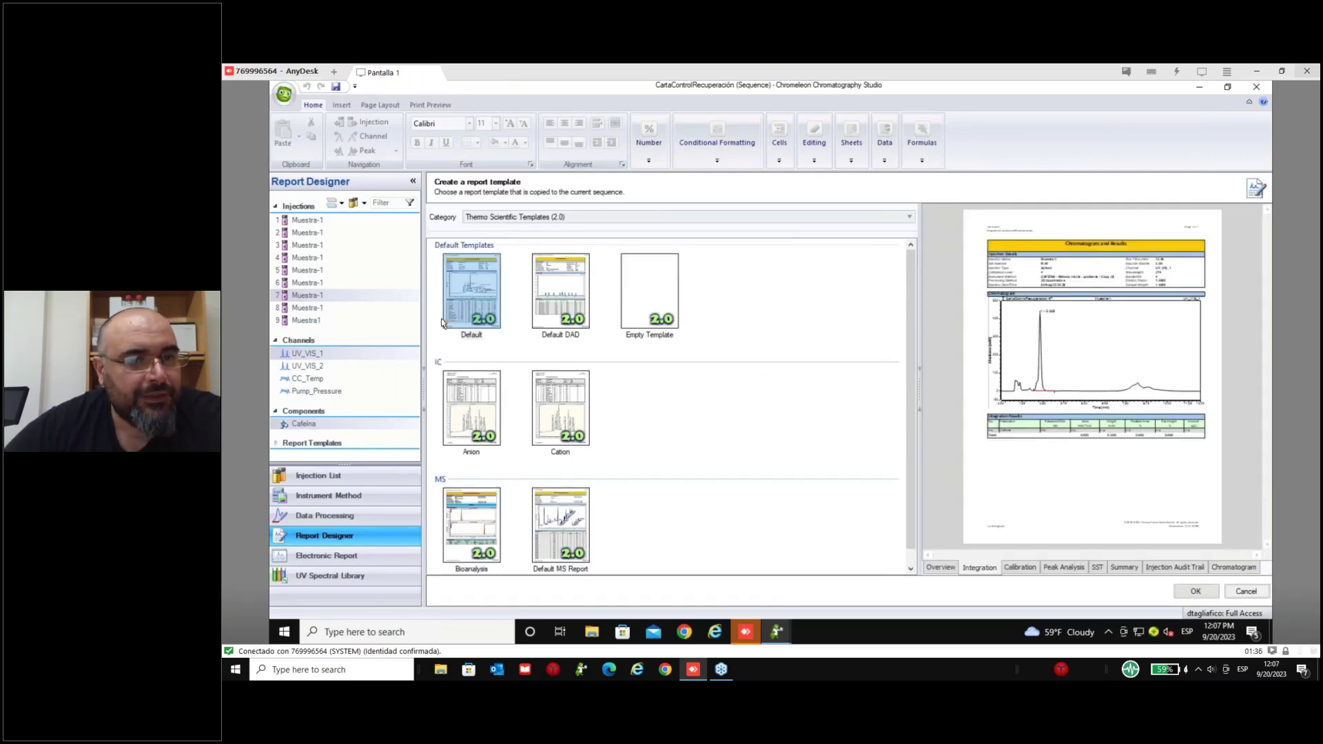
pyautogui.click(466, 291)
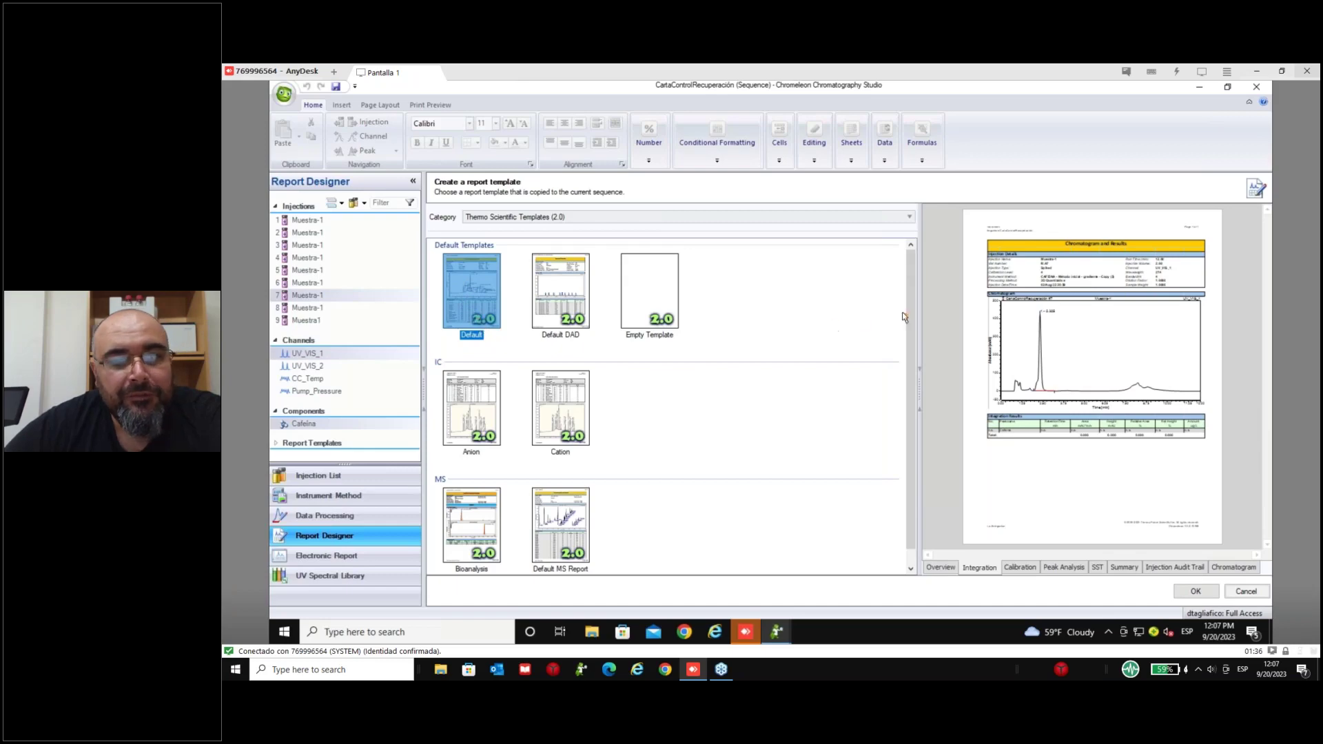
pyautogui.click(909, 220)
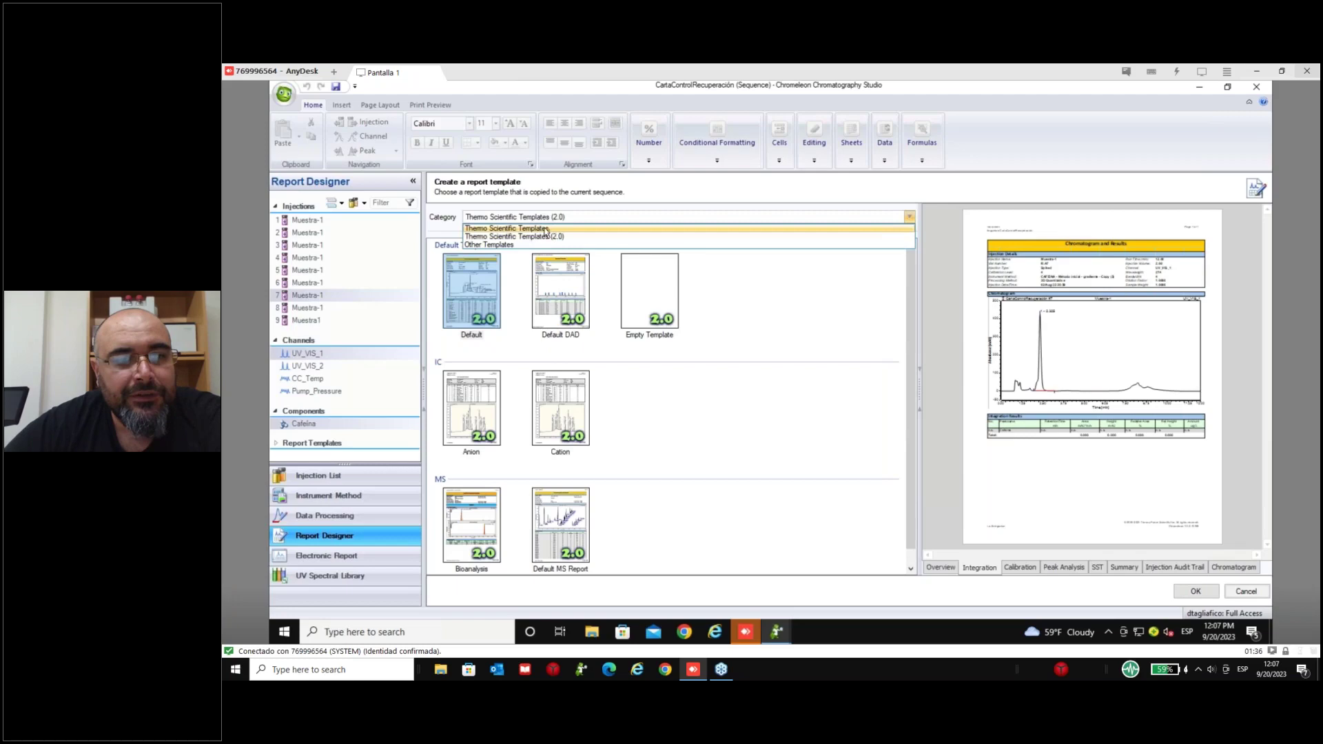
pyautogui.click(790, 420)
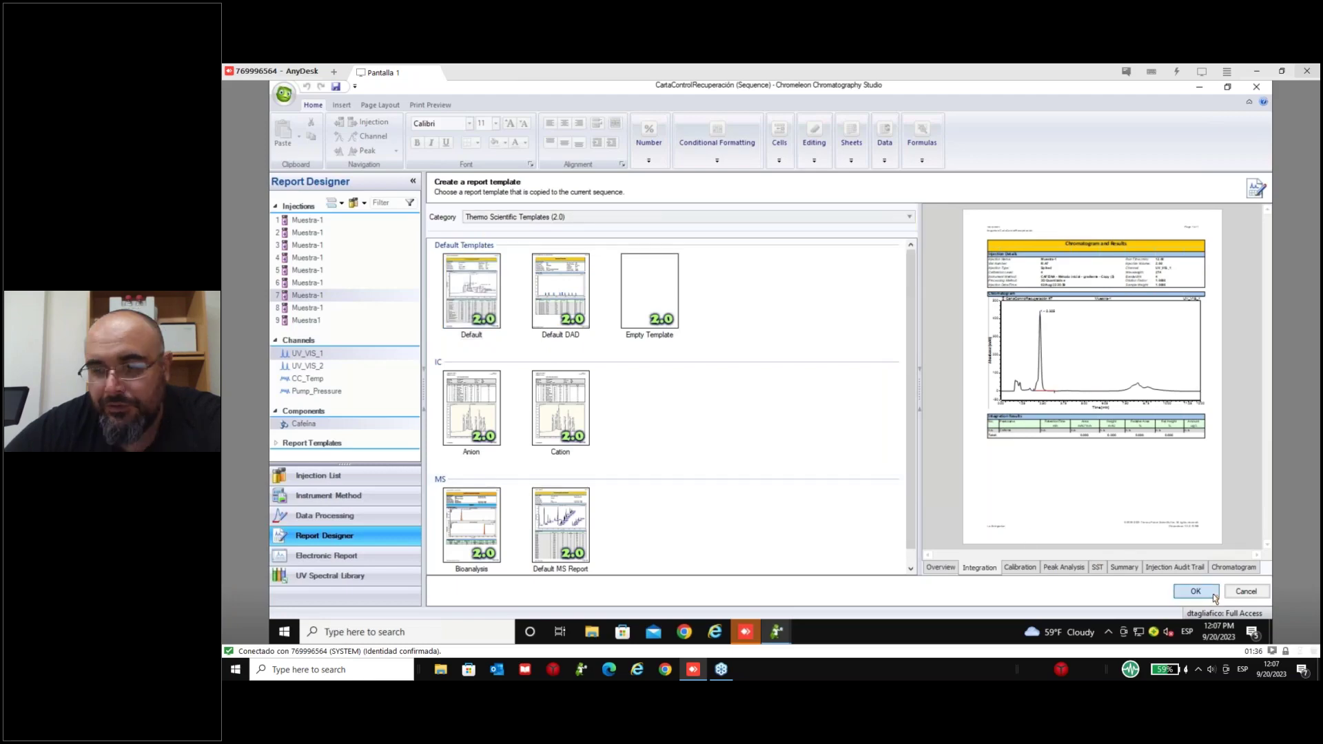
pyautogui.click(1196, 591)
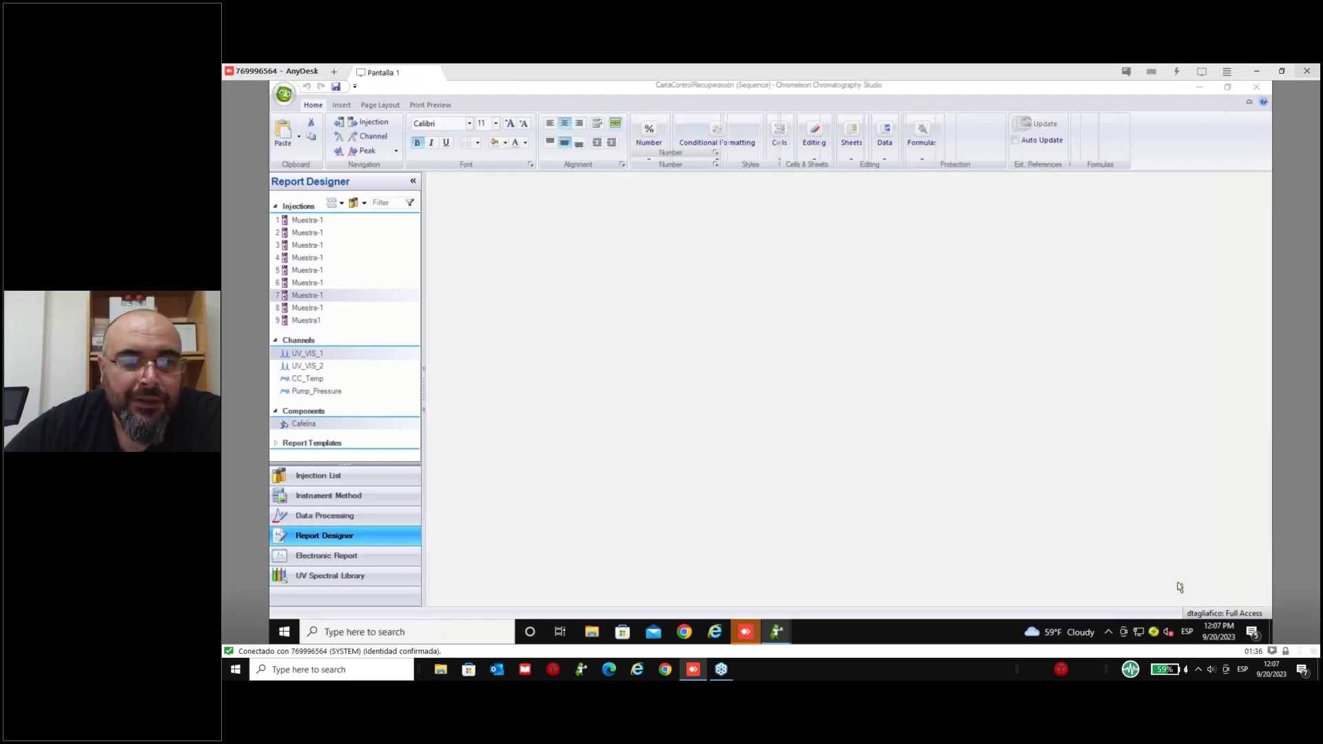
# - Review the Integration and Overview report sheets, and browse the available result chart types without inserting one
pyautogui.scroll(-4, 969, 443)
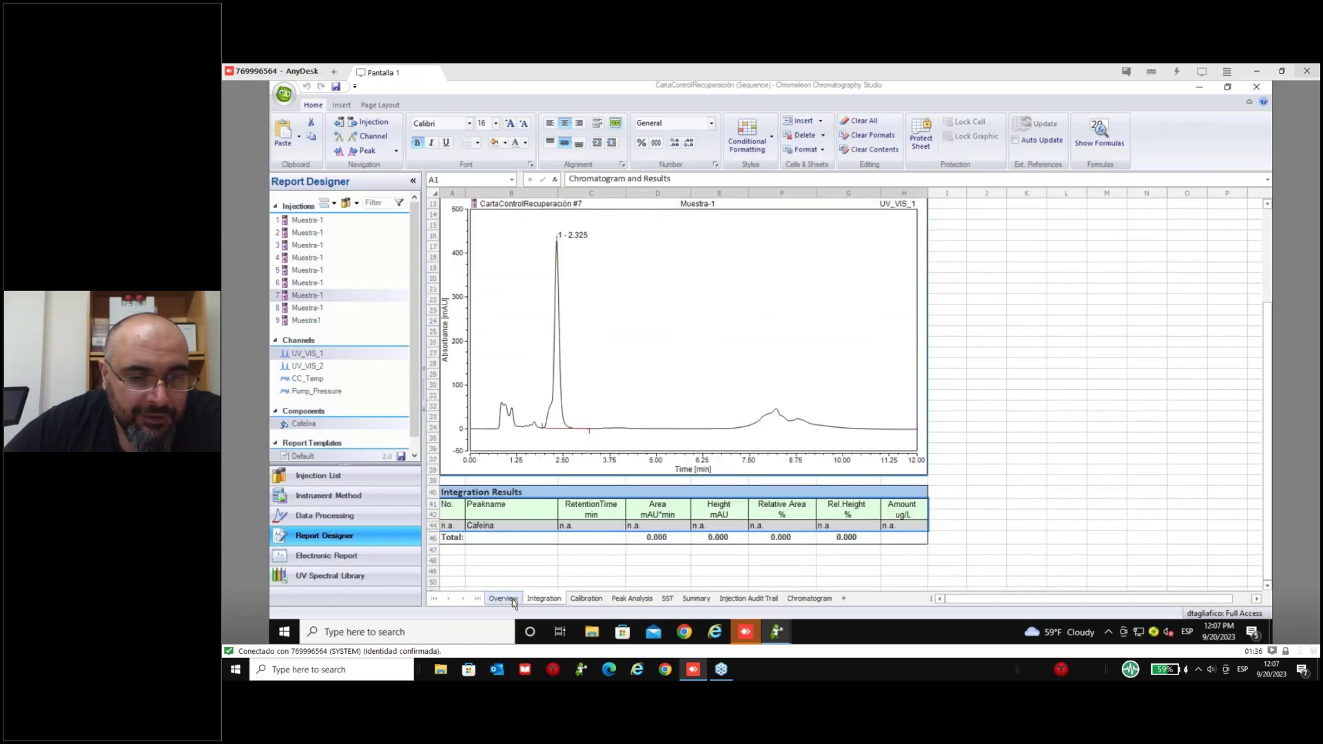
pyautogui.click(513, 599)
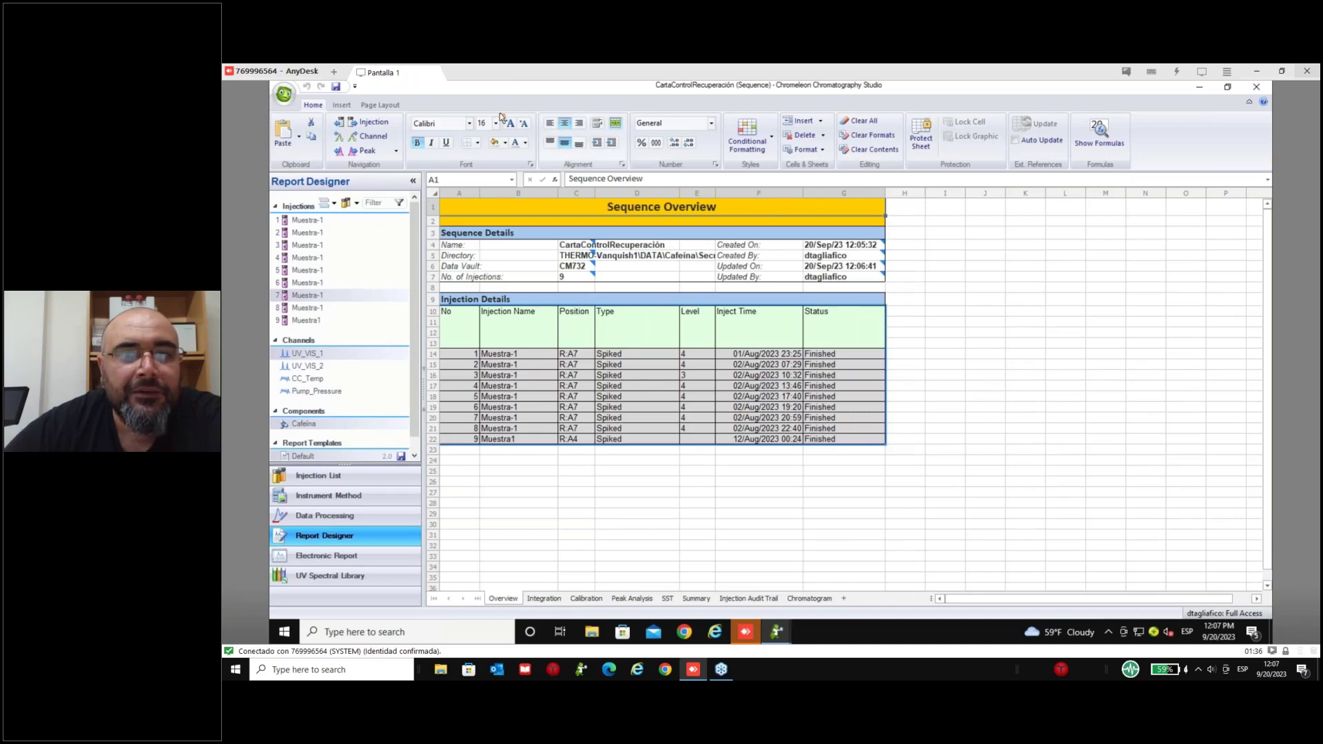
pyautogui.click(341, 105)
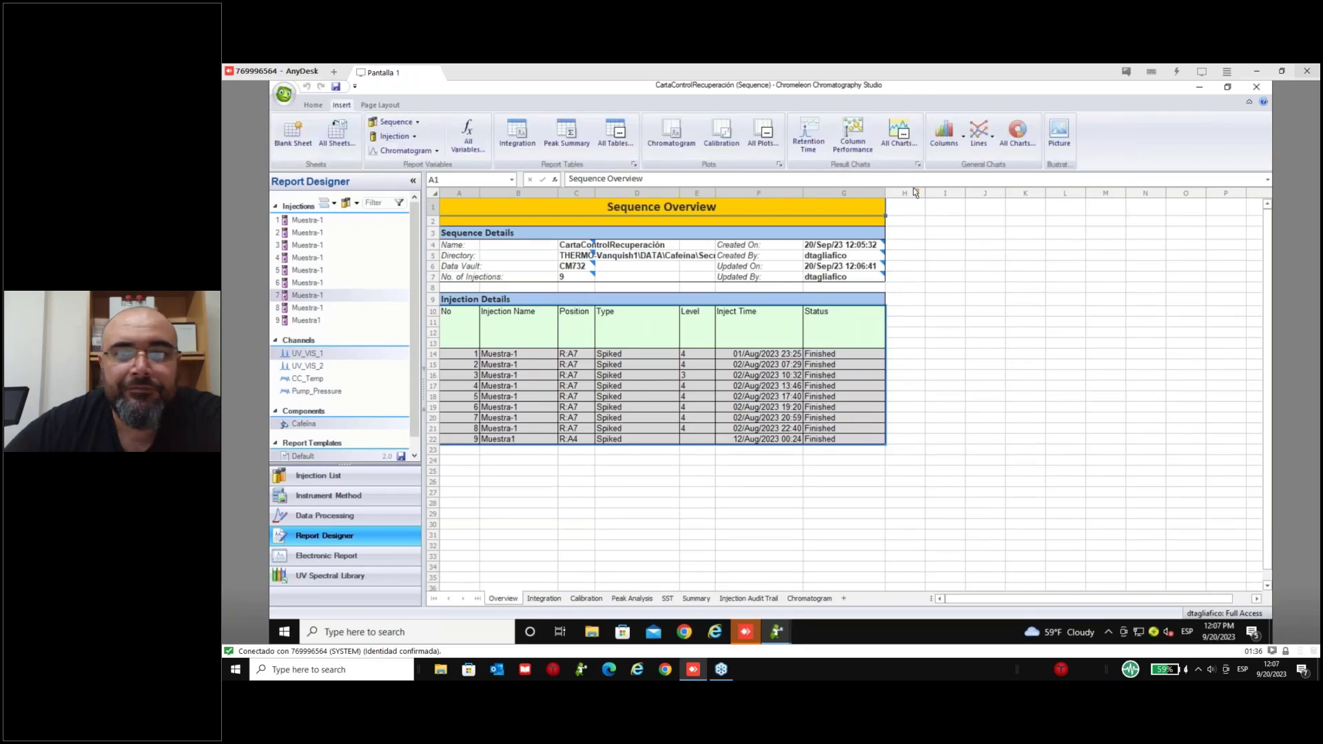
pyautogui.click(906, 150)
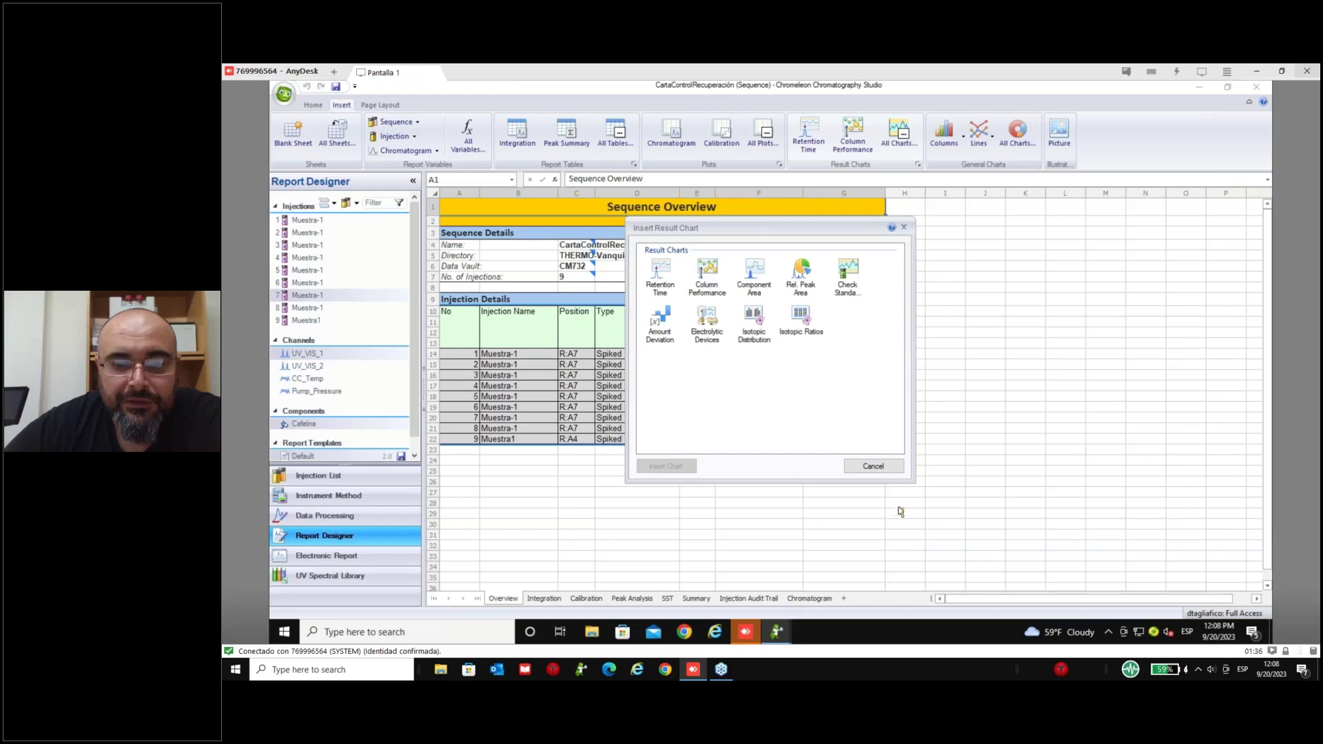
pyautogui.click(873, 466)
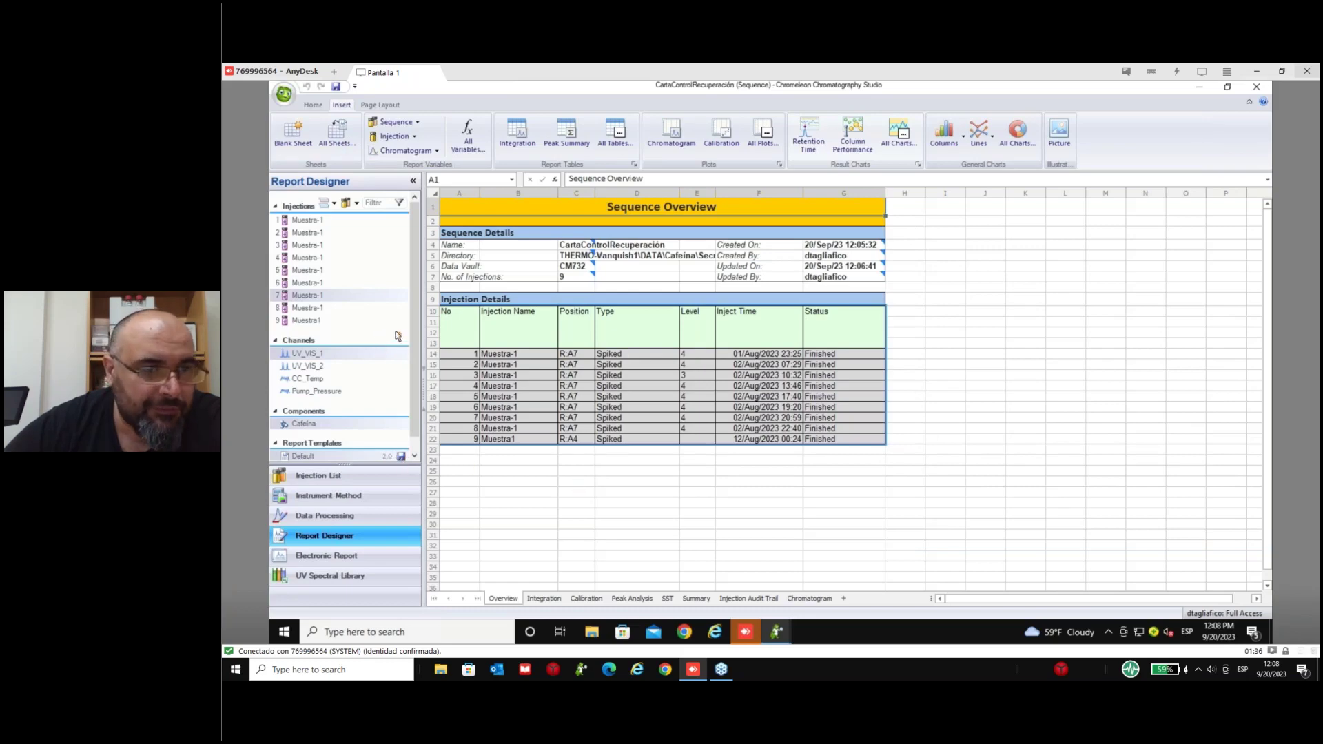
# - Return to the Integration report sheet, and close the CartaControlRecuperación window
pyautogui.click(545, 536)
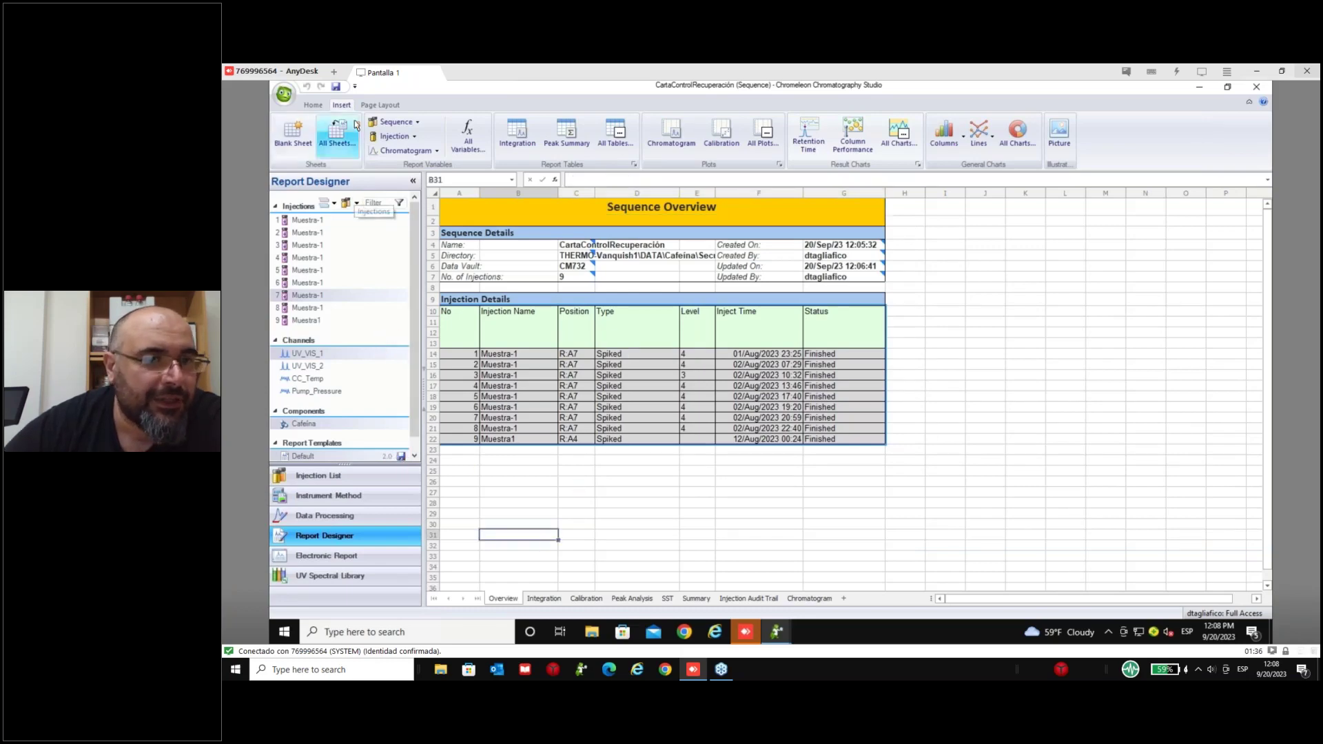
pyautogui.click(544, 599)
pyautogui.click(314, 106)
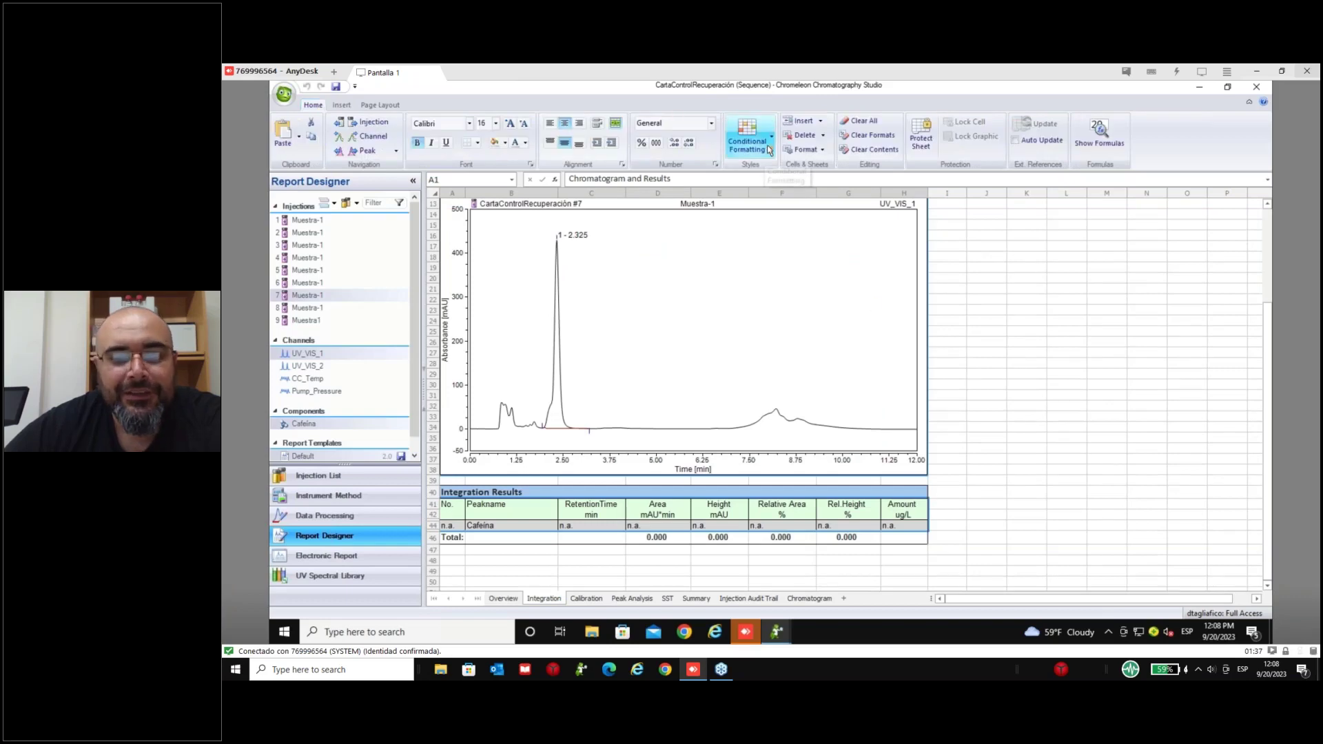
pyautogui.click(1259, 88)
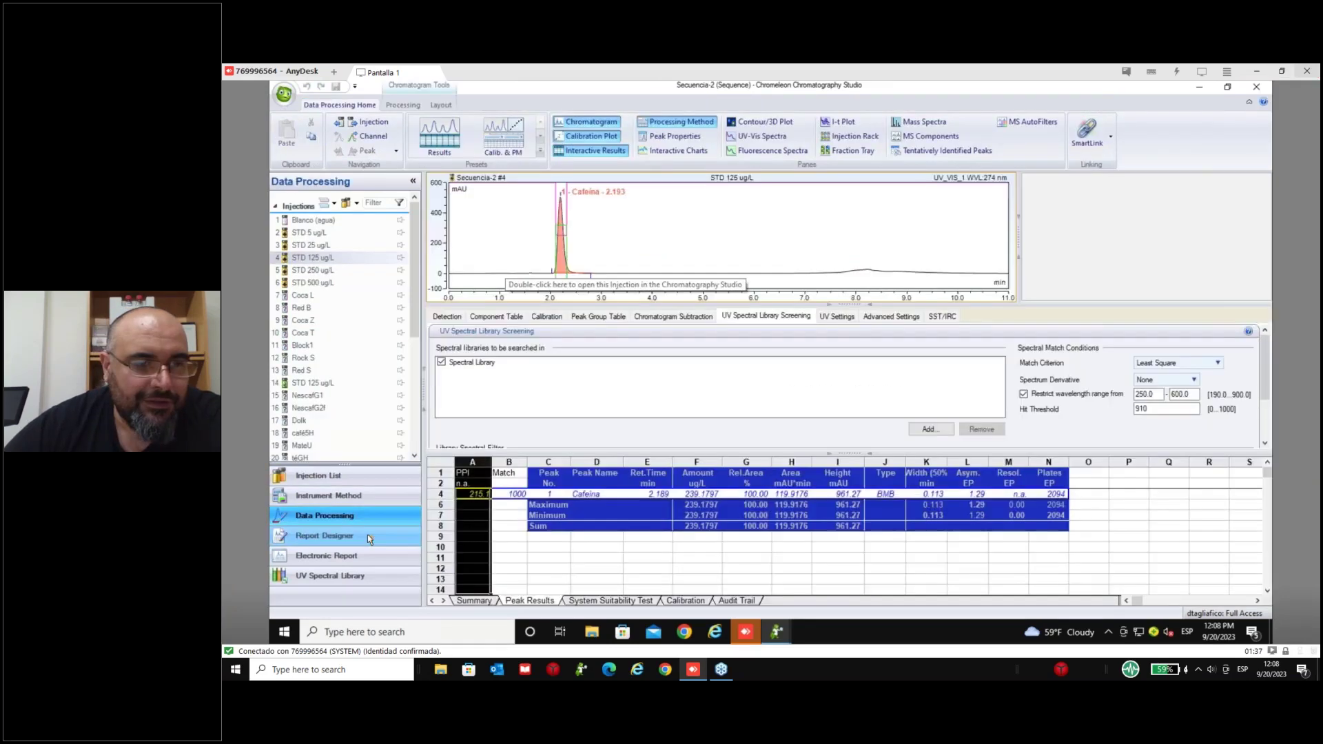
# - Review the Secuencia-2 report in Report Designer, examining the Overview sheet's SST Result column and the SST sheet for STD 125 ug/L
pyautogui.click(372, 538)
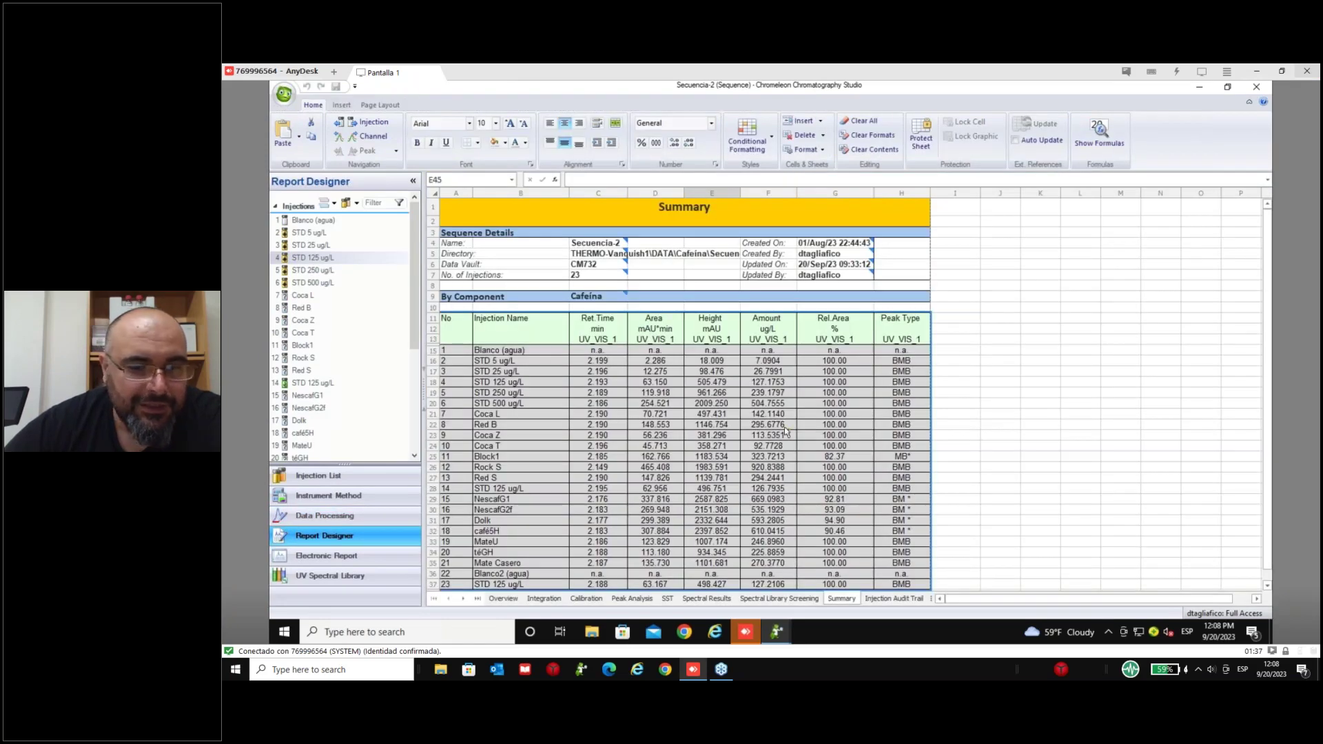
pyautogui.scroll(-2, 785, 432)
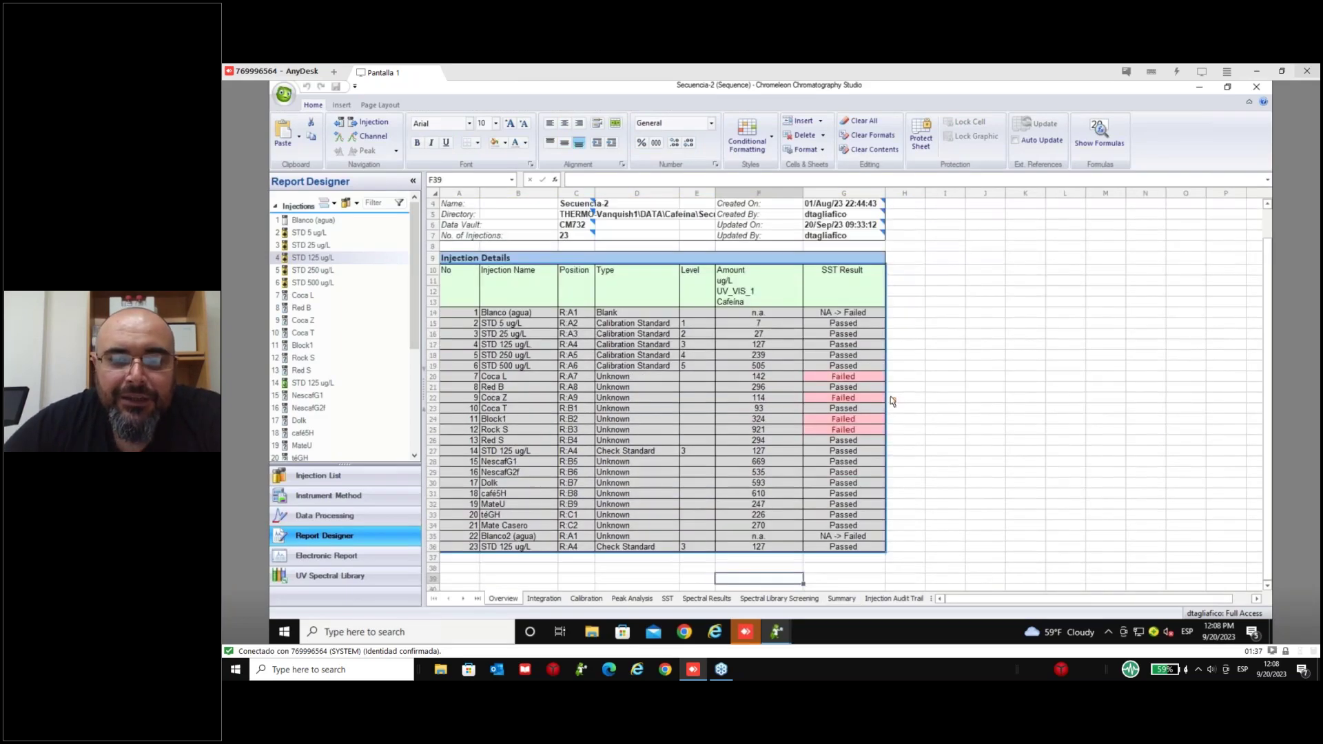
pyautogui.scroll(-1, 855, 358)
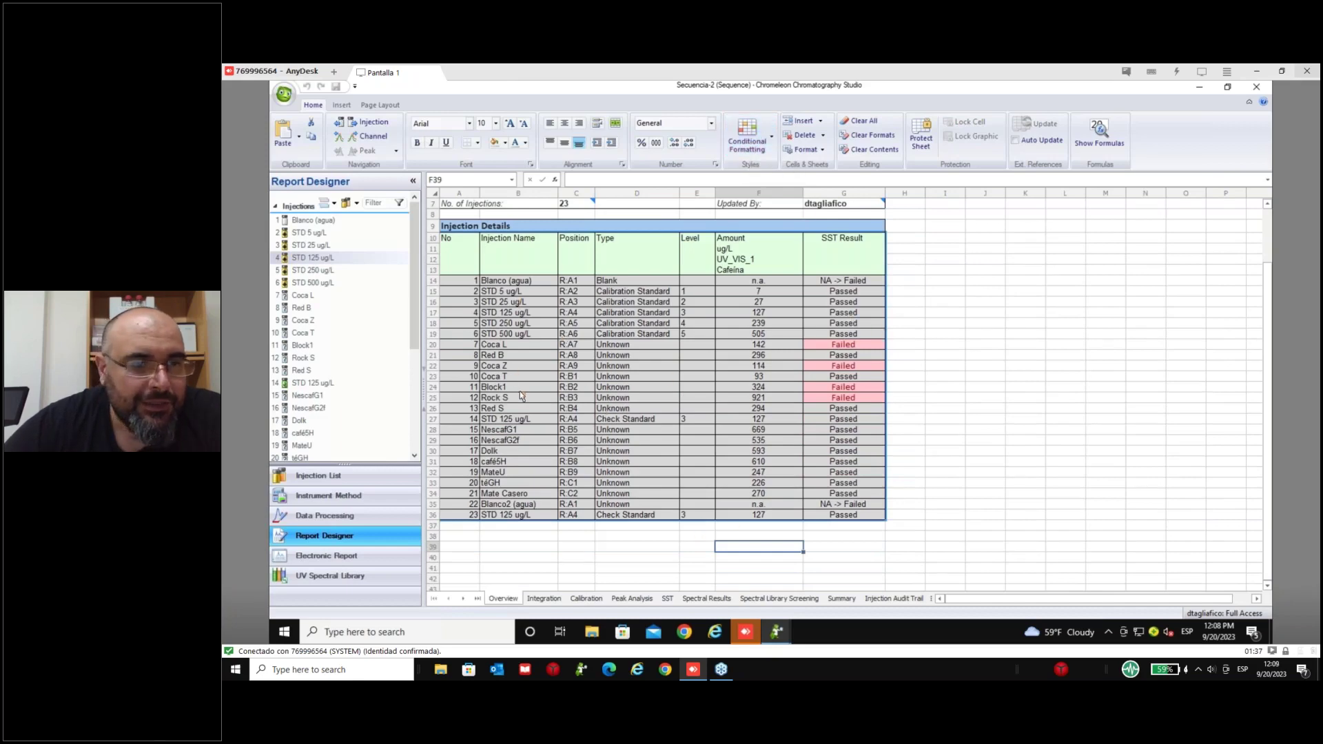
pyautogui.click(669, 599)
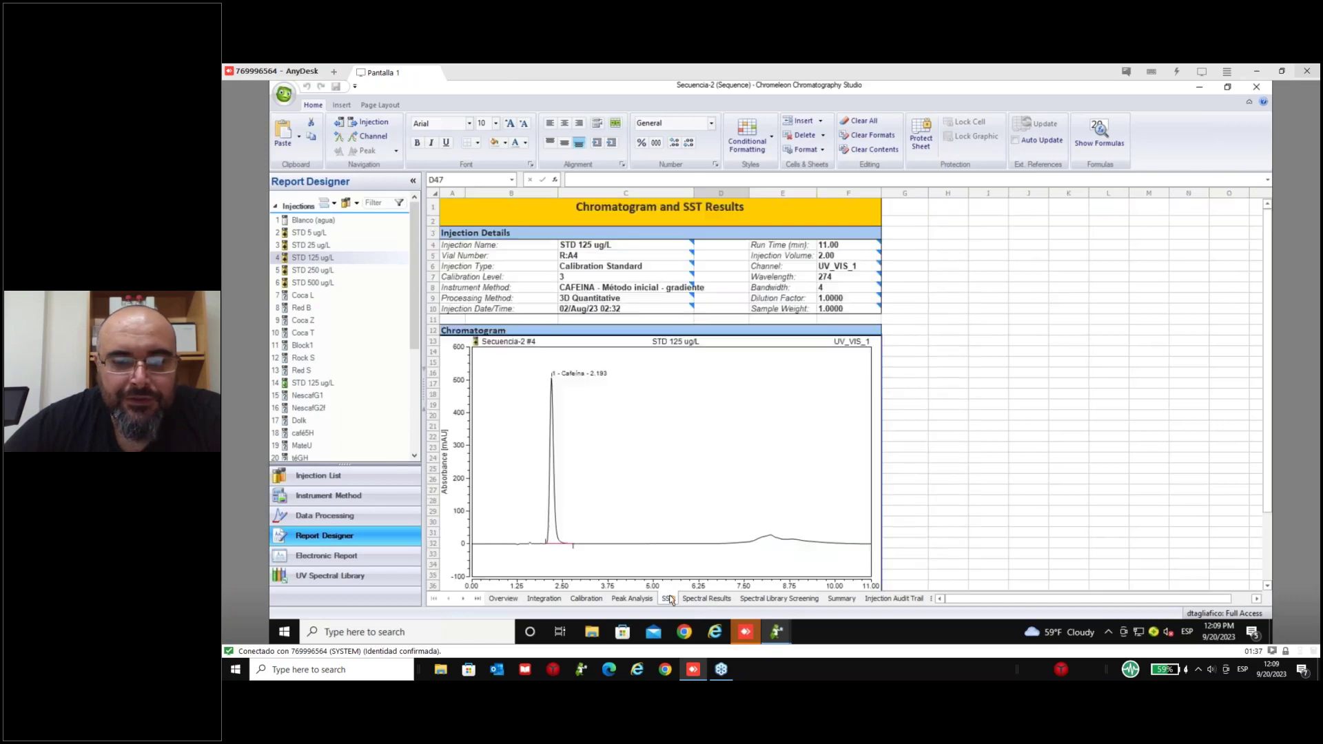
pyautogui.scroll(-4, 916, 464)
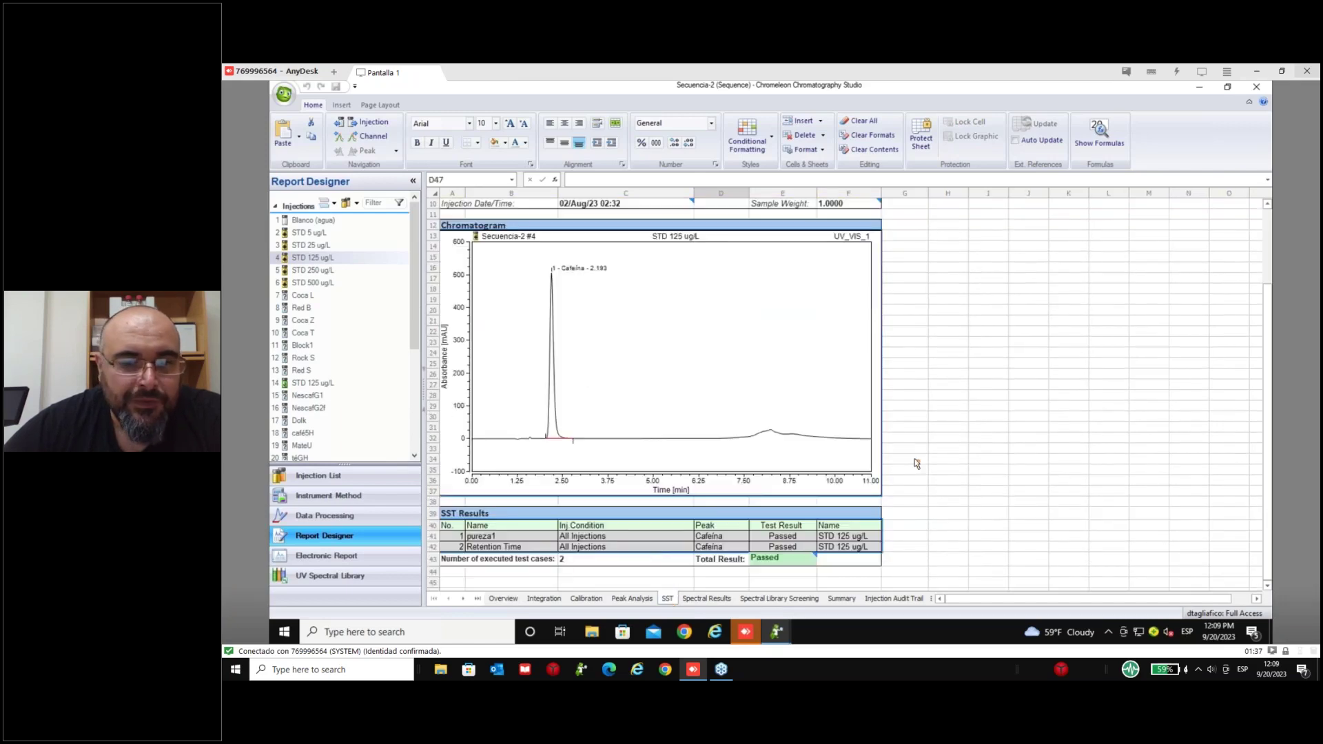
pyautogui.scroll(-2, 496, 441)
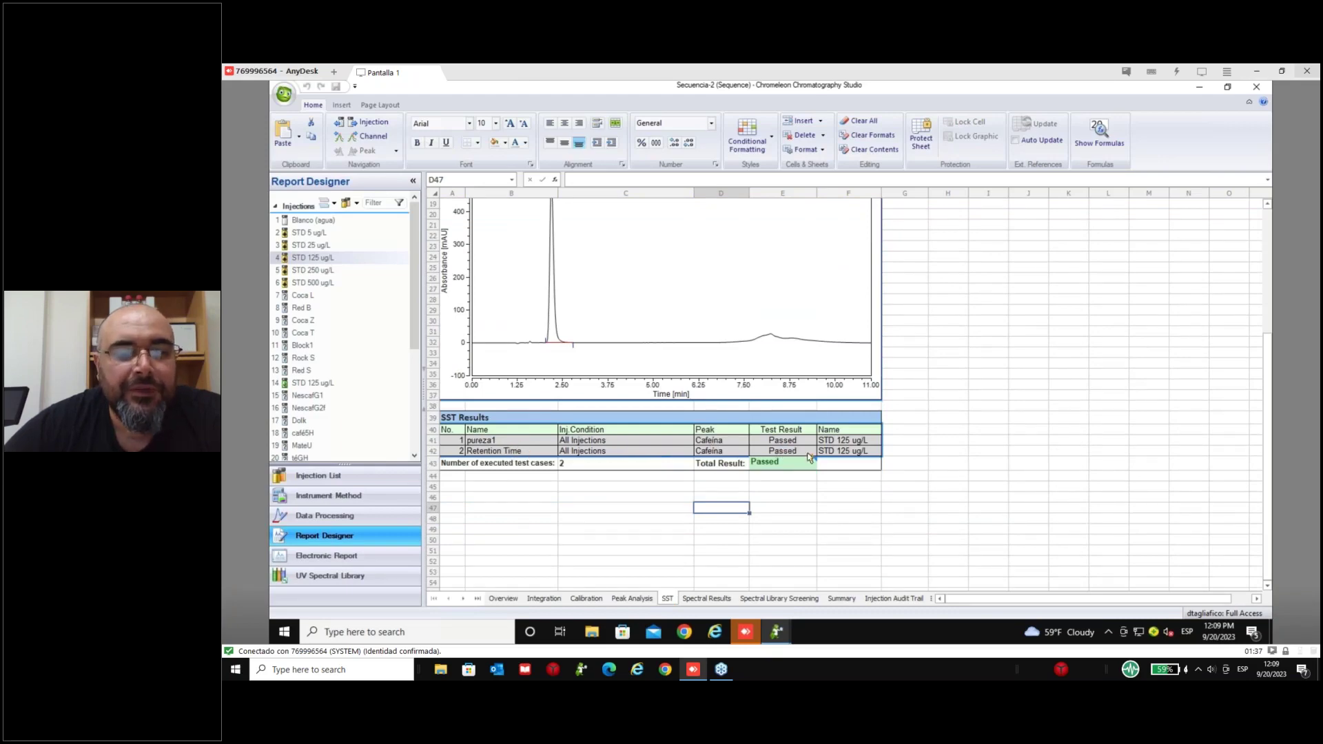
pyautogui.scroll(3, 793, 448)
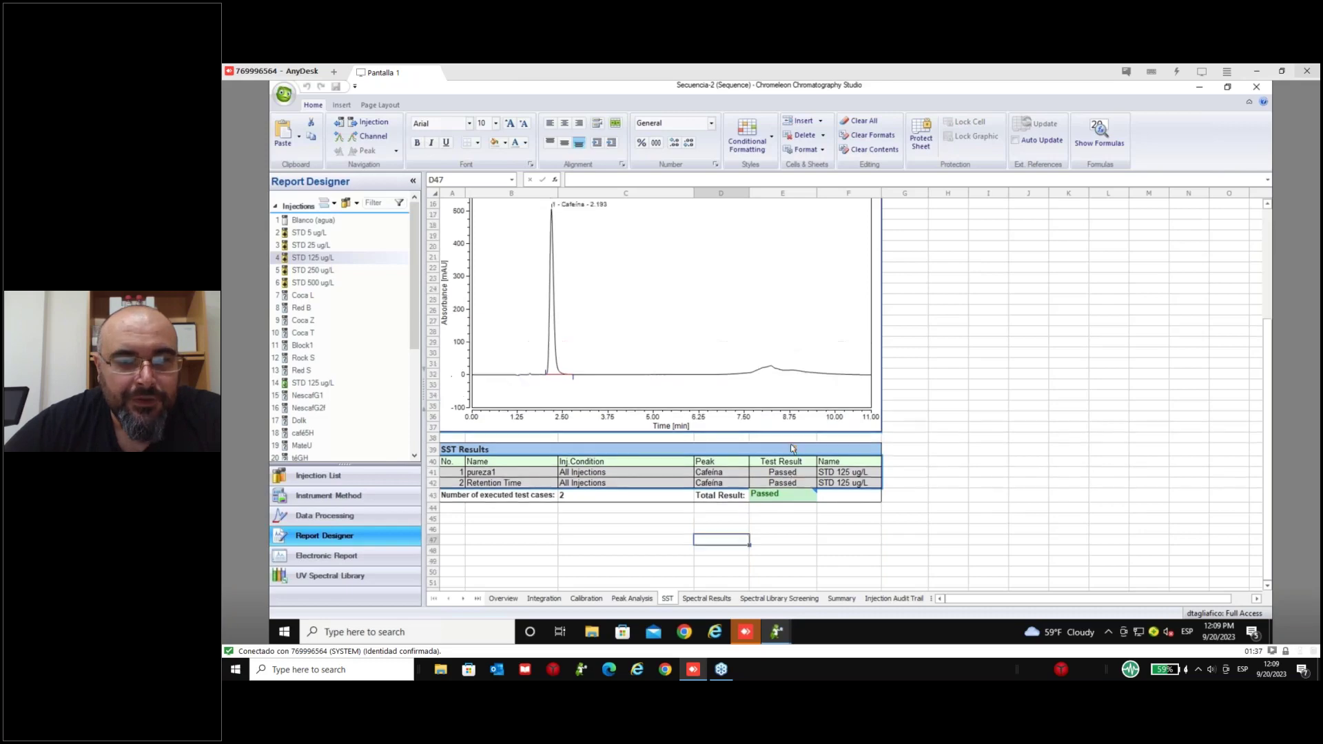
# - Examine the SST/IRC test cases in Data Processing and compare the System Suitability Test results of STD 125 ug/L, STD 500 ug/L and Coca L
pyautogui.click(359, 517)
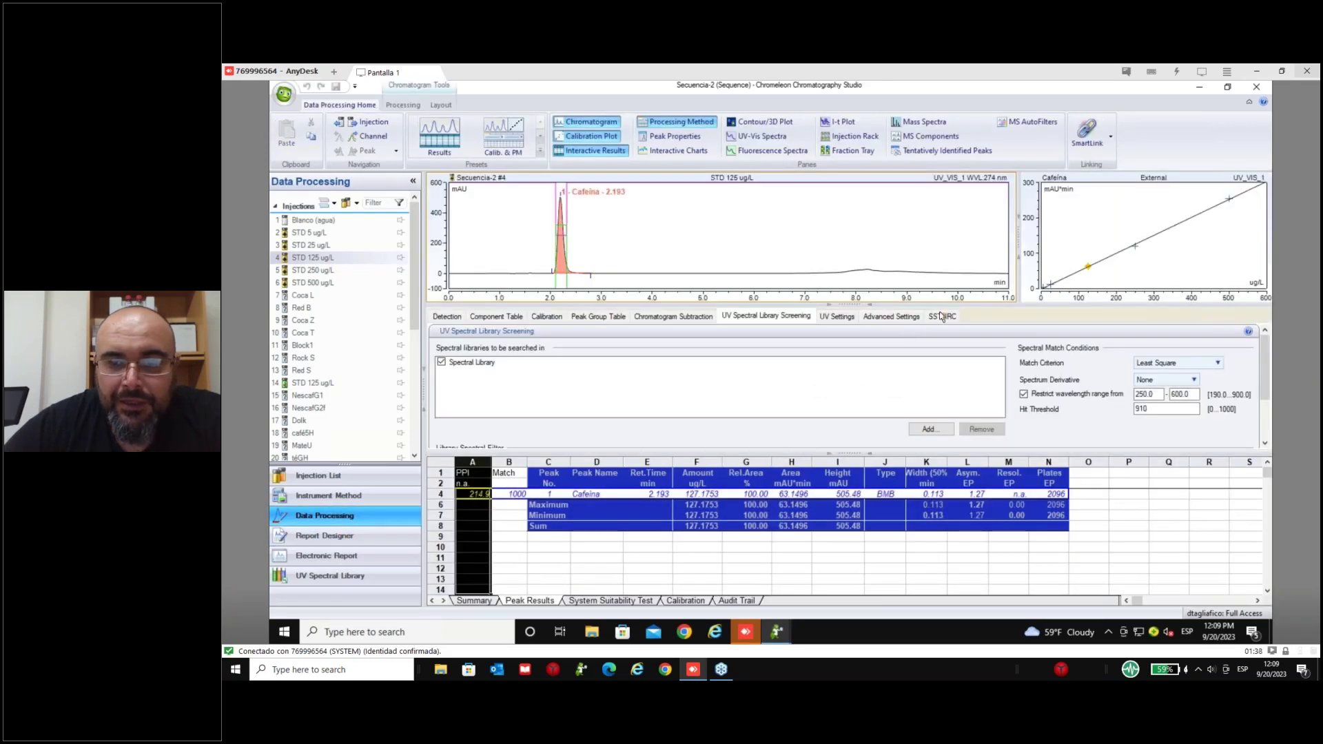
pyautogui.click(942, 316)
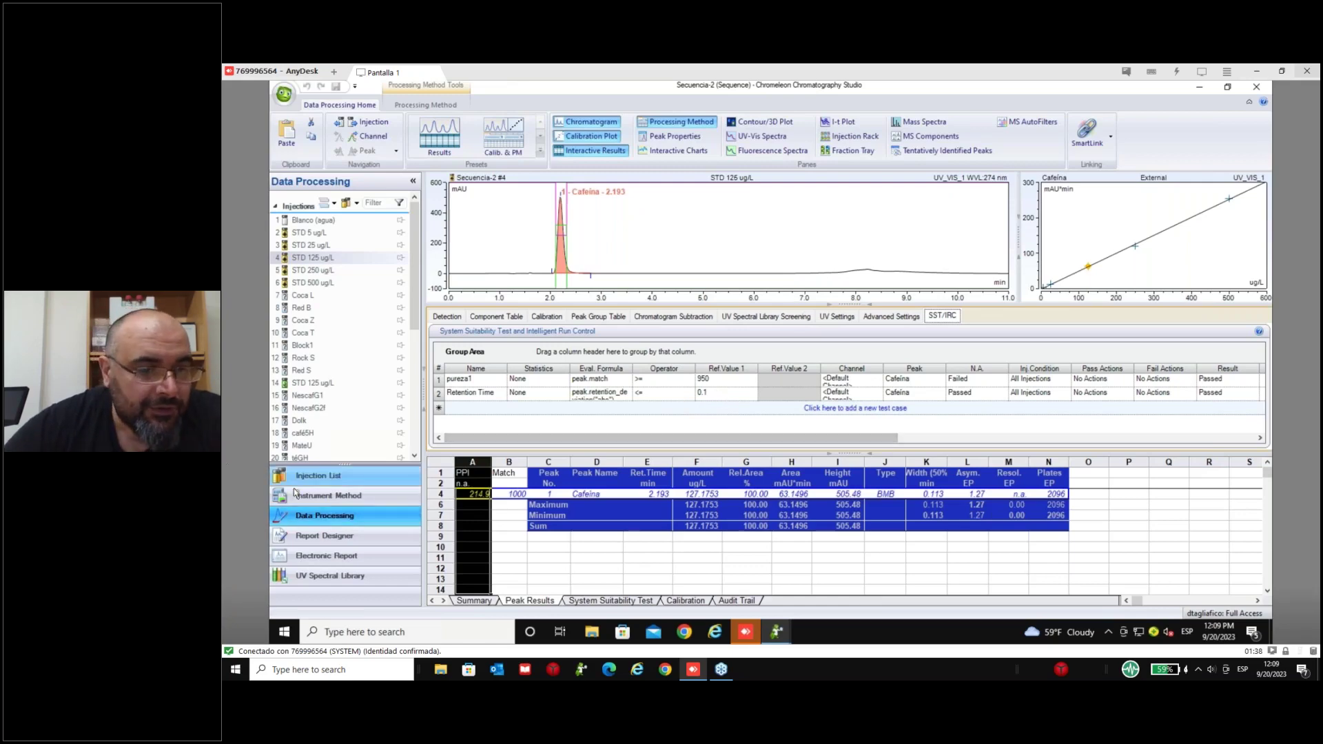
pyautogui.click(594, 603)
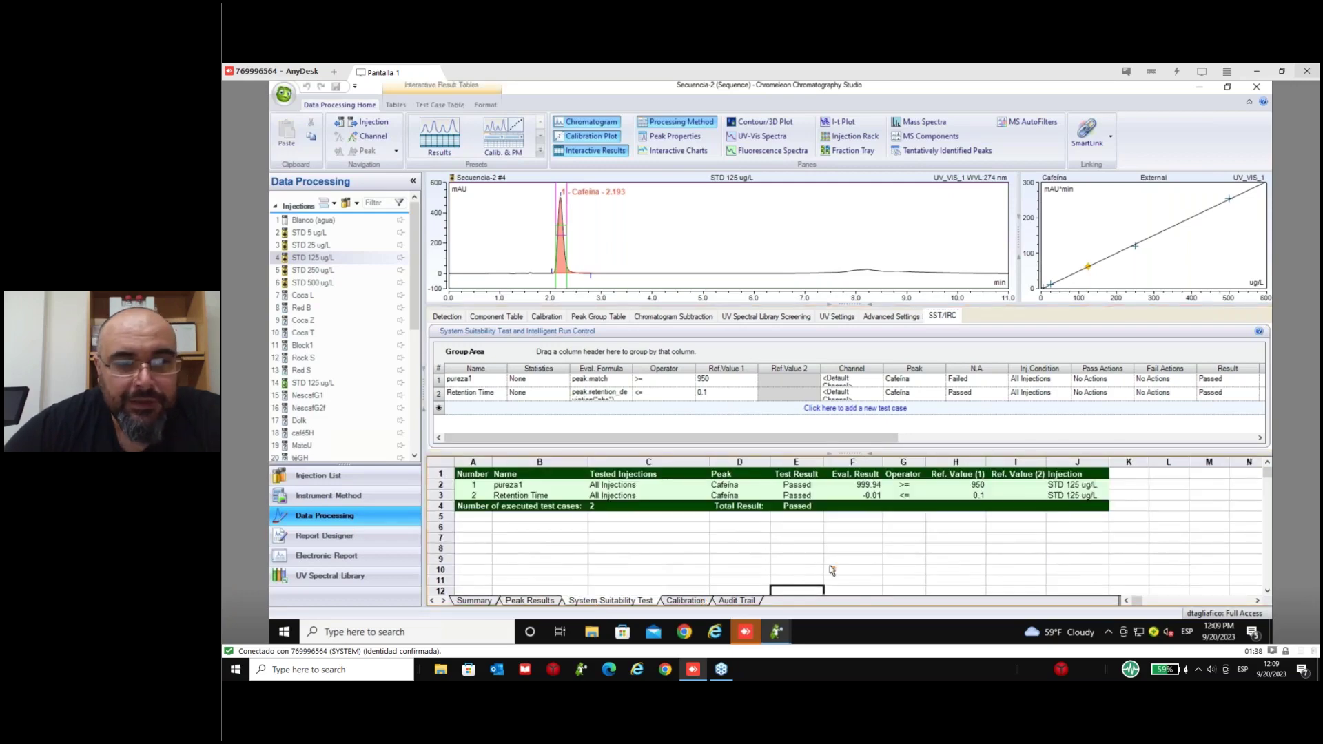
pyautogui.click(321, 283)
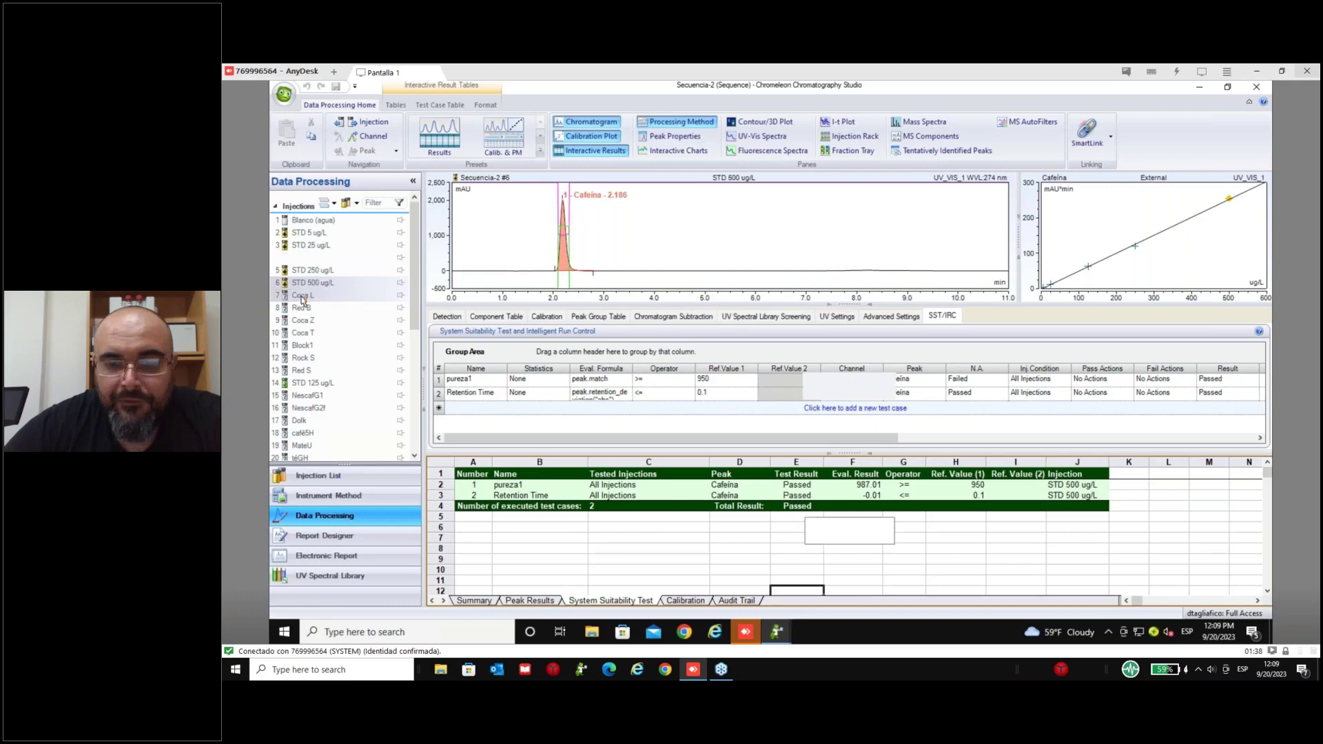
pyautogui.click(303, 296)
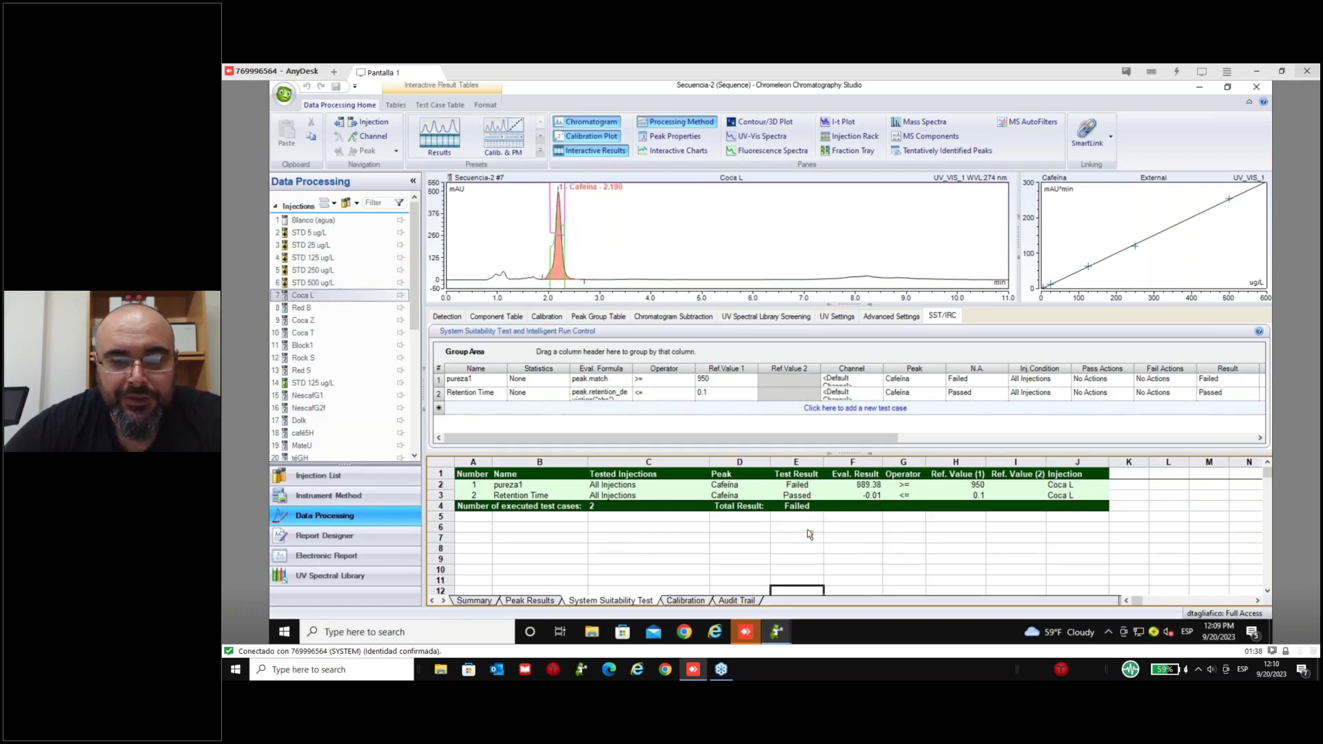
# - Compare the SST report sheets of Coca L and STD 500 ug/L, and browse the conditional formatting options for result highlighting
pyautogui.click(350, 542)
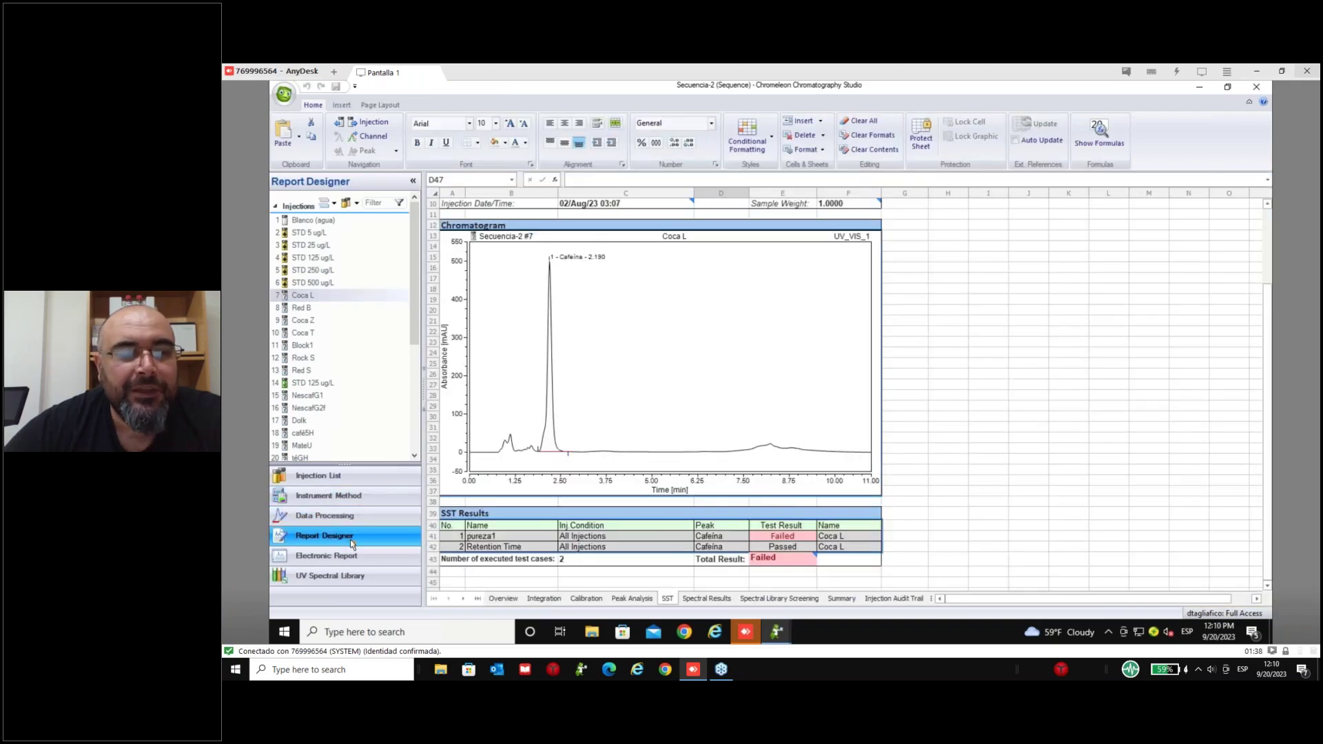
pyautogui.scroll(-1, 778, 562)
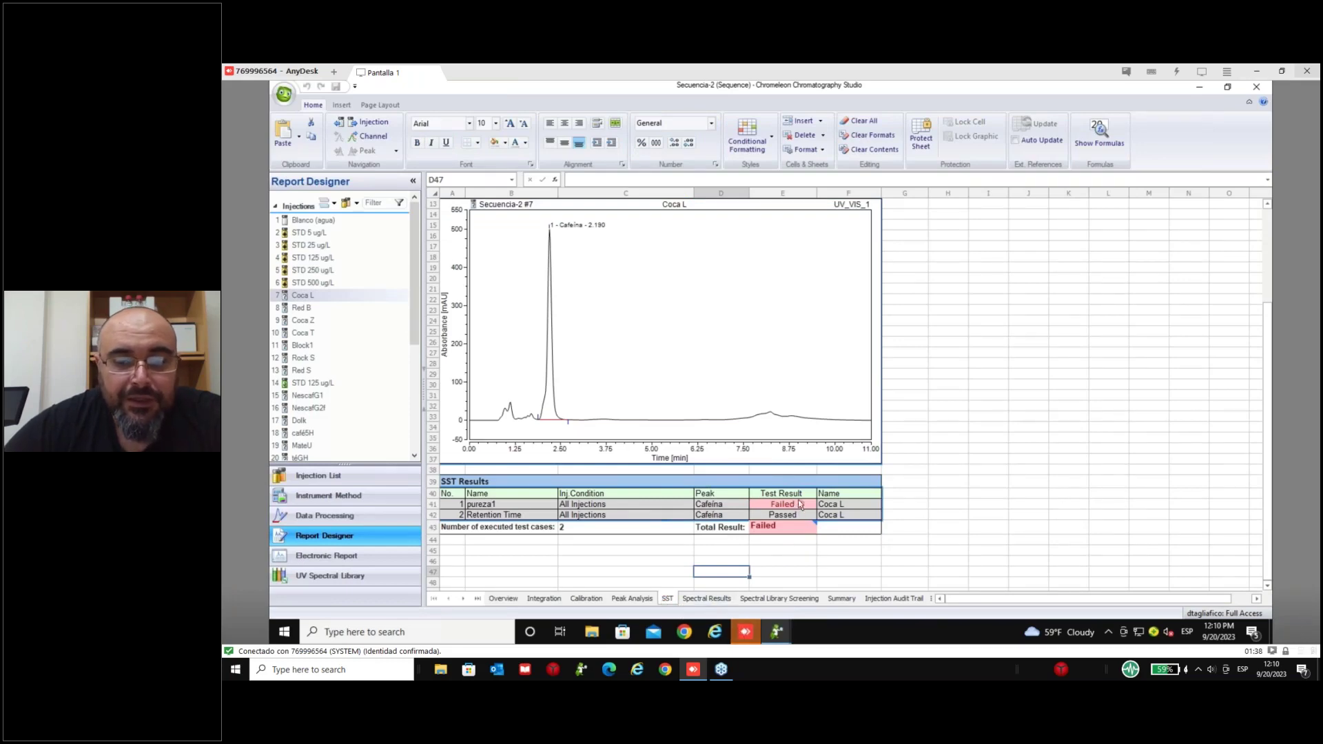
pyautogui.click(754, 141)
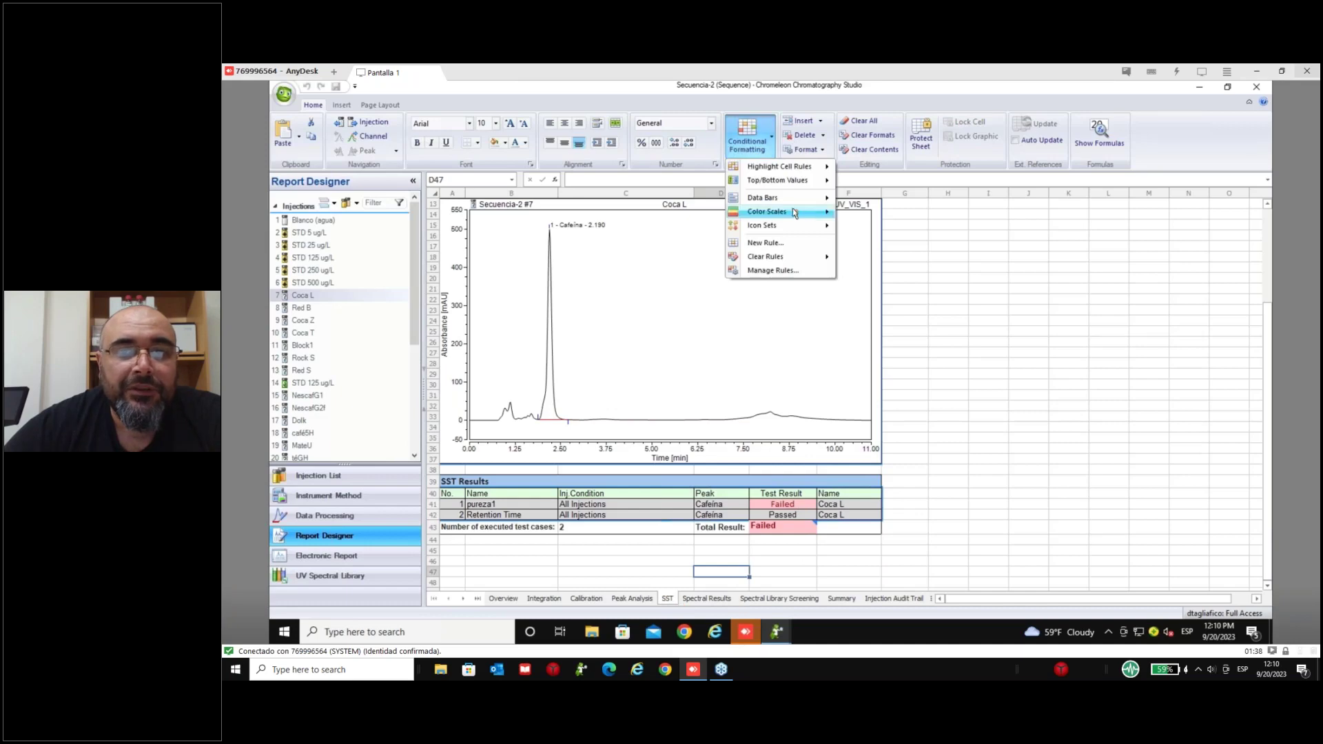
pyautogui.moveTo(823, 201)
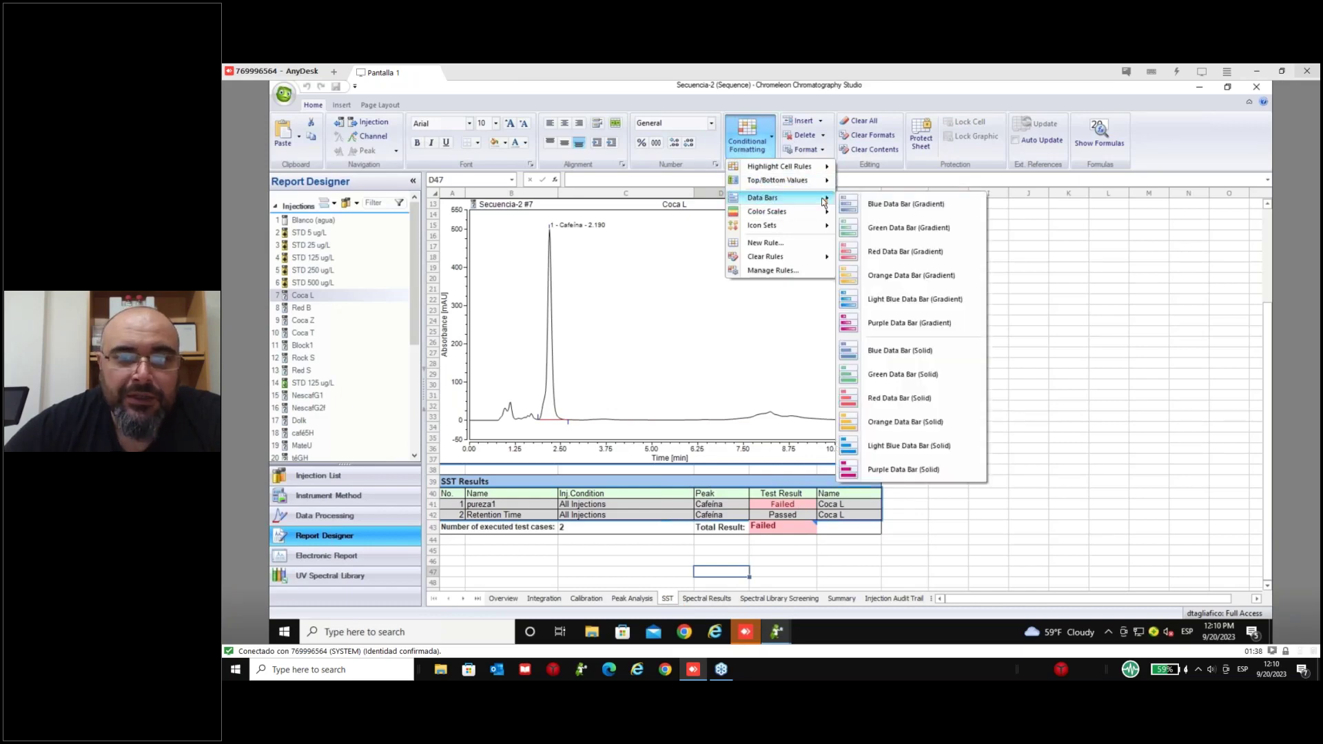
pyautogui.moveTo(814, 169)
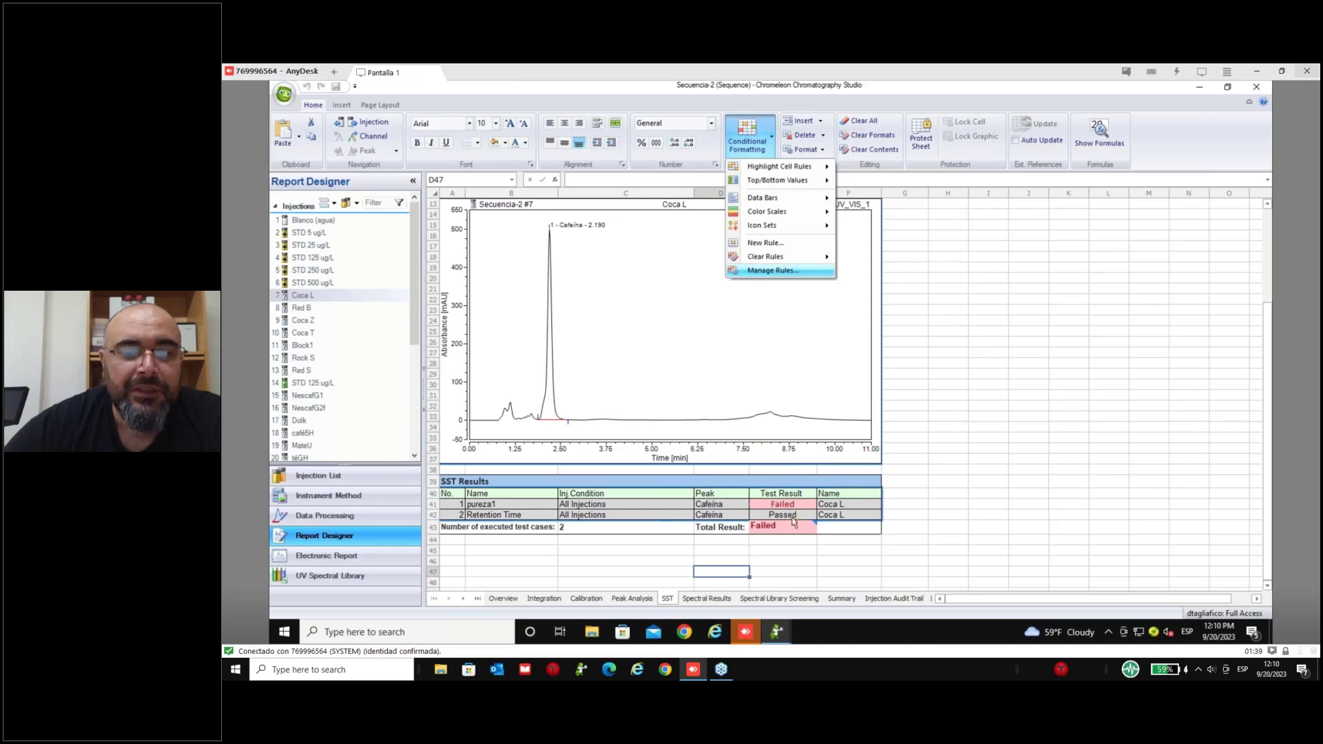
pyautogui.click(315, 283)
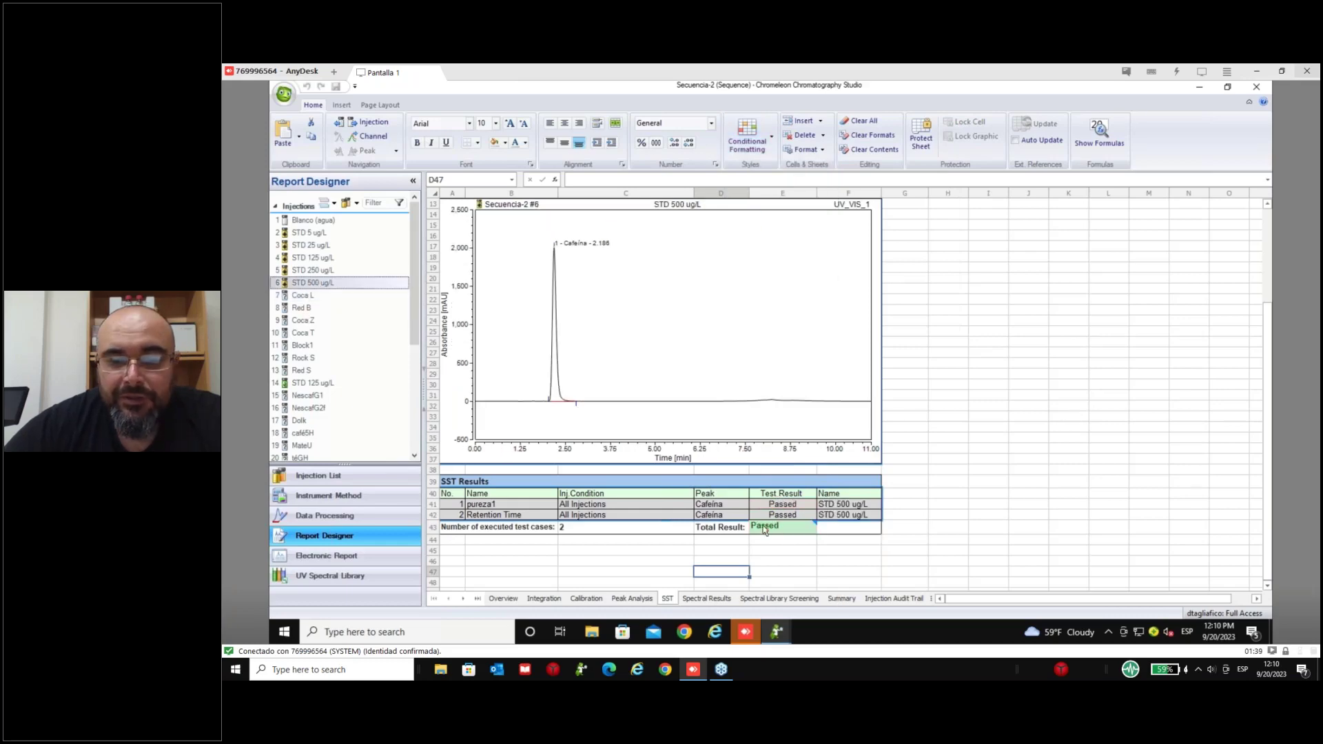
# - Review the SST results of all Secuencia-2 injections on the report's Overview sheet
pyautogui.click(500, 601)
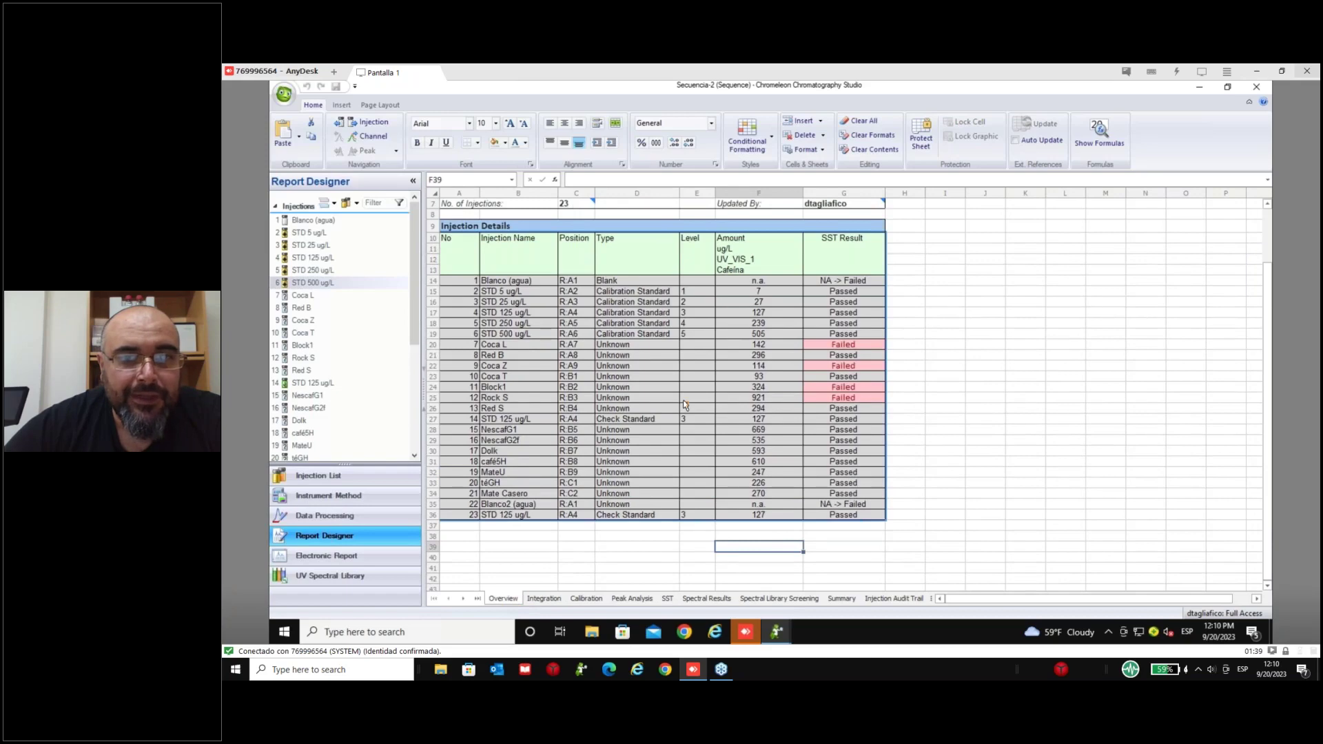
pyautogui.scroll(2, 684, 405)
pyautogui.scroll(-3, 598, 282)
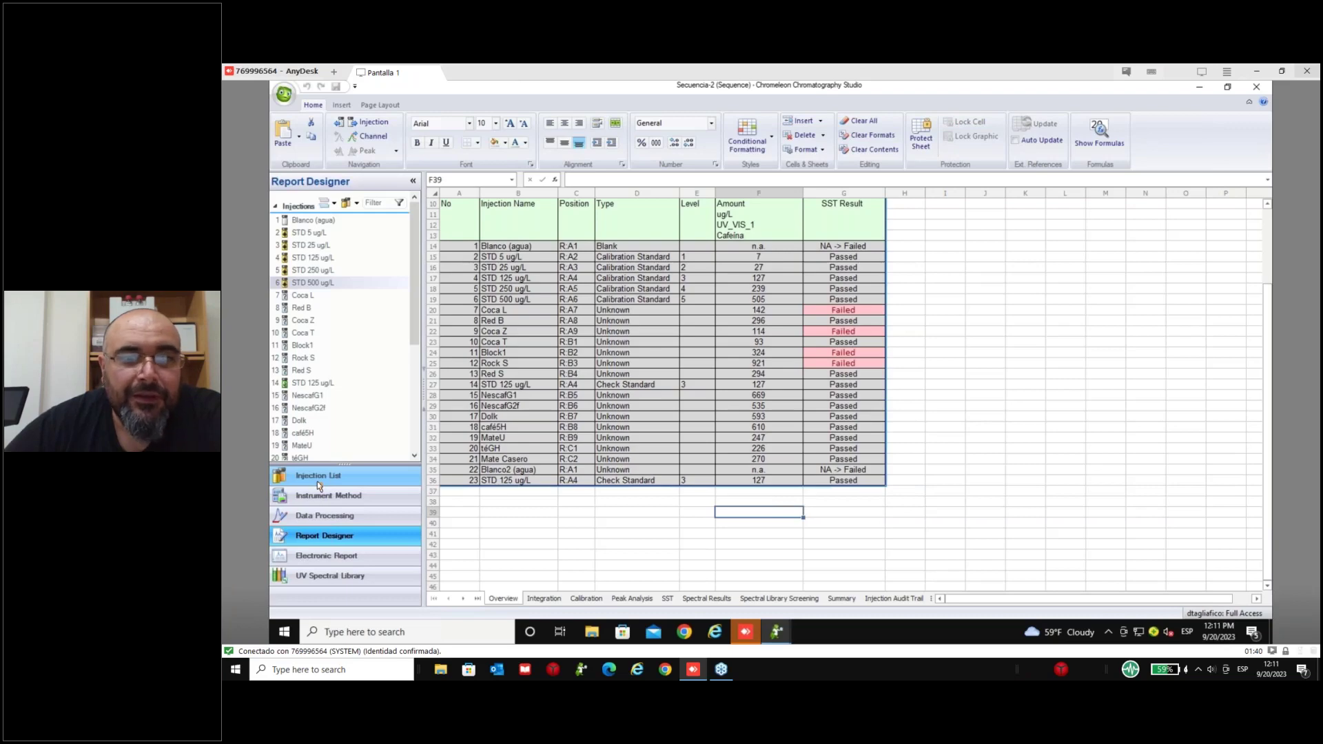
# - Return to Data Processing and hide the purity index and match factor overlays on the STD 250 ug/L chromatogram
pyautogui.click(317, 482)
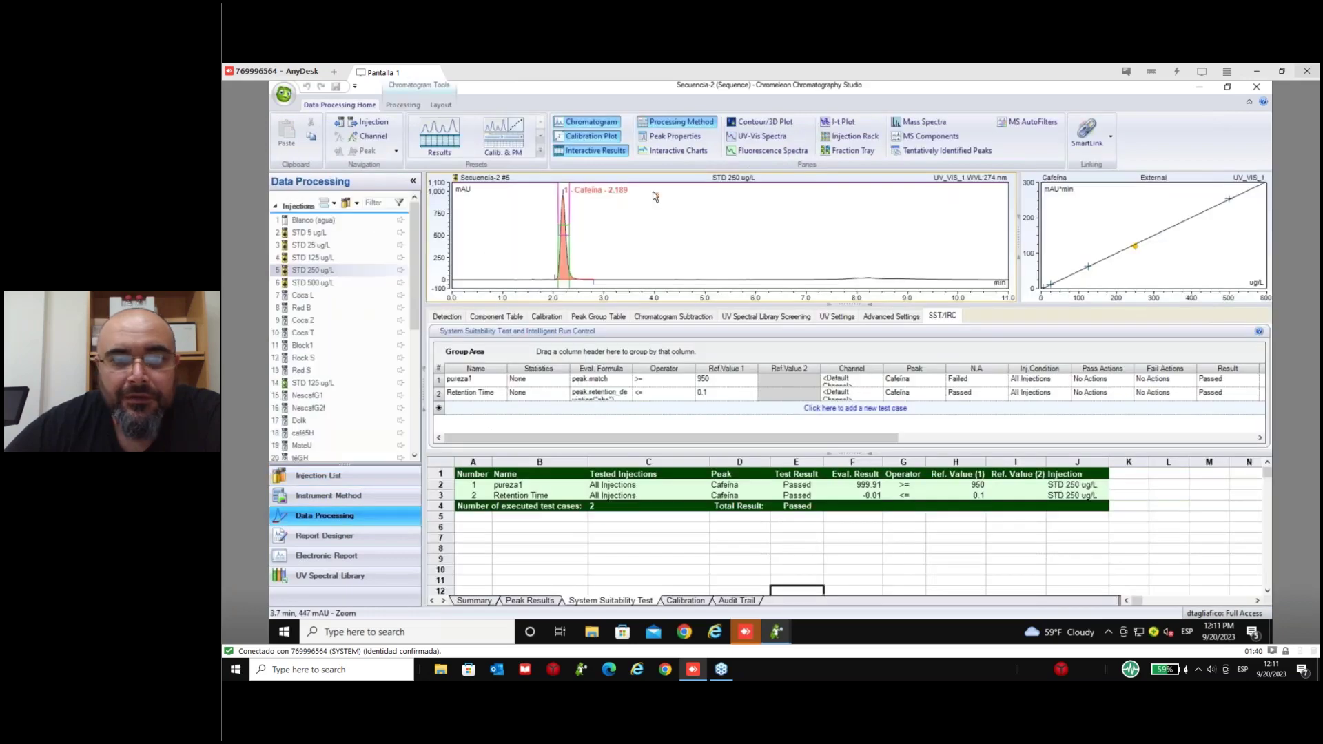
pyautogui.scroll(-2, 999, 132)
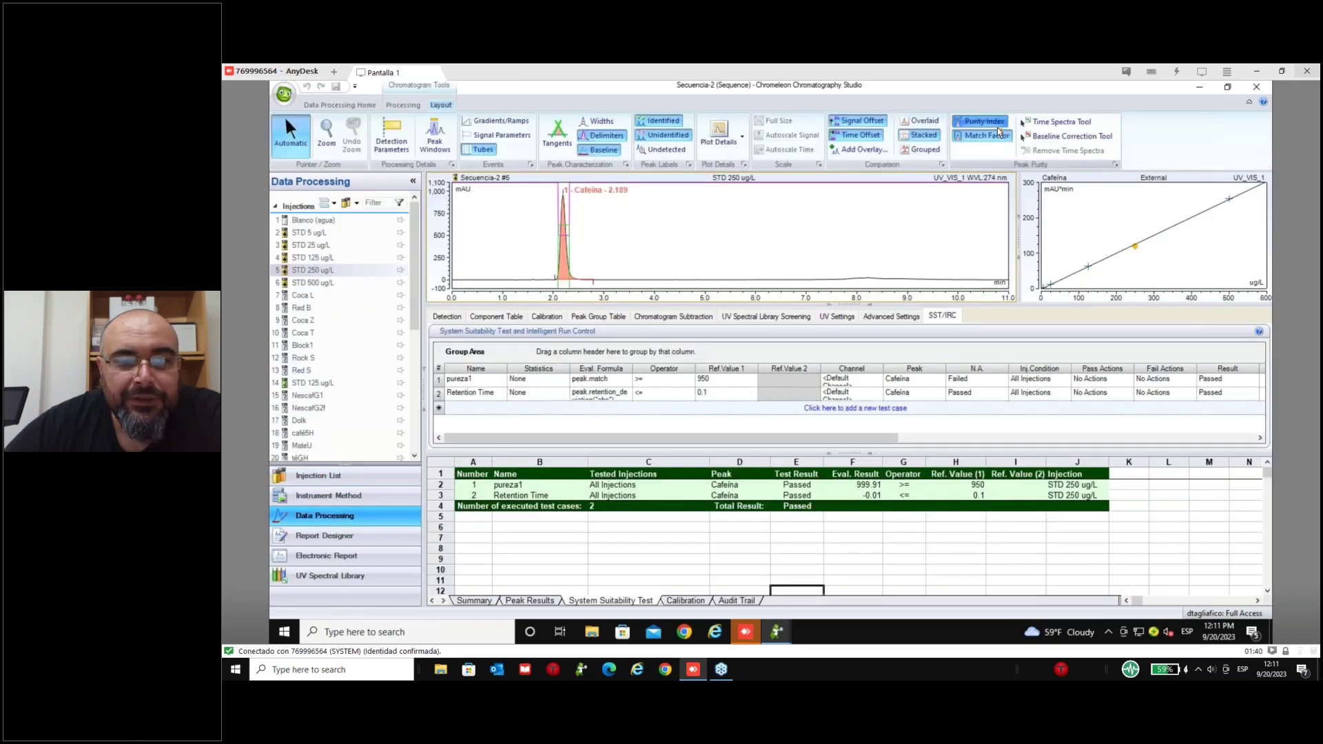
pyautogui.click(985, 122)
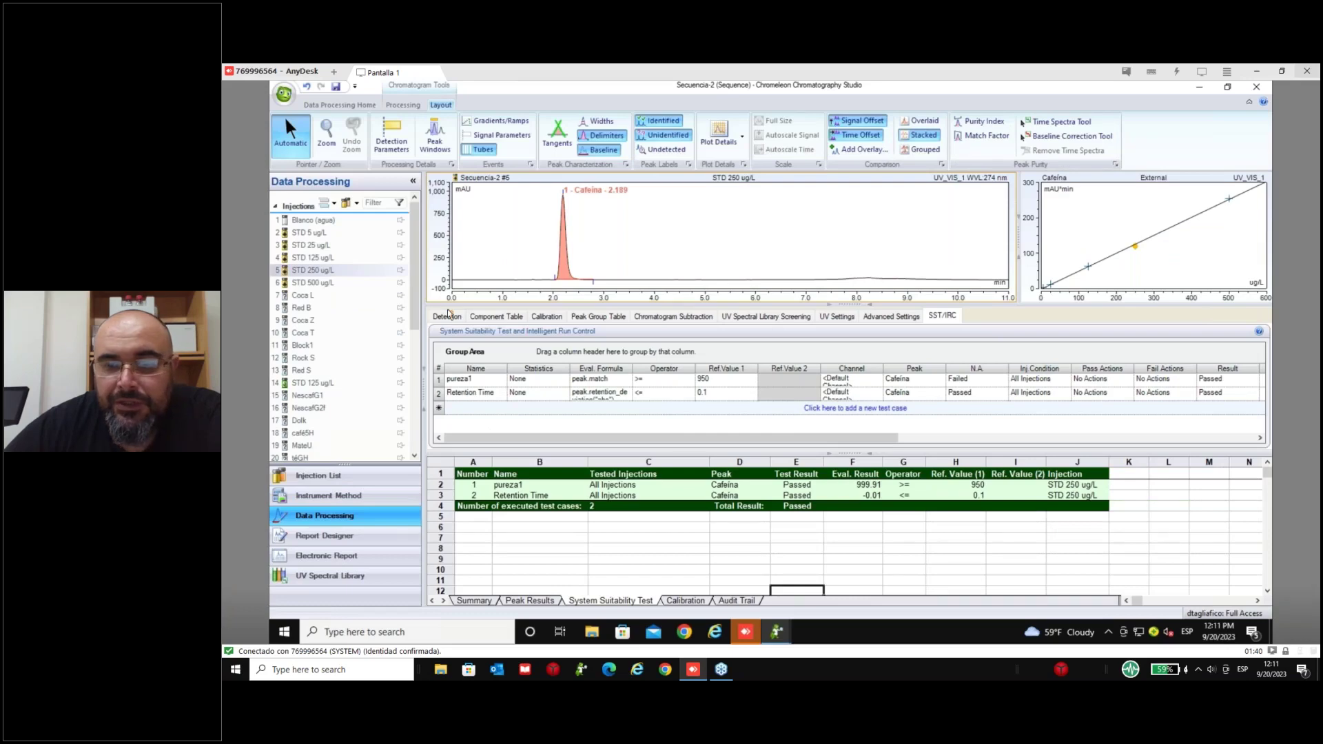
# - Delete the Cafeína component from the processing method's component table
pyautogui.click(496, 315)
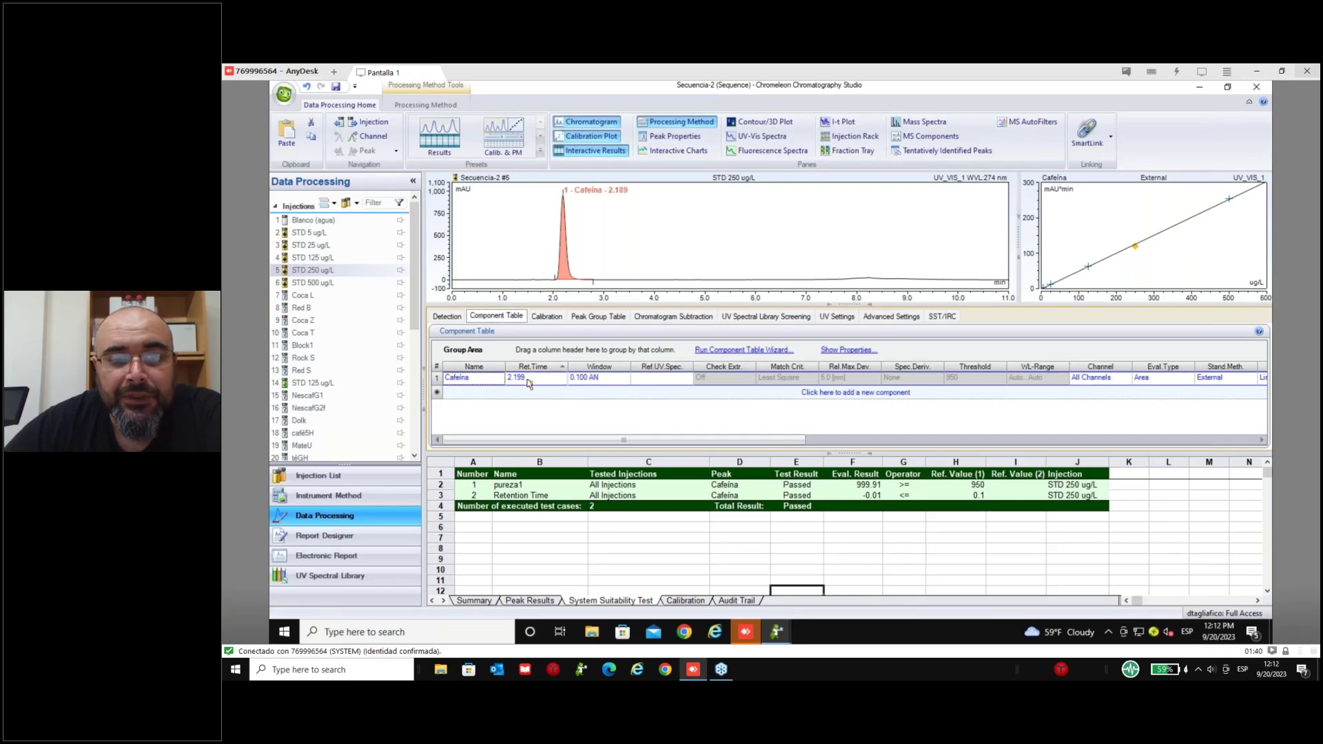
pyautogui.click(439, 377)
pyautogui.click(436, 382)
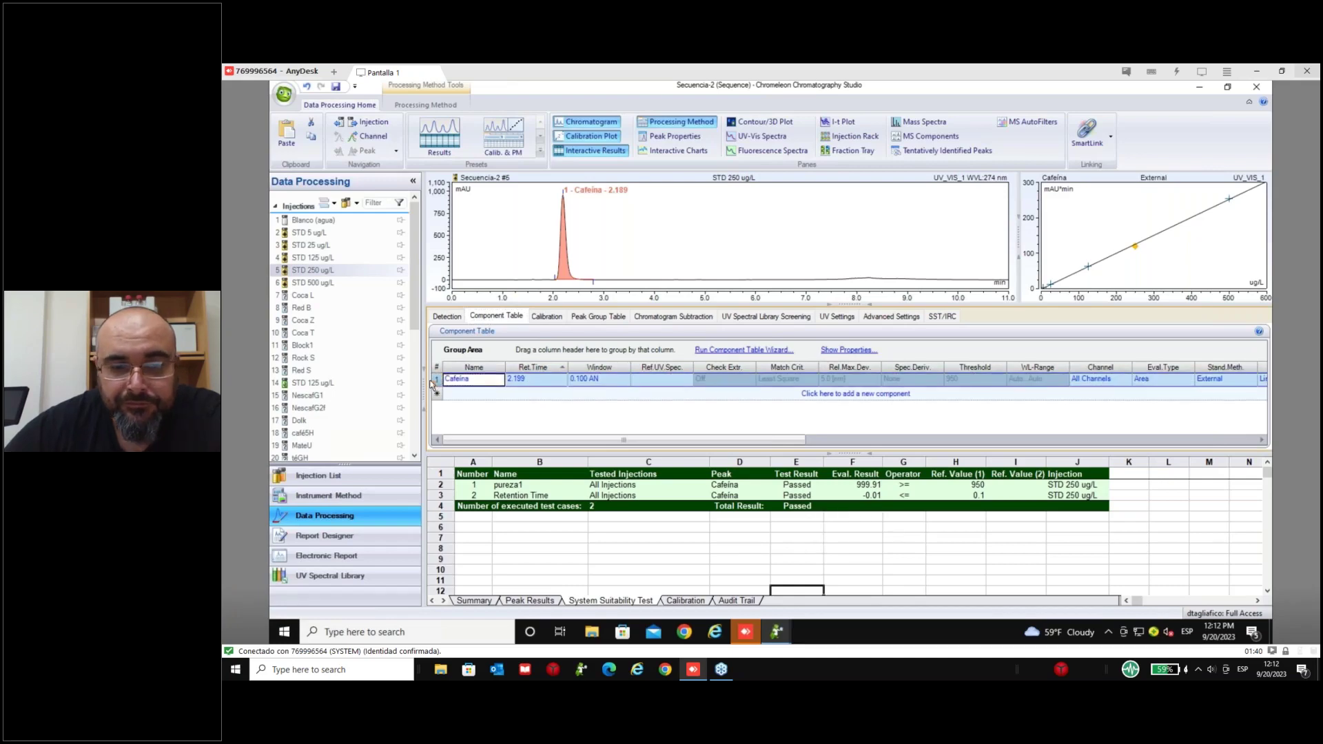
pyautogui.press('Delete')
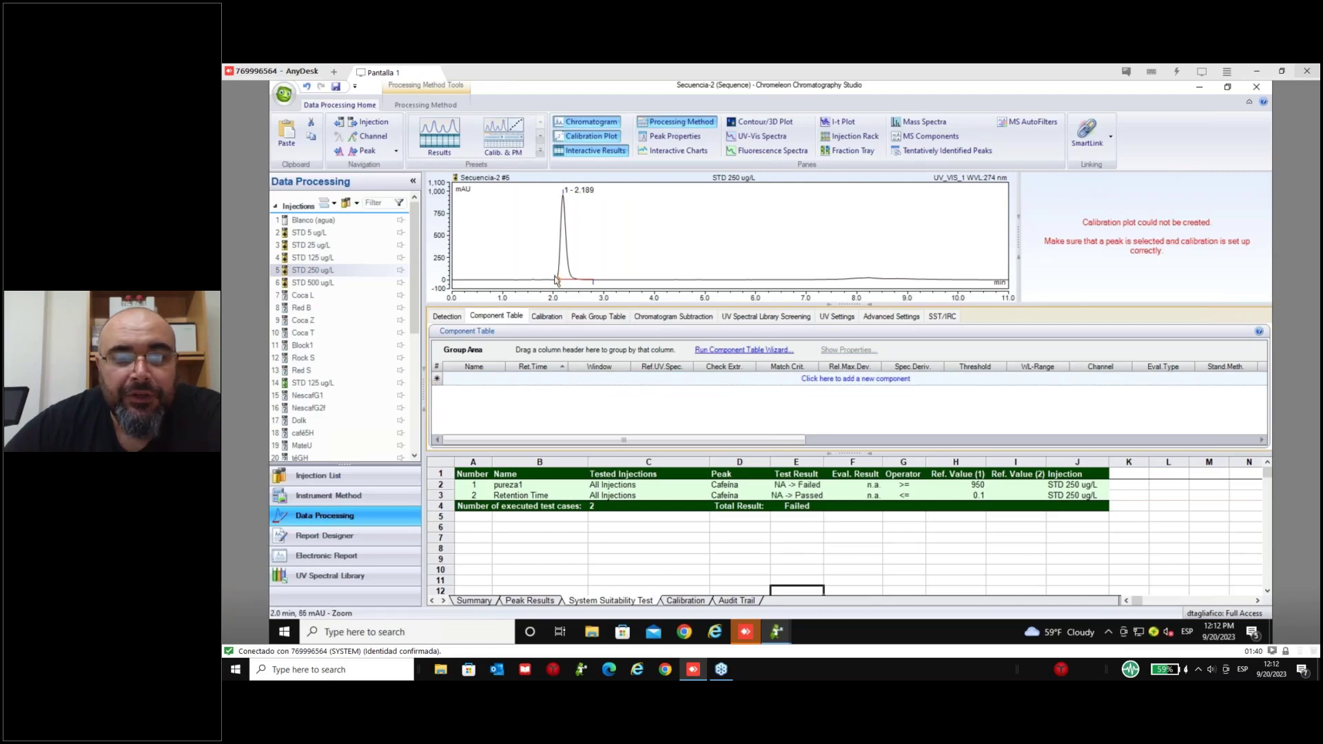
# - Create a new component named Cafeína in the component table with a retention time of 2.189 min
pyautogui.click(873, 383)
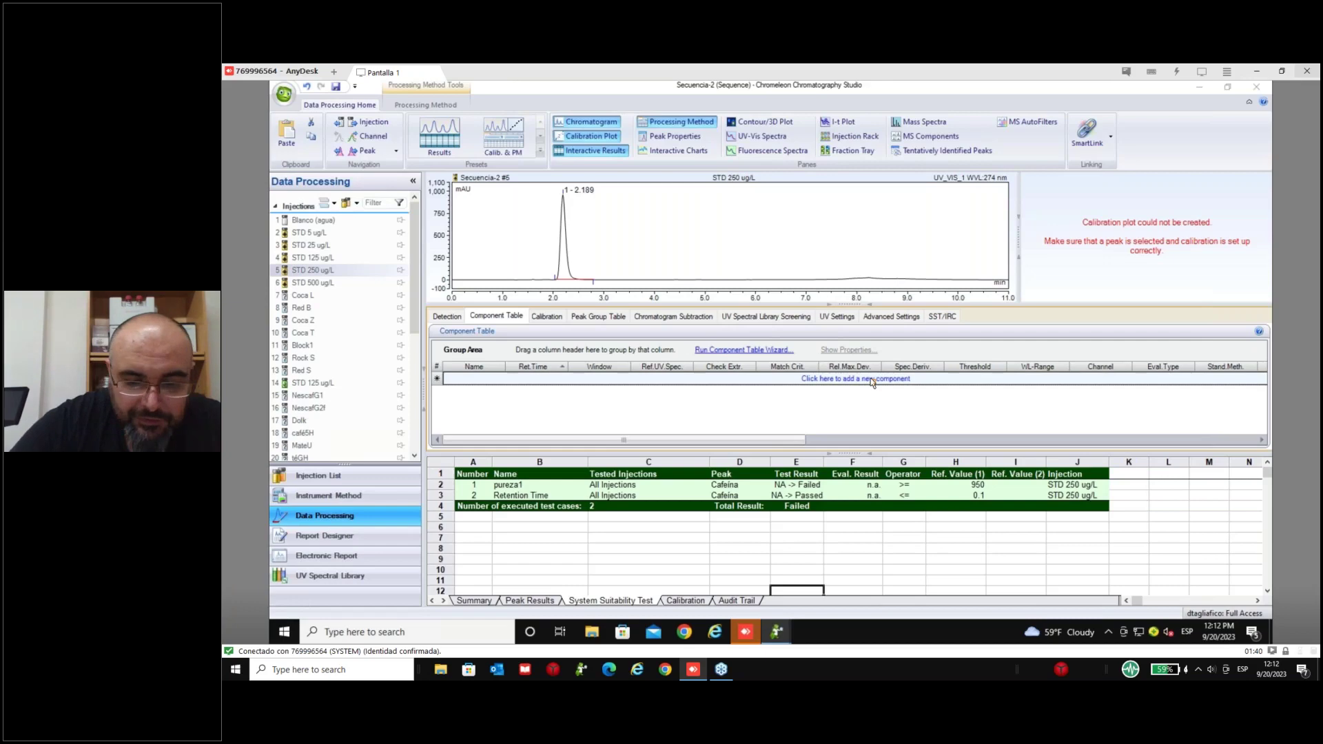
pyautogui.click(872, 380)
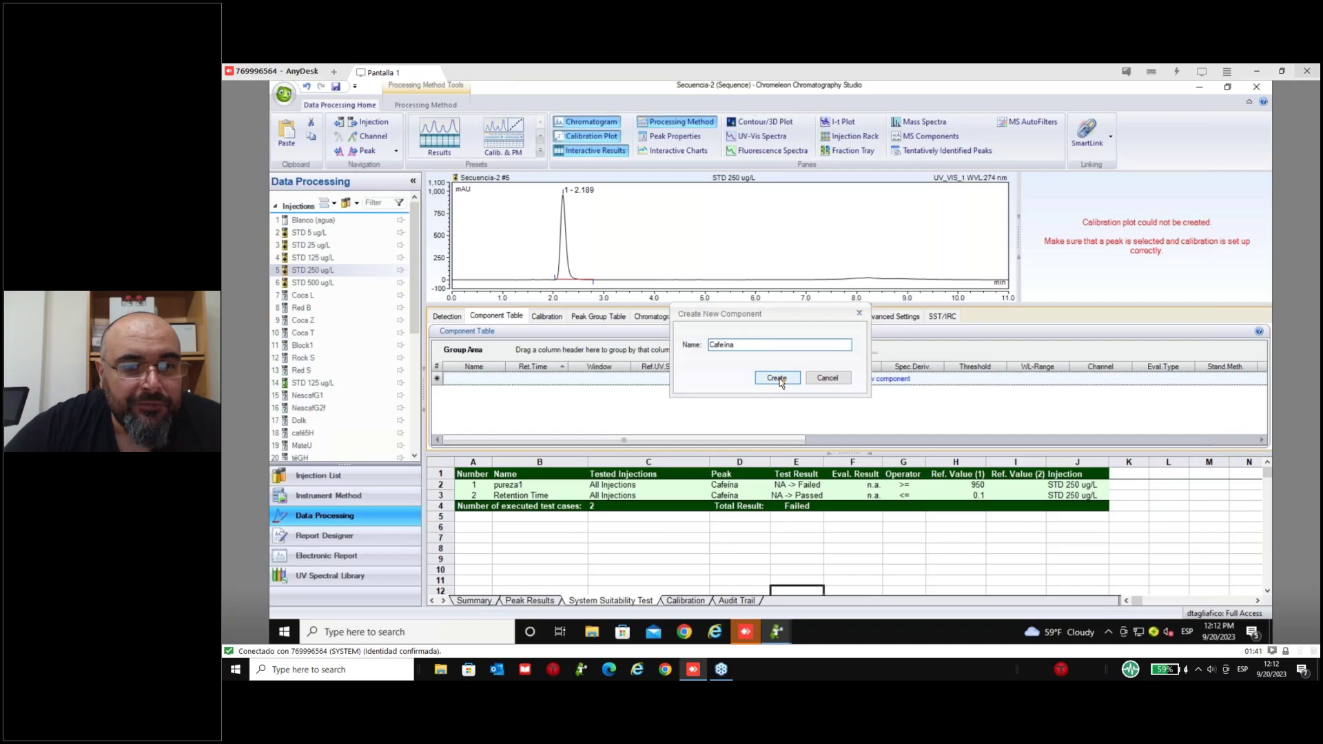
pyautogui.click(777, 378)
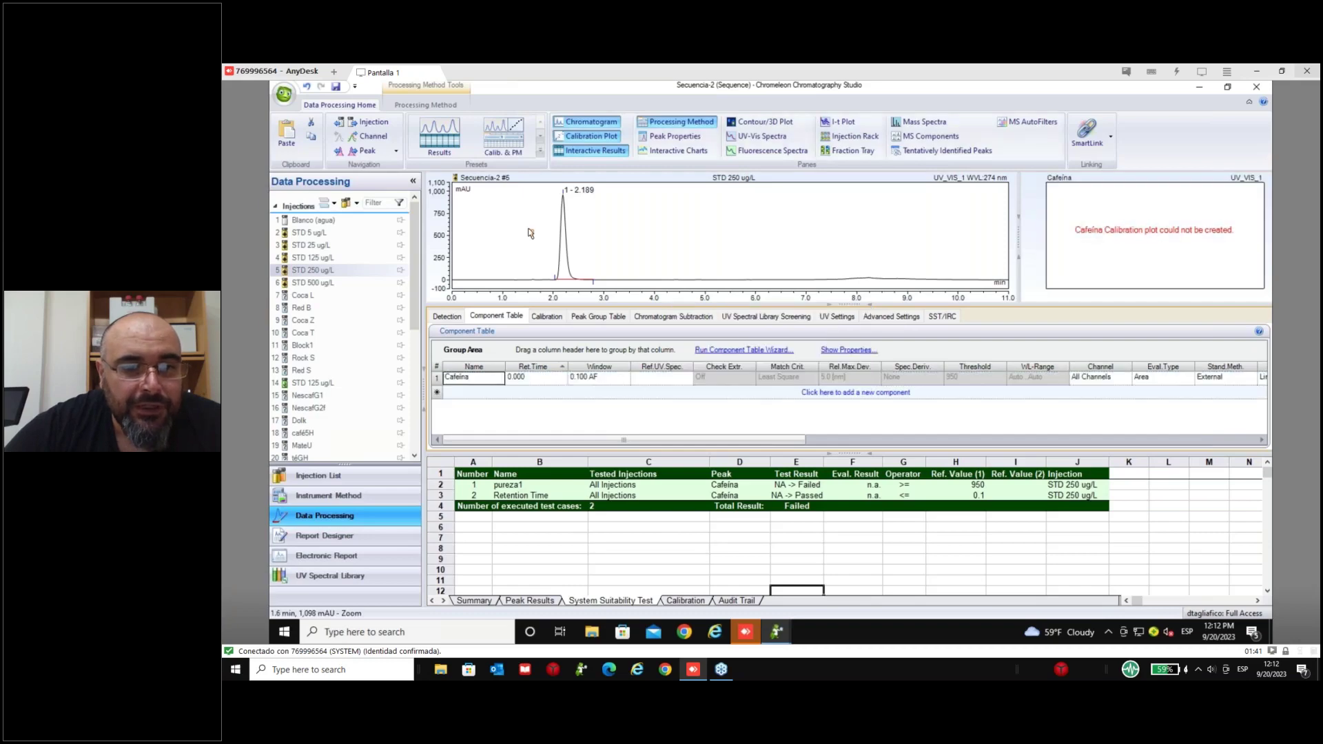
pyautogui.click(510, 378)
pyautogui.write('2.18')
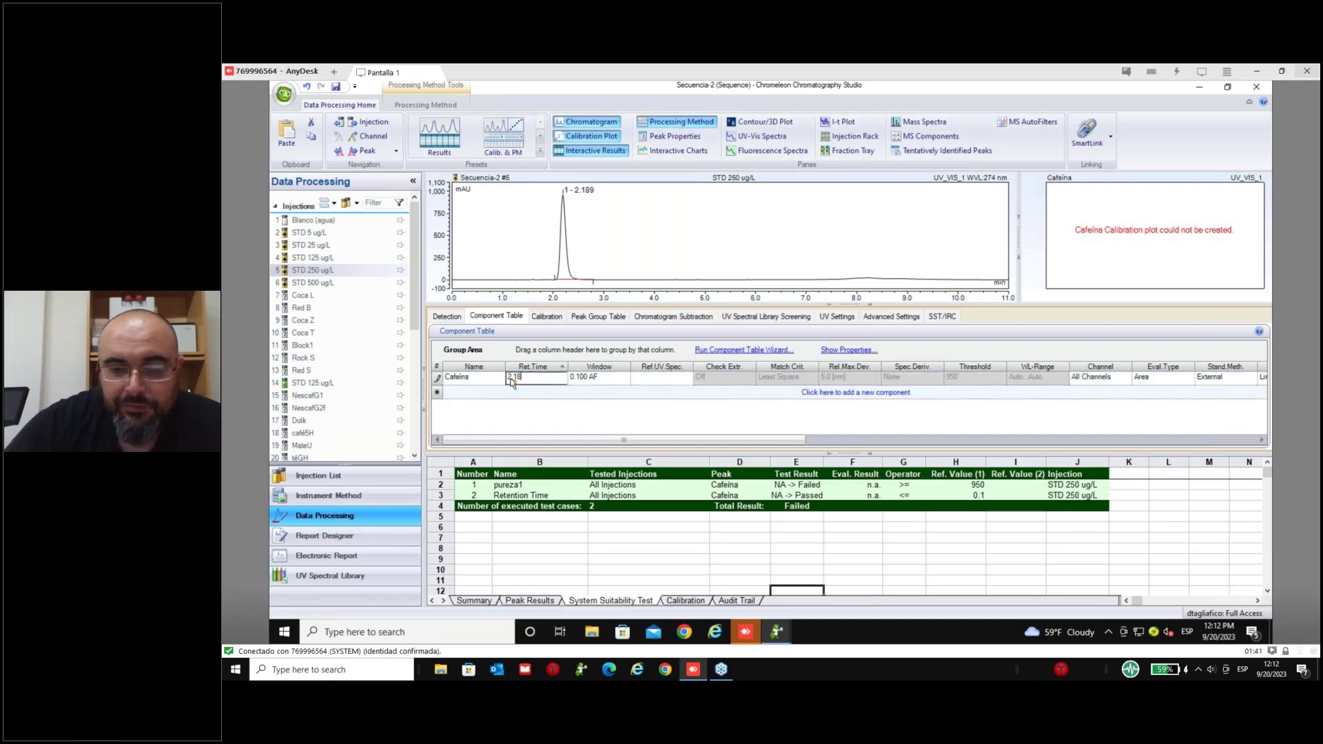
pyautogui.write('9')
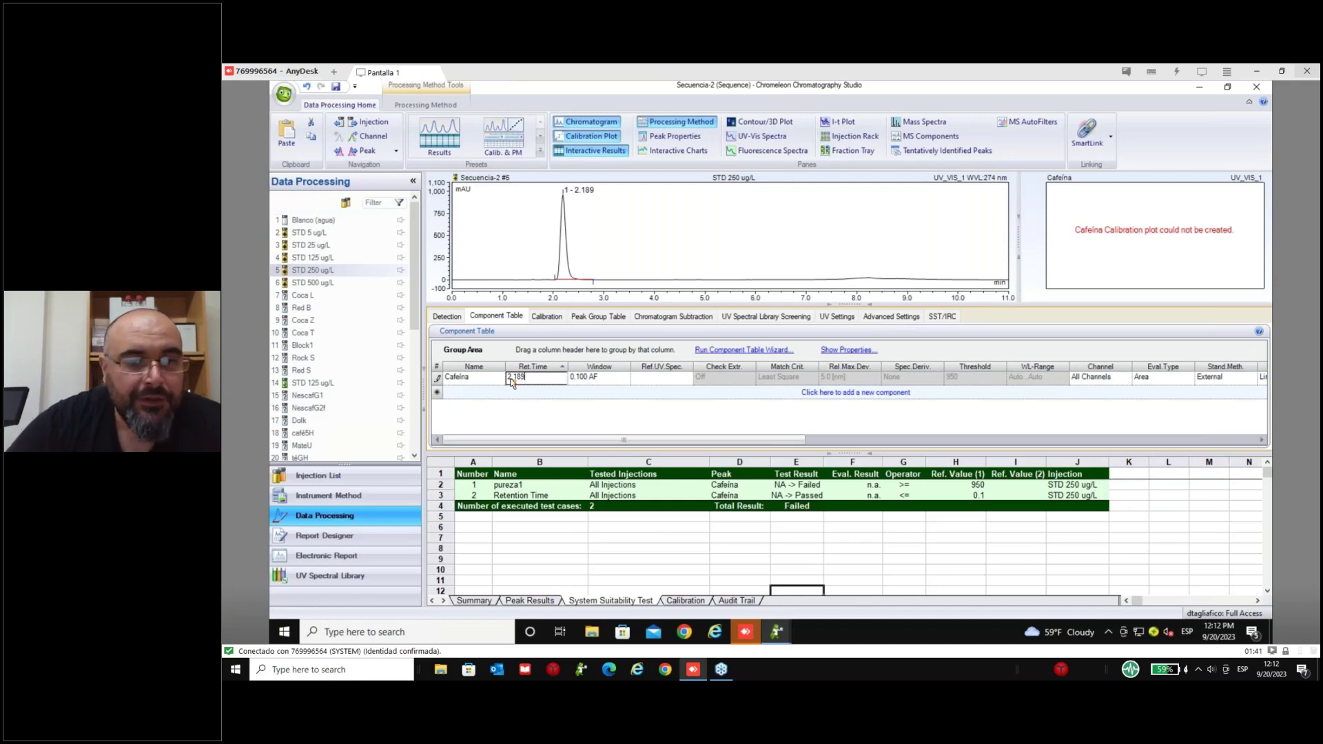
pyautogui.press('Return')
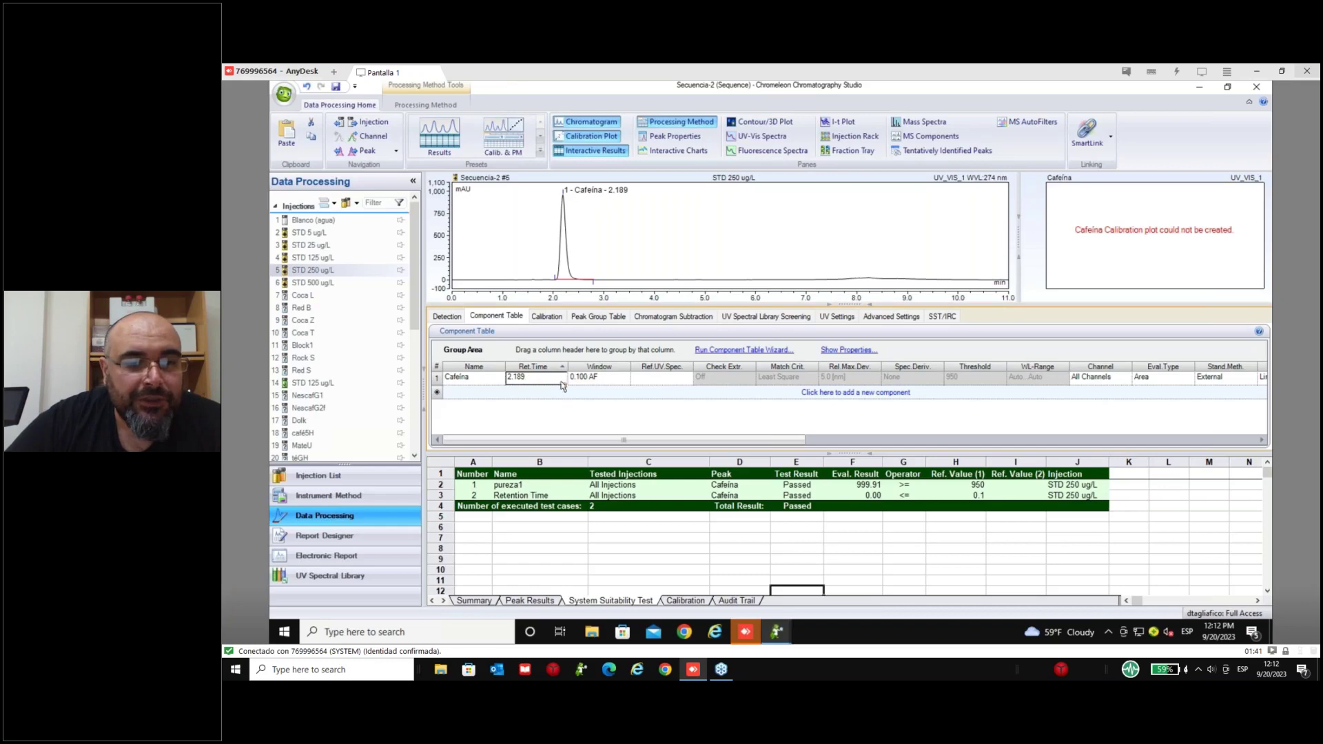
# - Show the peak windows on the chromatogram and set the Cafeína component's window to 0.5 min
pyautogui.click(582, 380)
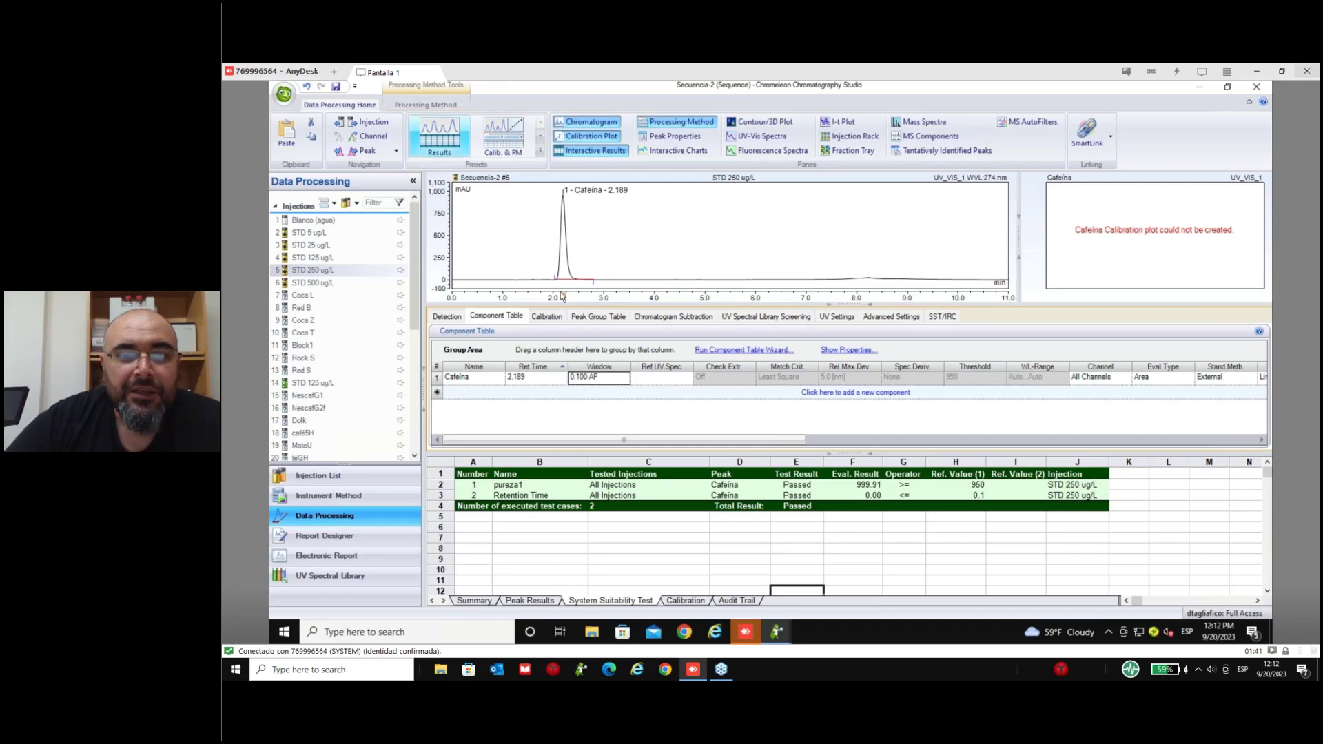
pyautogui.click(591, 263)
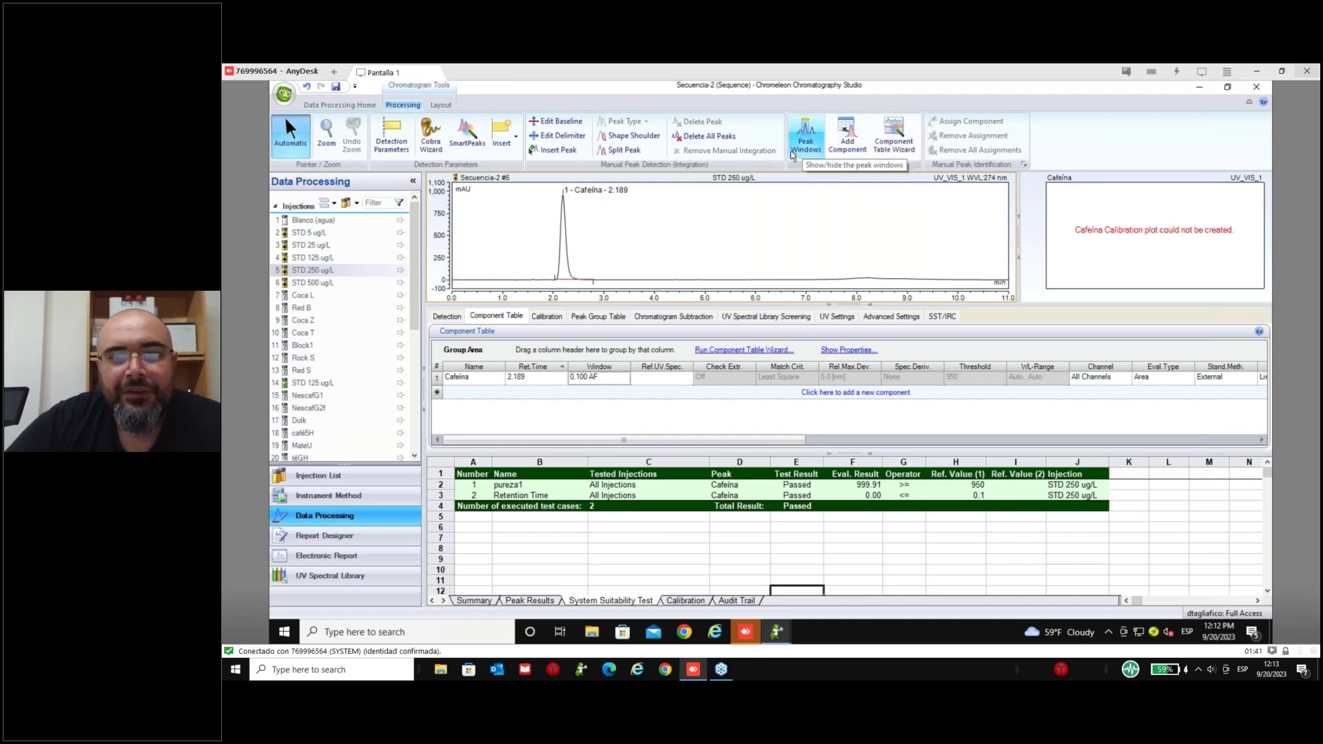
pyautogui.click(811, 153)
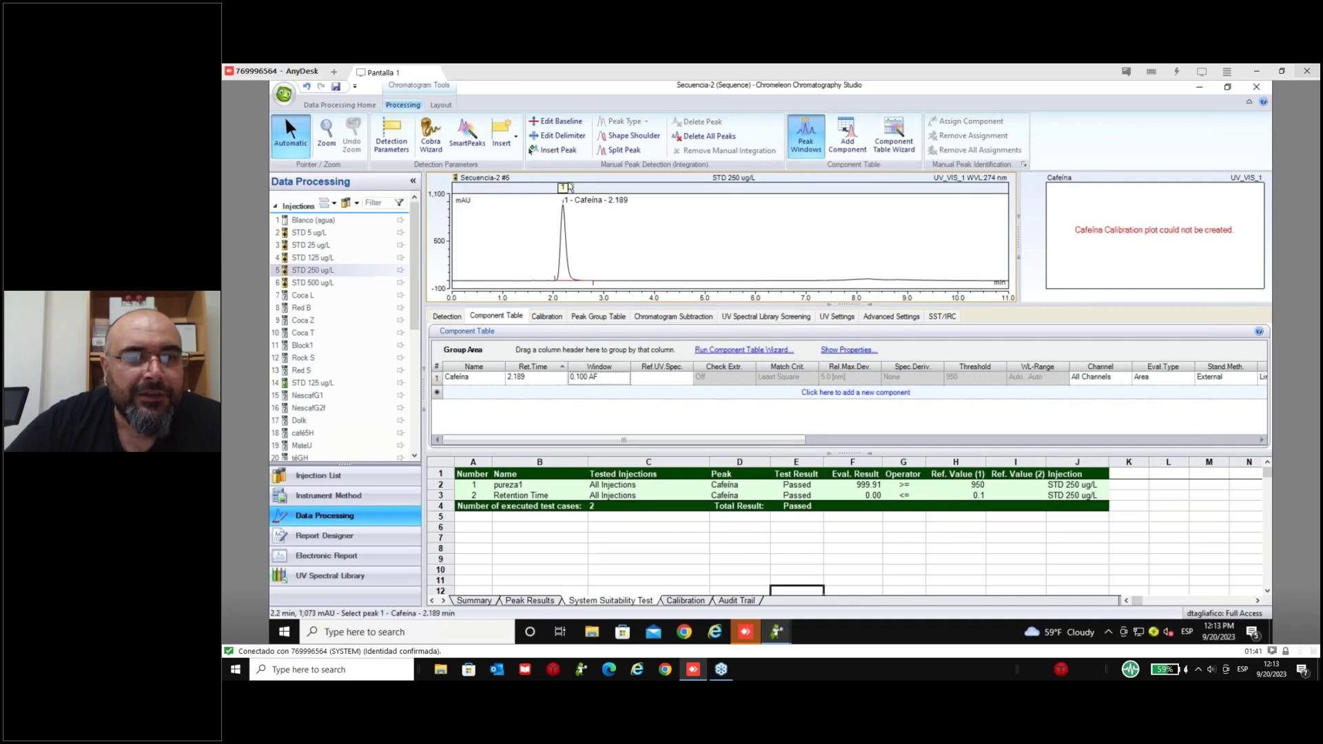
pyautogui.click(579, 378)
pyautogui.write('0.5')
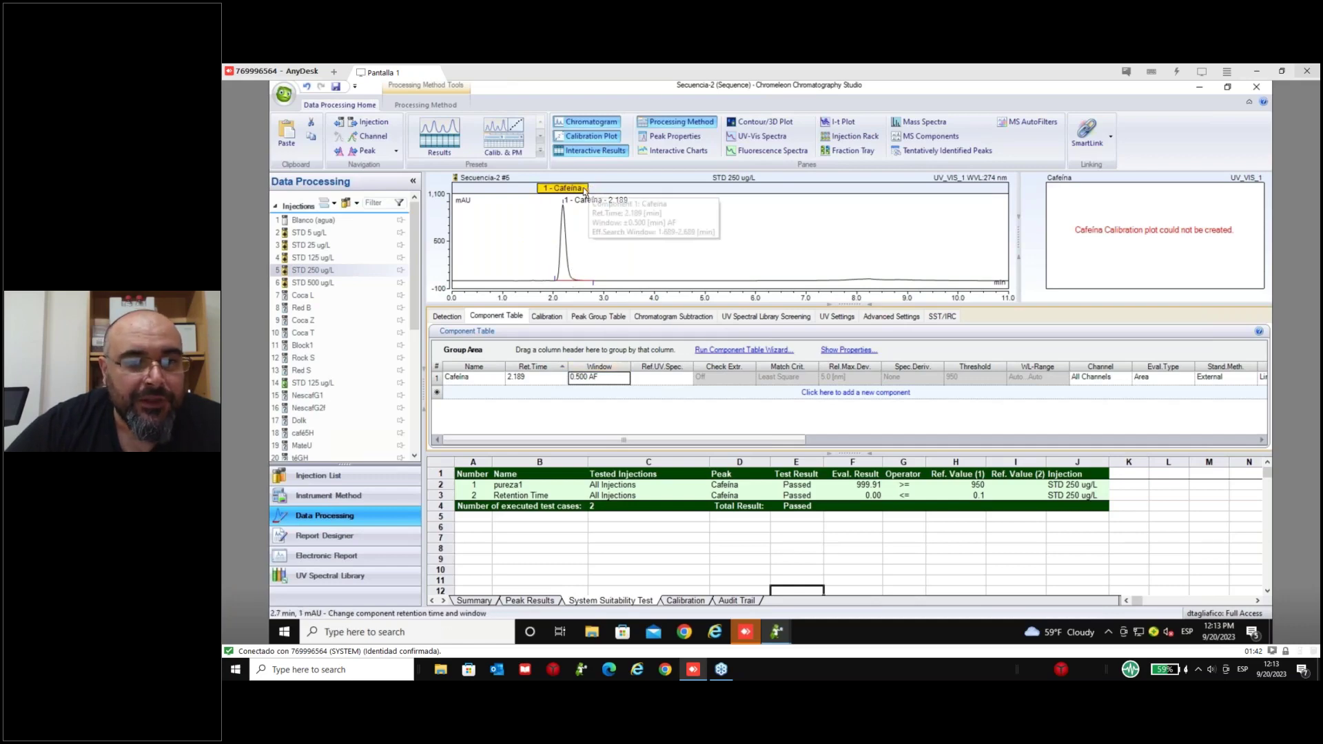
# - Shift the Cafeína peak window earlier on the chromatogram, and widen it to a retention time of about 2.554 min and a 0.977 min window
pyautogui.click(580, 191)
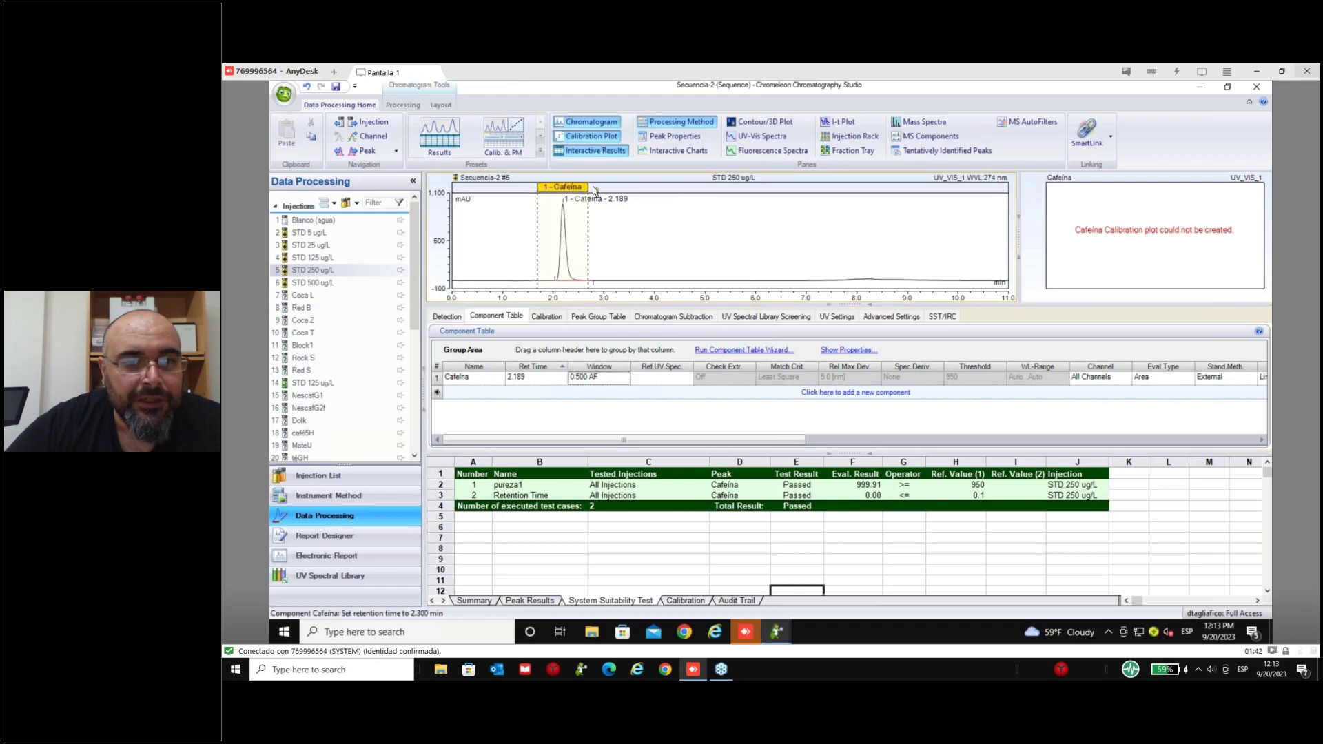
pyautogui.moveTo(576, 191); pyautogui.dragTo(570, 192)
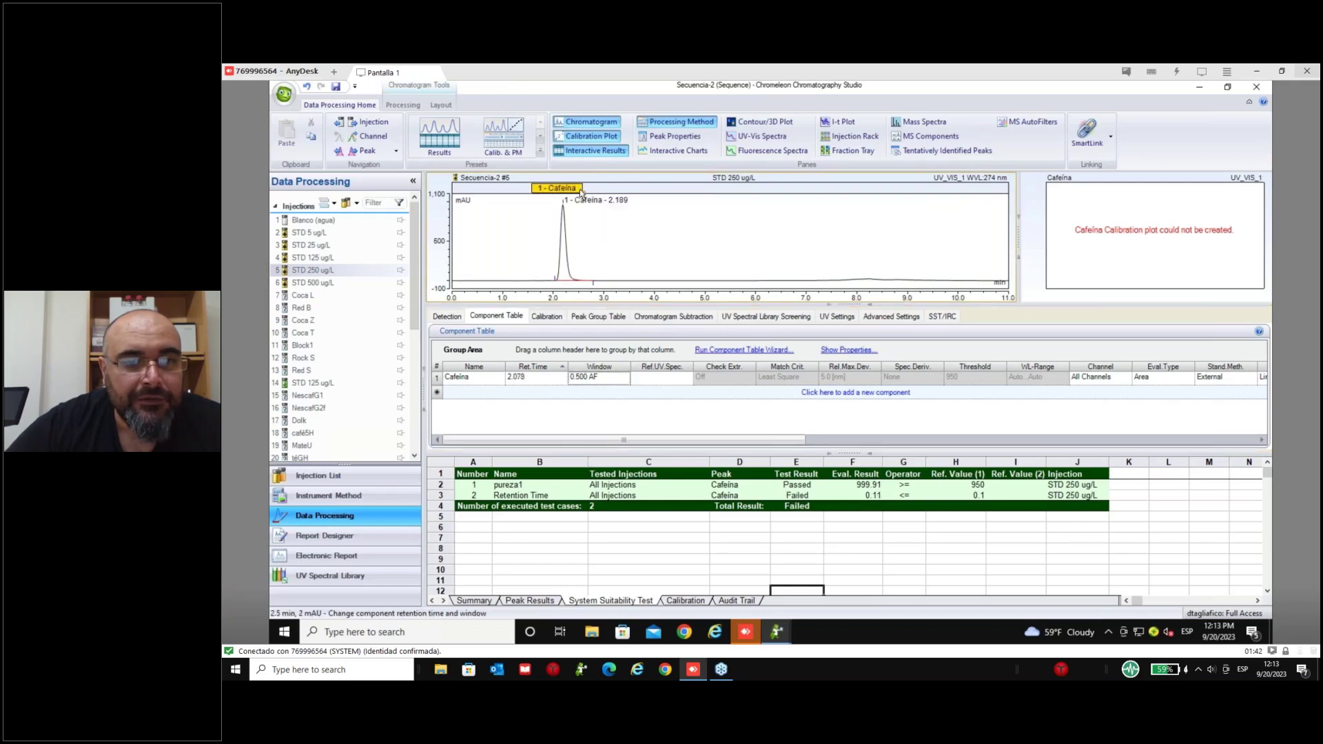
pyautogui.moveTo(581, 194); pyautogui.dragTo(631, 191)
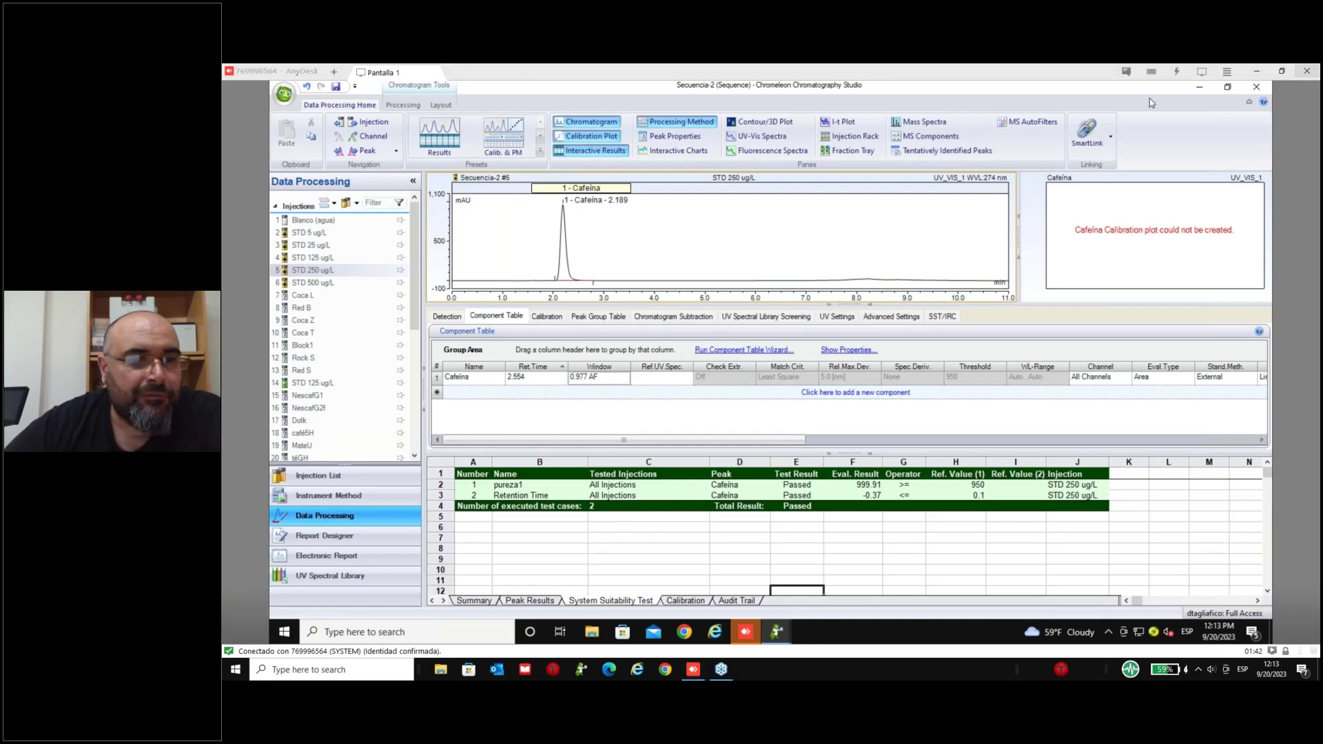
# - Switch to the Chromeleon Console and try to send the Cafeína data folder to an export file
pyautogui.click(1197, 89)
pyautogui.rightClick(346, 239)
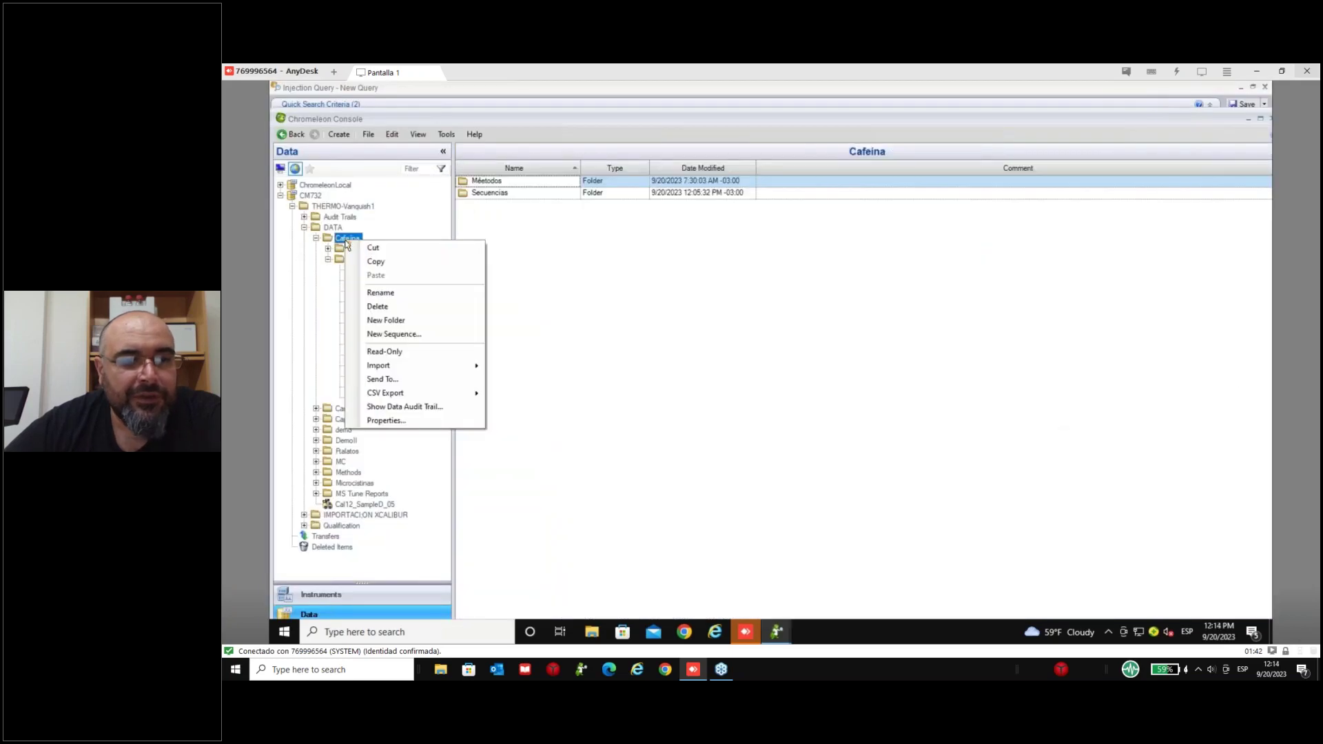
pyautogui.click(390, 386)
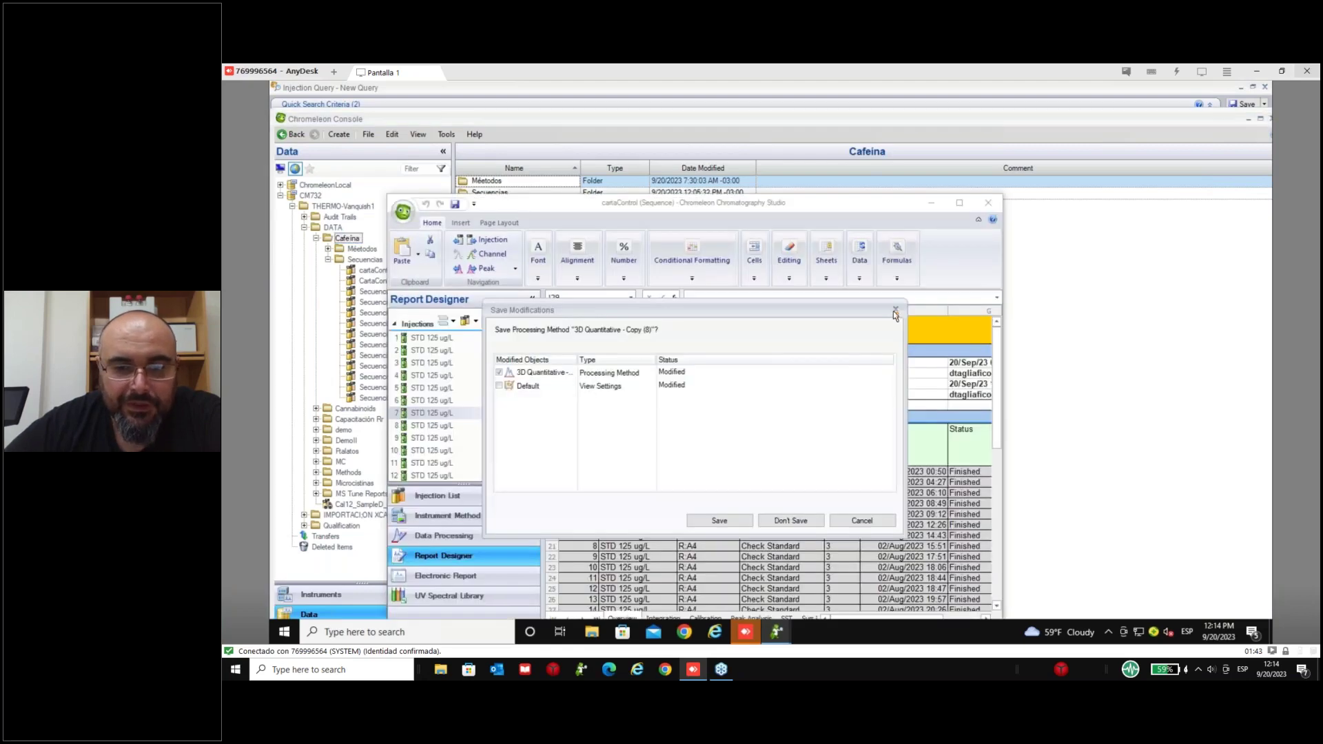
# - Close the open cartaControl and Secuencia-2 windows and the Console, saving Secuencia-2's 3D Quantitative processing method
pyautogui.click(791, 520)
pyautogui.click(997, 206)
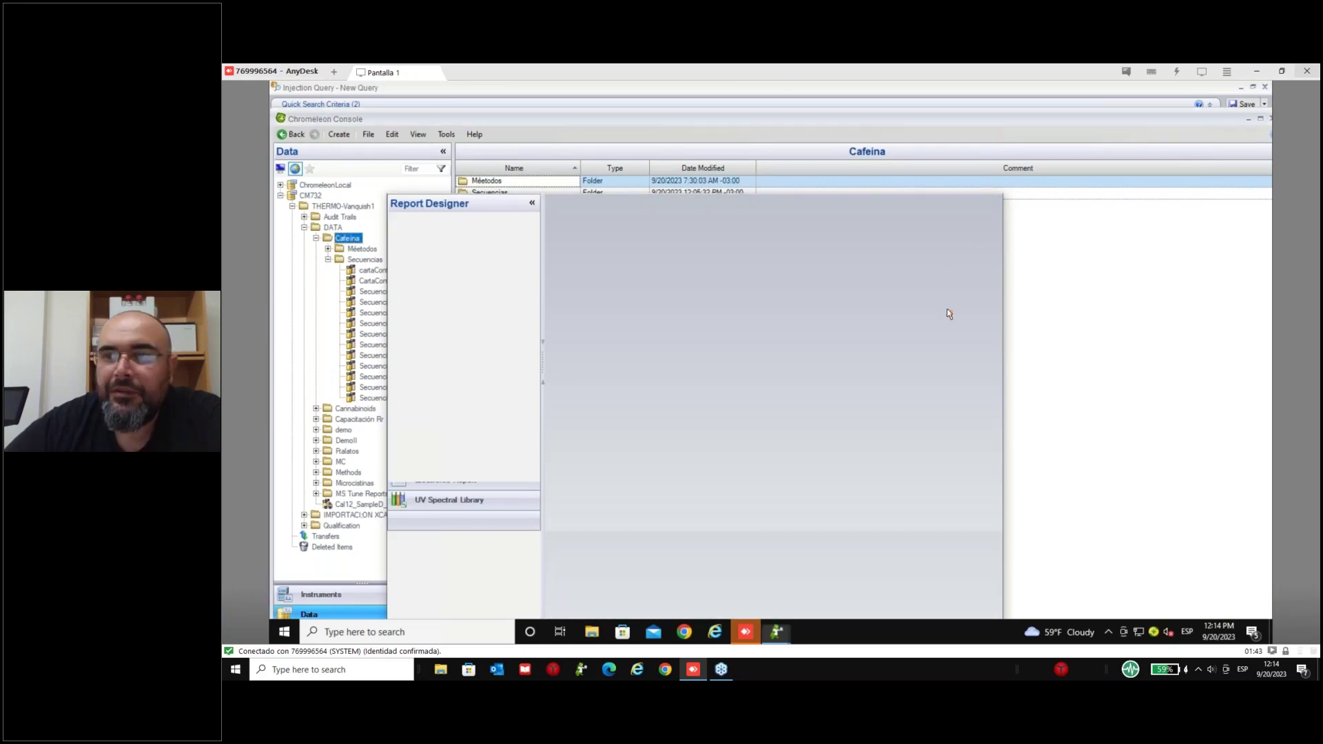
pyautogui.click(1272, 122)
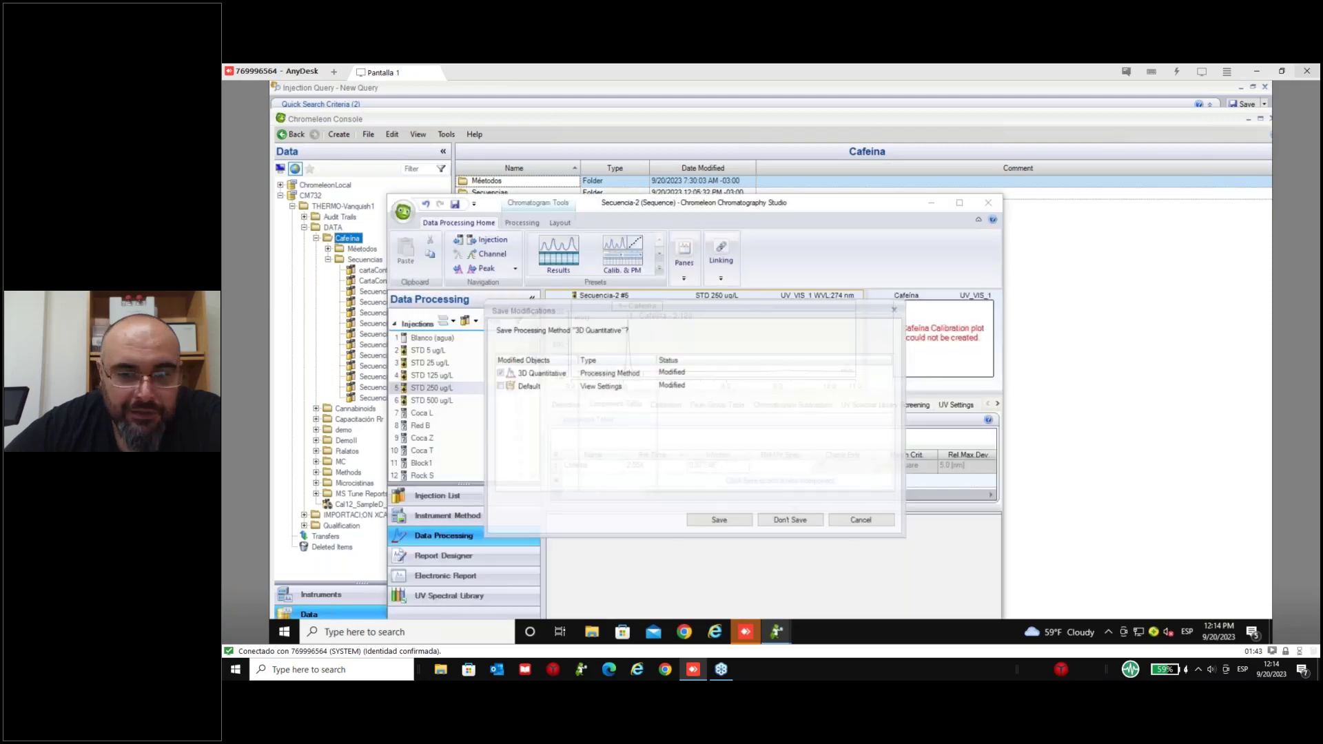
pyautogui.click(696, 521)
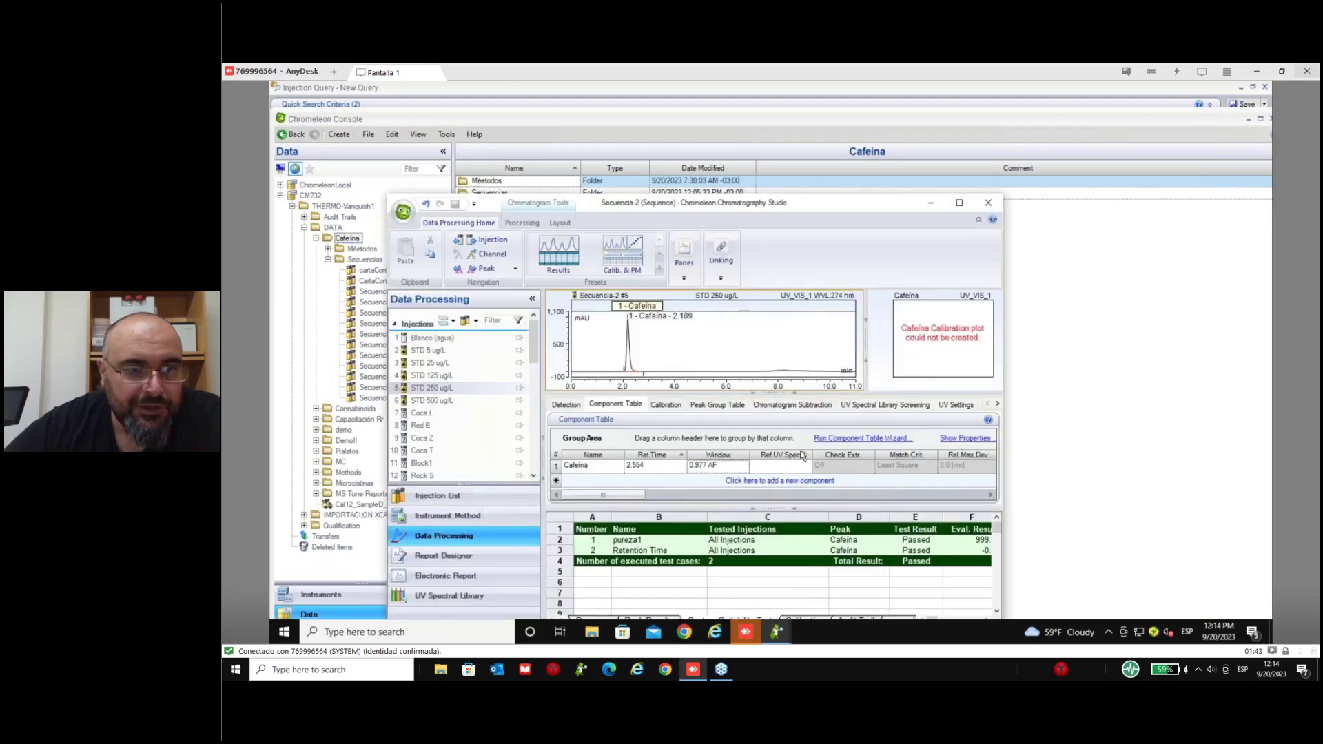
pyautogui.click(987, 203)
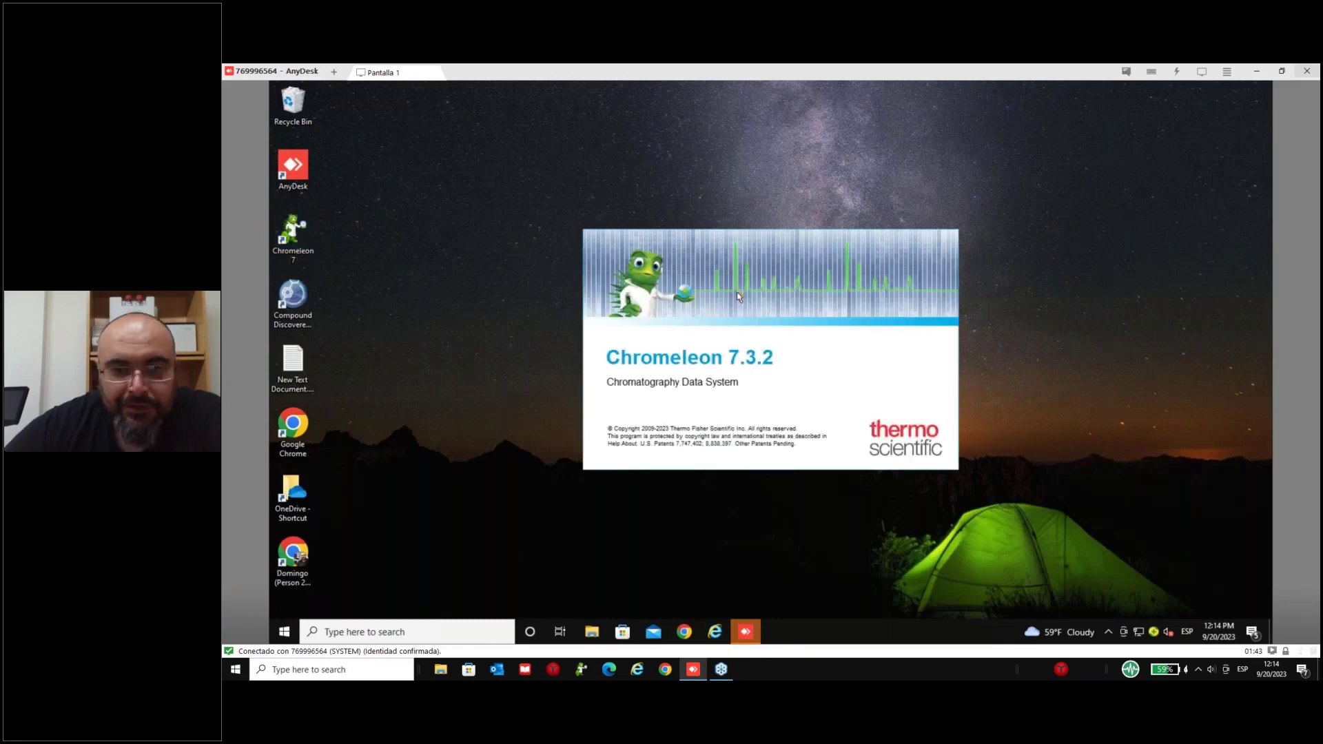
# - Log on to the Chromeleon Console with the account password and open the Secuencias folder under Cafeína
pyautogui.write('******')
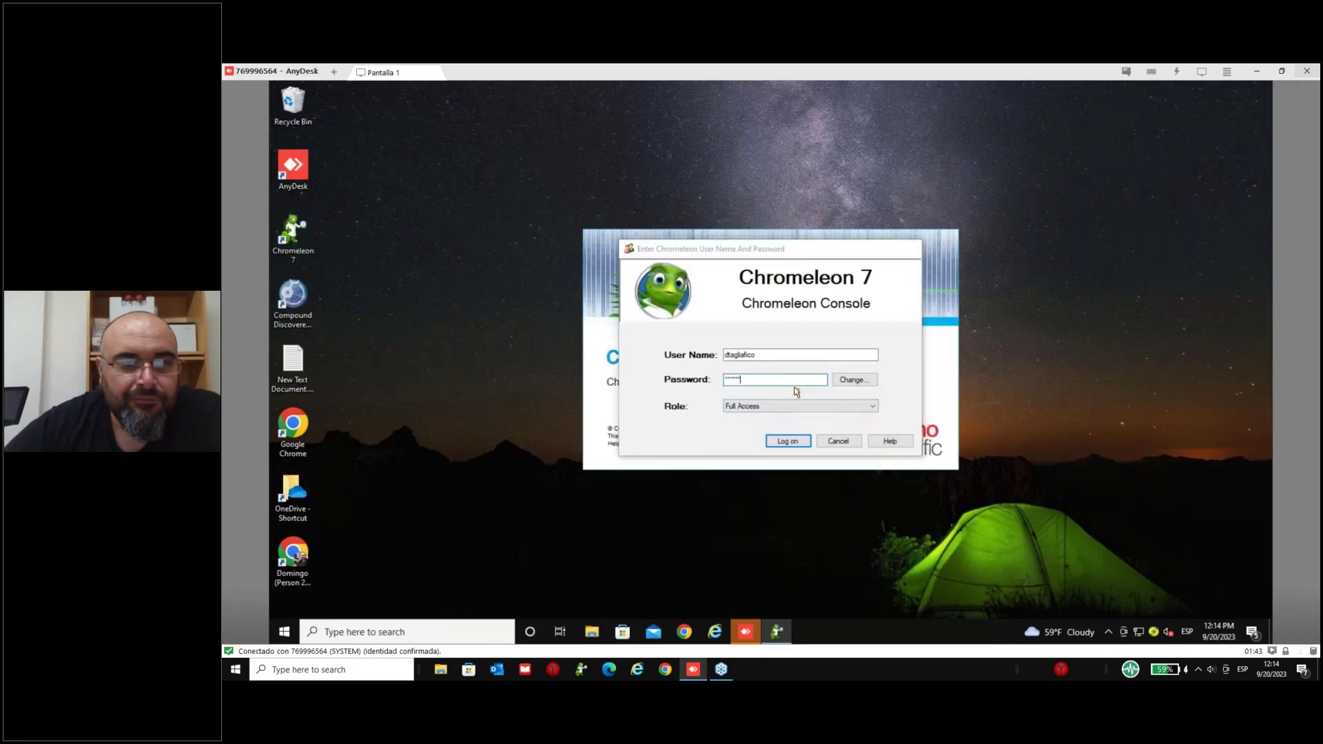
pyautogui.press('Return')
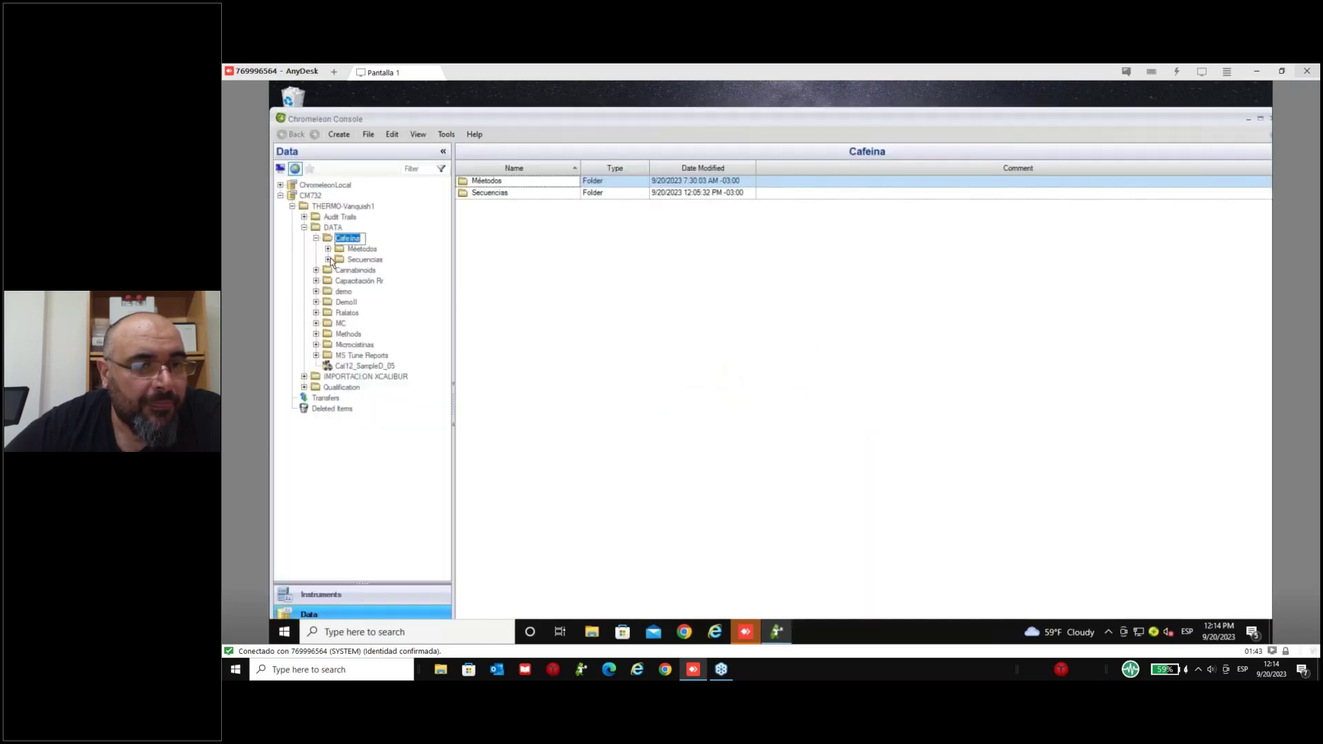
pyautogui.click(328, 259)
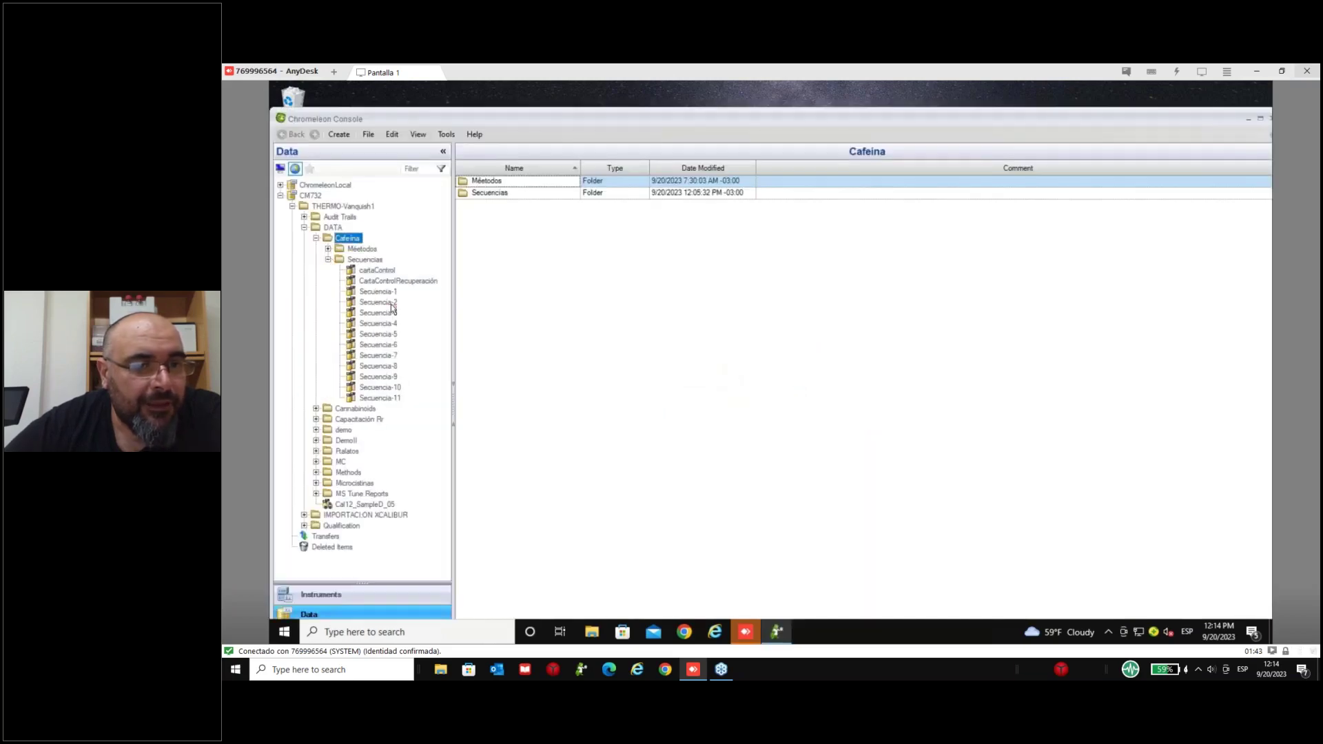
pyautogui.click(371, 261)
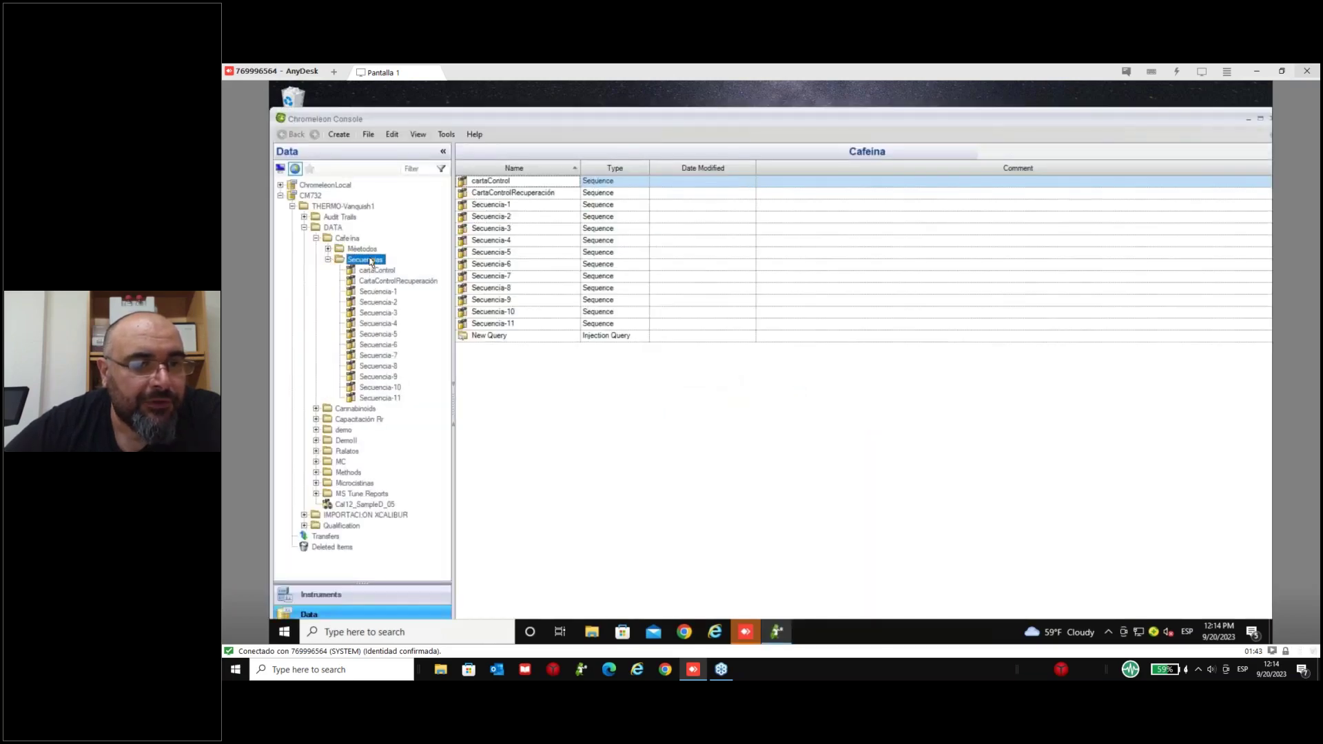
# - Send the Secuencias folder to the file Secuencias.cmbx, including 3D and MS raw data and versions
pyautogui.rightClick(370, 261)
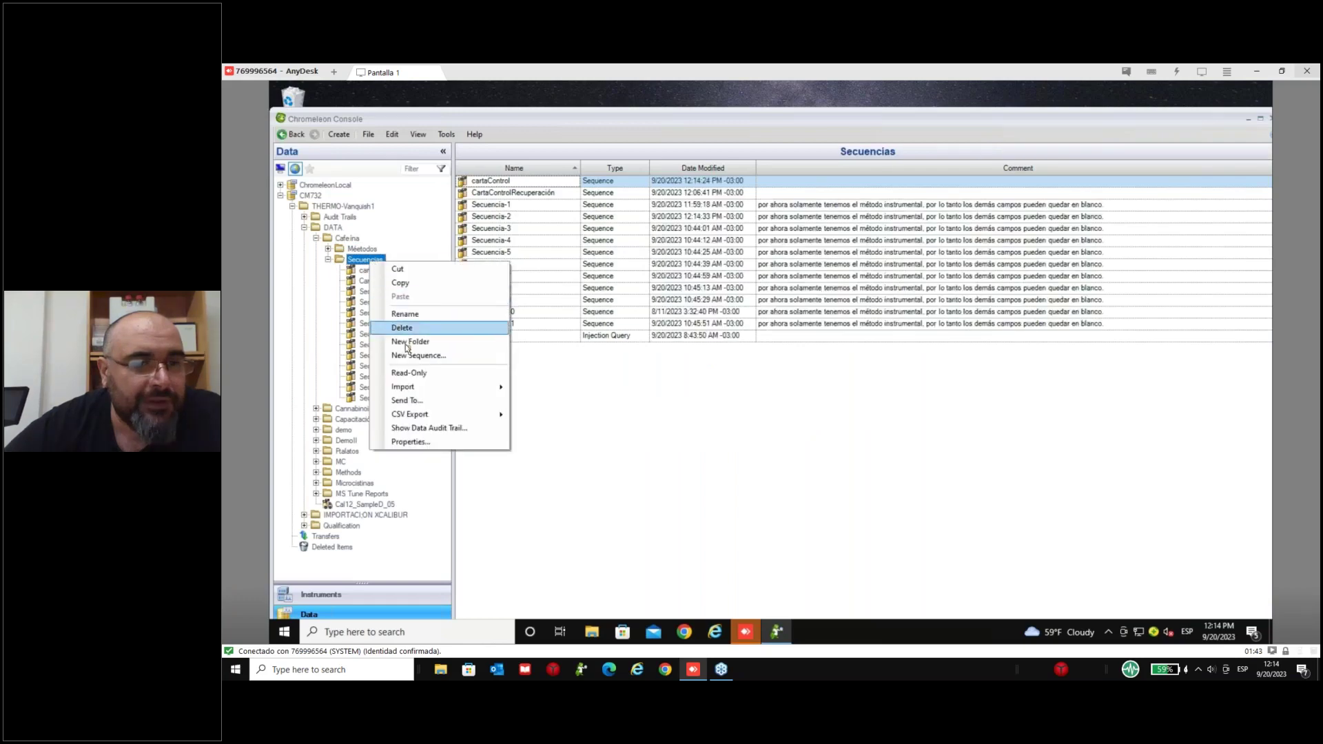
pyautogui.press('Escape')
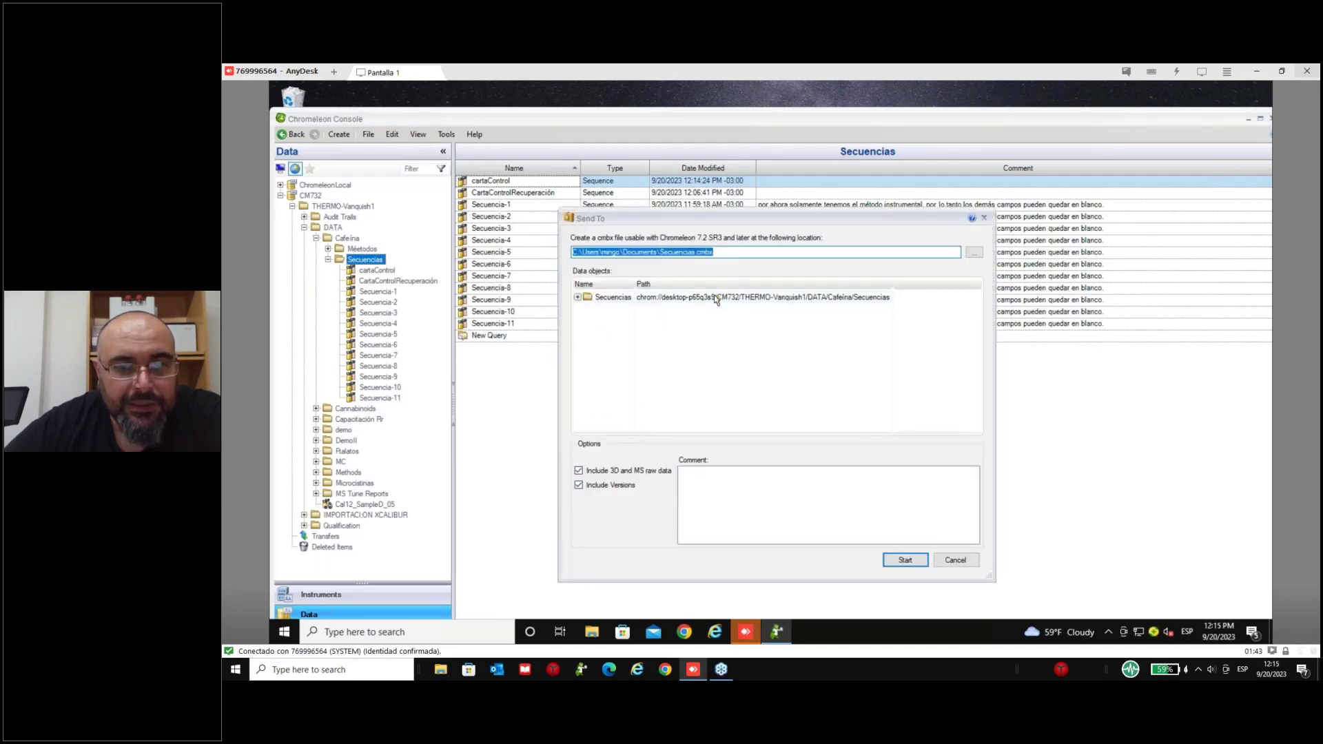
pyautogui.click(904, 560)
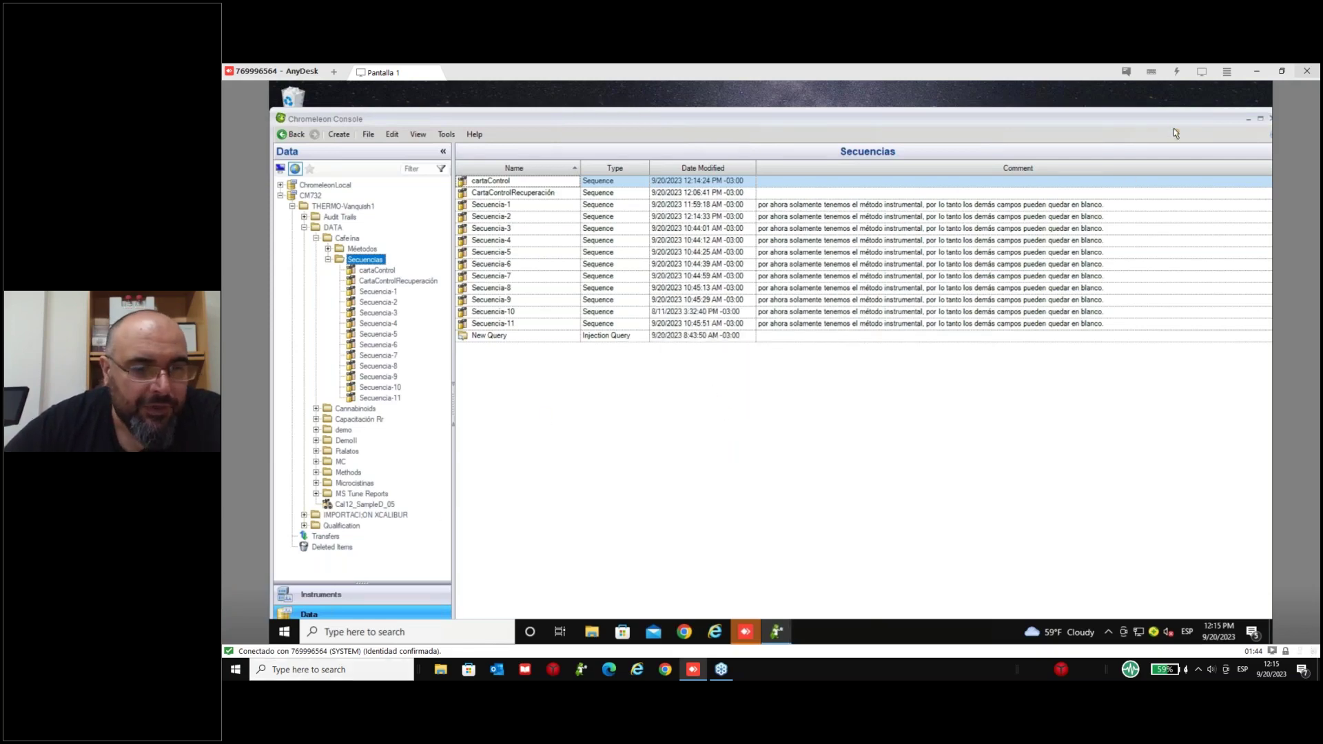
# - Open the Chromeleon Administration Console, view the Scheduler's domain and local machine options, and close the console
pyautogui.click(1250, 119)
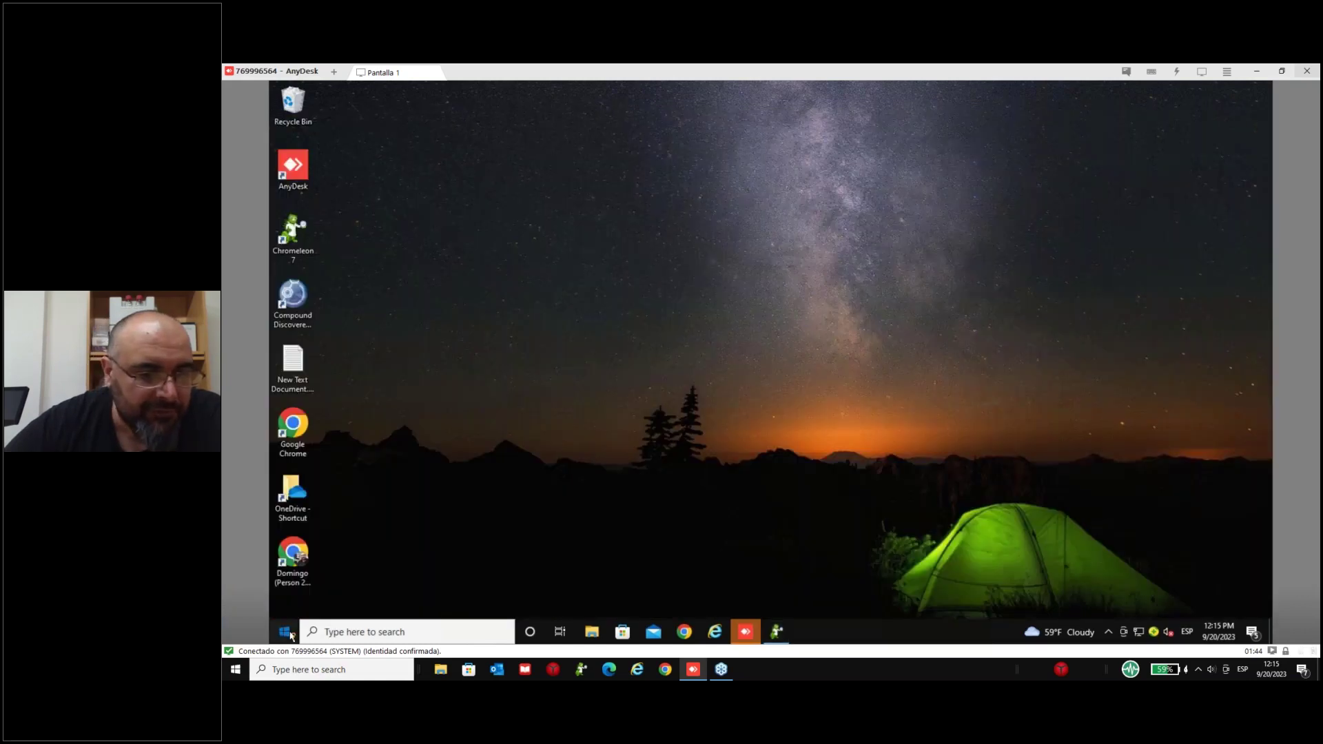
pyautogui.click(285, 632)
pyautogui.scroll(-6, 424, 466)
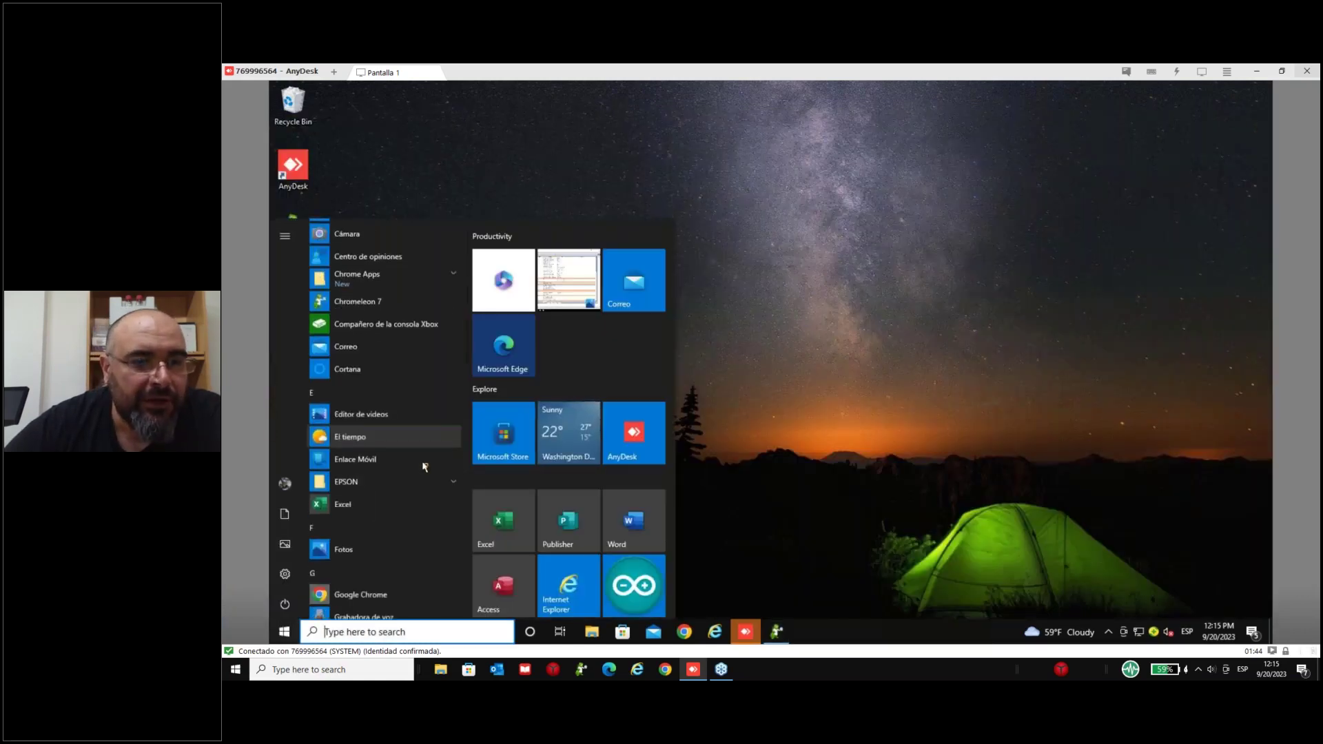
pyautogui.scroll(-6, 423, 472)
pyautogui.scroll(5, 434, 431)
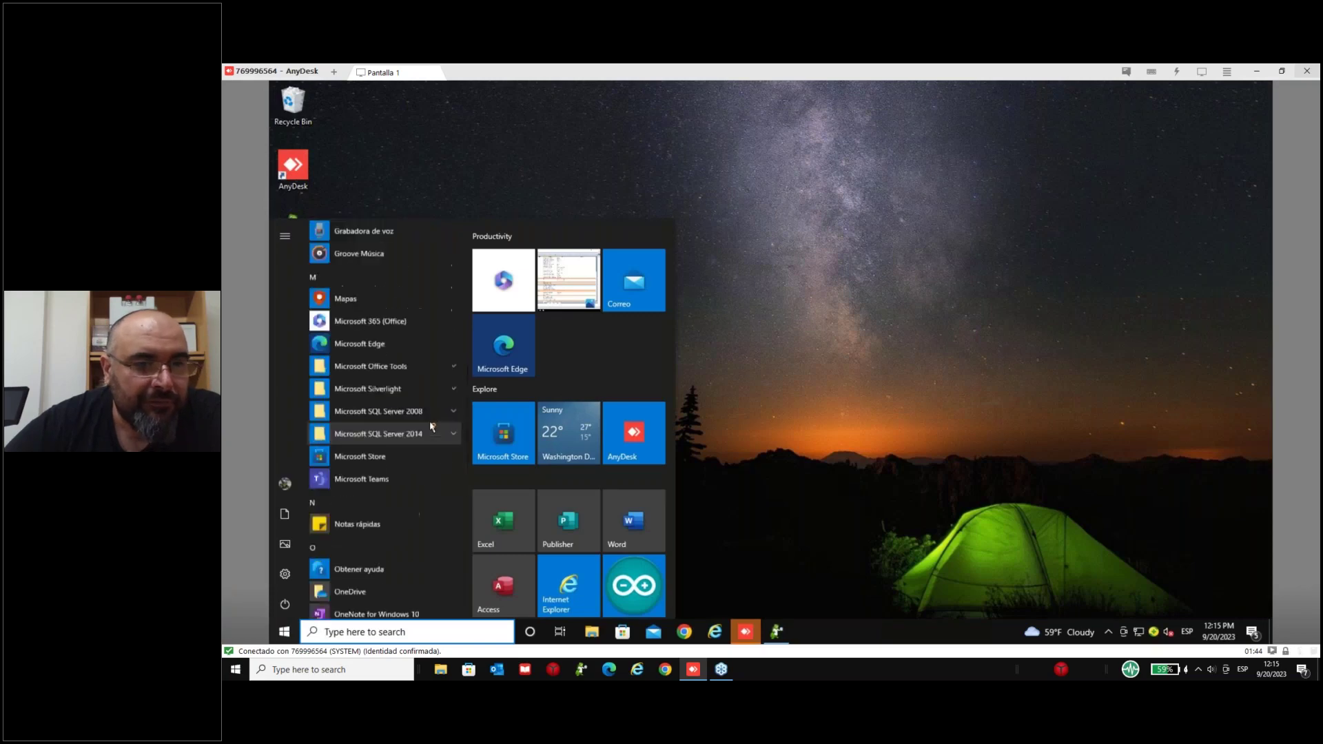
pyautogui.scroll(-3, 430, 428)
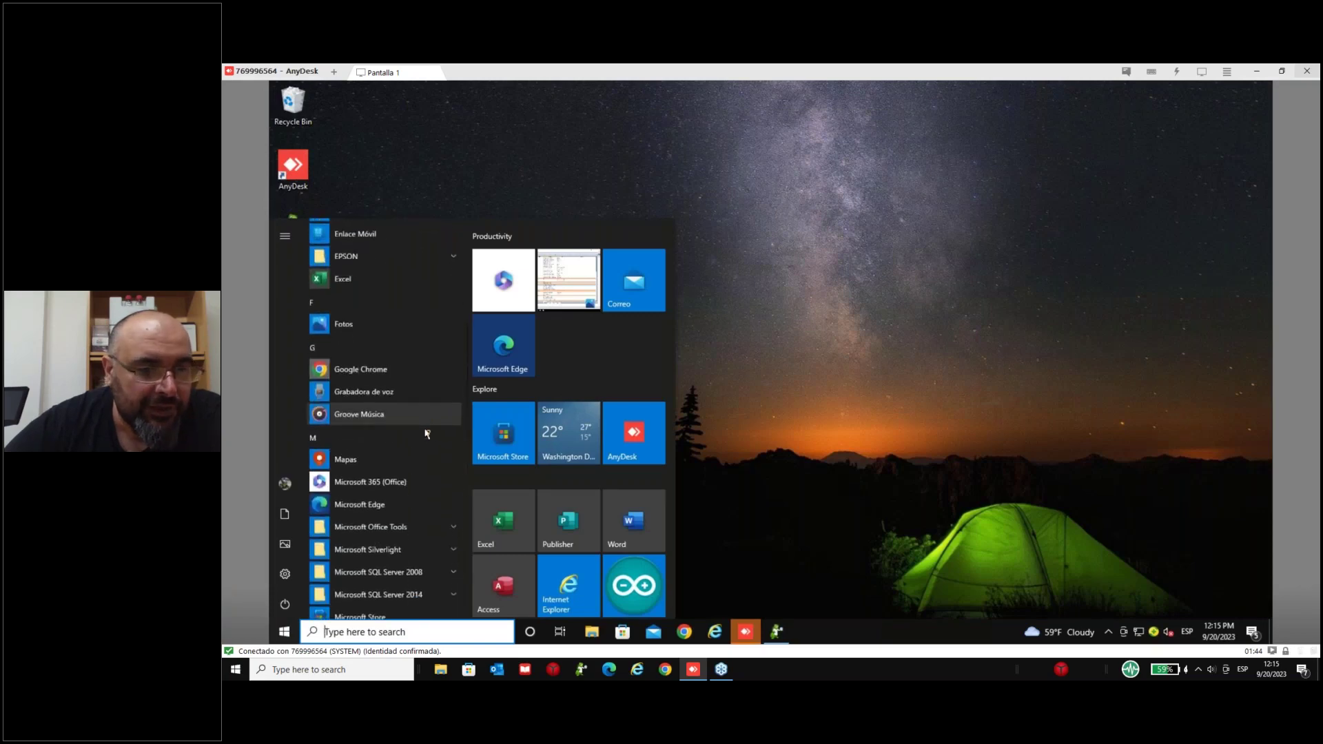
pyautogui.scroll(-1, 449, 375)
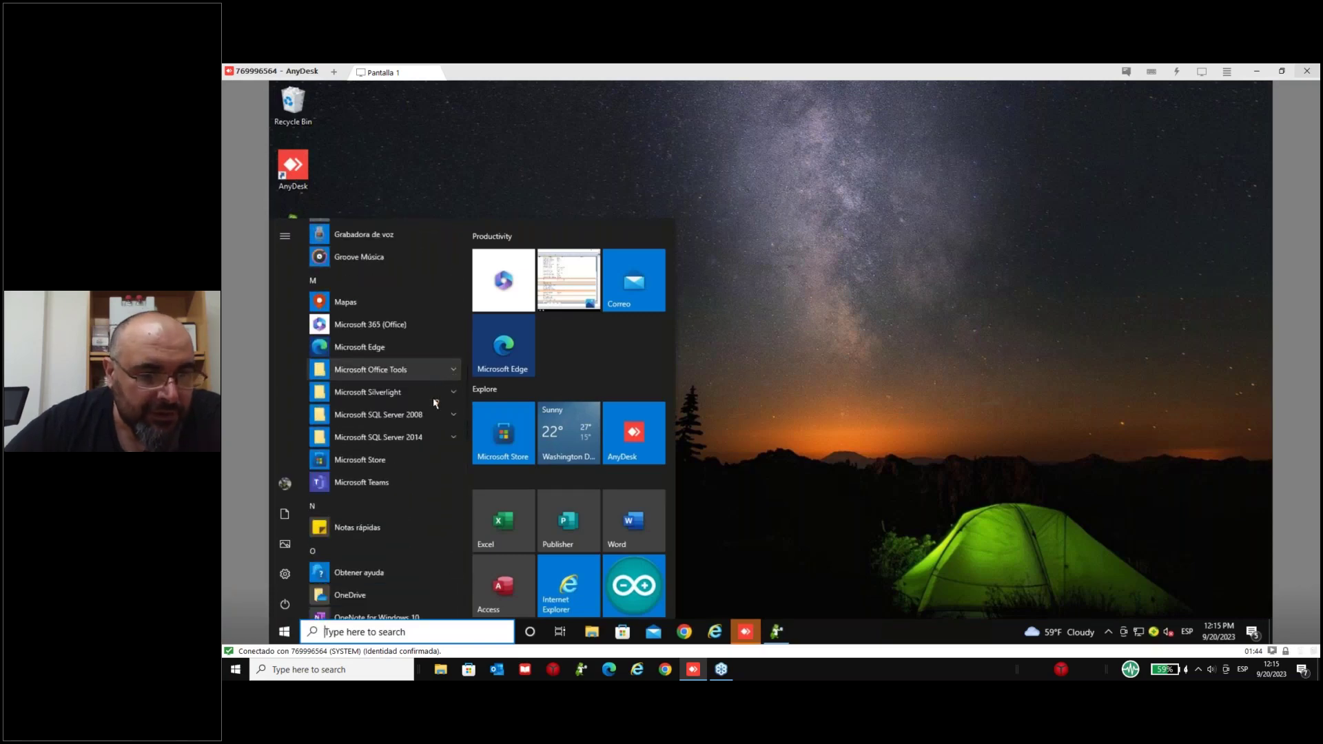
pyautogui.scroll(-3, 441, 413)
pyautogui.scroll(-6, 421, 455)
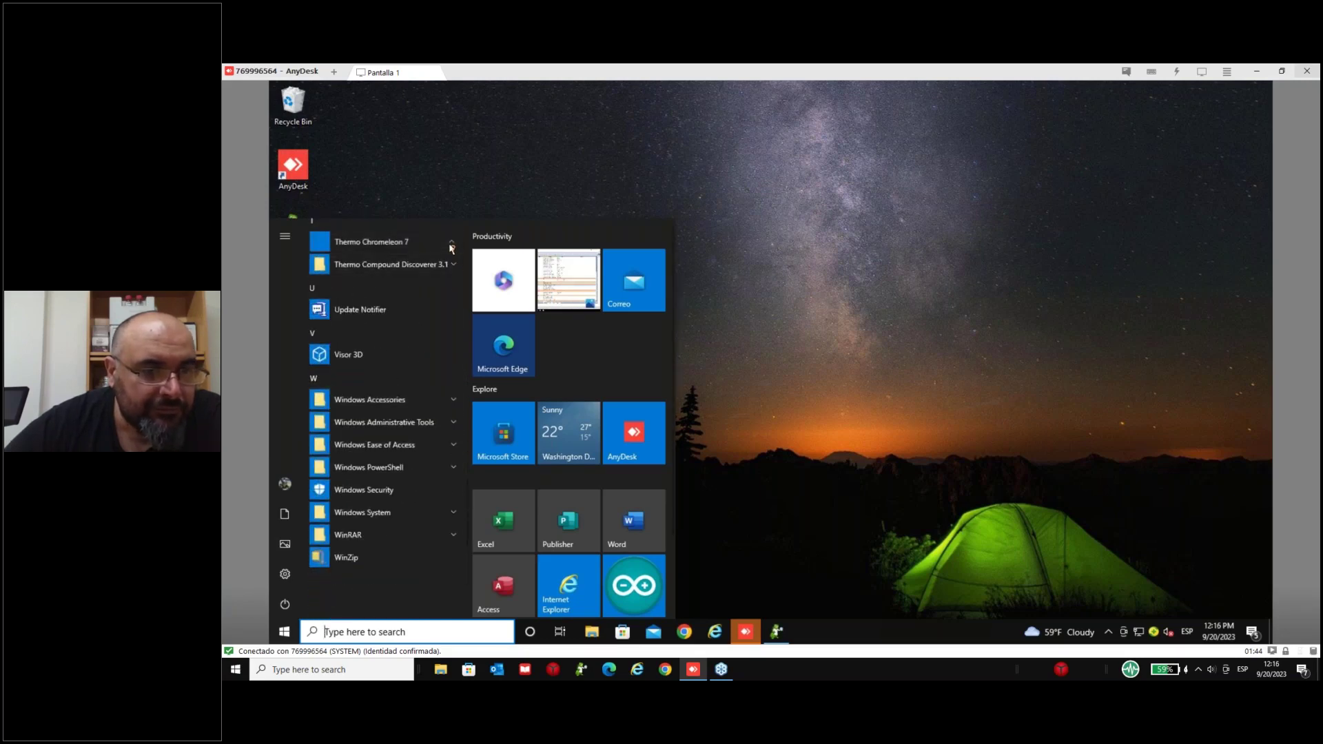
pyautogui.click(308, 112)
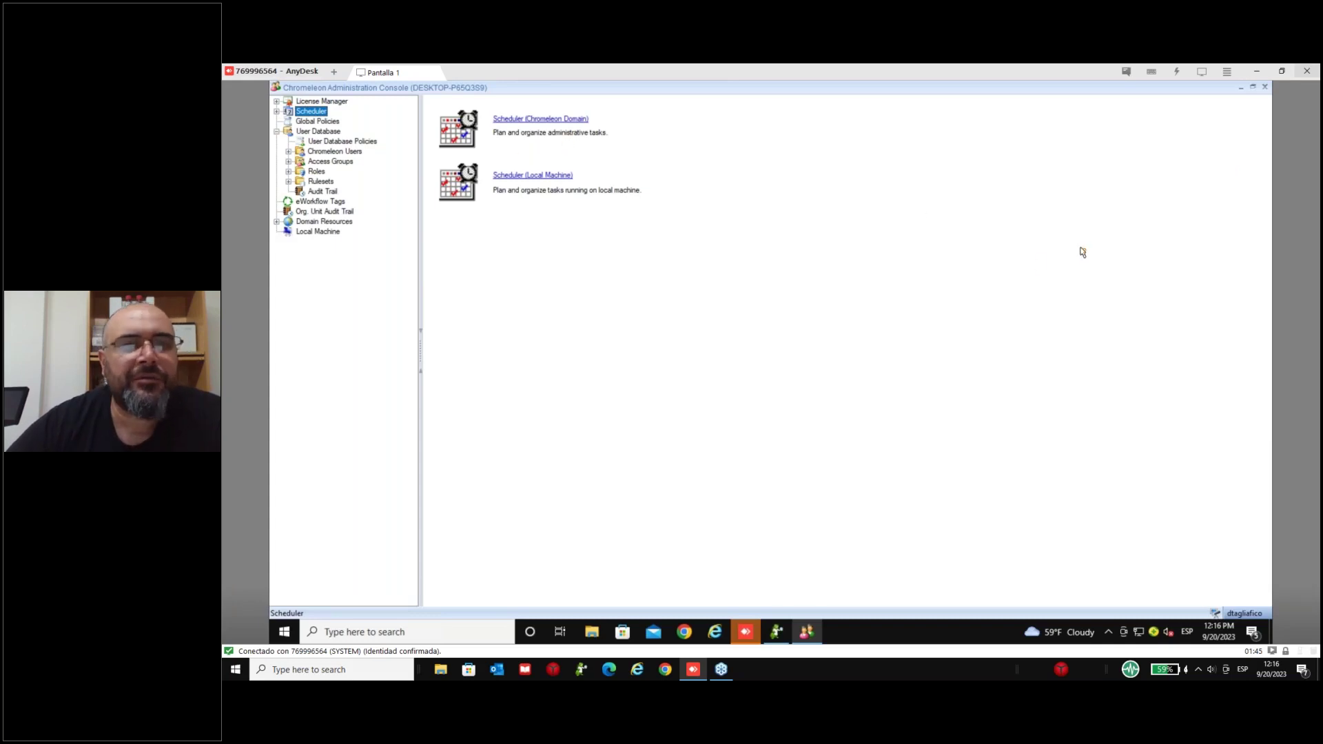
pyautogui.click(1265, 88)
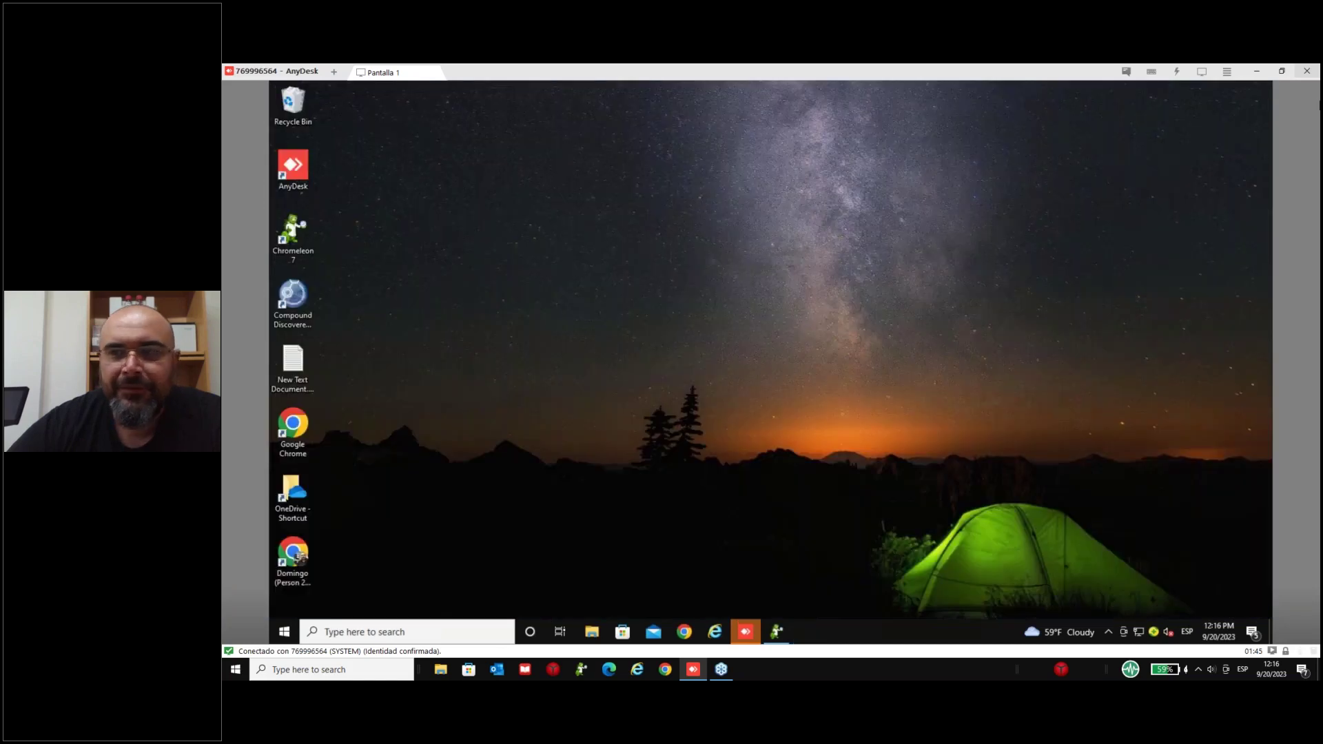